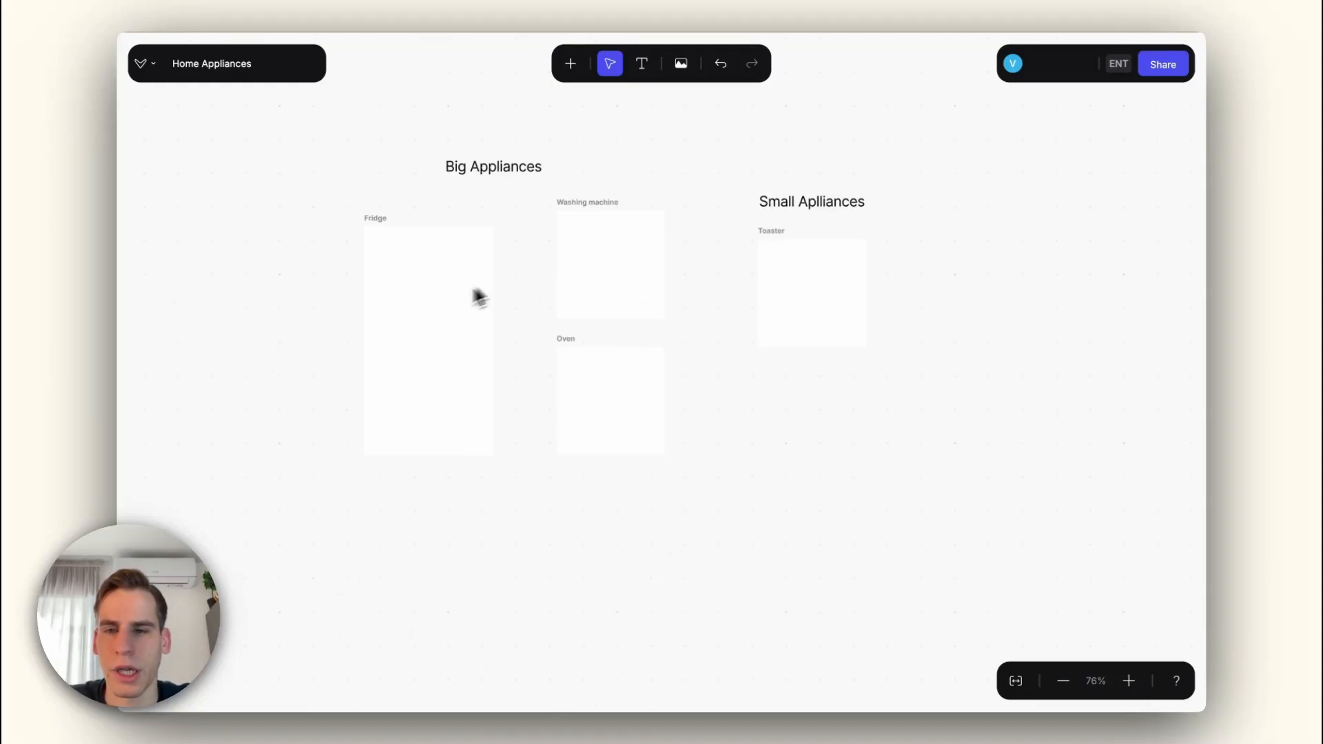
Step: Open the Fridge canvas from the Home Appliances board and bring up the drawing symmetry options
scroll(423, 313, up, 3)
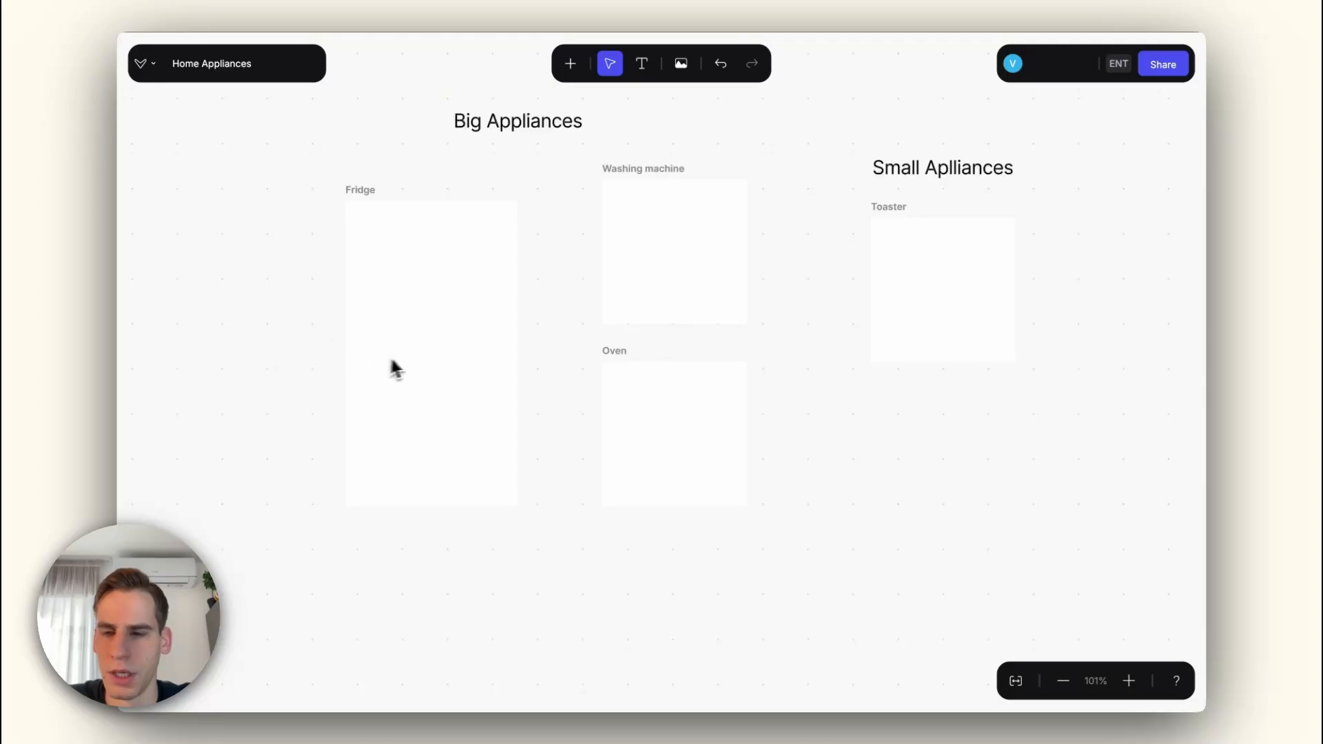
double_click(430, 324)
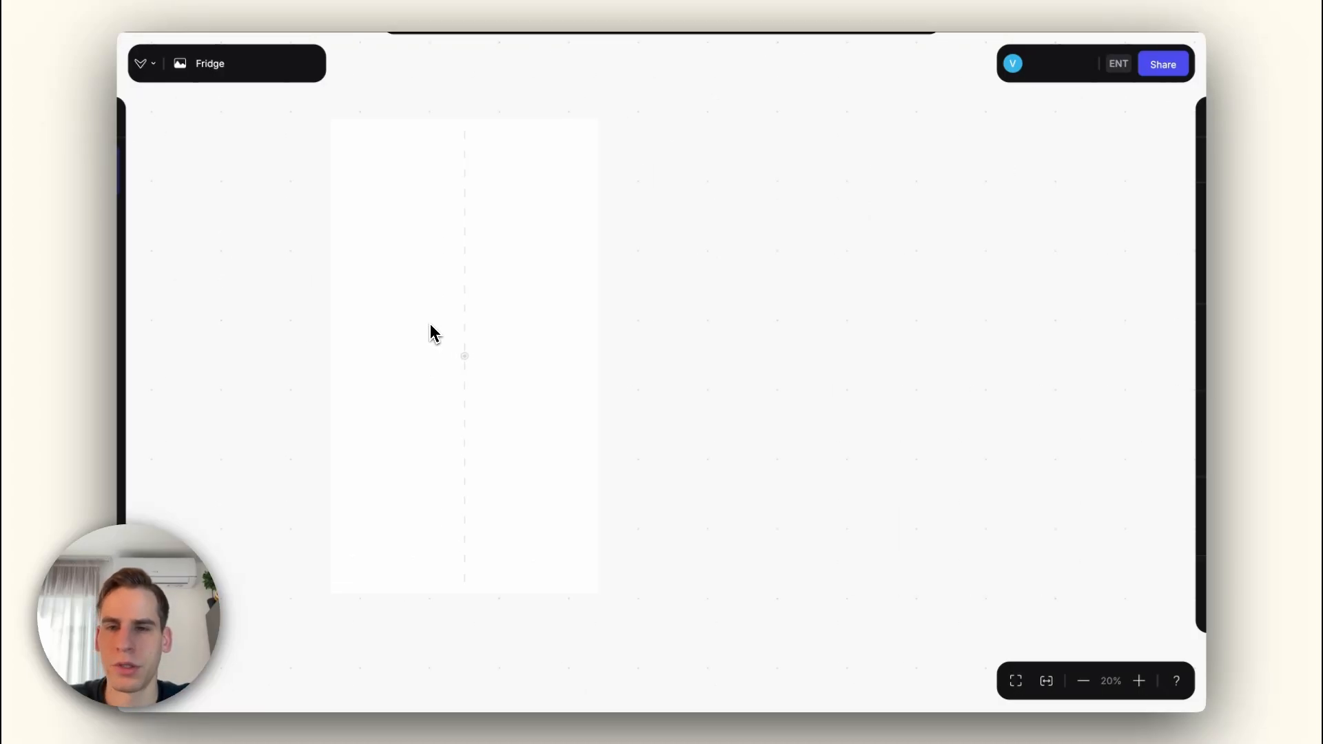
click(689, 69)
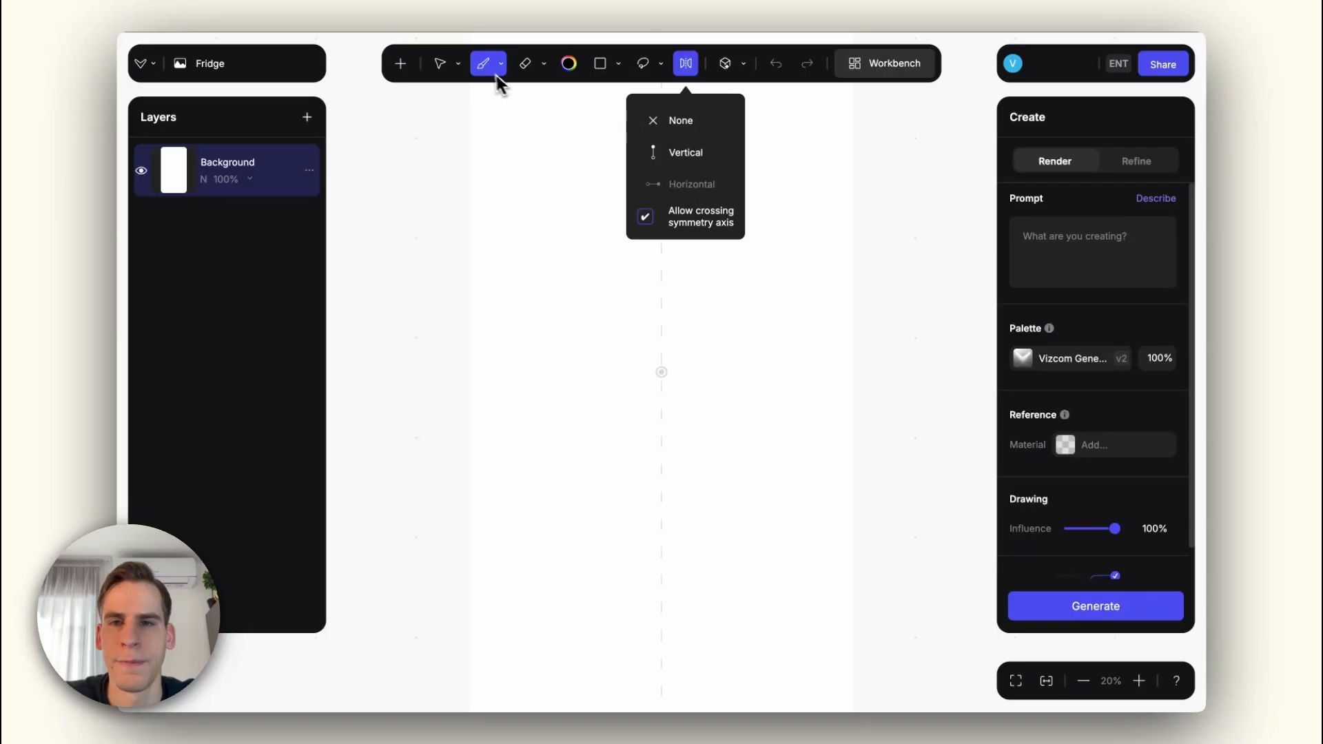
scroll(531, 371, down, 2)
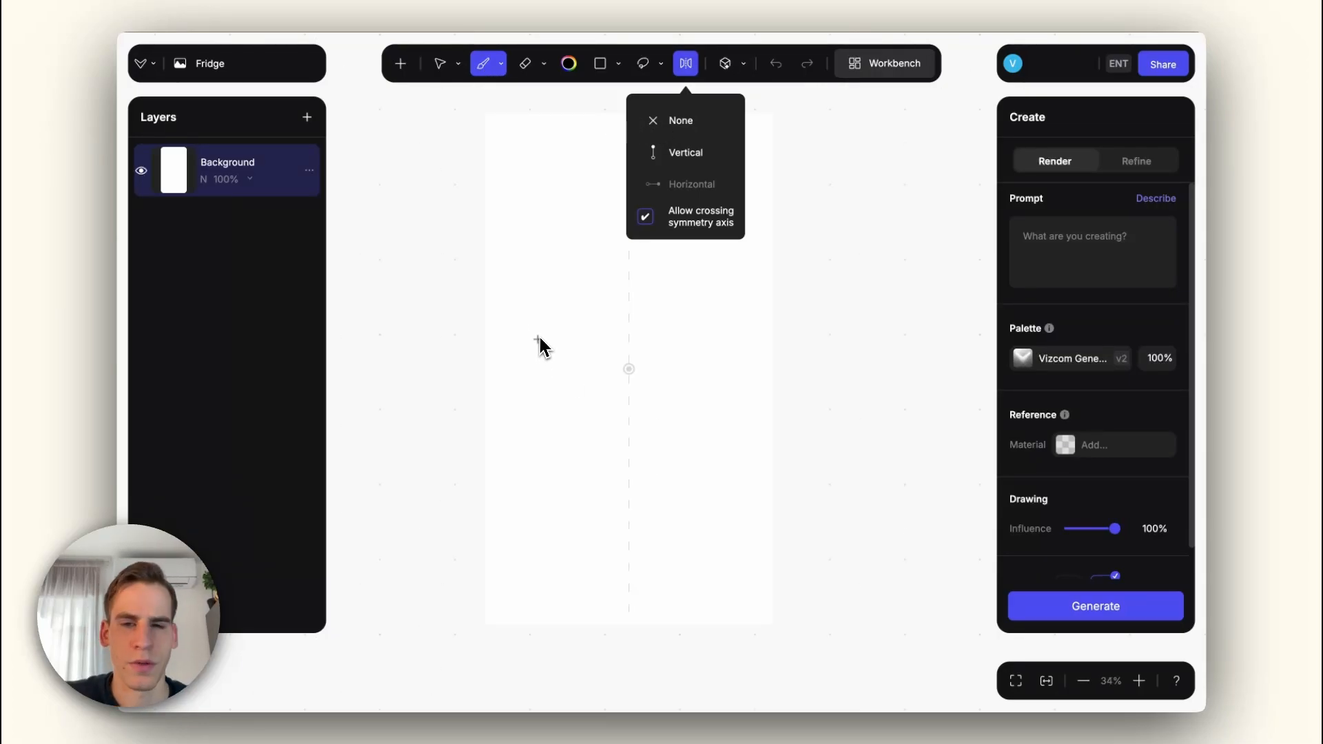
drag(564, 221, 673, 464)
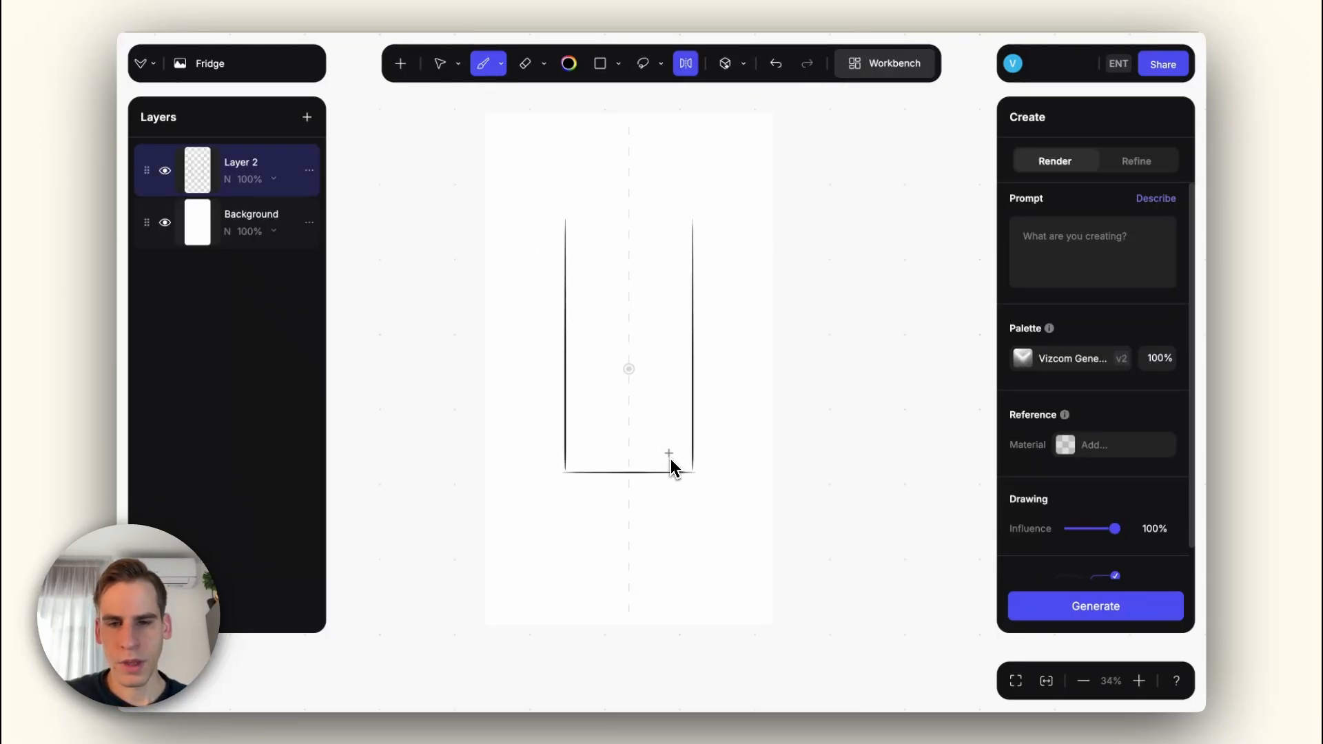
key(ctrl+z)
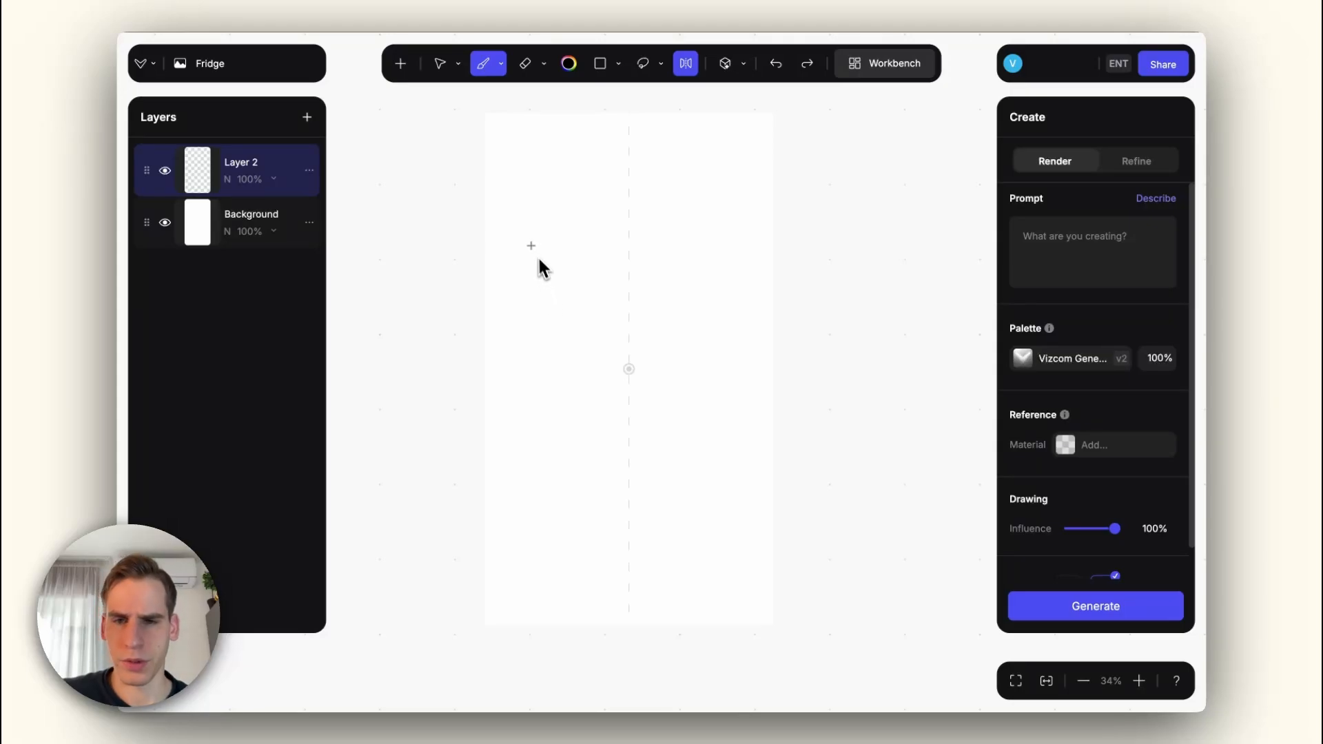
drag(542, 255, 629, 255)
key(ctrl+z)
Step: Sketch a tall rectangular fridge outline with mirrored straight lines and split it into two doors with two closely spaced horizontal lines
right_click(588, 269)
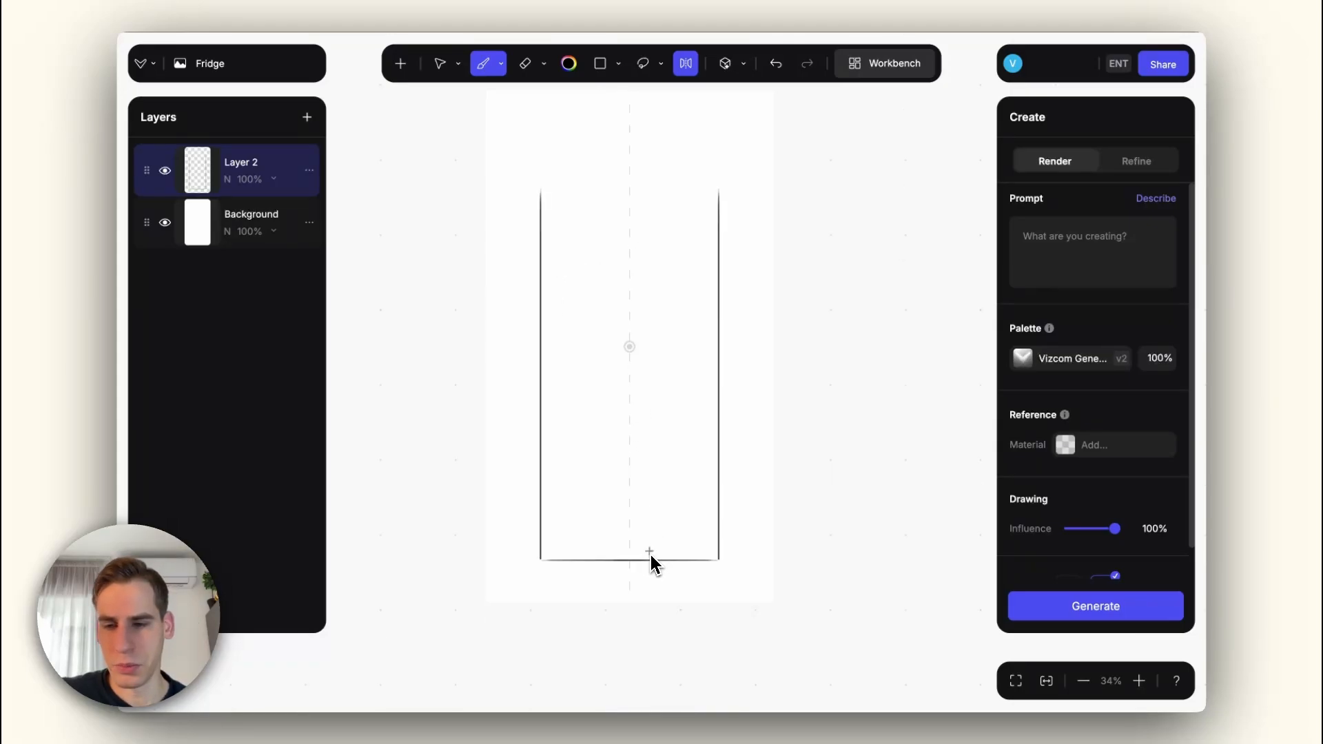
drag(542, 187, 658, 188)
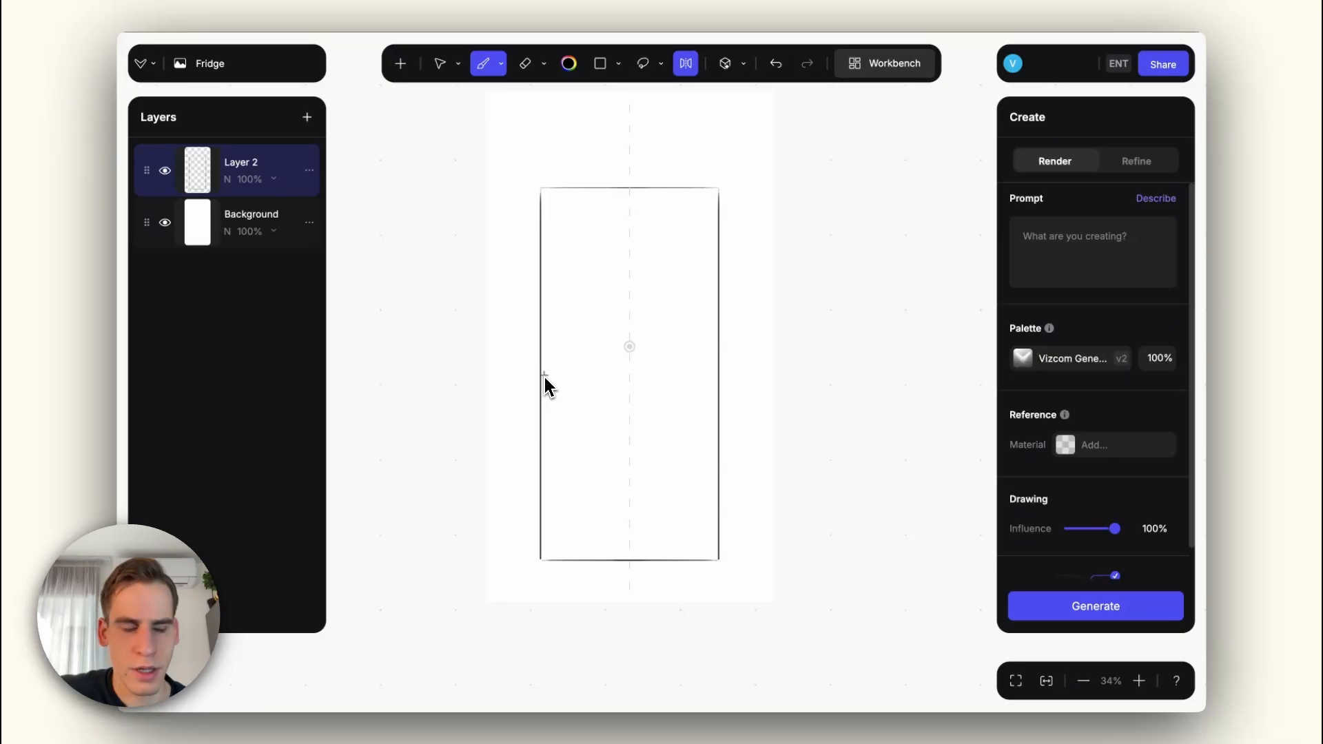
key(ctrl+z)
drag(544, 172, 717, 172)
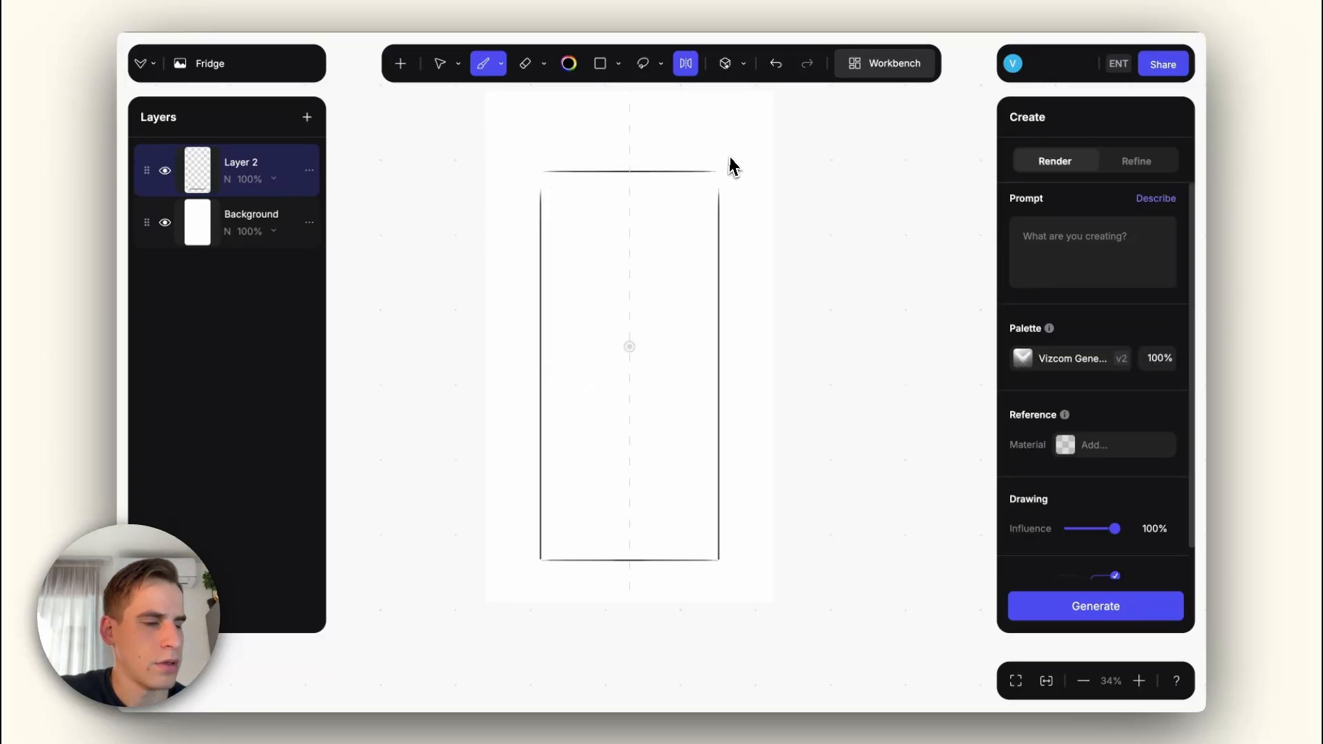
drag(548, 376, 629, 374)
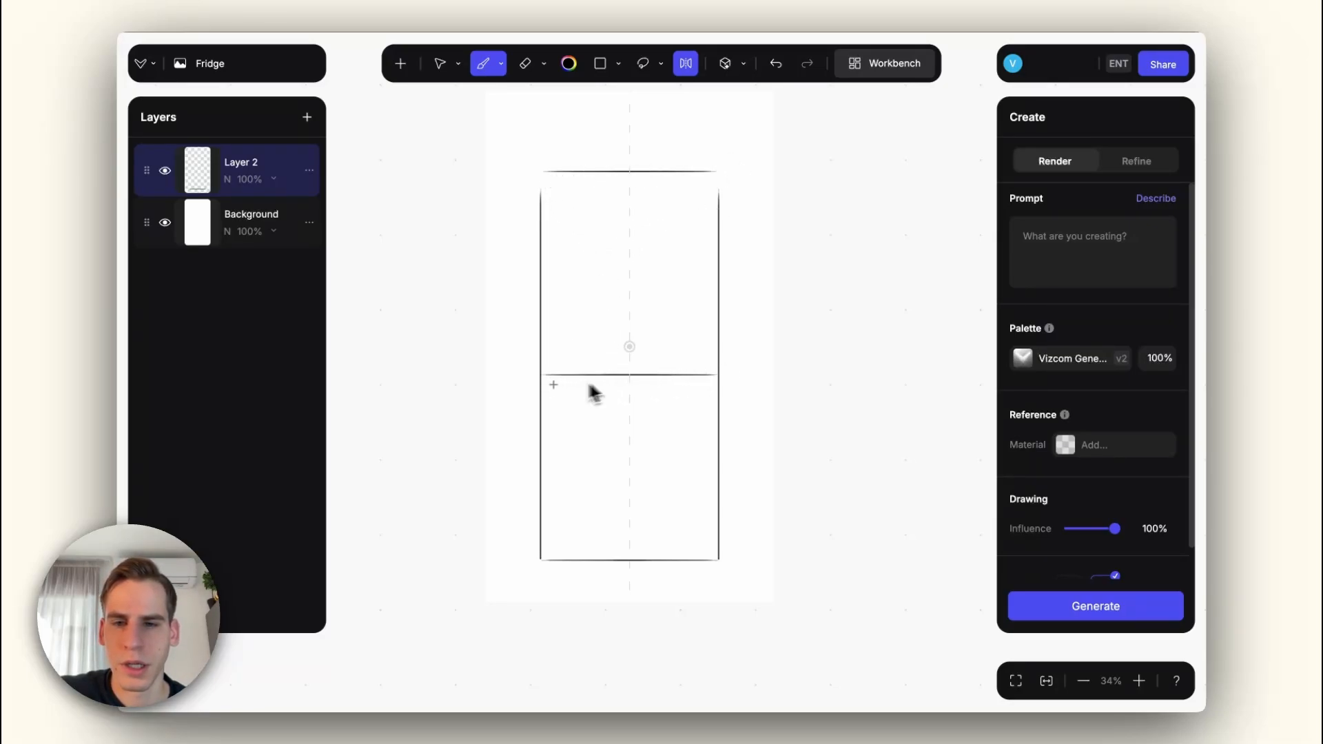
drag(541, 385, 717, 384)
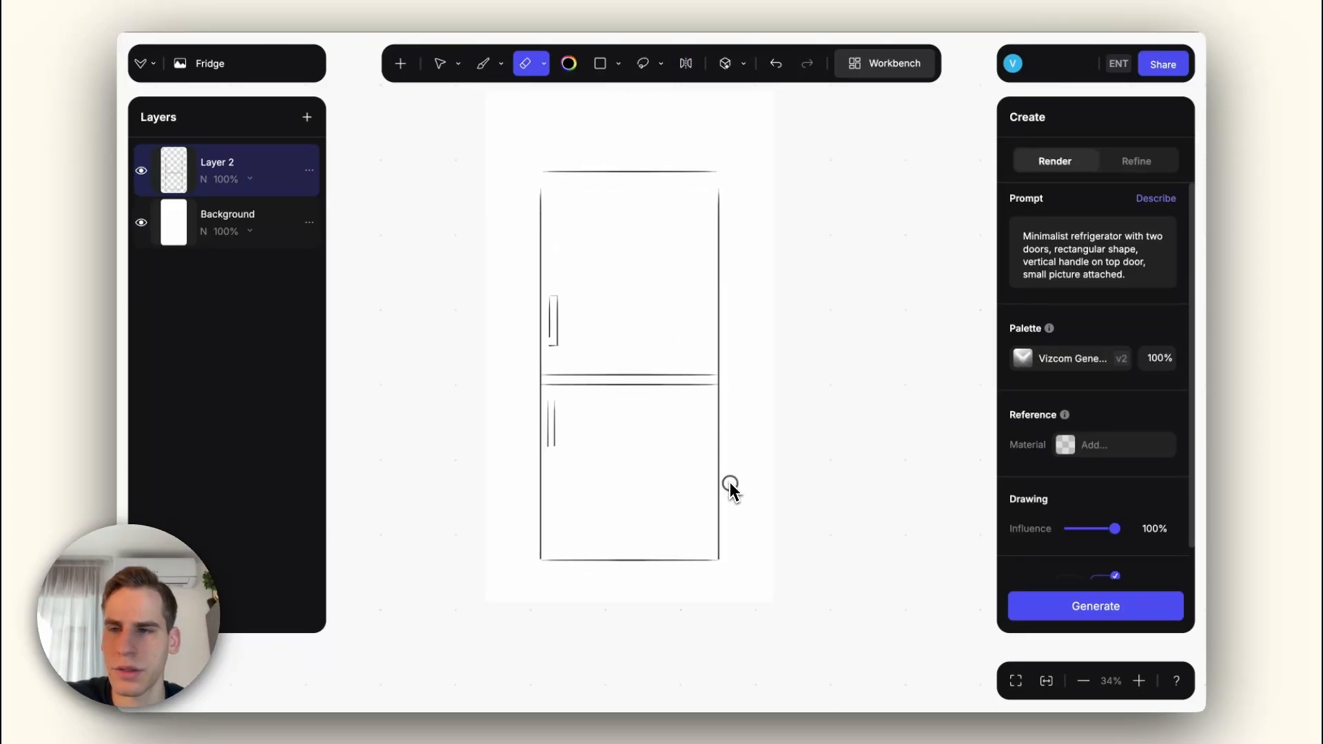
Step: Resize the fridge sketch on Layer 2 to be taller and narrower, and center it on the canvas
key(v)
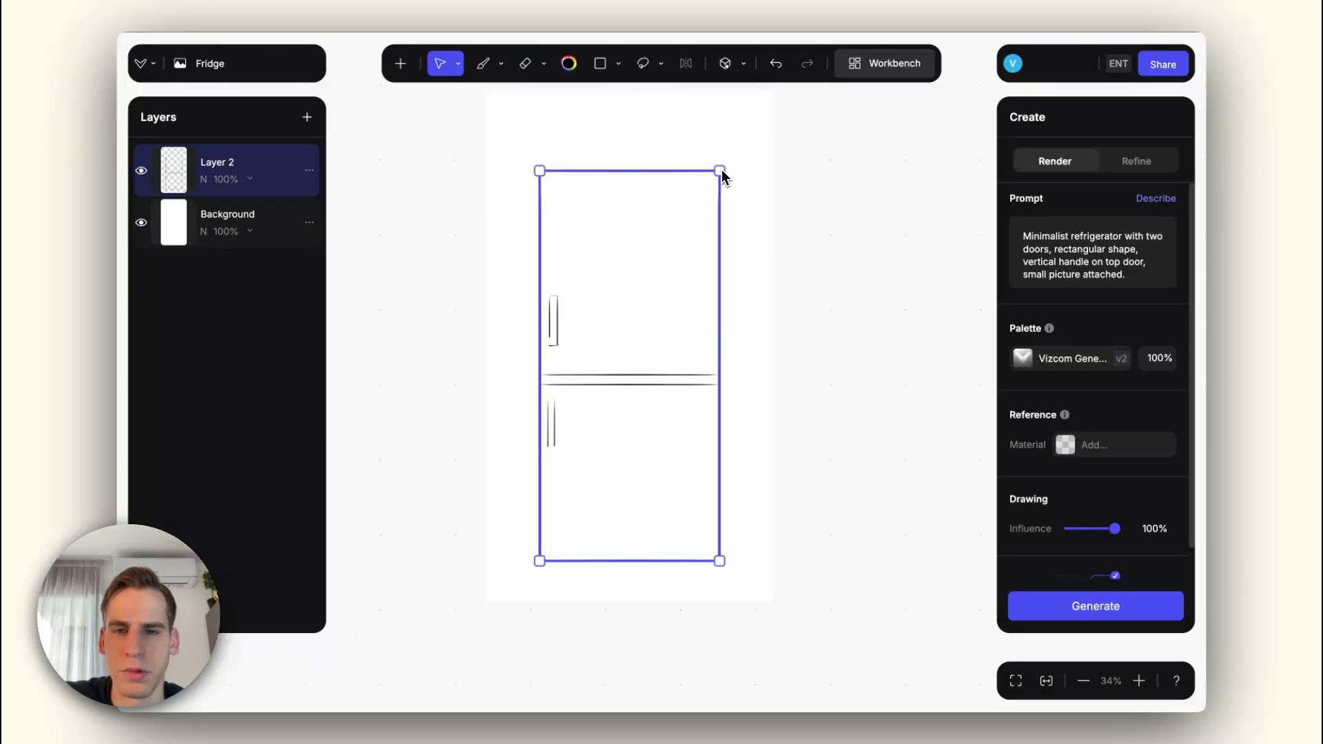
drag(722, 176, 712, 127)
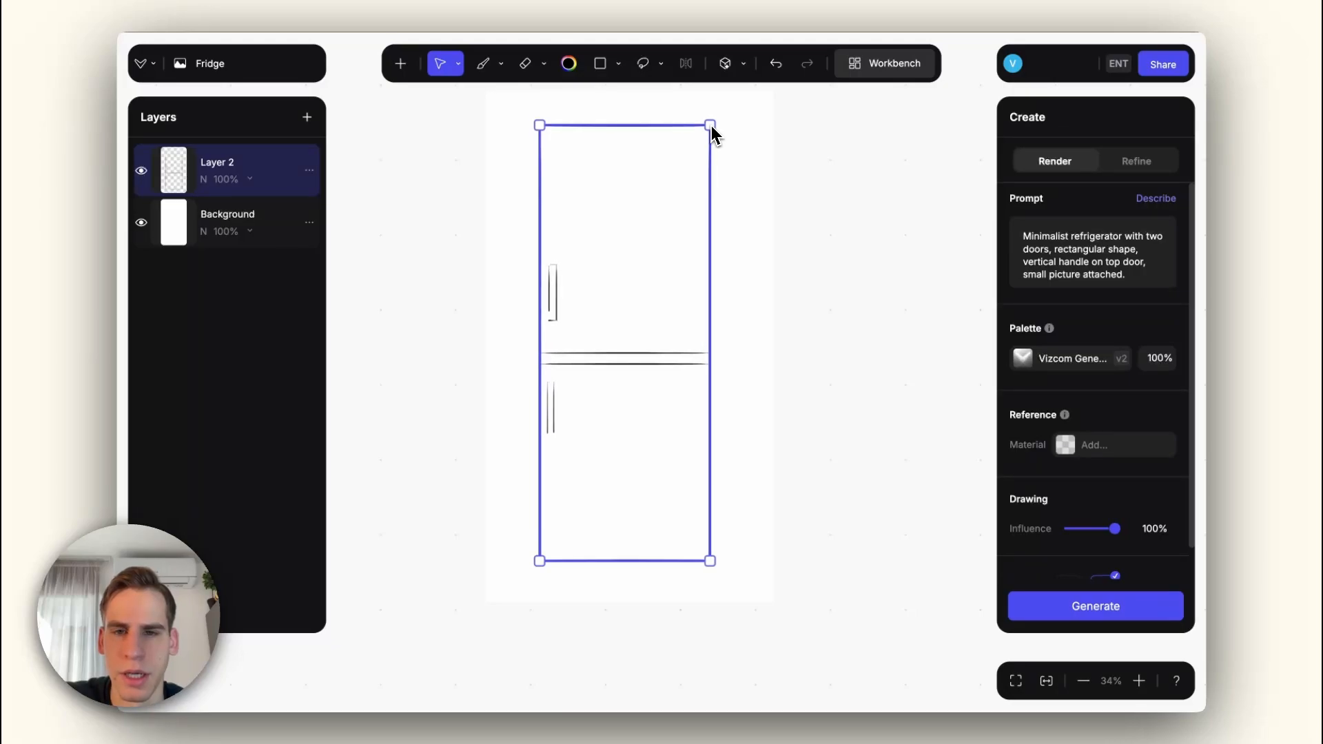
key(b)
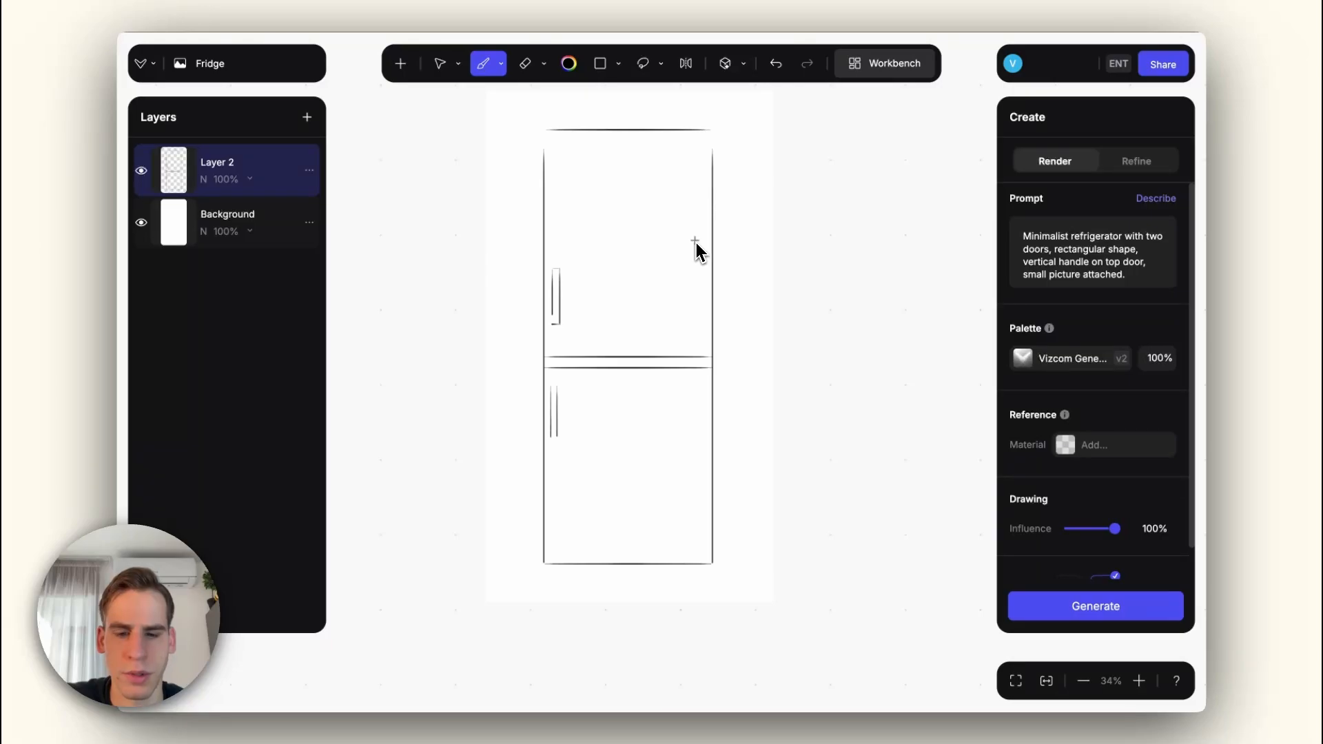
key(v)
drag(712, 127, 705, 151)
drag(684, 199, 689, 193)
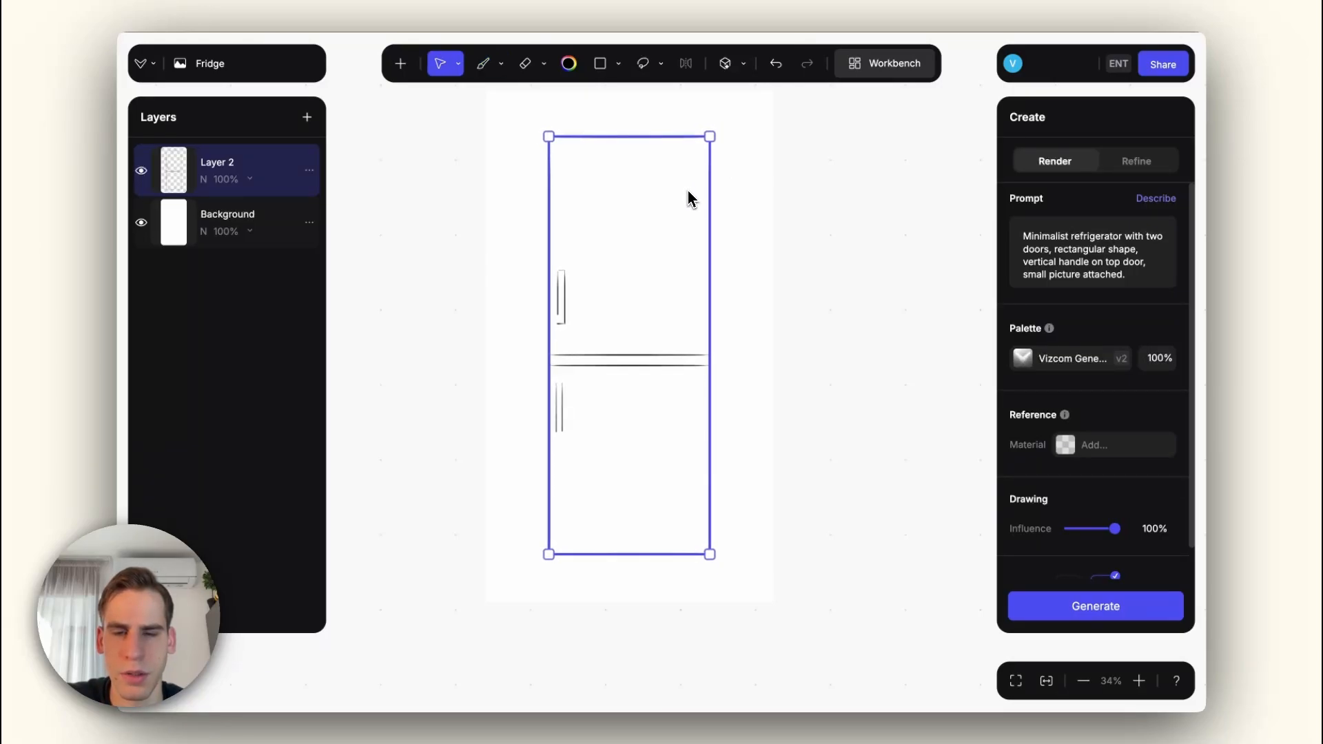
Step: Change the start of the render prompt to "modern Minimalist black metal refrigerator" and generate renders from the sketch
click(487, 68)
click(844, 275)
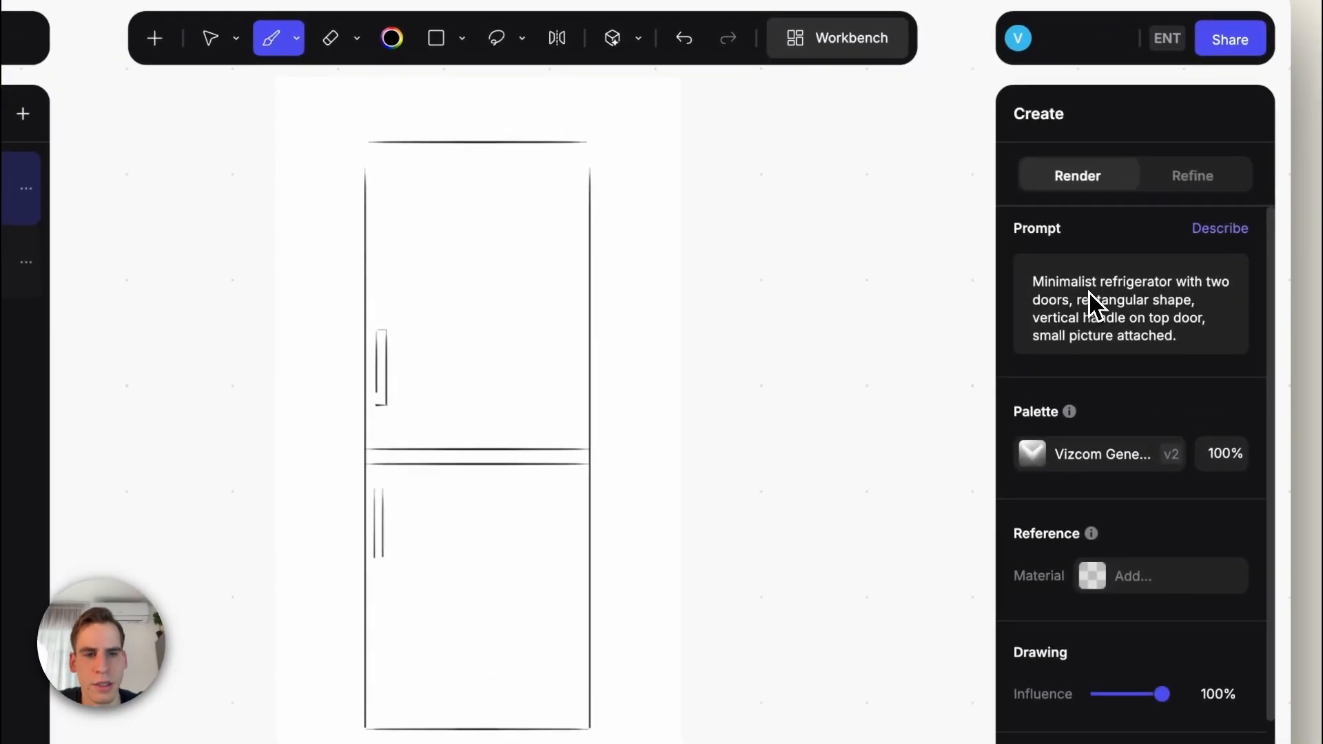
click(1040, 284)
text(modern Minimalist )
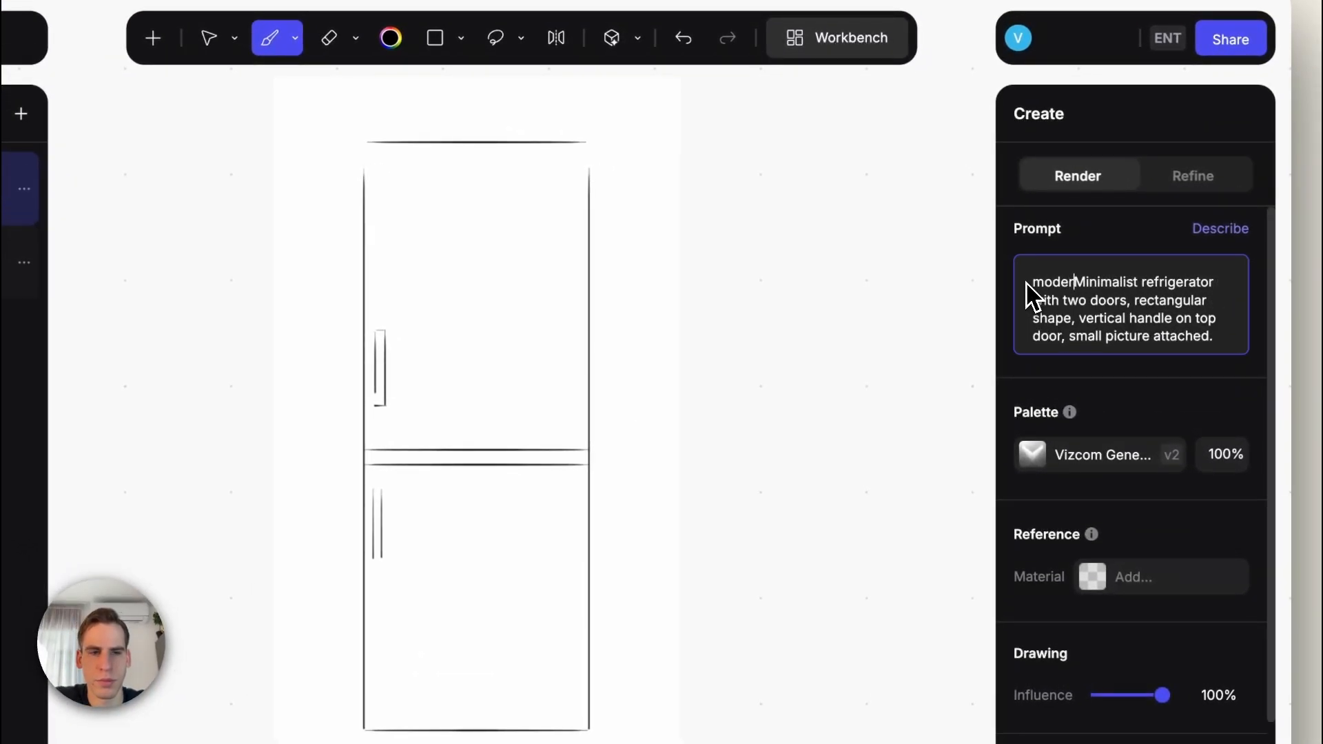
text(black metal)
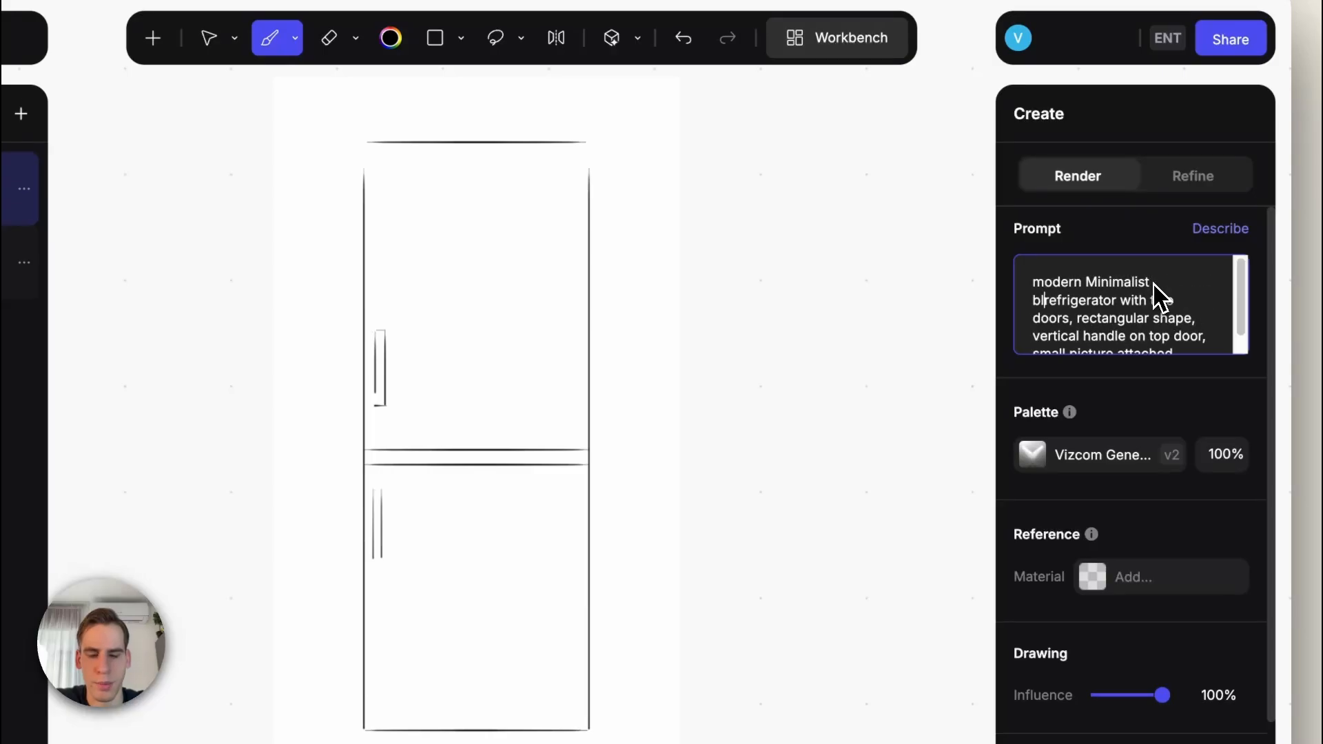
key(Return)
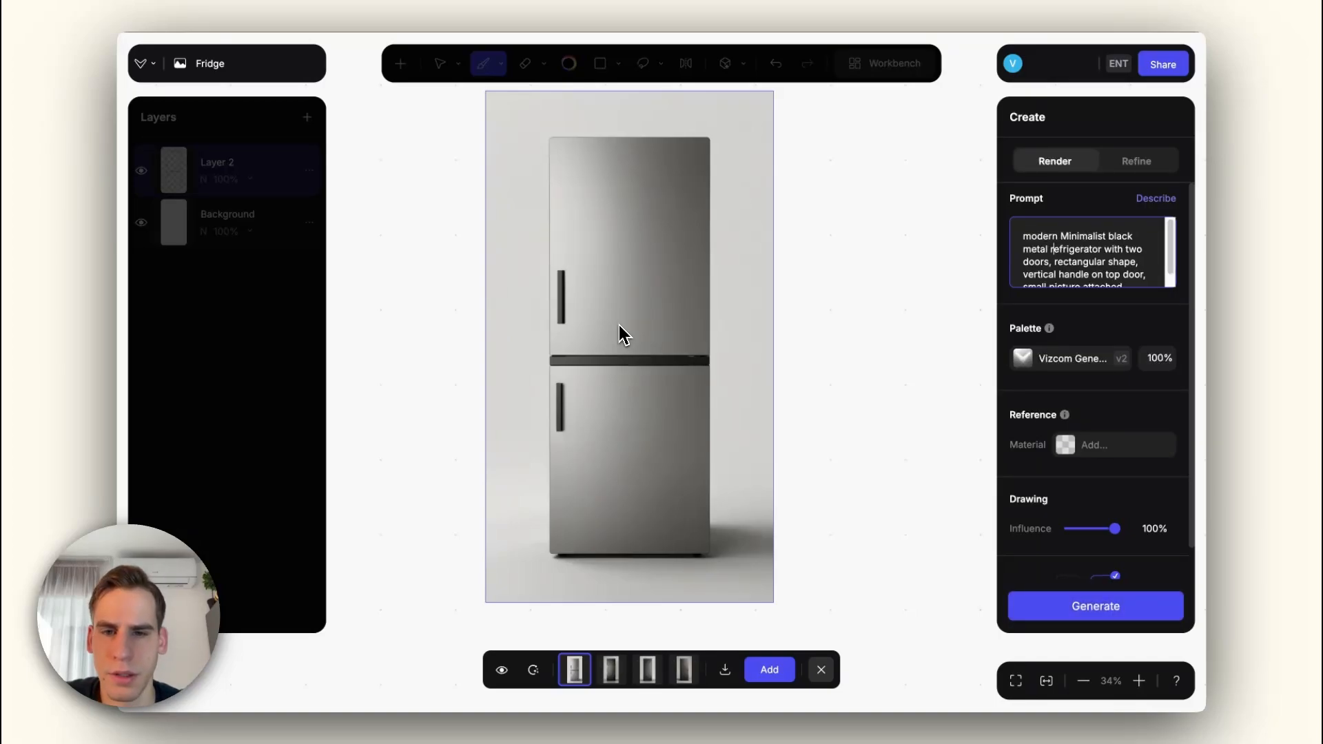
Step: Compare the generated refrigerator renders, examining the door edges, divider and handles
click(615, 671)
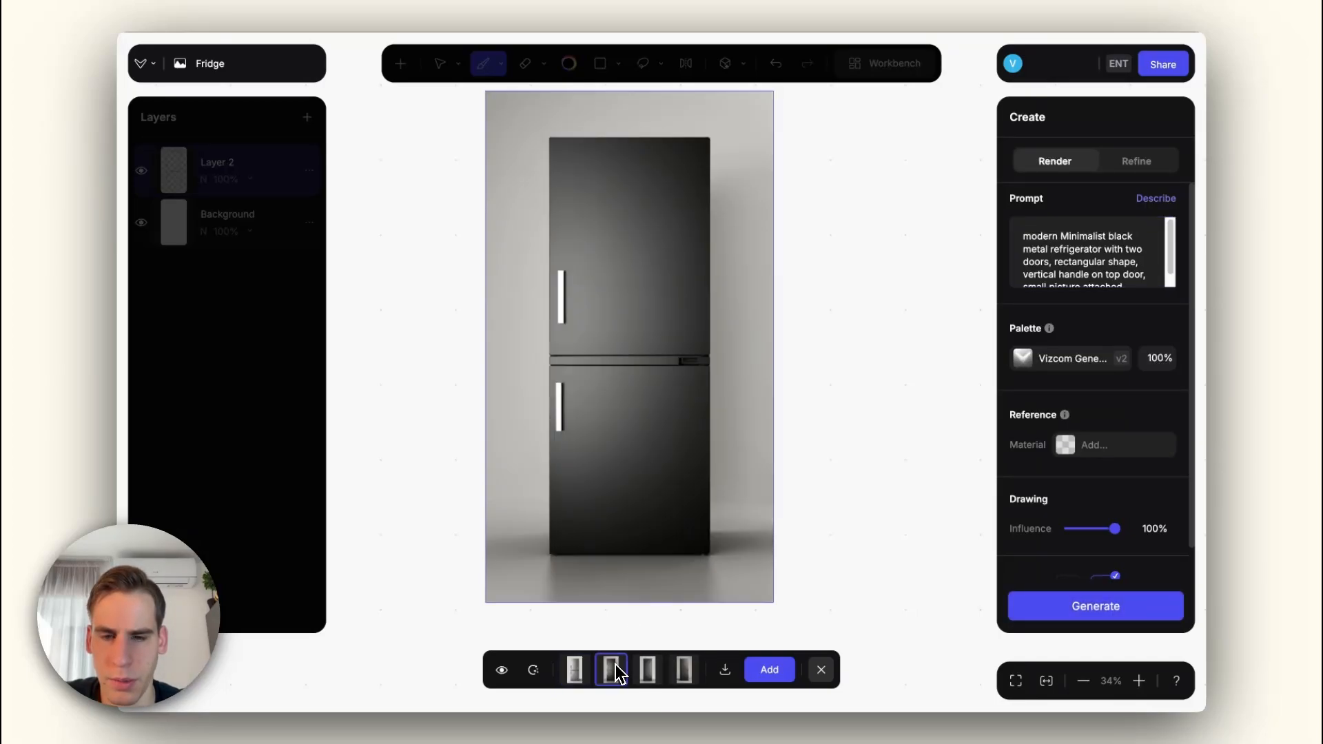
click(649, 674)
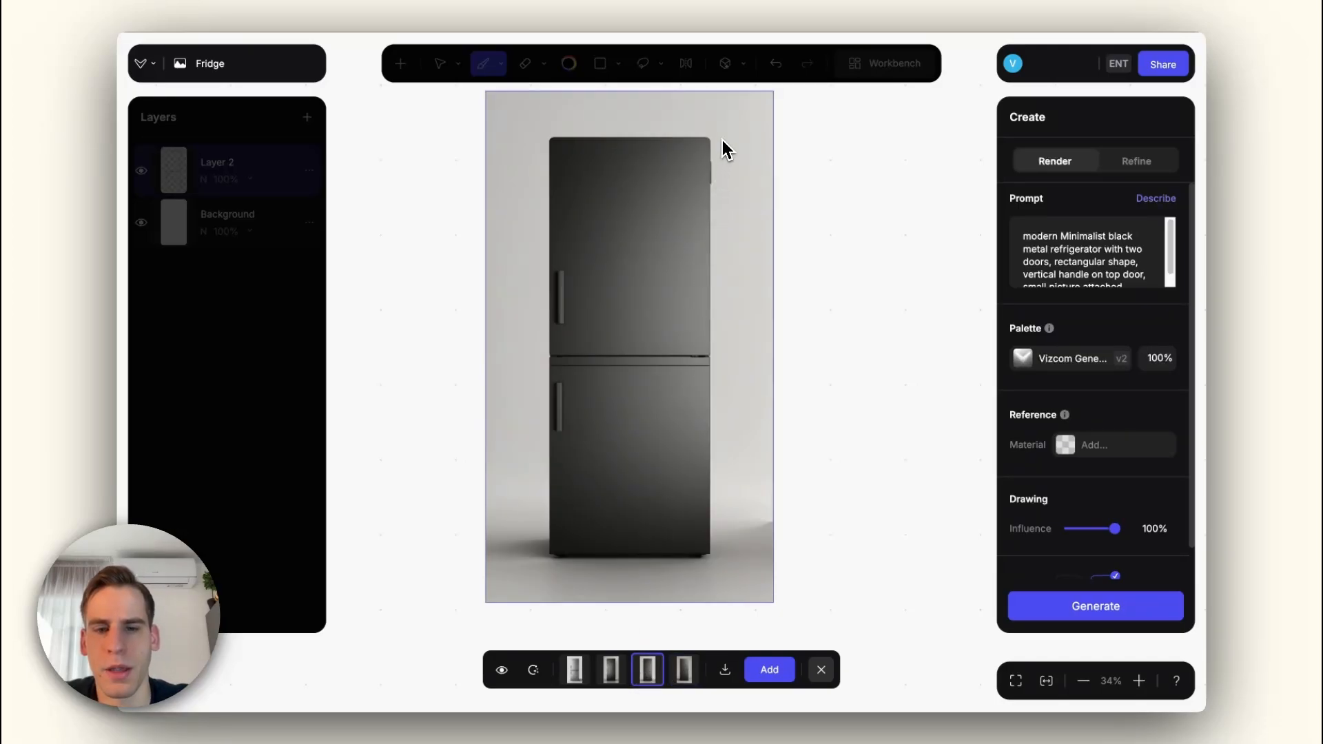
scroll(719, 180, up, 5)
scroll(706, 175, down, 3)
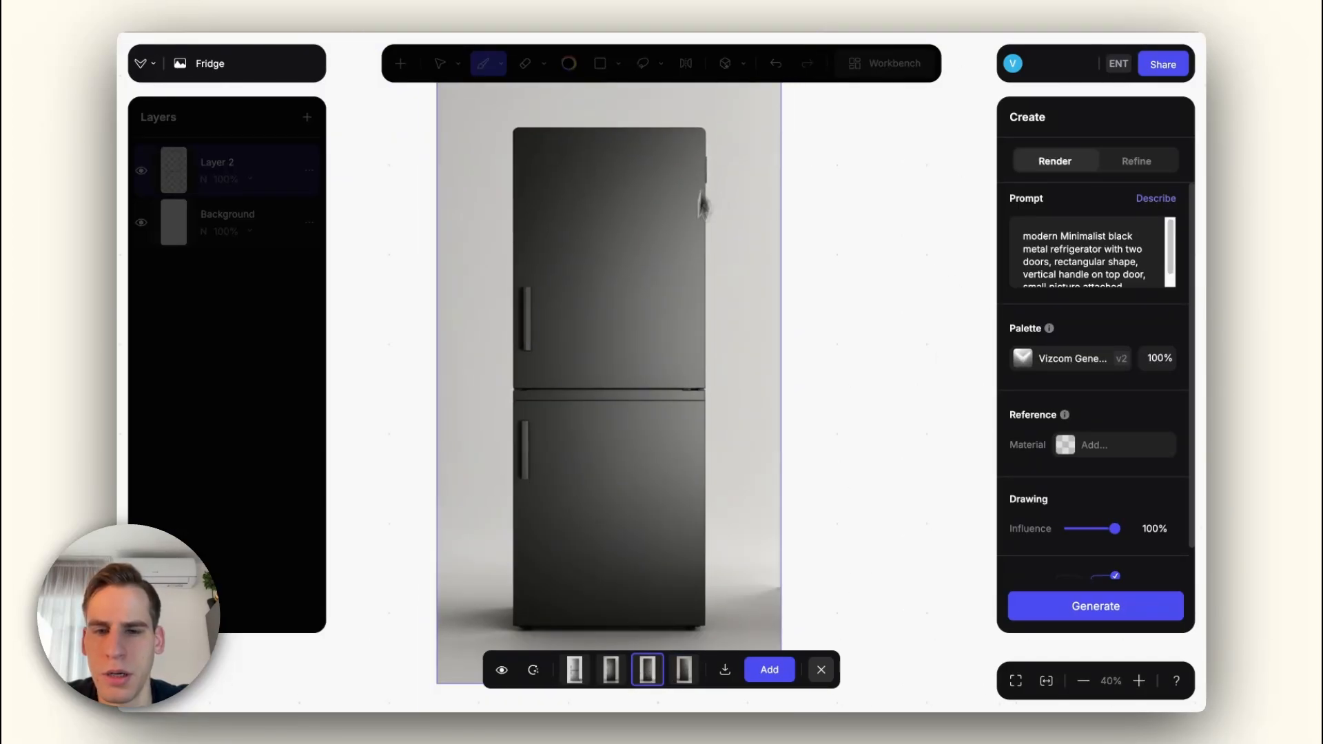
scroll(651, 408, down, 2)
scroll(686, 403, up, 3)
scroll(687, 403, down, 3)
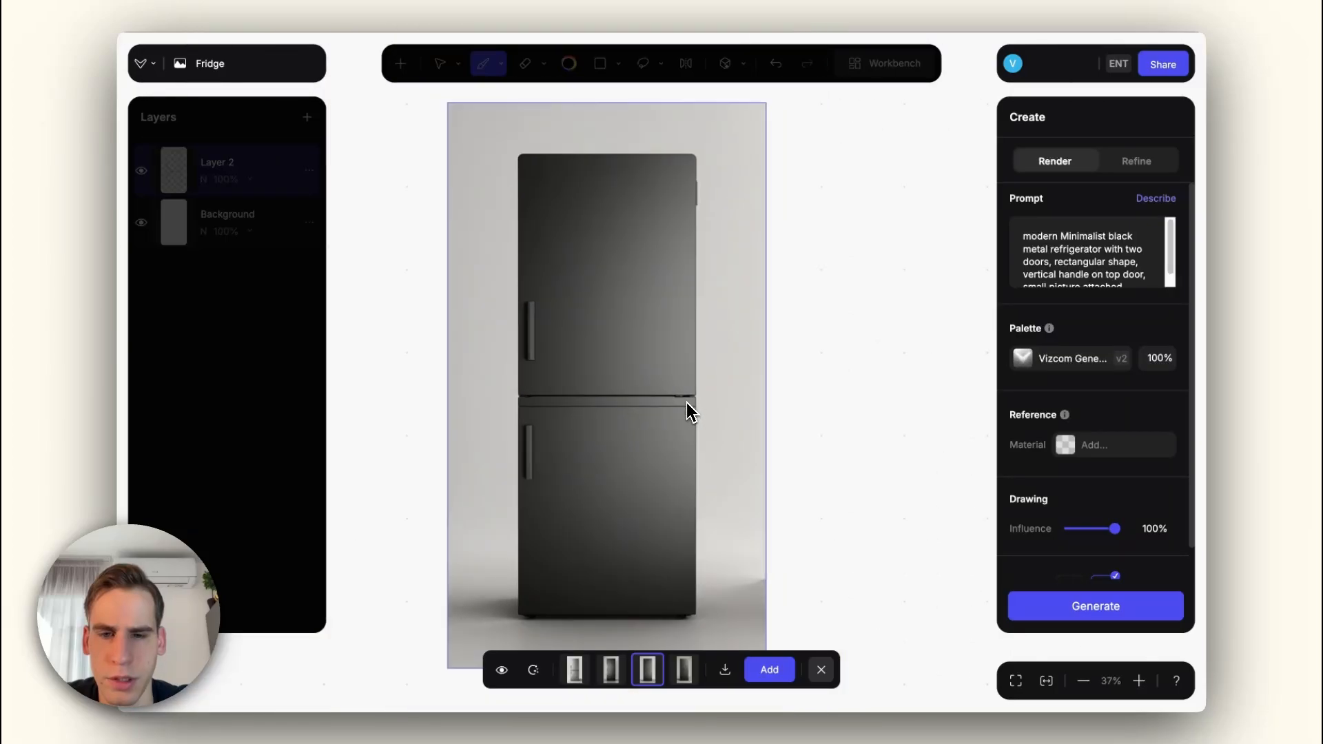
key(Right)
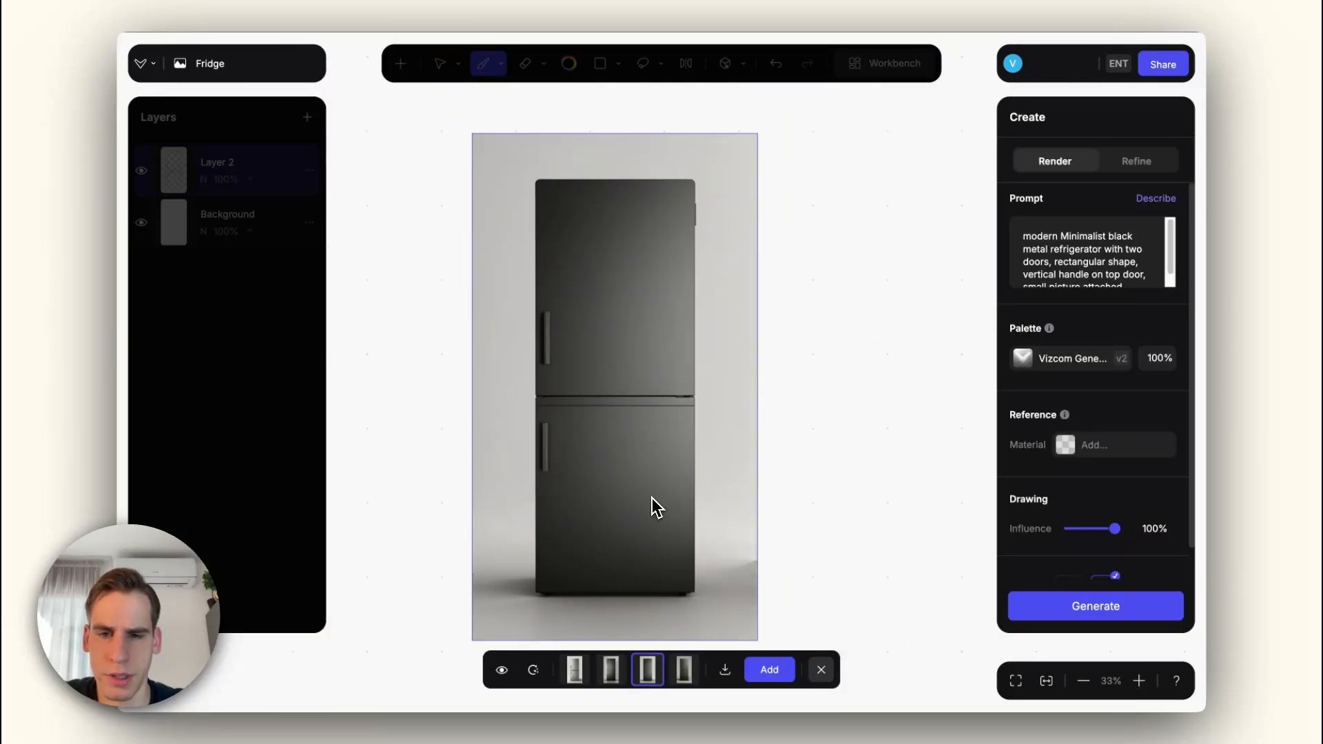
key(Left)
key(Left)
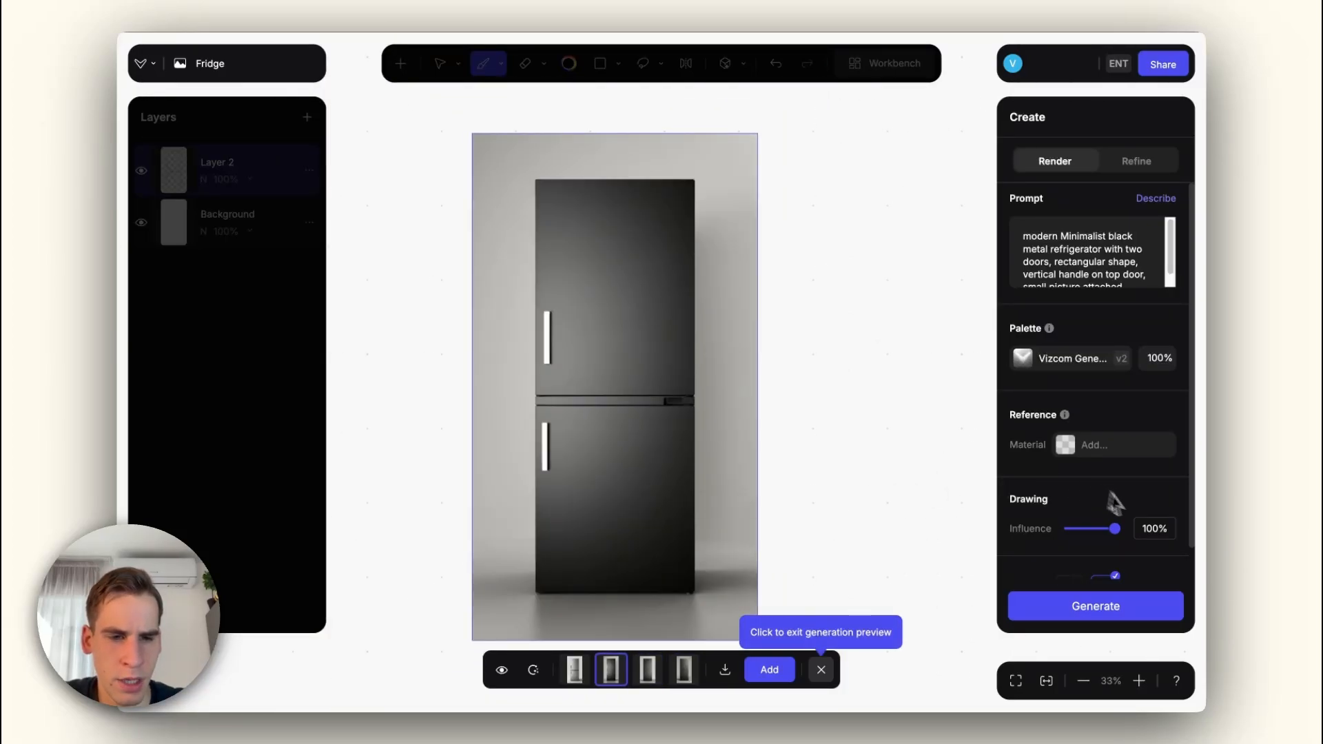
Step: Set the drawing influence to 75% and generate a new set of refrigerator renders
drag(1115, 528, 1107, 532)
click(1098, 606)
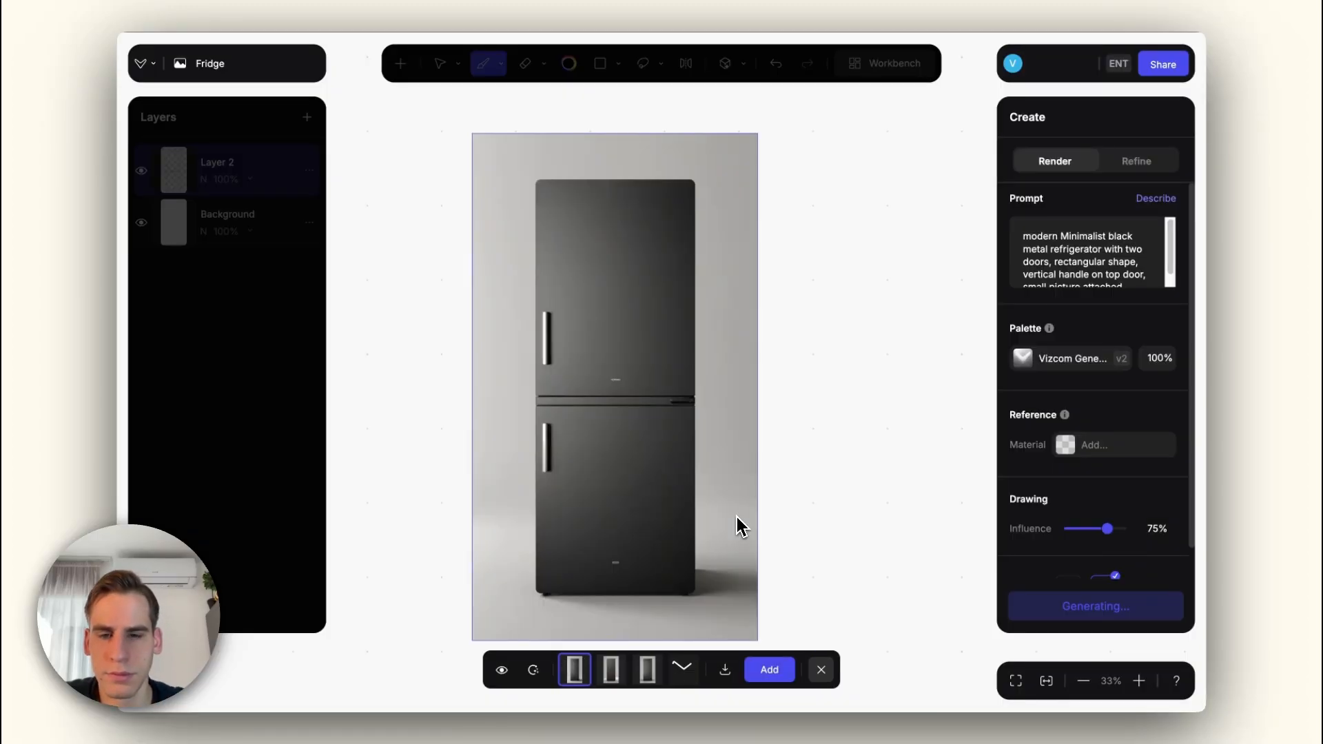
Step: Compare the new refrigerator renders with one another, examining the handles, finish and door divider
key(Right)
key(Right)
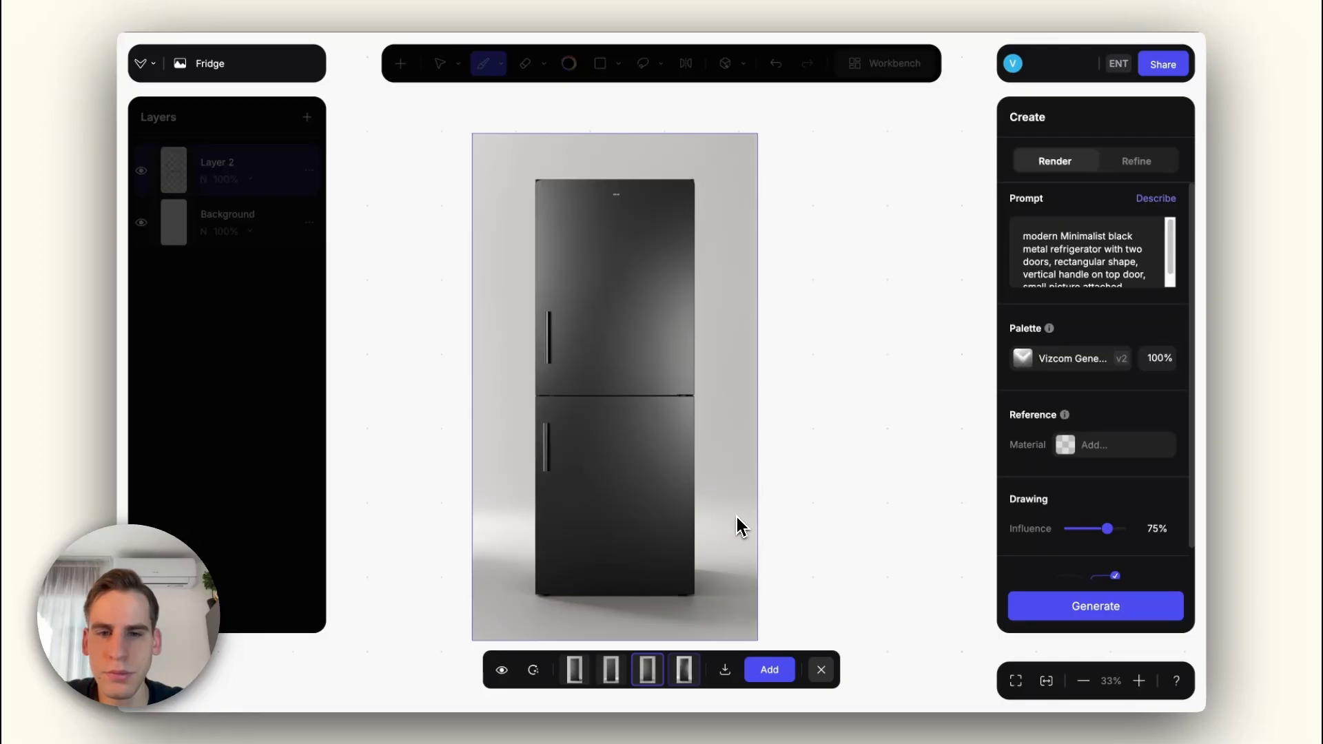
key(Left)
key(Left)
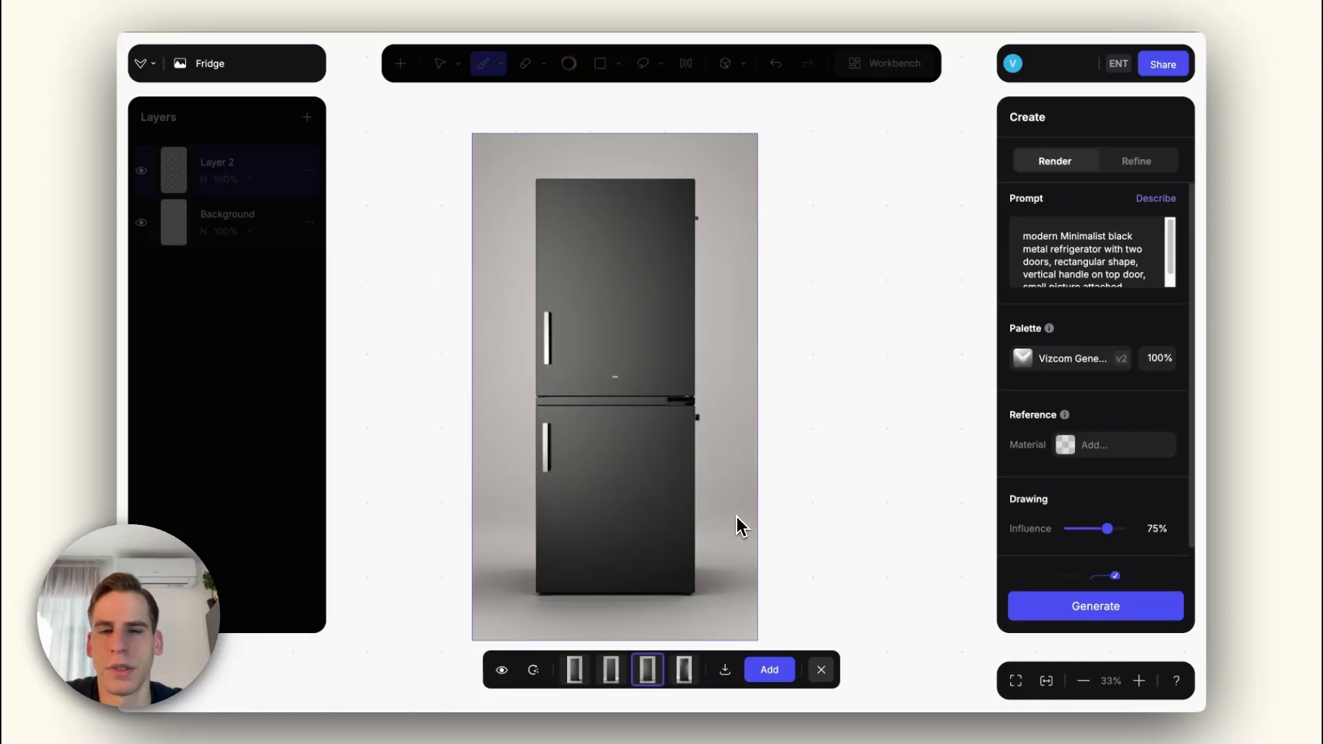
key(Right)
key(Right)
key(Left)
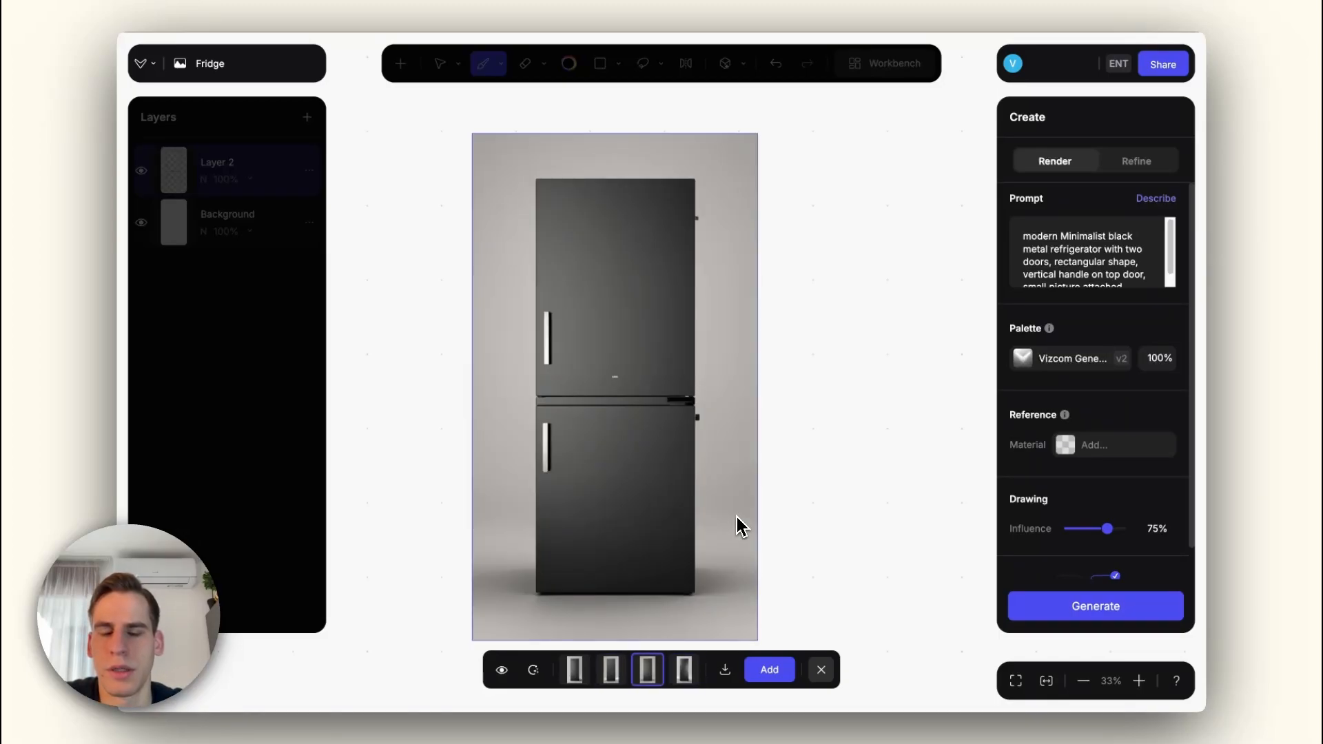
key(Right)
key(Left)
key(Left)
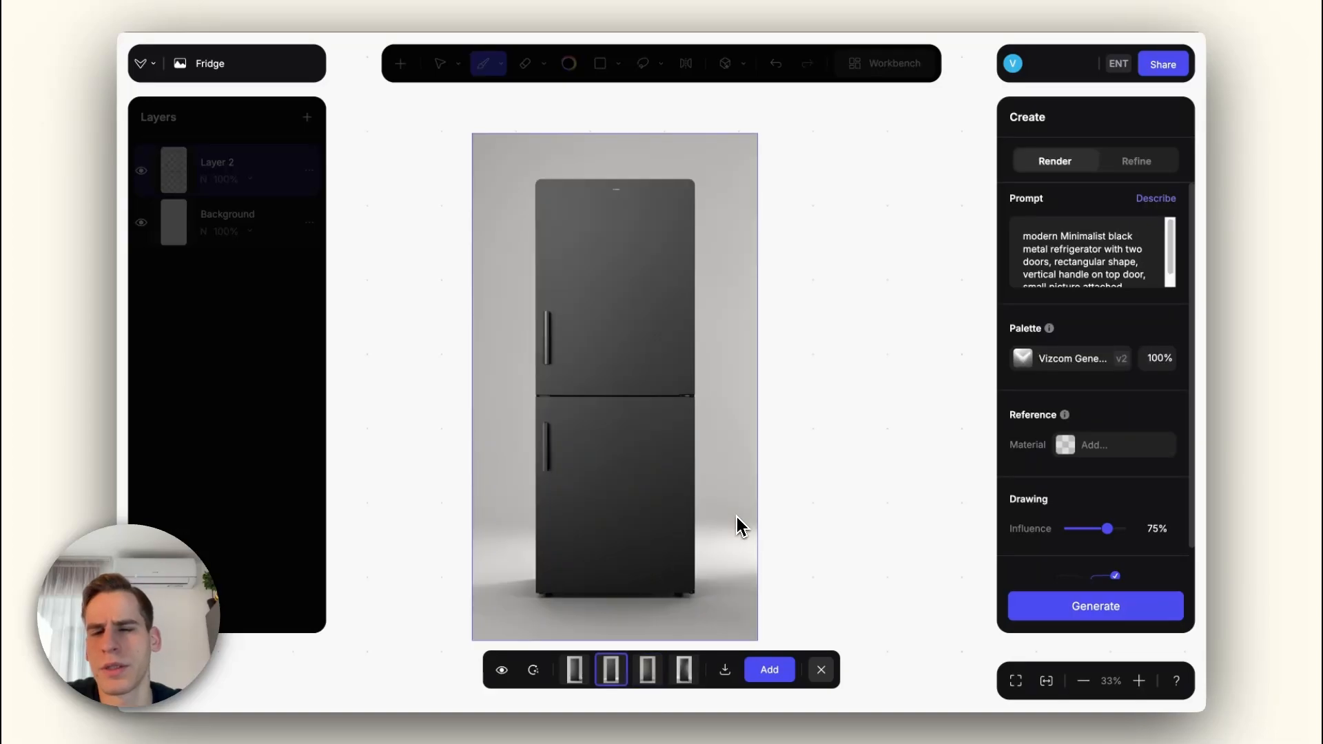
key(Right)
key(Right)
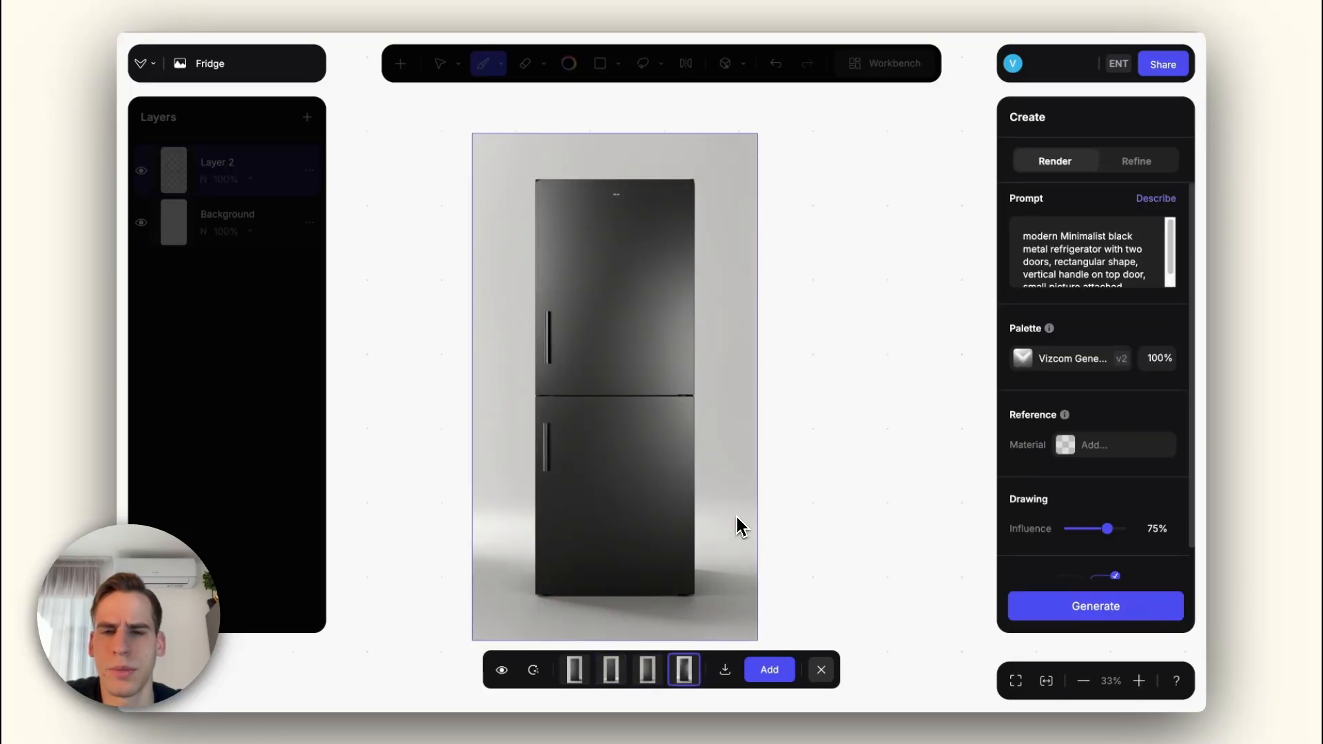
Step: Check the door handle of the fourth refrigerator render up close and add that render as a layer
scroll(555, 338, up, 10)
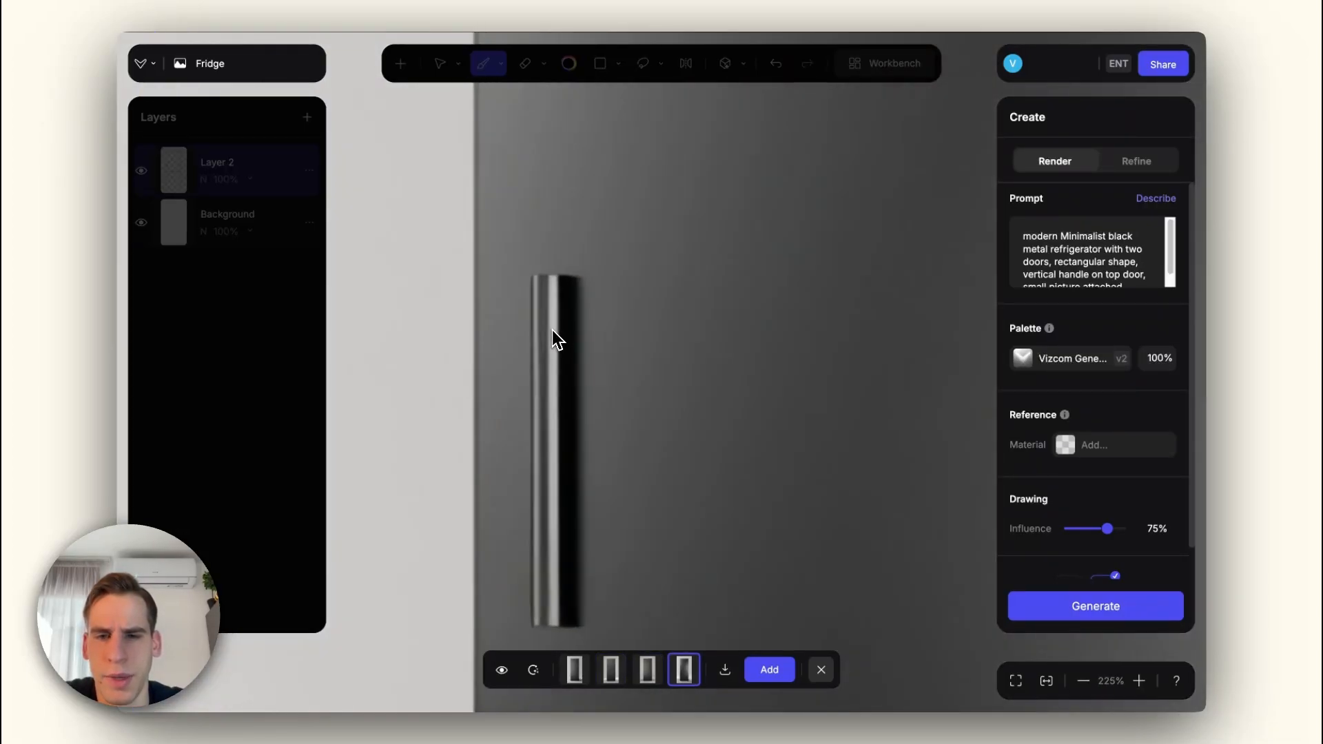
scroll(555, 338, down, 8)
scroll(555, 338, down, 2)
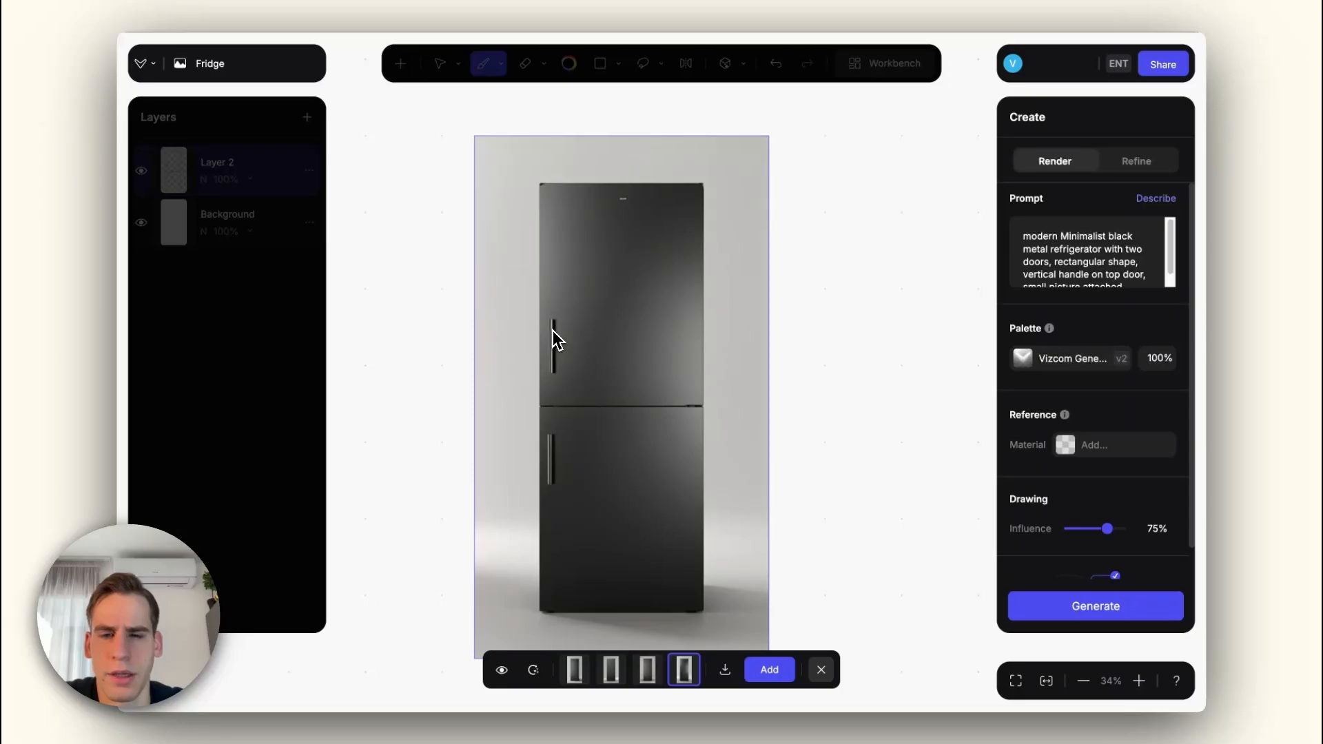
scroll(584, 387, up, 2)
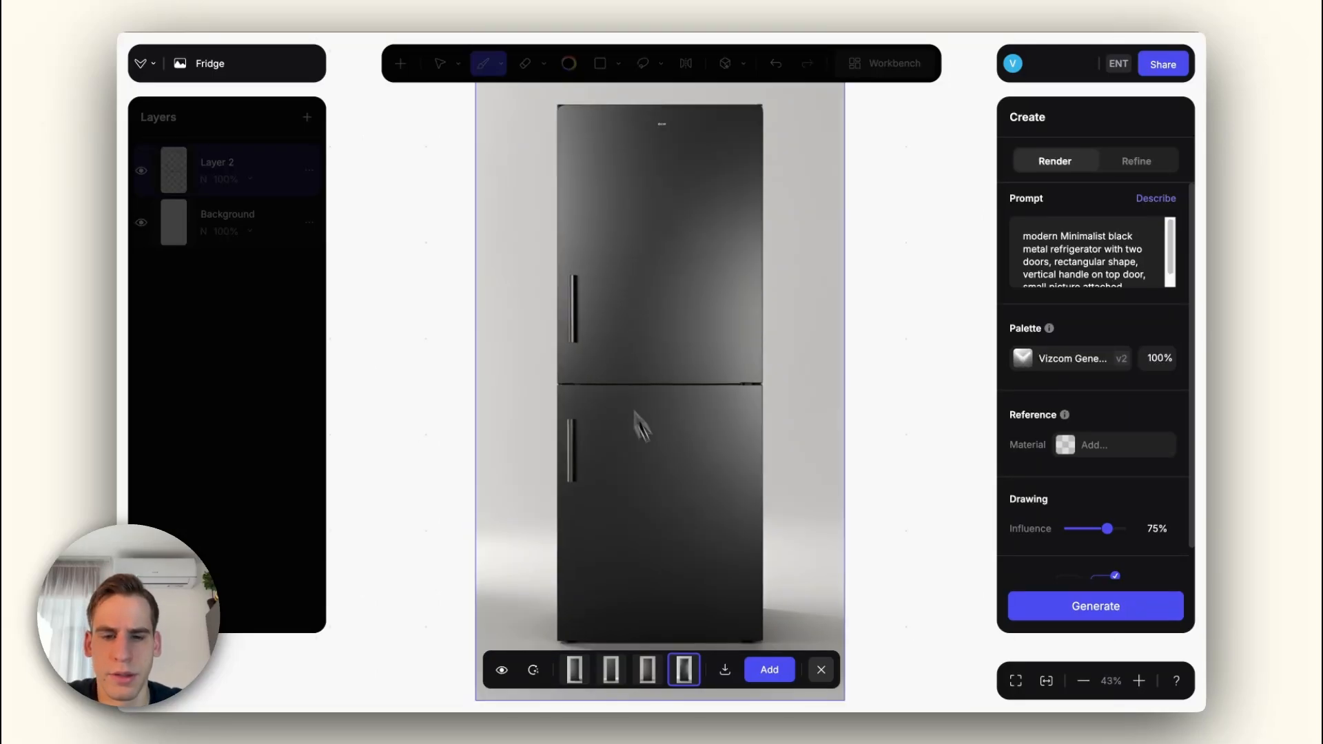
click(769, 670)
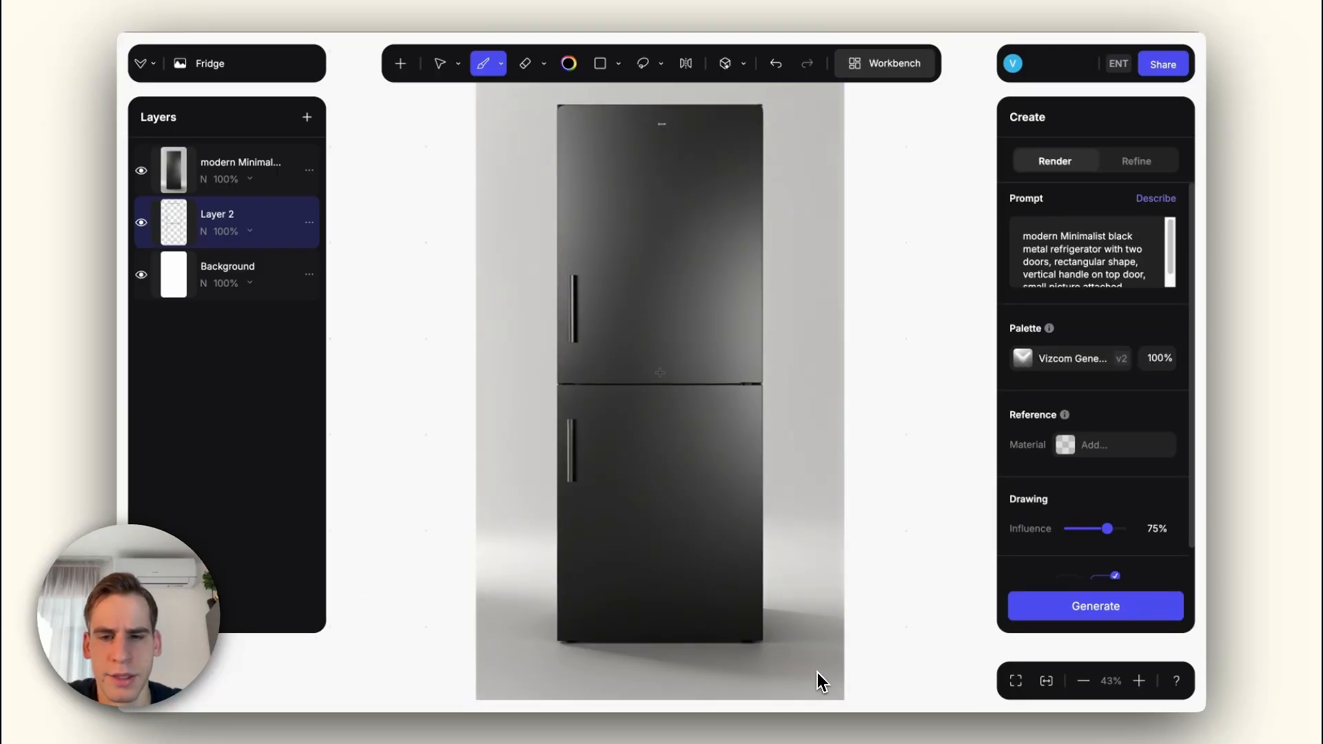
Step: Set the drawing influence to 65% and generate another set of refrigerator renders
scroll(651, 514, down, 2)
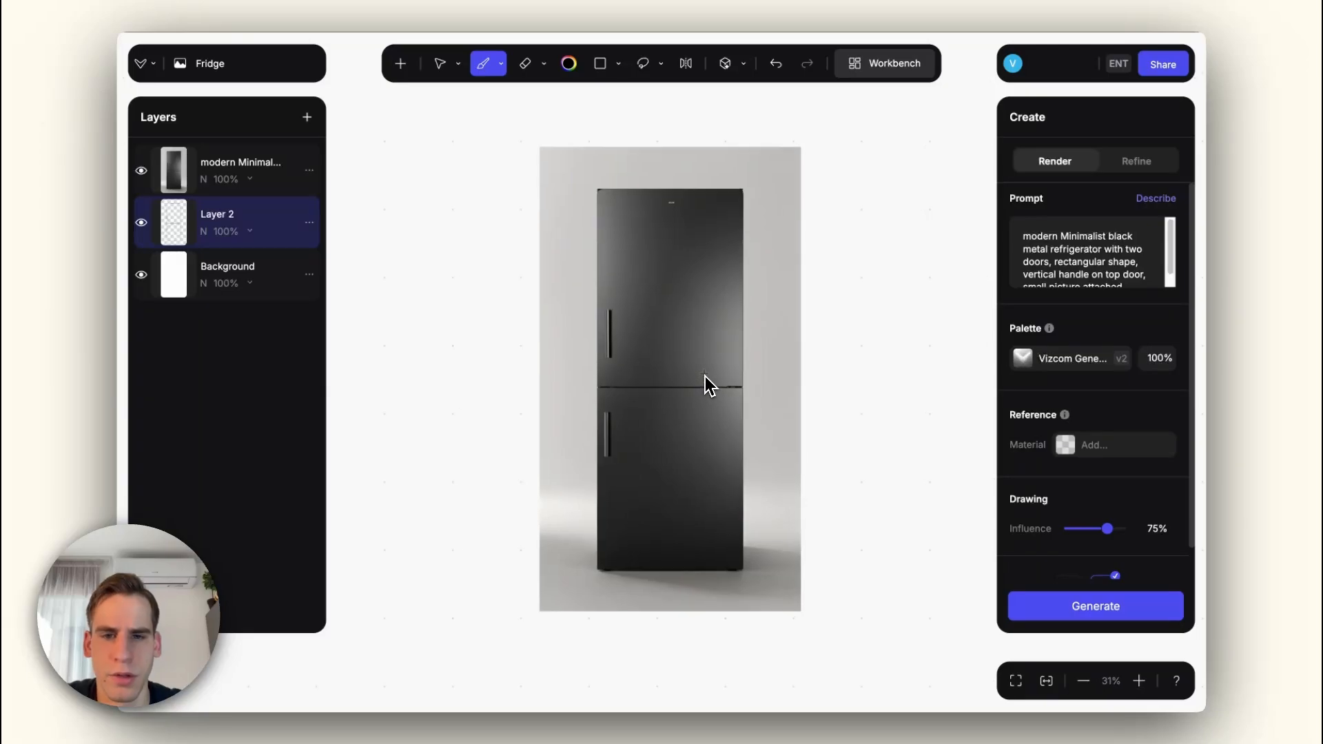
scroll(708, 385, up, 1)
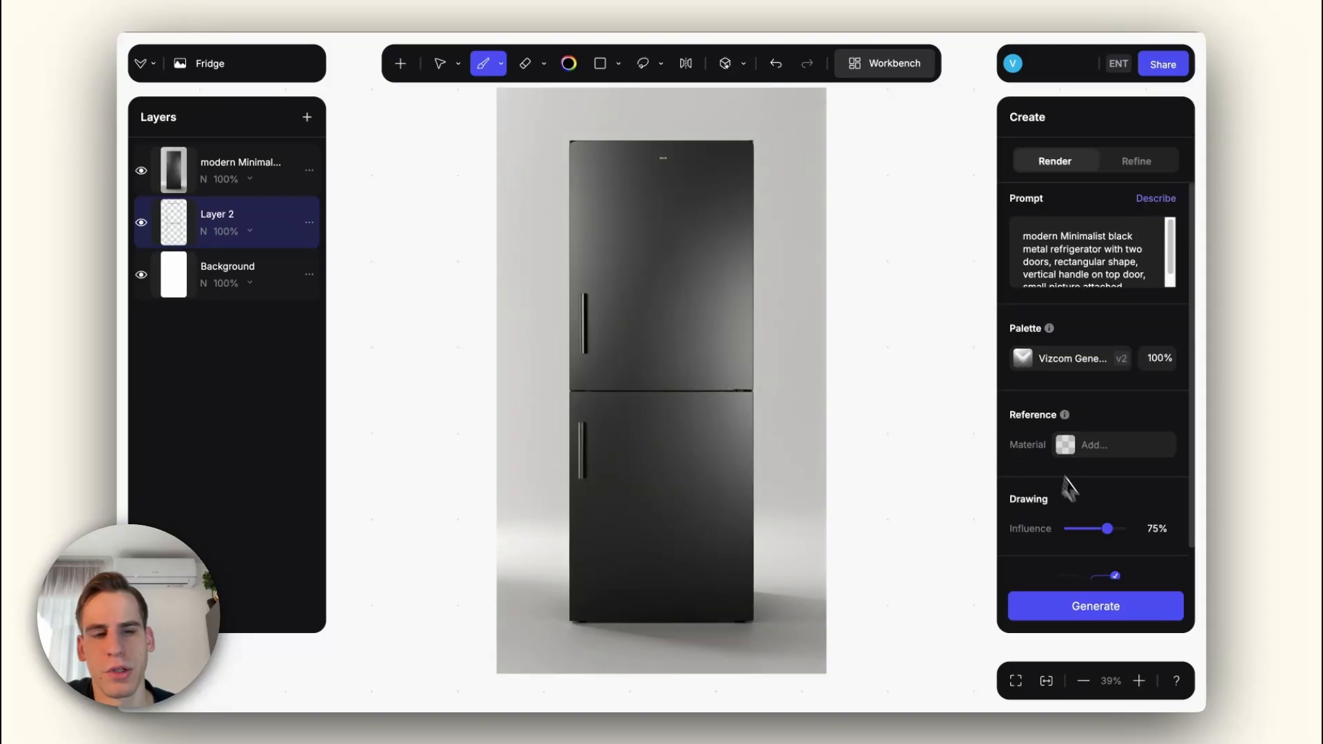
drag(1108, 530, 1103, 529)
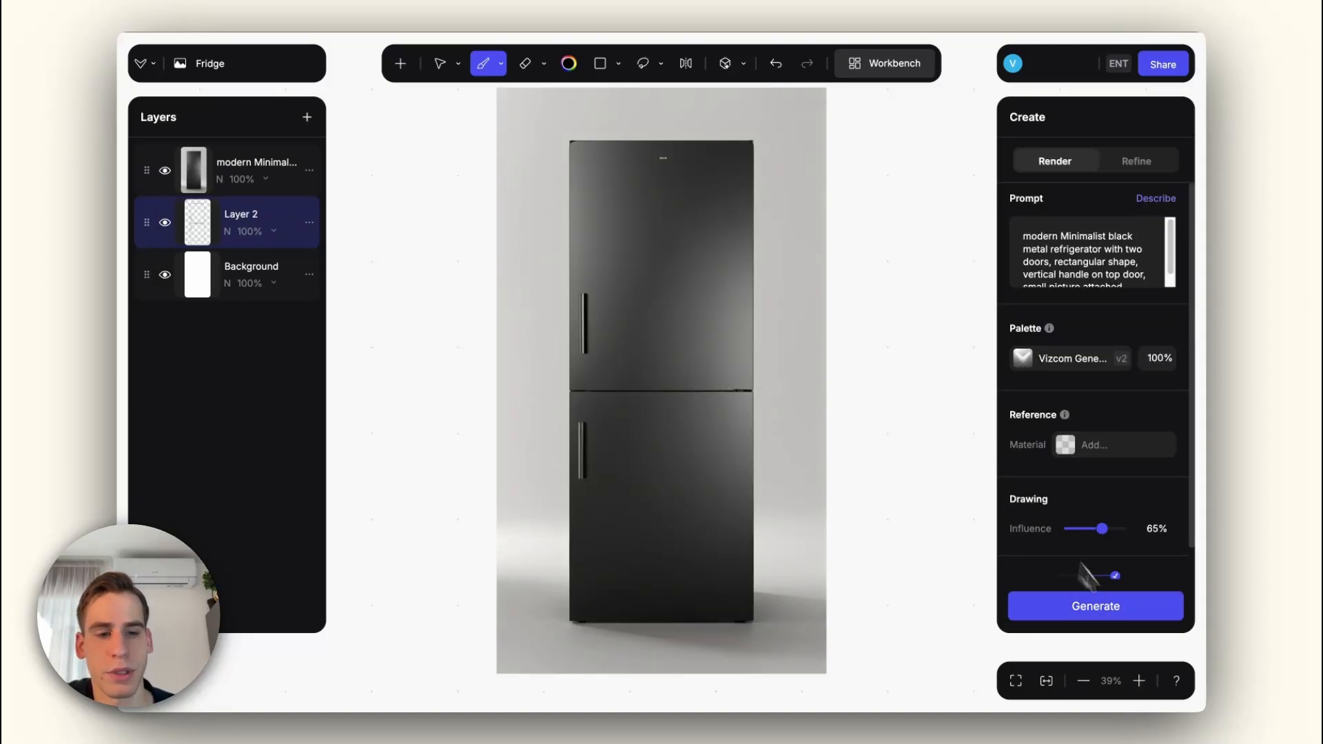
click(1136, 611)
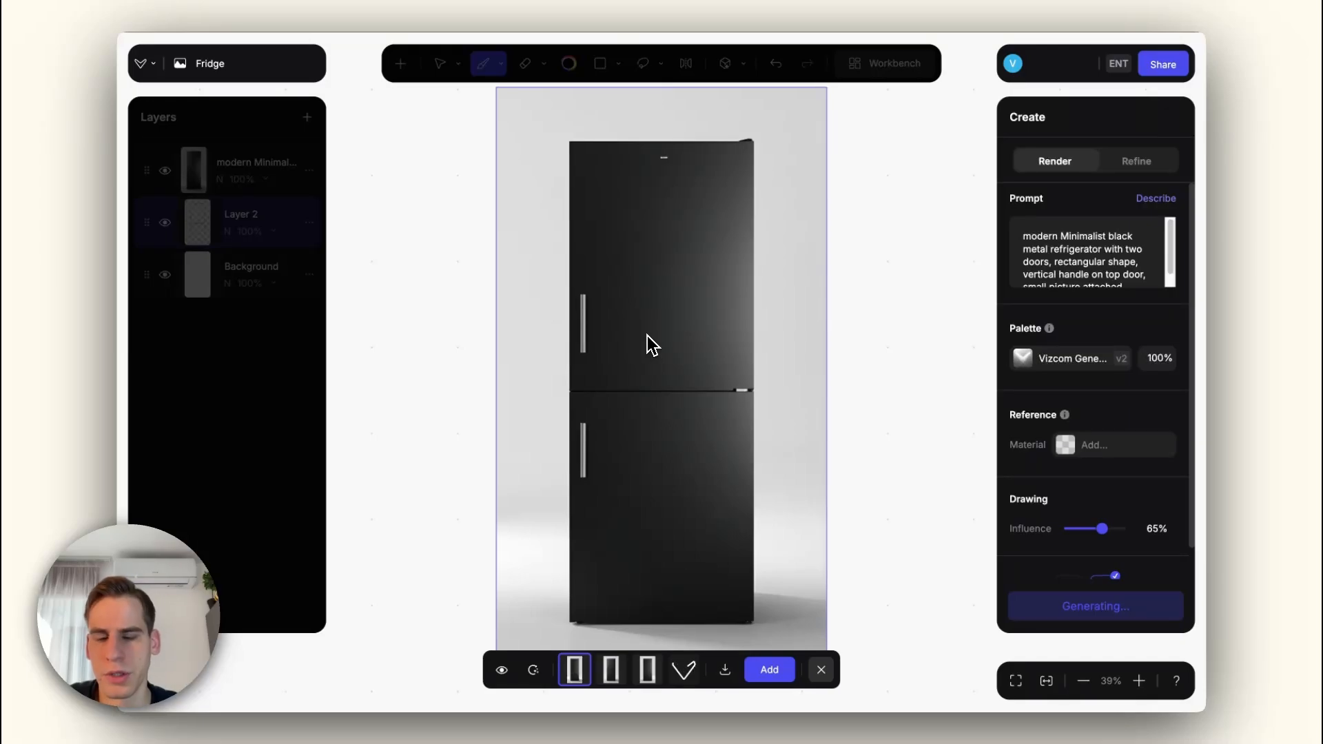
Step: Compare the four new refrigerator renders, examining the handles, door divider and top edge
scroll(631, 322, down, 3)
key(Right)
scroll(631, 321, up, 3)
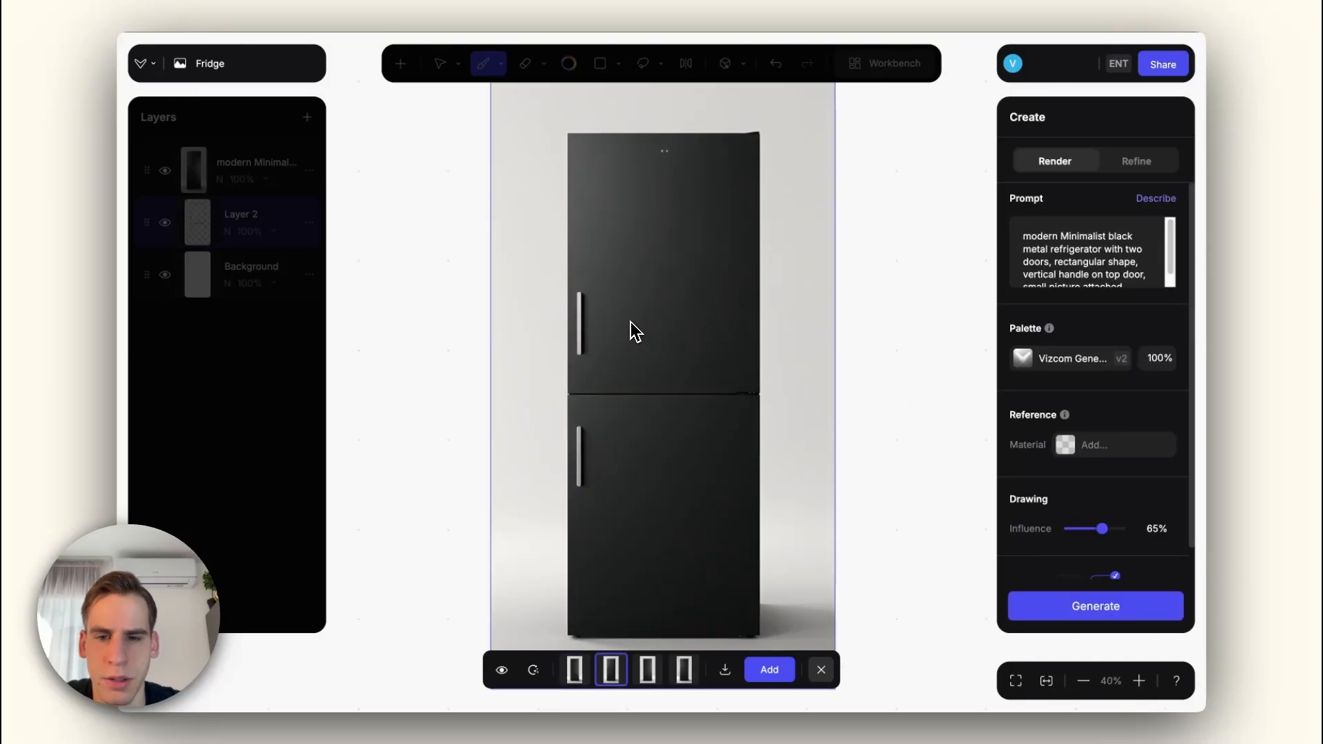
key(Right)
scroll(631, 323, down, 1)
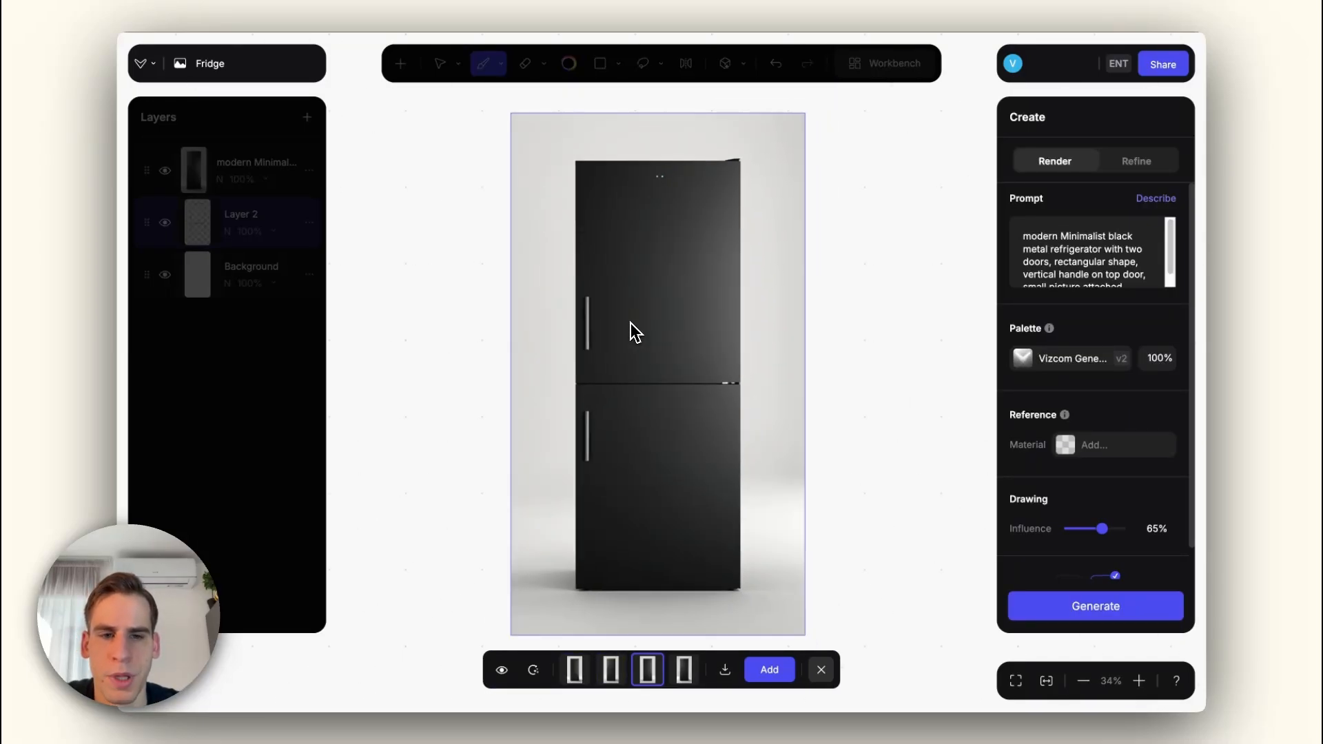
key(Right)
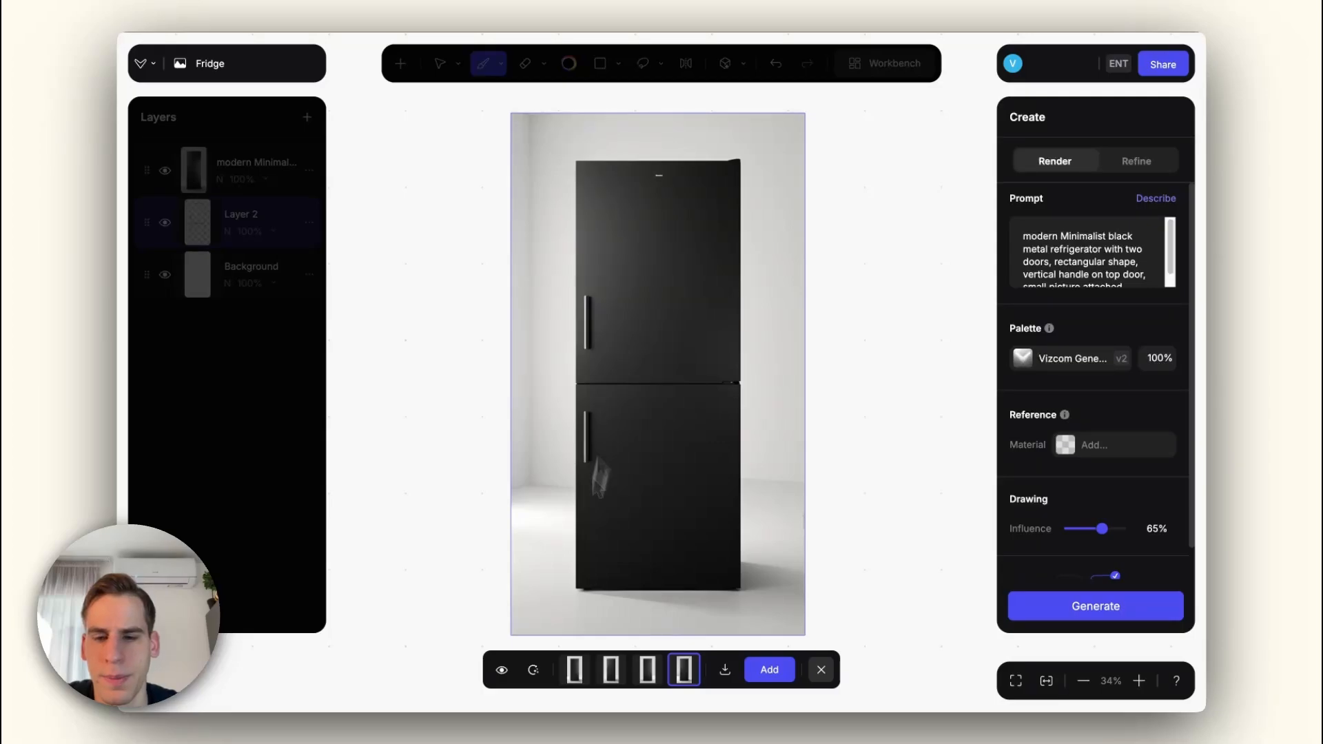
Step: Compare the second, third and fourth renders against the original canvas and exit the generation preview
click(502, 670)
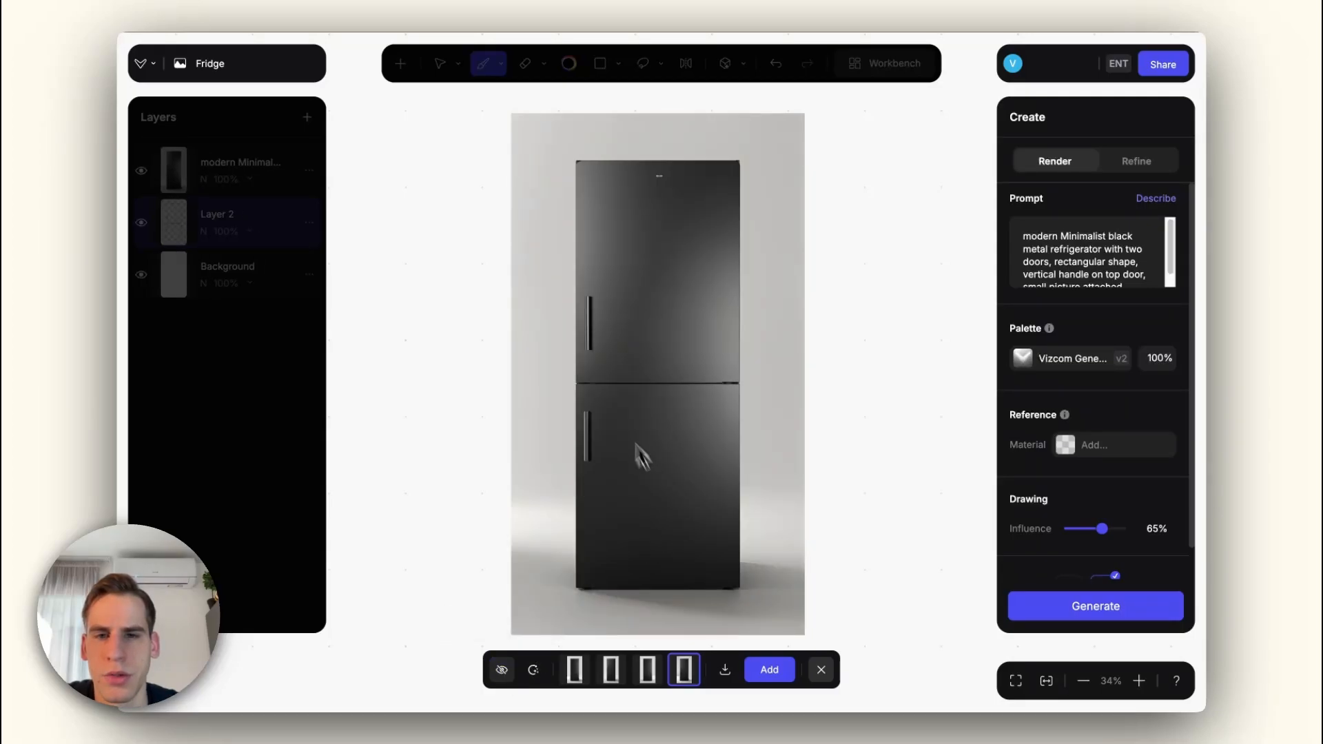
click(502, 670)
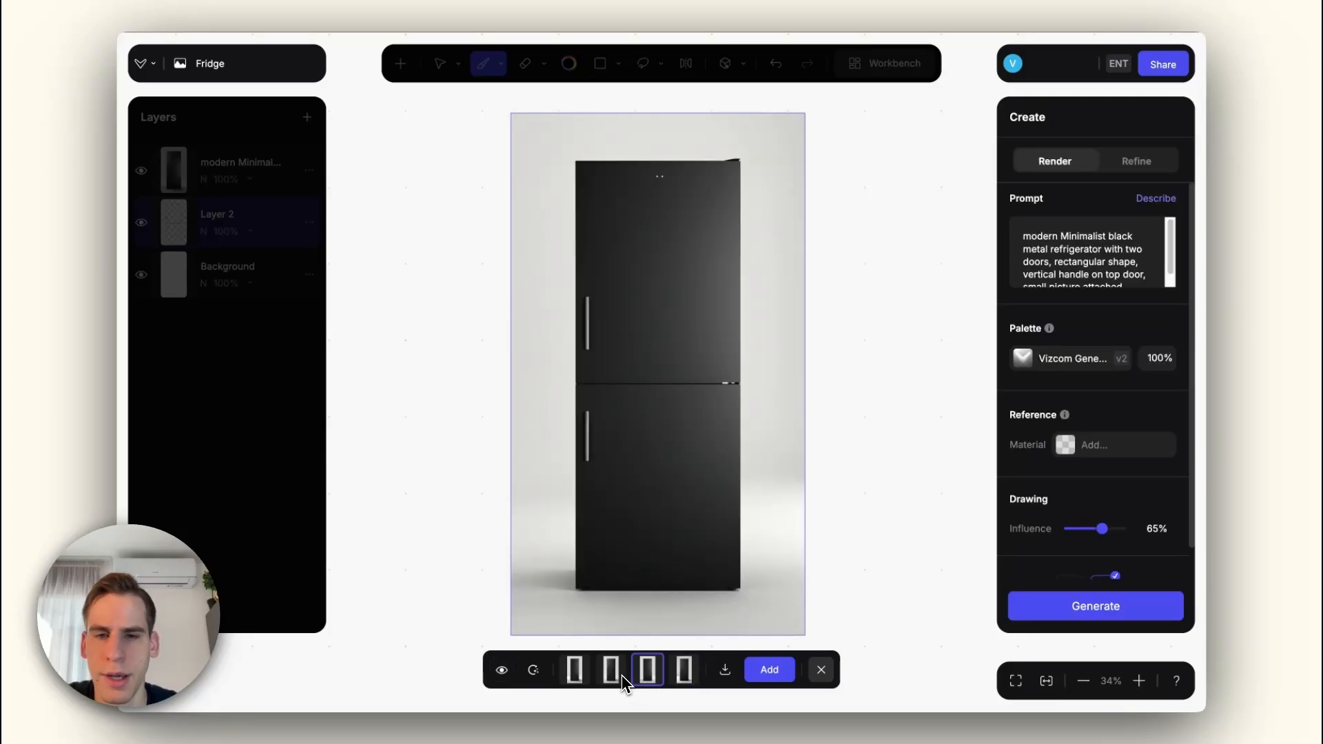
click(620, 675)
click(504, 671)
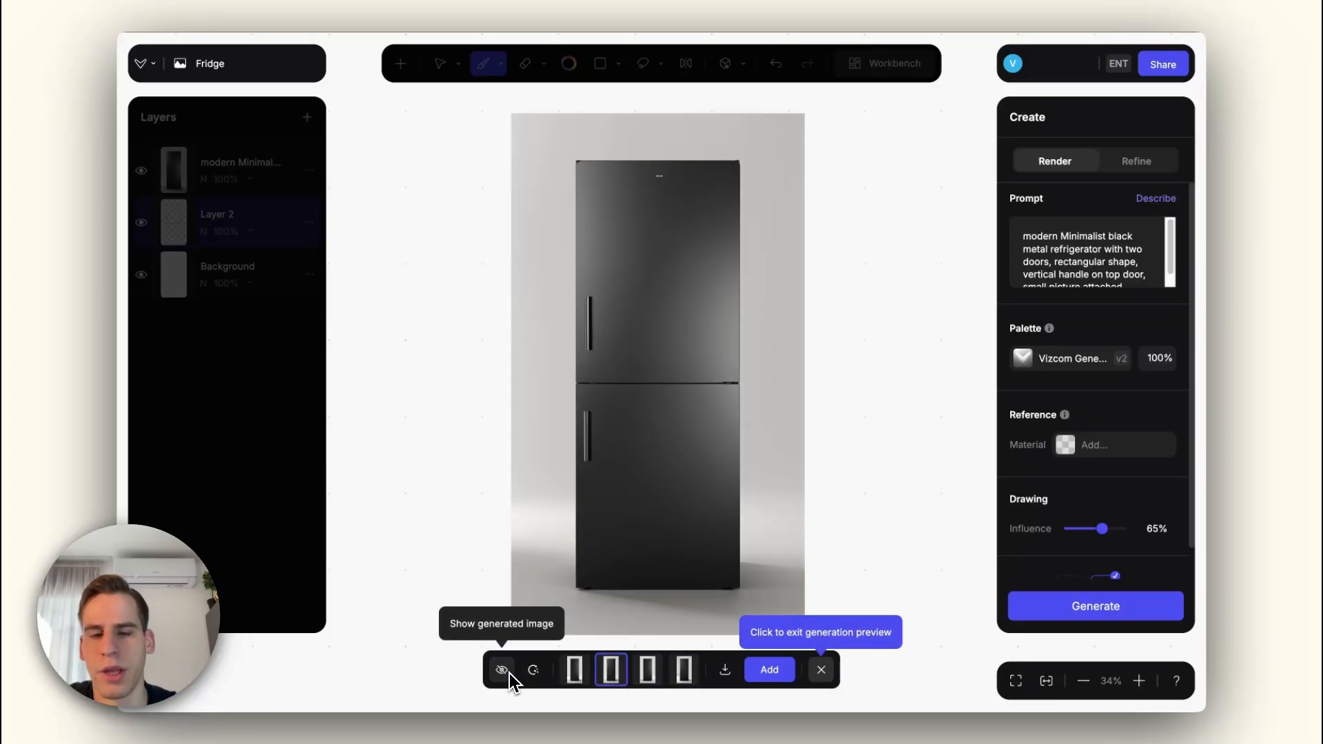
click(510, 679)
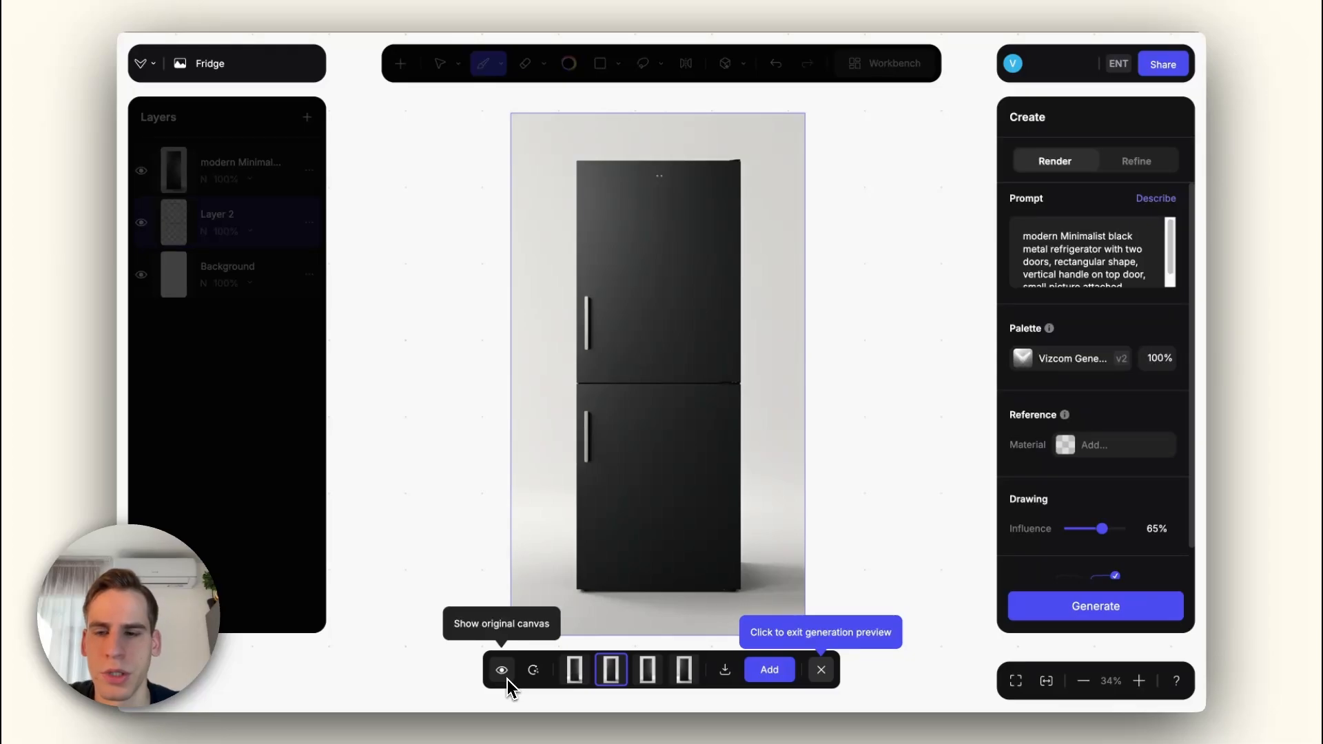
click(649, 672)
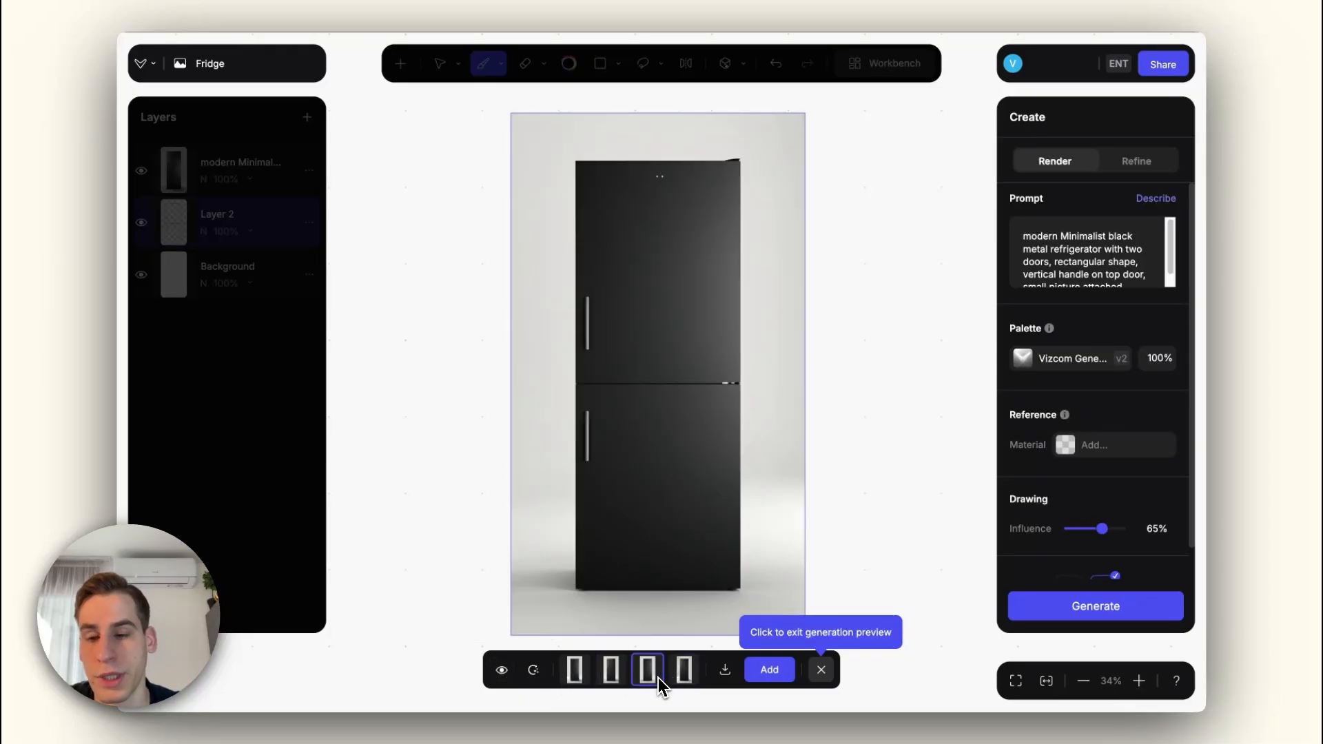
click(685, 673)
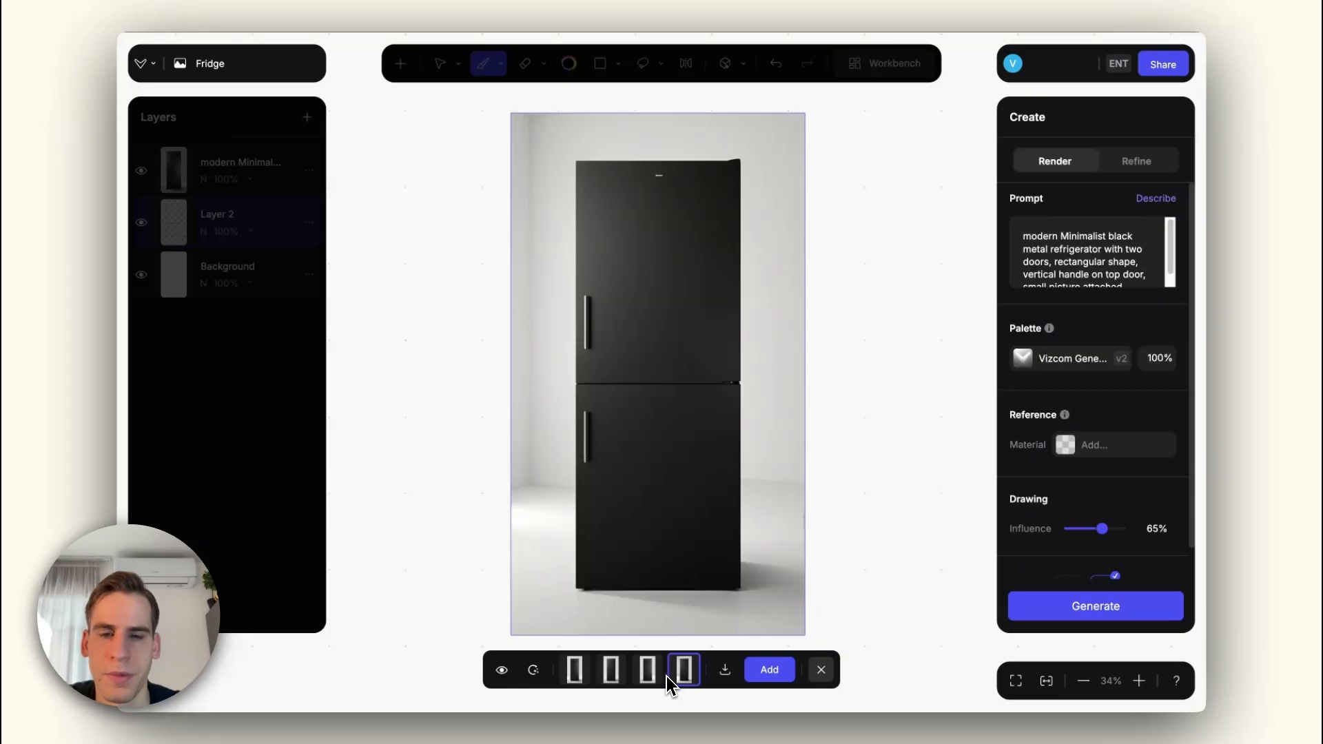
click(502, 671)
click(502, 671)
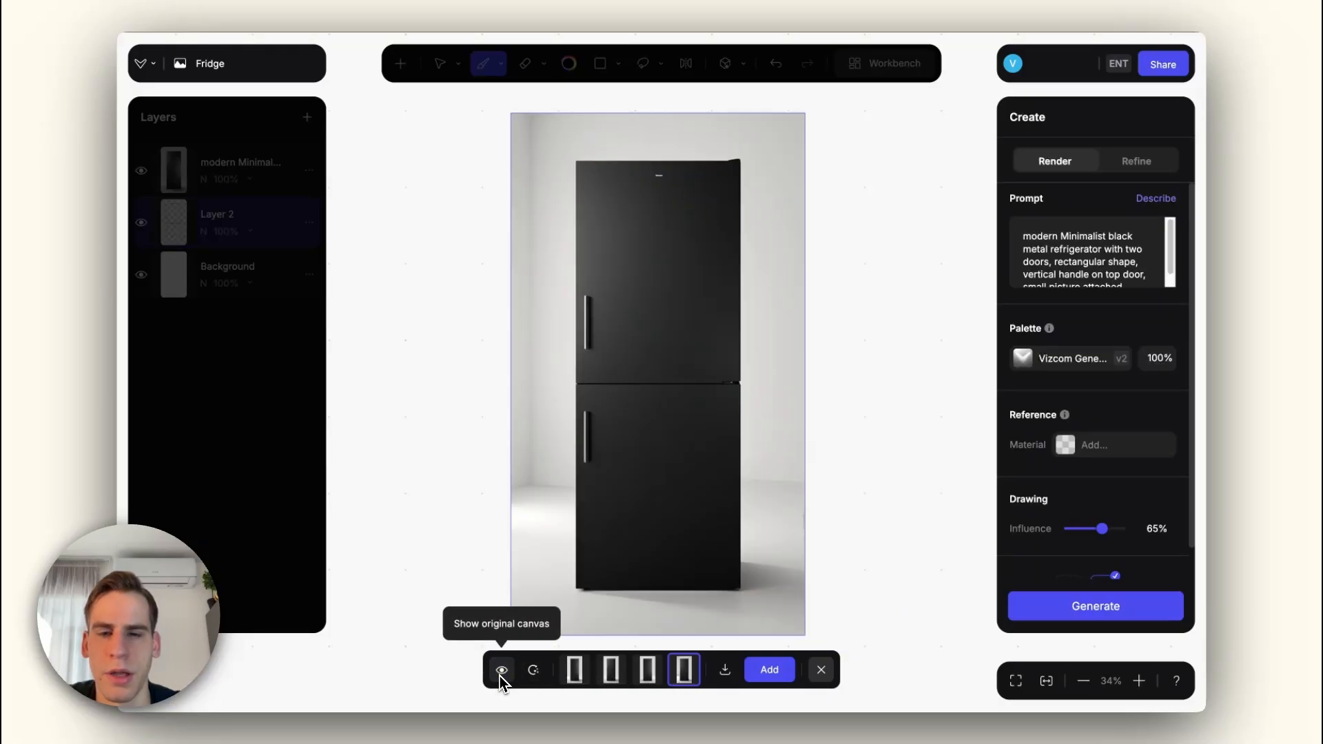
click(502, 671)
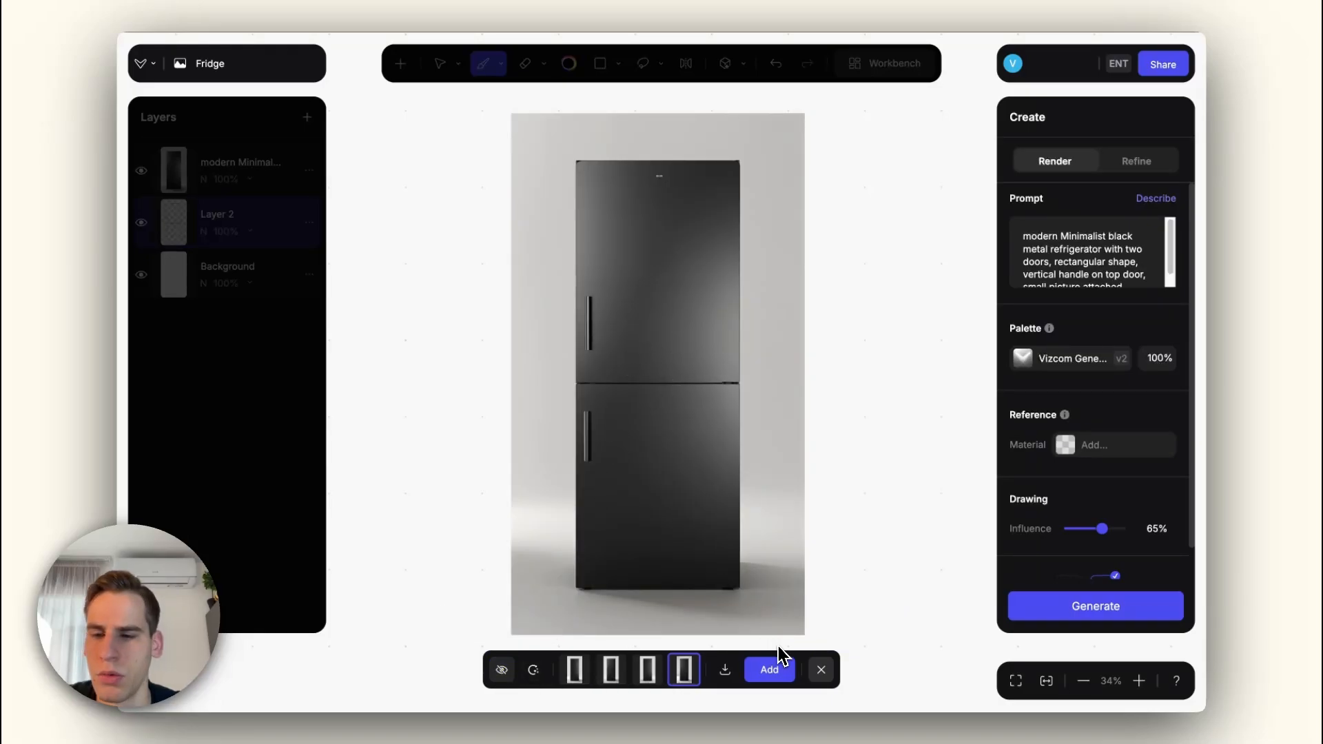
click(821, 672)
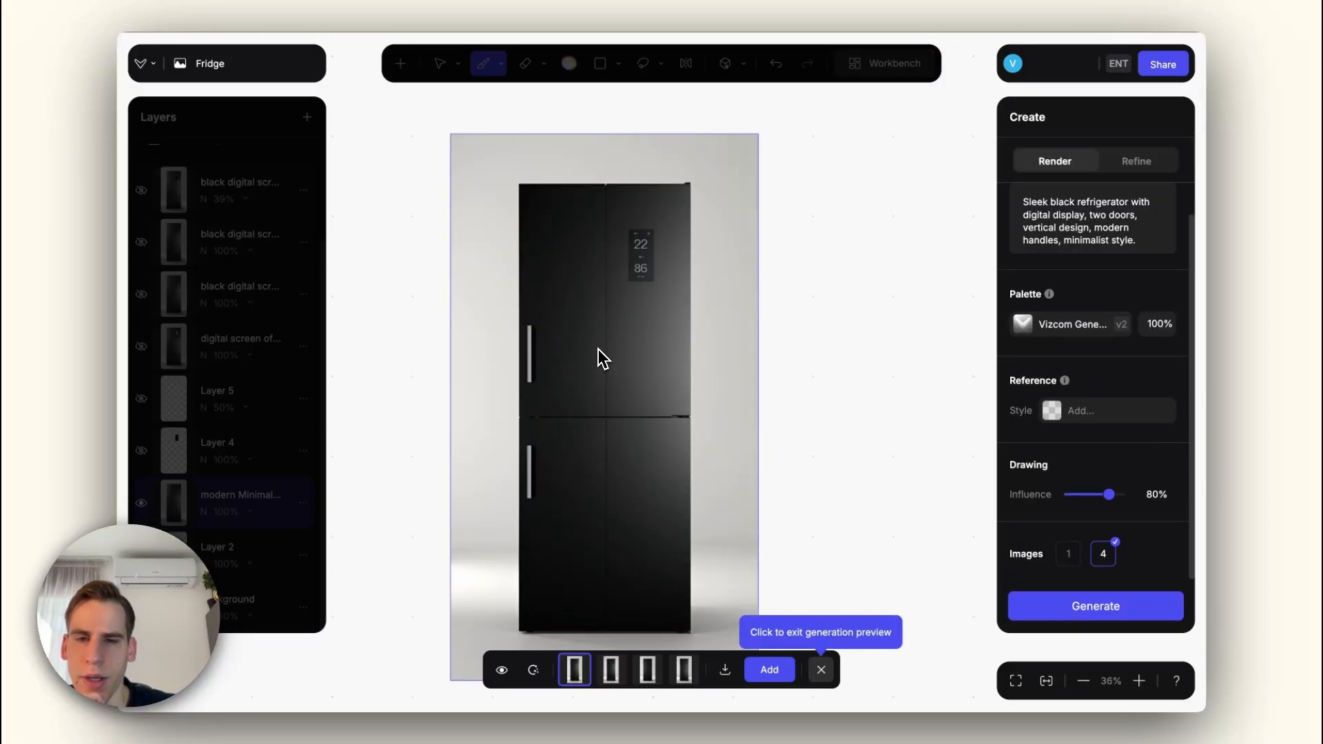
Step: Add the first digital-display refrigerator render as a layer and erase its two silver door handles
click(768, 672)
click(821, 670)
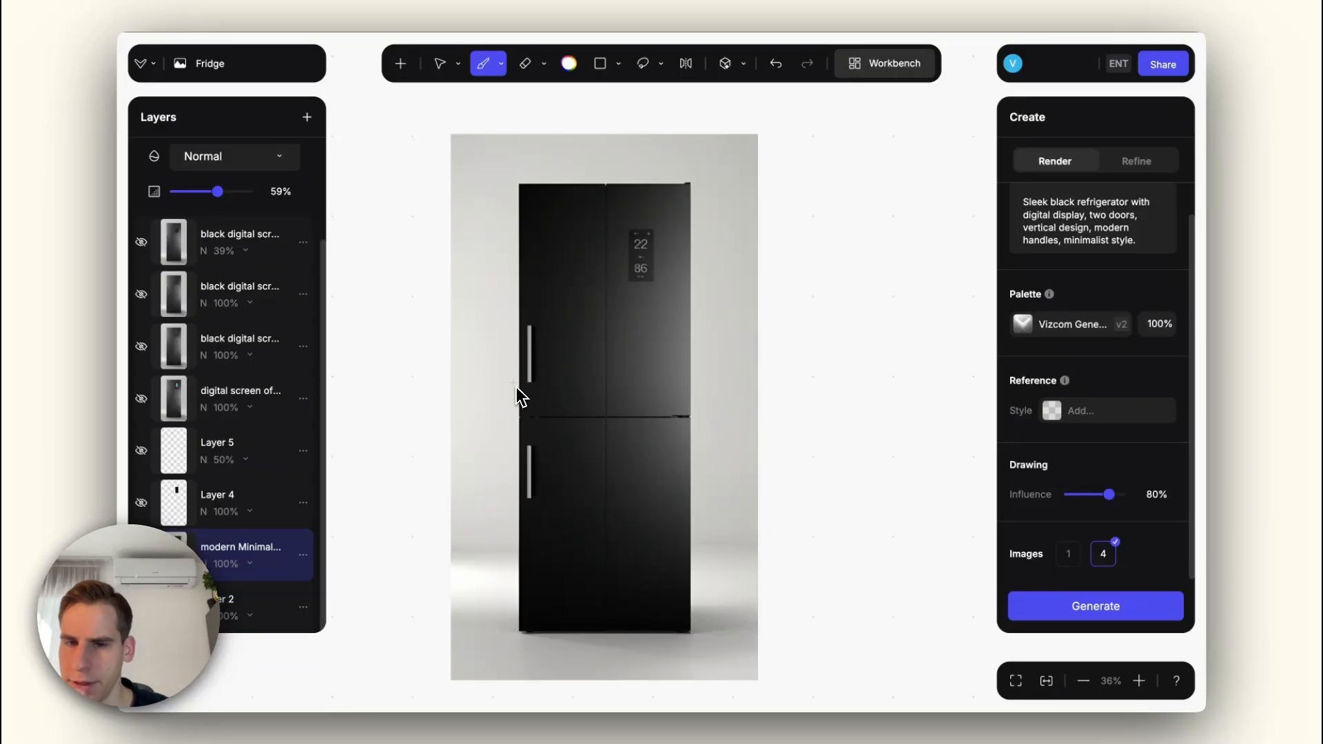
click(527, 64)
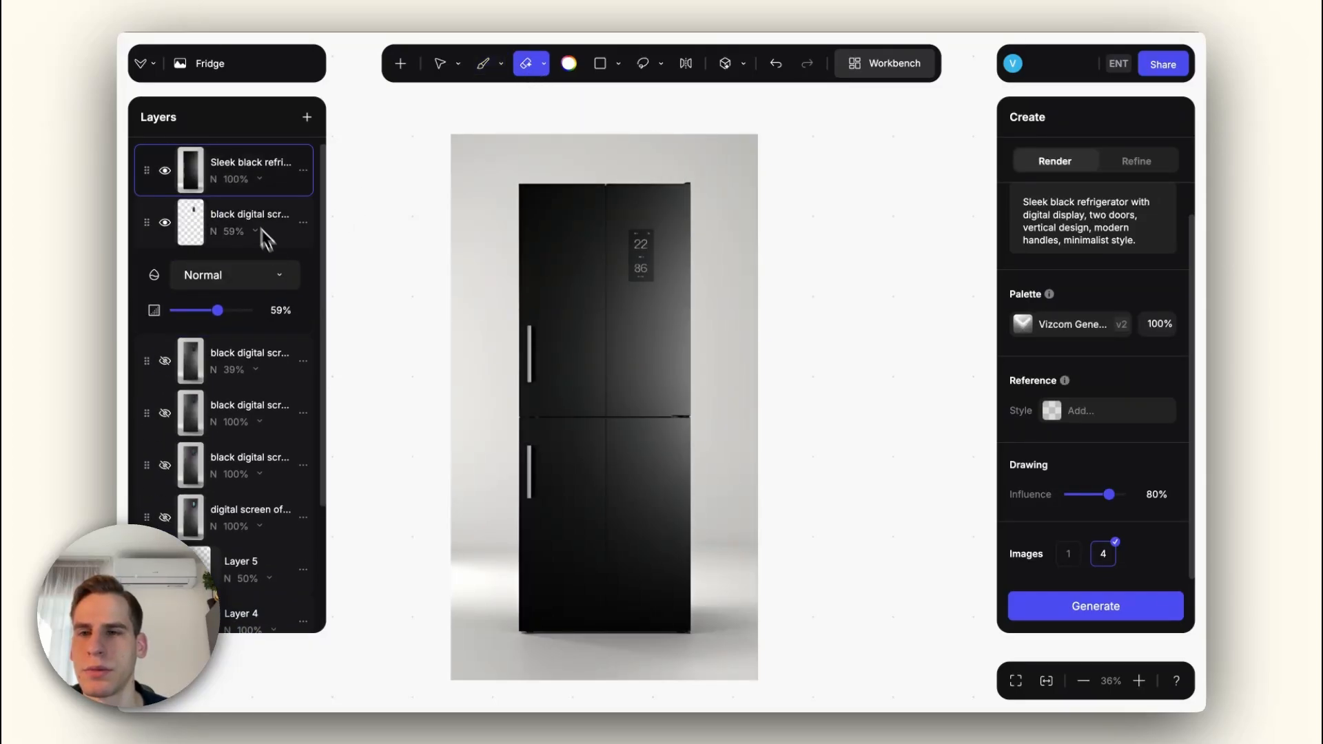
right_click(221, 180)
click(557, 129)
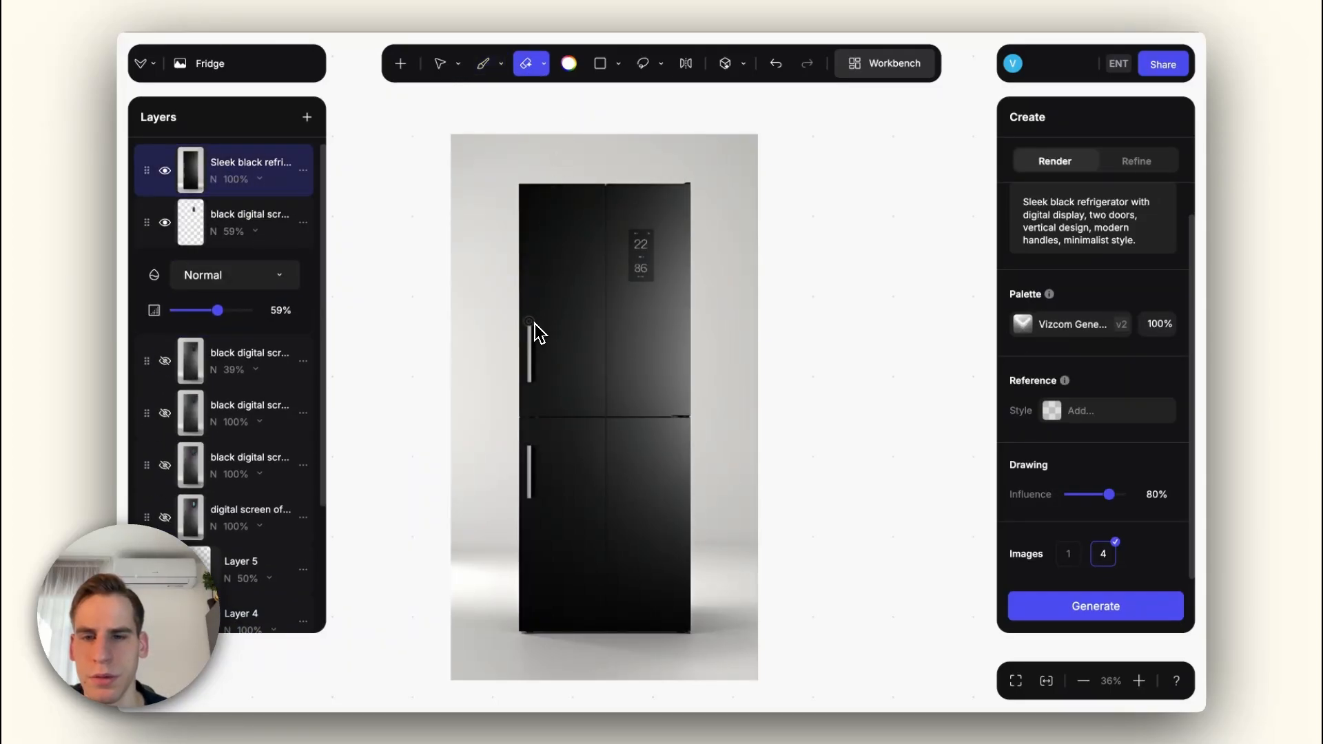
drag(533, 380, 533, 384)
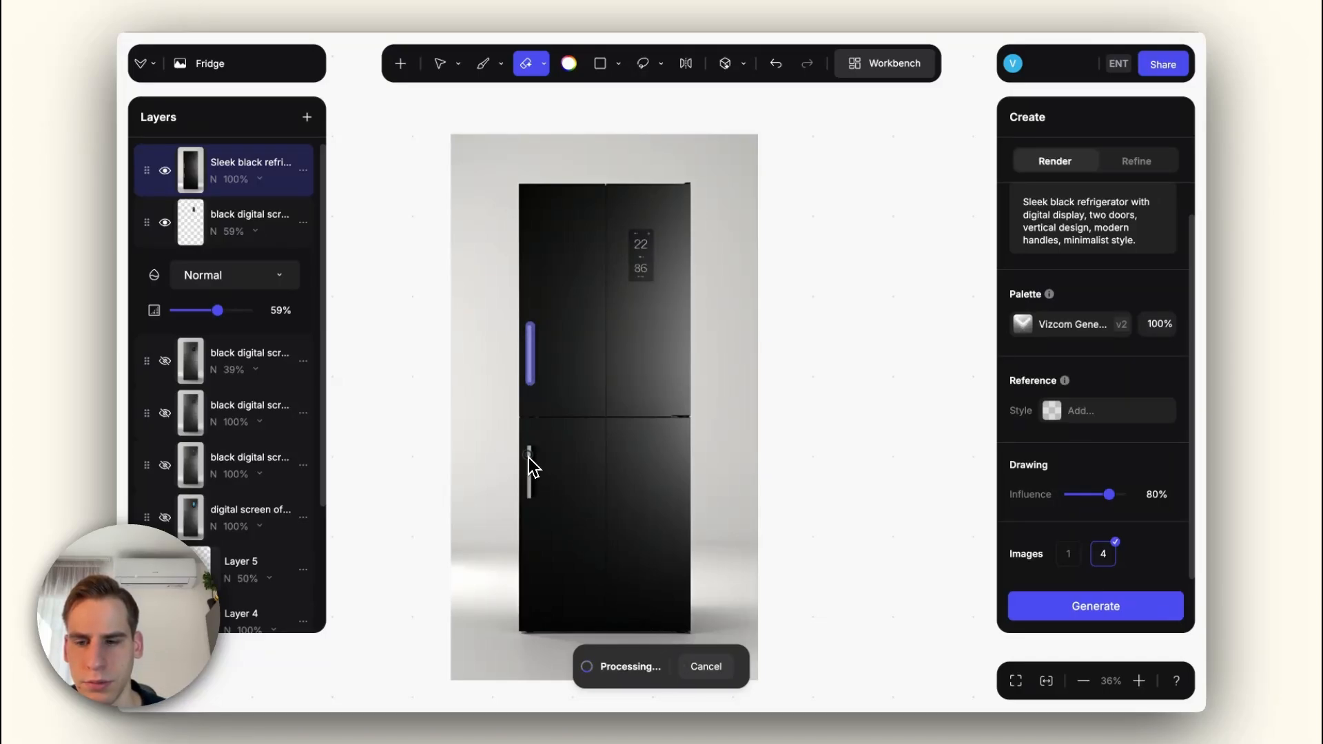
drag(528, 446, 532, 501)
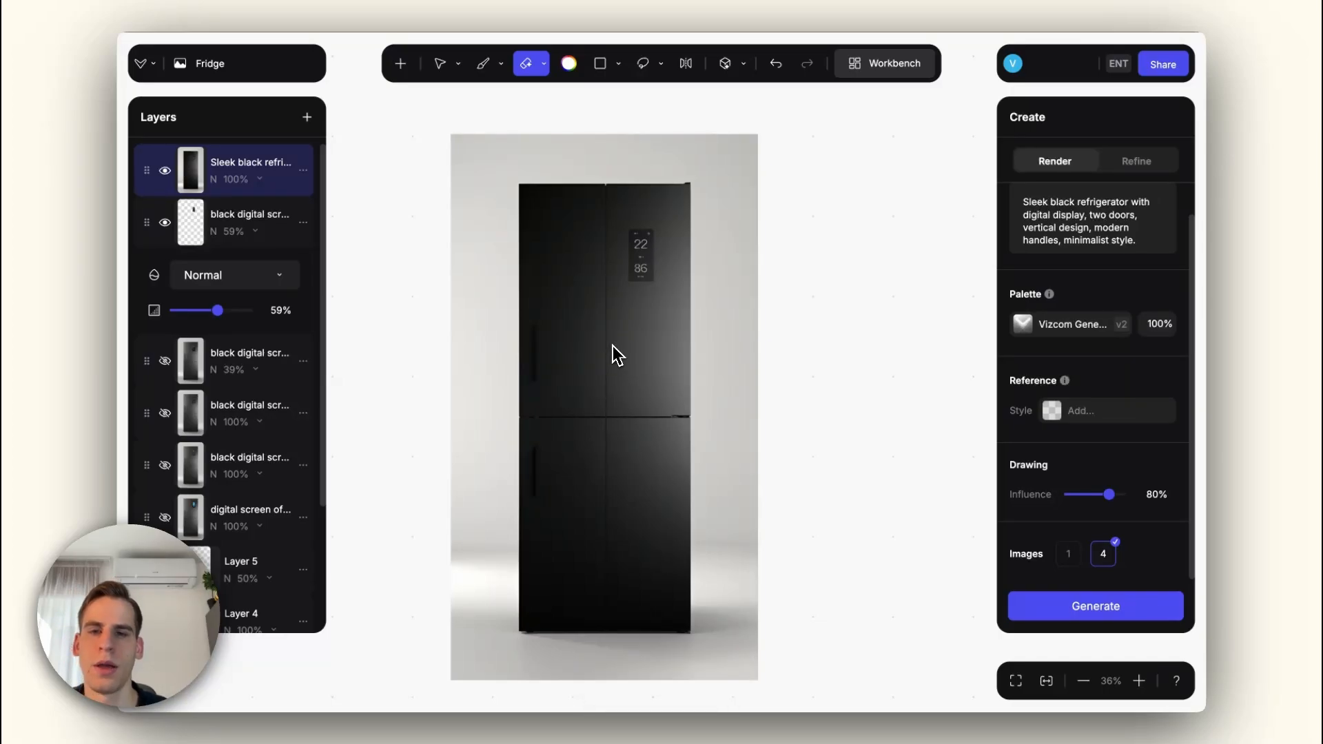
Step: Check the style reference options for the fridge render and return to the Home Appliances workbench
scroll(617, 355, down, 1)
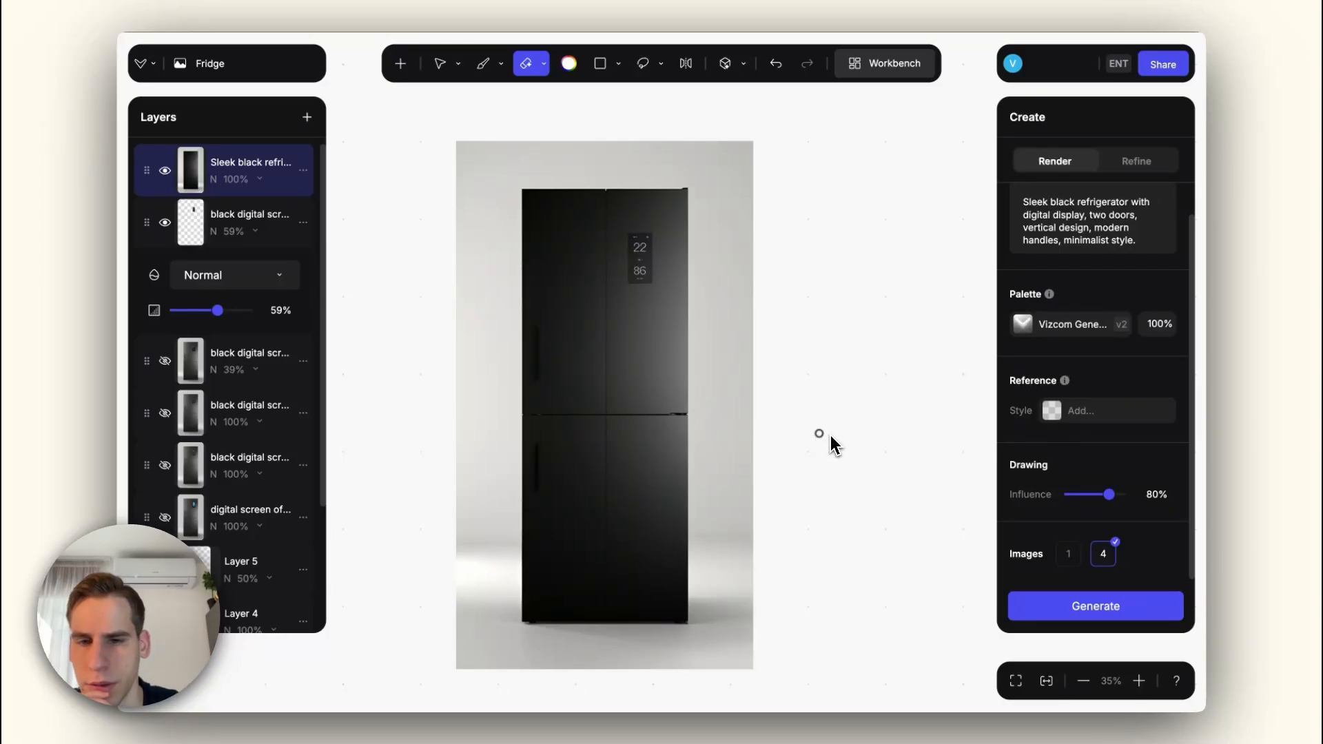
click(1089, 413)
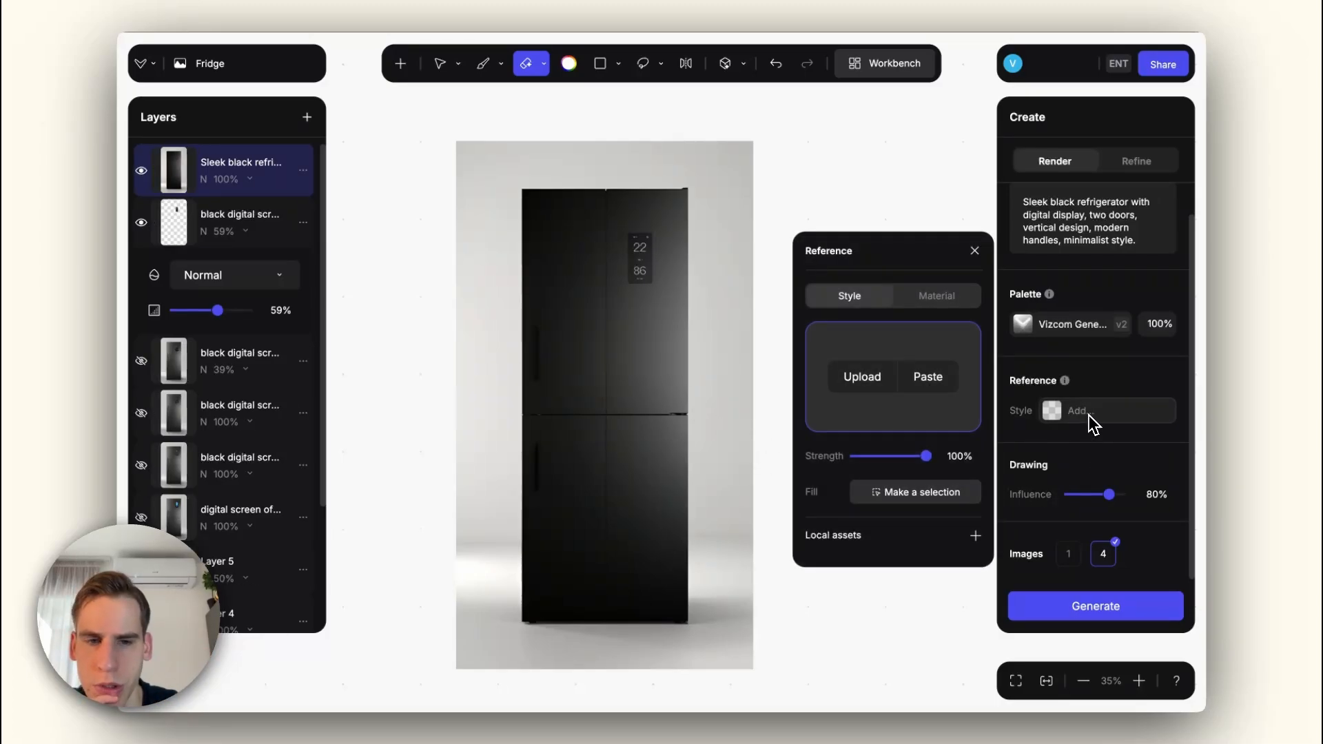
click(941, 186)
key(Escape)
scroll(703, 334, down, 8)
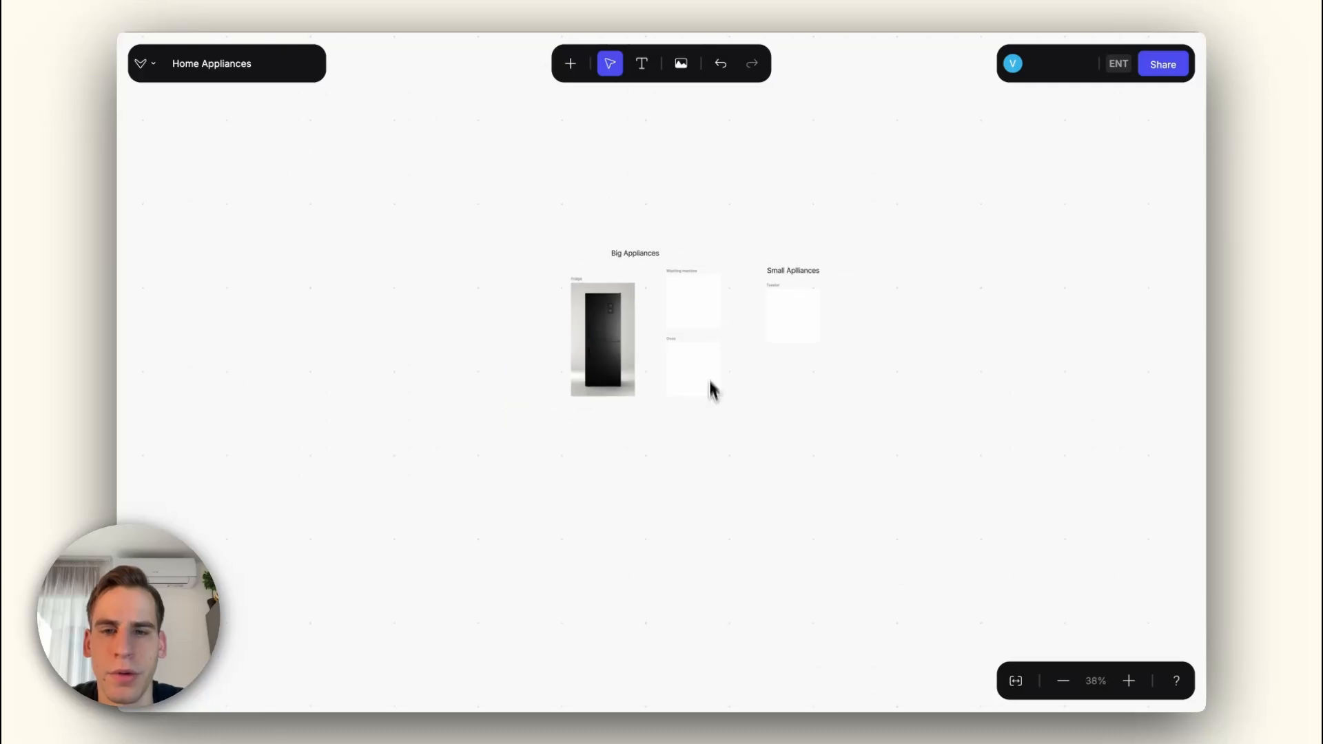
Step: Import the inspiration images onto the workbench and place them as a group beside the Big Appliances drawings
drag(710, 382, 663, 348)
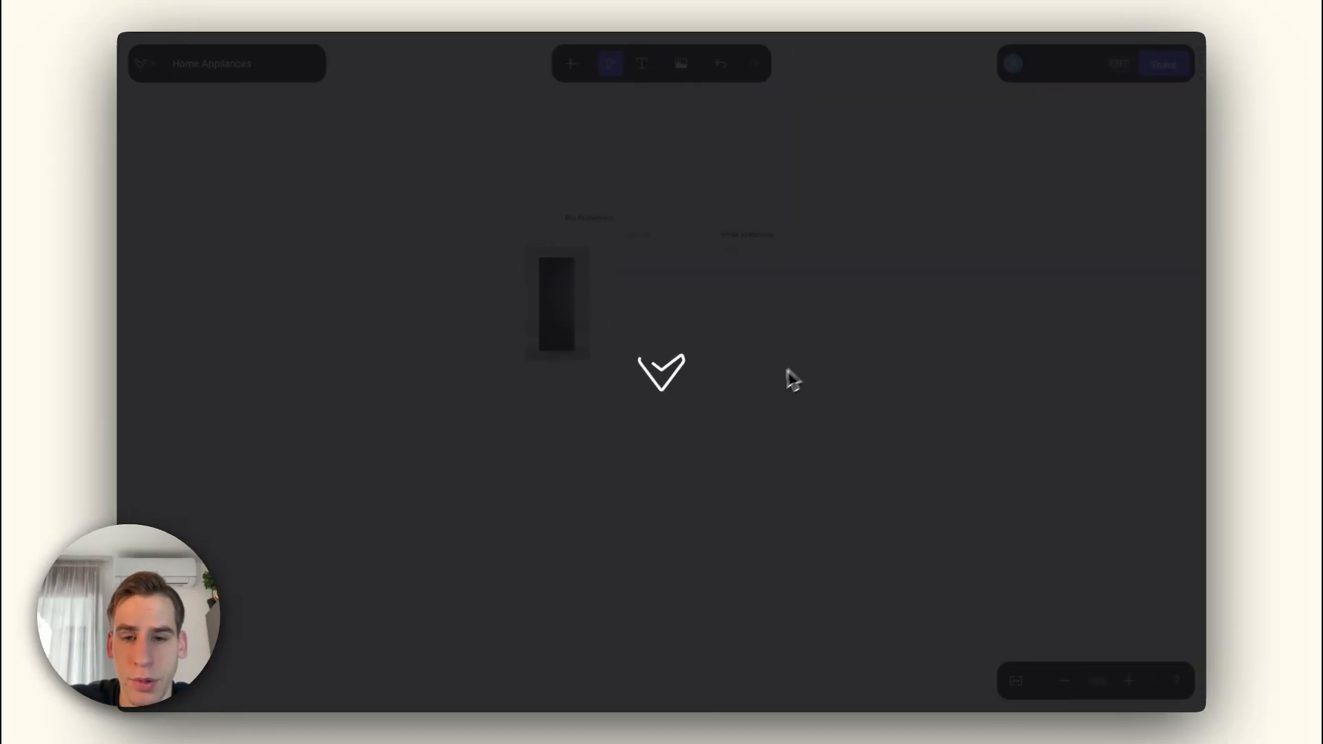
scroll(770, 383, down, 5)
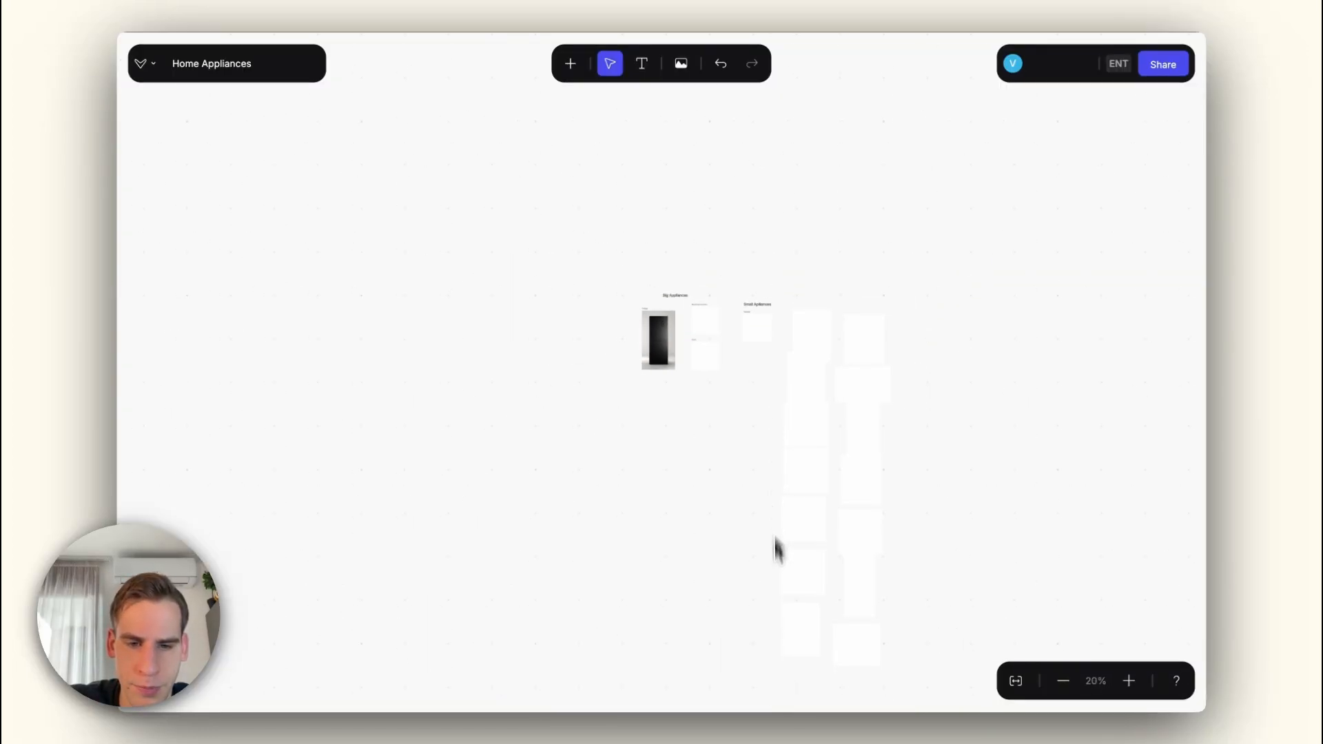
drag(788, 678, 937, 328)
click(774, 258)
drag(828, 341, 667, 454)
drag(816, 424, 743, 501)
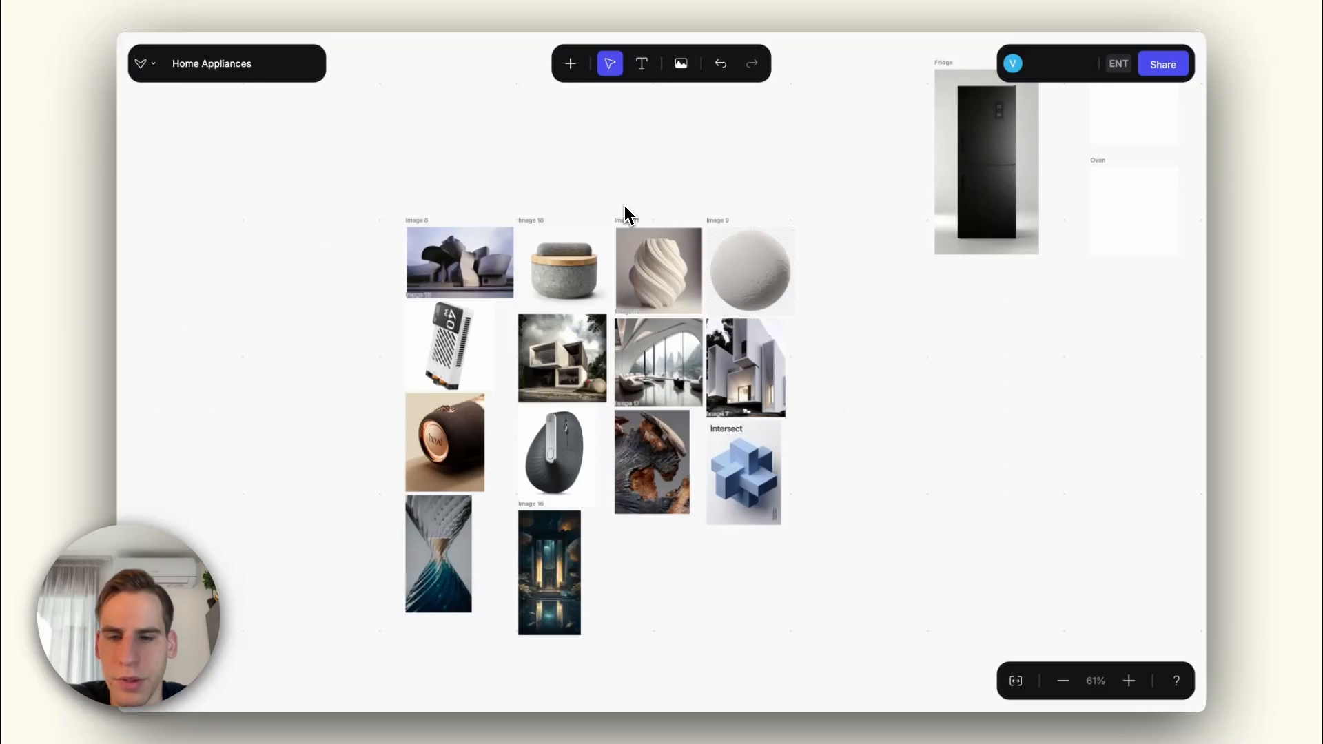
Step: Add the dark illuminated interior, cracked wood and computer mouse images as reference images in 2D Studio
scroll(555, 303, down, 3)
click(549, 510)
click(643, 410)
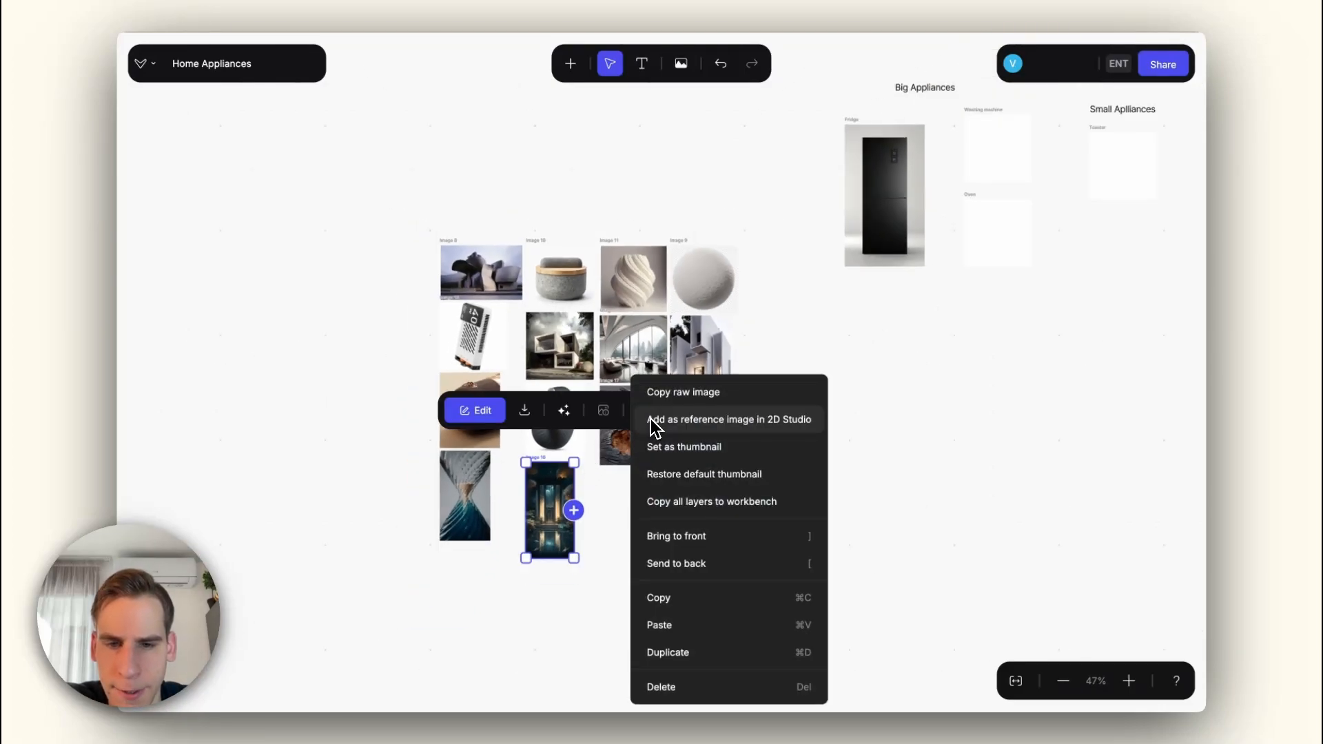
click(699, 429)
click(622, 407)
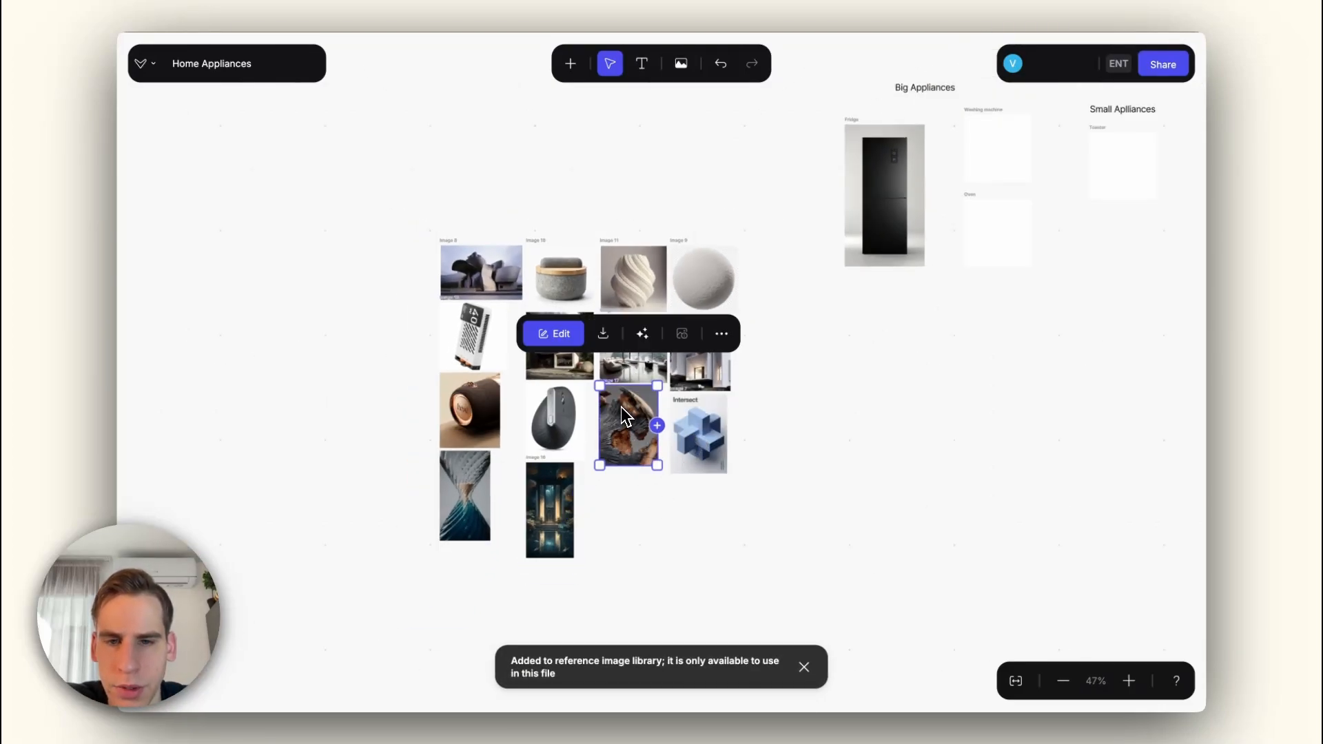
click(722, 334)
click(763, 395)
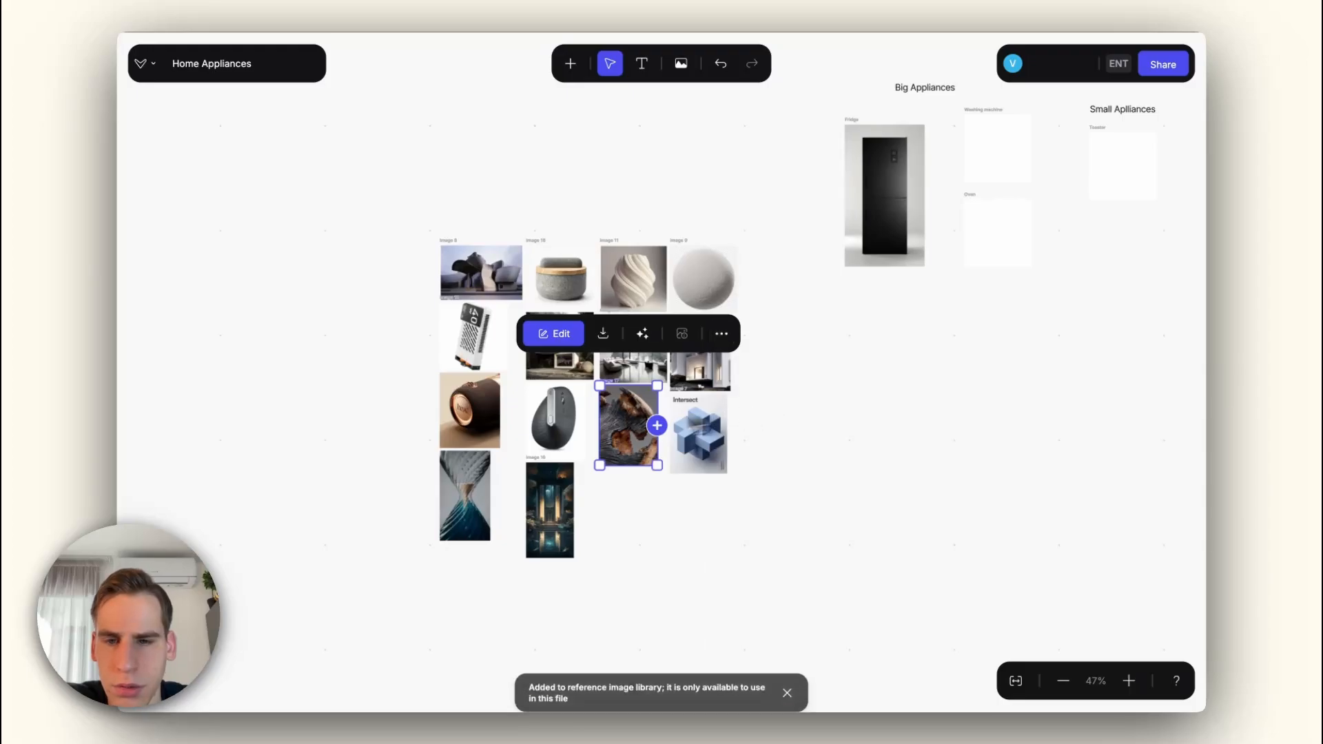
click(576, 412)
click(648, 332)
click(692, 399)
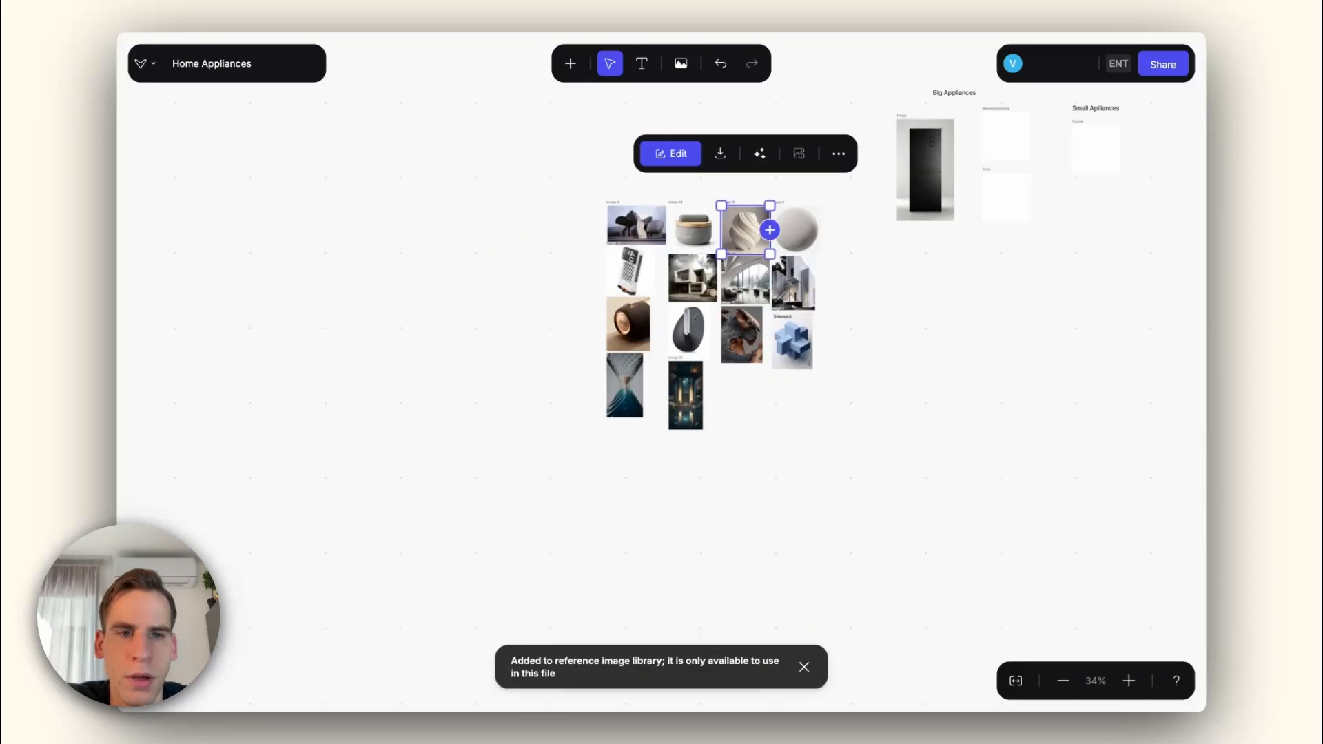
Step: Reopen the Fridge drawing and use the computer mouse image as its material reference
double_click(934, 189)
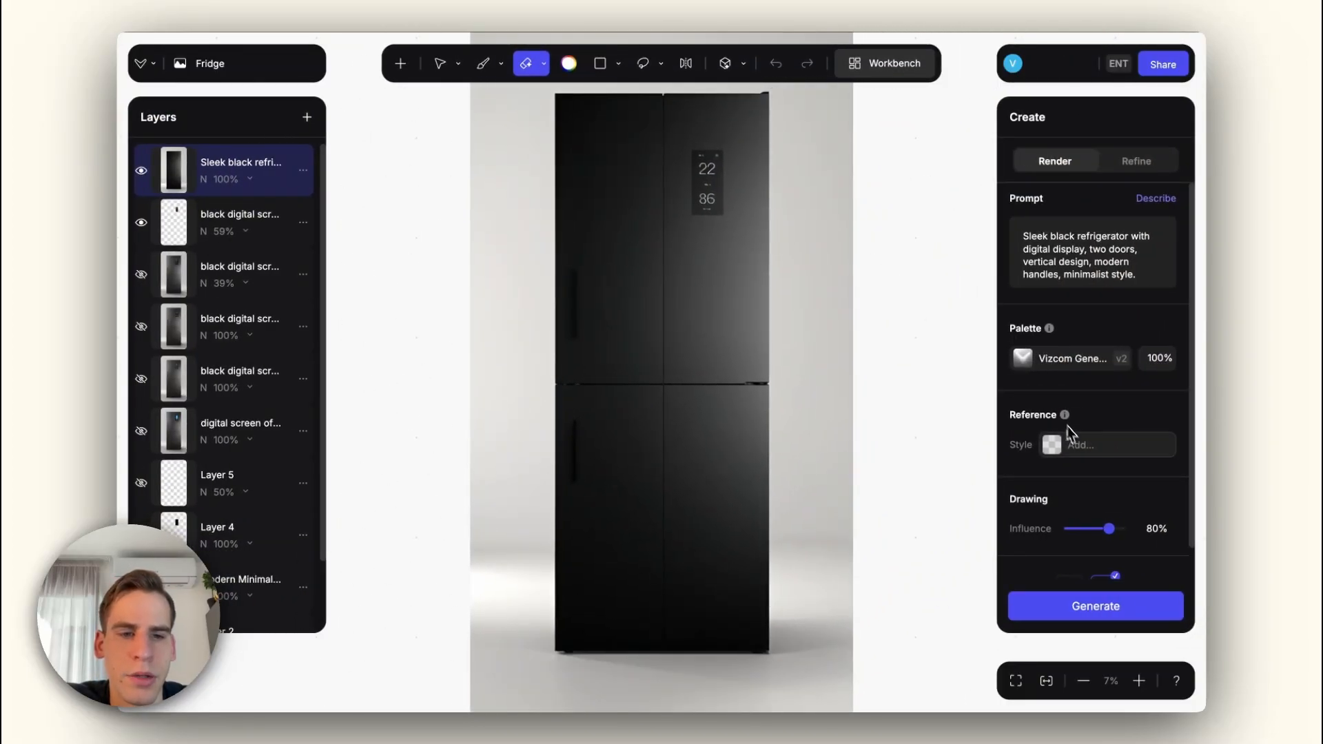
click(1077, 445)
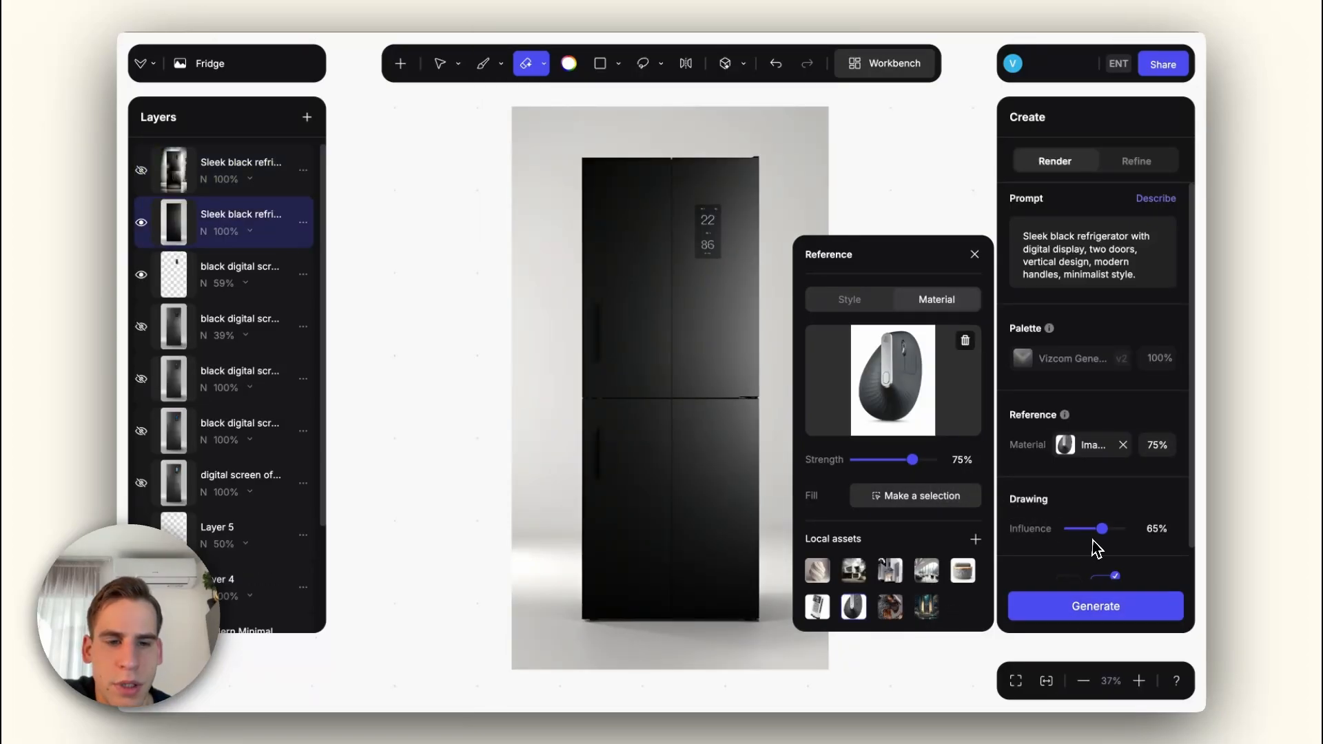
Step: Set the drawing influence to 50% and the material reference strength to 85%, and generate new refrigerator renders
click(1093, 529)
click(1081, 444)
drag(917, 457, 926, 458)
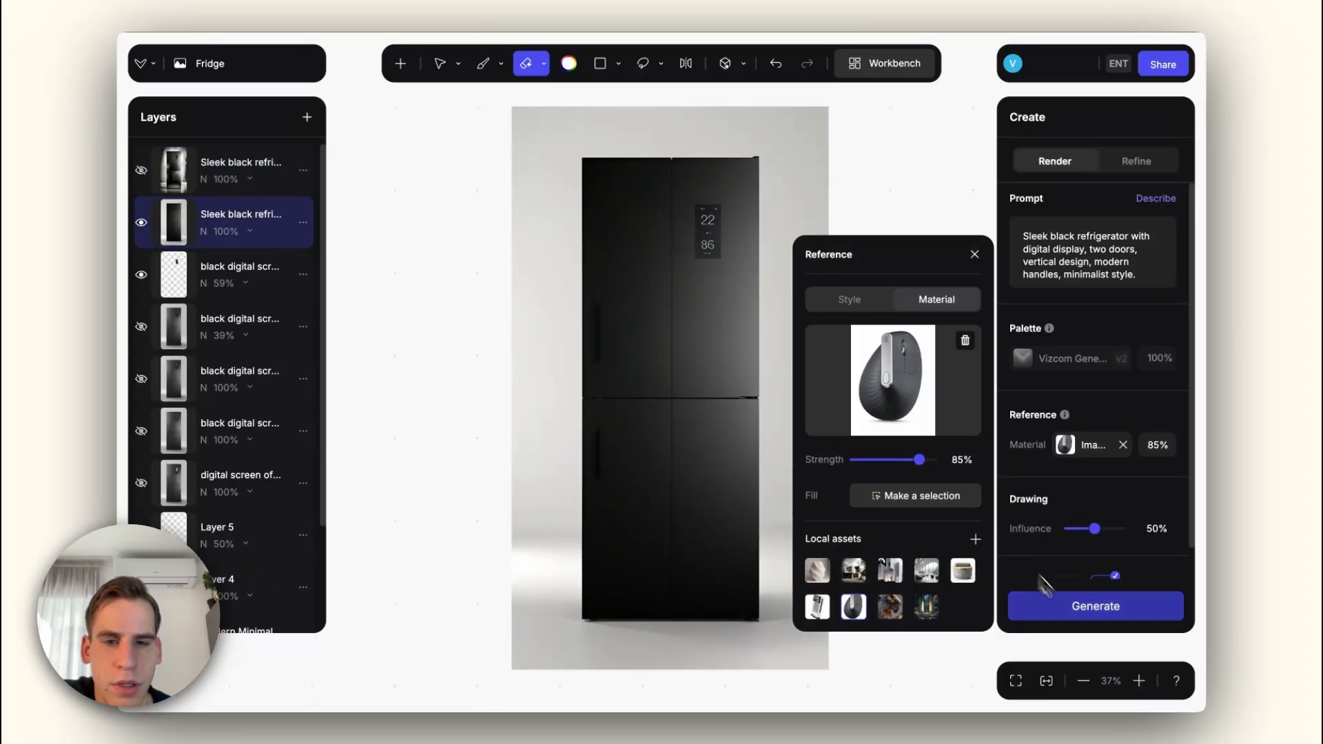
click(1096, 606)
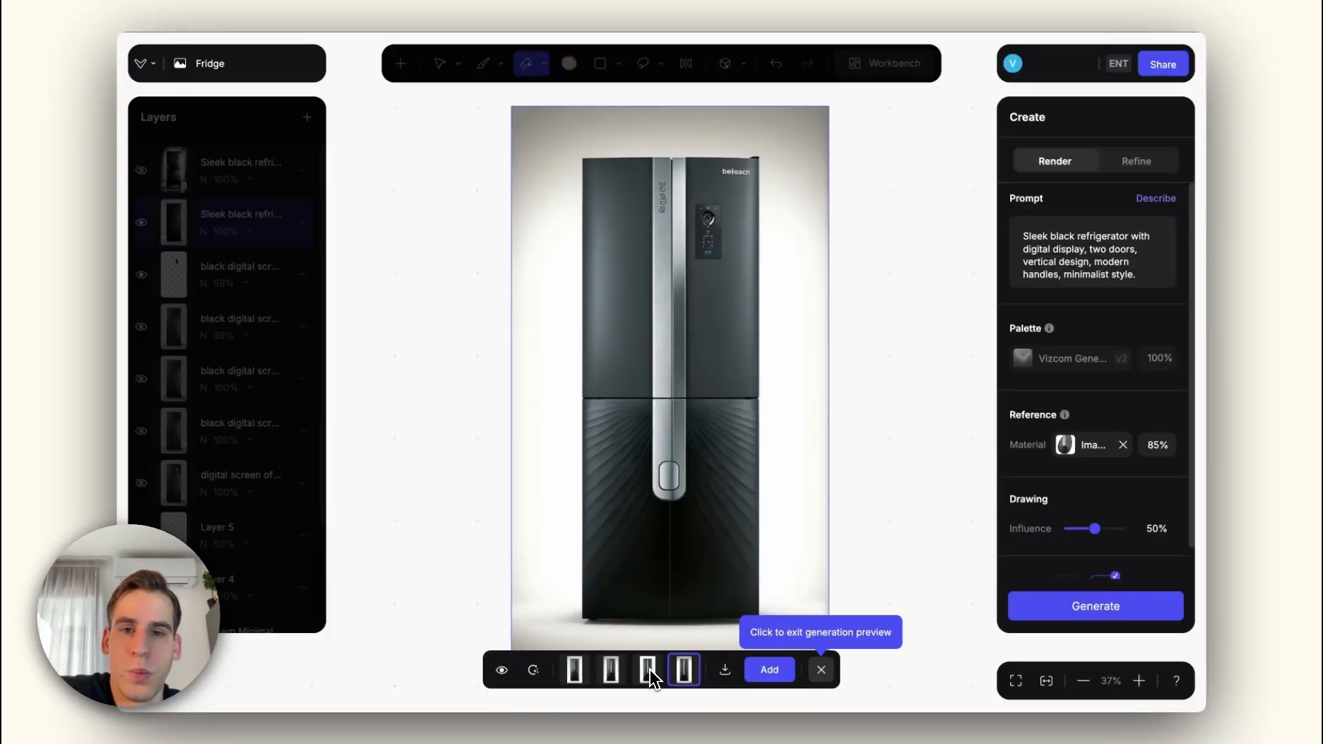
Step: Compare the generated refrigerator renders and add the second one, with the long silver handle and ribbed lower doors, as a layer
click(651, 672)
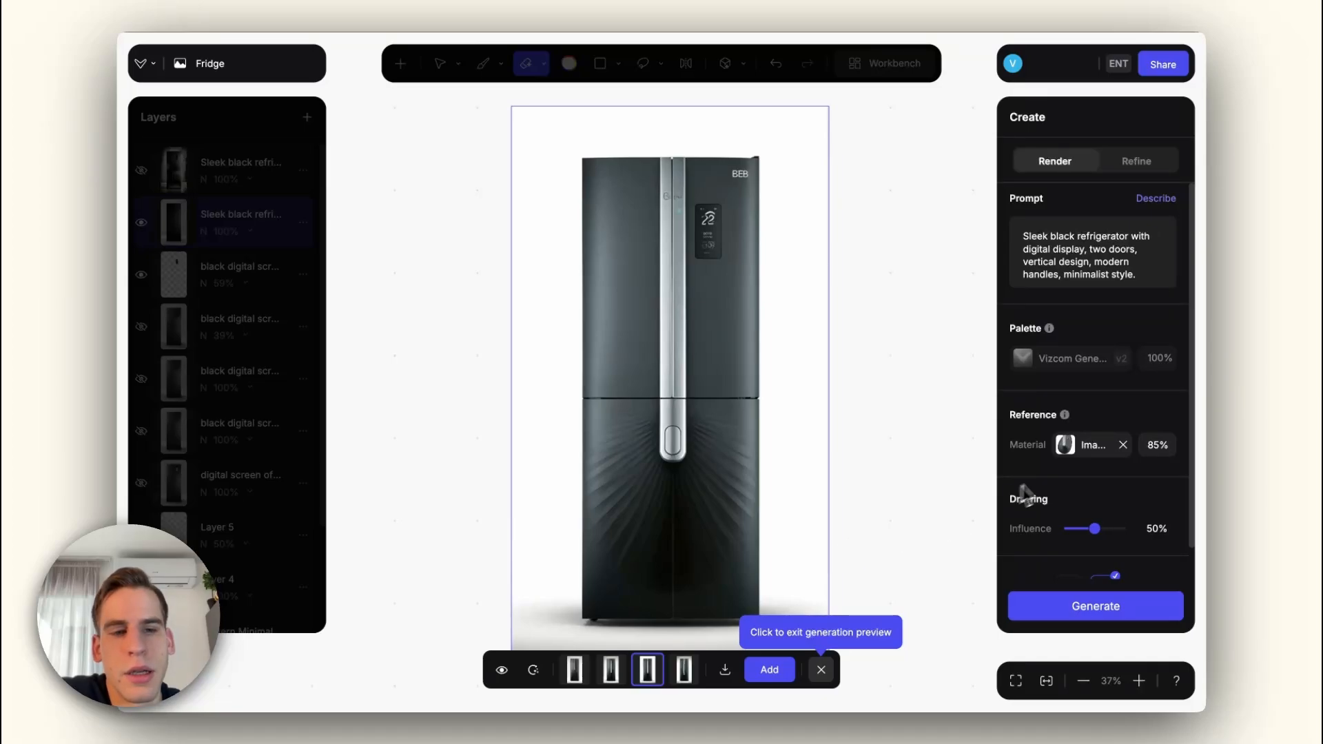
click(1066, 446)
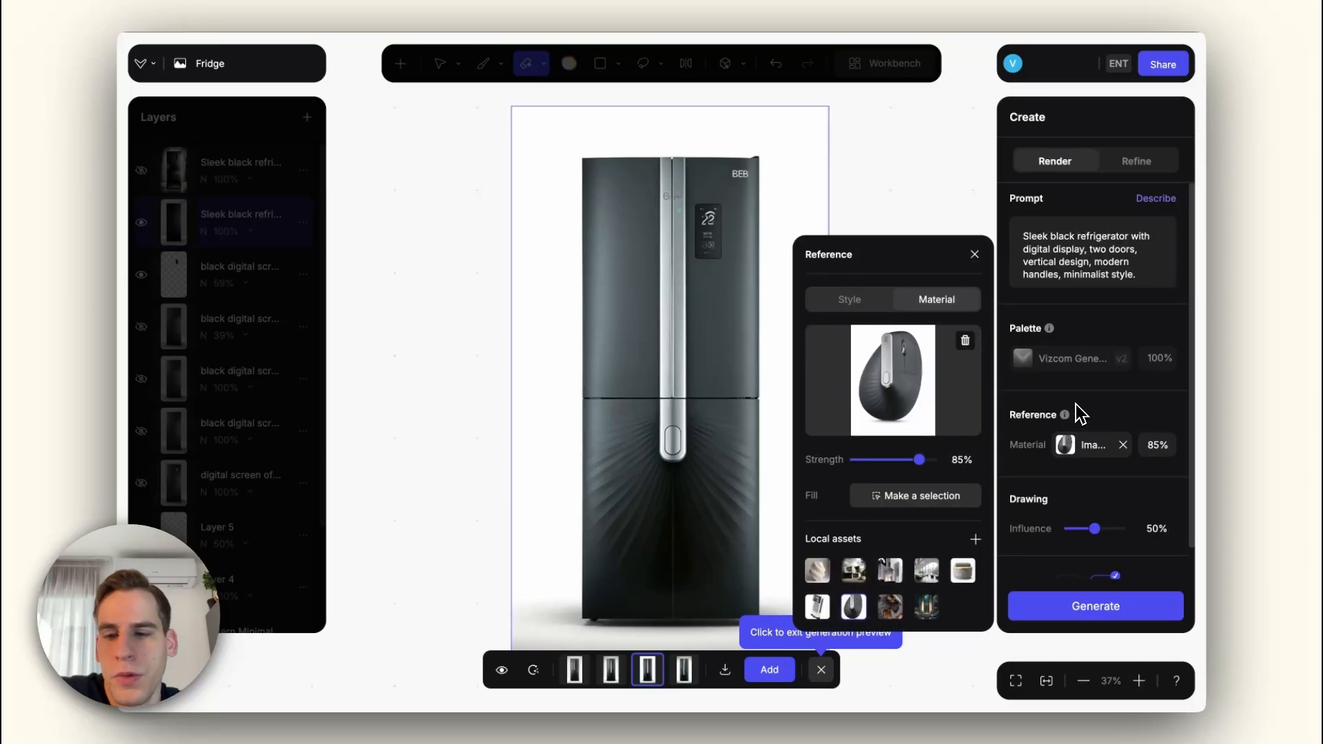
click(1063, 378)
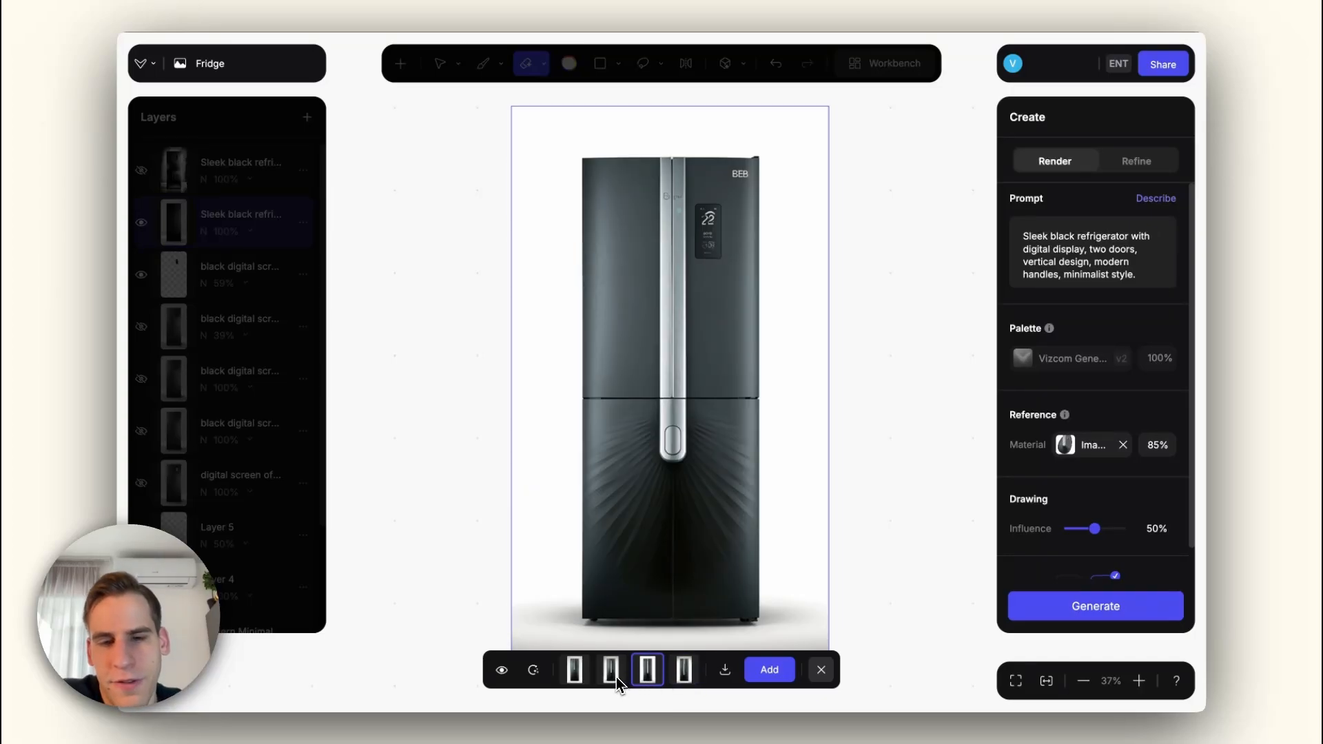
click(617, 675)
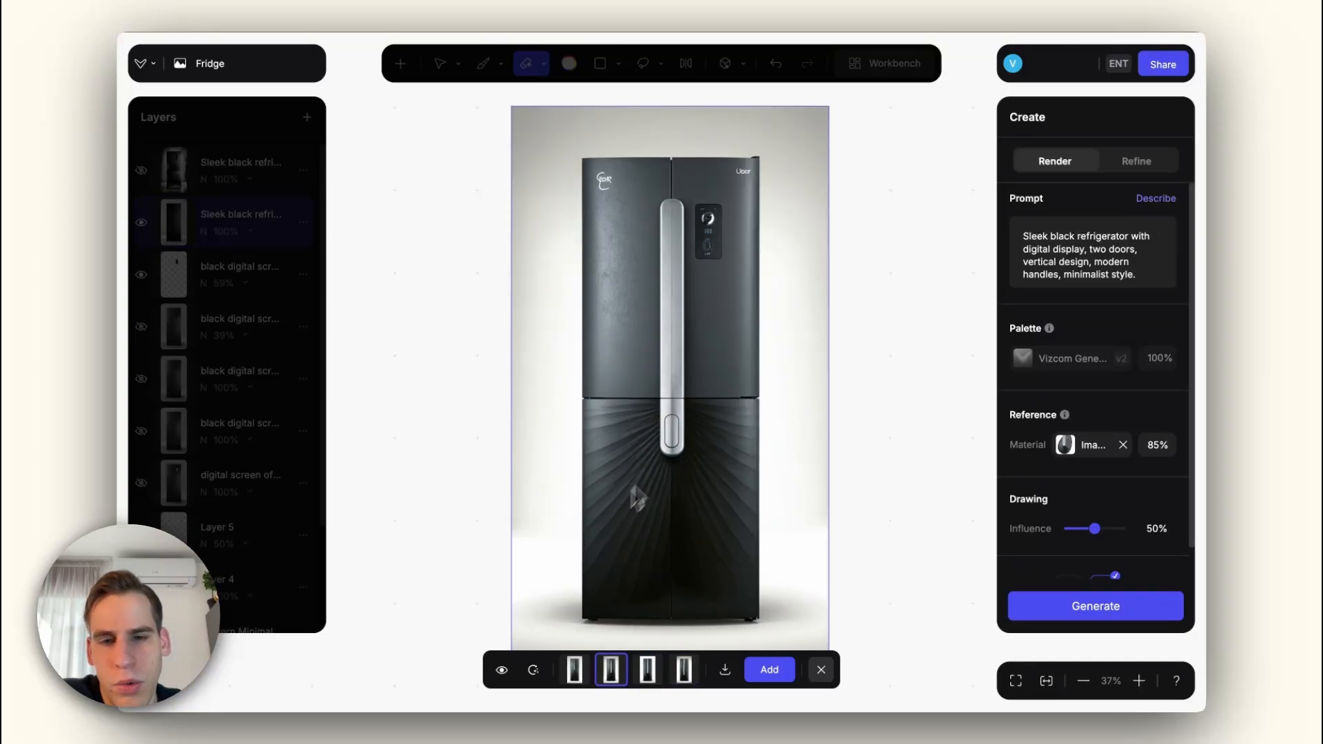
click(589, 675)
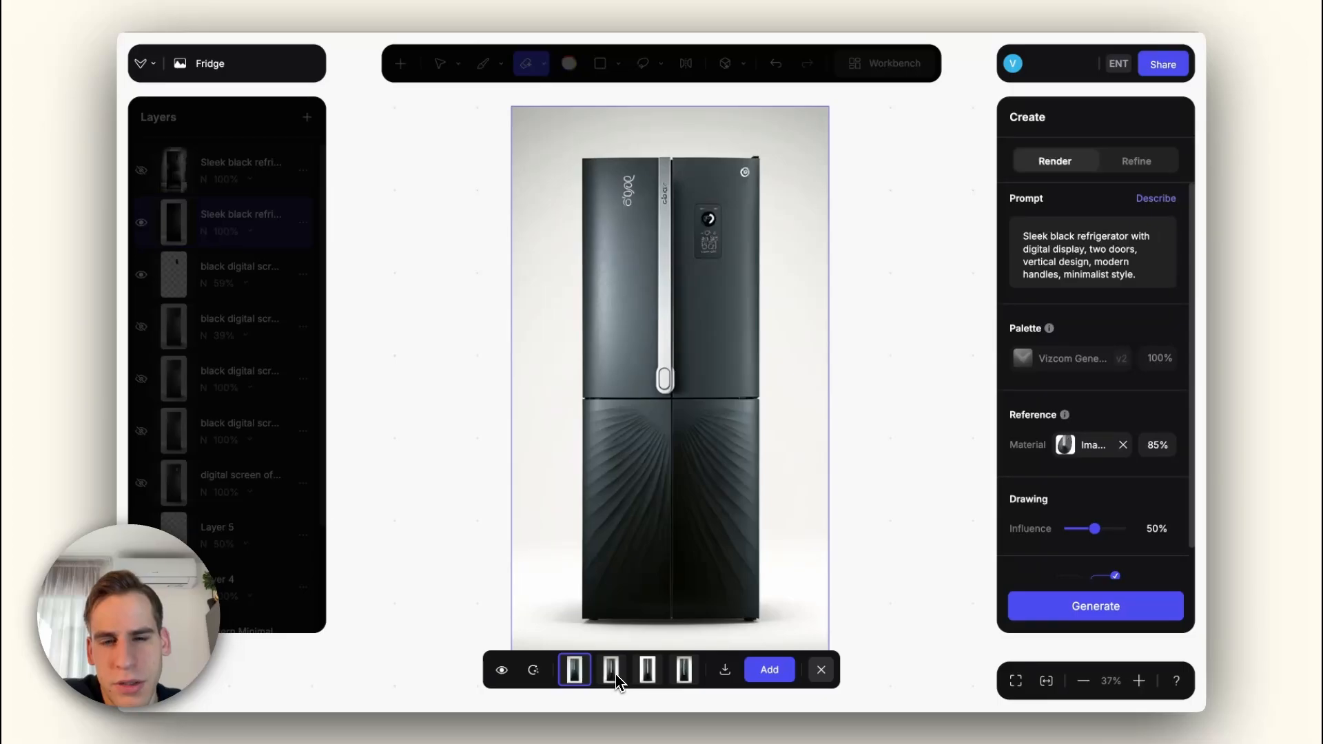
click(616, 676)
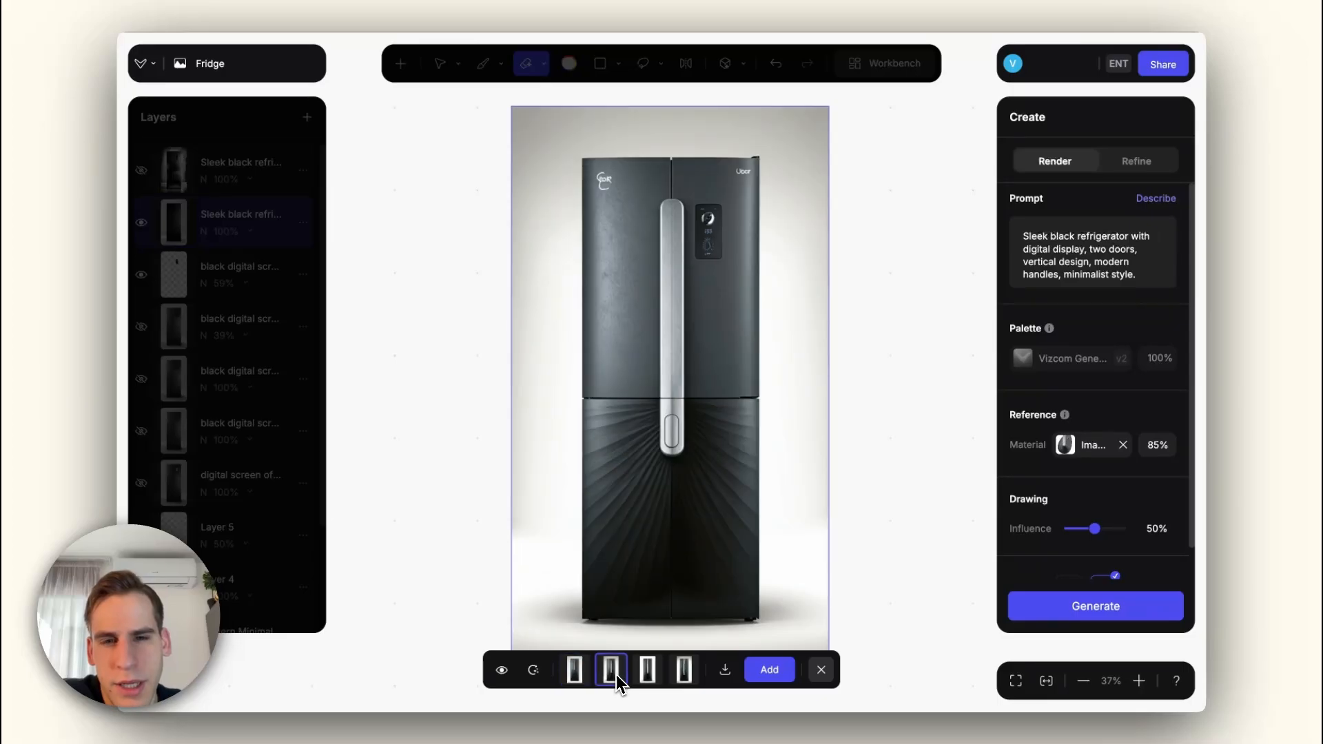
click(753, 670)
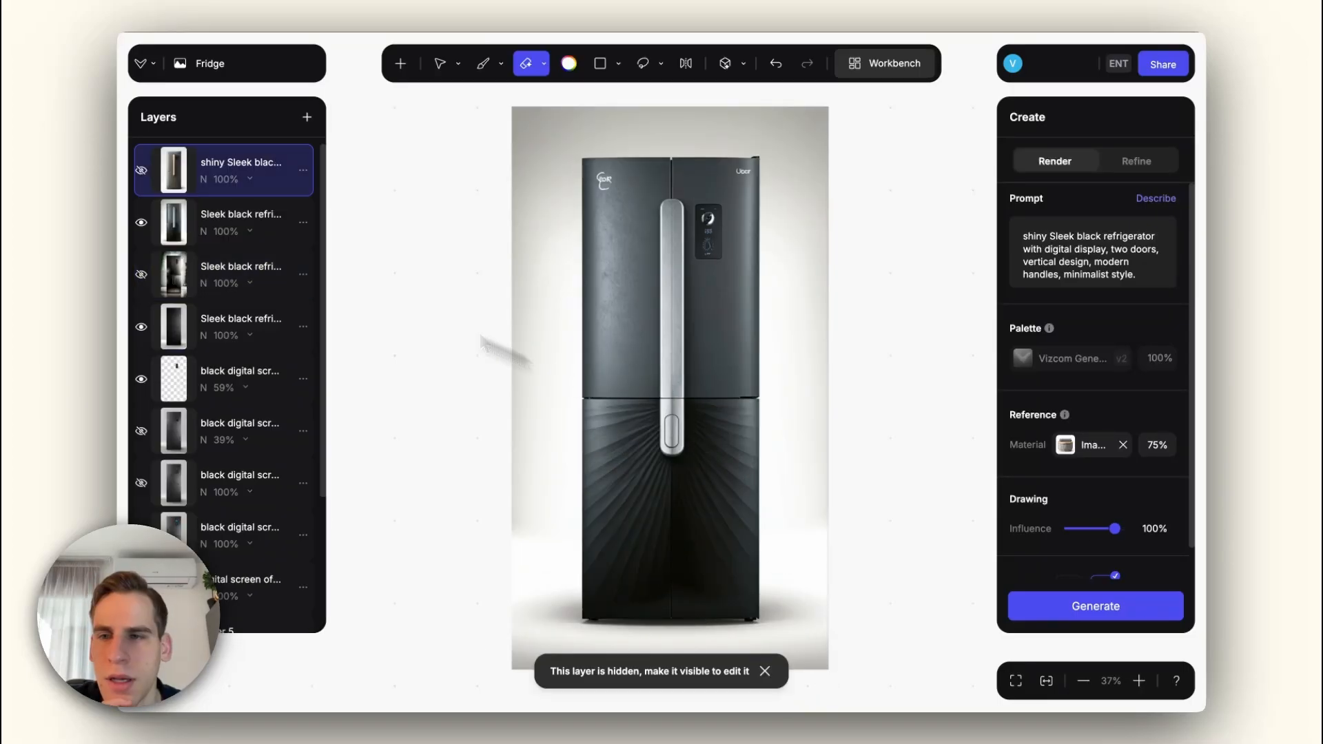
Step: Compare the silver-handled refrigerator layer with the plain black render beneath it by toggling its visibility
click(141, 222)
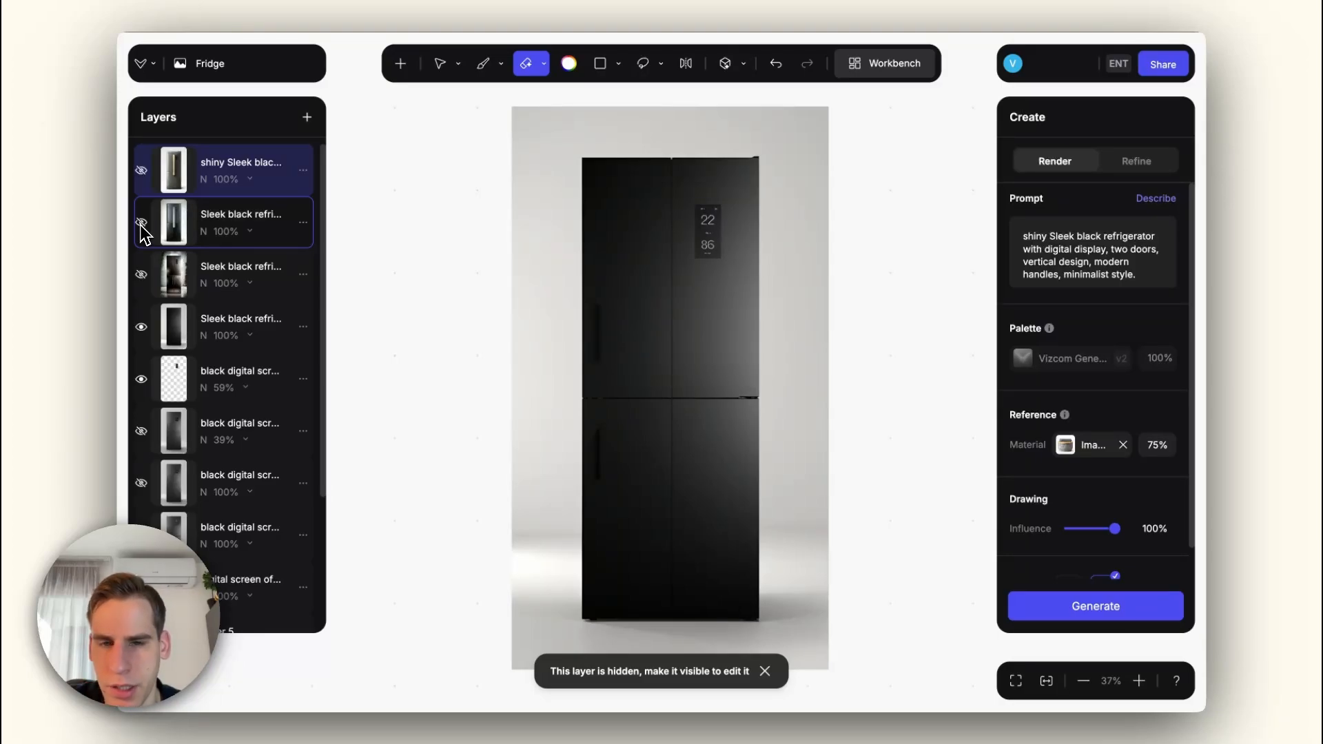
click(141, 223)
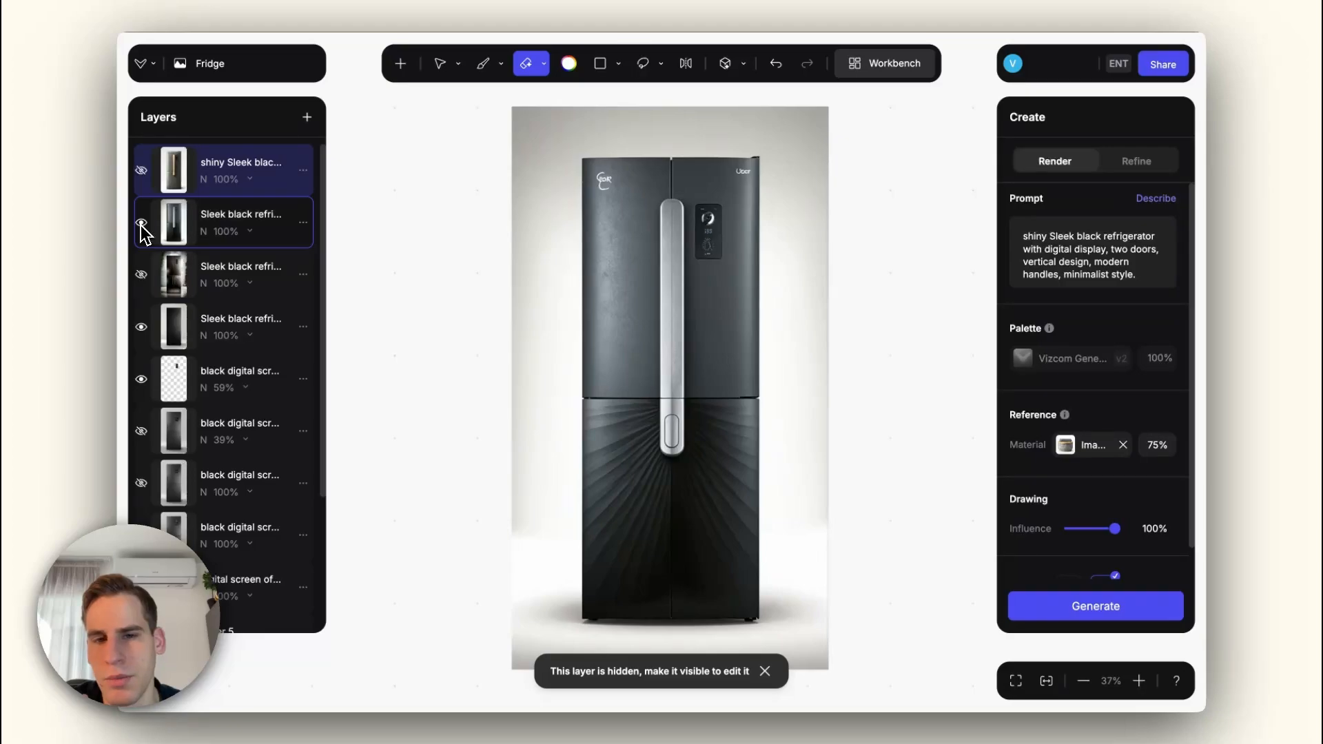
click(142, 223)
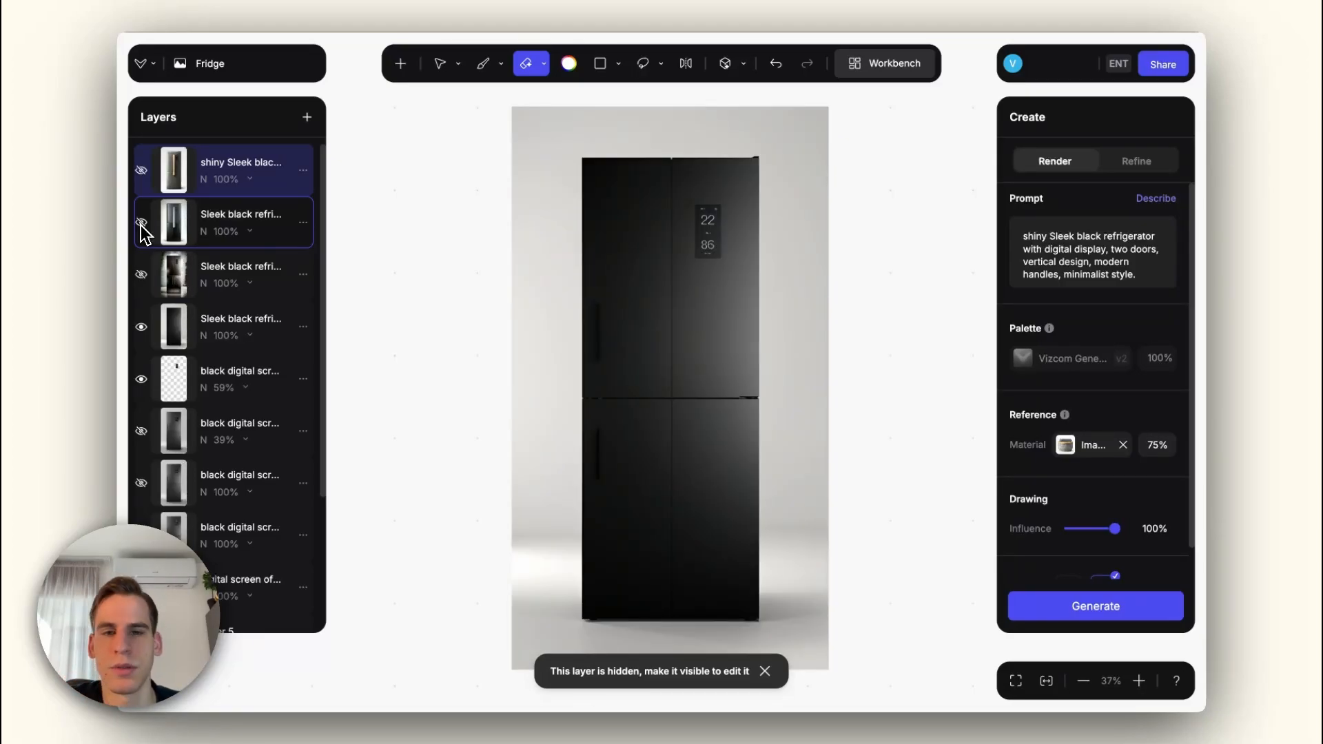
click(142, 223)
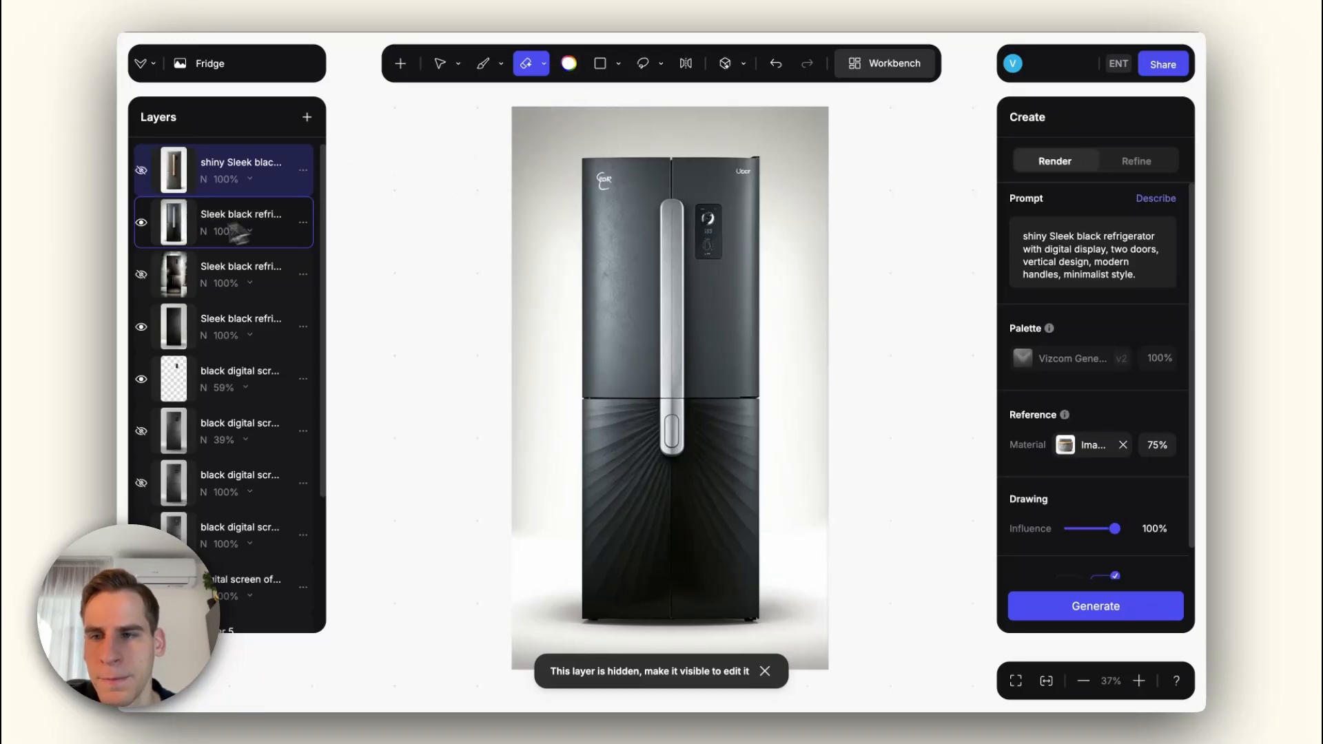
Step: Erase the logos on both upper doors and the digital display from the silver-handled refrigerator layer
click(238, 221)
click(606, 182)
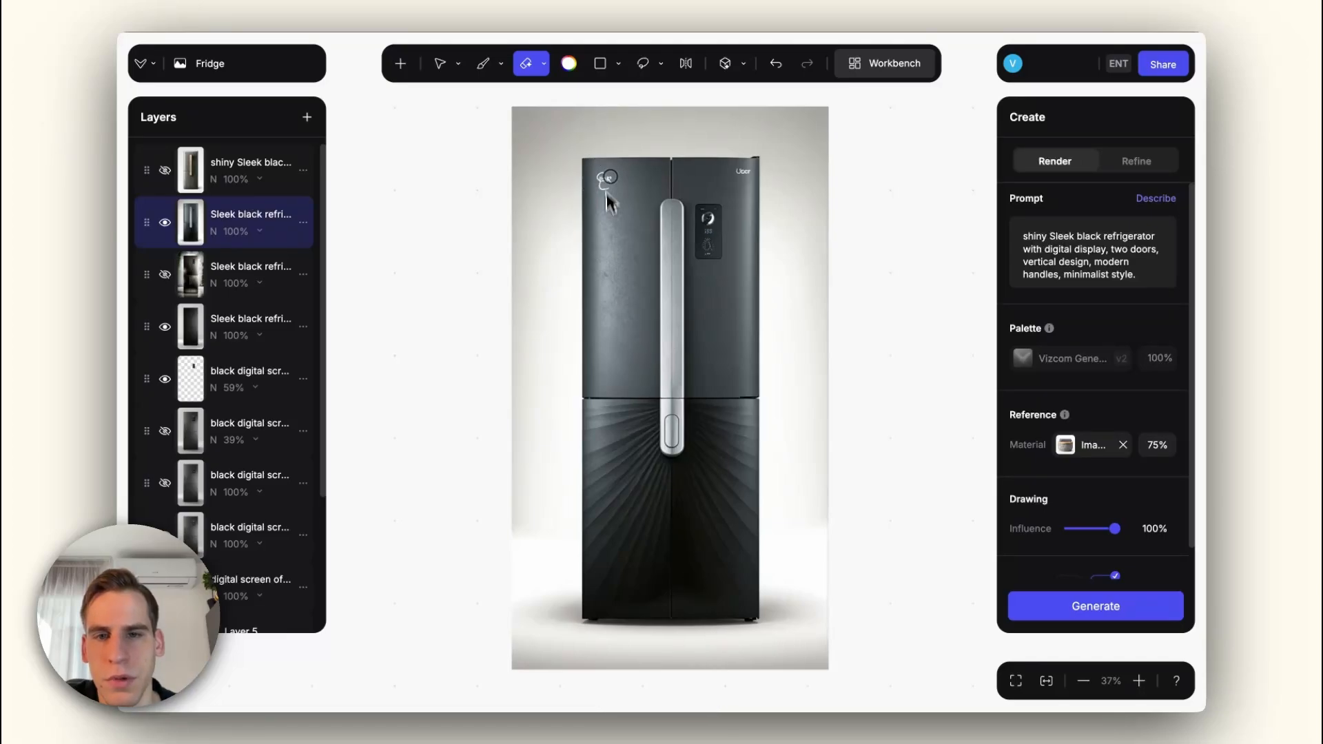
click(603, 183)
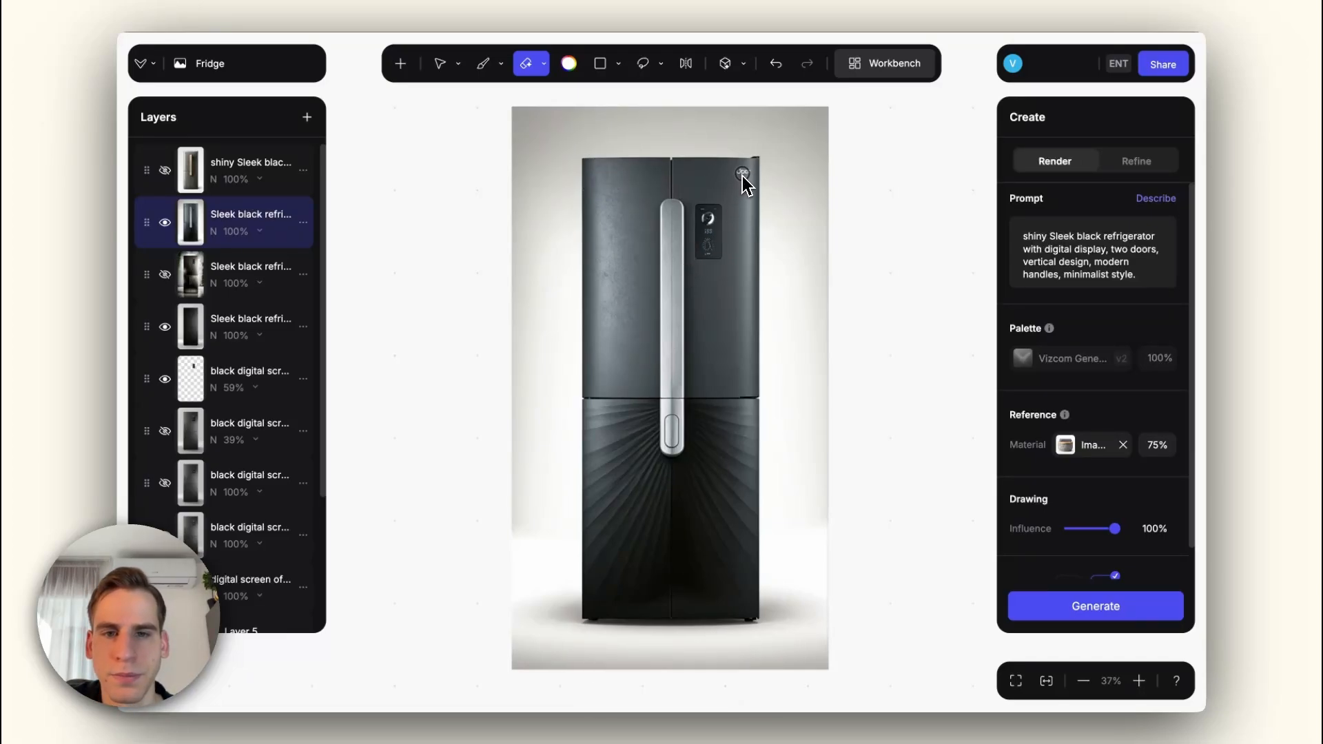
click(743, 172)
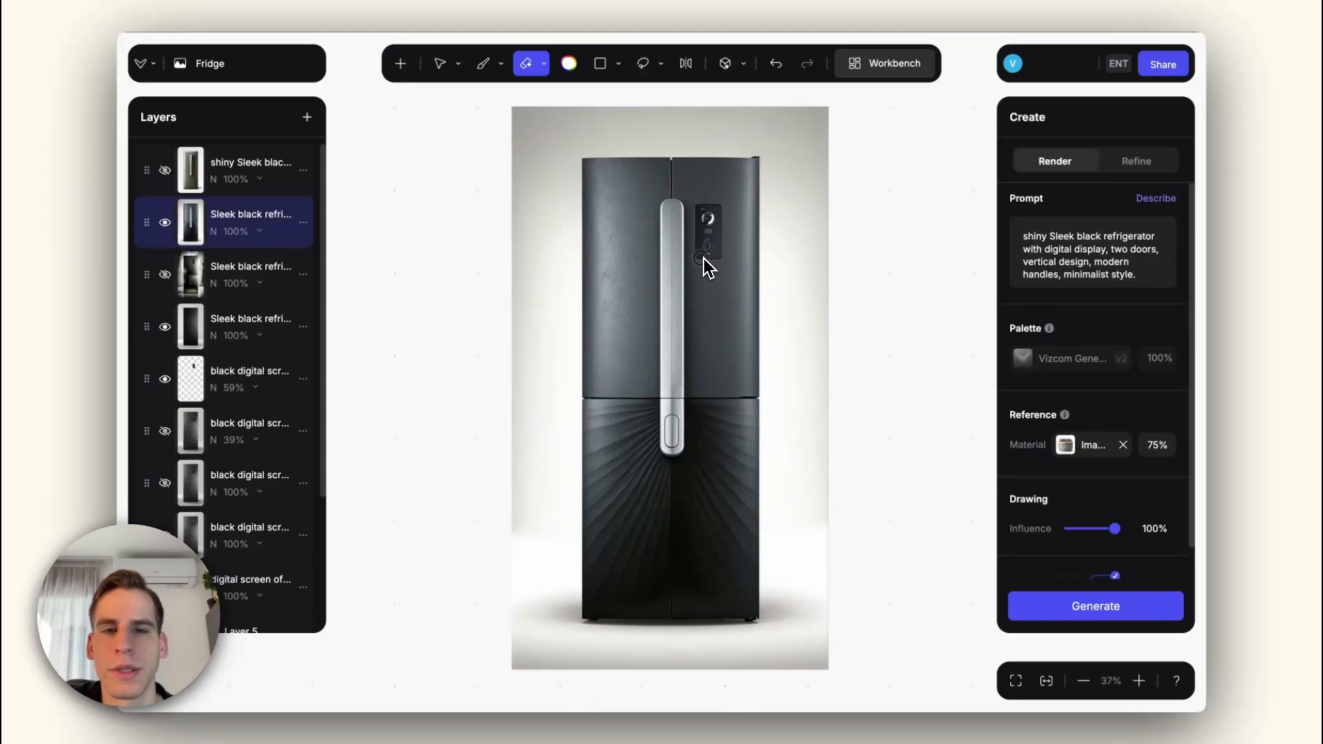
mouse_move(706, 265)
mouse_down()
mouse_move(702, 210)
mouse_move(720, 210)
mouse_move(714, 241)
mouse_up()
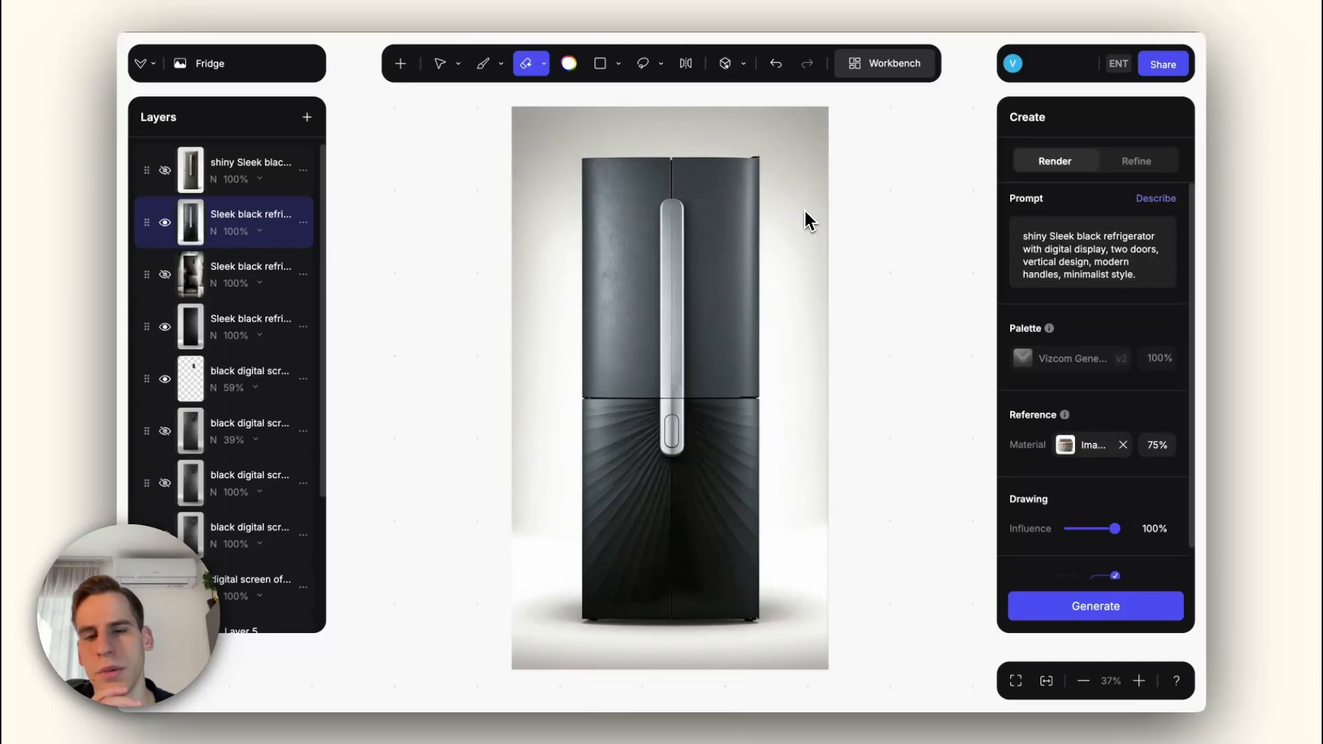
Step: Use the dark illuminated interior image as the material reference and set its strength to 60%
click(1065, 444)
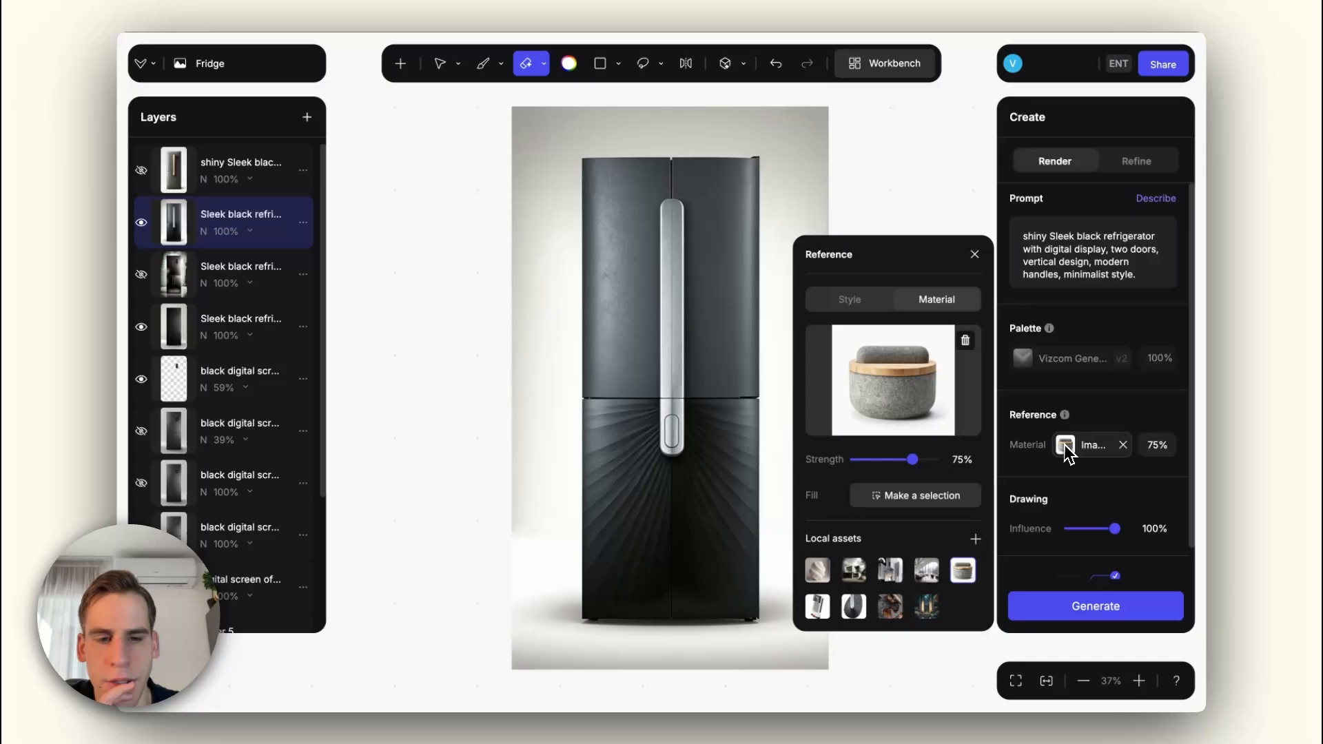
click(926, 607)
click(925, 575)
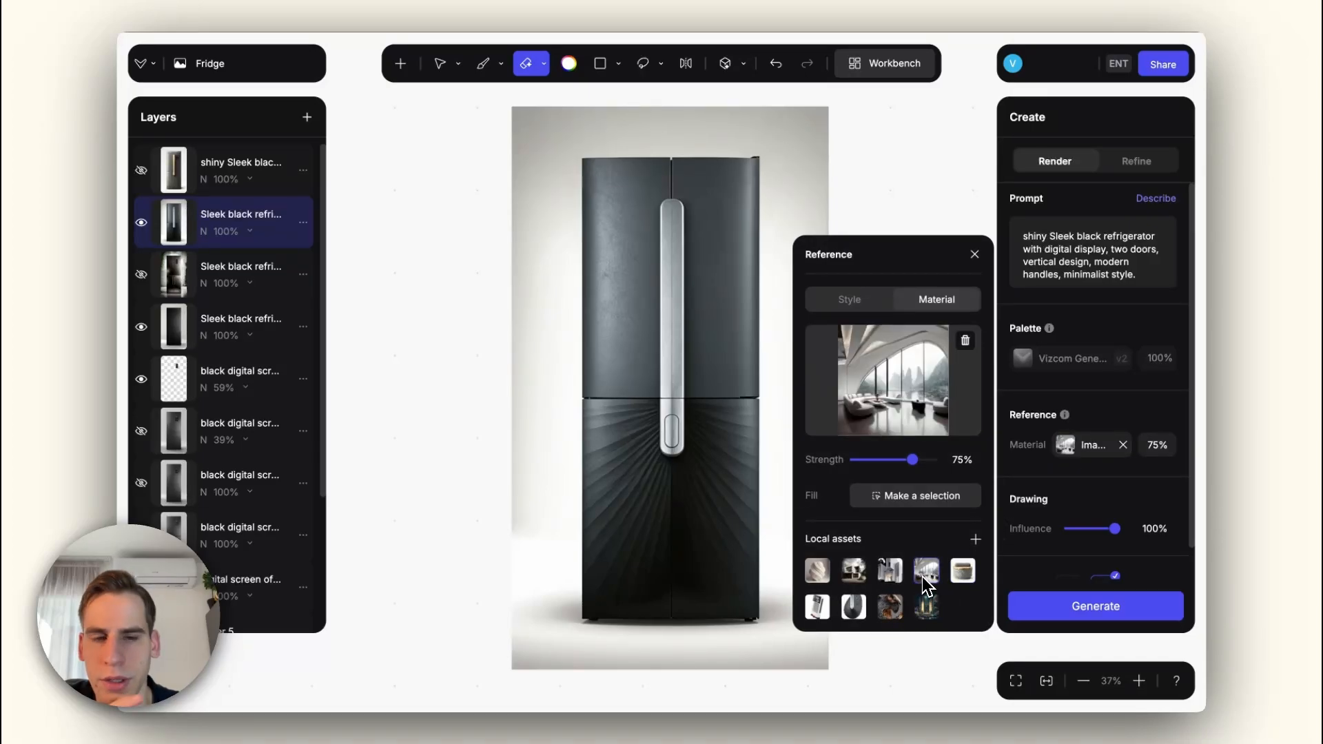
click(927, 605)
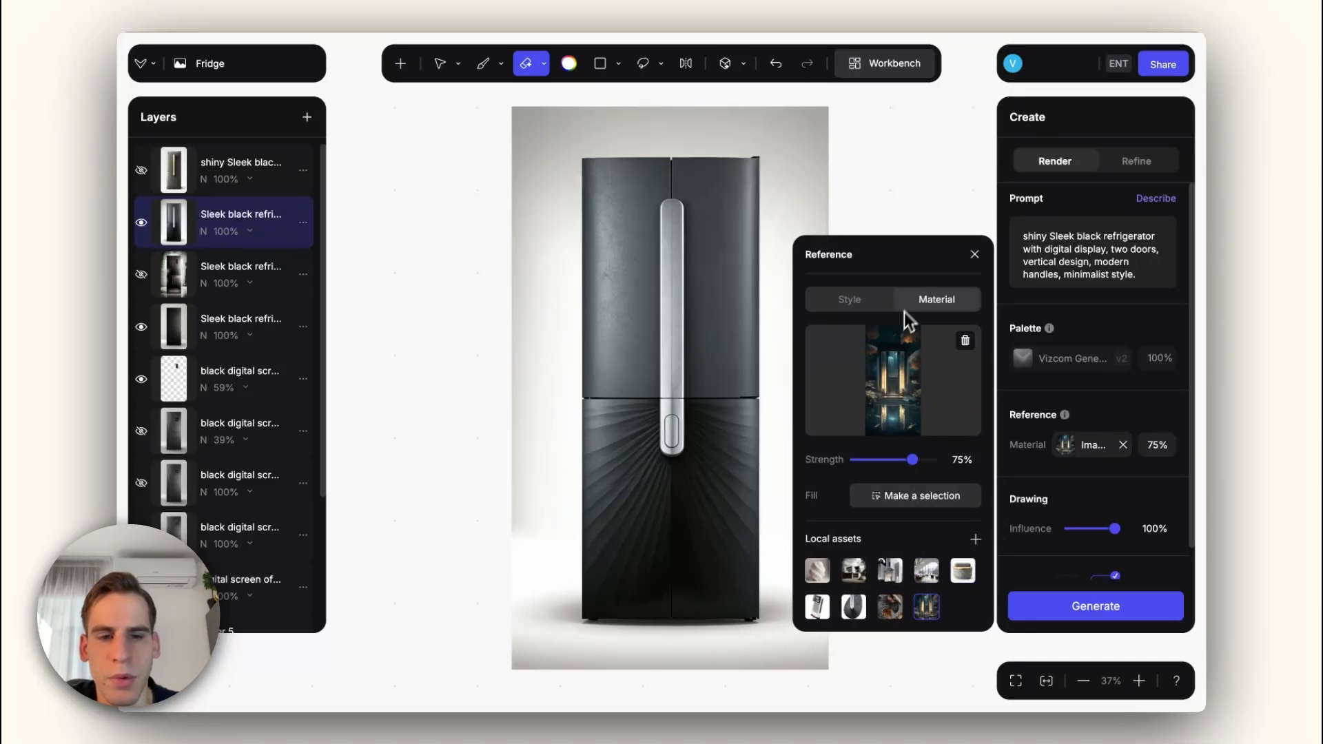
mouse_move(932, 359)
drag(913, 460, 900, 464)
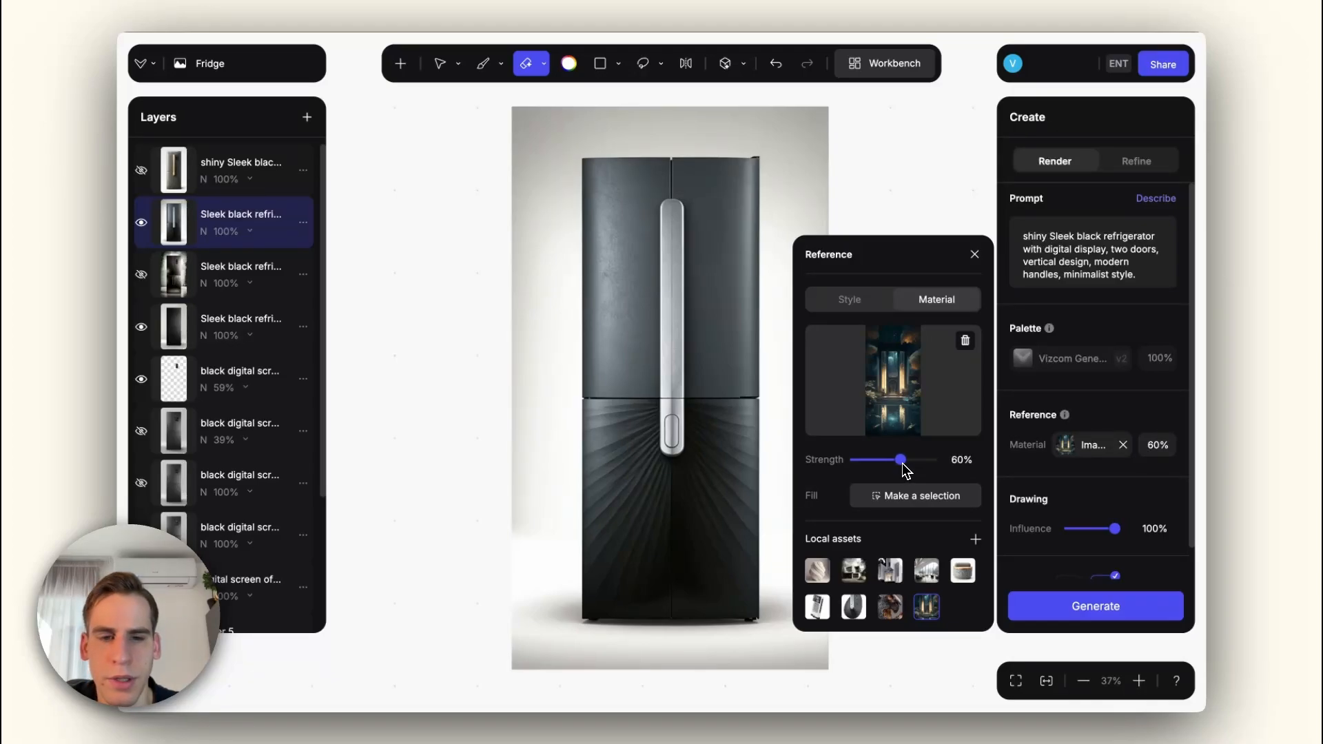
Step: Set the drawing influence to 85% and generate new renders of the silver-handled refrigerator
click(1113, 529)
drag(1113, 529, 1115, 529)
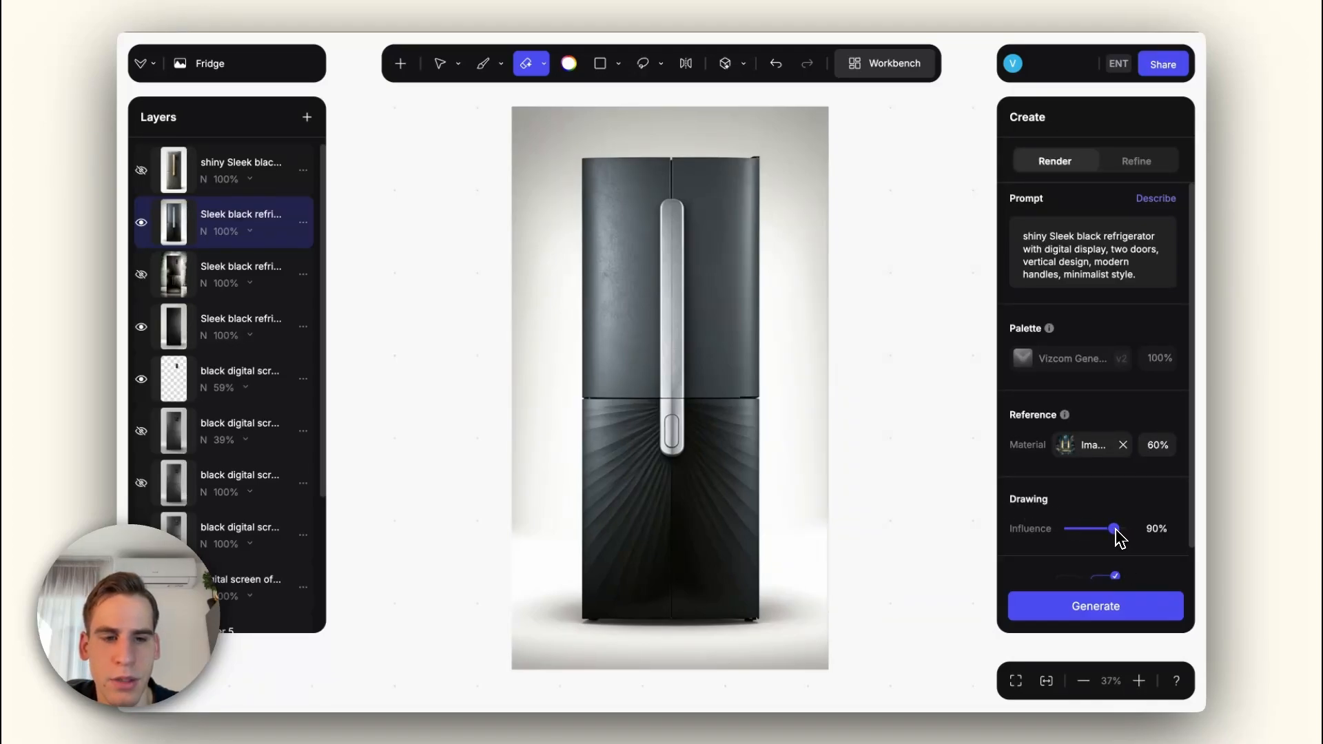
click(1110, 615)
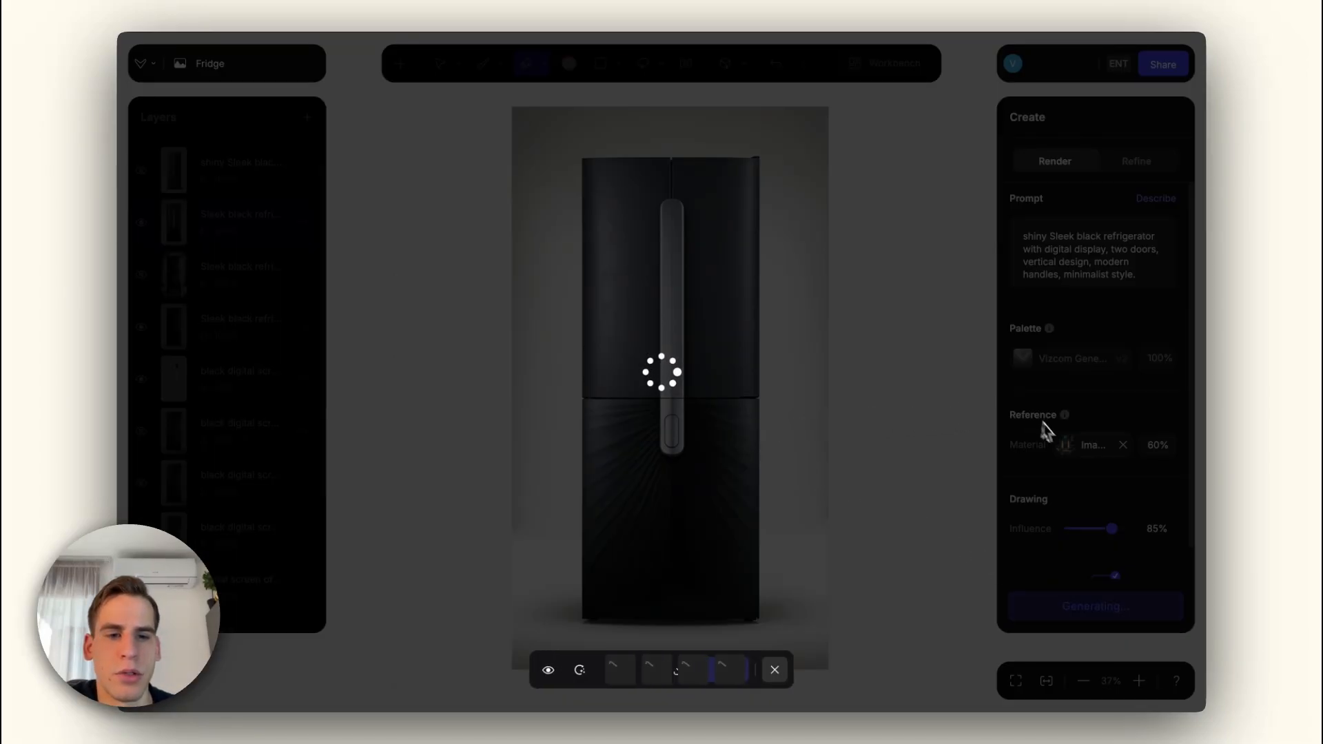
click(1065, 444)
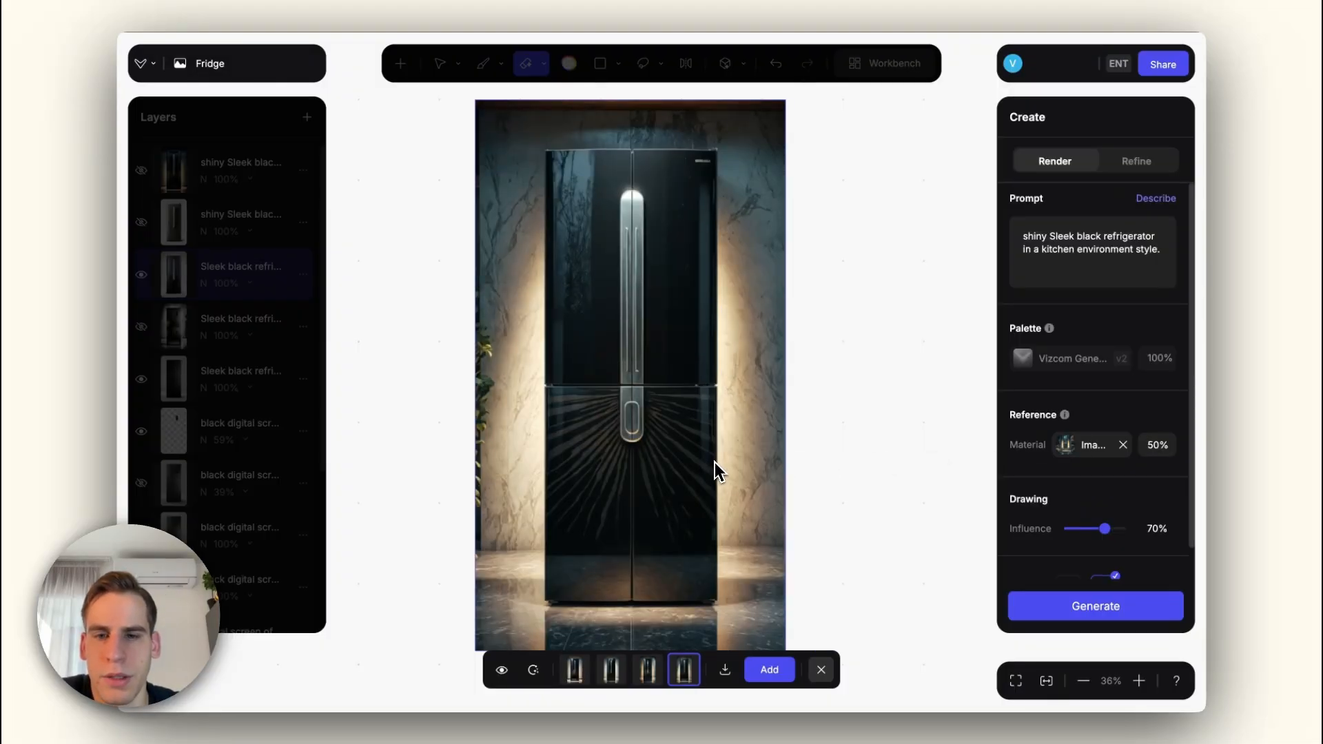
Step: Examine the kitchen-environment renders and compare the gold-handled variant with the original canvas
scroll(561, 430, up, 2)
scroll(561, 430, down, 2)
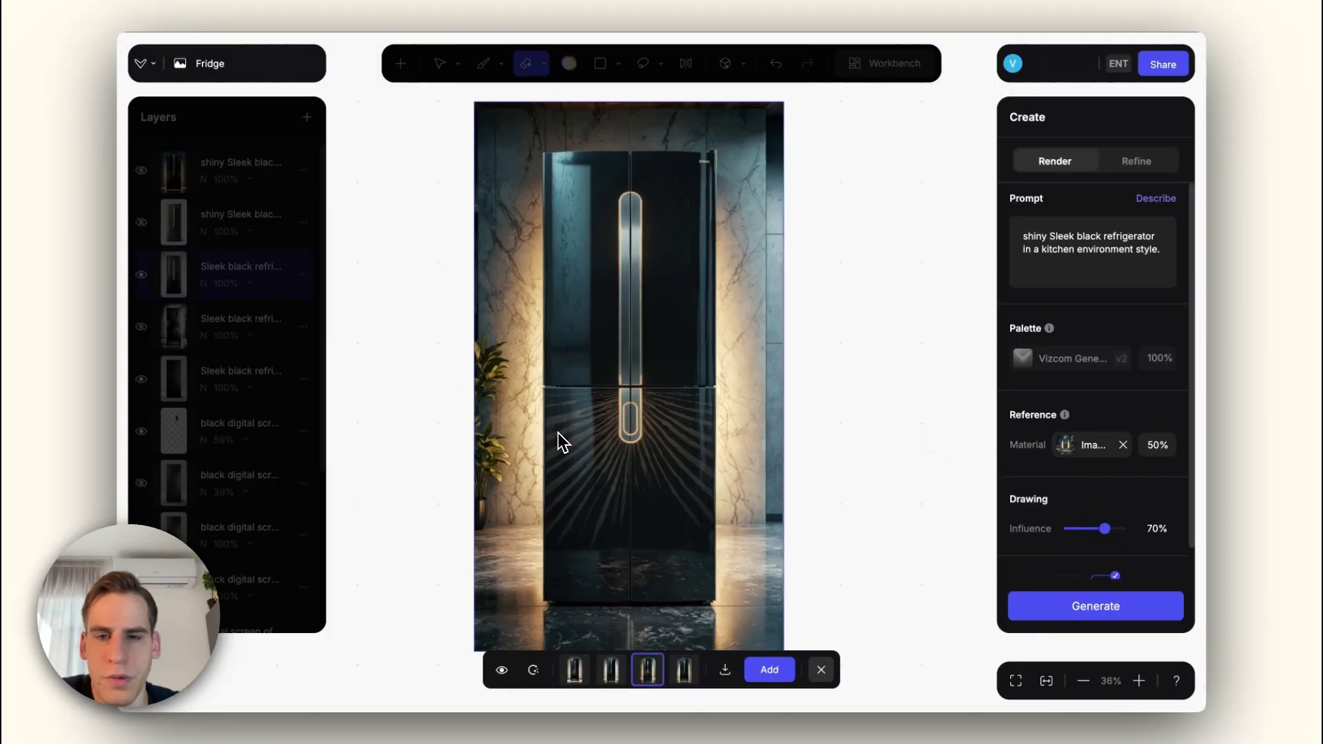
key(Left)
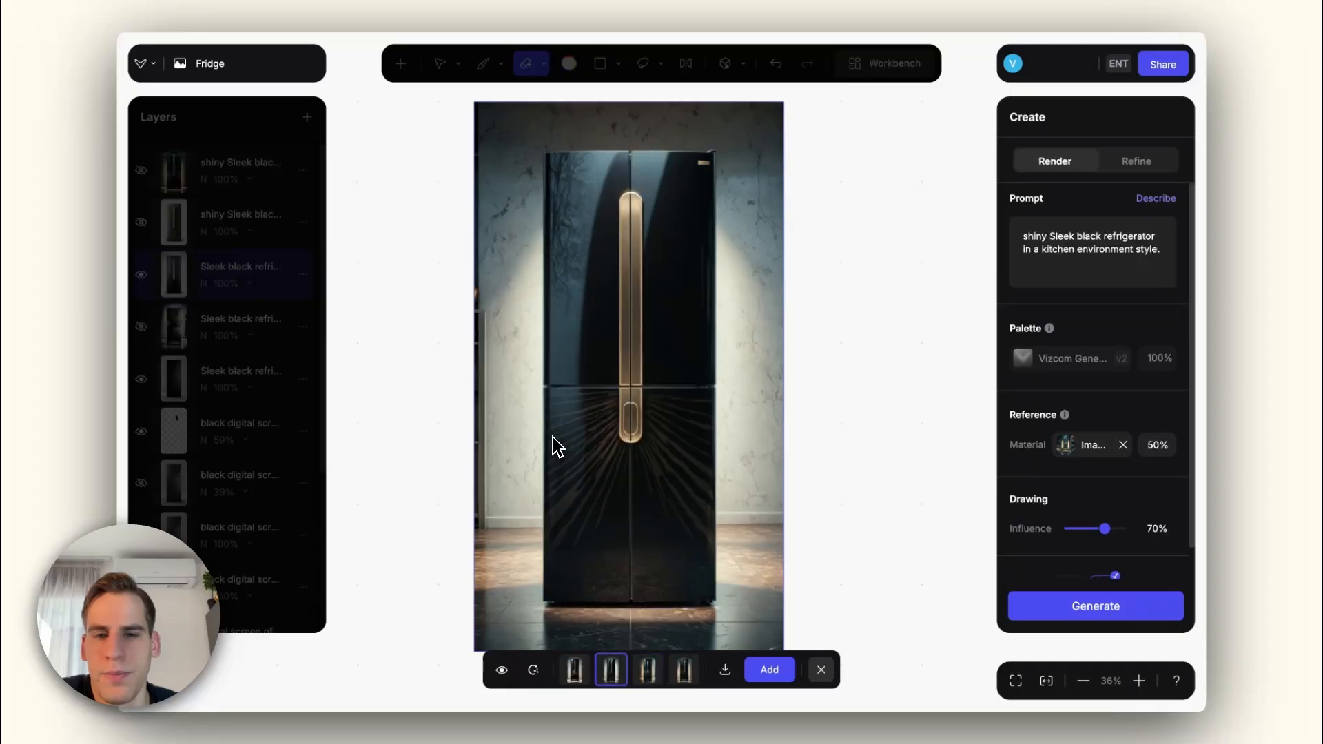
scroll(553, 437, down, 1)
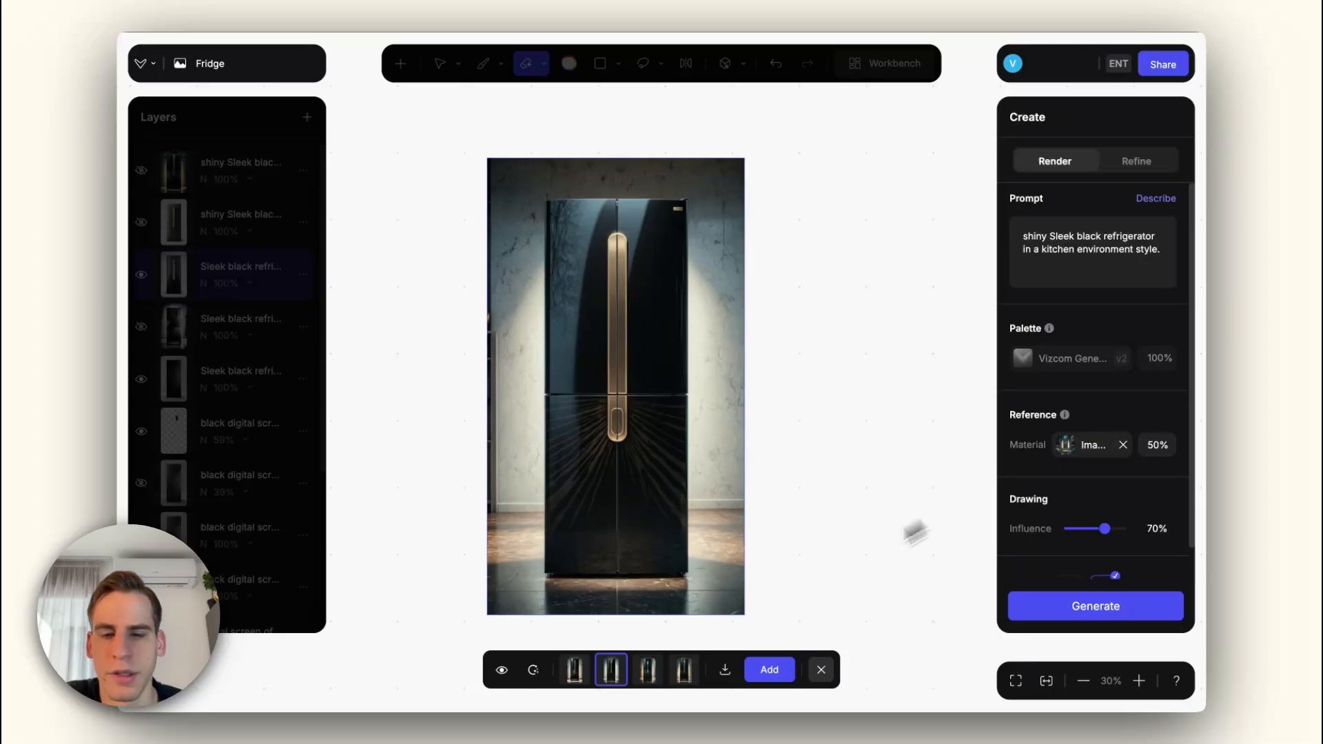
click(500, 672)
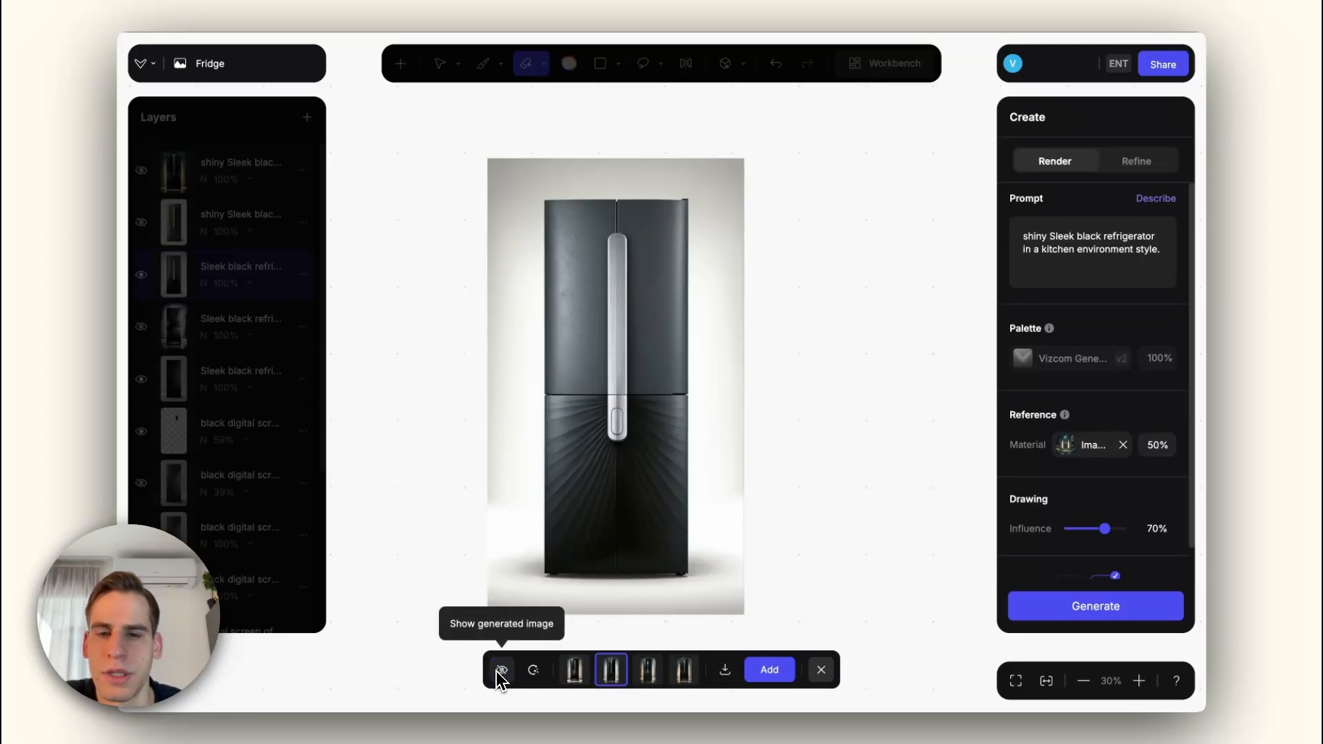
click(500, 672)
click(500, 672)
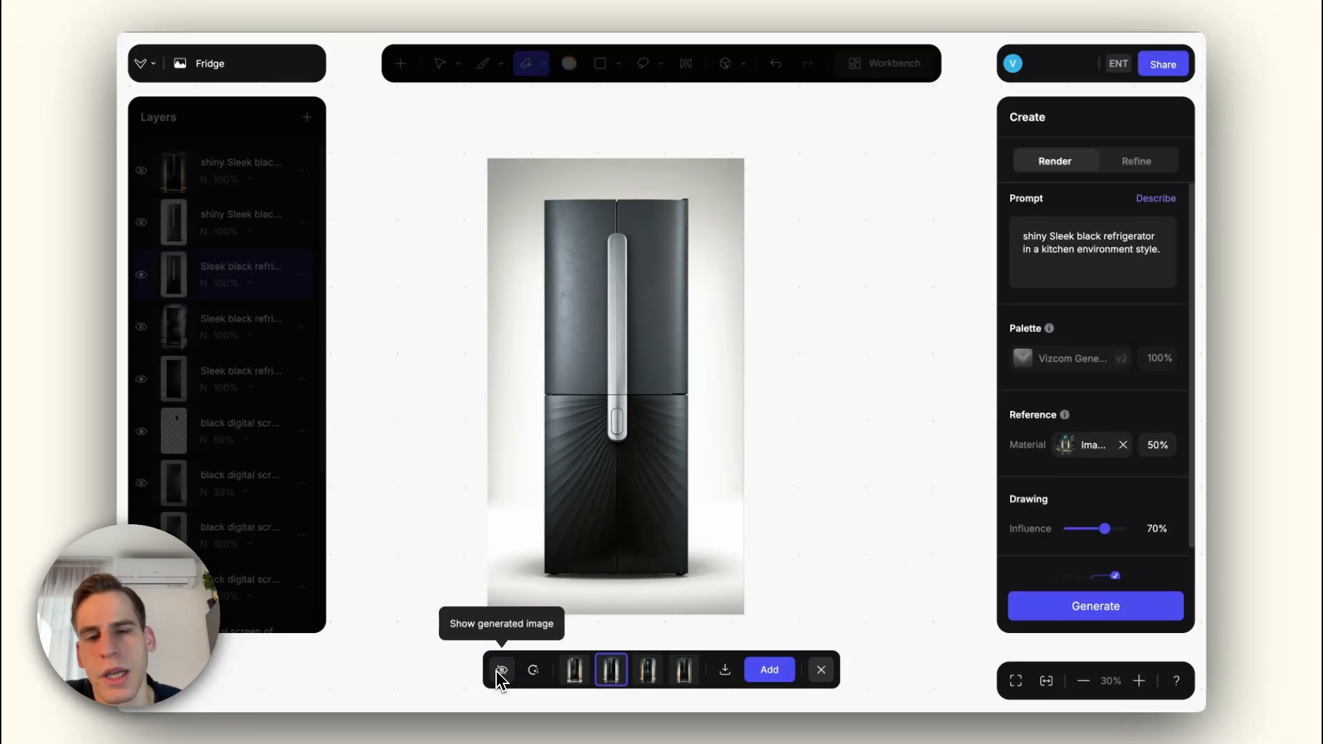
click(500, 672)
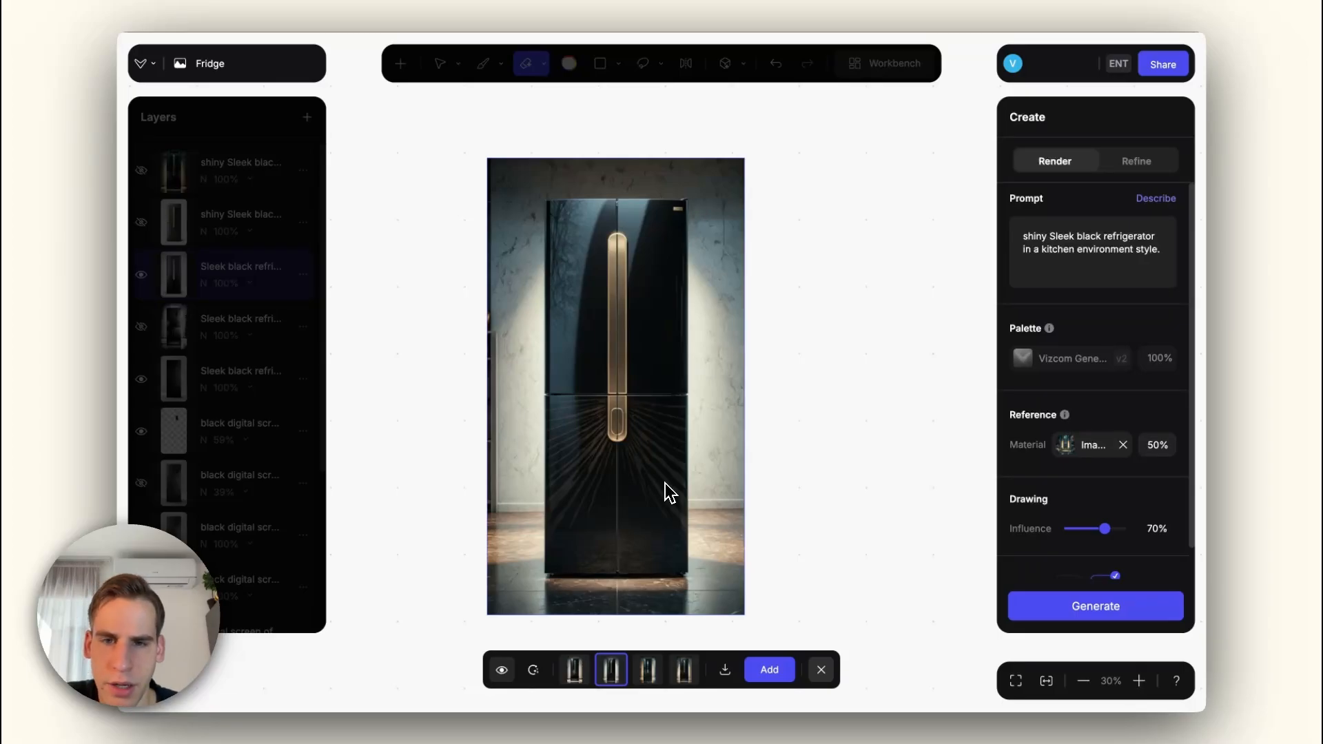
Step: Review all four kitchen renders again, return to the second one and check it against the original canvas
click(649, 670)
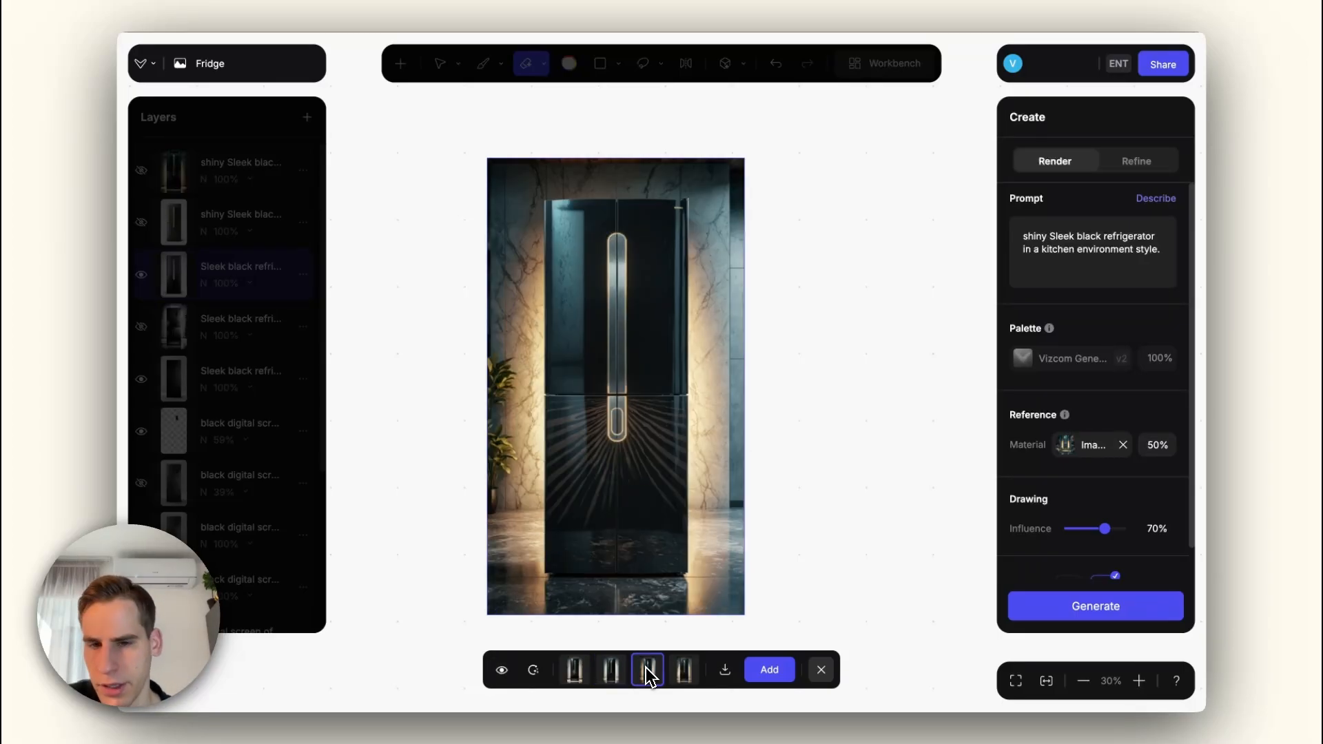
click(686, 673)
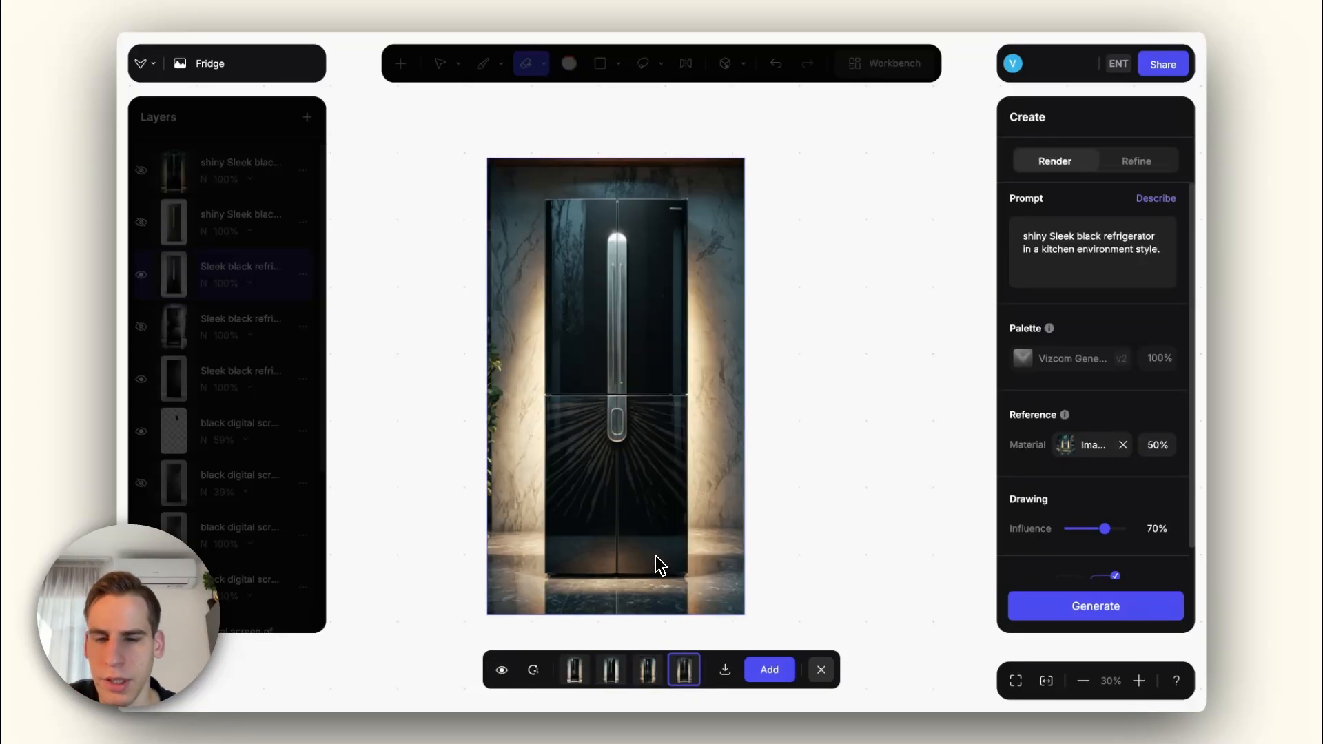
click(648, 667)
click(612, 670)
click(575, 671)
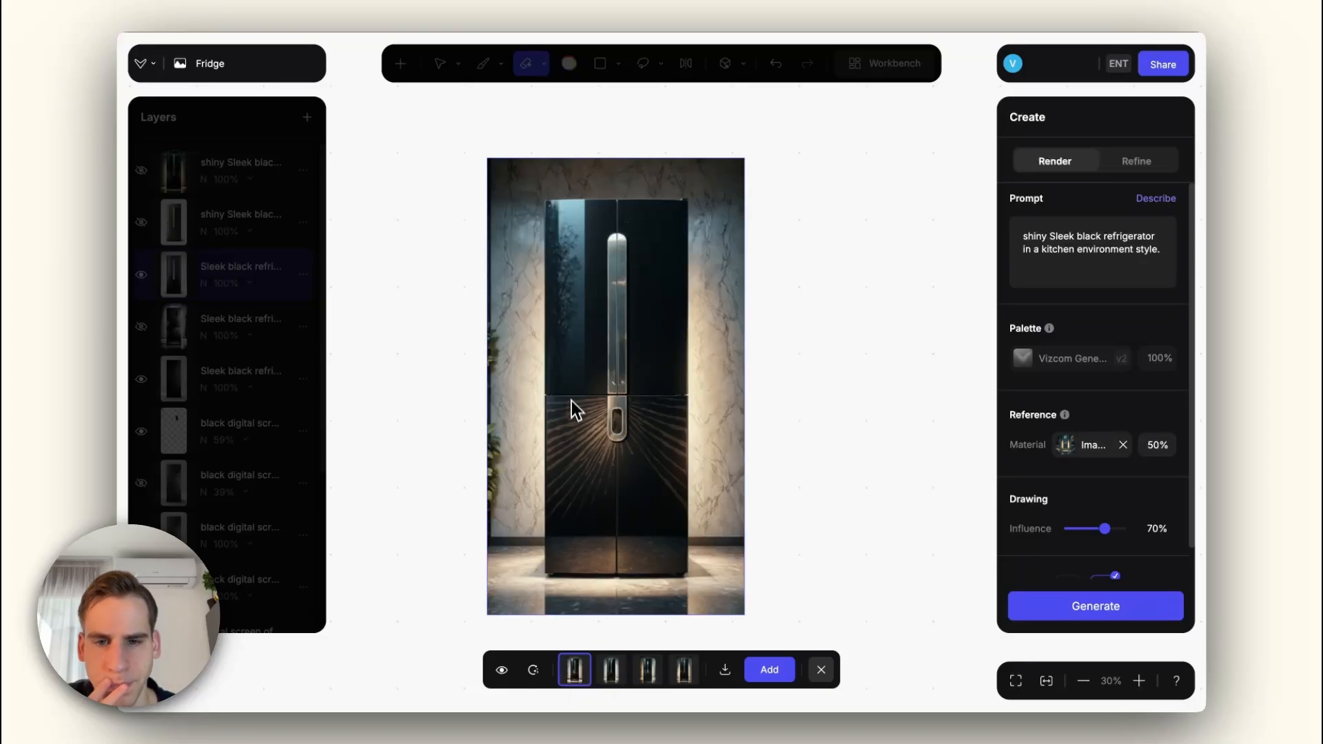
click(612, 672)
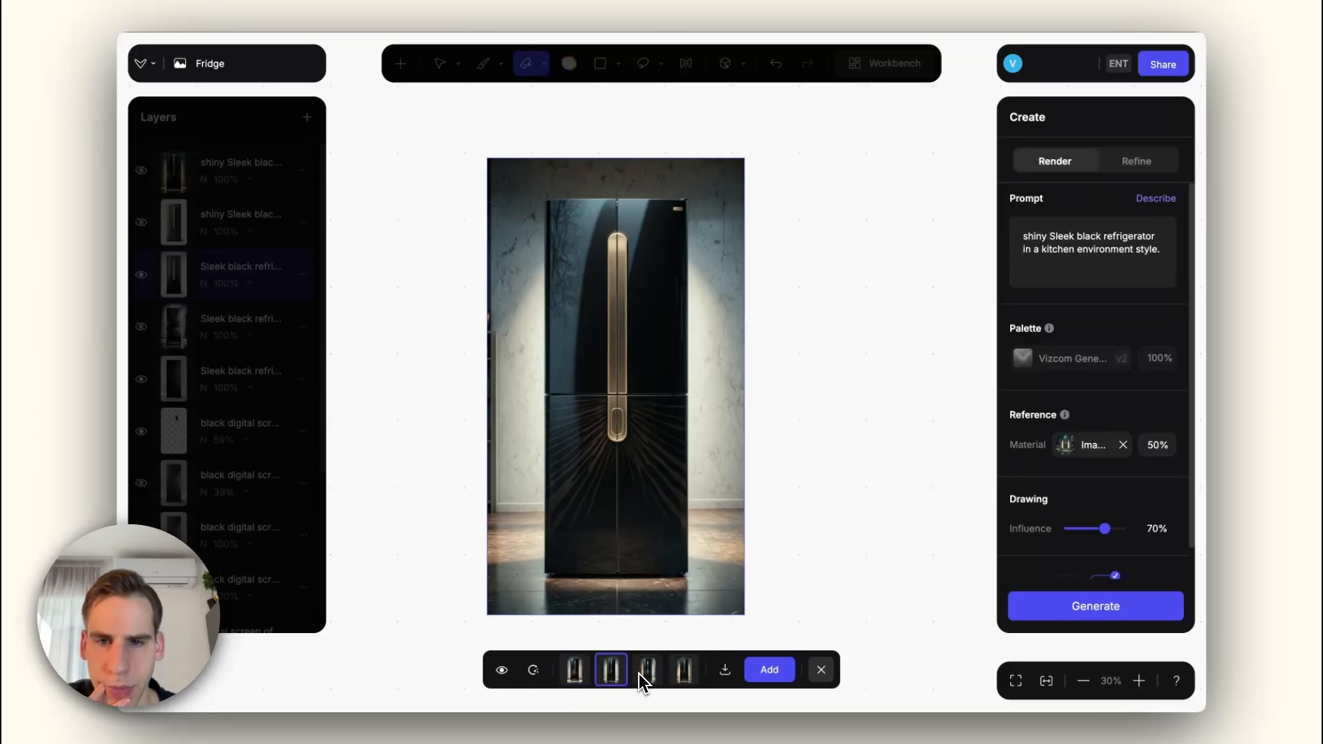
click(641, 672)
click(672, 672)
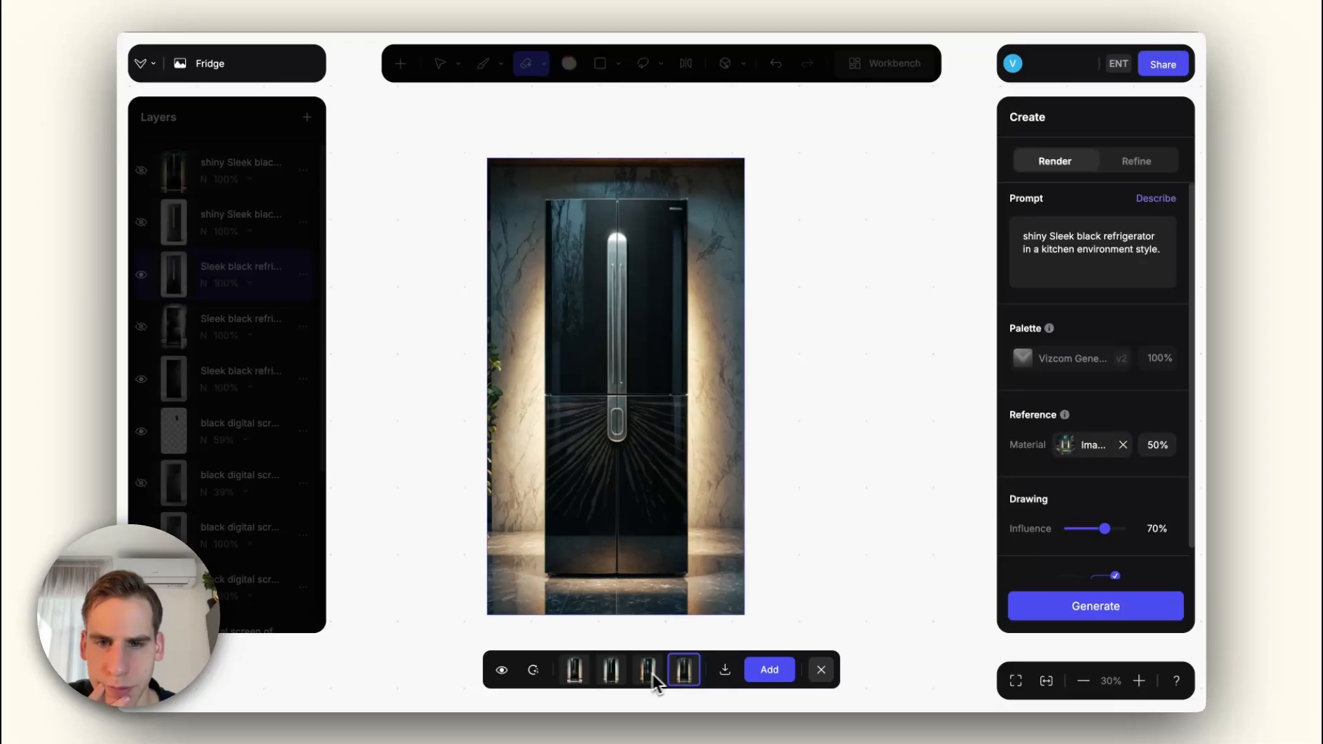
click(611, 673)
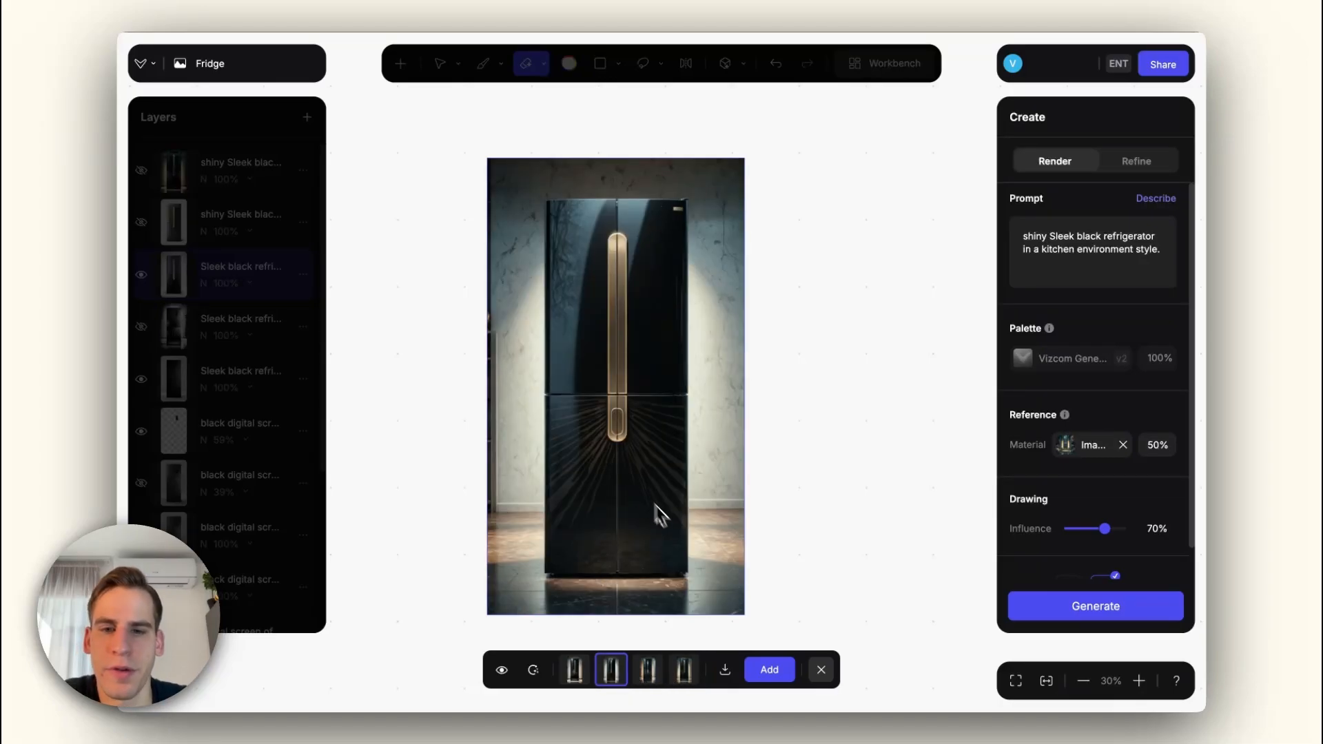
click(501, 670)
click(501, 671)
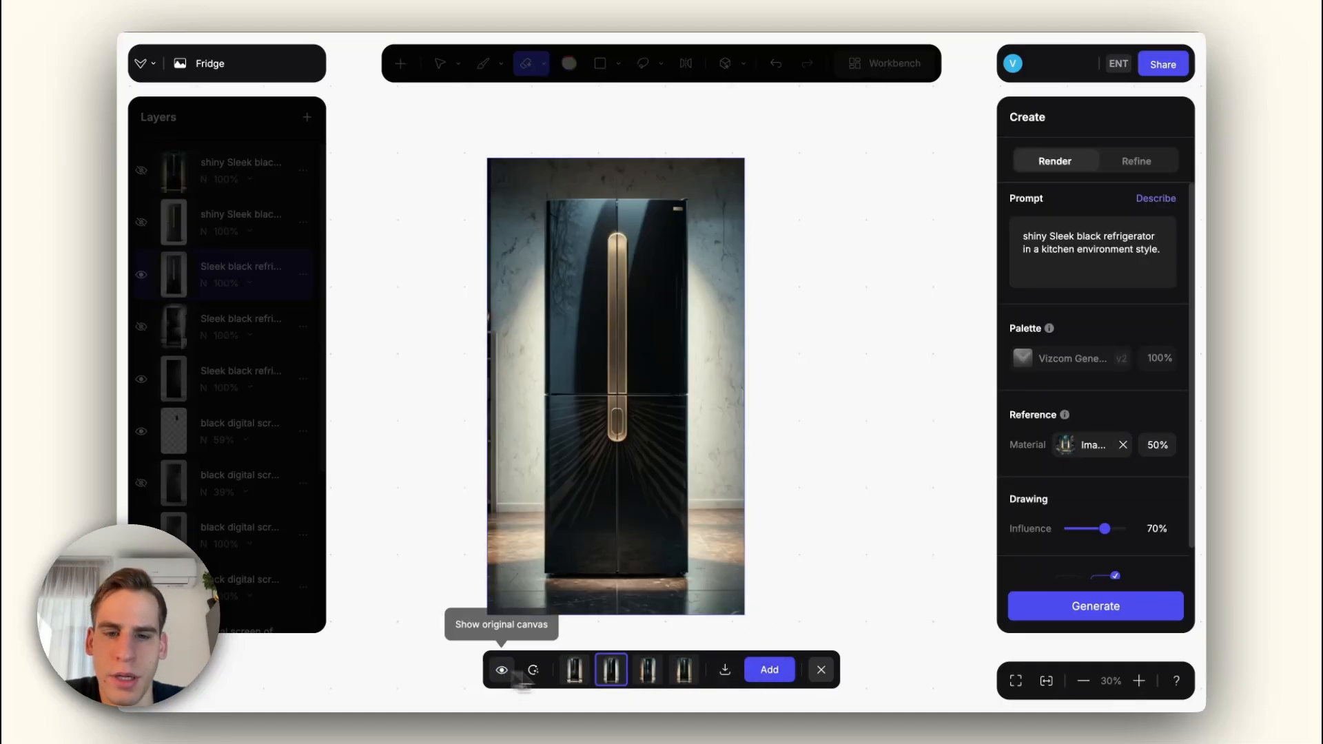
Step: Add the gold-handled kitchen render as a layer and cover its upper doors with a white interior rectangle and a grey centre divider
click(770, 670)
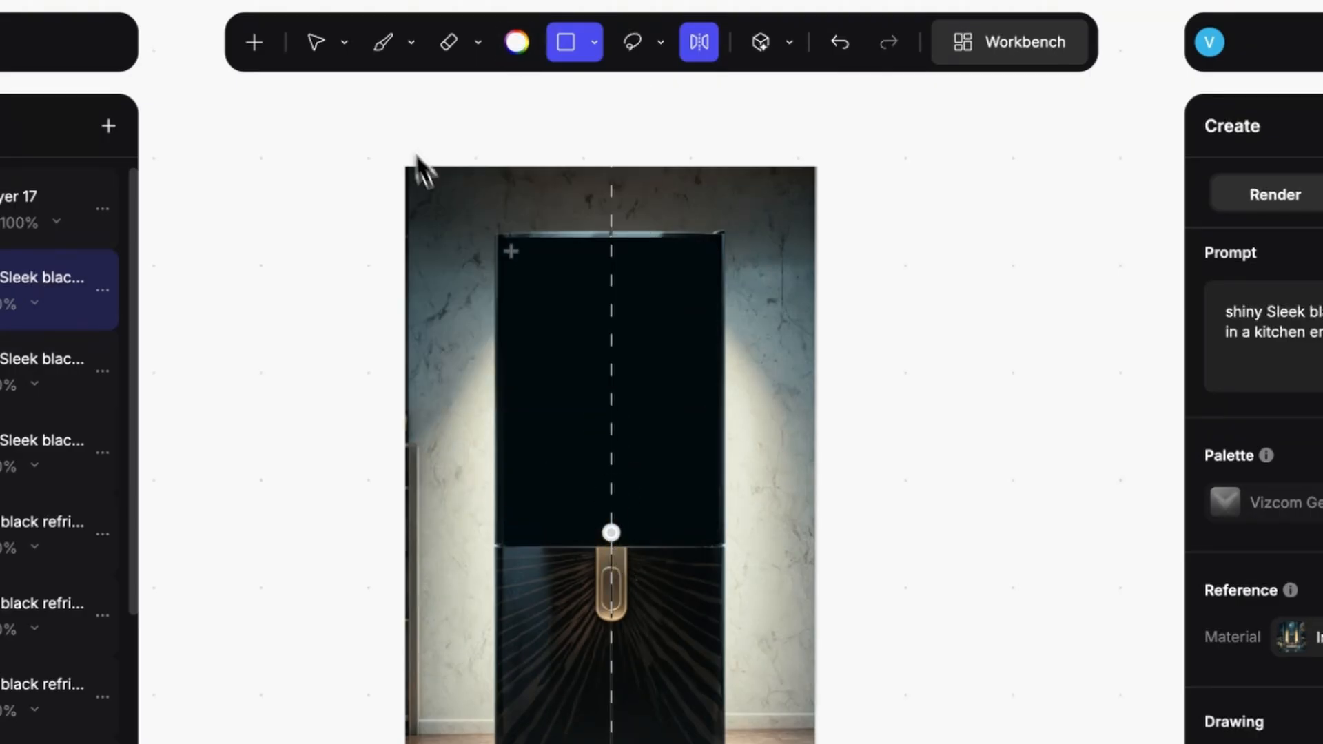
drag(510, 251, 648, 541)
click(517, 42)
click(431, 200)
drag(607, 253, 616, 527)
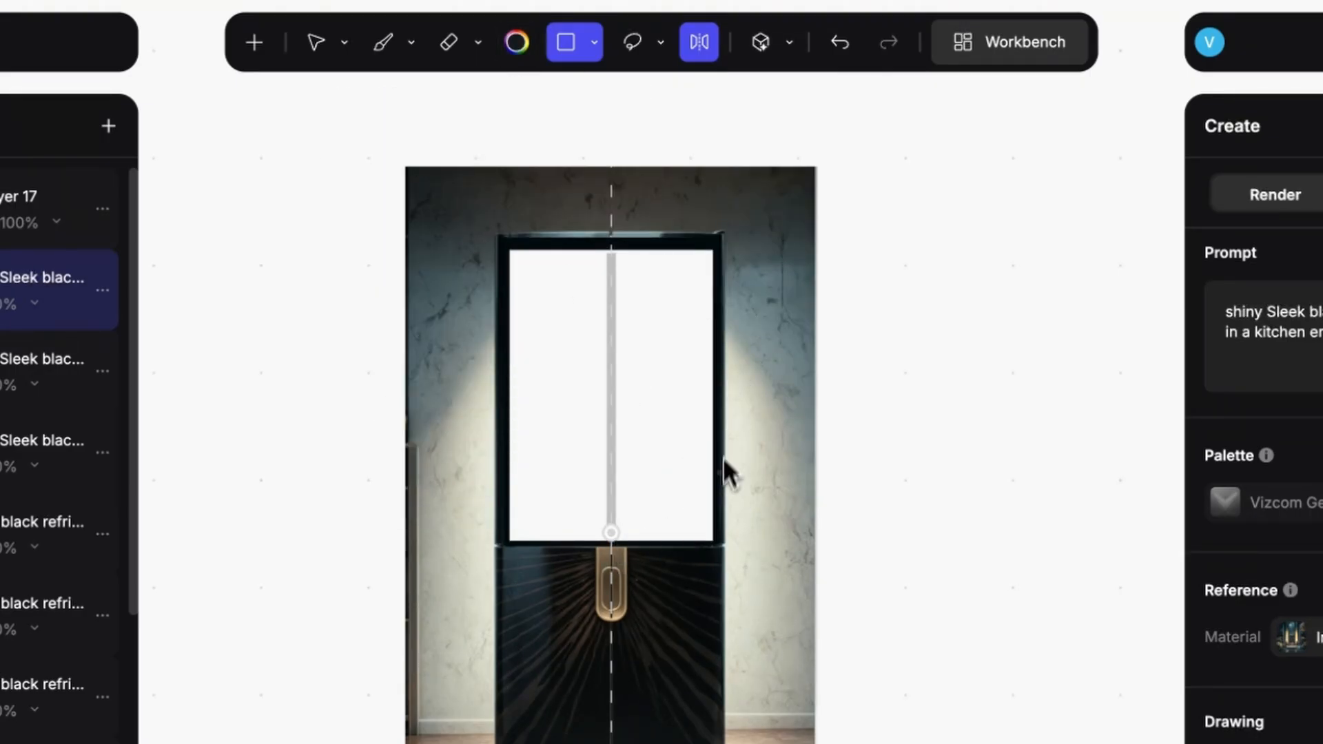
Step: Draw opened door panels with dark edges symmetrically on both sides of the upper compartment
click(517, 42)
click(462, 342)
key(ctrl+z)
mouse_move(718, 240)
mouse_down()
mouse_move(839, 545)
mouse_move(831, 535)
mouse_up()
Step: Brush light grey shelves and inner edges into the white compartment and the open door panels
click(517, 42)
click(394, 113)
Step: Paint red and green fruit and vegetables on the fridge and door shelves on a new layer
click(517, 42)
click(383, 42)
right_click(650, 460)
drag(731, 486, 848, 487)
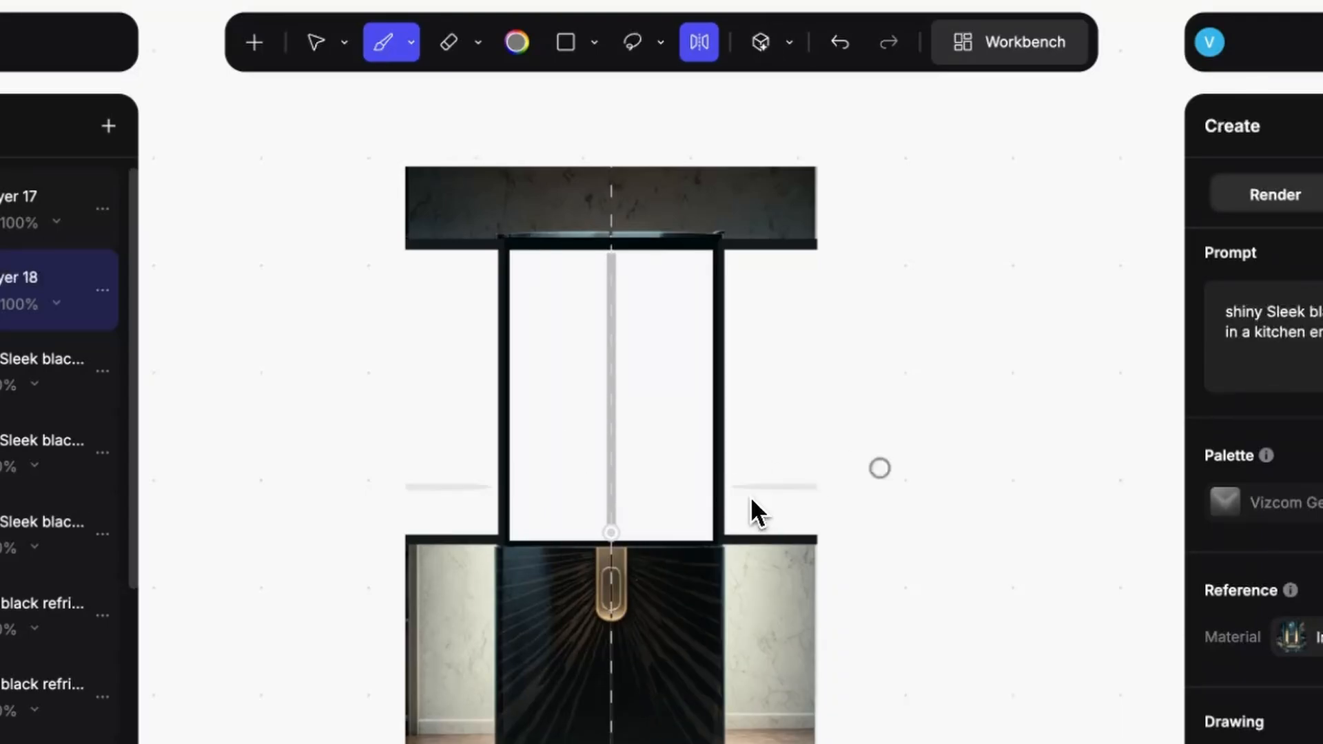
drag(521, 266, 521, 433)
drag(528, 302, 694, 302)
drag(520, 377, 830, 395)
drag(734, 303, 831, 304)
click(108, 126)
click(517, 42)
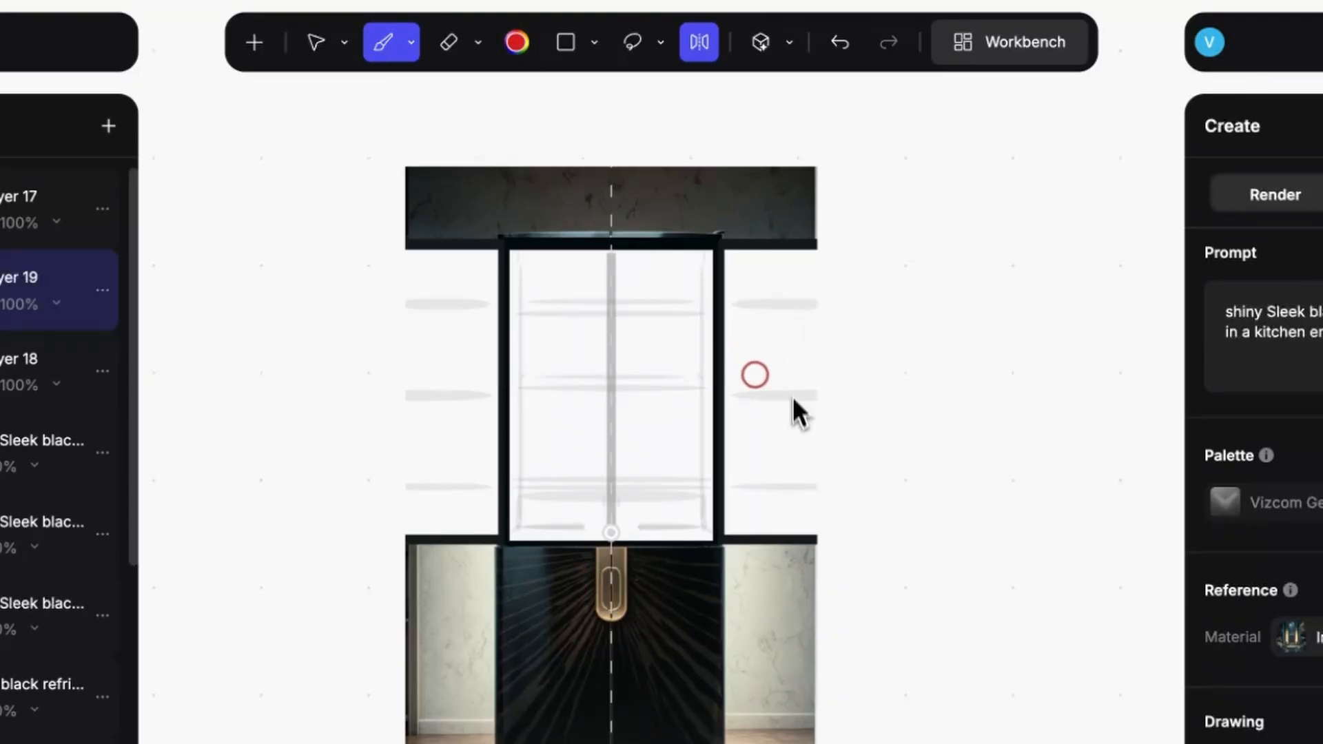
click(754, 374)
click(688, 370)
click(641, 359)
Step: Paint yellow food on the top shelf and in the bottom drawers, plus green leaves and grey containers on the shelves
click(517, 42)
click(684, 371)
drag(637, 450, 651, 476)
click(517, 43)
click(679, 286)
drag(771, 356, 783, 358)
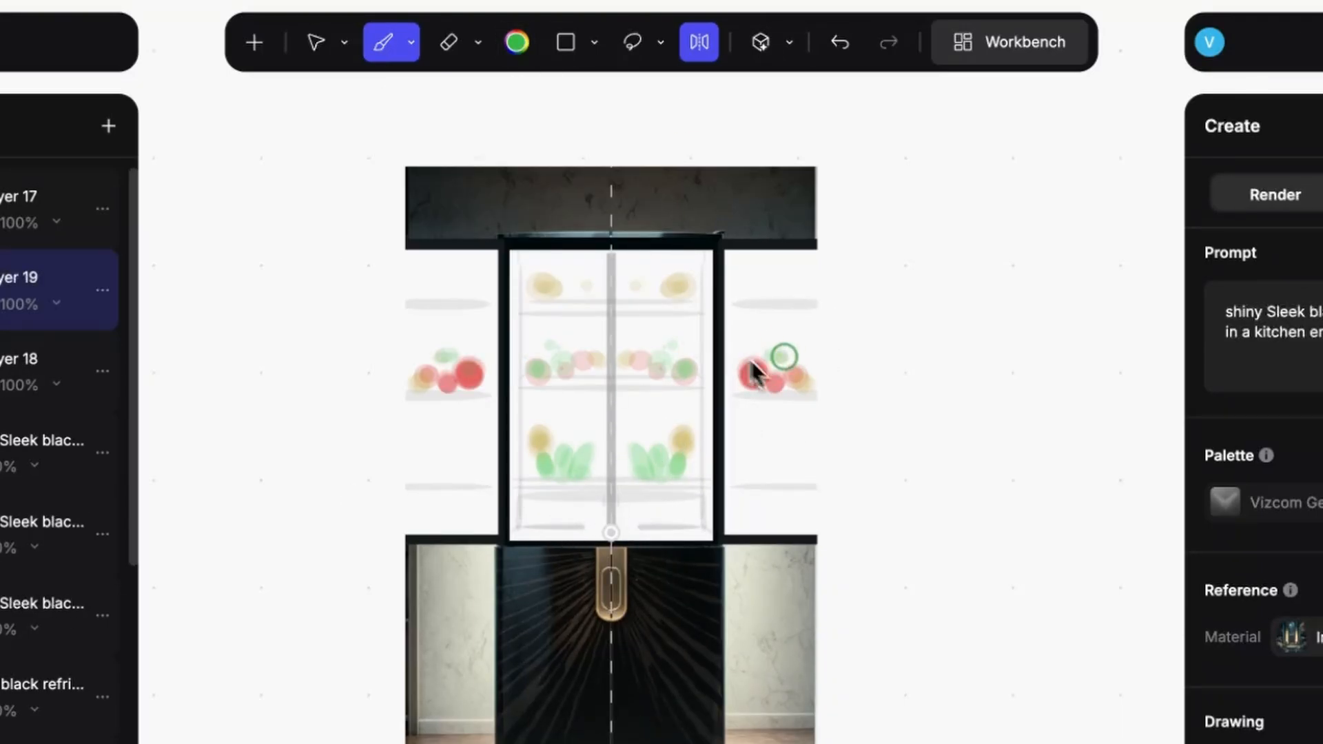
drag(761, 441, 760, 487)
drag(630, 276, 686, 276)
click(517, 42)
drag(635, 518, 688, 518)
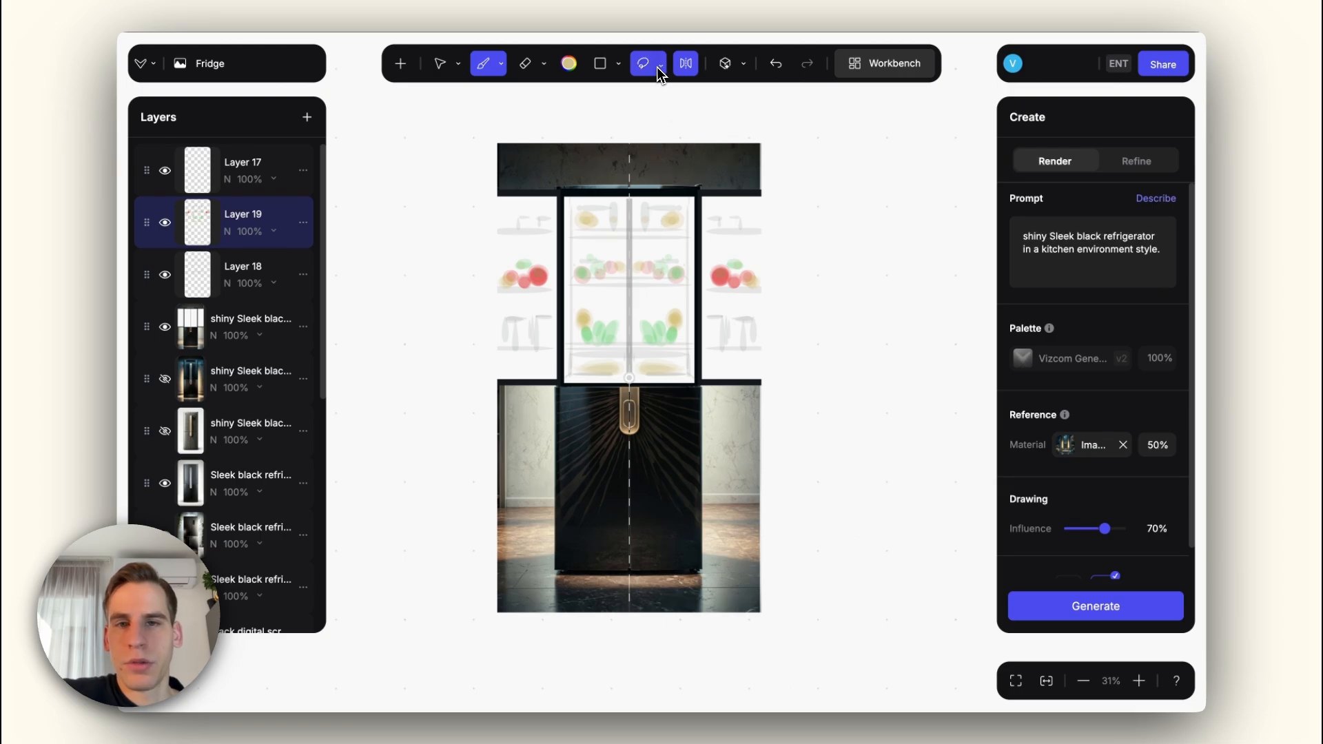
Step: Lasso the sketched open upper section with its doors and replace the prompt with "modern open fridge with food inside"
click(658, 44)
mouse_move(495, 185)
mouse_down()
mouse_move(614, 172)
mouse_move(761, 178)
mouse_move(782, 244)
mouse_move(786, 404)
mouse_move(489, 398)
mouse_move(474, 197)
mouse_up()
click(1074, 242)
key(ctrl+a)
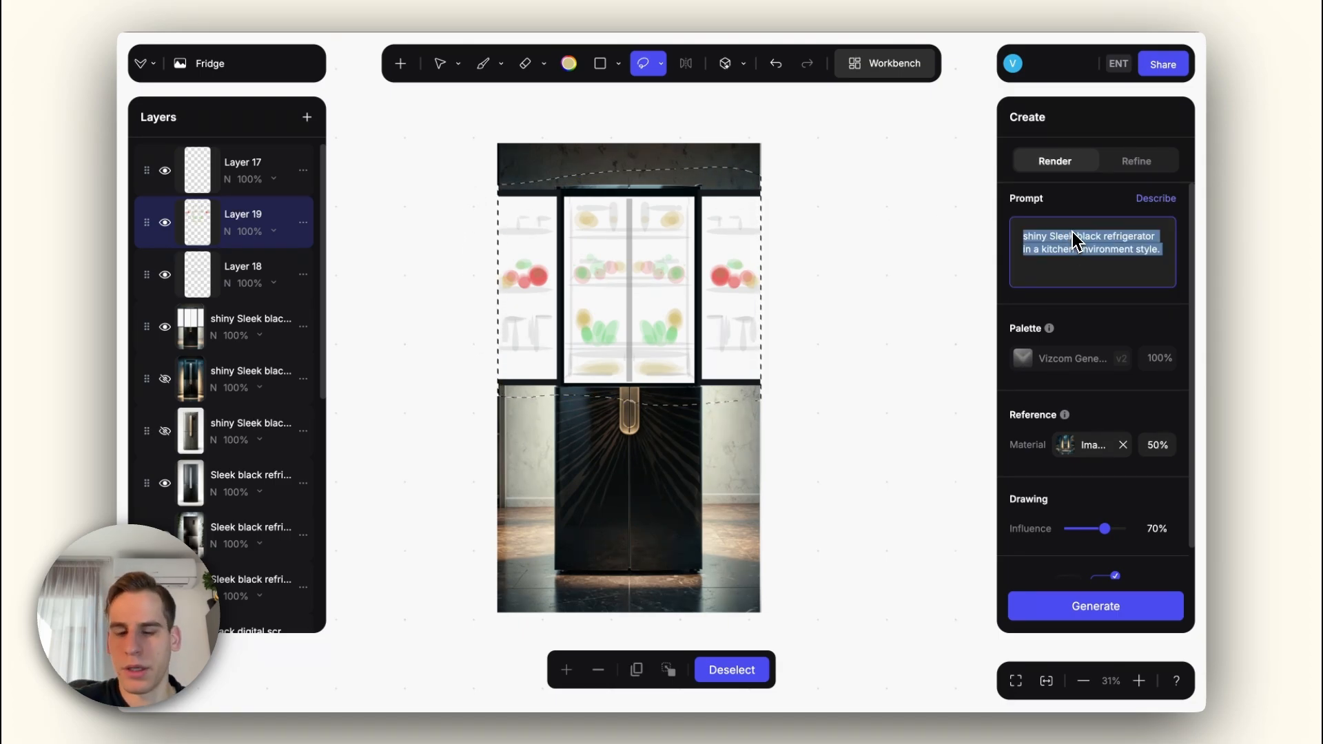
text(modern op)
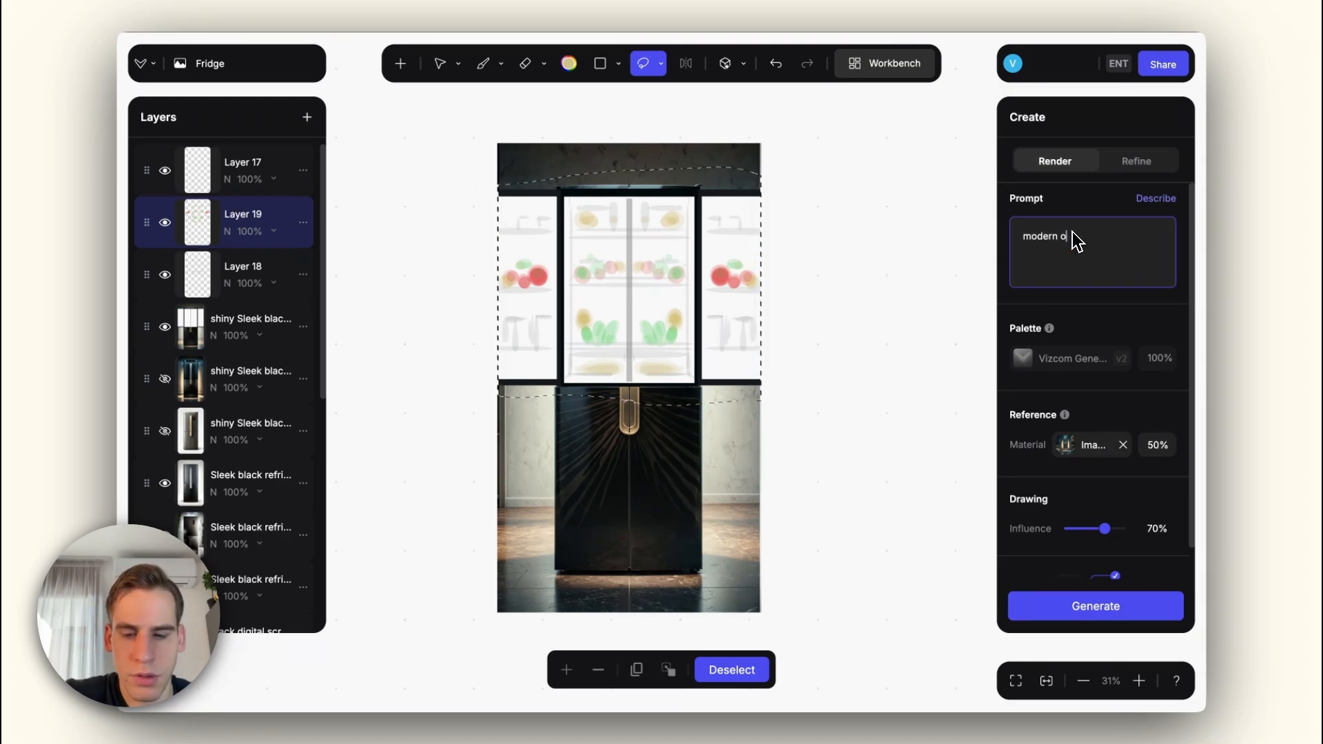
text(en)
text( fridge with )
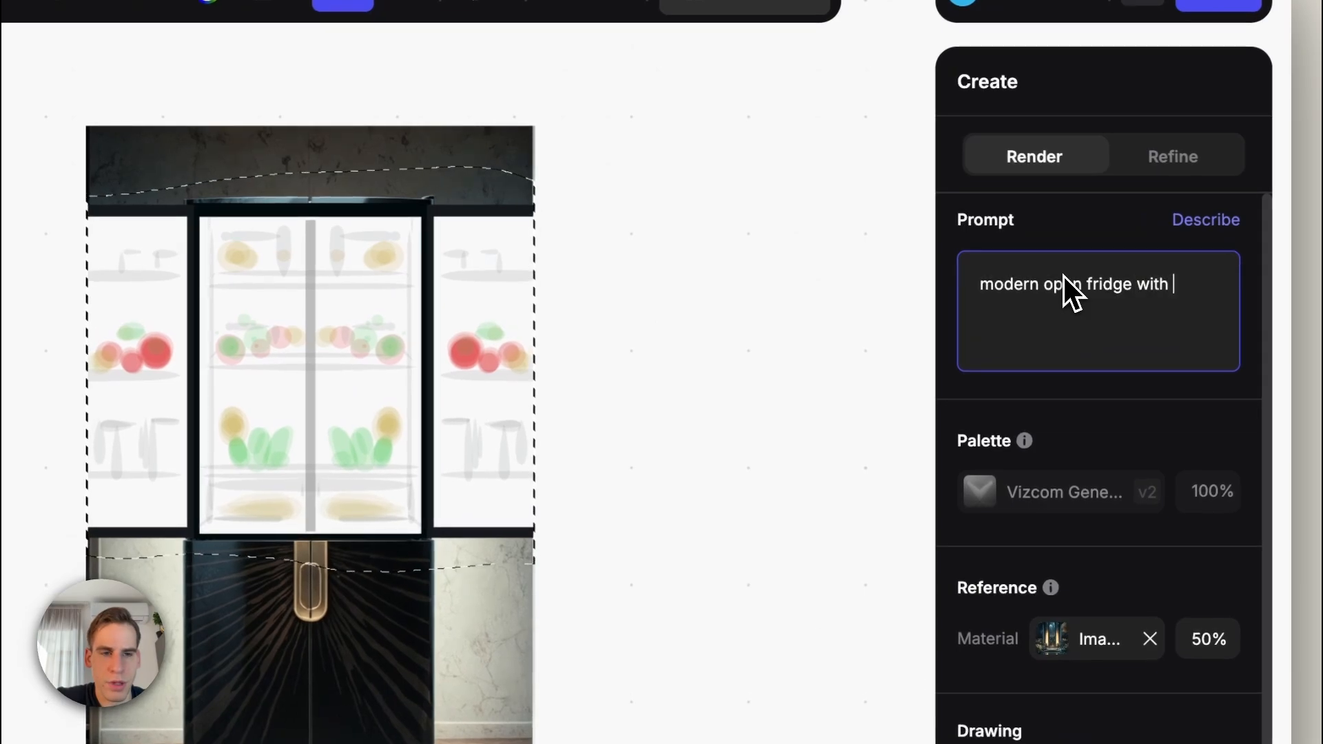
text(food inside)
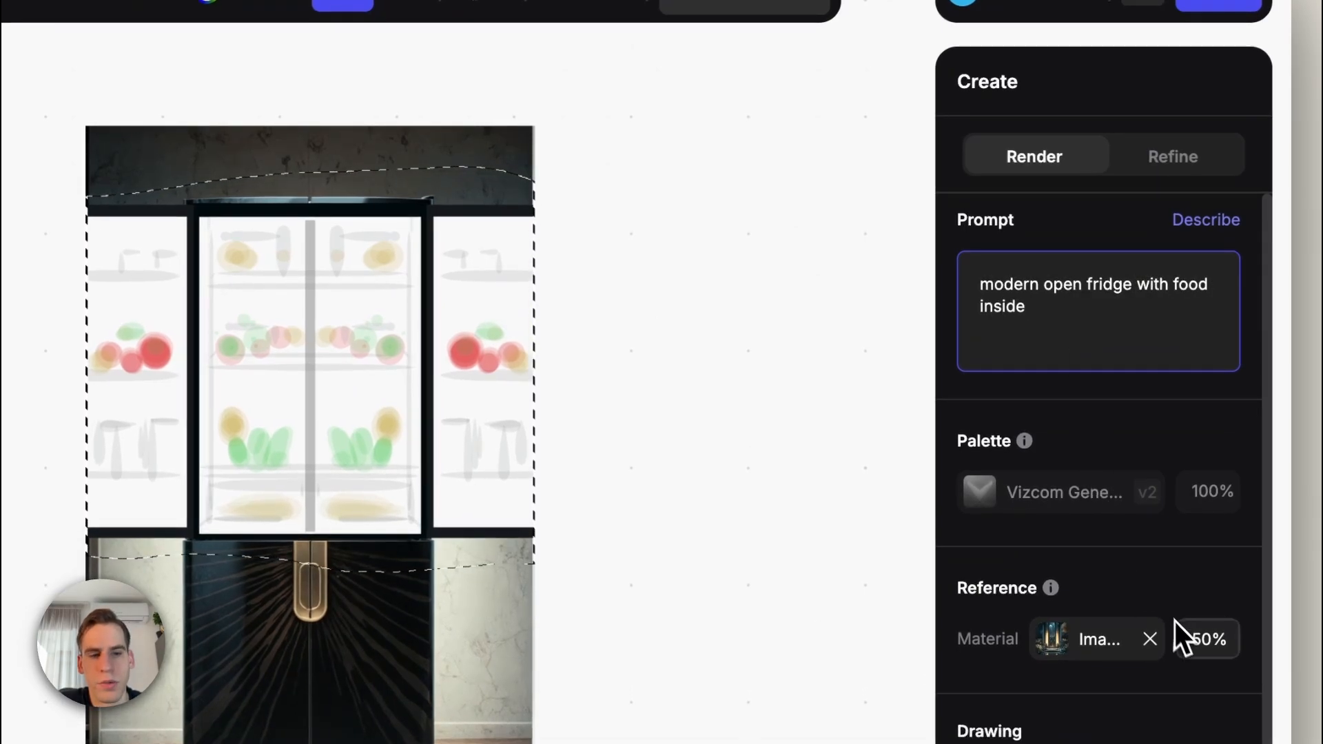
Step: Remove the material reference, set the drawing influence to 50% and generate renders of the selected area
click(1150, 641)
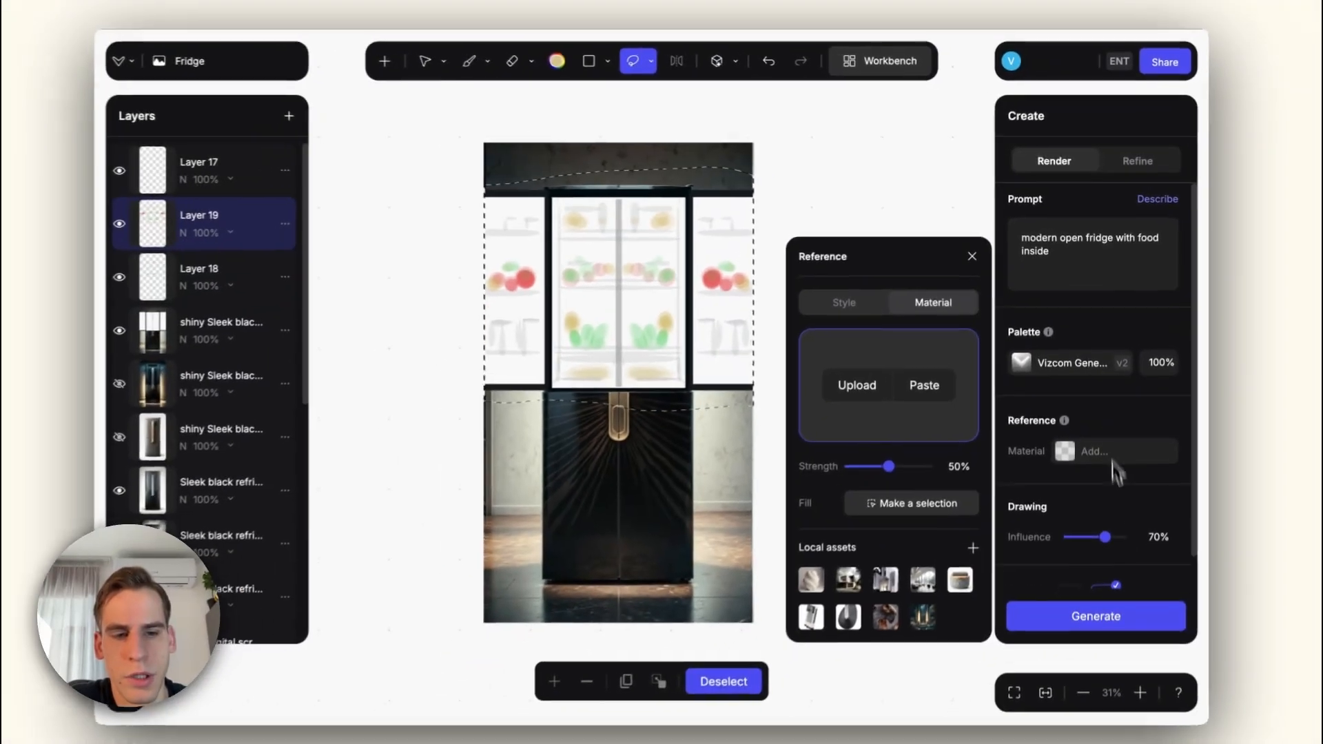
drag(1109, 611, 1101, 618)
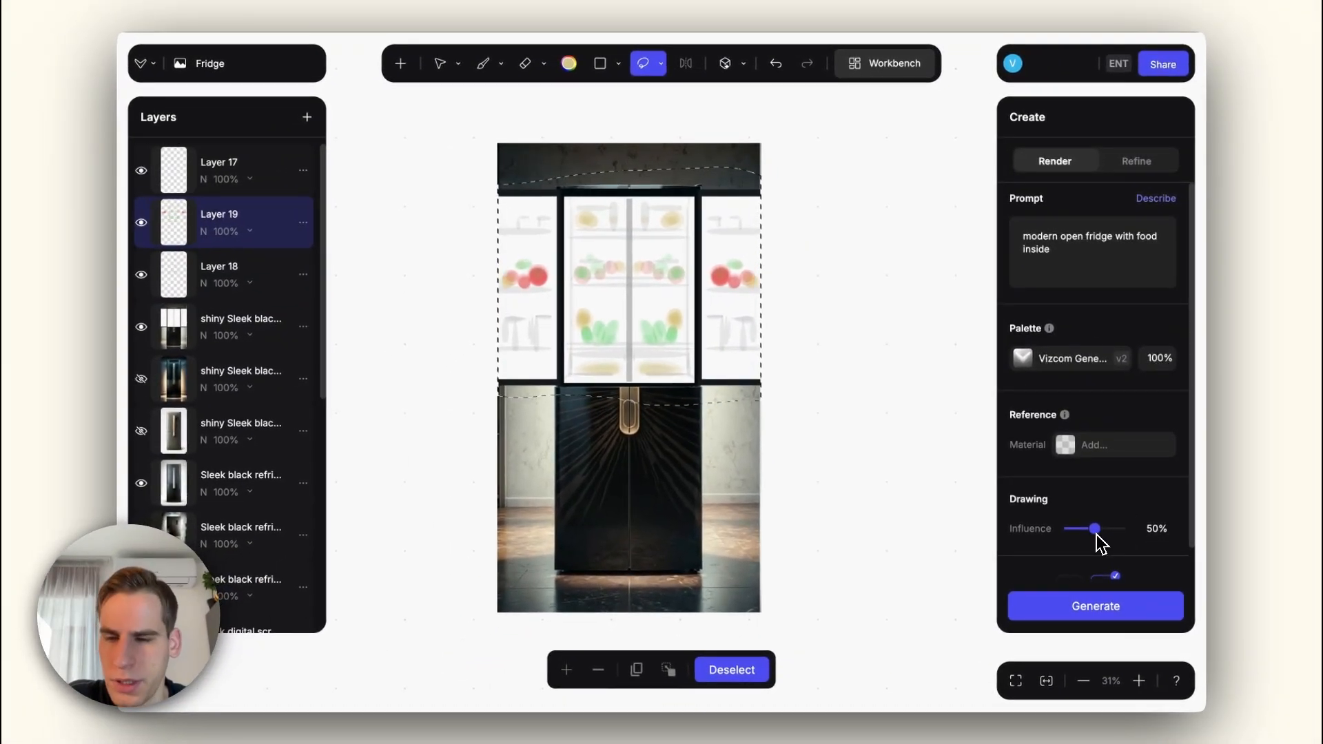
click(1102, 611)
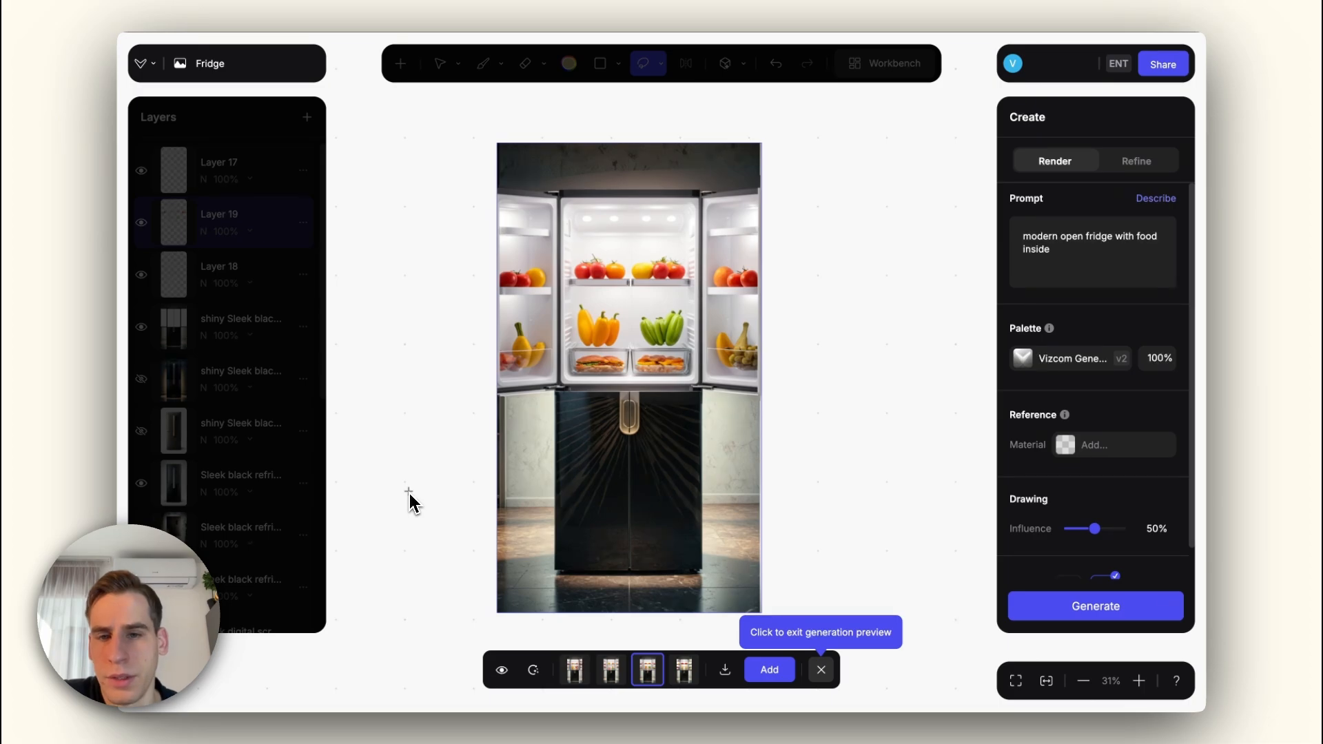
Step: Go back to the second open-fridge render and add it as a layer
key(Left)
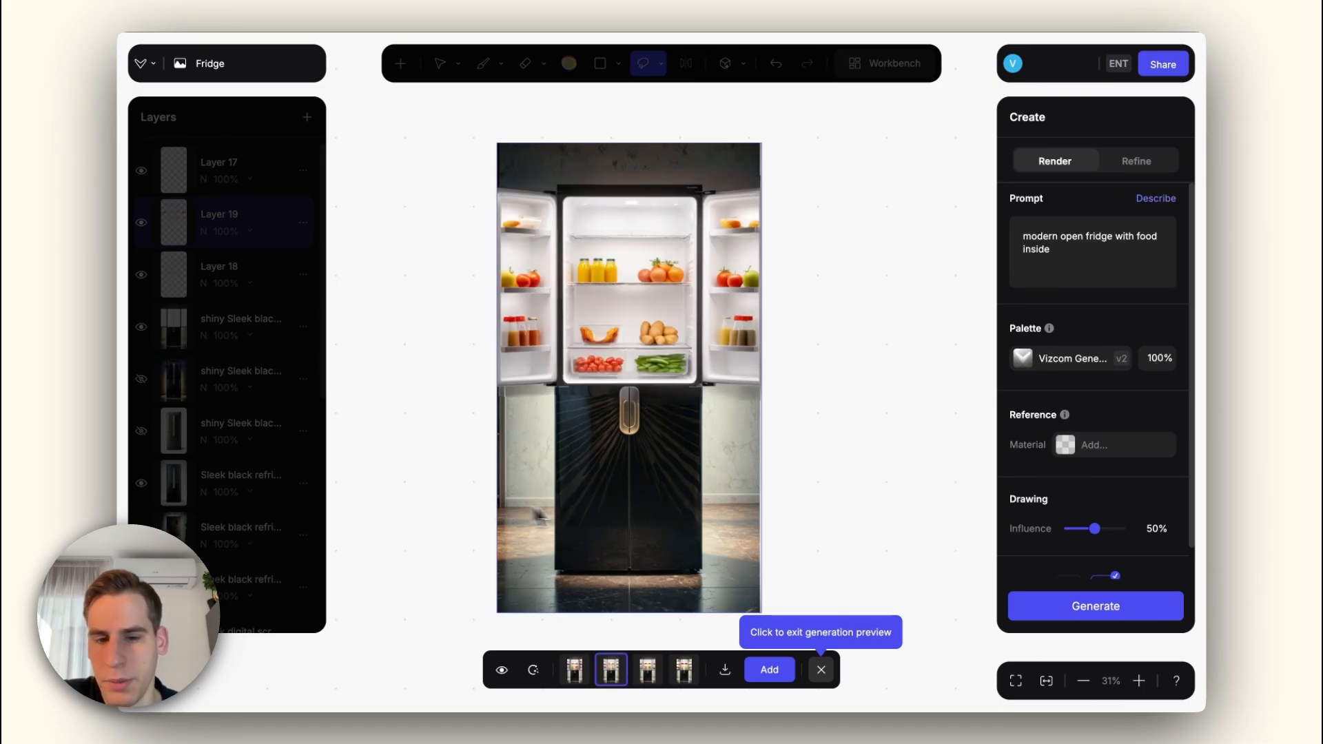
click(769, 670)
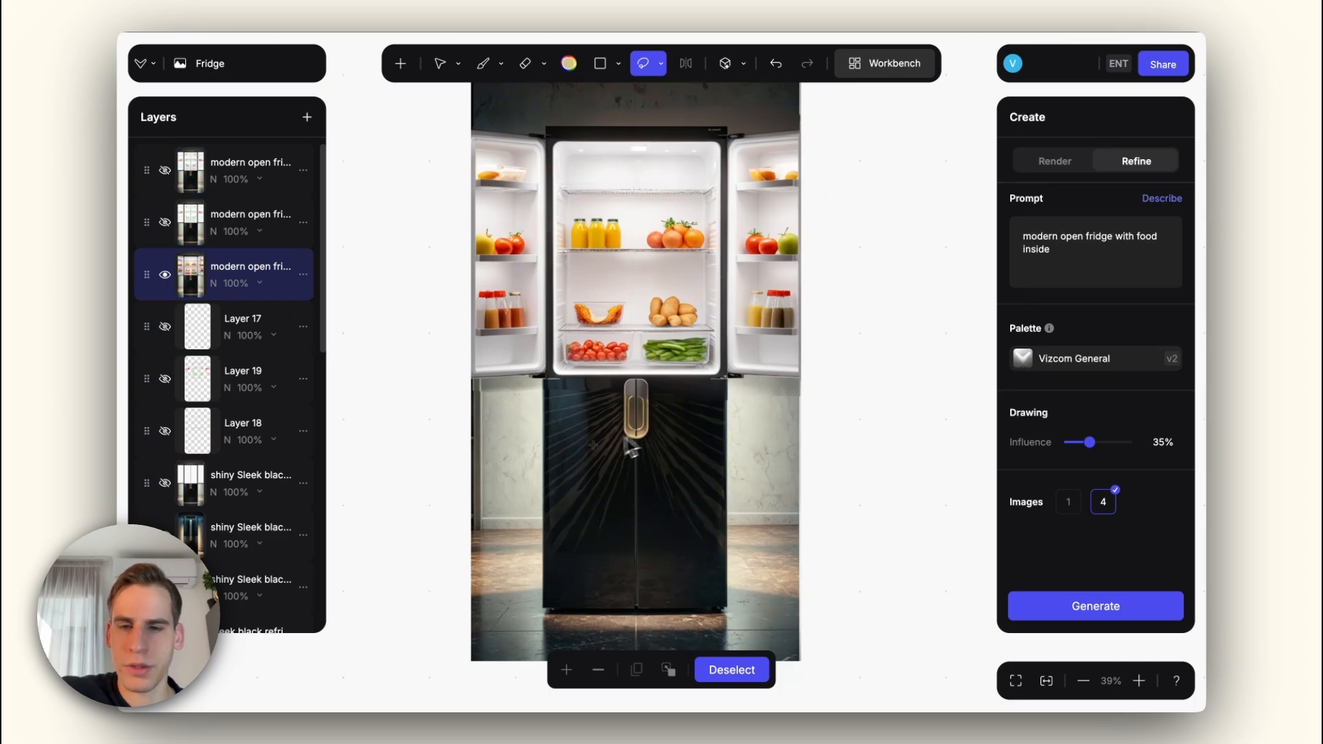
Step: Show the shiny black refrigerator layers beneath the open-fridge render and toggle the render's visibility to compare them
key(e)
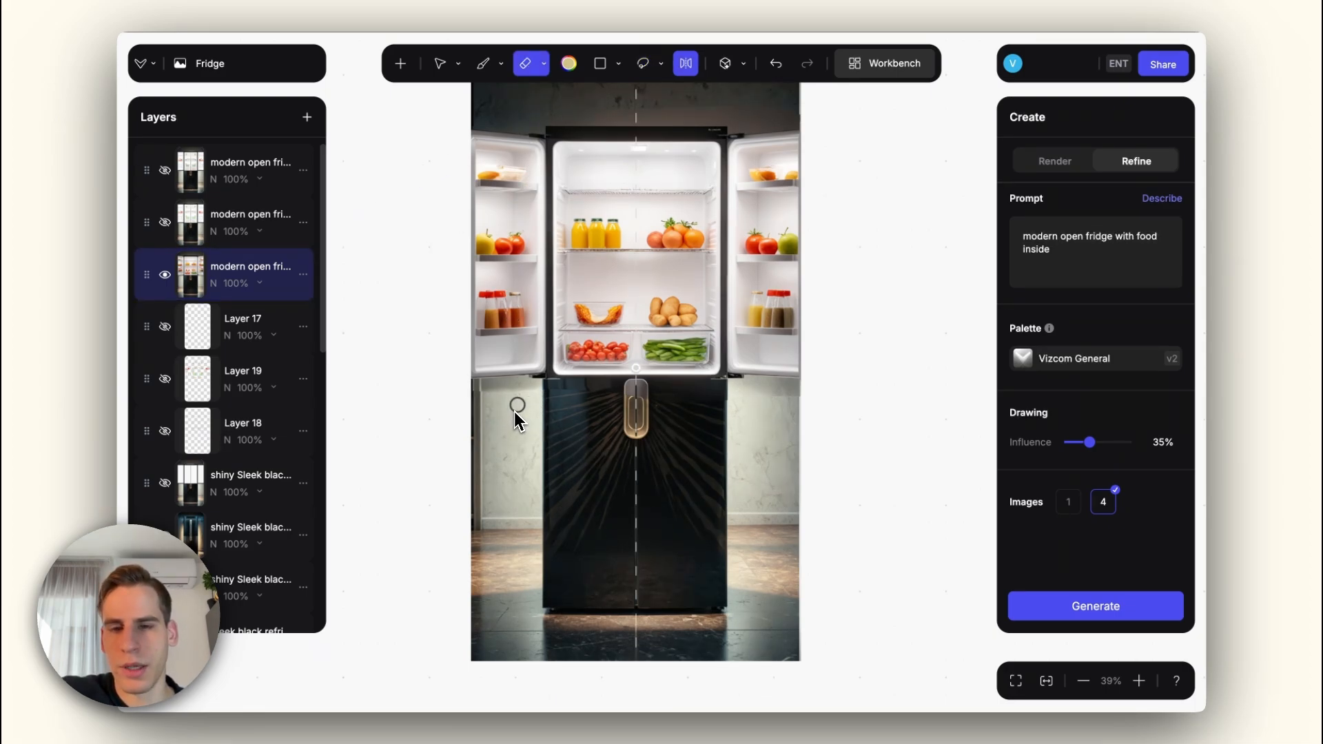
click(167, 275)
click(166, 275)
scroll(177, 296, down, 3)
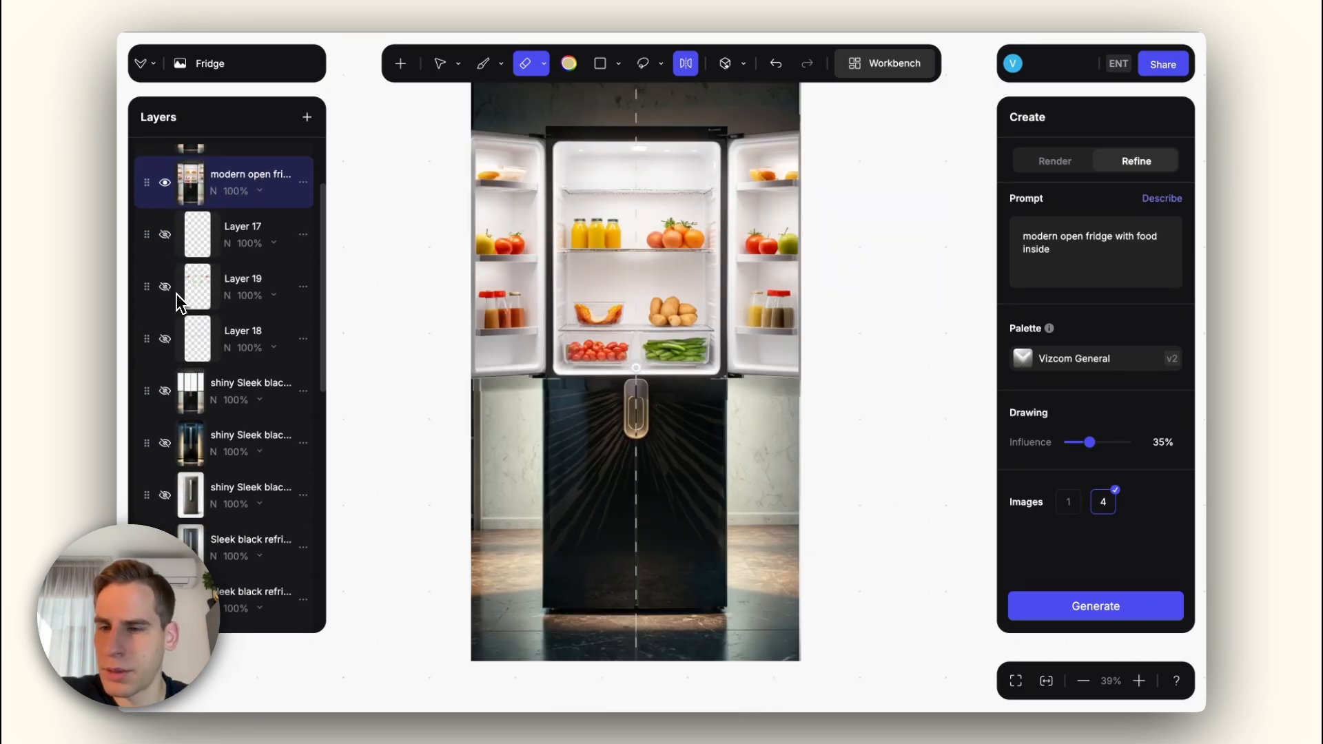
click(165, 392)
click(165, 183)
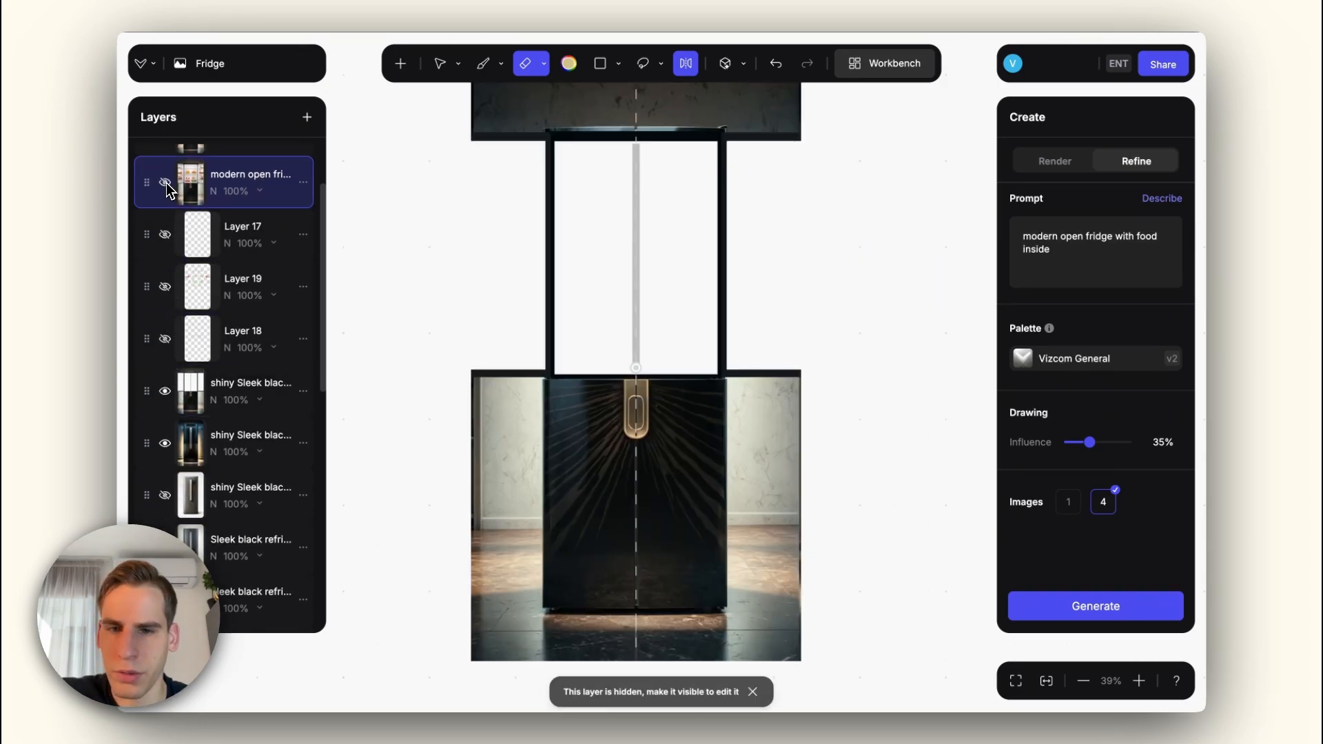
click(165, 183)
click(165, 182)
click(165, 182)
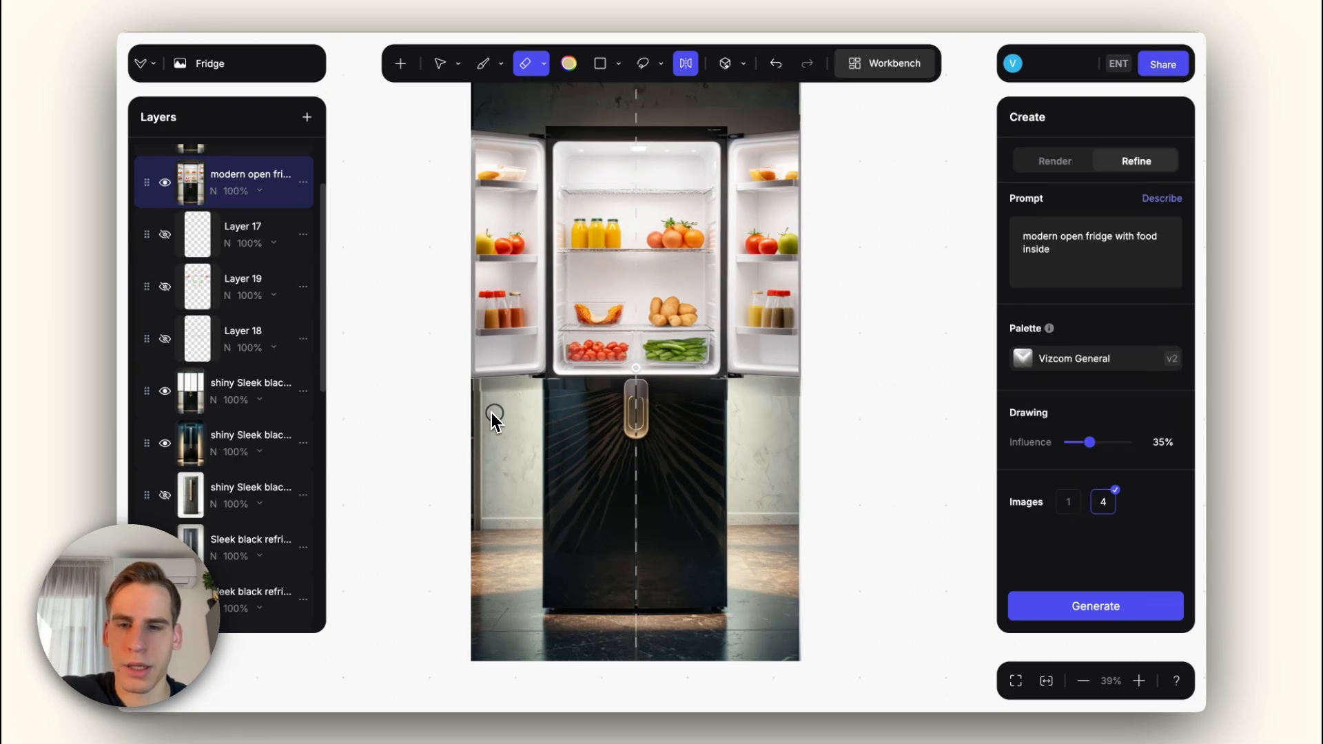
Step: Erase the render around the fridge's lower half with a soft 105 px eraser at 3% hardness to blend it with the layers beneath
key(e)
right_click(552, 428)
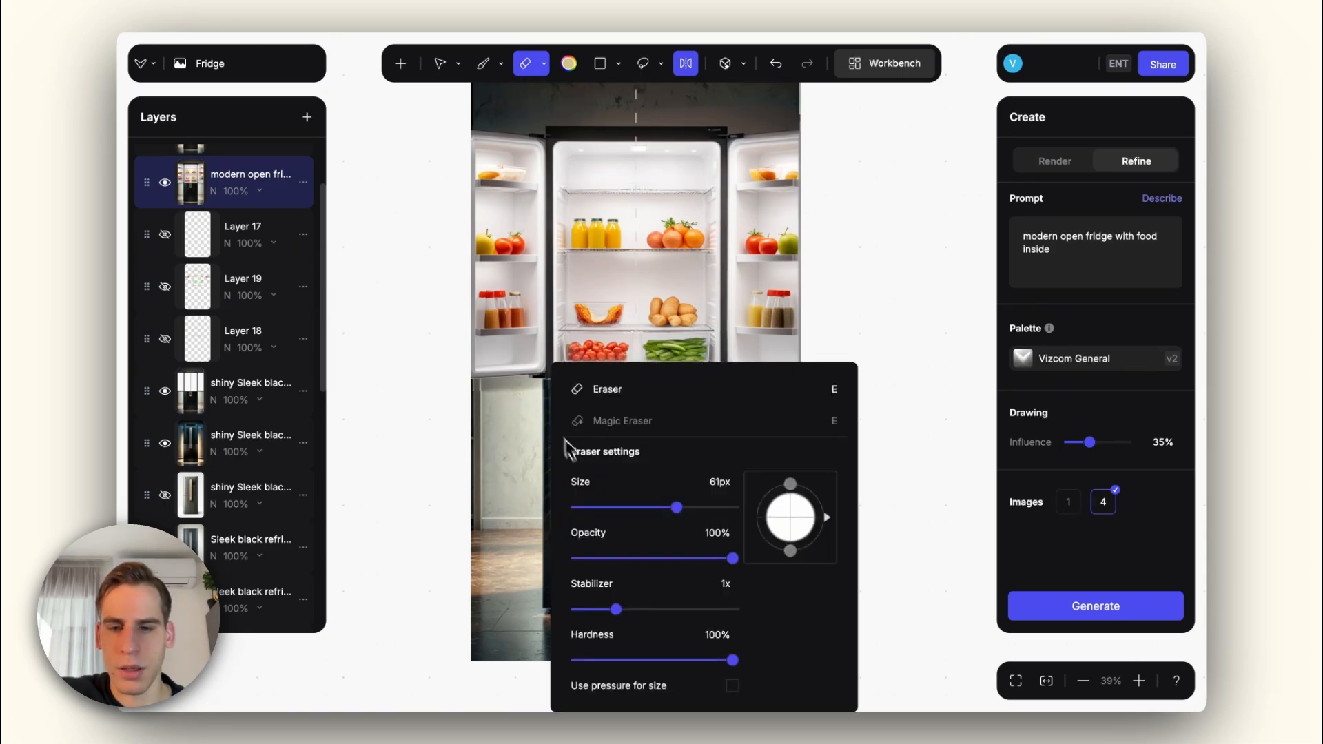
click(585, 661)
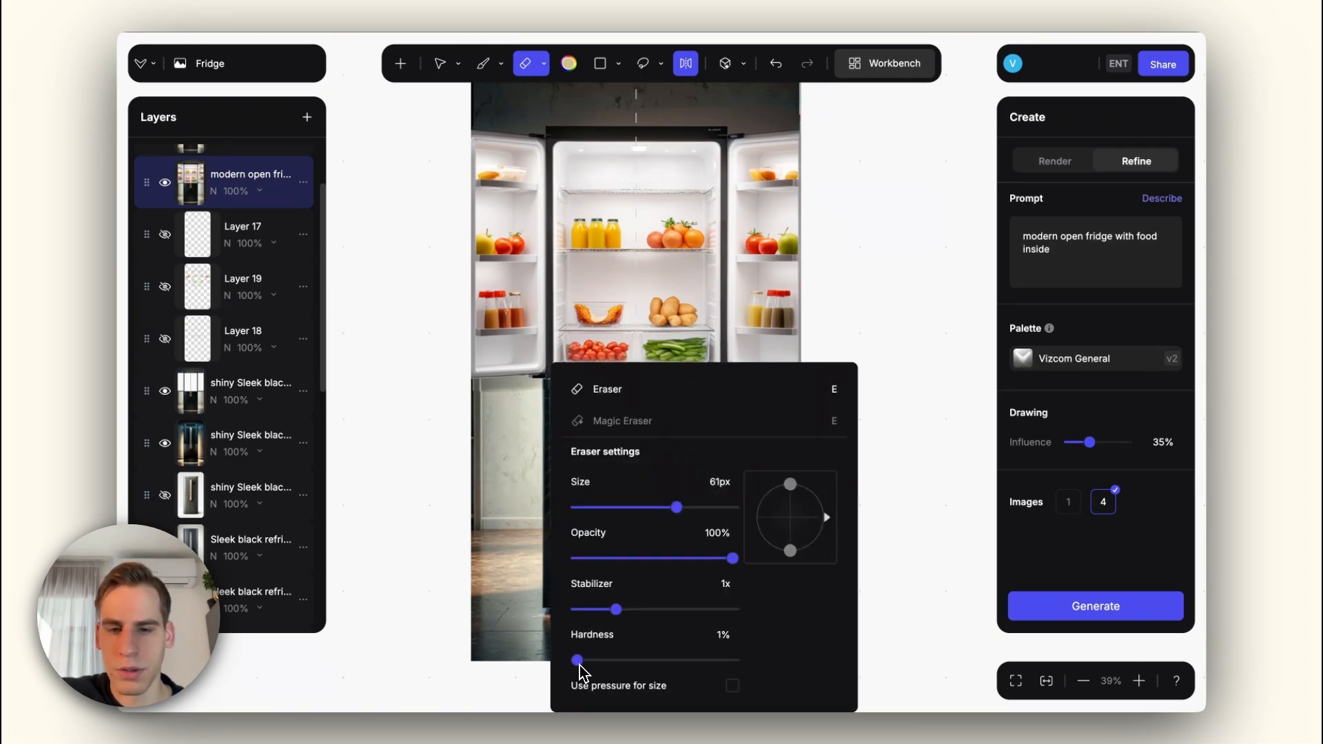
click(508, 437)
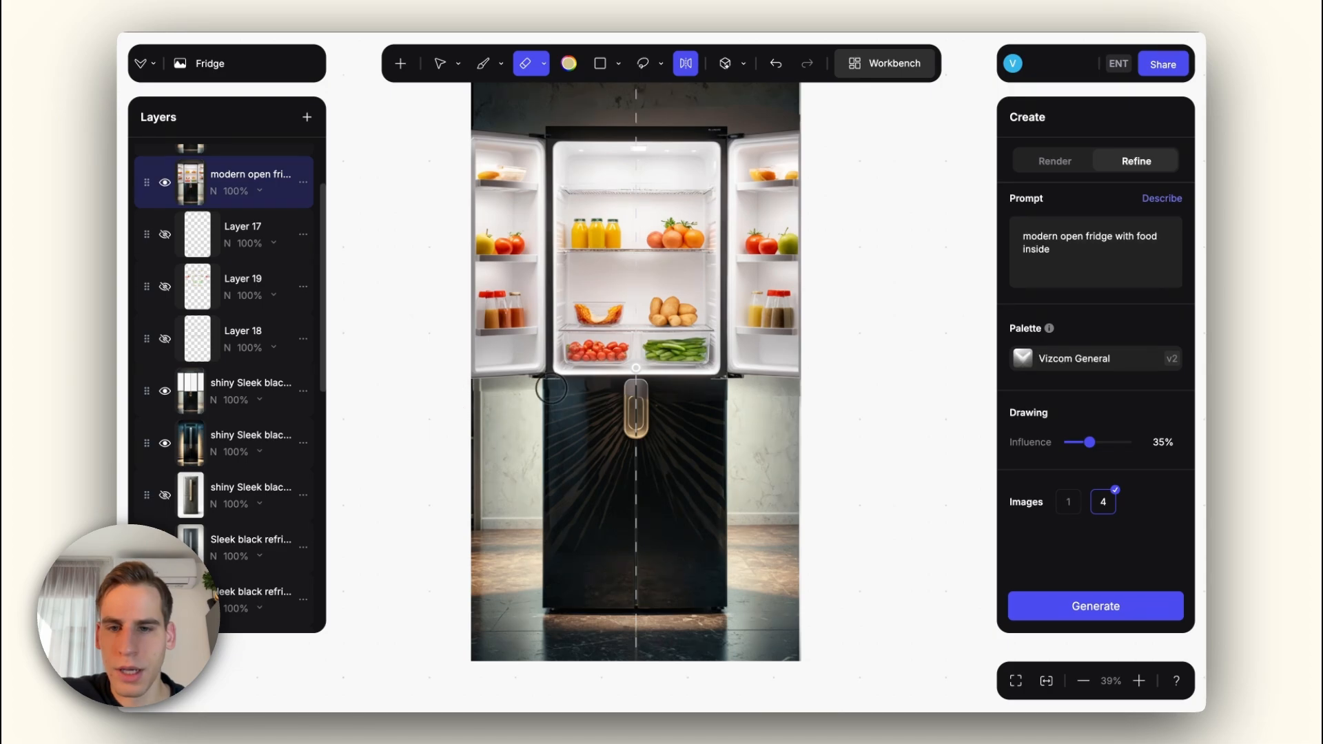
right_click(544, 431)
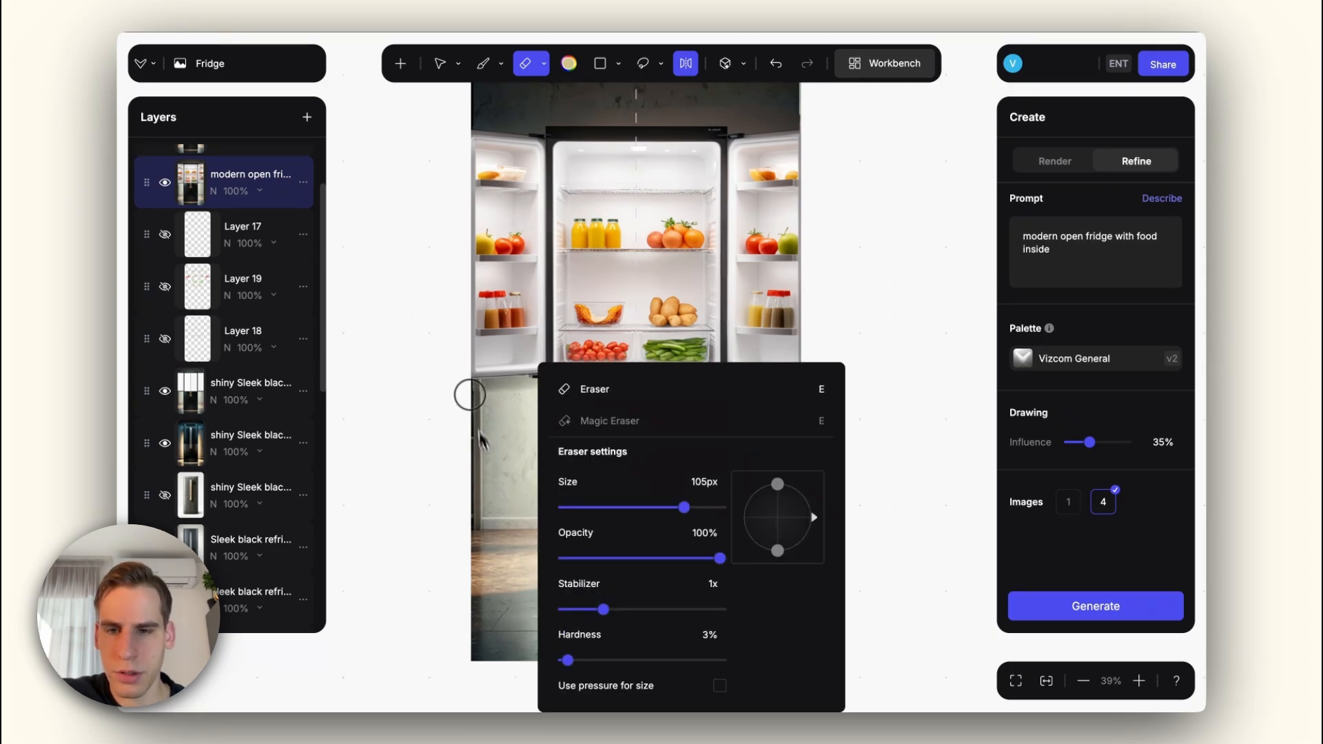
click(471, 395)
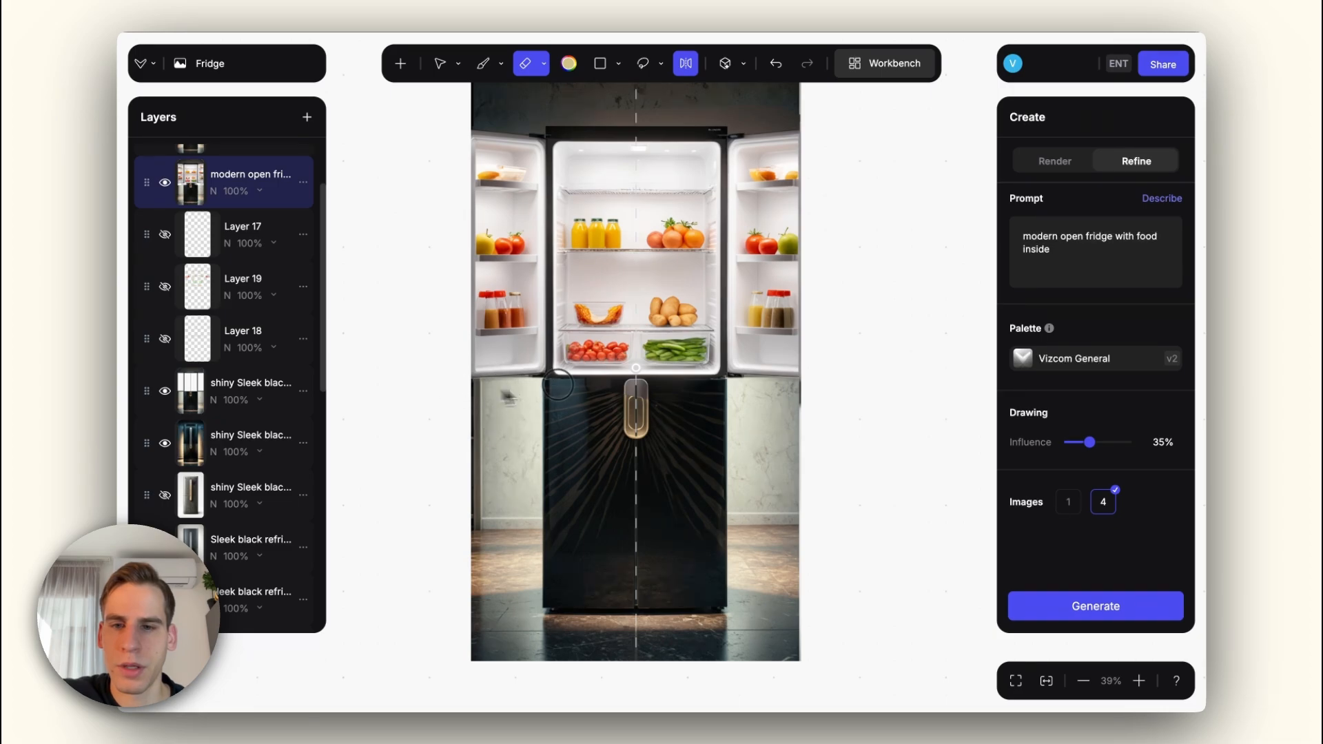
click(685, 441)
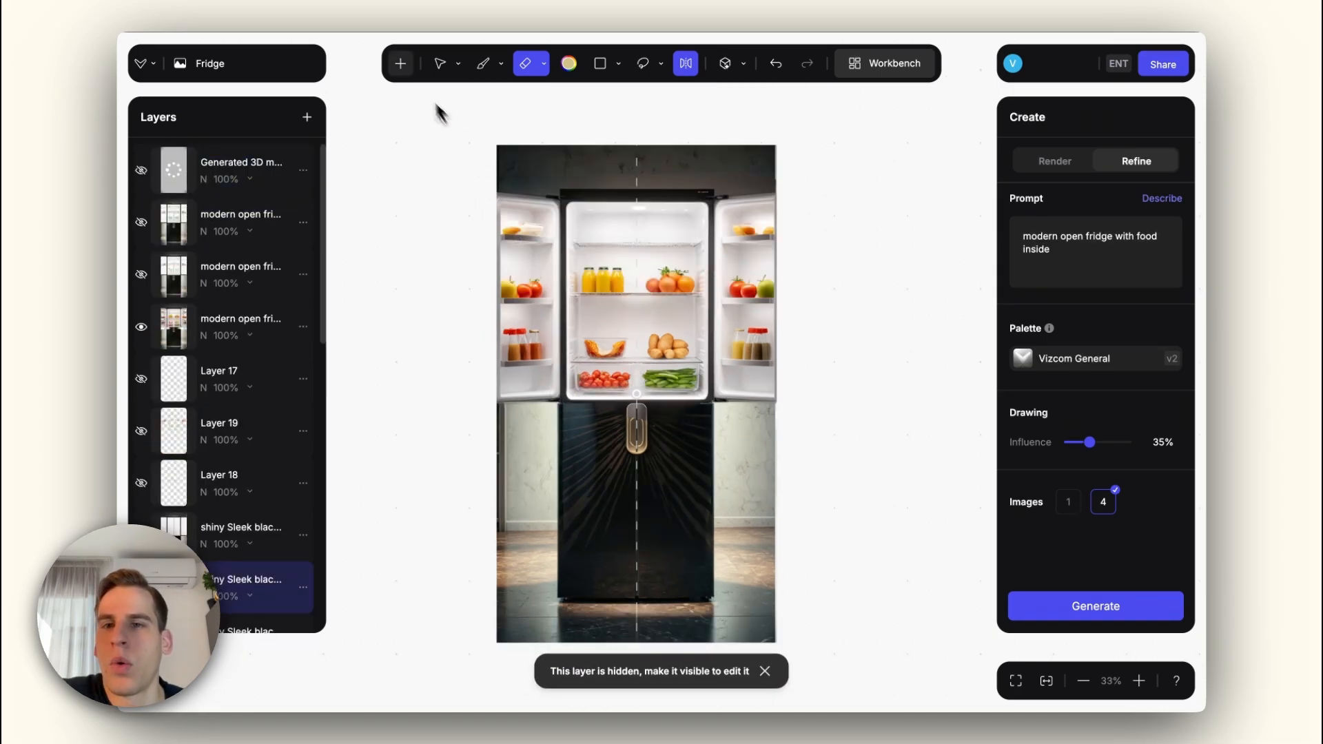
Step: Insert the standing human 3D model from the library, turn its back to the viewer and change its shading mode
click(401, 64)
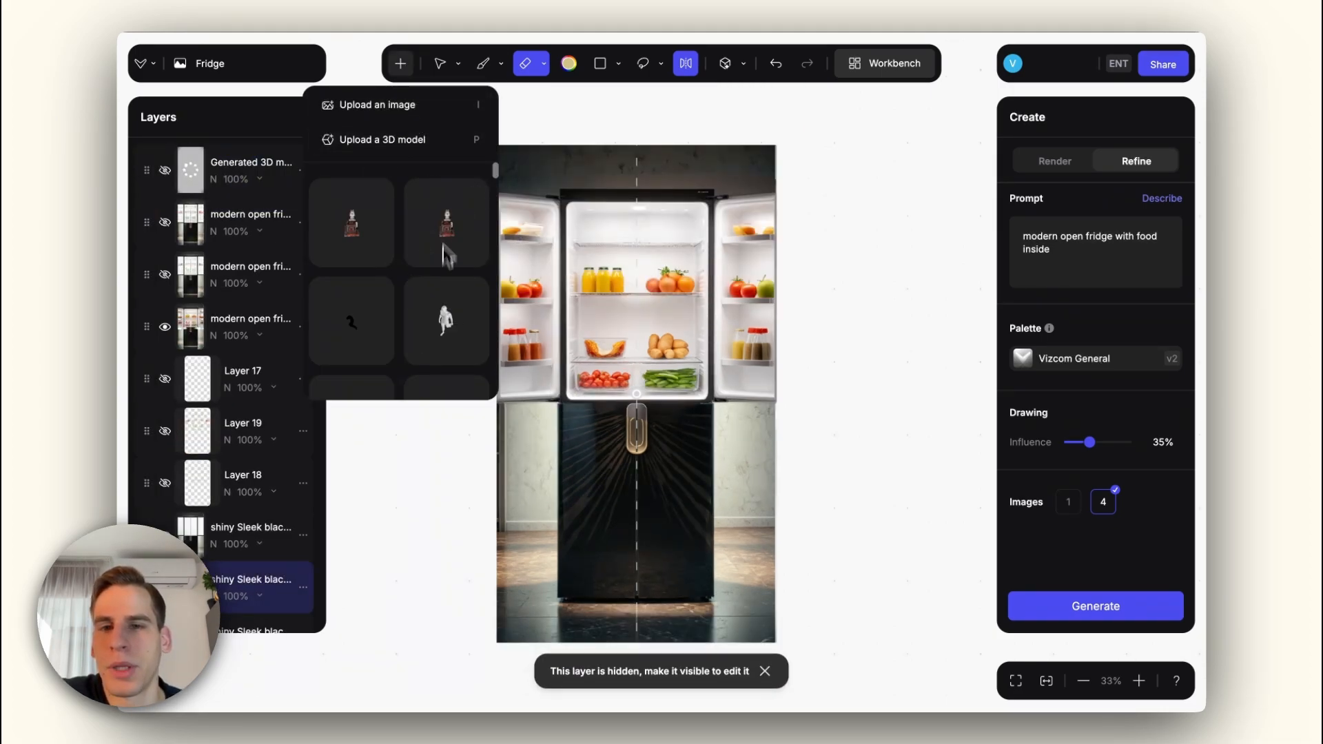
drag(497, 180, 486, 334)
click(363, 241)
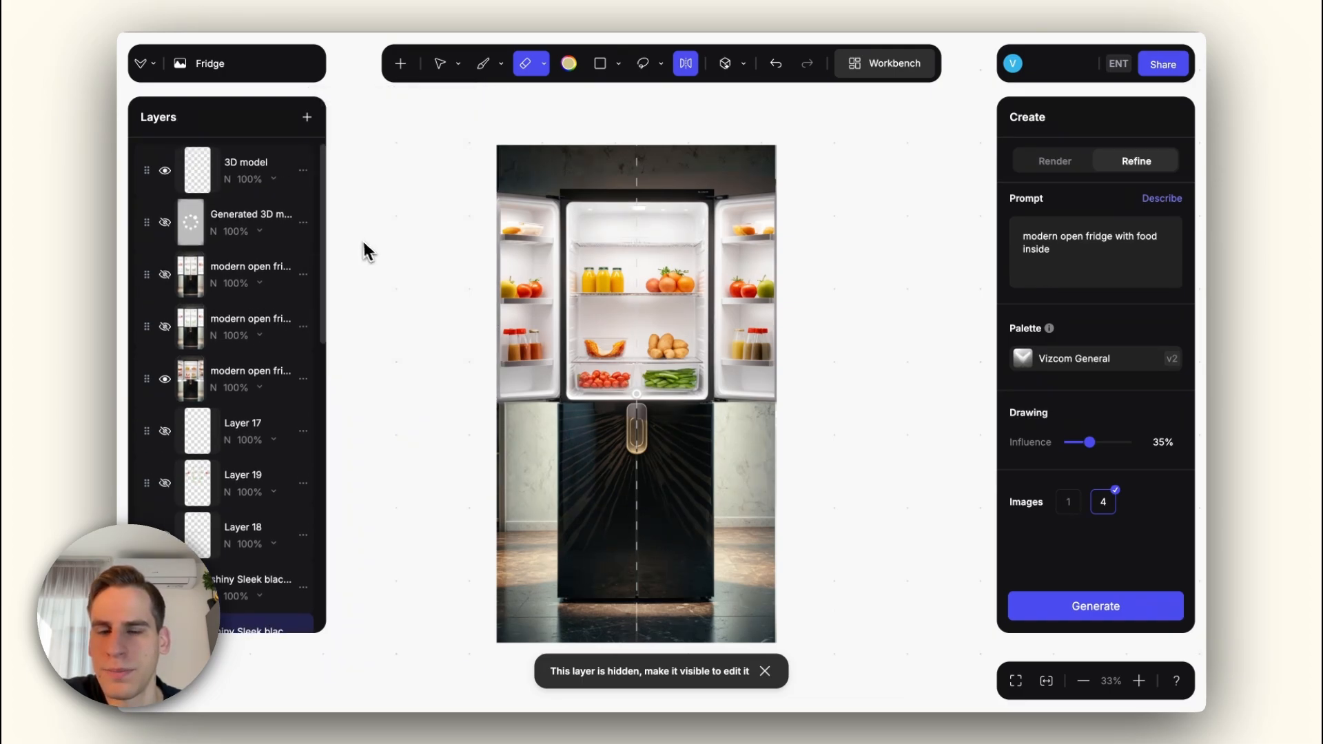
drag(637, 395, 491, 350)
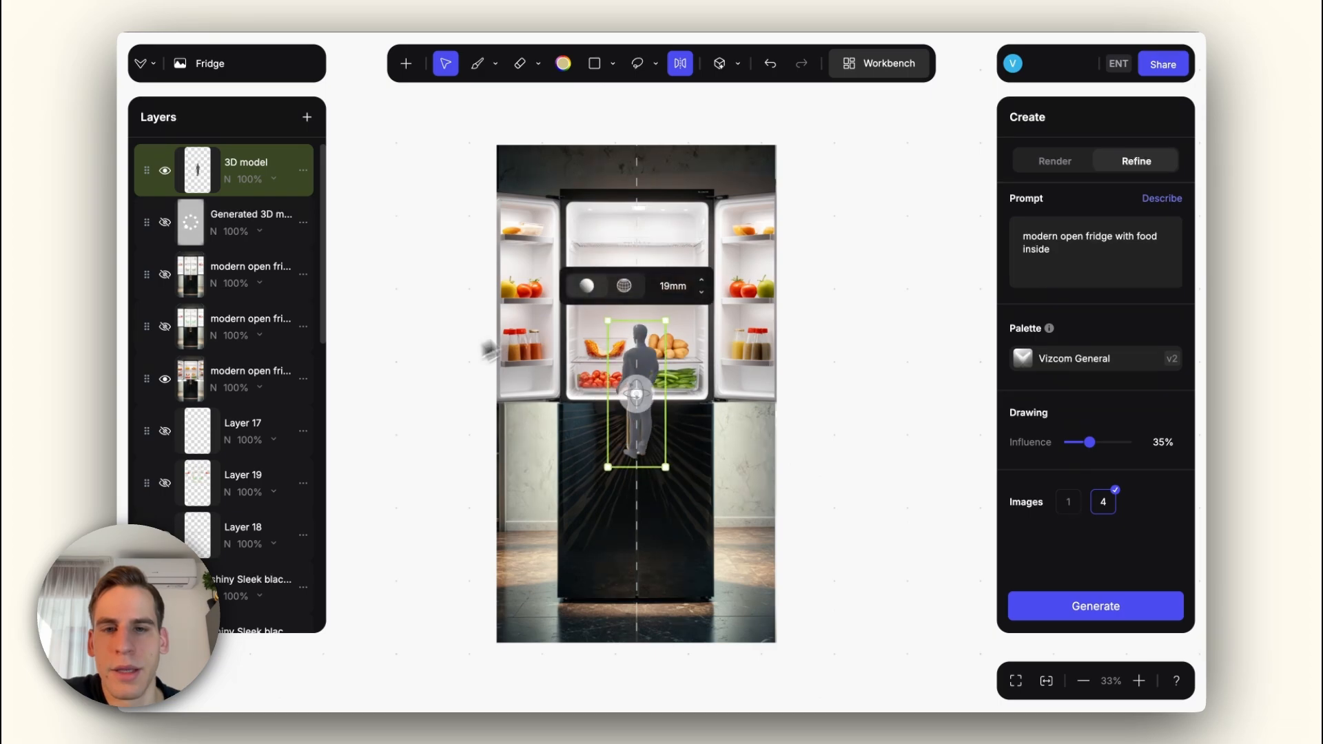
click(627, 286)
Step: Enlarge the human model to fridge scale, rotate it to face the fridge and set its focal length to 79 mm
drag(666, 320, 721, 385)
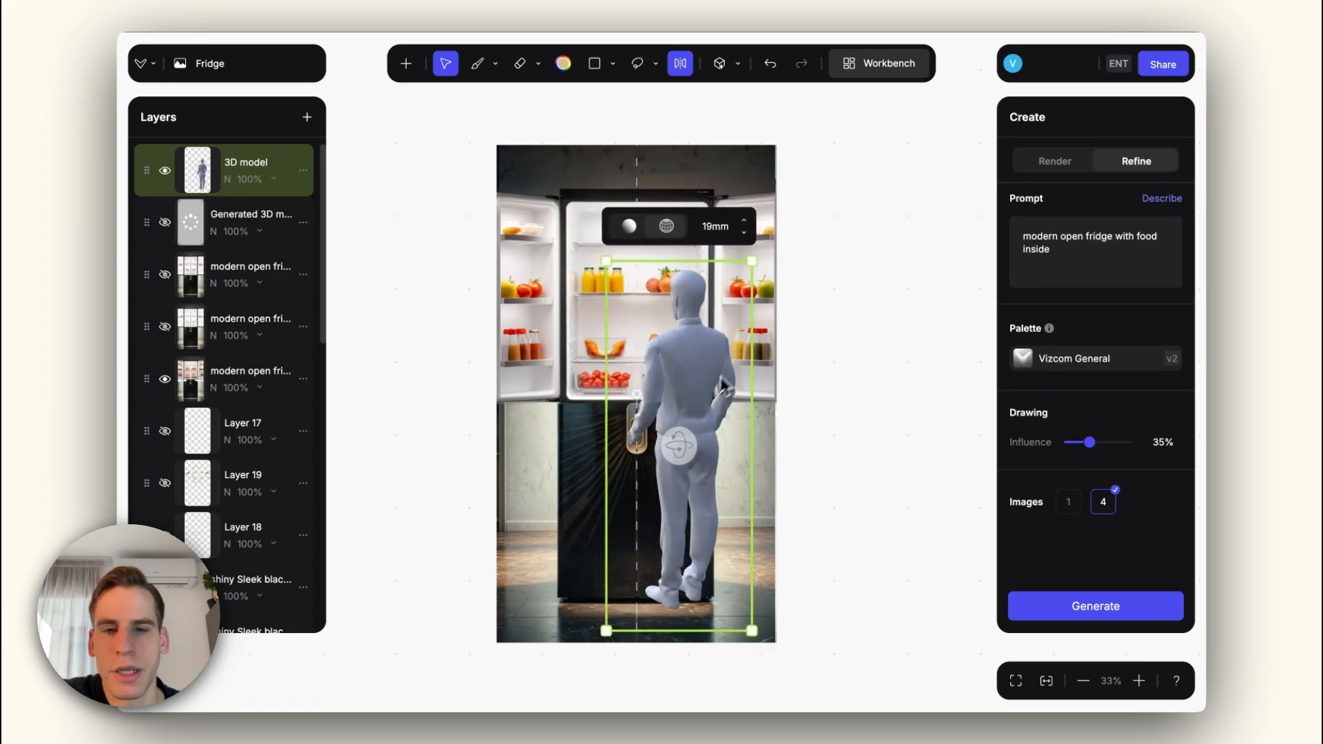
drag(680, 446, 644, 422)
drag(744, 233, 748, 187)
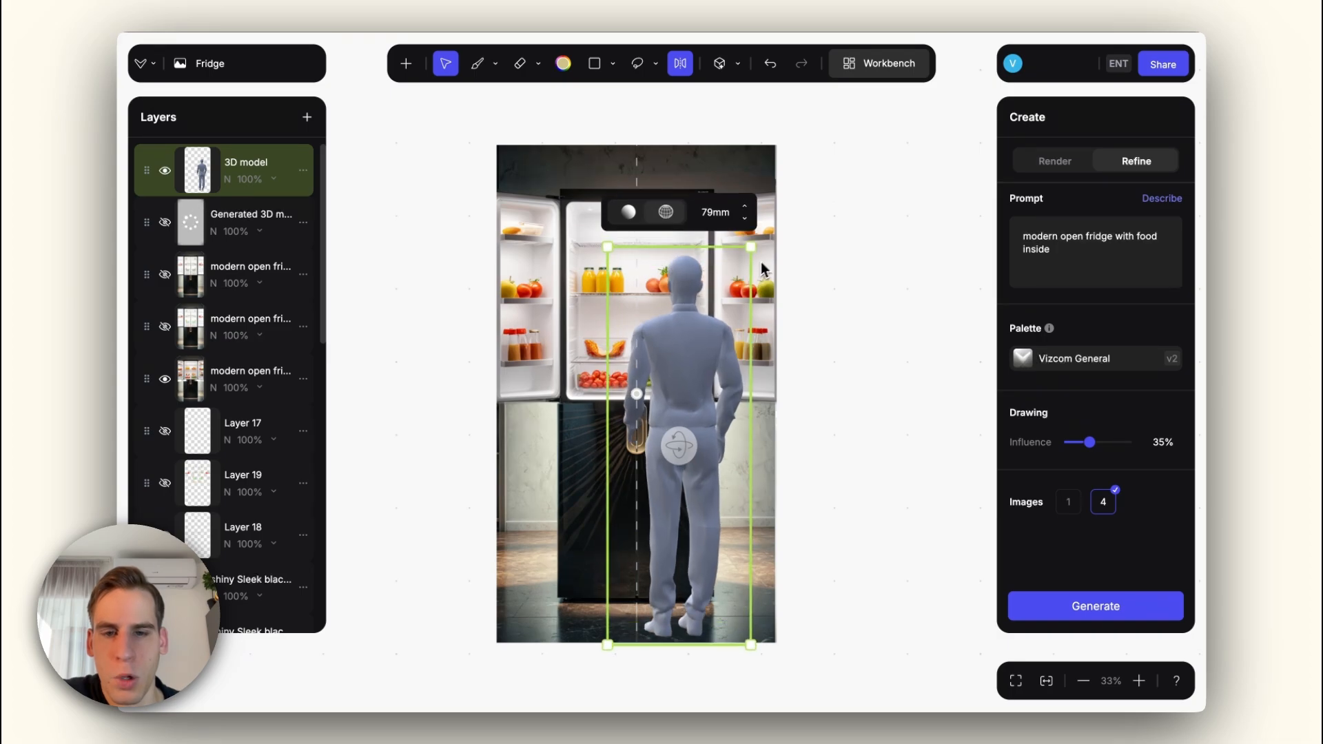
Step: Scale, rotate and move the human model so it stands at the fridge's right side, partly beyond the canvas edge
drag(706, 349, 730, 318)
mouse_move(704, 412)
mouse_down()
mouse_move(688, 409)
mouse_move(712, 414)
mouse_up()
drag(781, 201, 802, 209)
drag(703, 415, 738, 412)
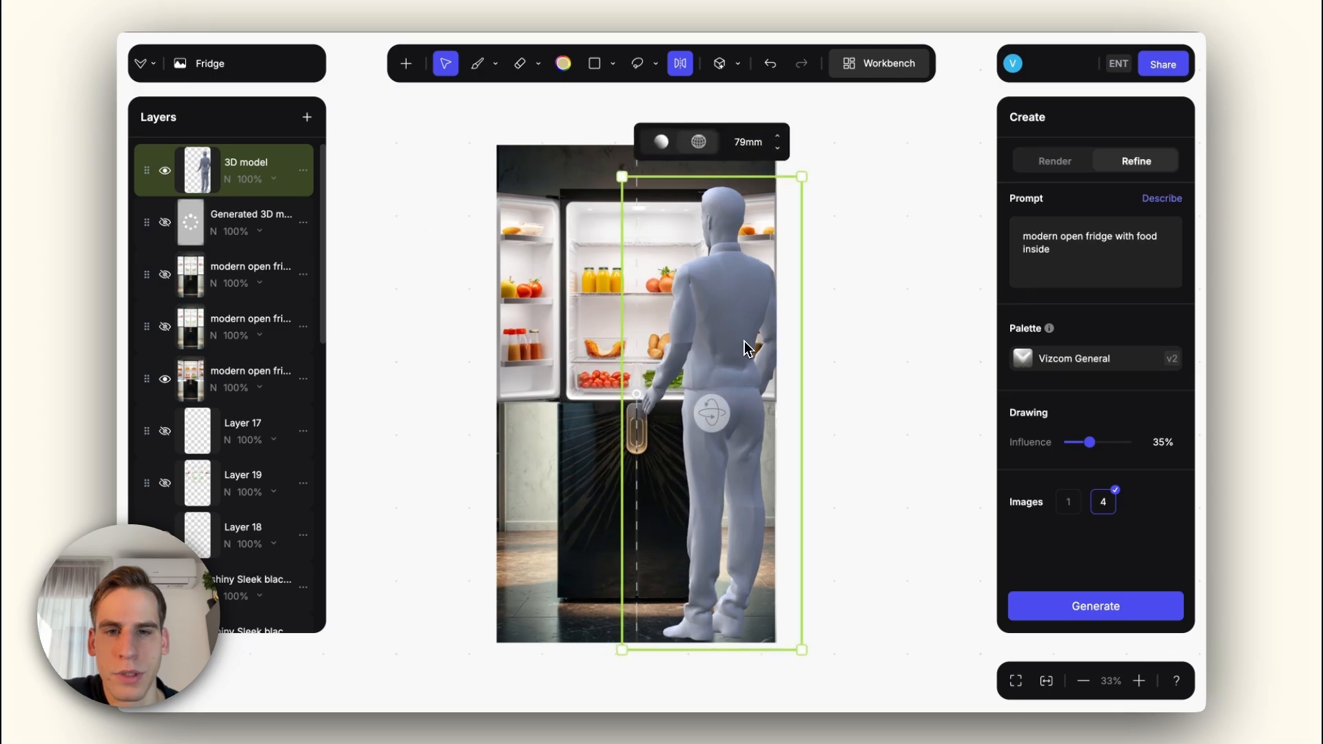
drag(756, 295, 774, 304)
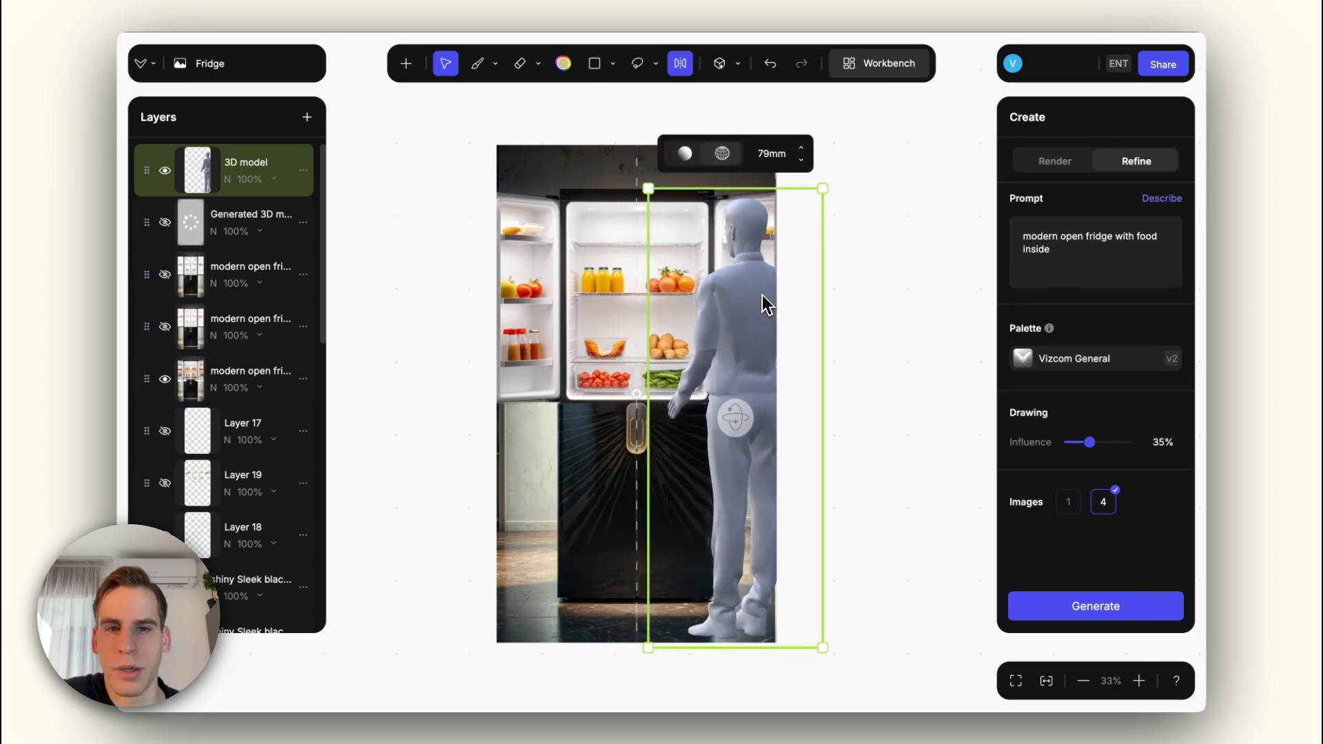
drag(755, 297, 760, 296)
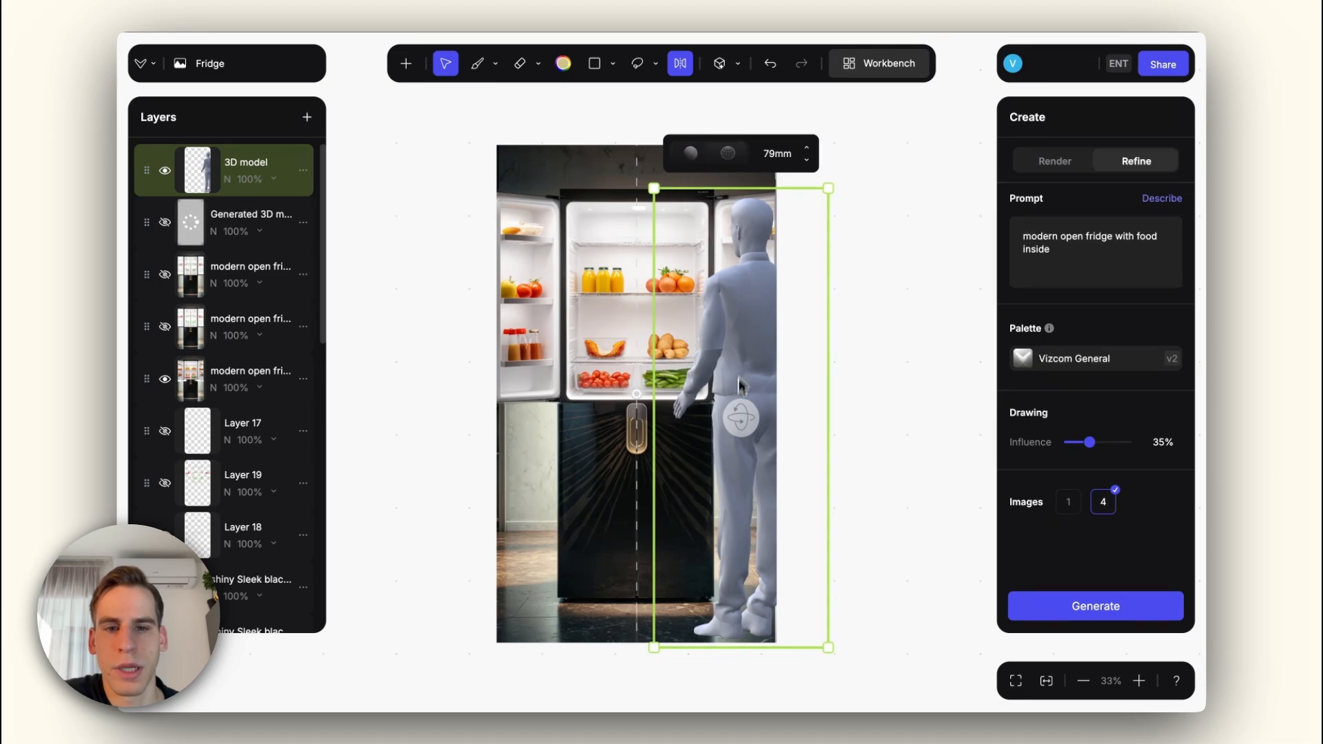
mouse_move(739, 416)
mouse_down()
mouse_move(771, 416)
mouse_move(724, 429)
mouse_up()
Step: Select the area around the human figure beside the fridge, including its outstretched hand and feet
key(l)
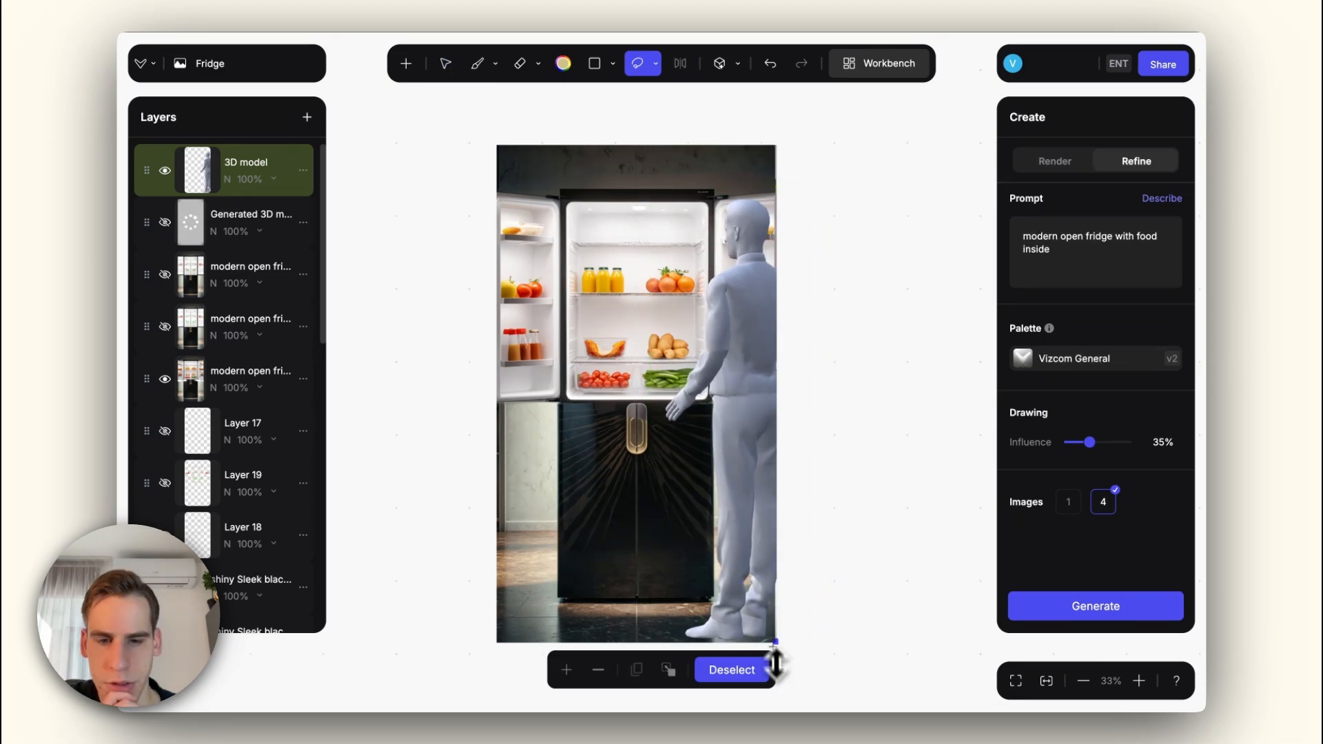
click(655, 63)
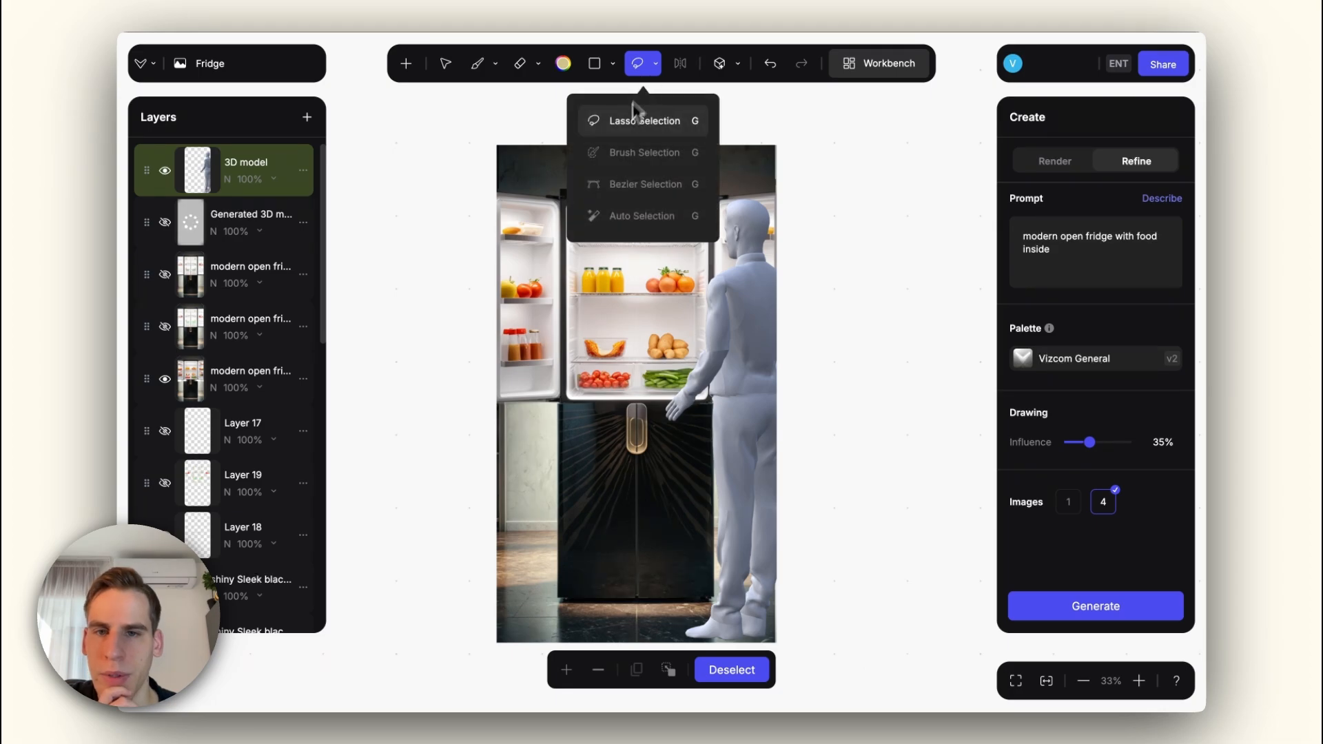
click(624, 217)
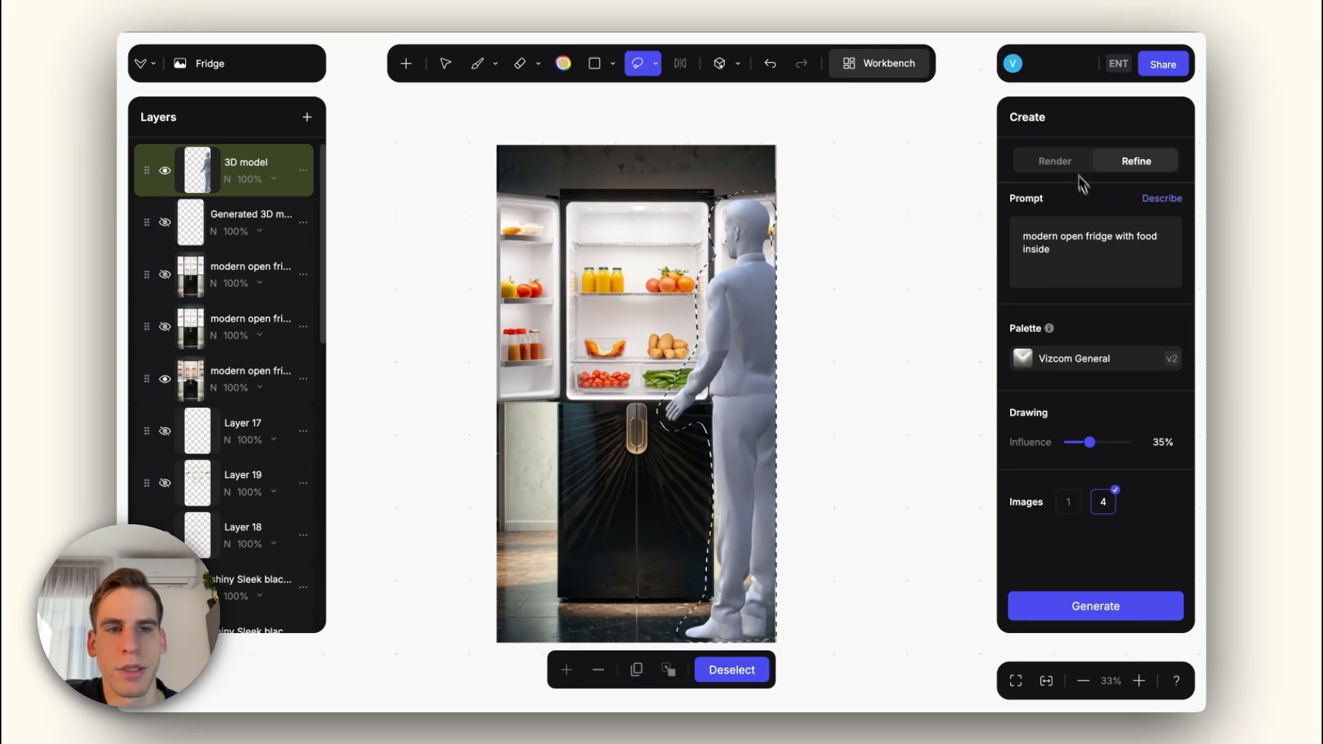
Step: Render the selected figure with the prompt "guy is standing in front of the fridge" and the drawing influence at 100%
click(1056, 162)
click(1060, 252)
key(ctrl+a)
text(guy is stand)
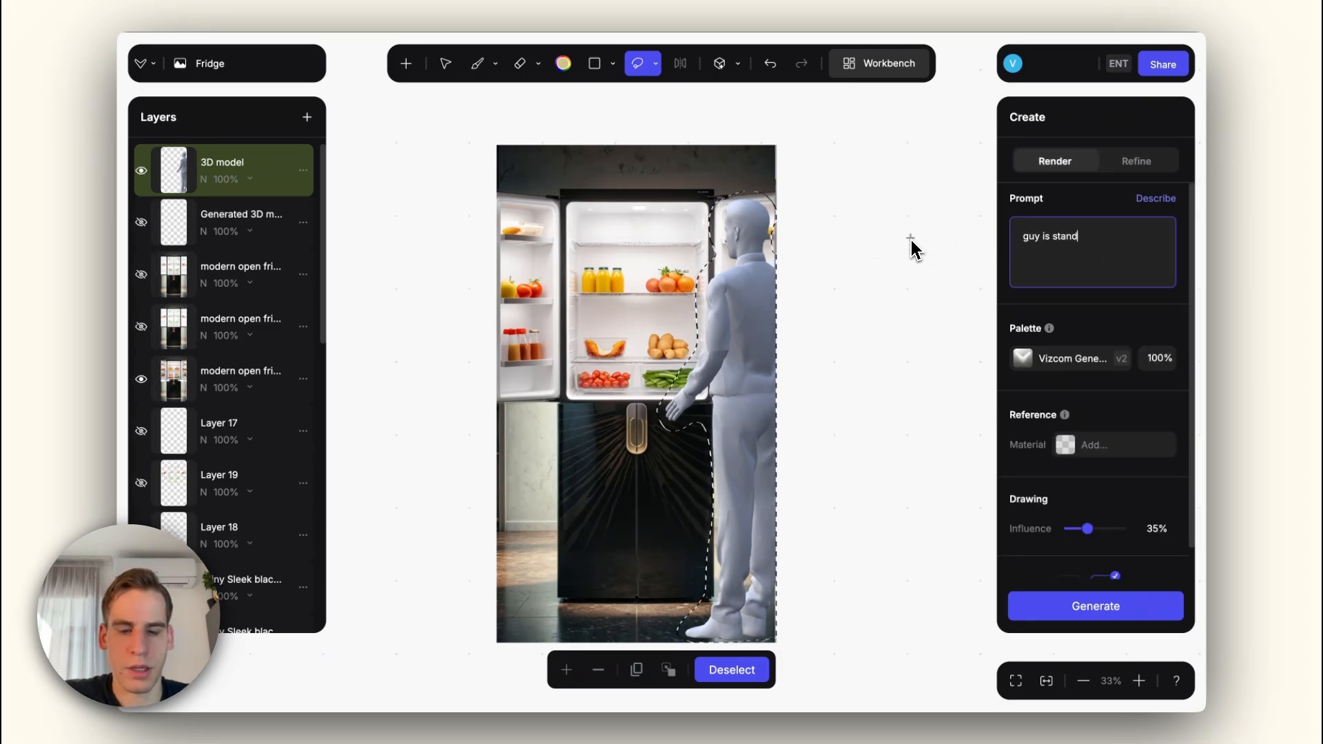
text(ing in fron)
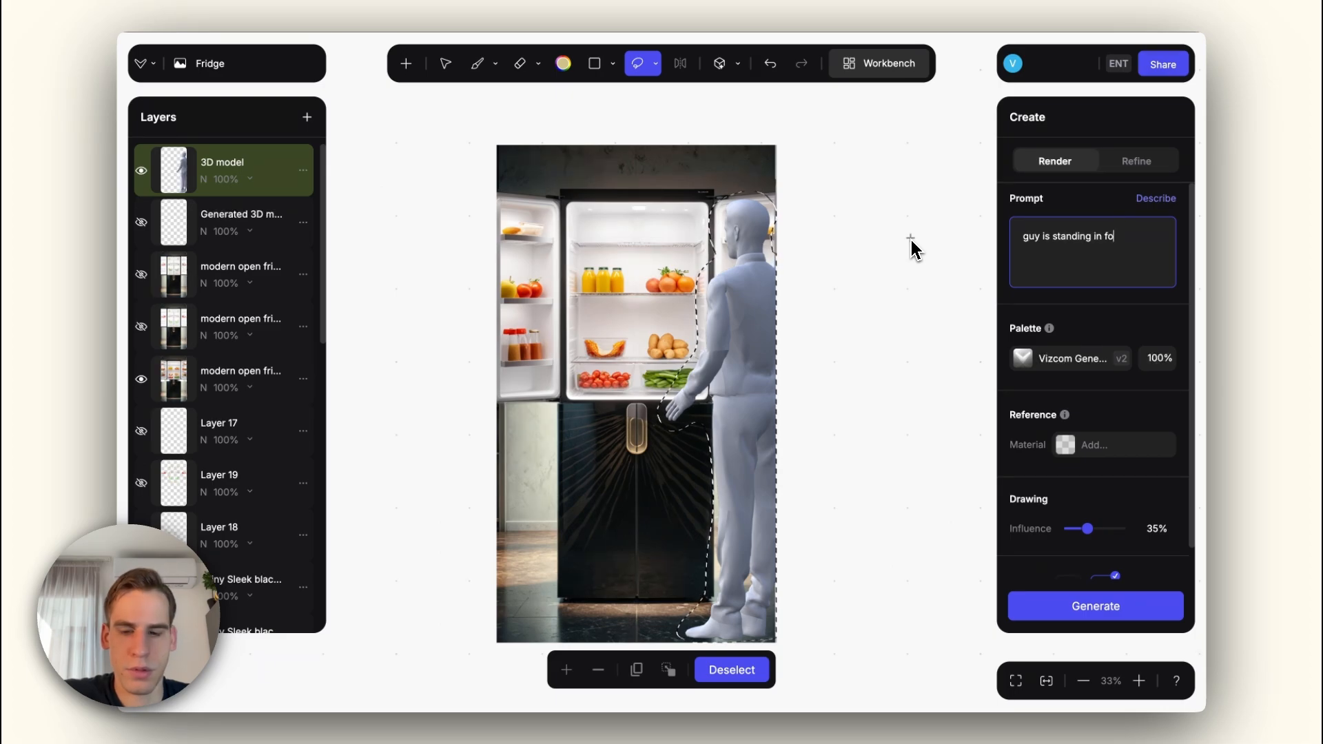
text(t of the fridge)
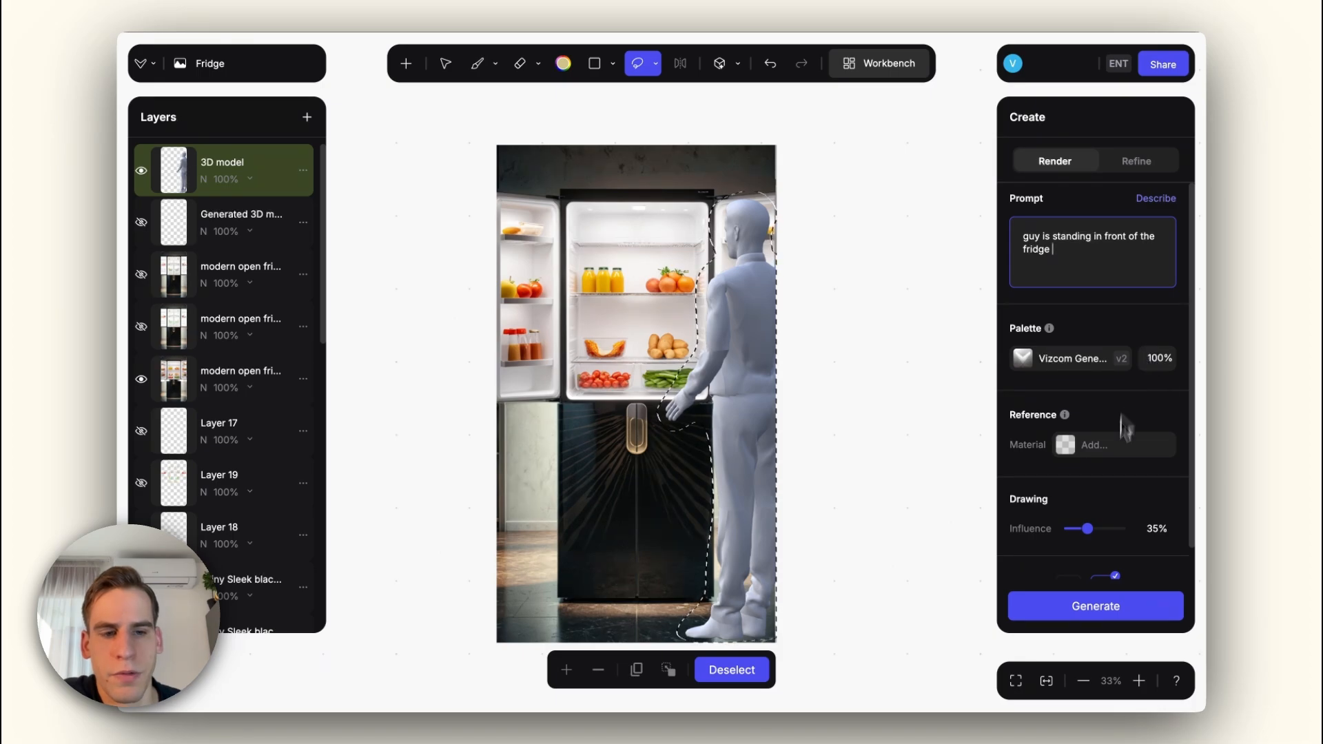
drag(1107, 540, 1128, 538)
click(1106, 608)
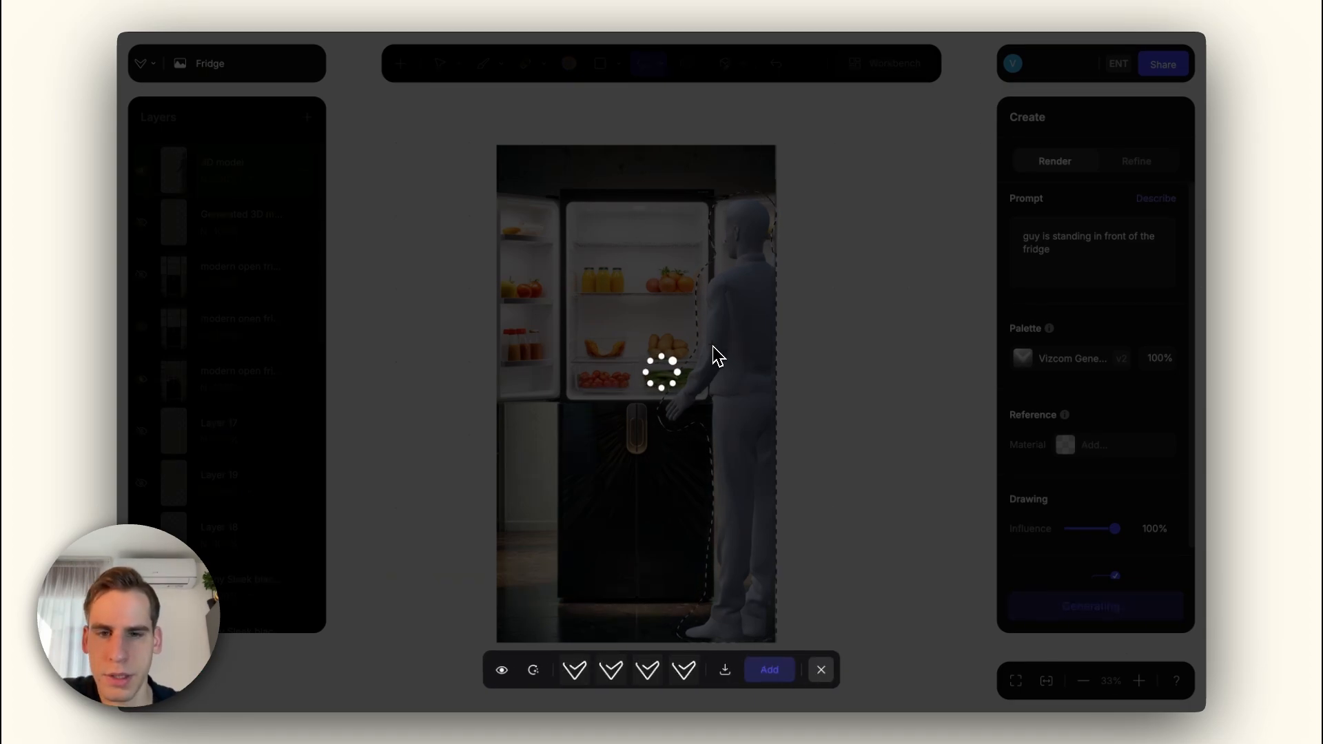
scroll(739, 307, up, 3)
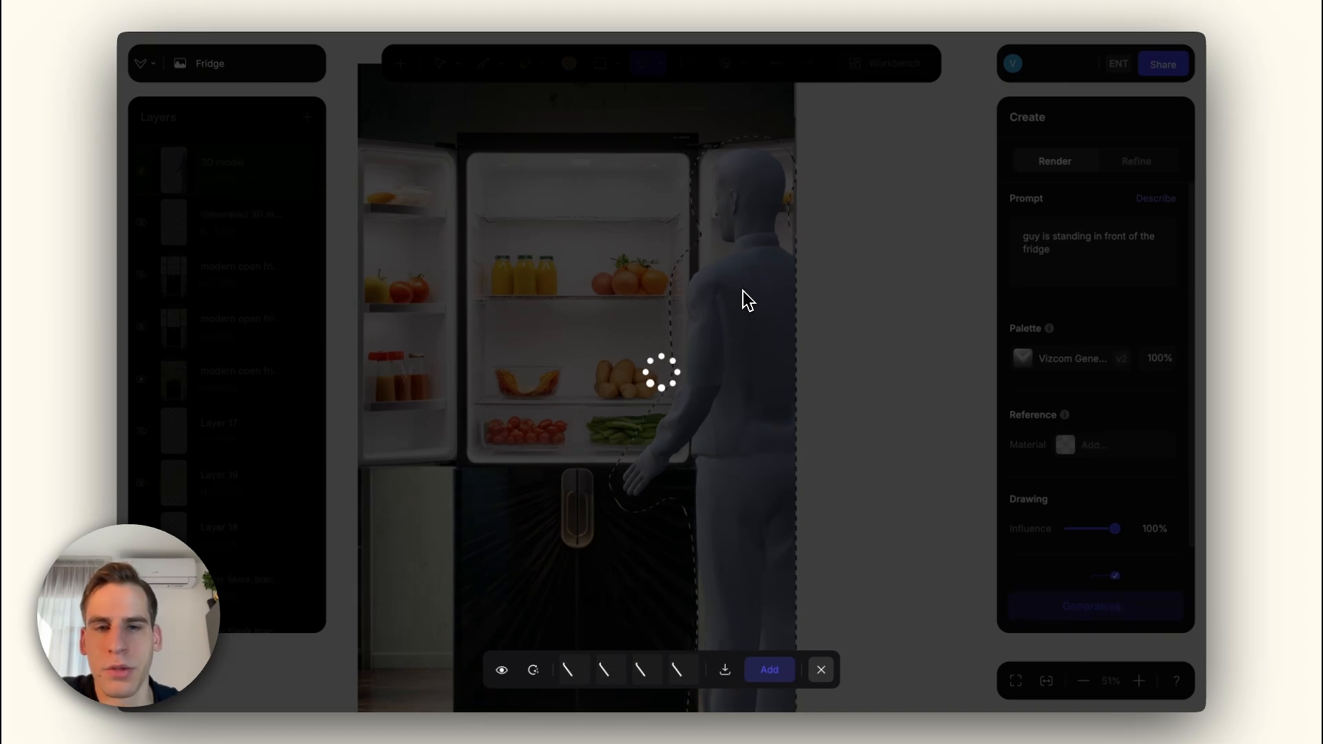
scroll(871, 473, down, 3)
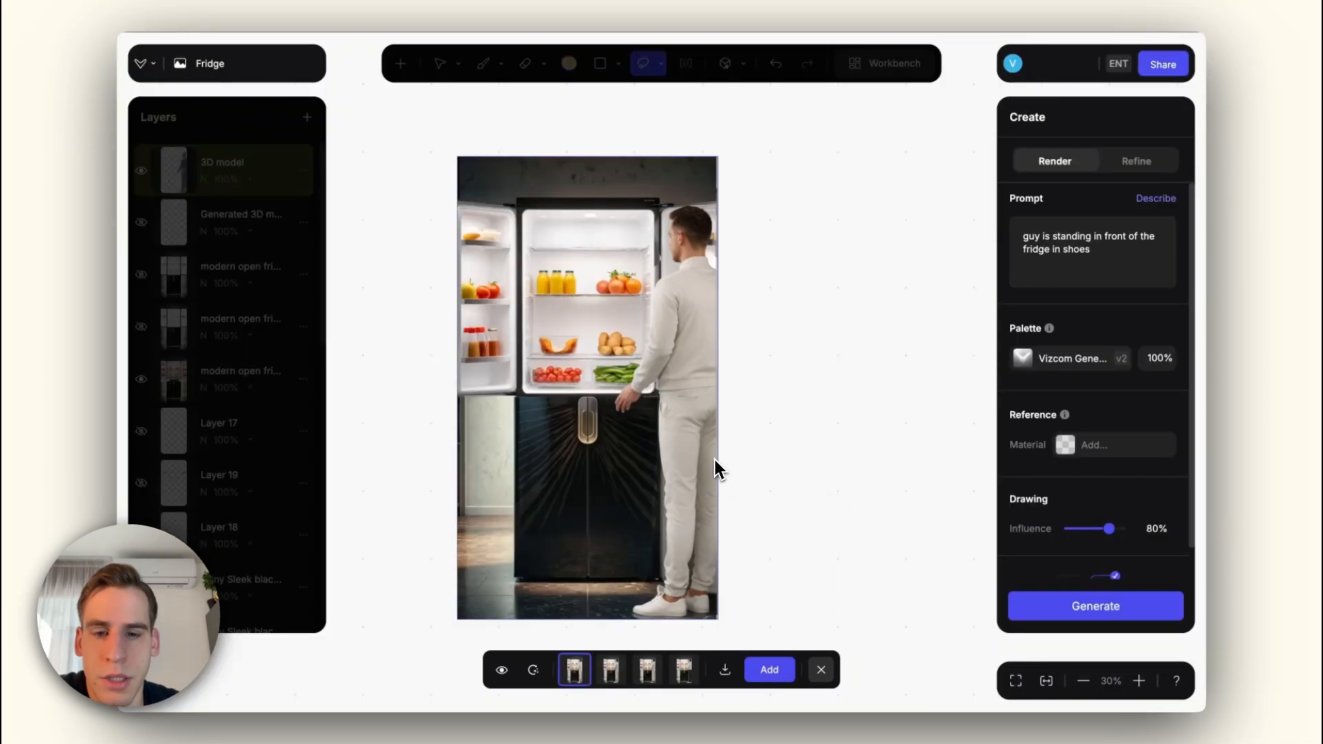
Step: Compare the generated men, add the variant with the light sweater and dark trousers as a layer, and open the export options
key(Right)
key(Right)
key(Right)
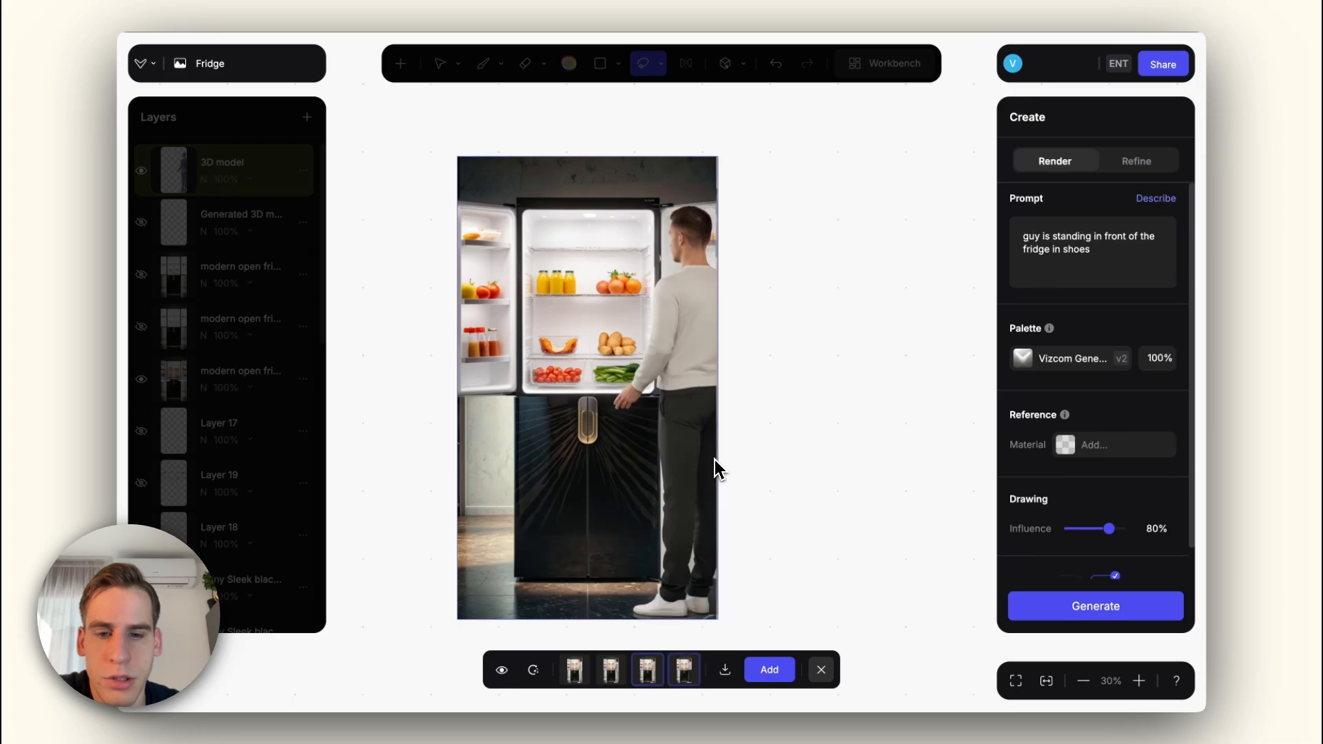
click(769, 670)
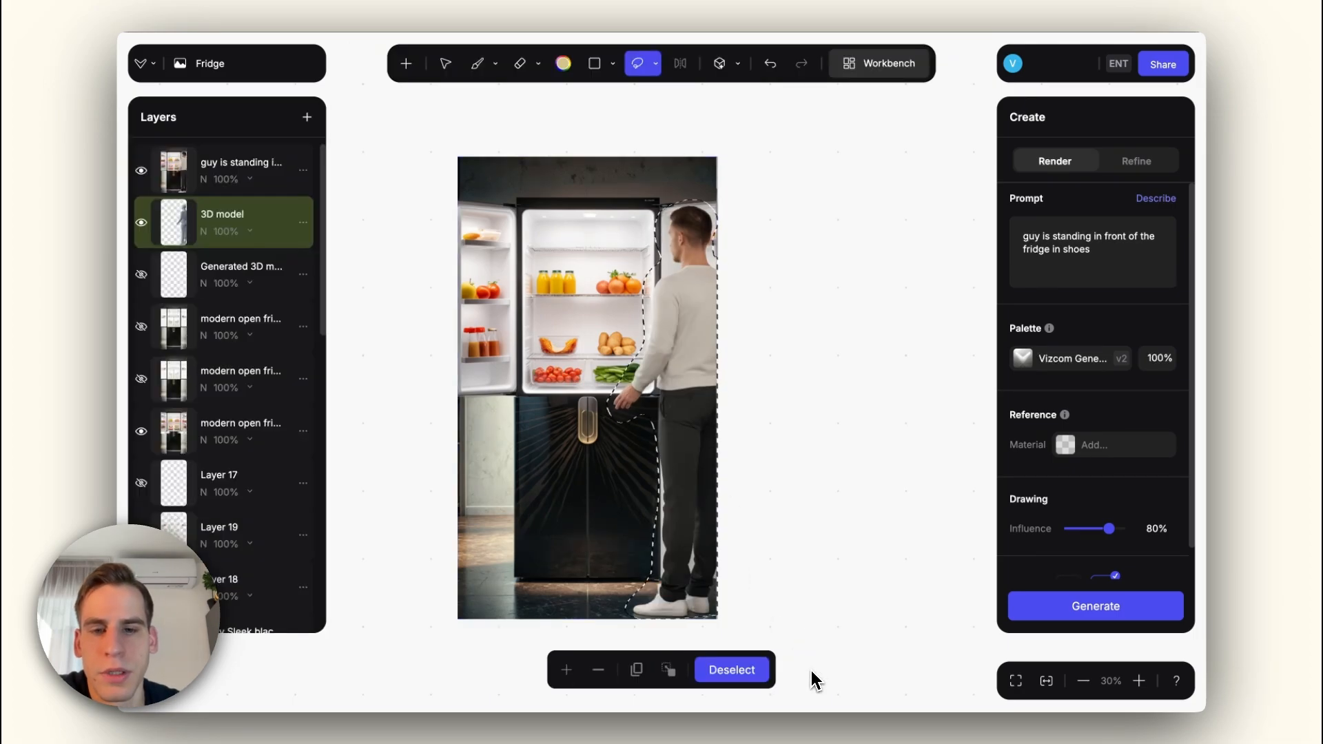
click(1164, 65)
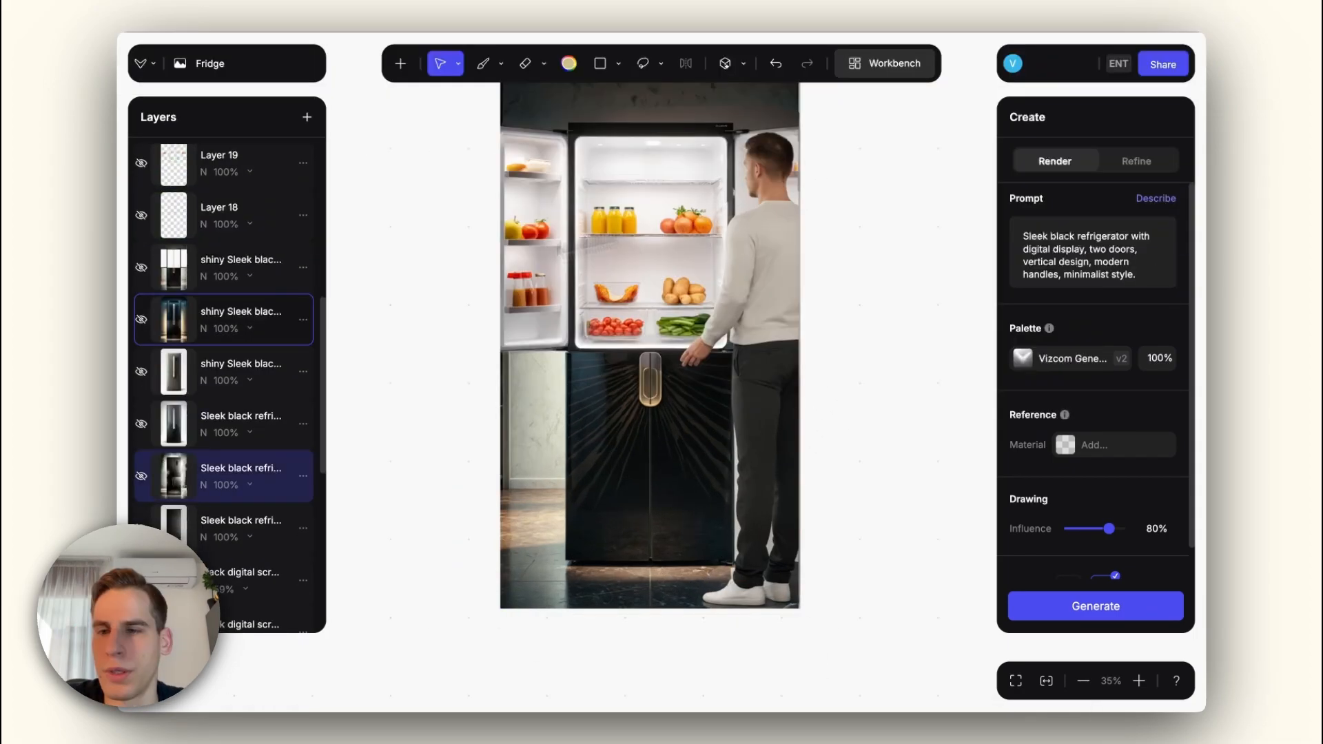
Step: Change the layer visibility to show only the closed black fridge on the plain light background, and open the material reference
alt+click(142, 320)
scroll(142, 320, up, 1)
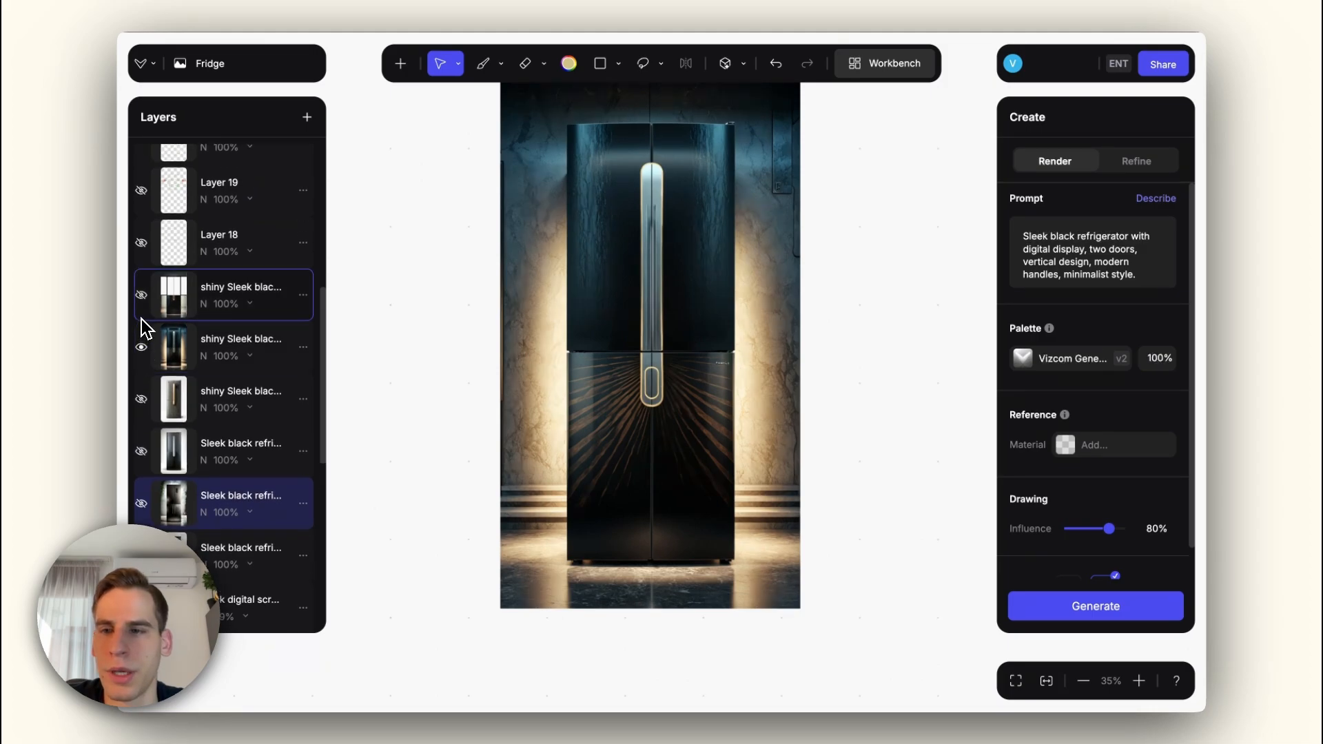
alt+click(142, 294)
scroll(143, 297, down, 2)
alt+click(141, 356)
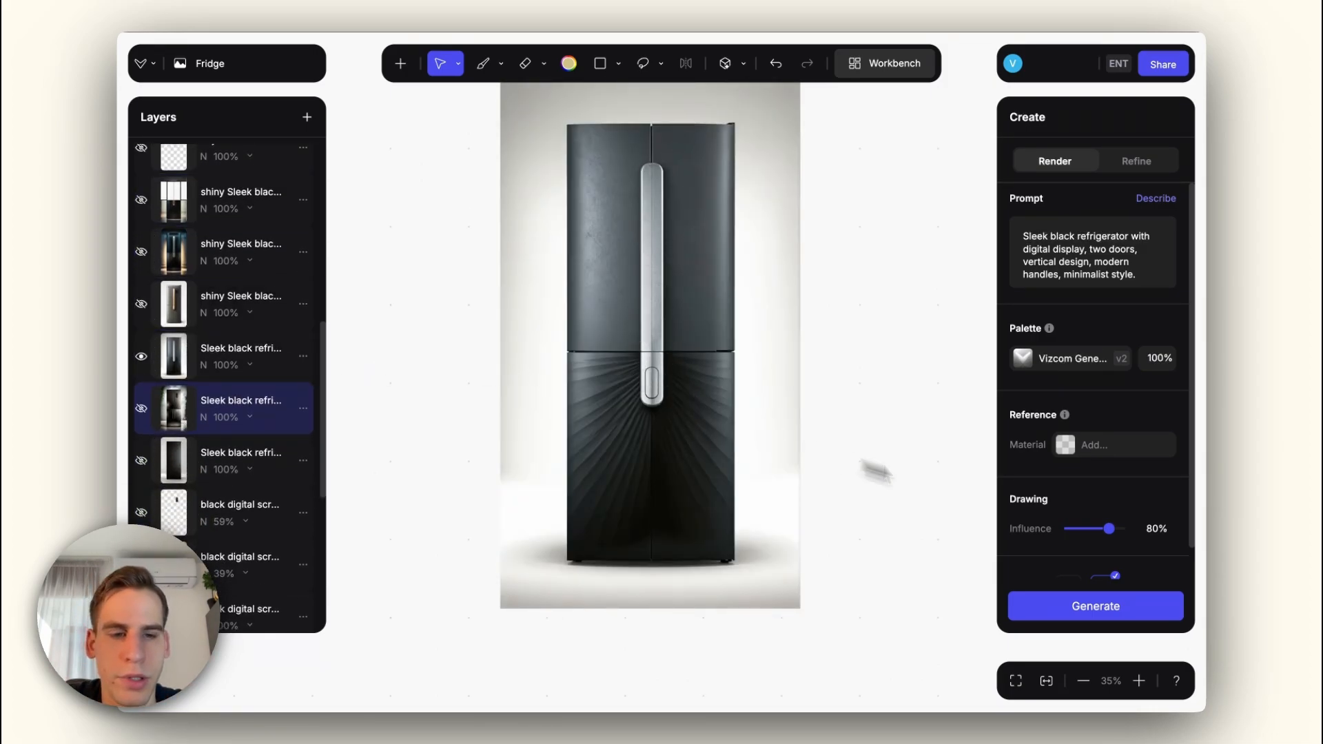
click(1065, 446)
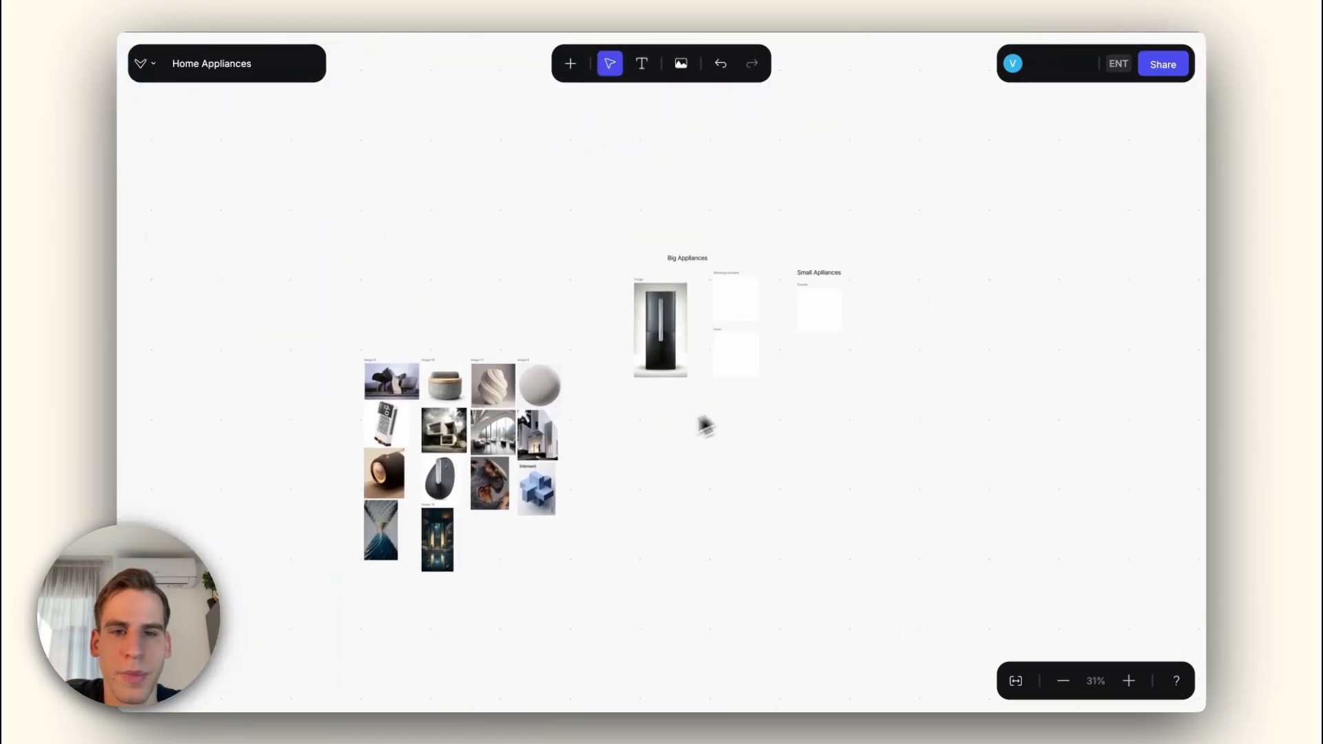
Step: Reopen the Fridge drawing from the workbench, show the "guy is standing" render layer, and return to the workbench
scroll(739, 297, up, 3)
double_click(642, 360)
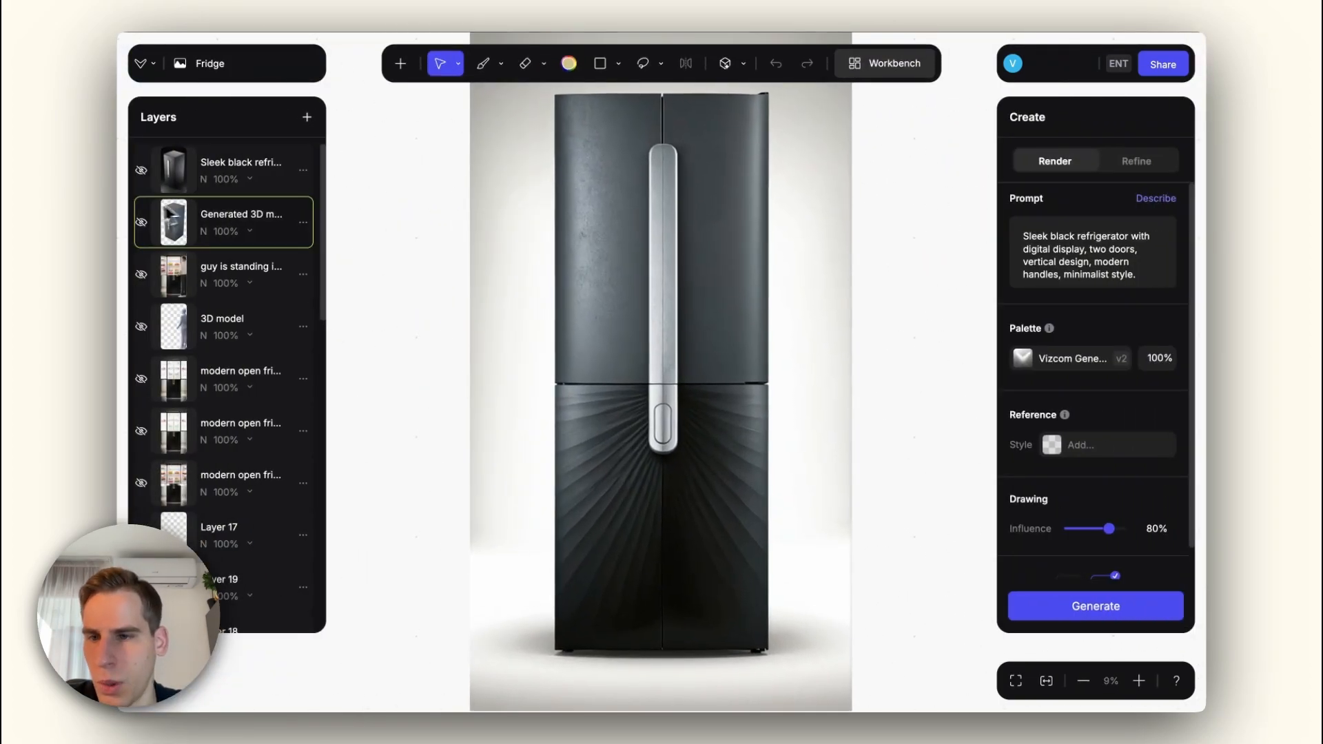
click(141, 274)
double_click(357, 297)
scroll(779, 314, up, 7)
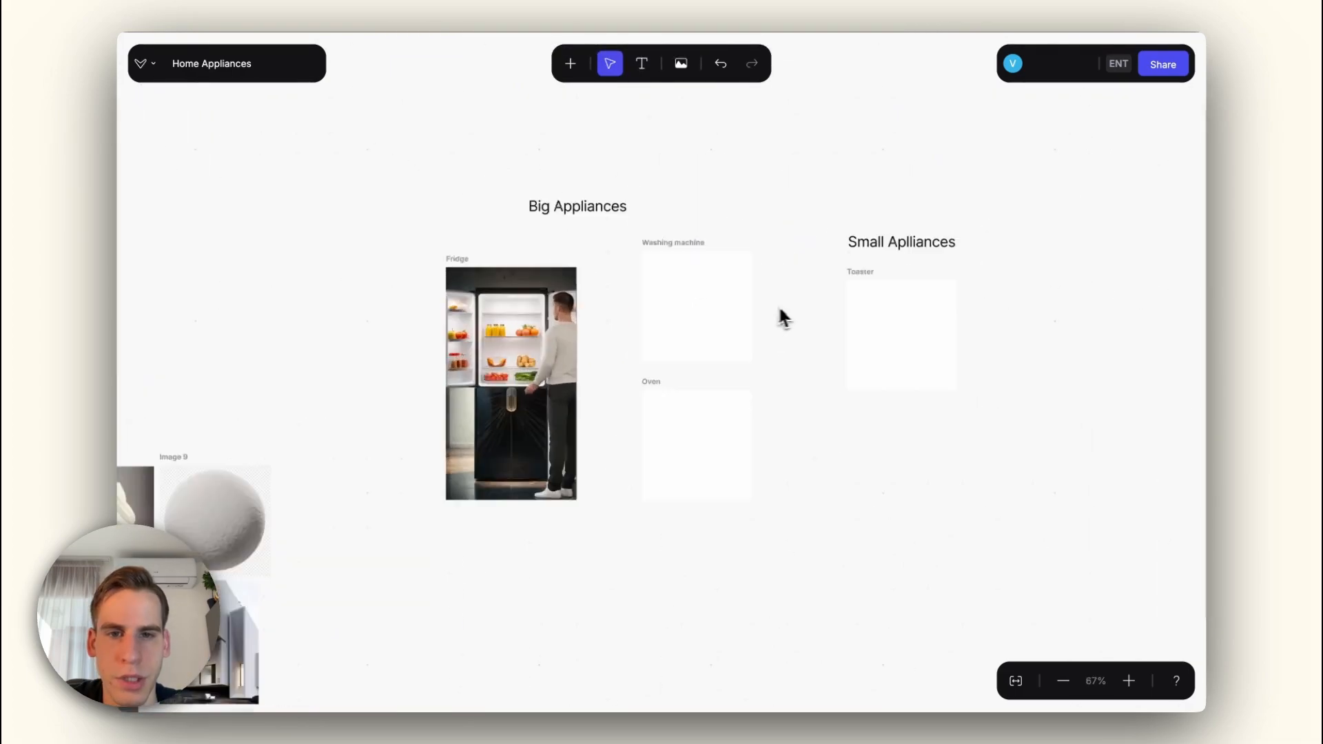
Step: Open the empty Washing machine drawing and sketch the first straight outlines of the machine body with the brush and mirror symmetry
double_click(655, 262)
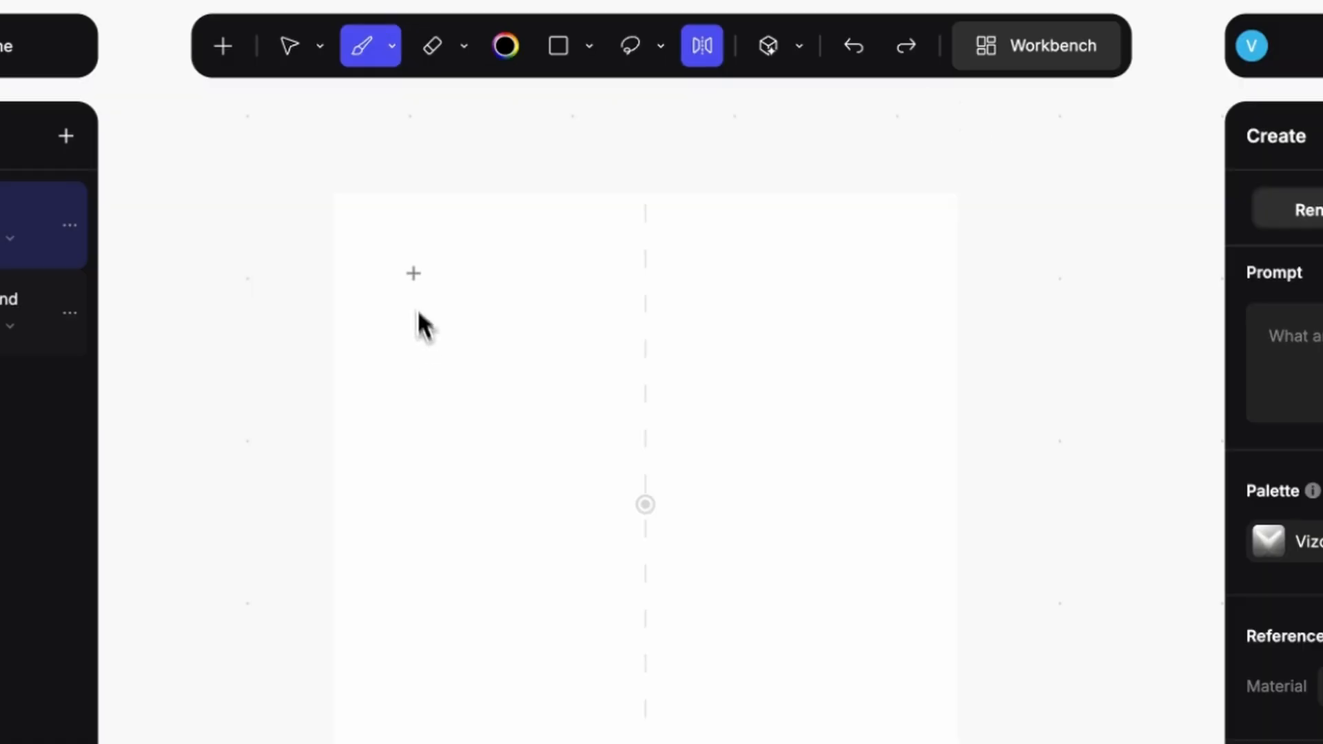
drag(414, 274, 414, 743)
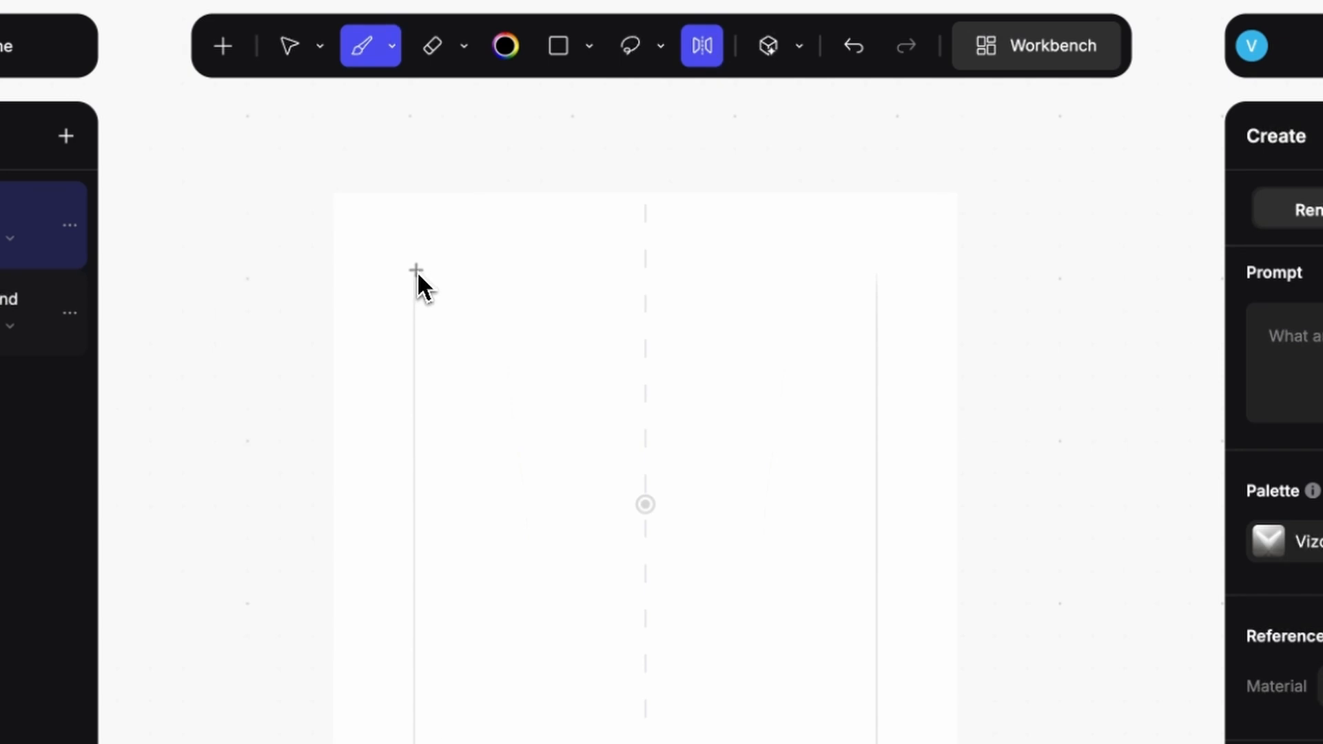
key(ctrl+z)
drag(415, 246, 646, 246)
mouse_move(414, 306)
mouse_down()
mouse_move(646, 305)
mouse_move(437, 319)
mouse_up()
key(ctrl+z)
drag(438, 318, 646, 318)
drag(434, 319, 435, 714)
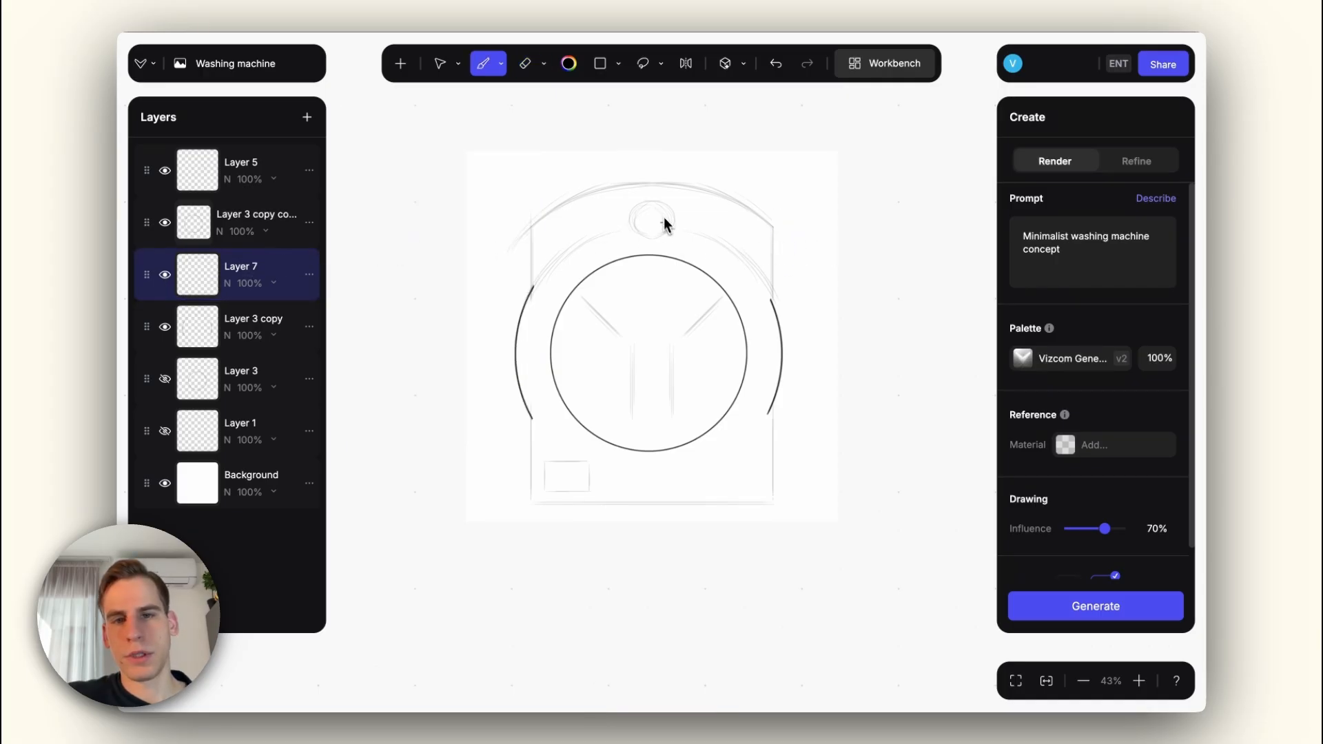
Step: Sketch the small feet under the washing machine and render it as "Minimalist washing machine concept" at 70% drawing influence
key(ctrl+z)
drag(745, 511, 767, 511)
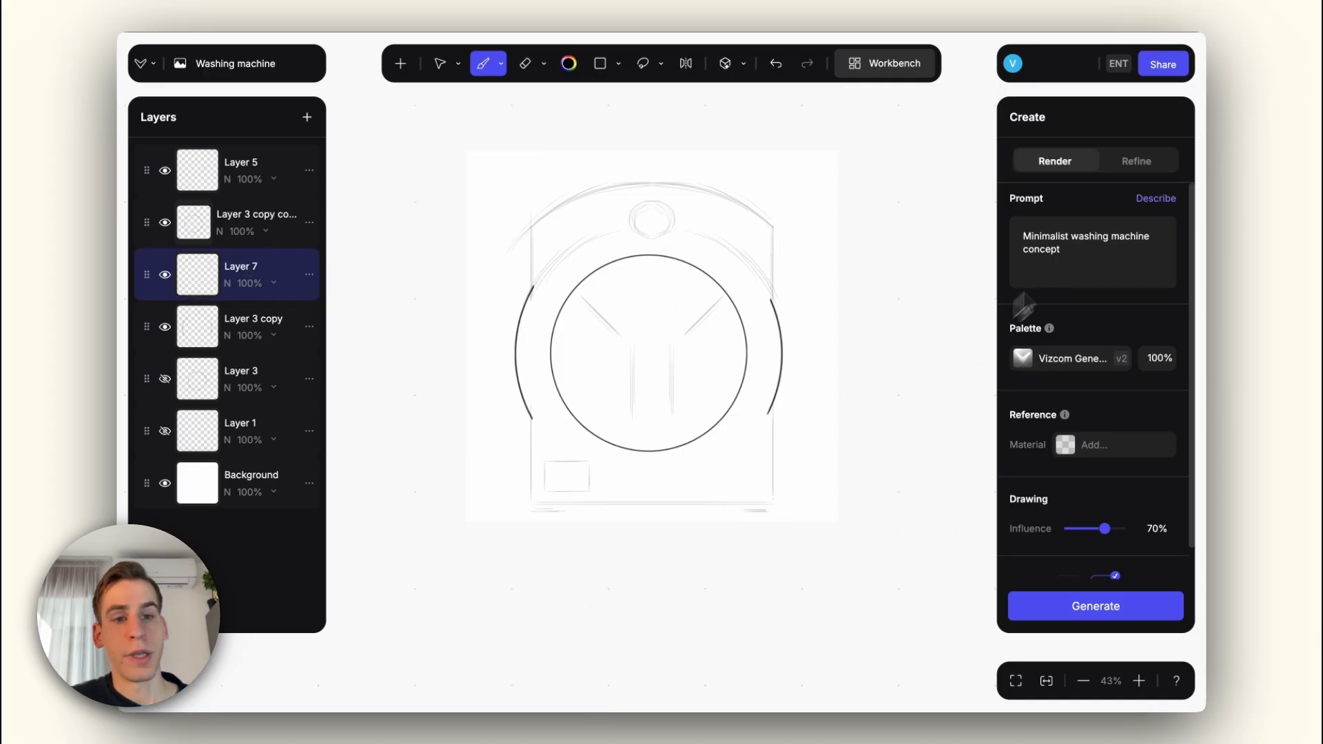
click(1131, 606)
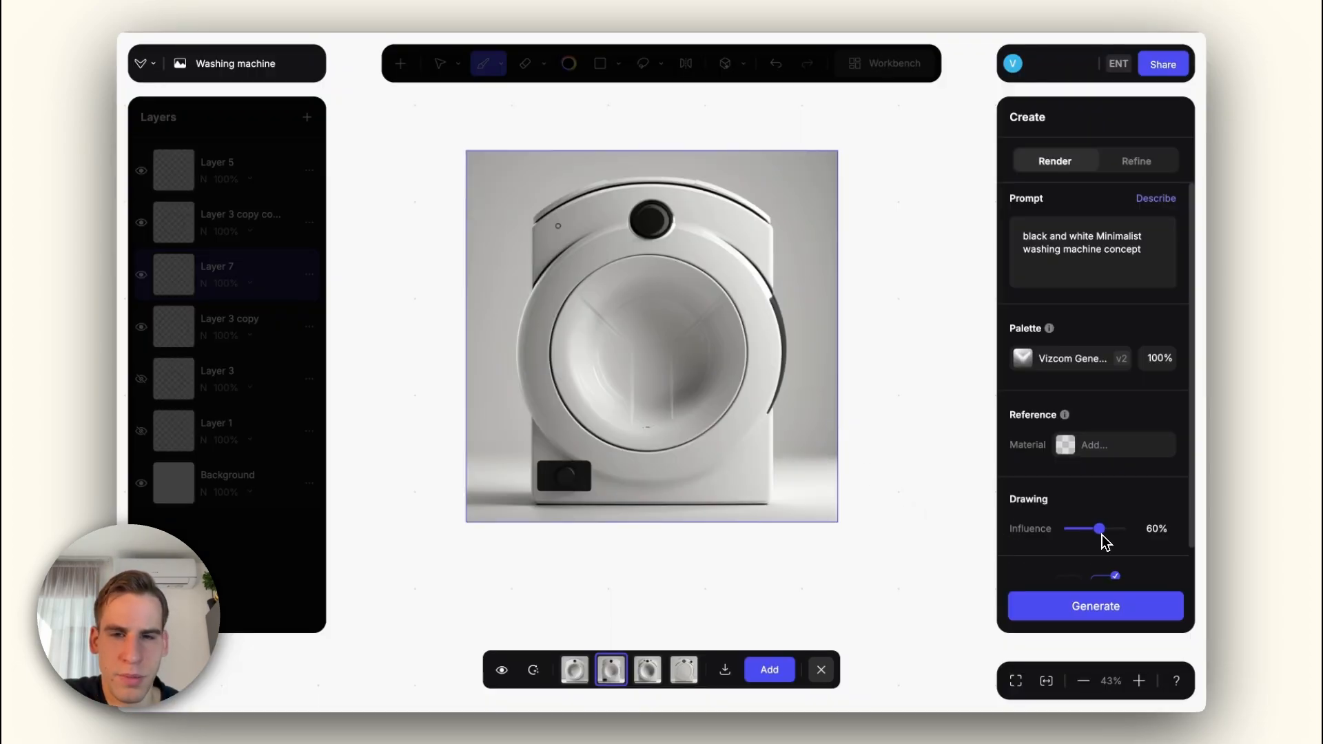
Step: Render the sketch as "black and white Minimalist washing machine concept" at 60% influence and add the variant with the all-white door
click(1075, 609)
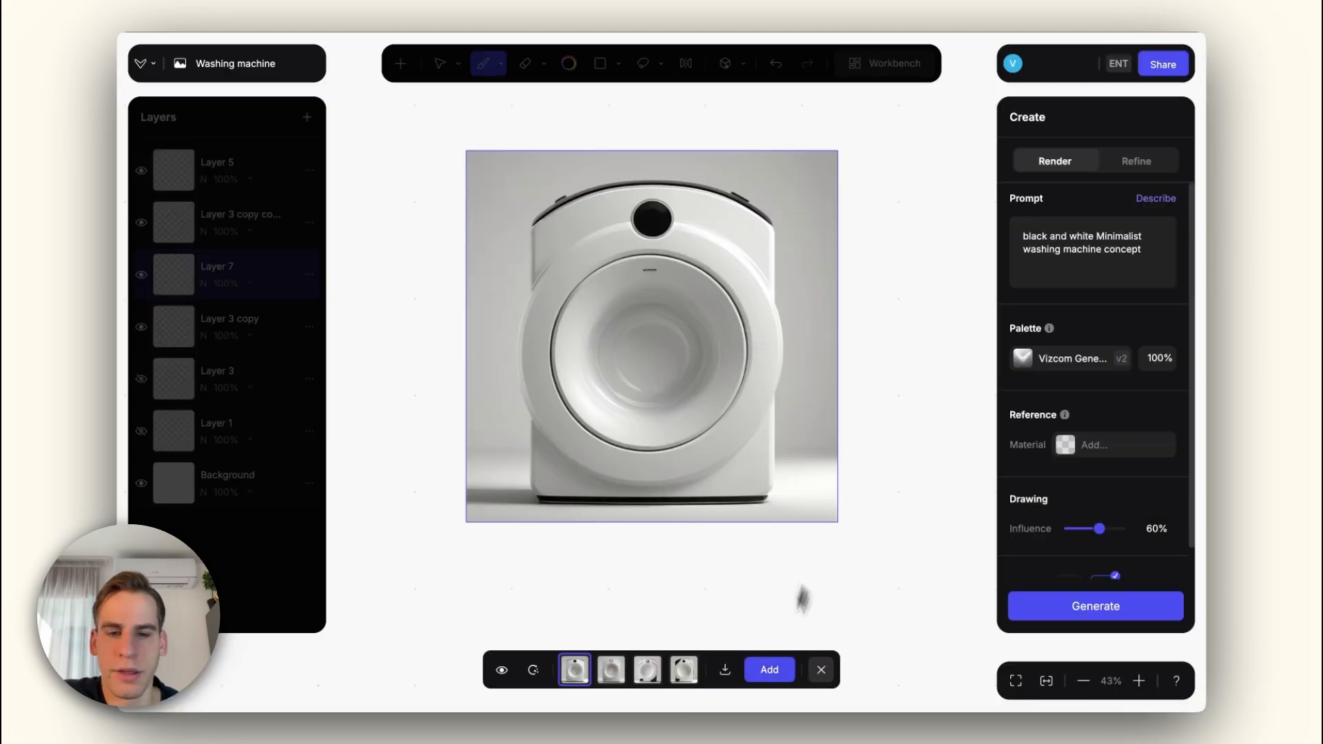
click(771, 678)
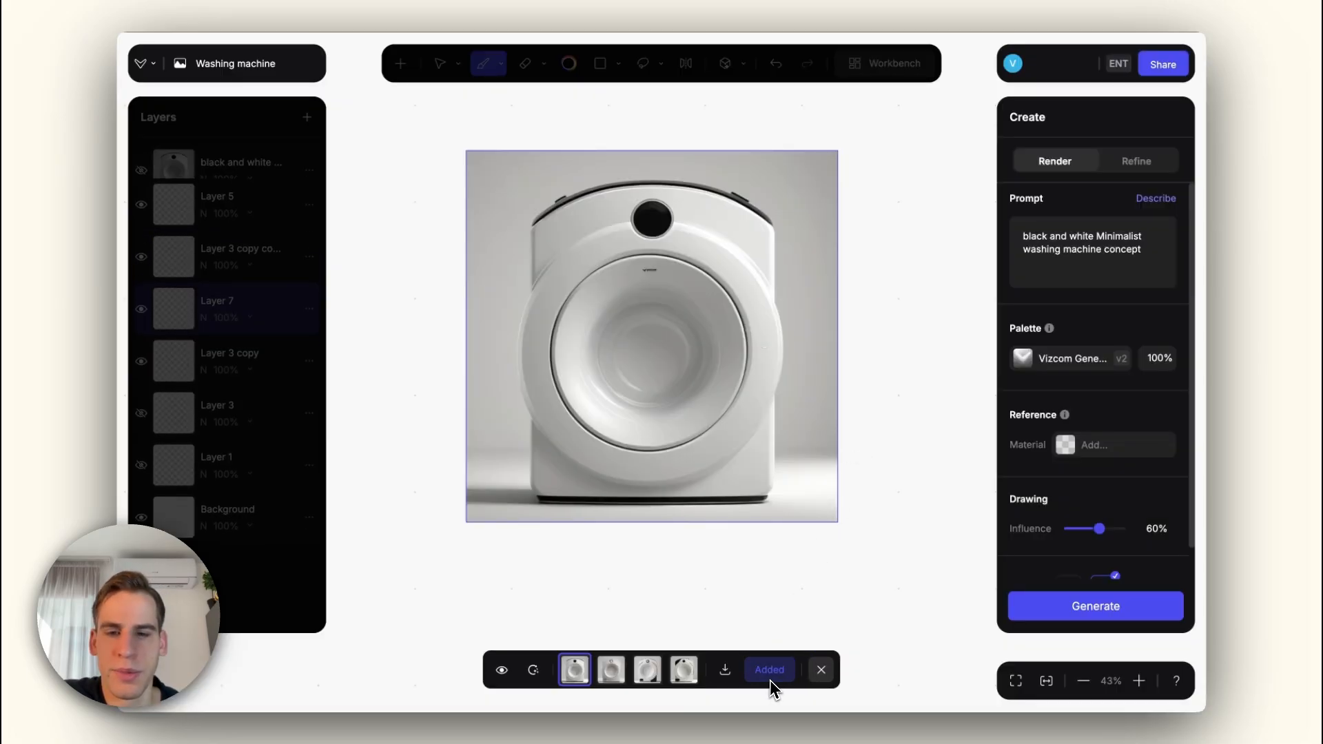
click(822, 672)
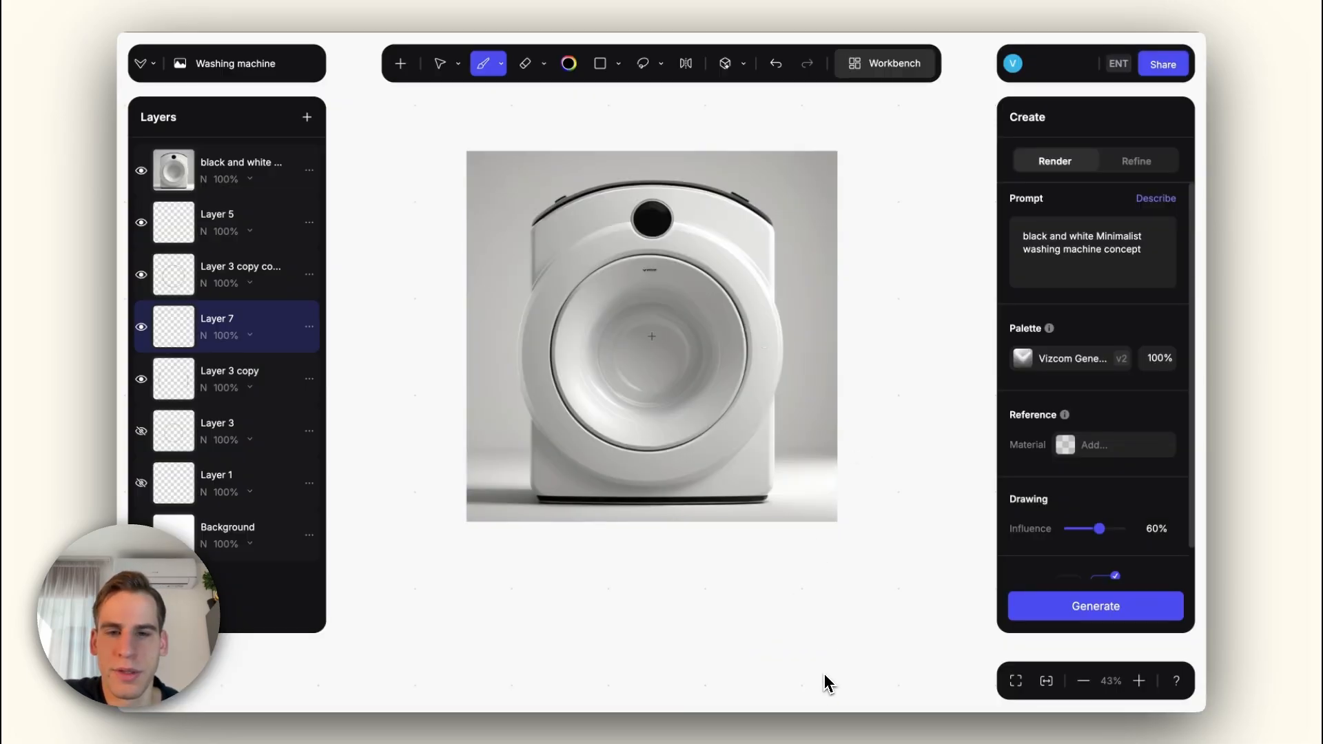
Step: Generate two further render batches, adding the dark glass door variant from the first and the "BST" dial with oval display from the second
click(1069, 611)
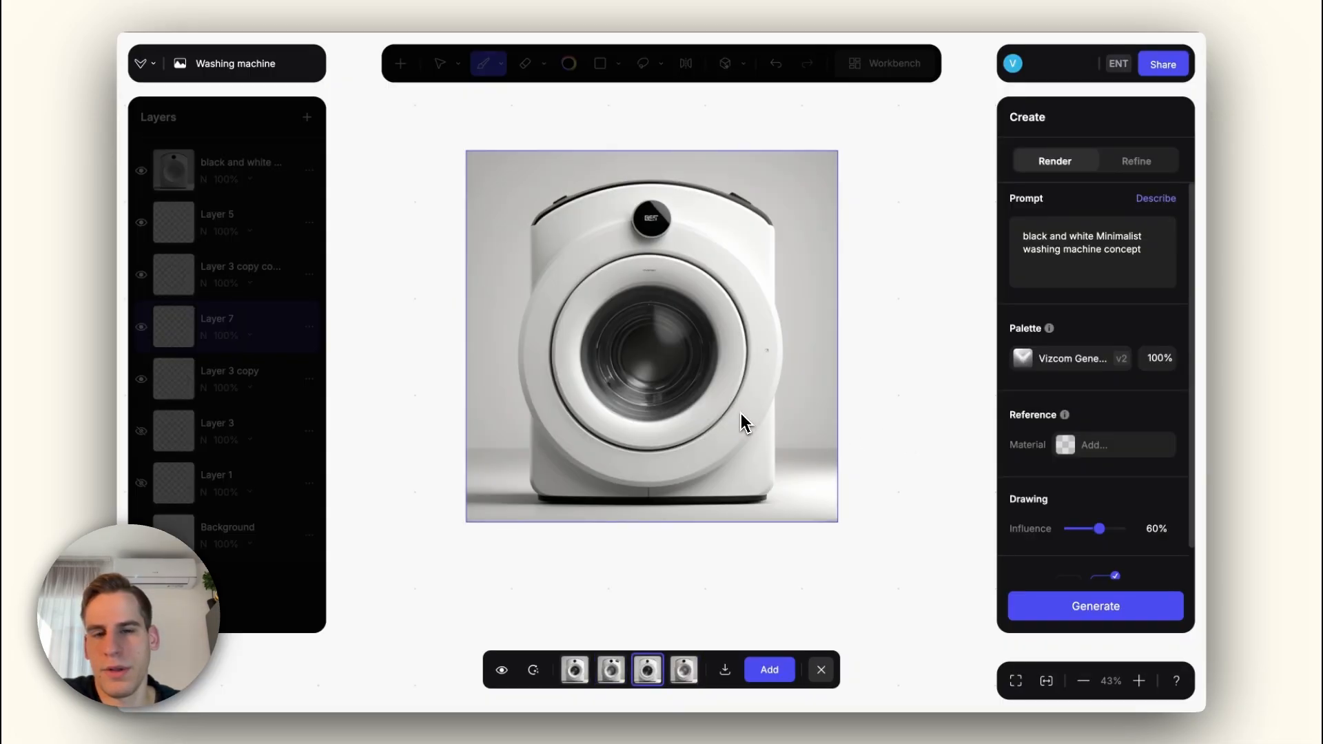
click(782, 672)
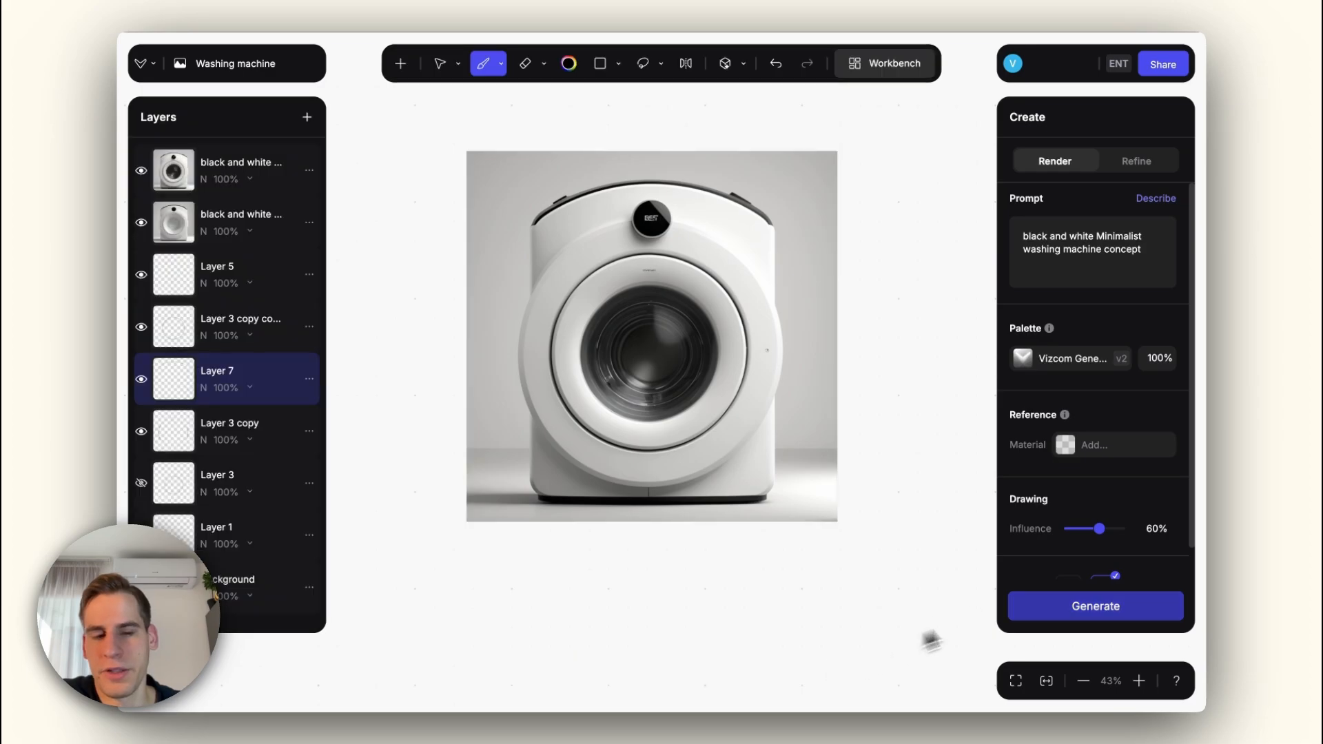
click(1055, 612)
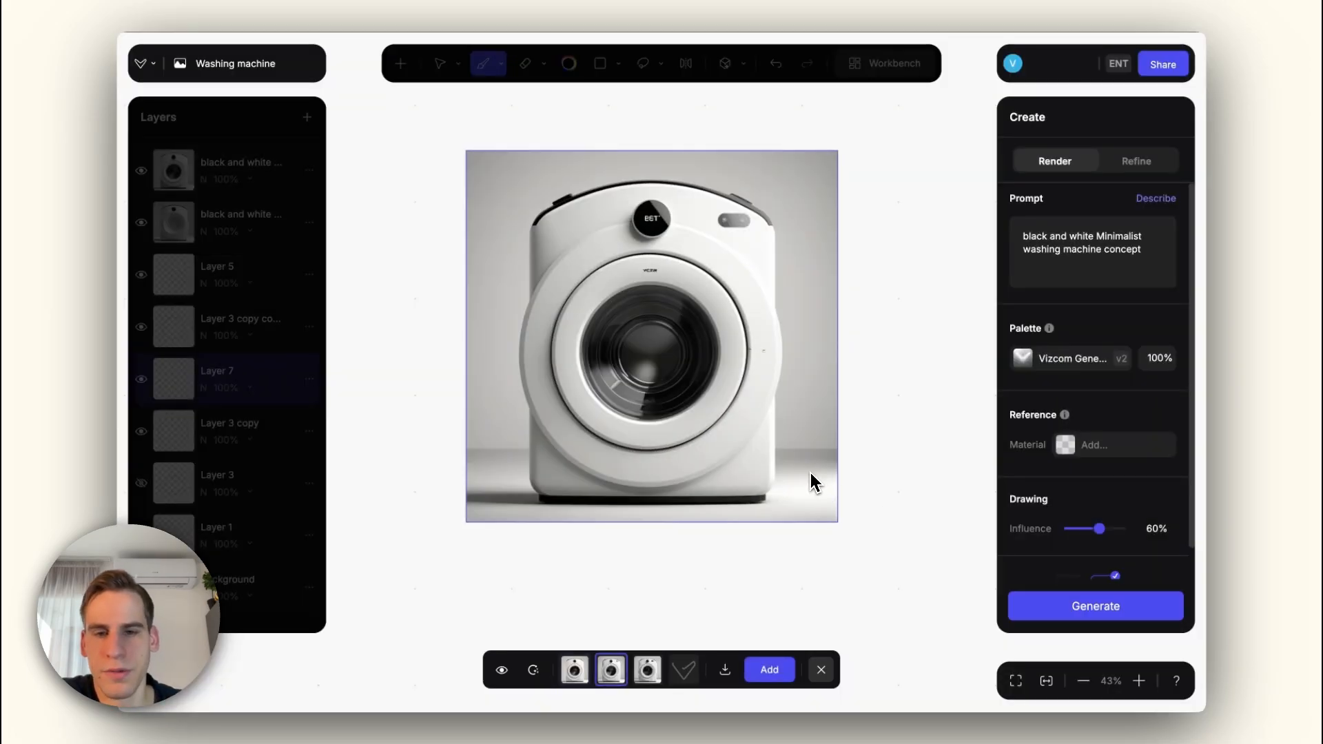
key(Right)
key(Right)
key(Left)
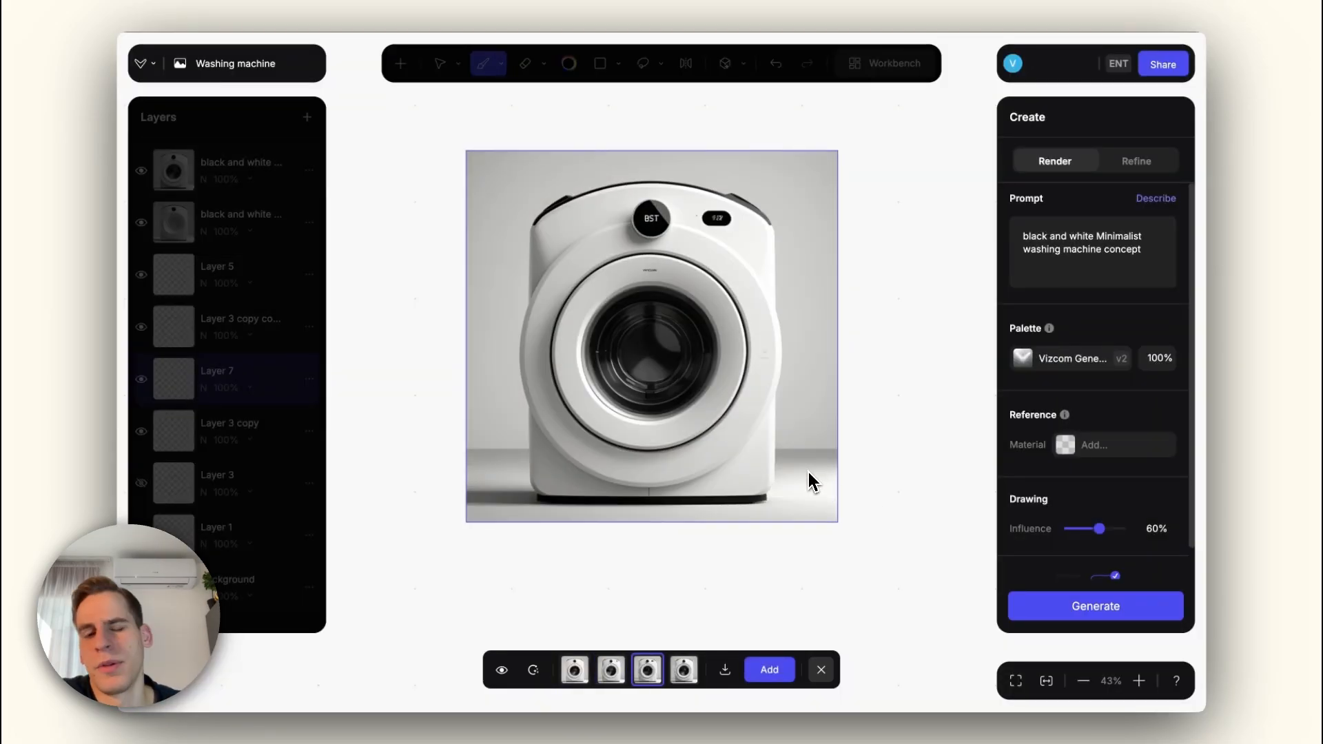
key(Right)
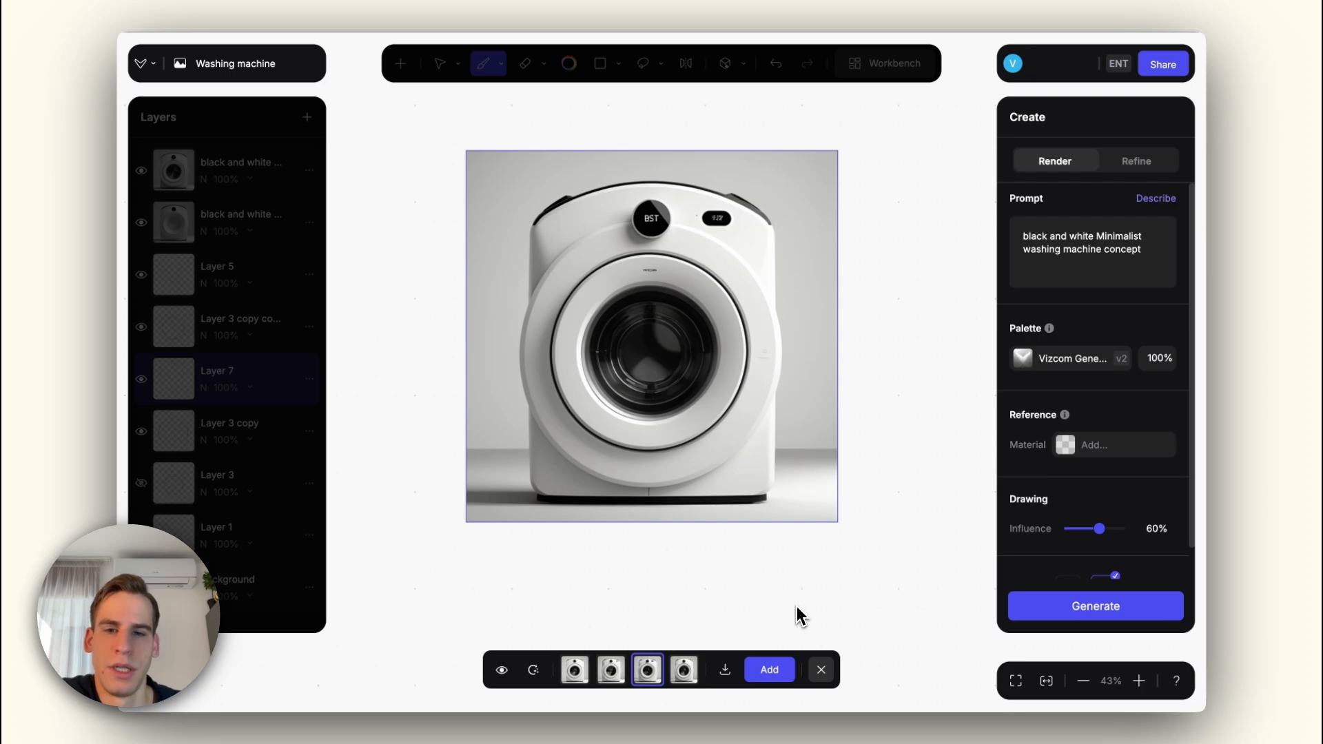
click(769, 670)
Step: Add a new layer and draw a filled black circle with the Ellipse tool over the washing machine's door
click(307, 117)
click(304, 170)
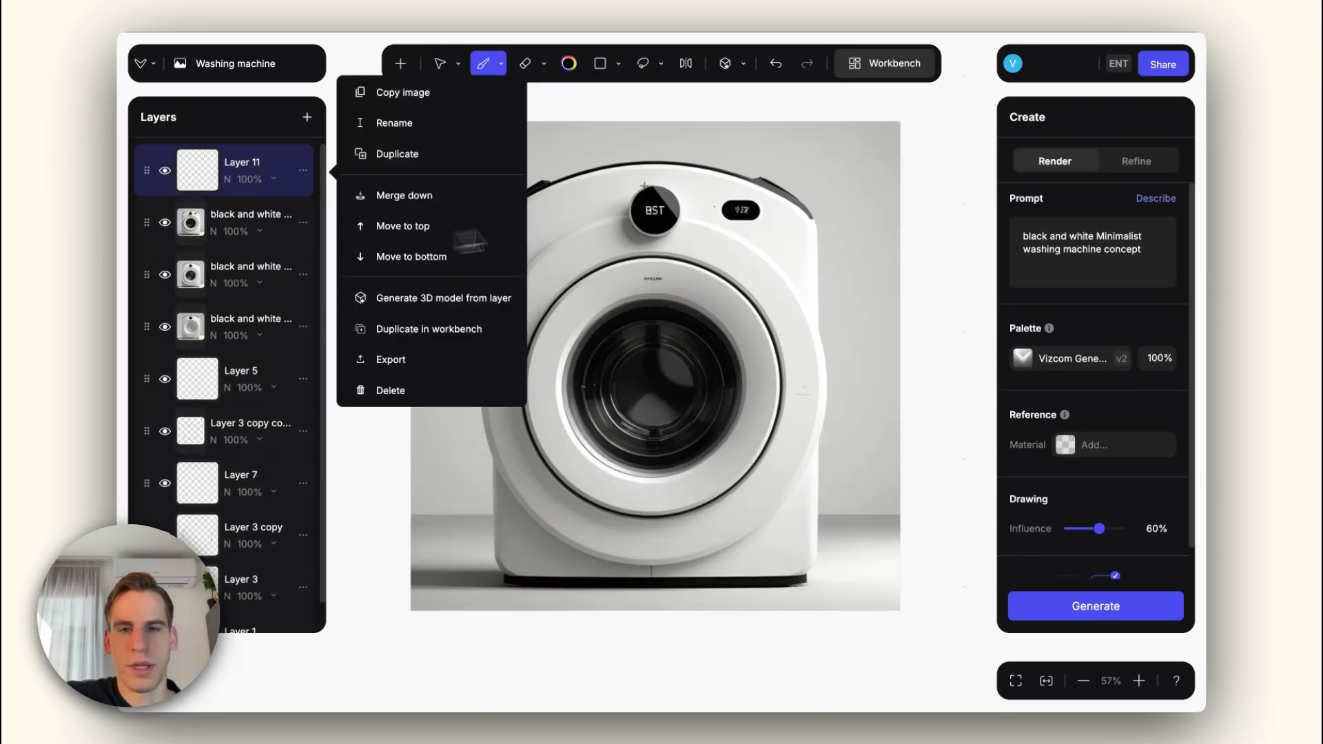
click(601, 64)
click(503, 152)
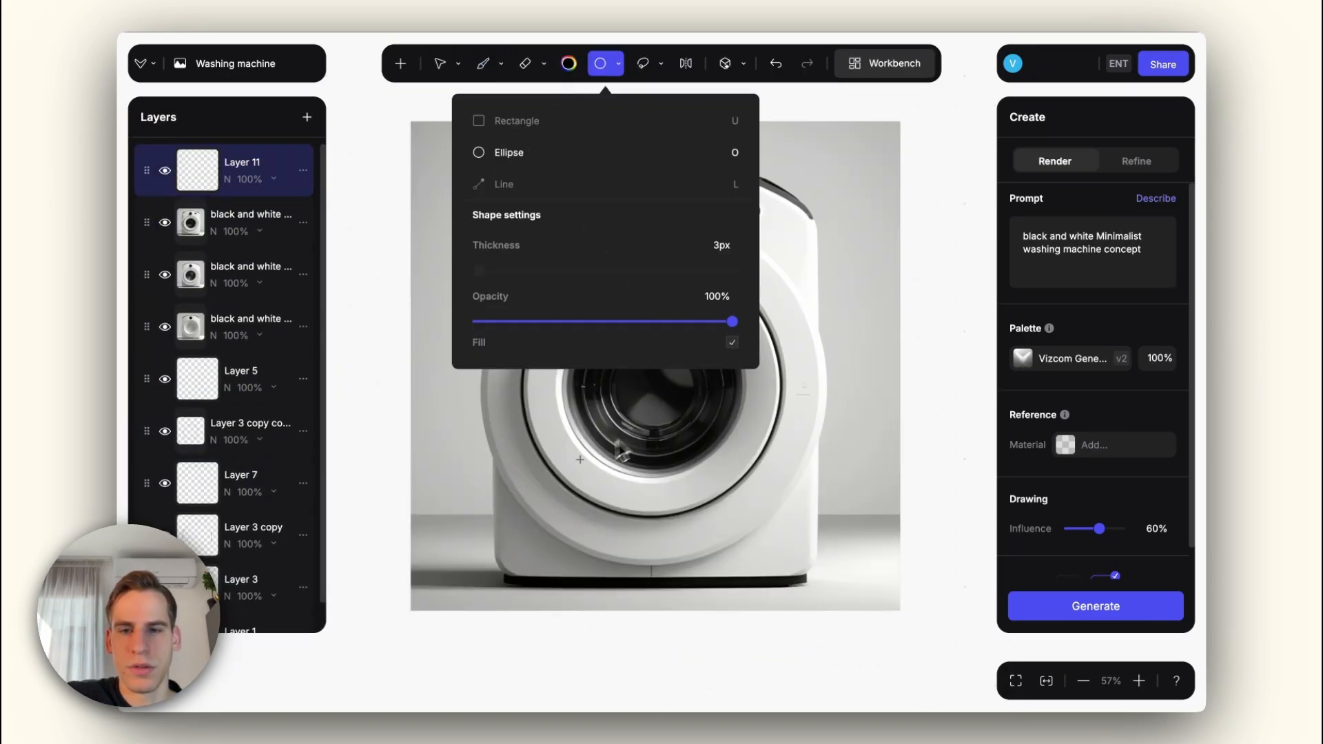
drag(538, 505, 845, 255)
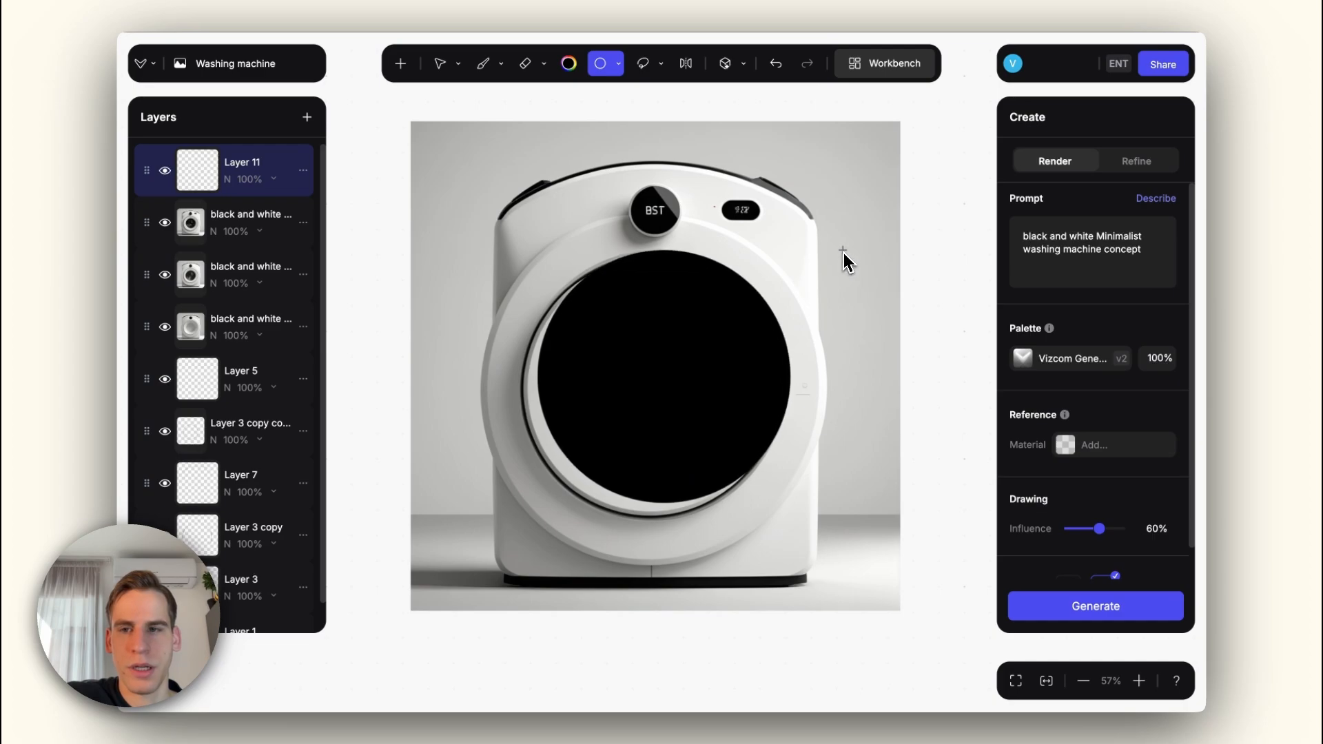
Step: Reduce the black circle layer's opacity to 73% and move and resize the circle to match the washing machine's door ring
click(265, 182)
drag(251, 258, 232, 260)
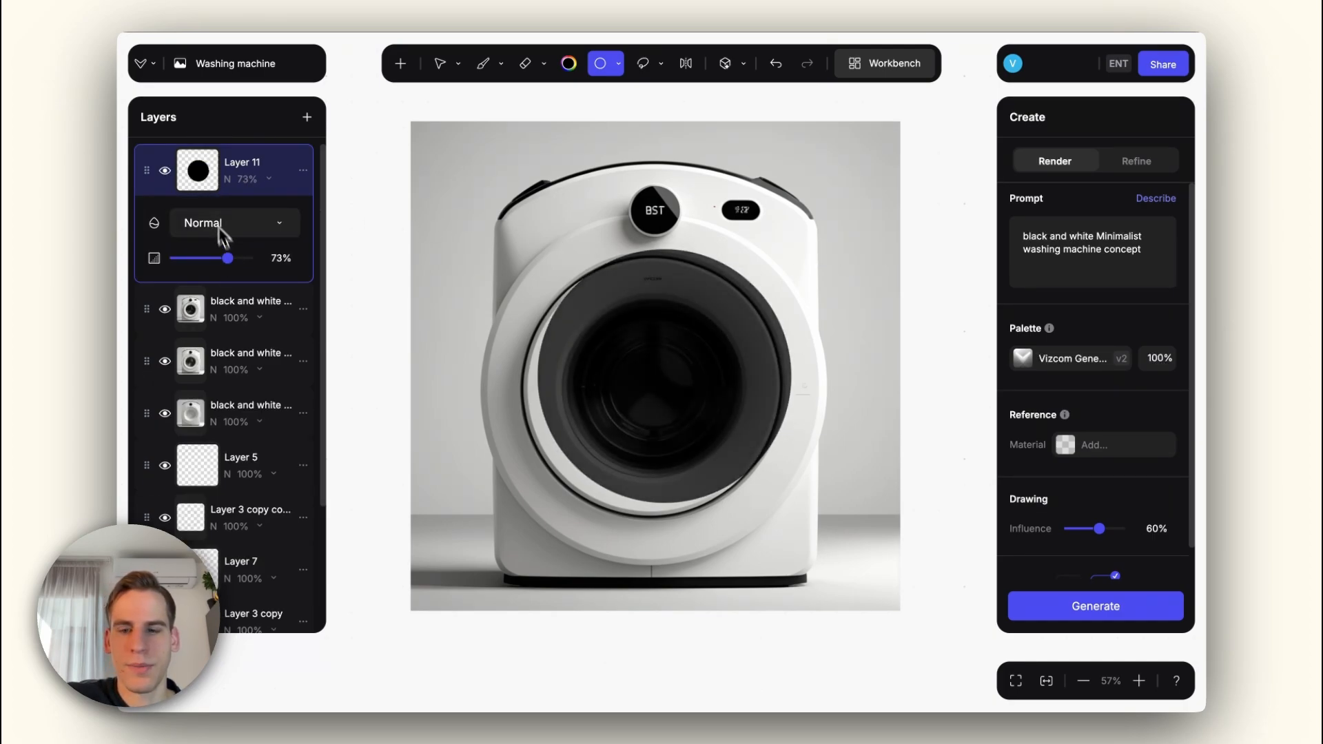
click(444, 64)
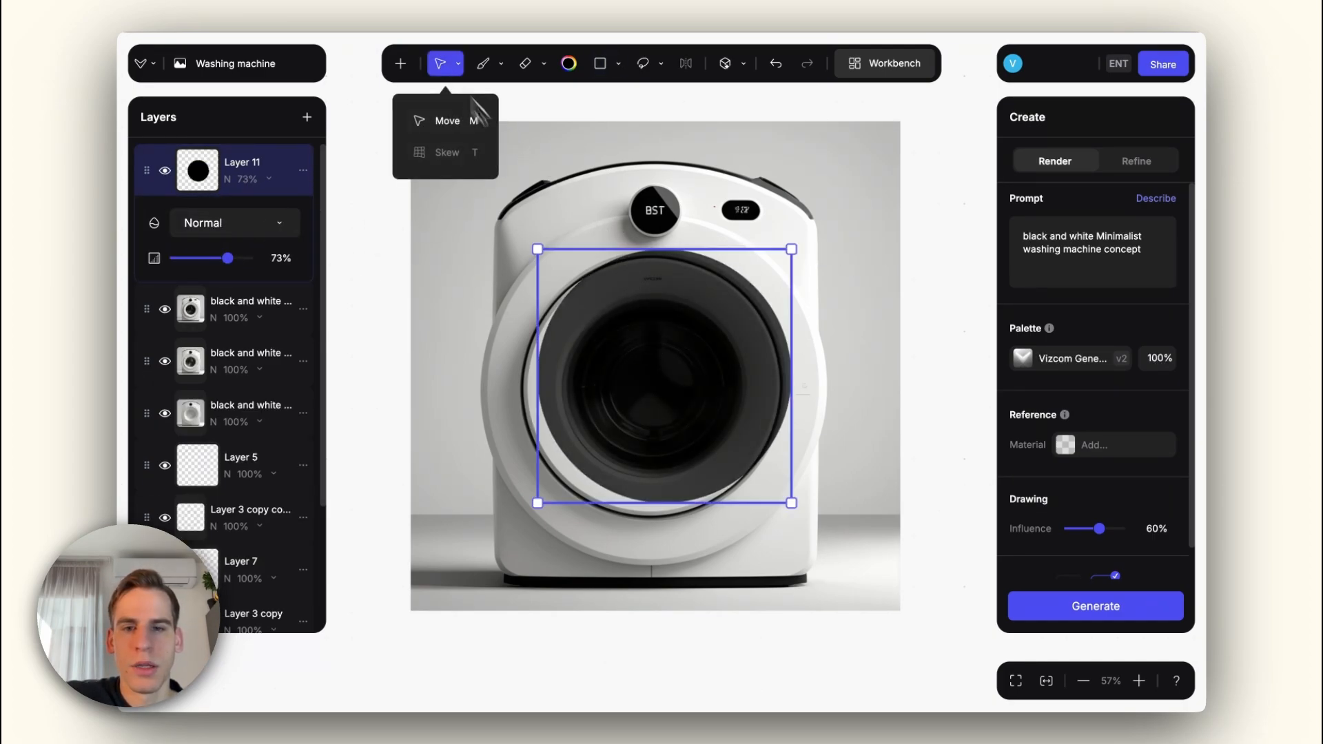
drag(684, 342, 675, 353)
drag(781, 261, 784, 258)
drag(714, 332, 710, 334)
drag(780, 261, 783, 258)
drag(732, 315, 730, 317)
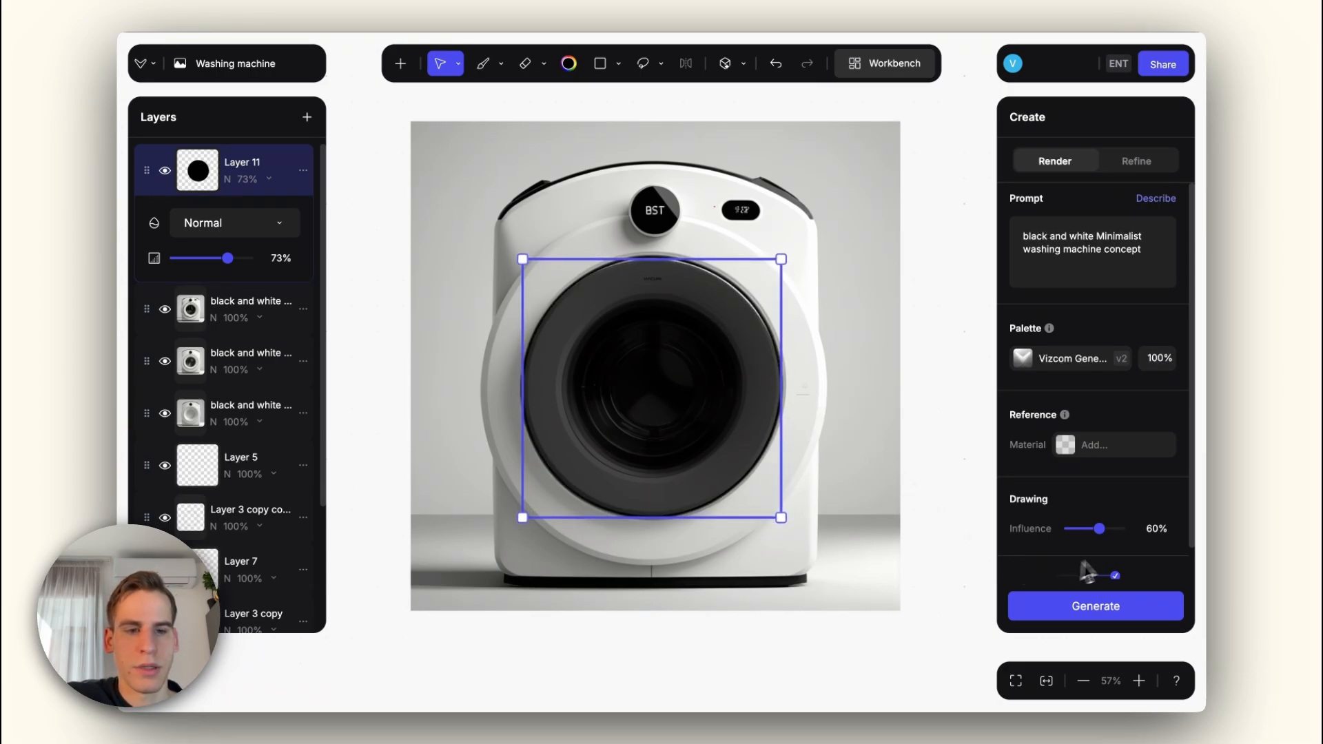
Step: Render the black door overlay at 70% drawing influence, compare the variants, and add the first one as a layer
click(1108, 605)
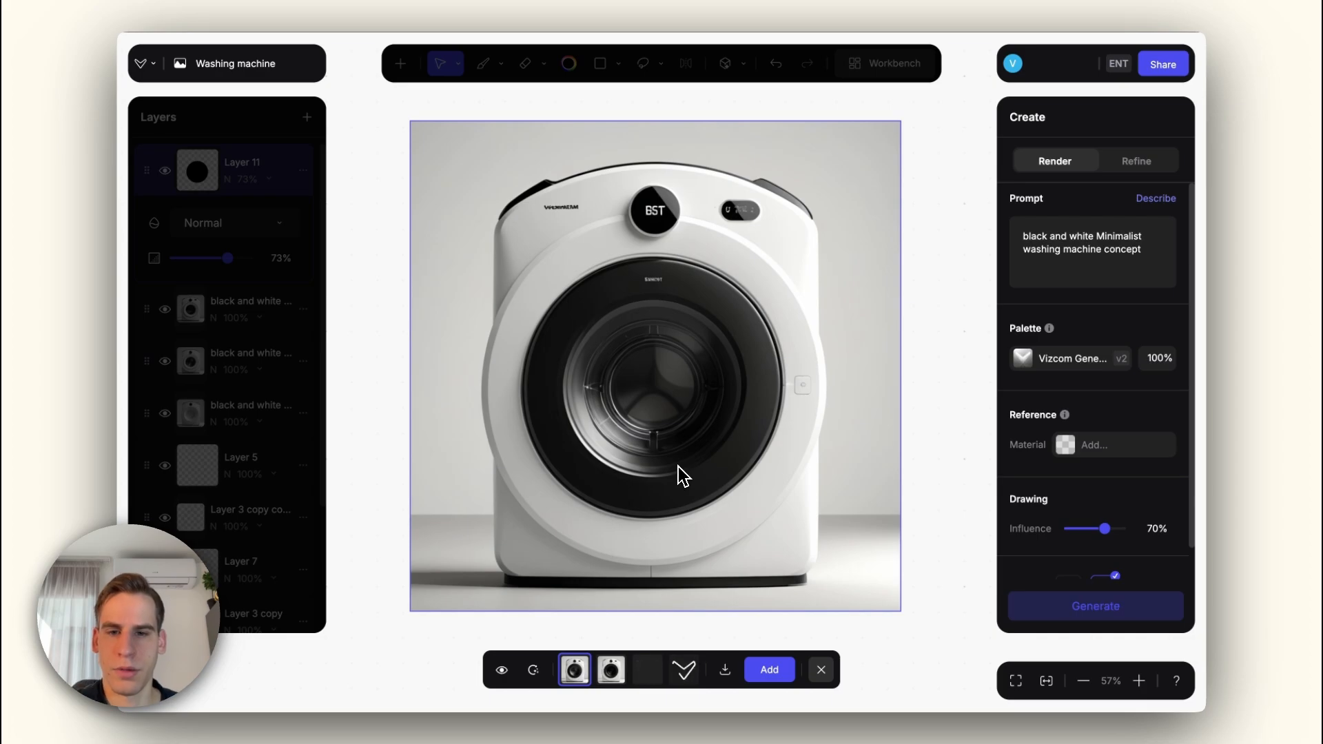
scroll(678, 466, down, 3)
scroll(678, 466, up, 3)
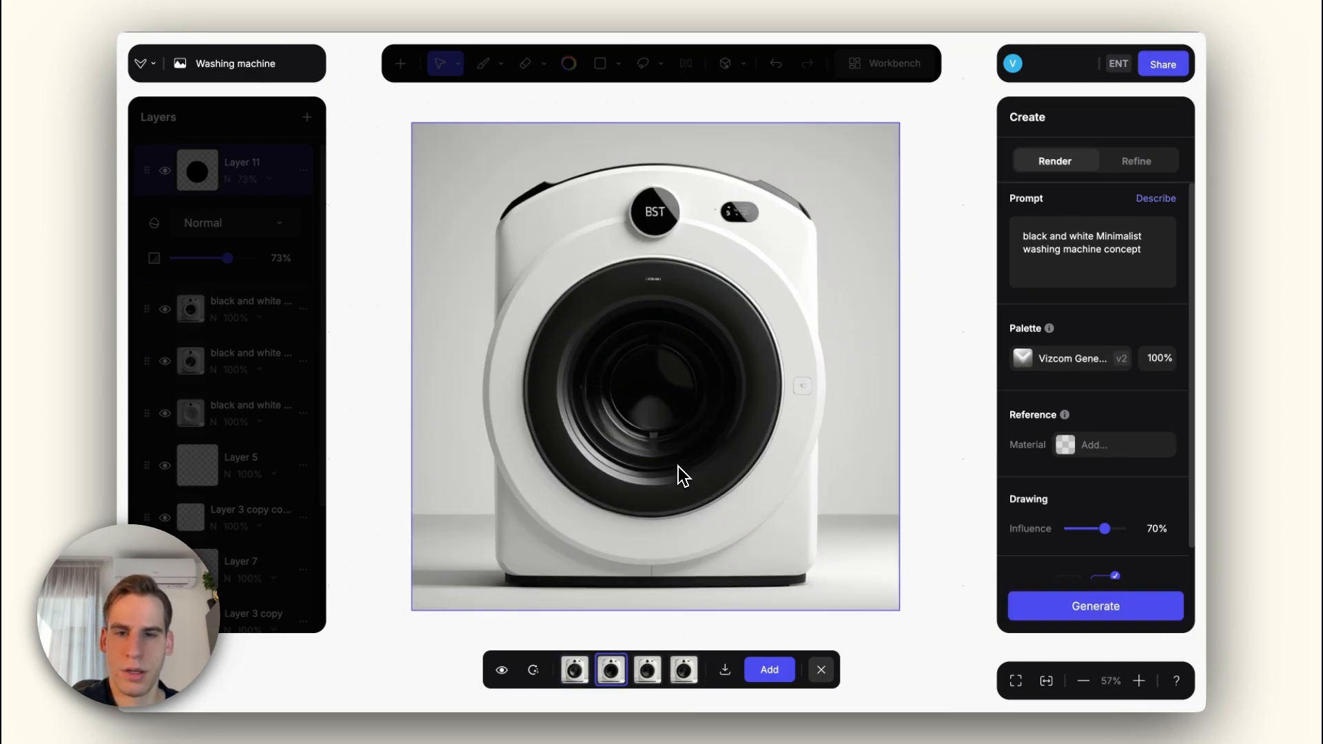
key(Right)
key(Left)
key(Left)
scroll(678, 466, down, 1)
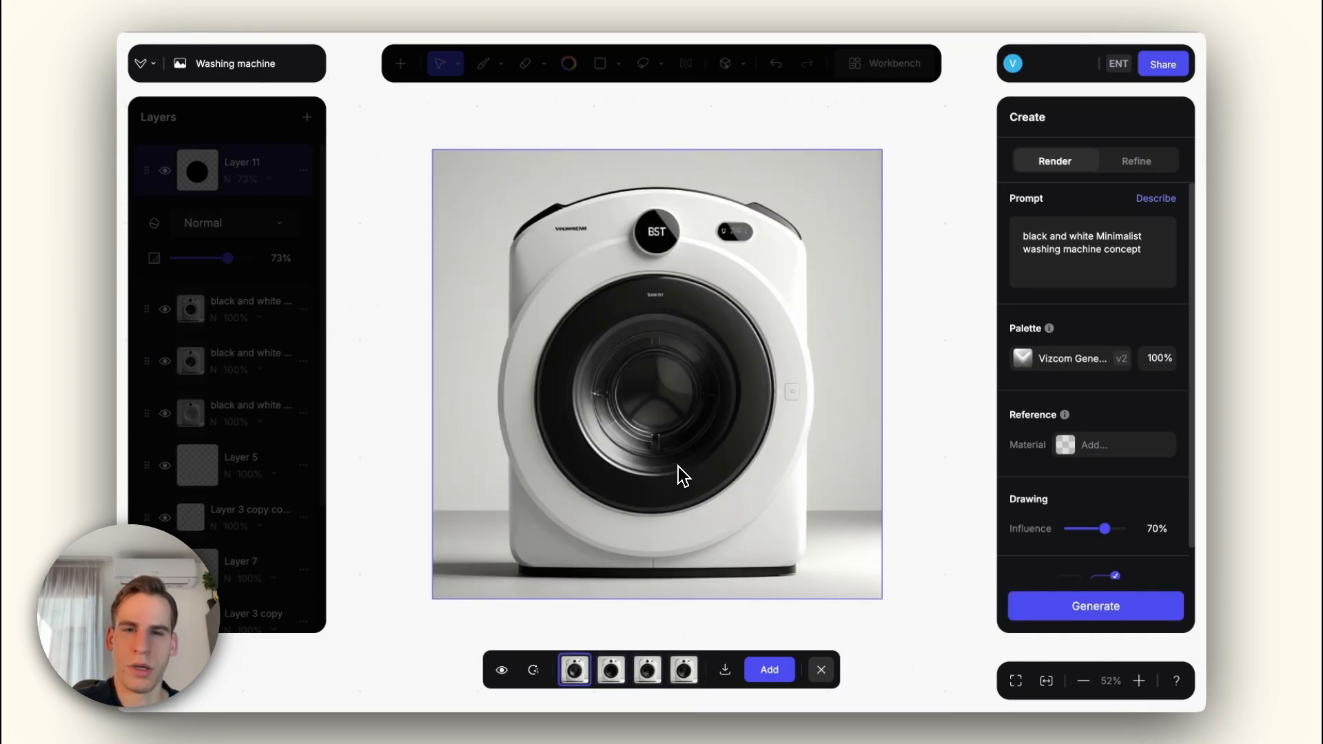
click(752, 672)
click(821, 670)
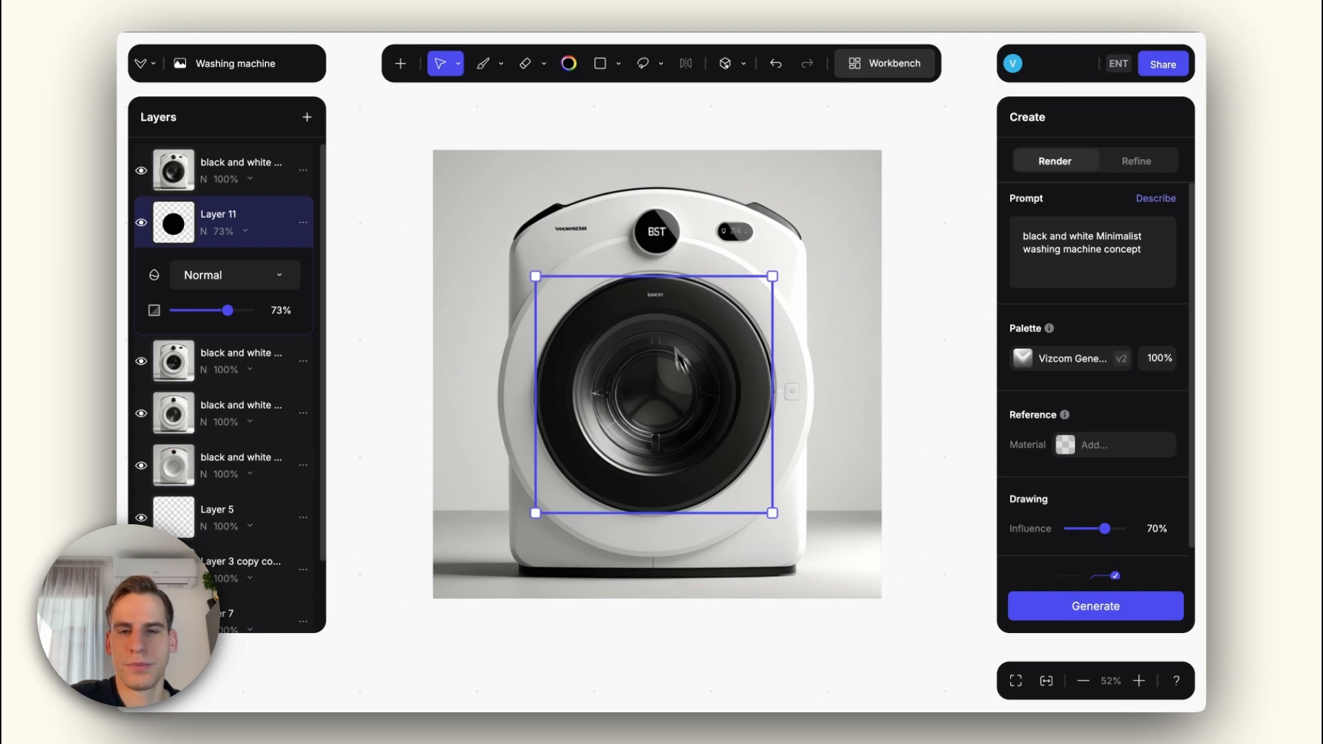
Step: Remove the stray lettering beside the "BST" dial from the new render with the Magic Eraser
click(525, 63)
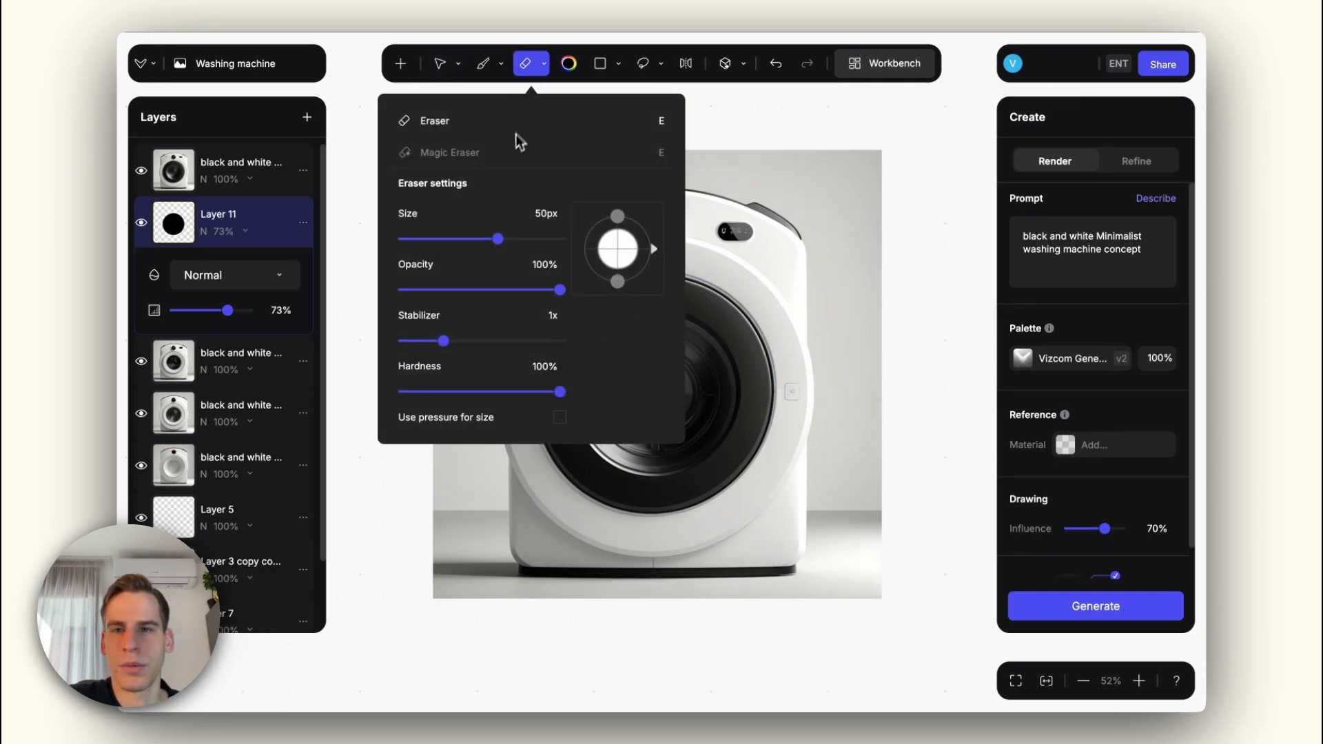
click(517, 146)
right_click(170, 172)
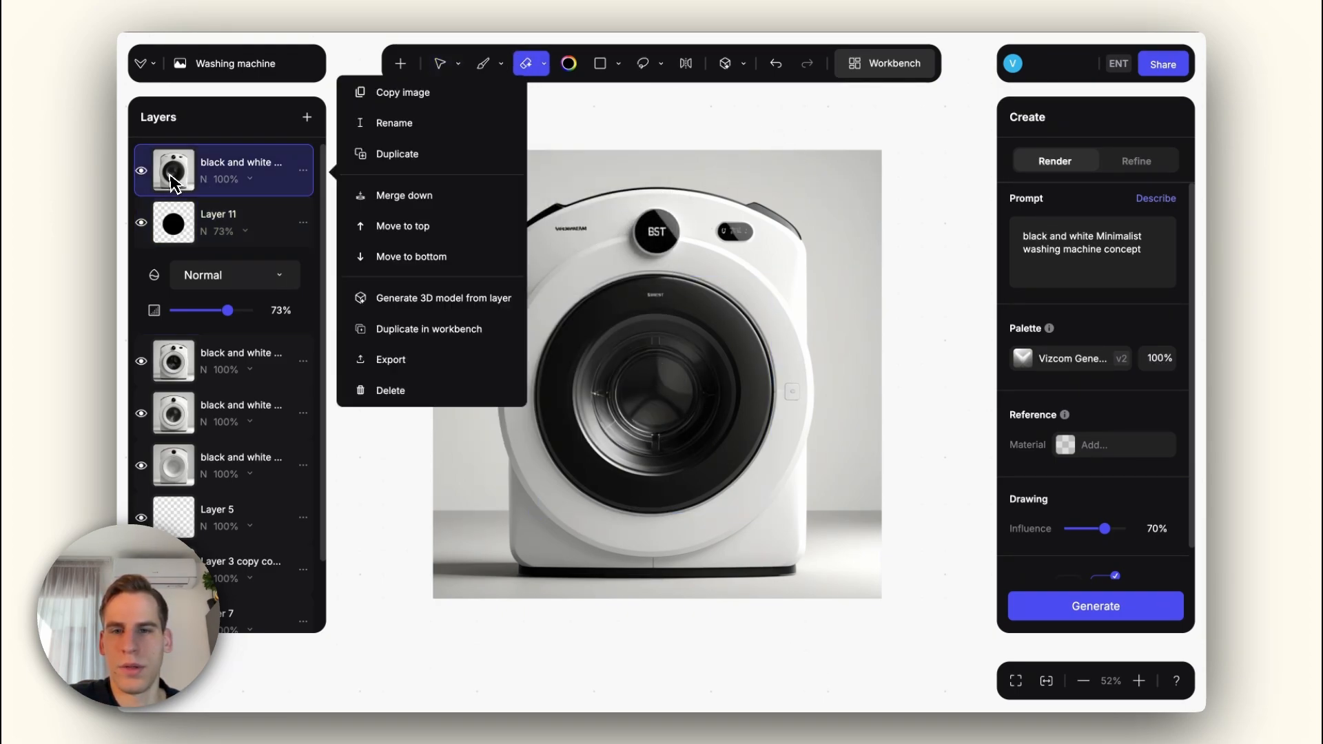
drag(583, 230, 561, 230)
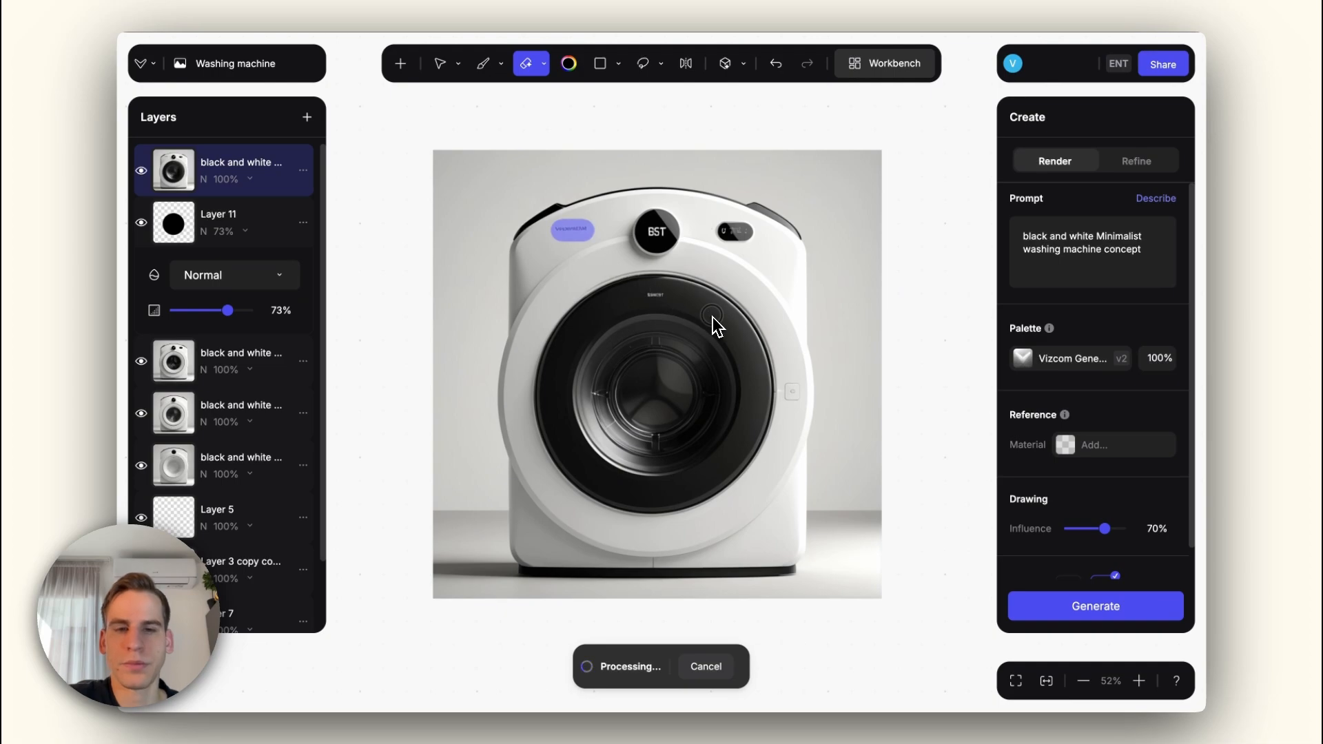
scroll(717, 323, up, 2)
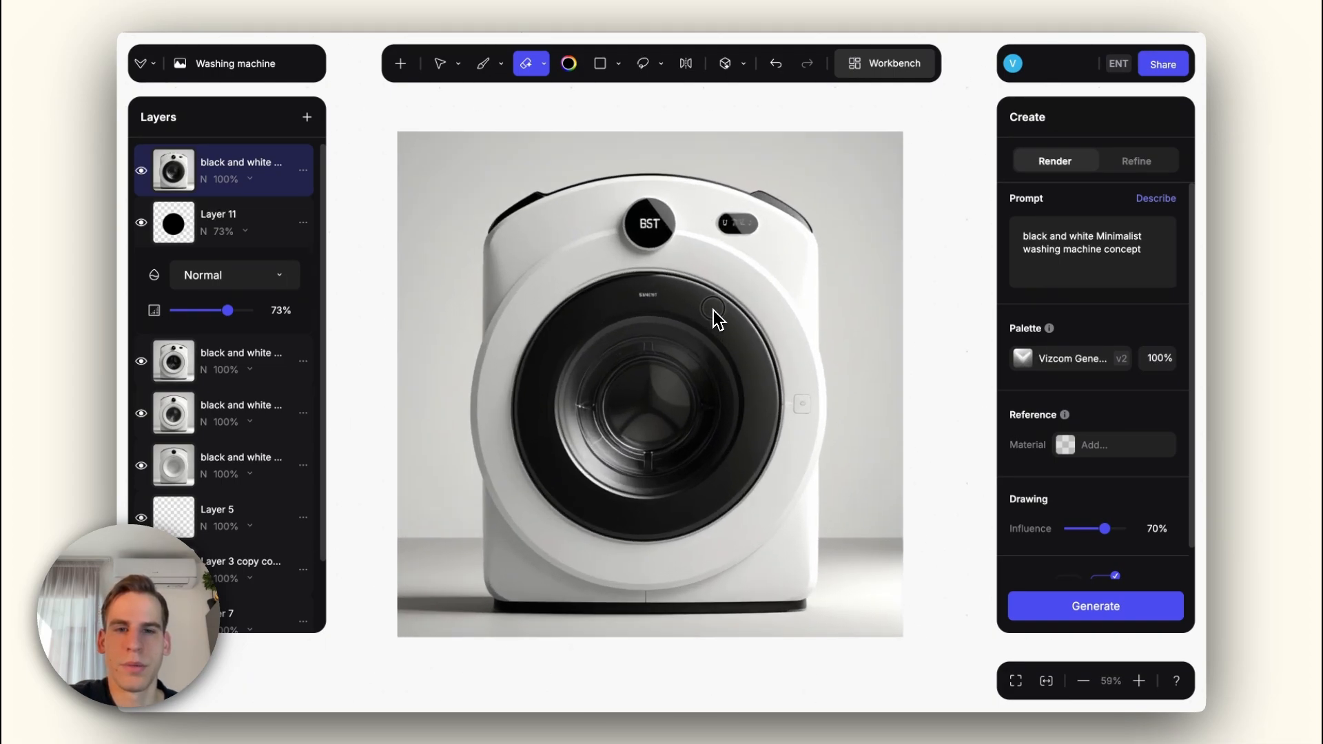
scroll(717, 323, down, 2)
scroll(717, 321, down, 1)
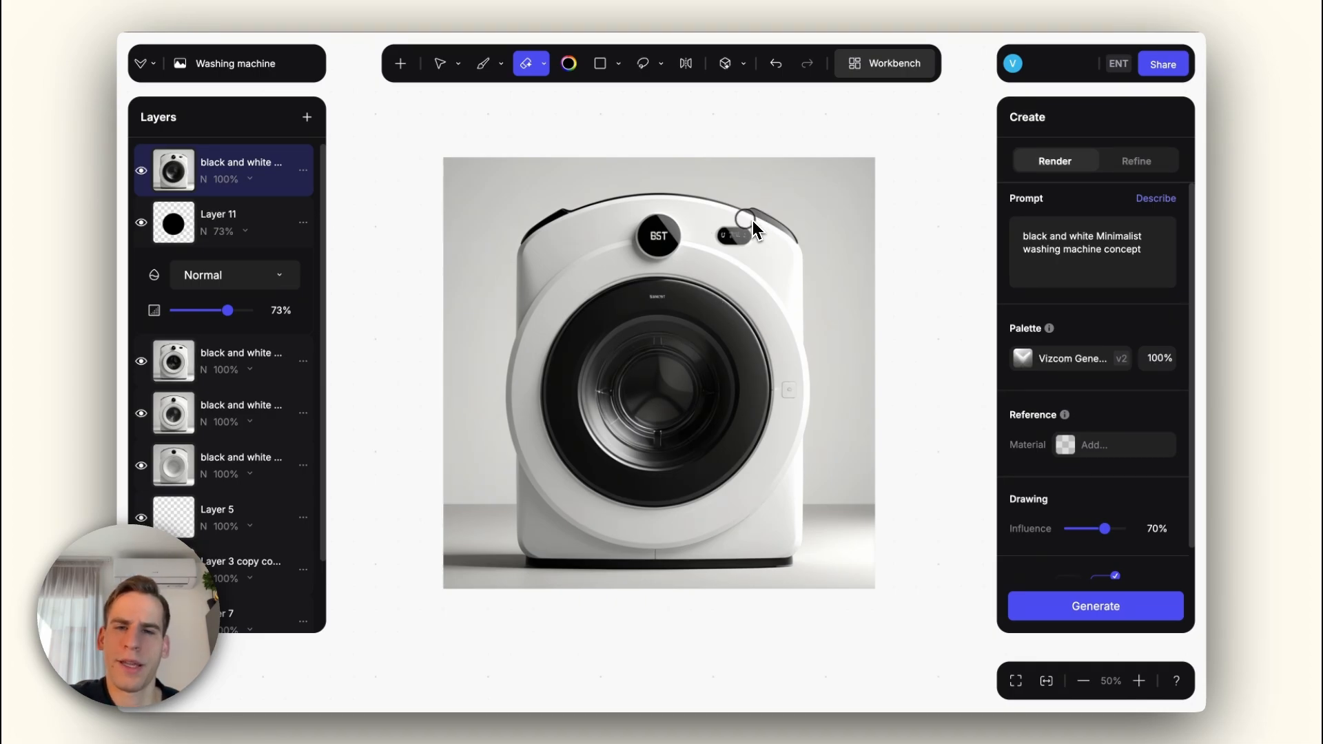
Step: Inspect the control area up close and erase the small lettering on the black door ring
scroll(750, 229, up, 10)
scroll(748, 227, down, 5)
scroll(748, 226, up, 7)
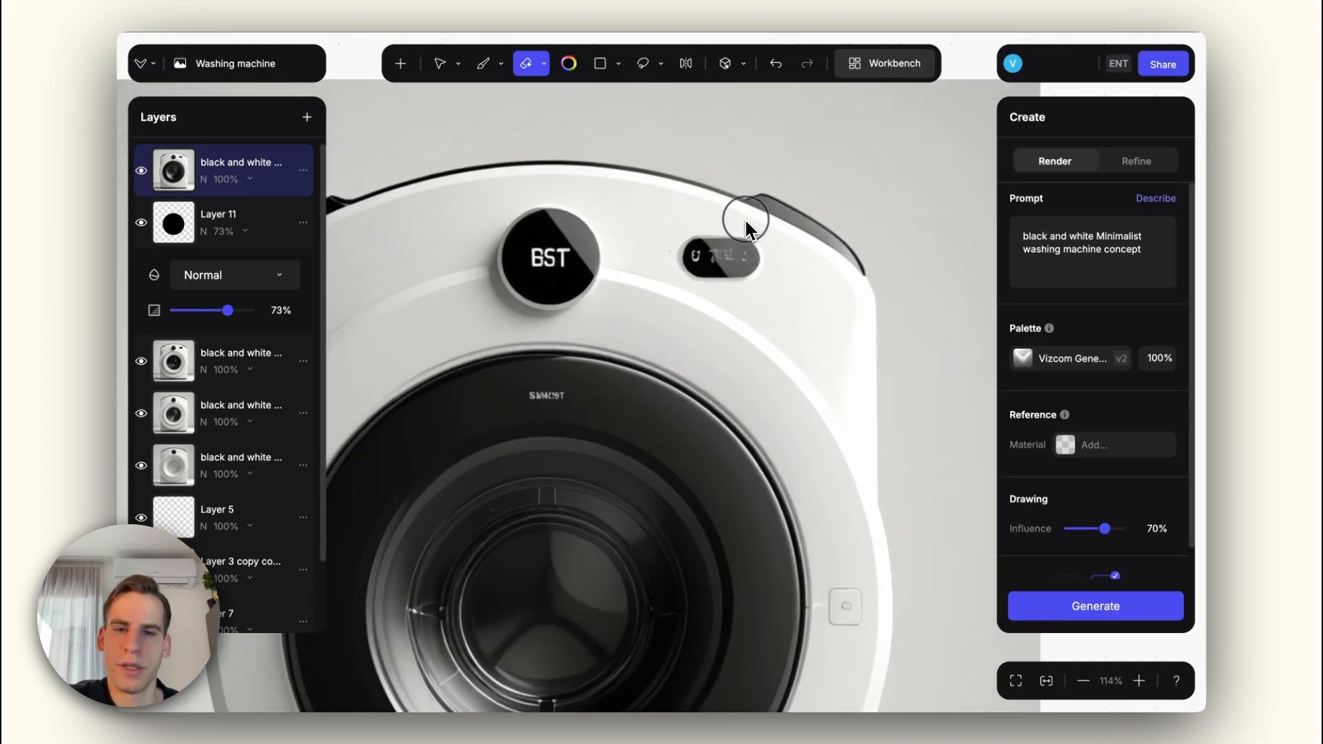
scroll(719, 258, down, 9)
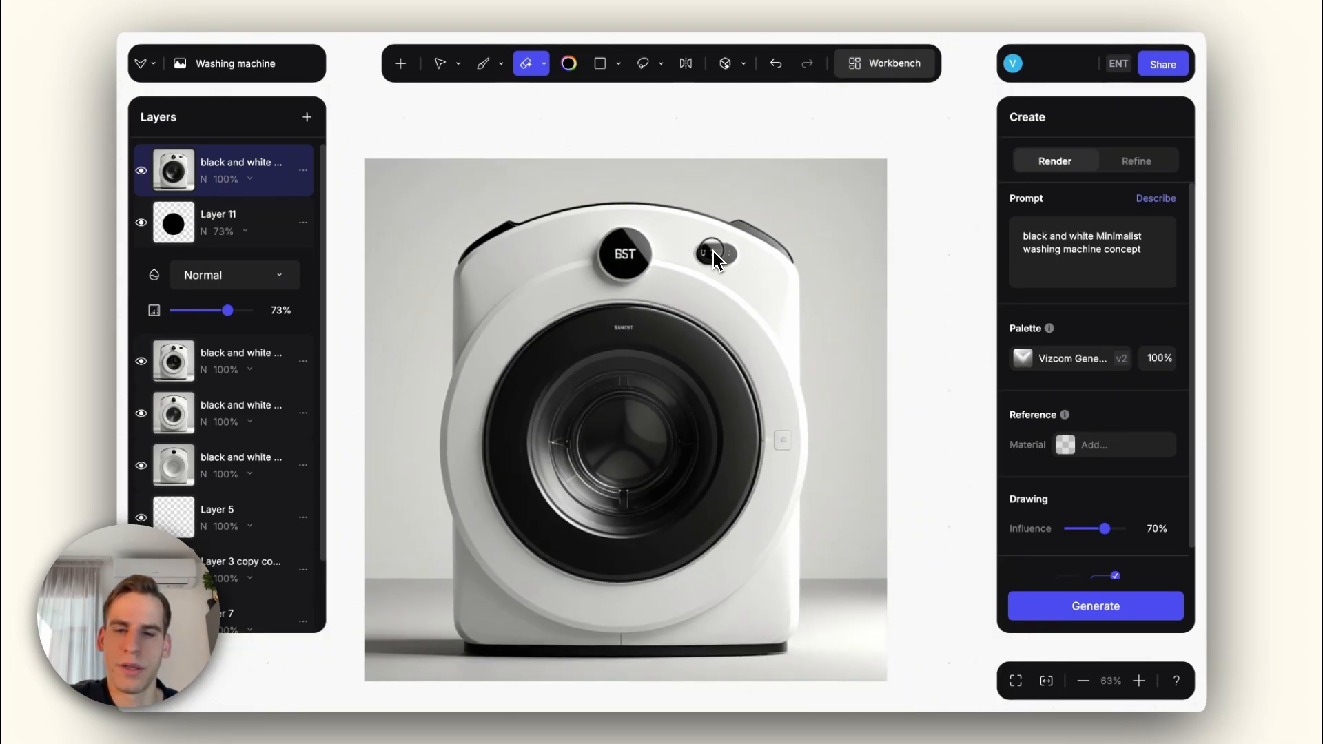
click(622, 328)
scroll(622, 337, down, 3)
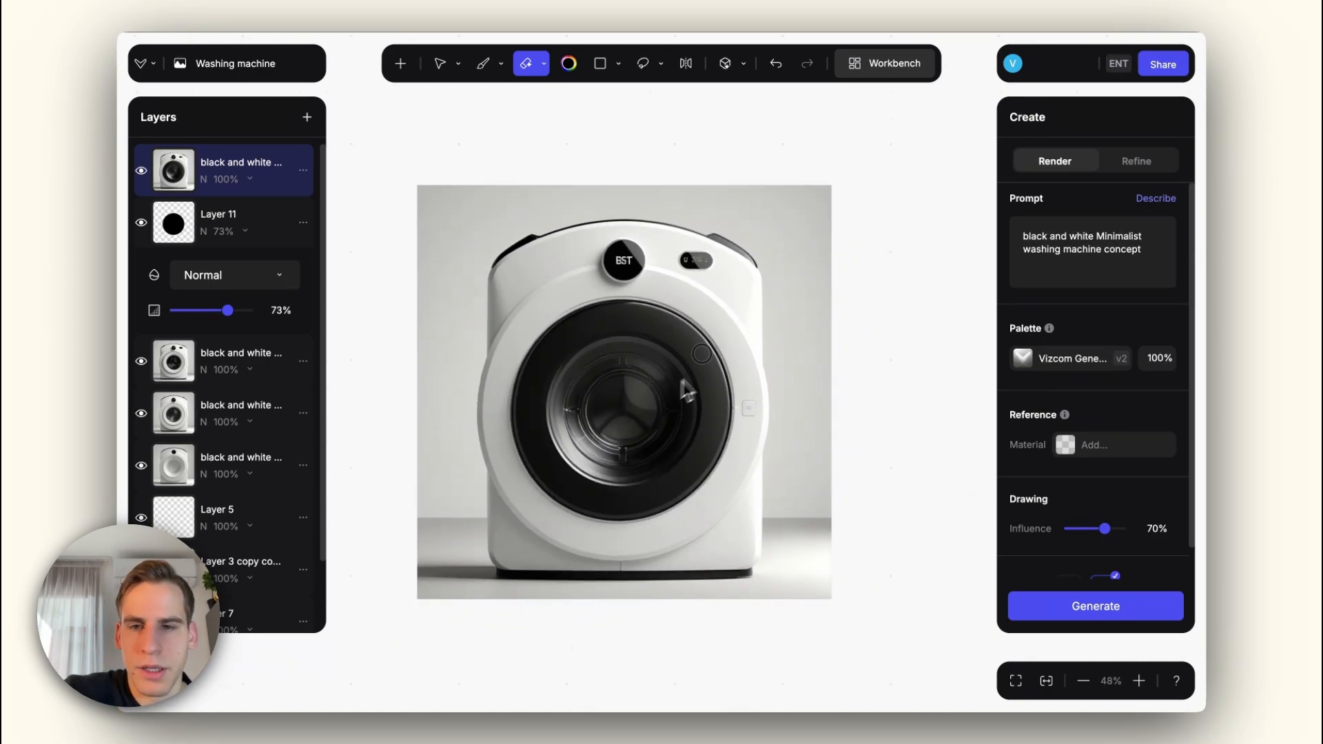
Step: Paint translucent blue and orange (a16035) brush strokes on a new layer inside the drum to suggest clothes
key(b)
click(568, 63)
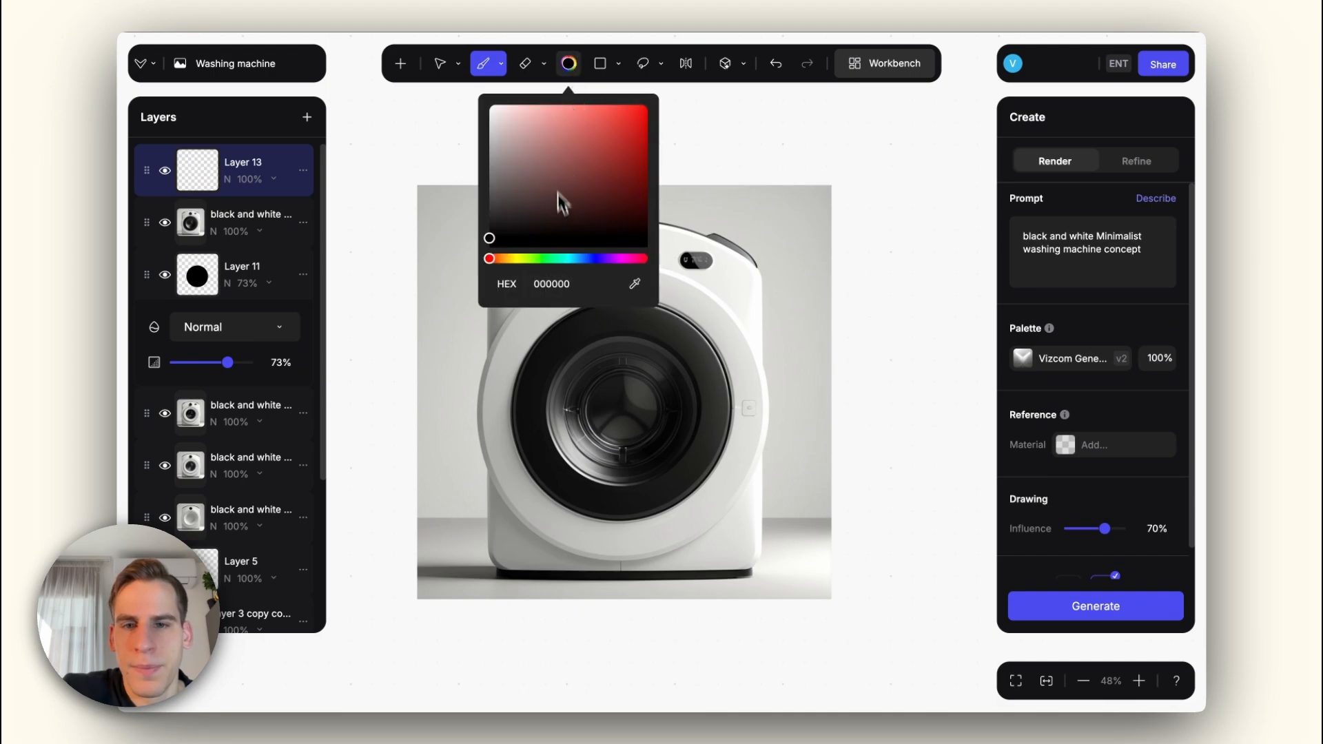
click(574, 258)
click(557, 124)
right_click(781, 271)
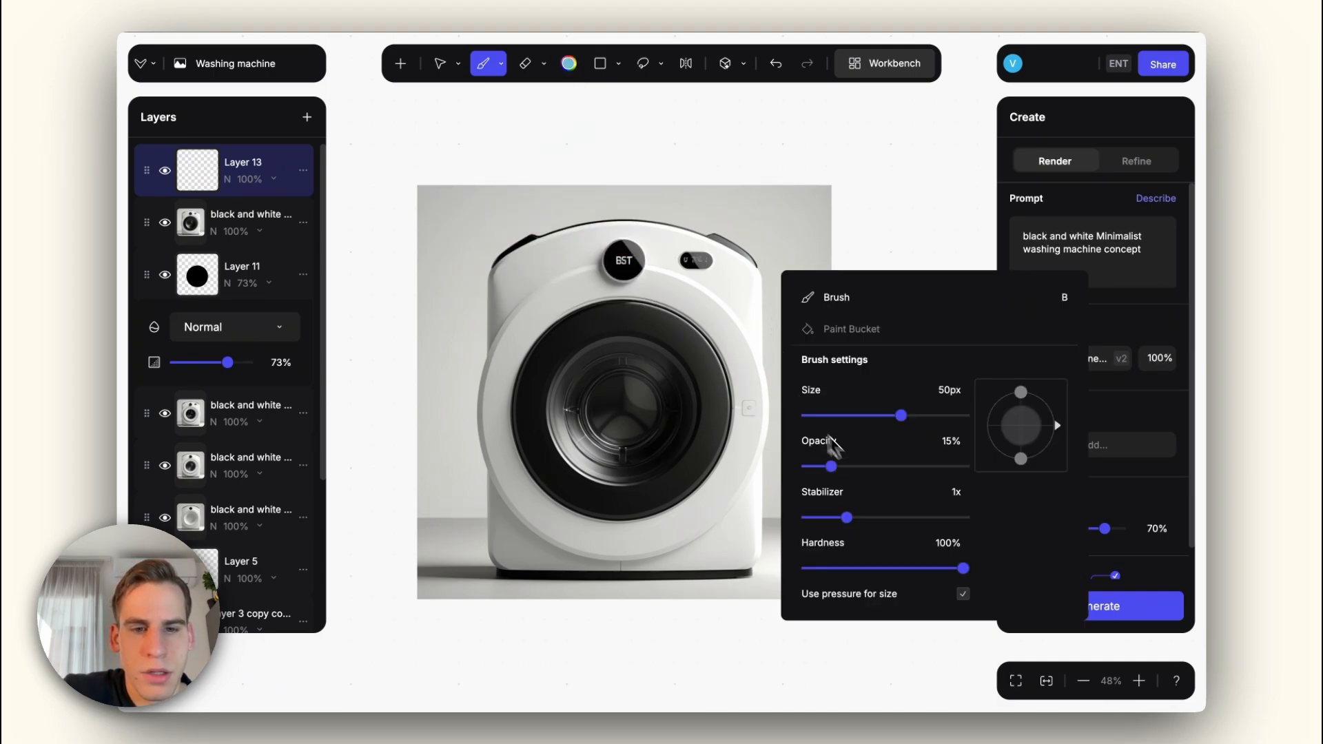
drag(582, 428, 608, 449)
click(569, 63)
click(499, 258)
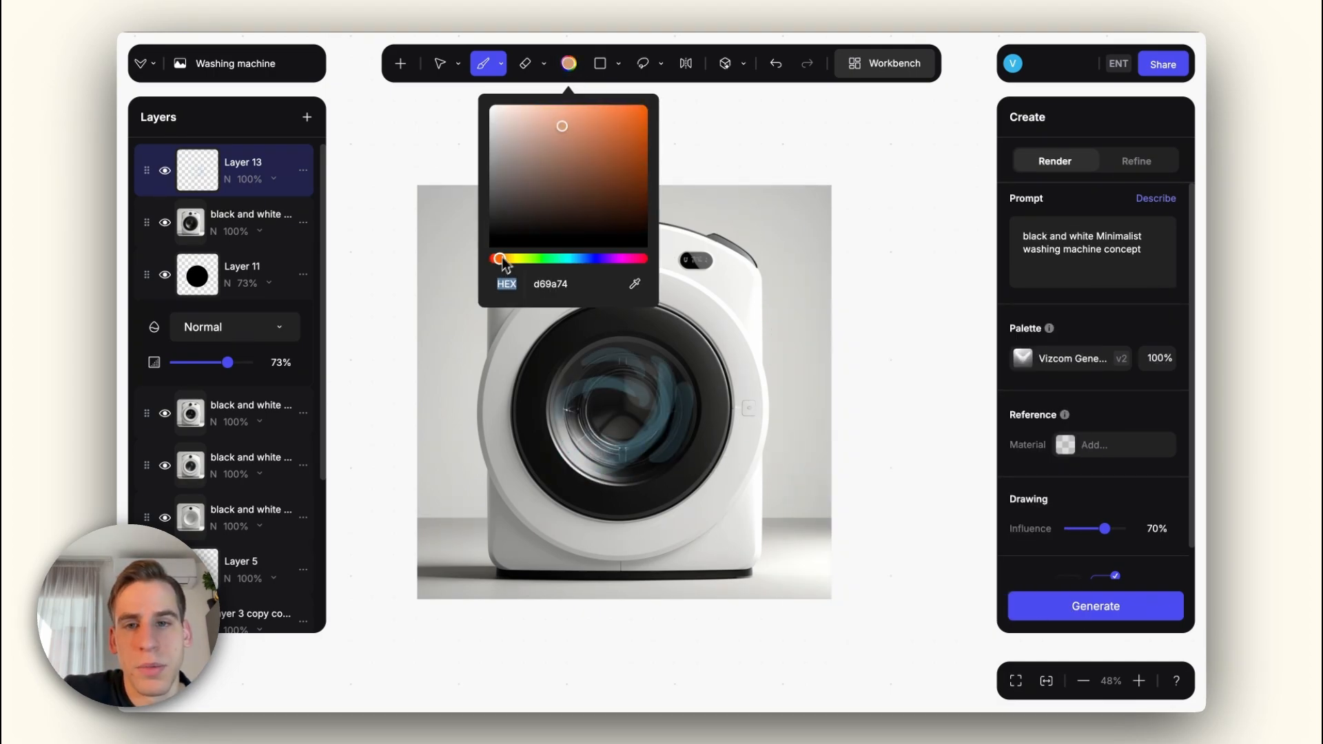
click(595, 155)
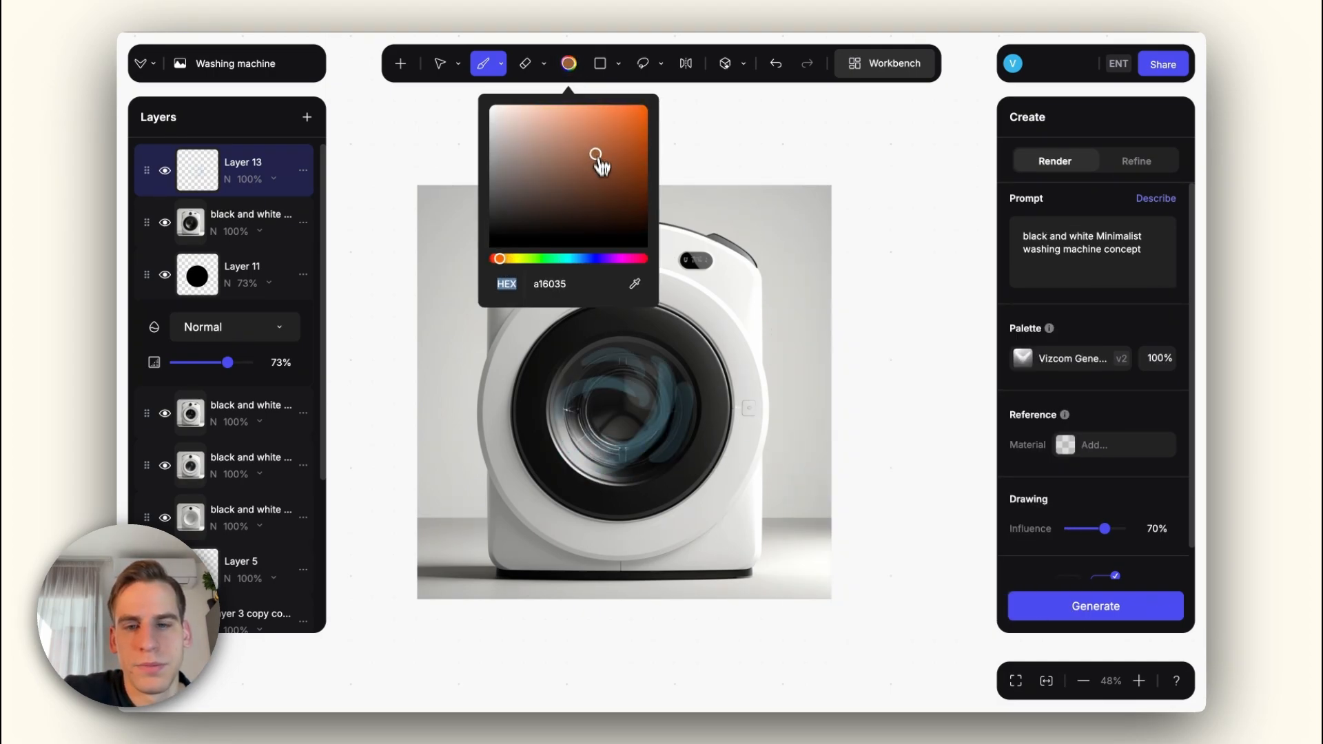
right_click(602, 453)
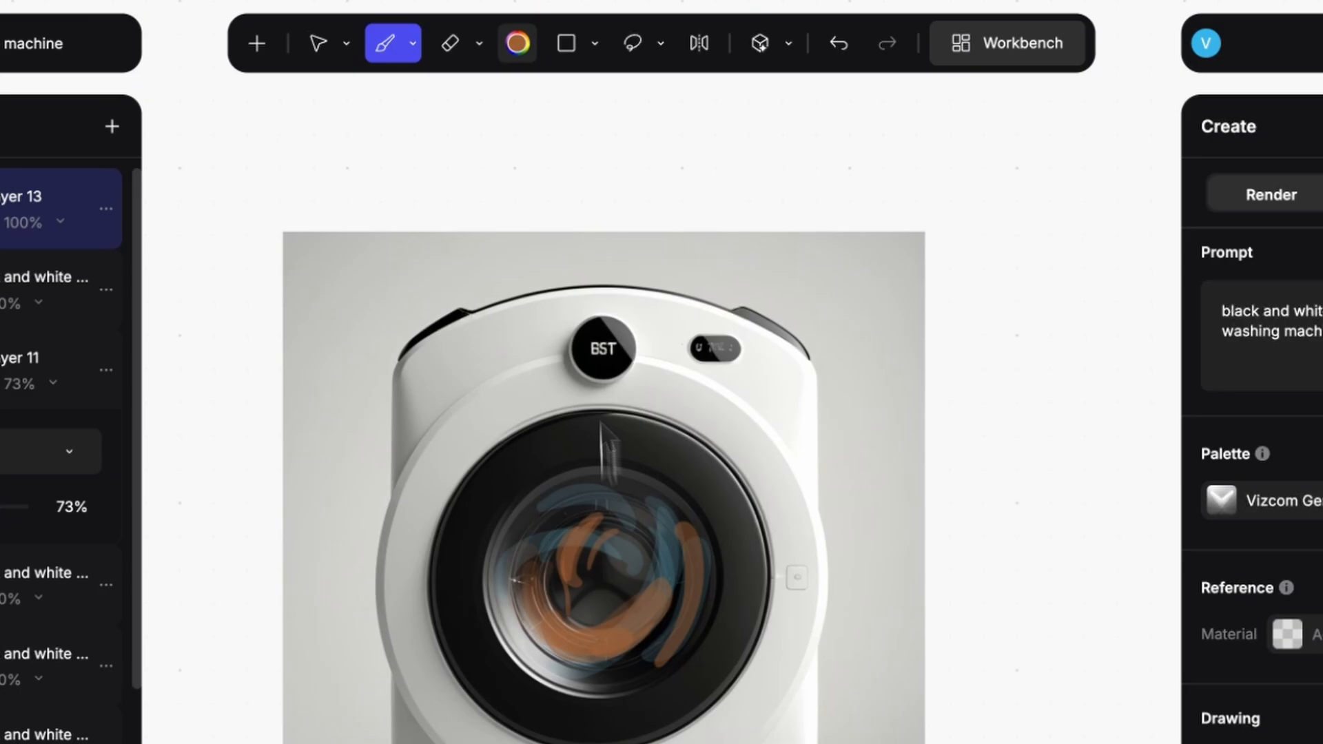
Step: Lasso the door glass area and enter the prompt "clothes in the washing machine drum are getting washed, in motion, water"
key(l)
drag(540, 439, 582, 335)
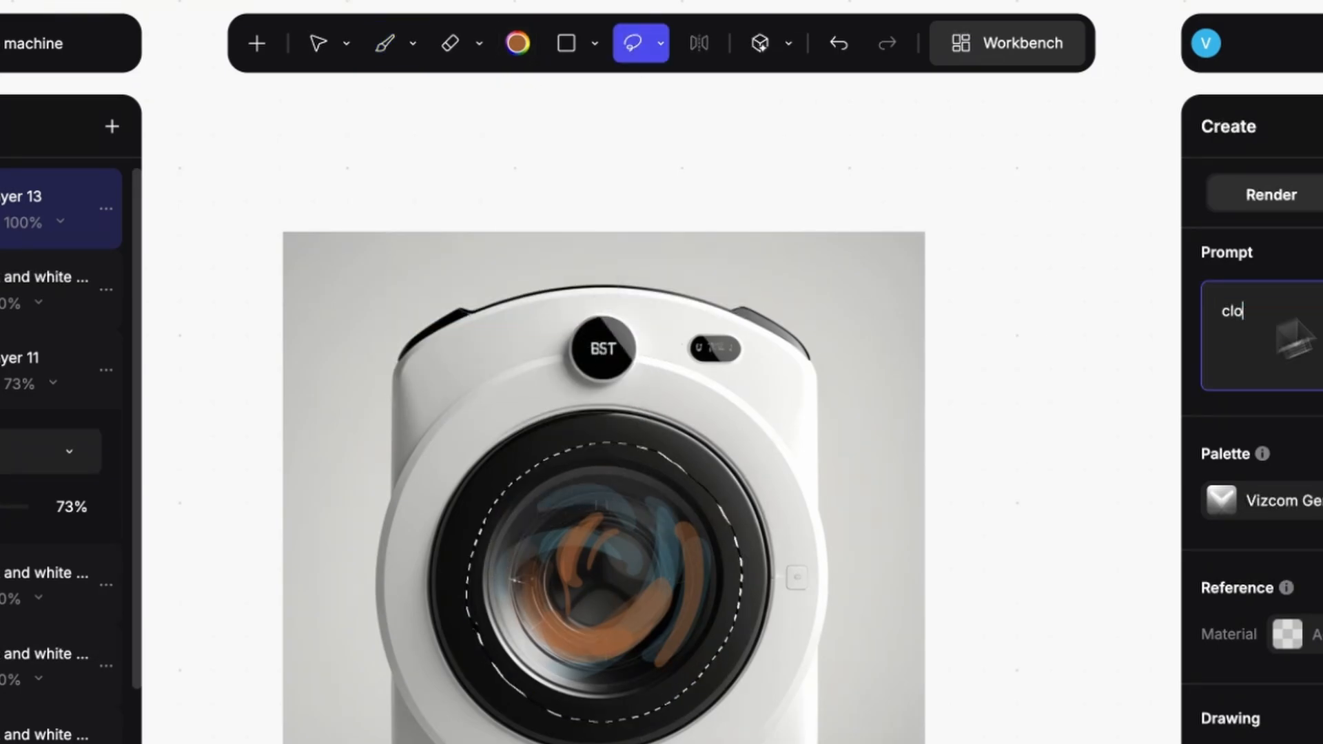
text(thes in )
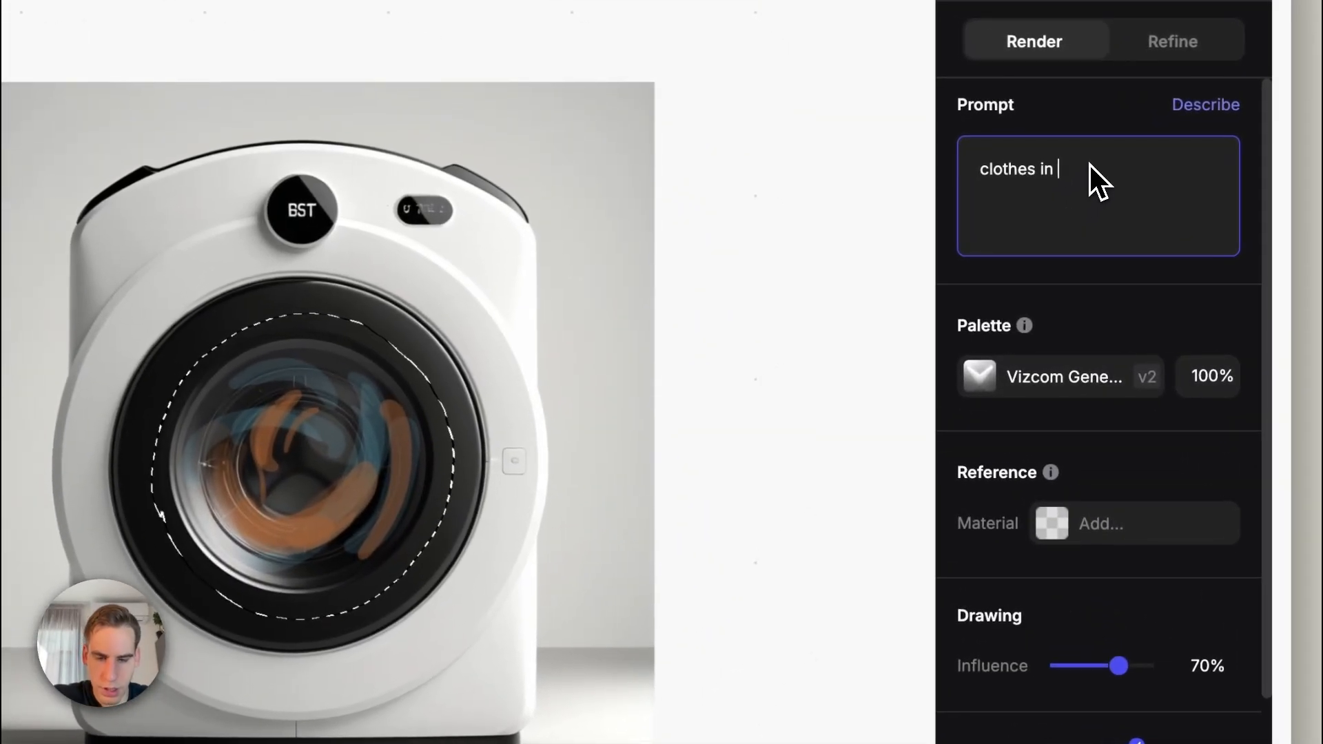
text(the wa)
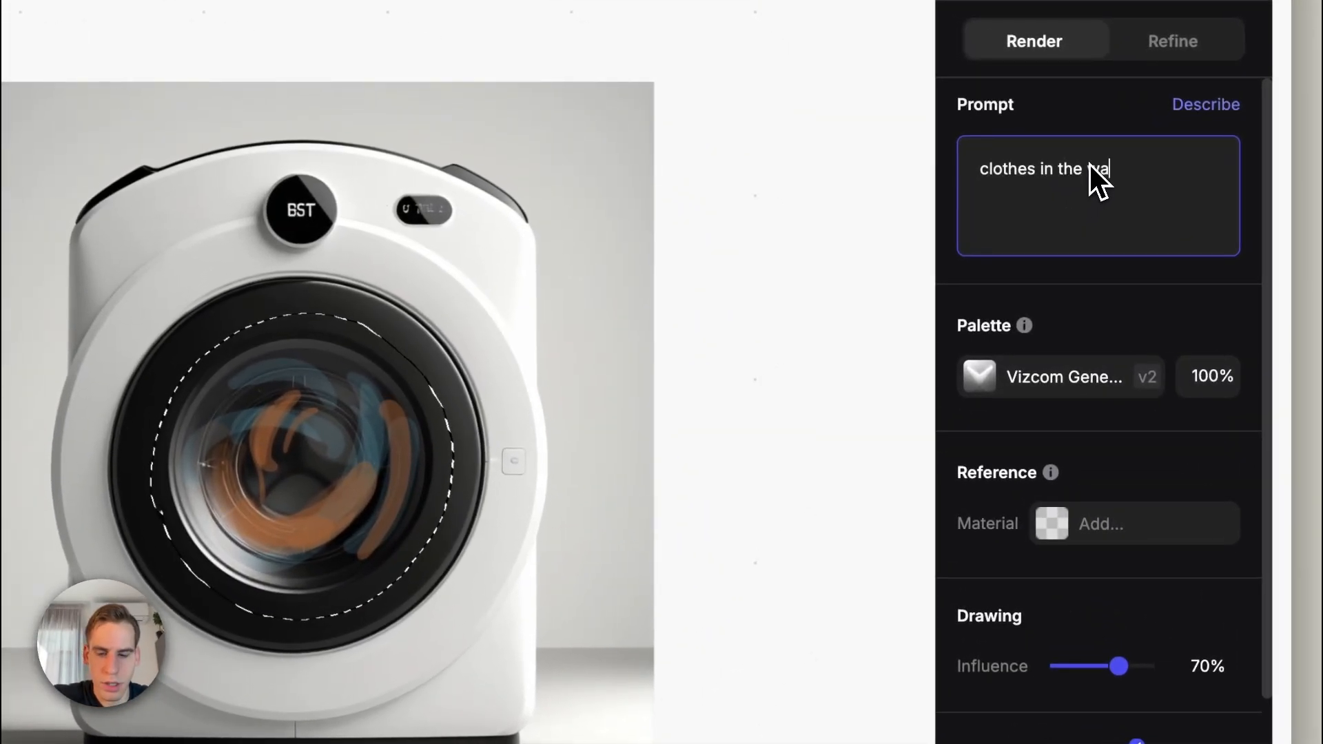
text(shing machine d)
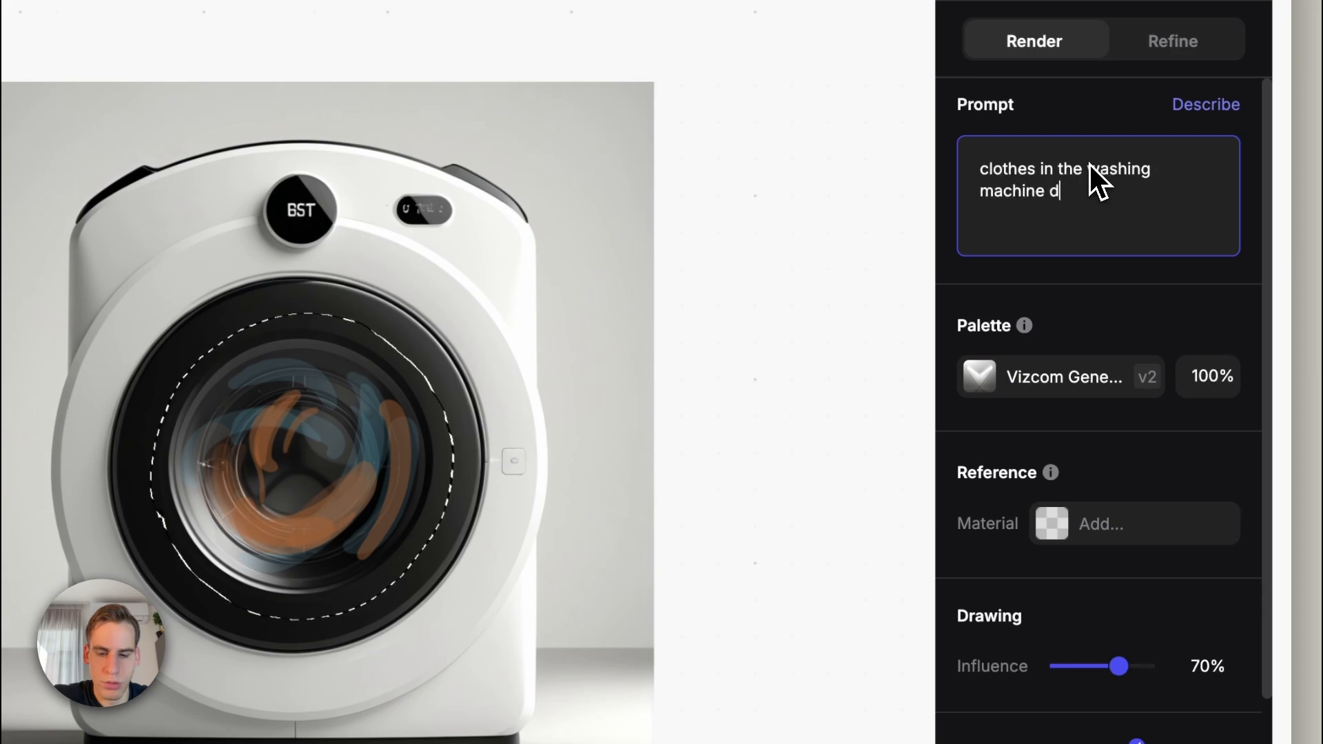
text(rum are getting washed)
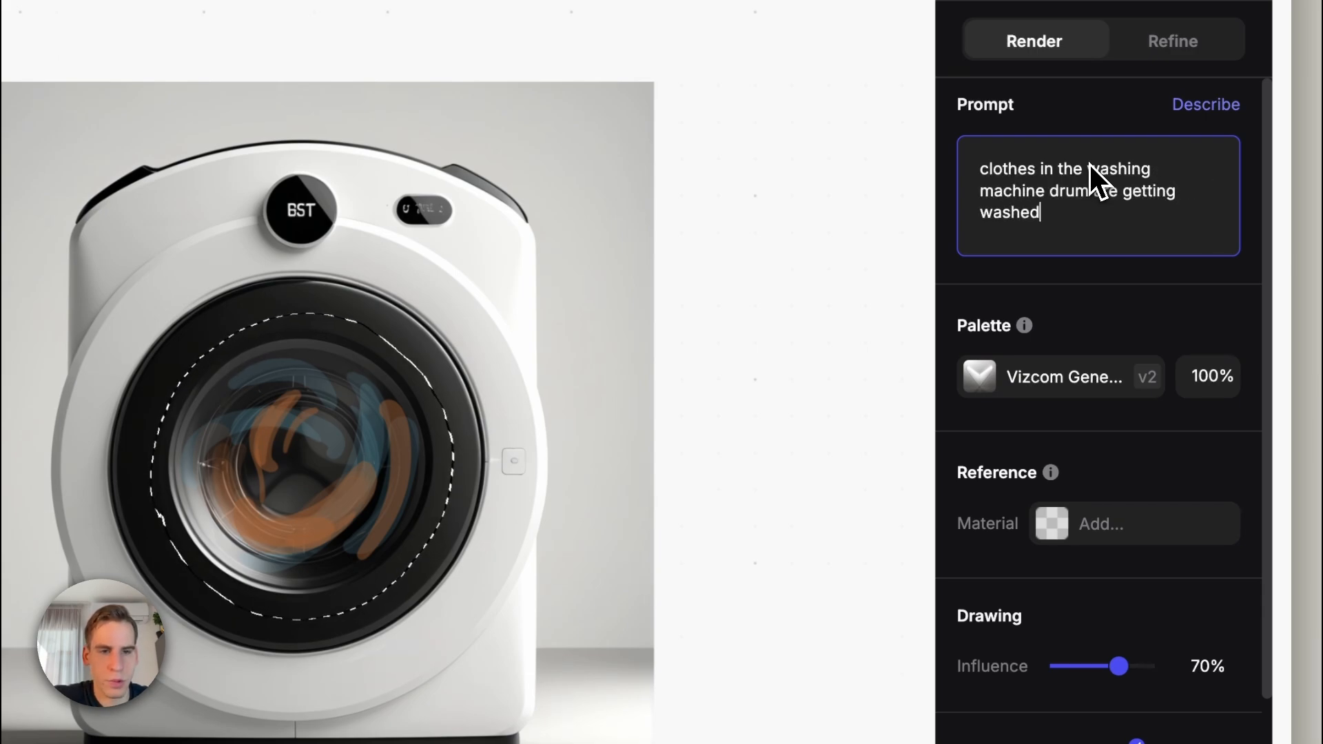
text(, in motion, )
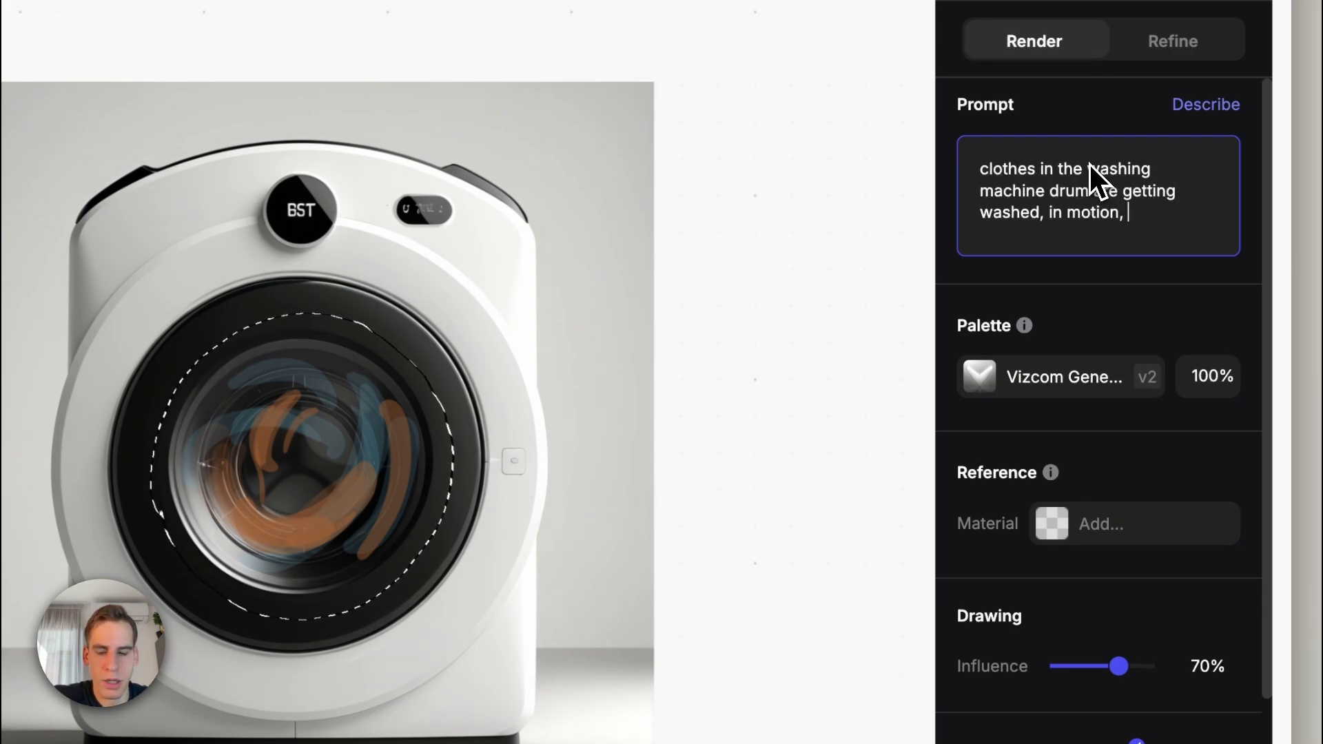
text(water)
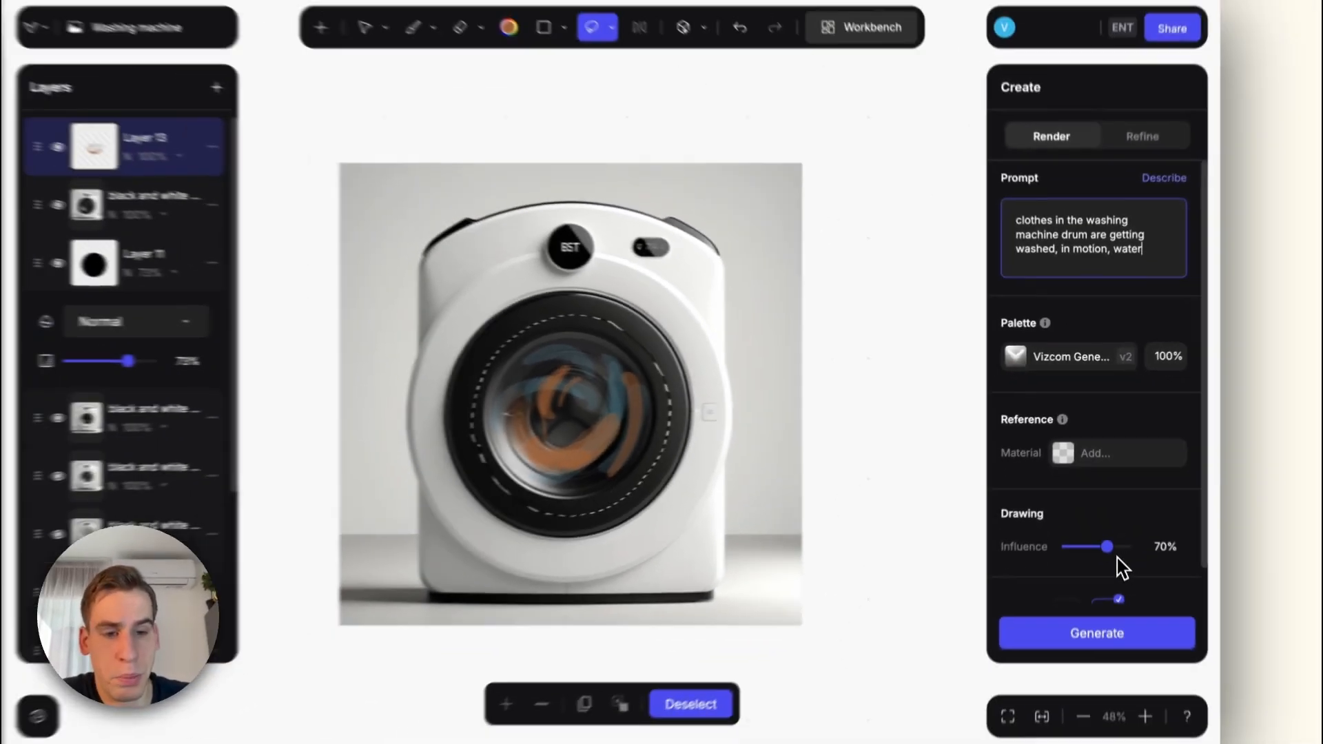
Step: Try rendering the lassoed drum area at 50% drawing influence
drag(1118, 662, 1101, 662)
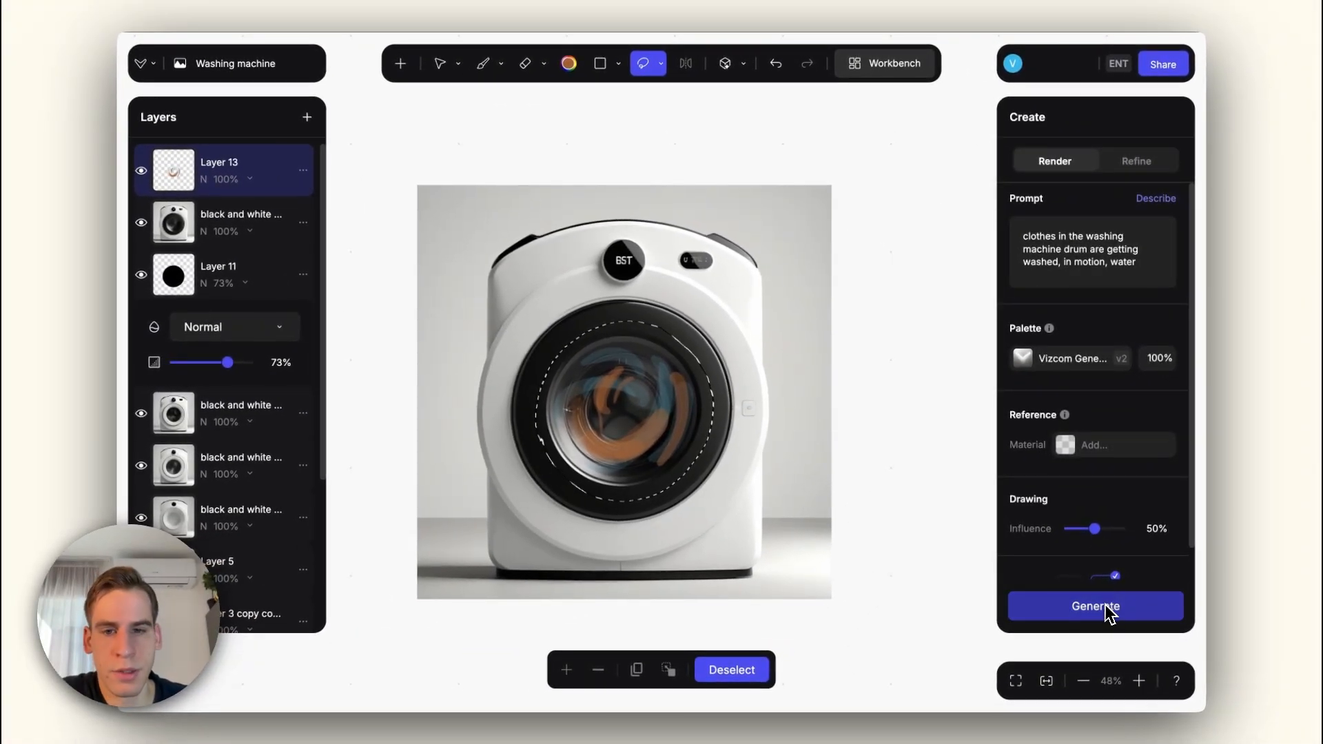
click(1096, 606)
scroll(612, 431, up, 2)
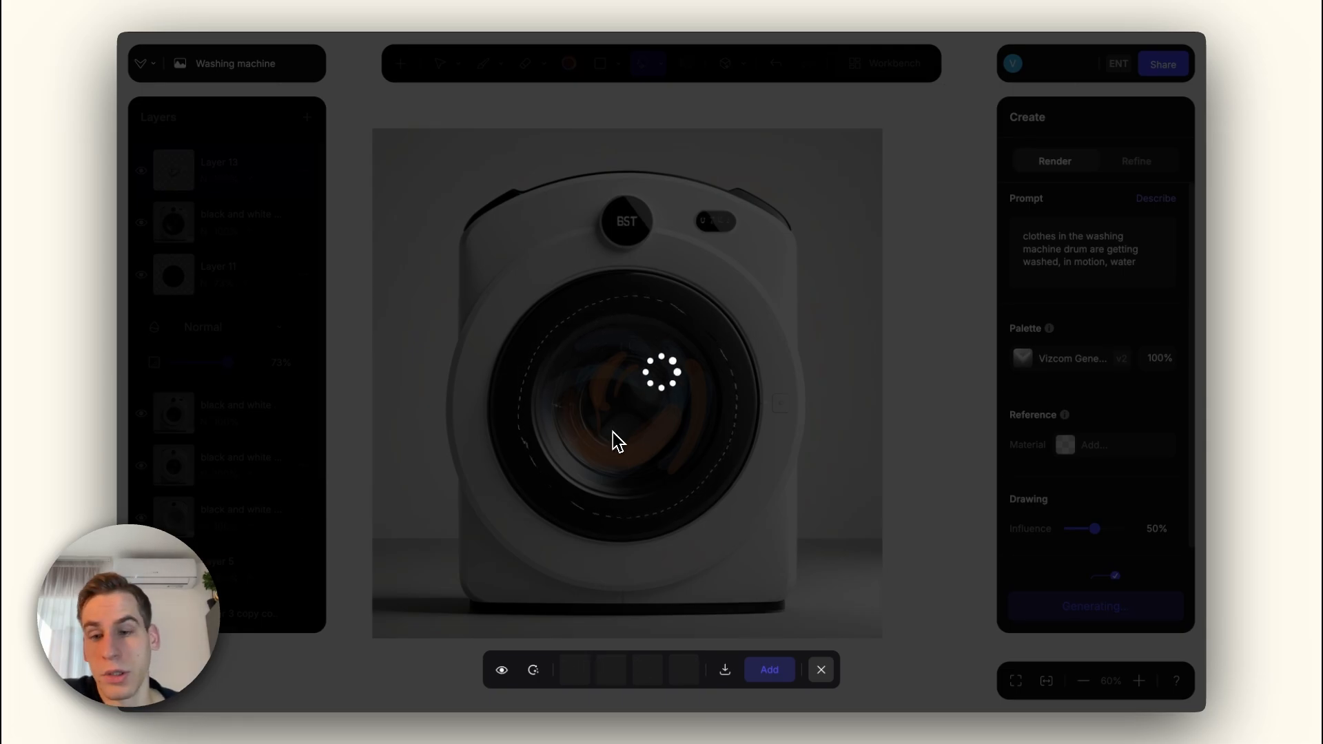
scroll(614, 432, down, 1)
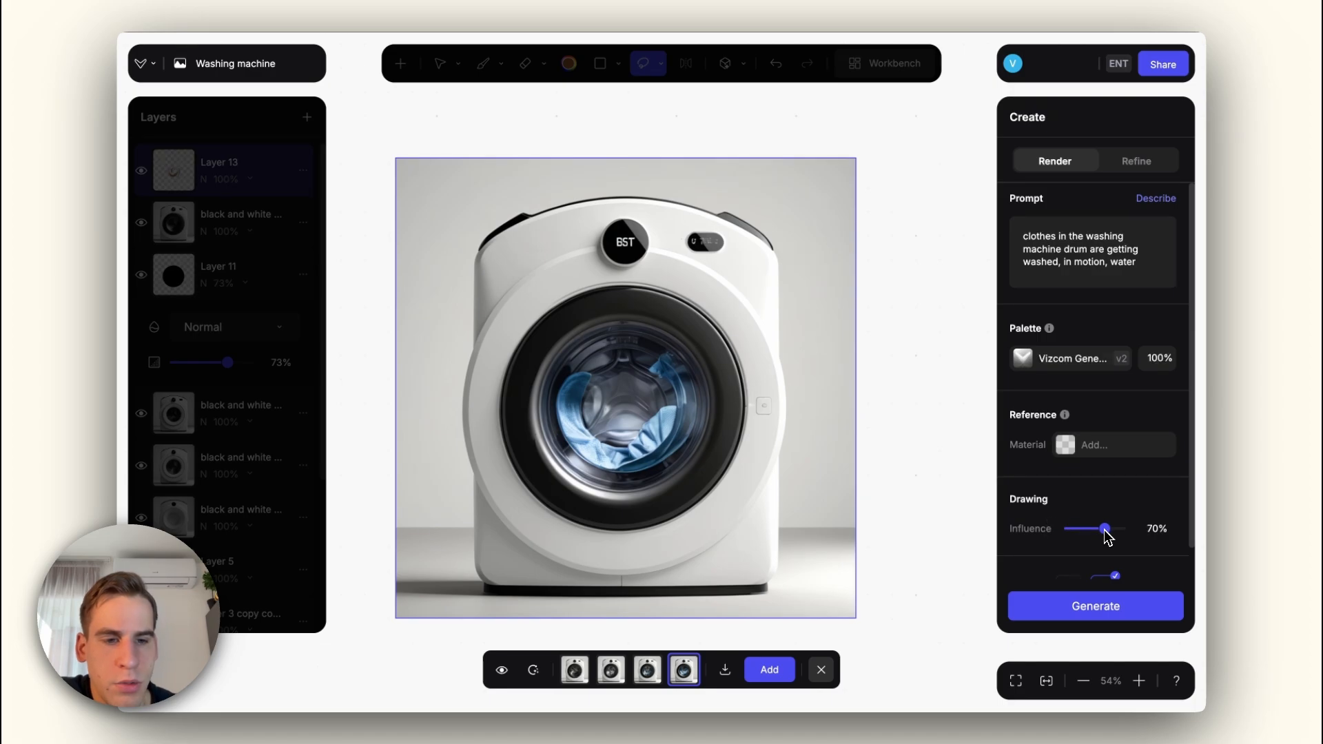
Step: Refine the drum at 25% influence, extend the prompt with "full of colrful clothes", and add the third variant with multicoloured clothes
click(1118, 166)
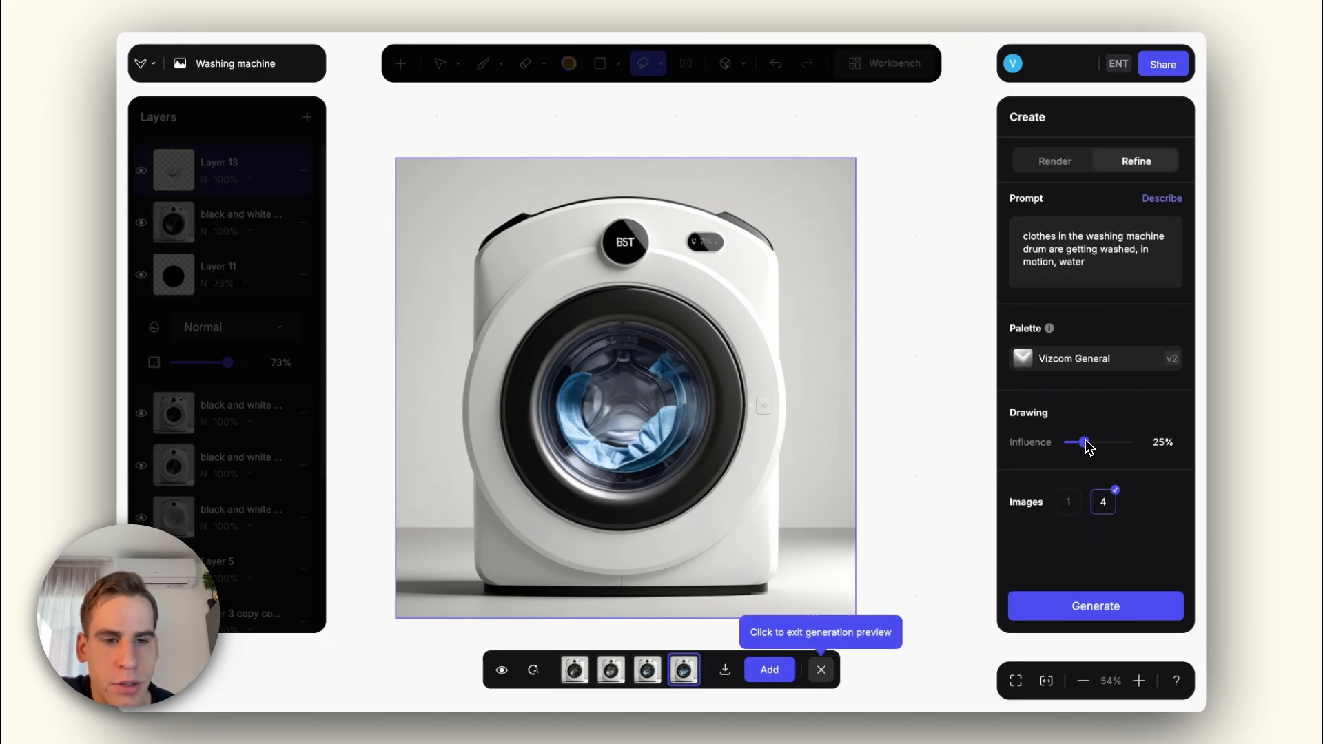
click(1087, 610)
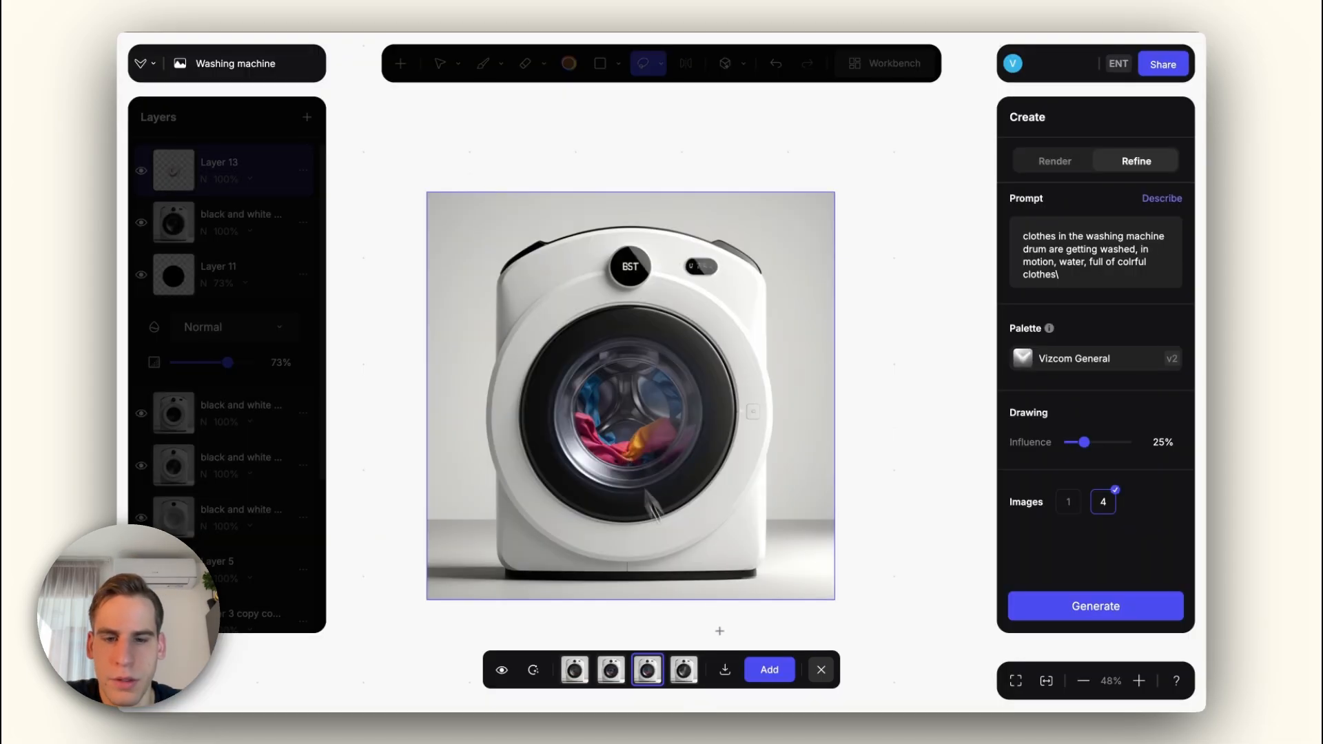
click(766, 670)
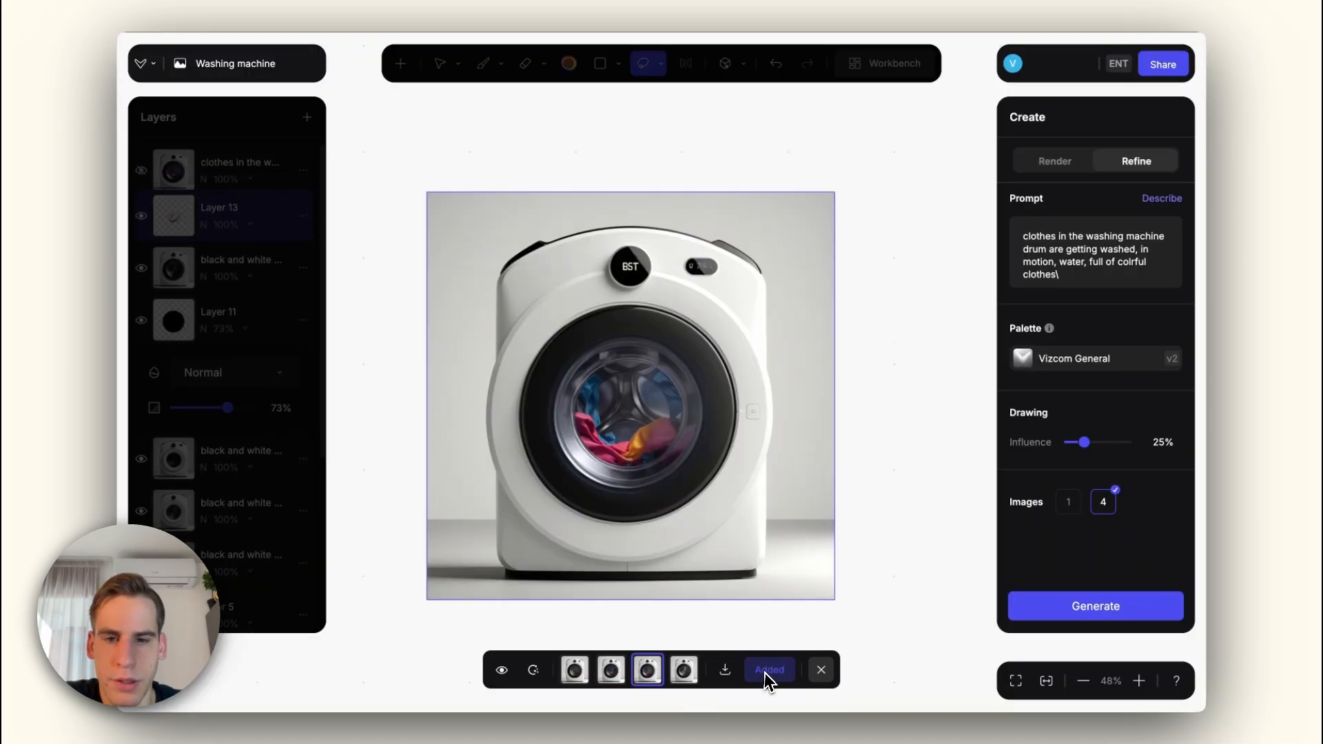
Step: Render the drum selection at 75% influence, compare the variants, and add the one with clothes inside a blurred rainbow ring
click(1056, 160)
drag(1084, 528, 1108, 539)
click(1097, 606)
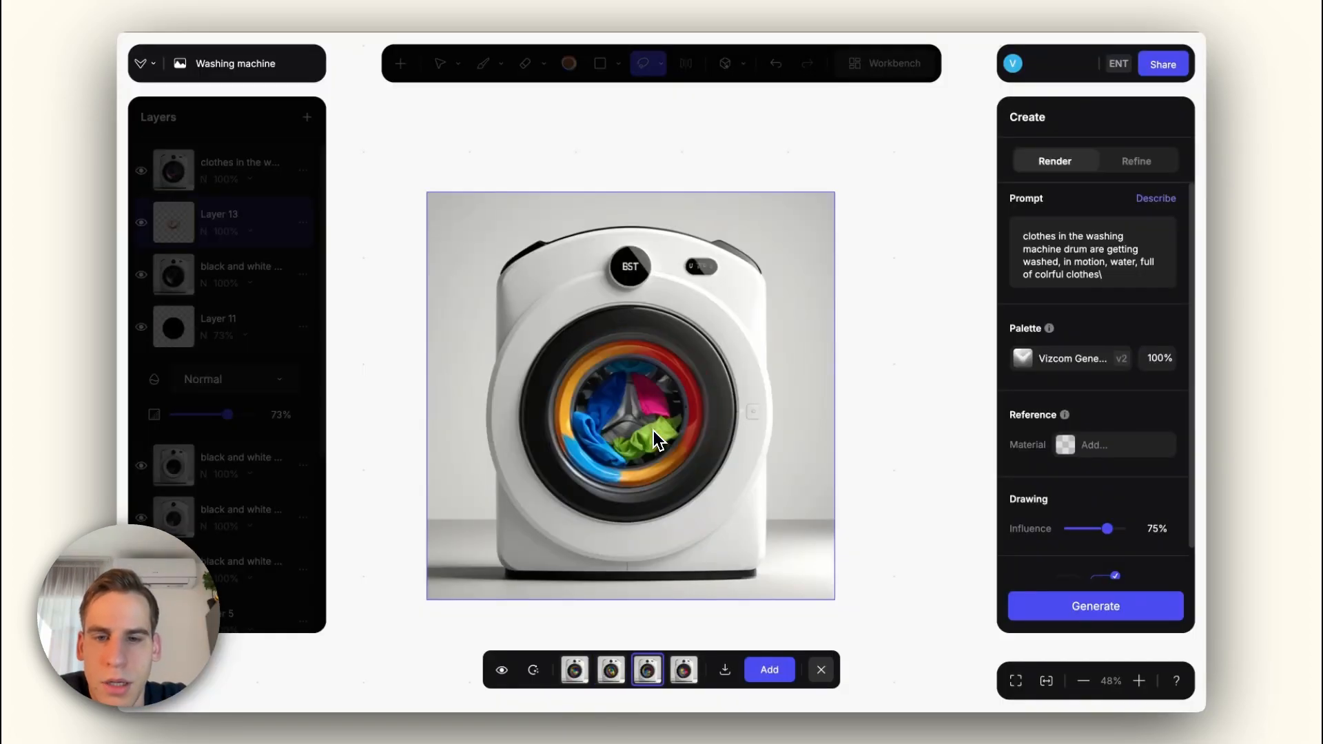
key(Left)
key(Left)
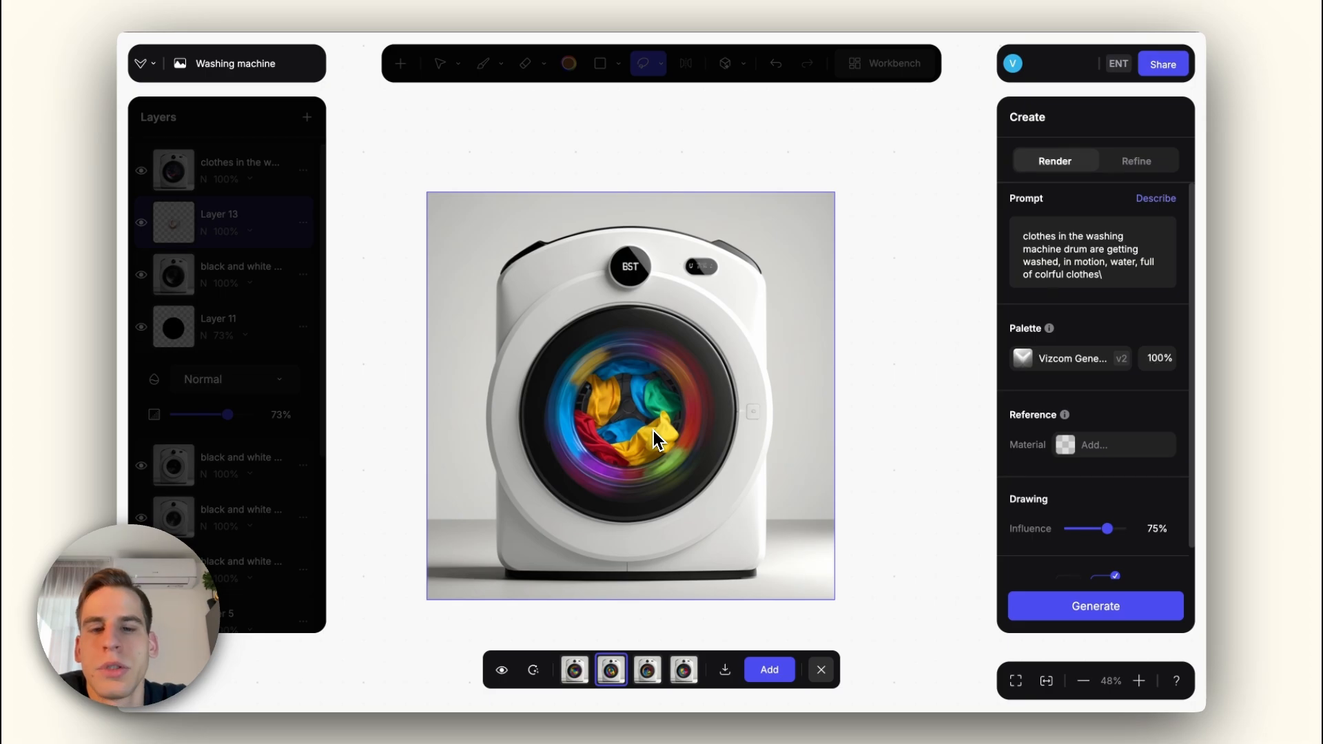
scroll(653, 431, down, 3)
scroll(654, 432, up, 3)
key(Right)
key(Right)
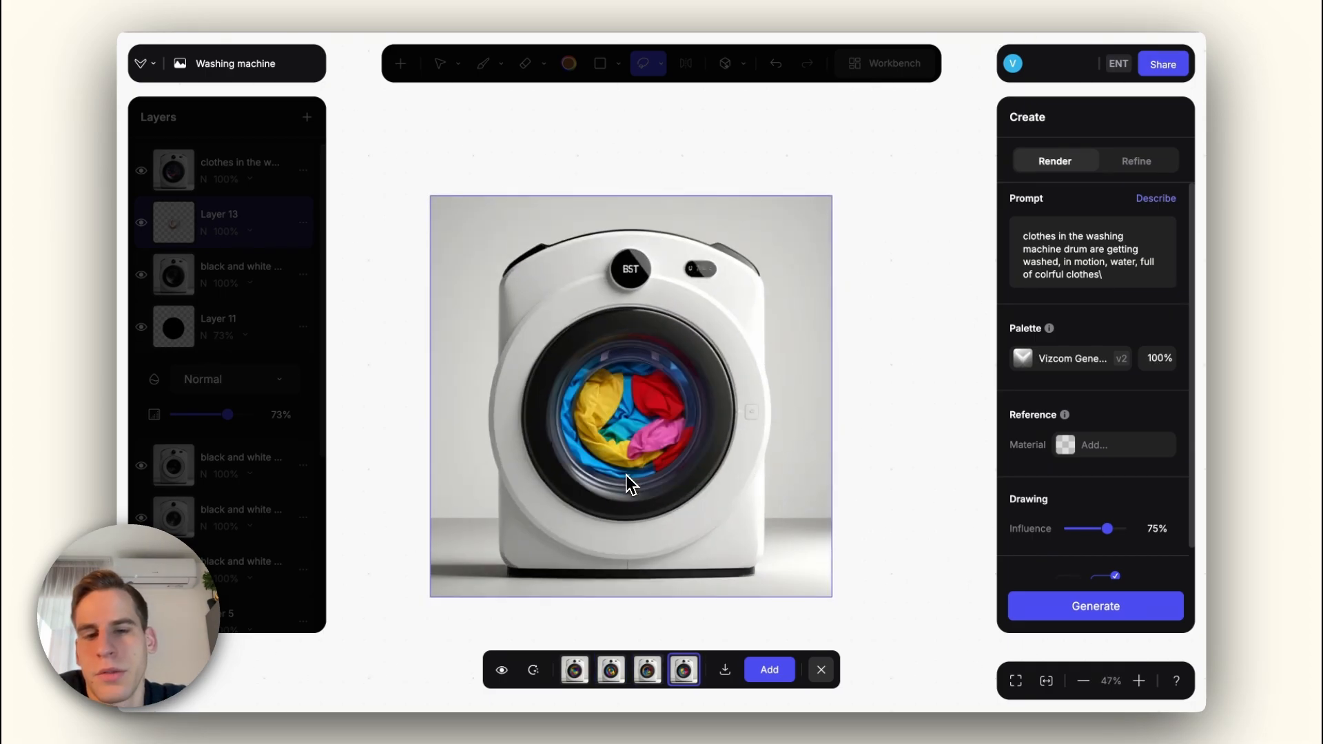
click(769, 670)
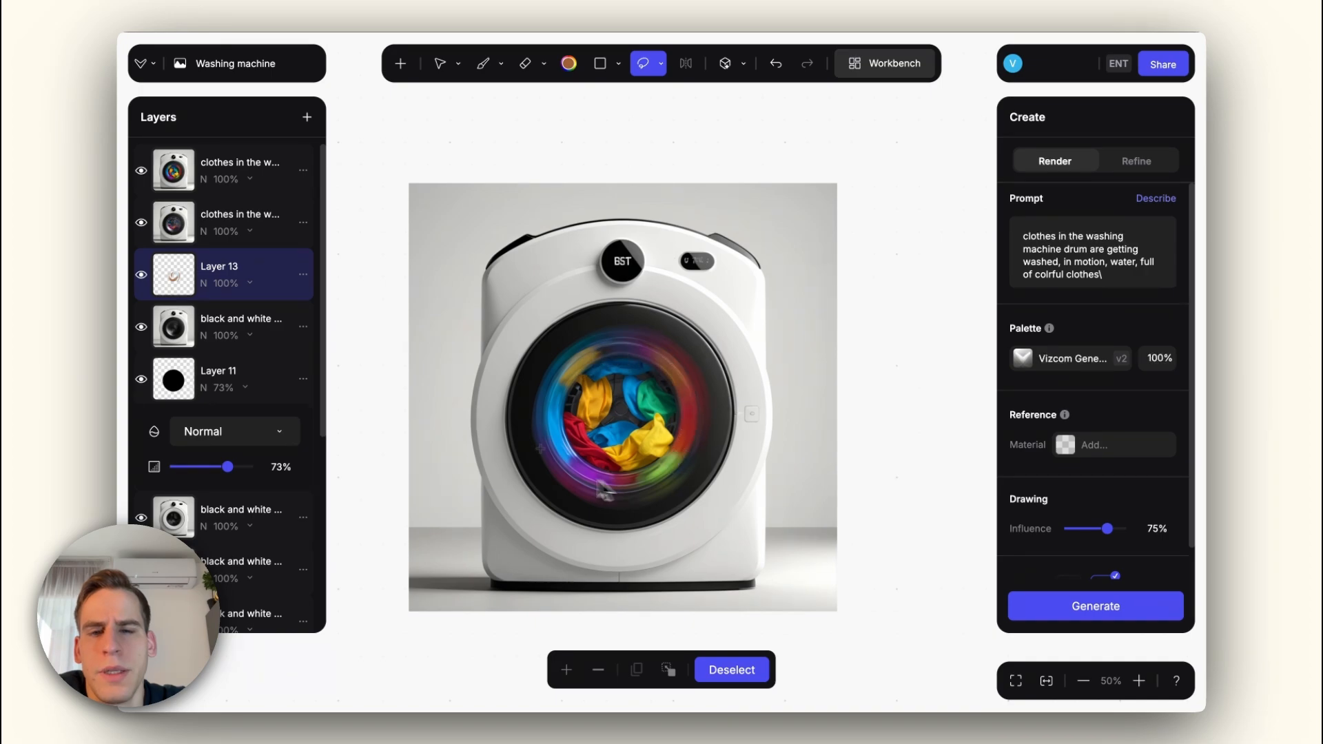
Step: Move the black circle layer to the top of the stack, set its opacity to 17%, and export the image at 1x
scroll(567, 445, down, 3)
scroll(566, 445, up, 3)
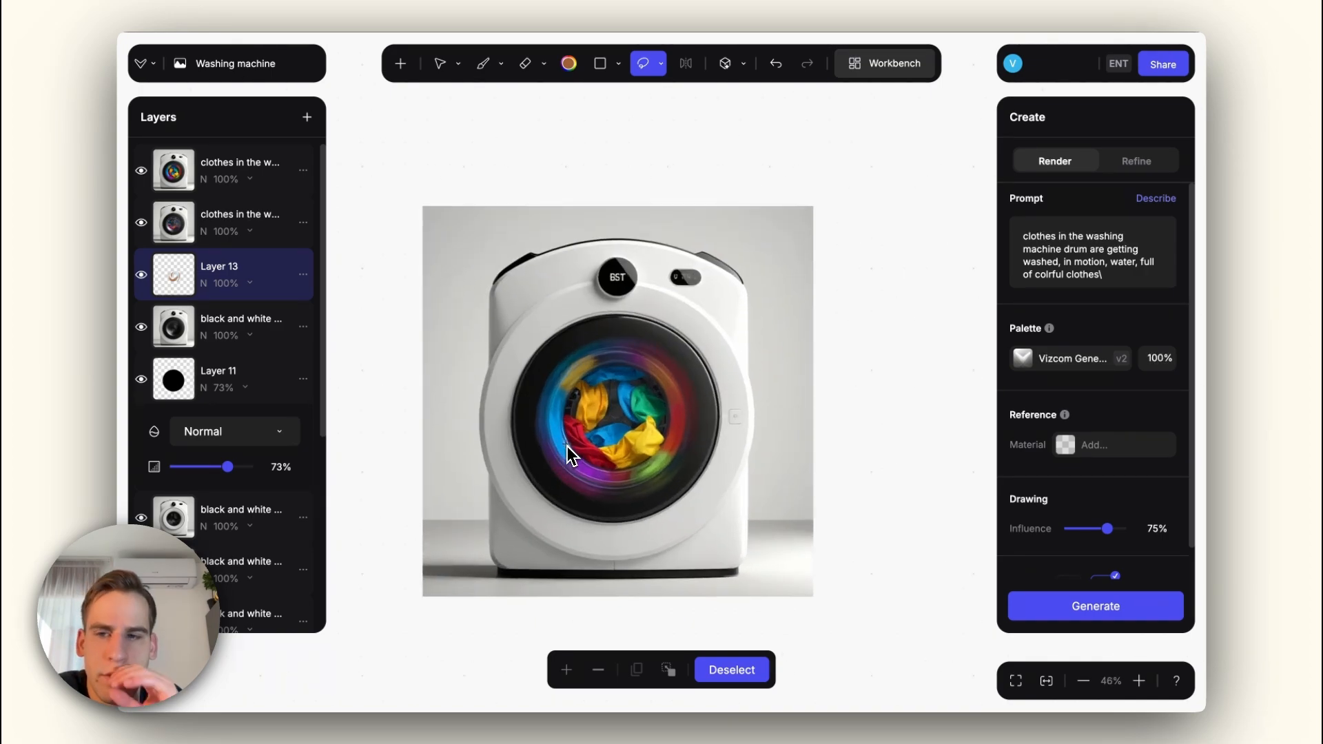
drag(176, 380, 175, 206)
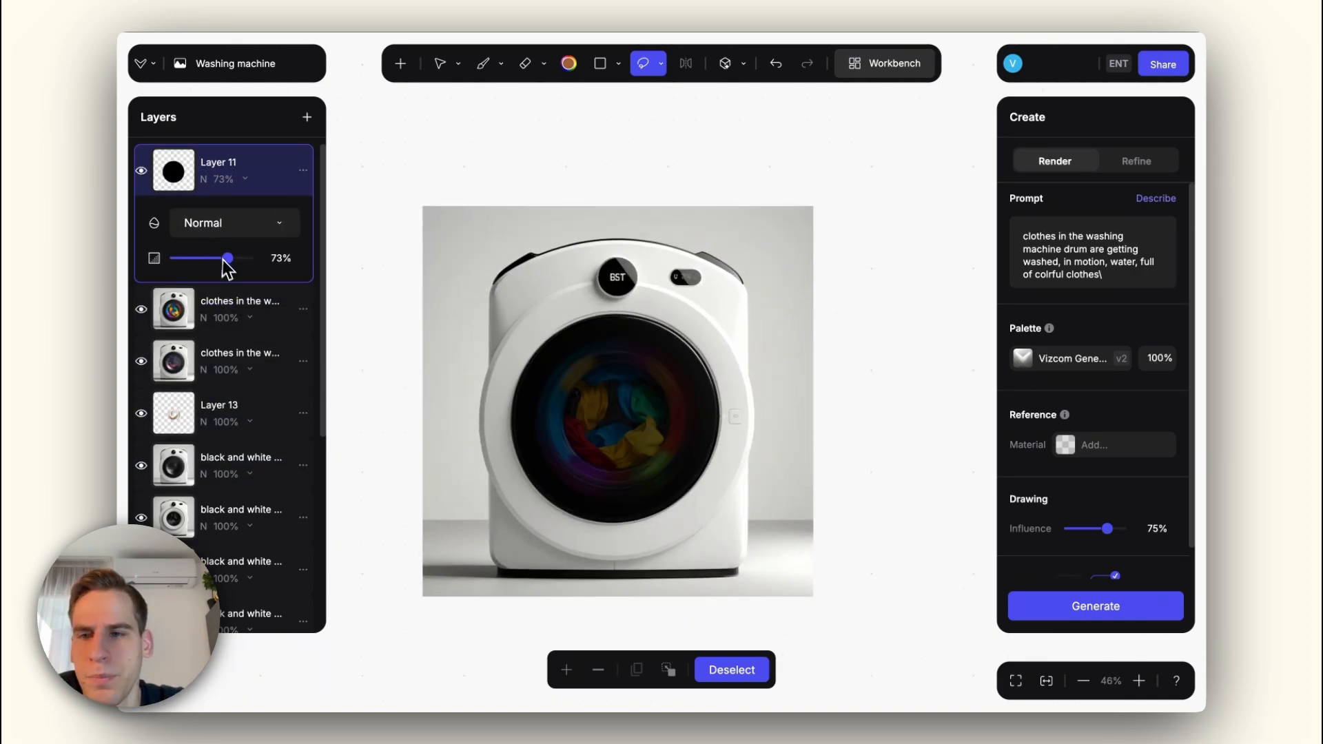
drag(224, 262, 190, 264)
click(1163, 65)
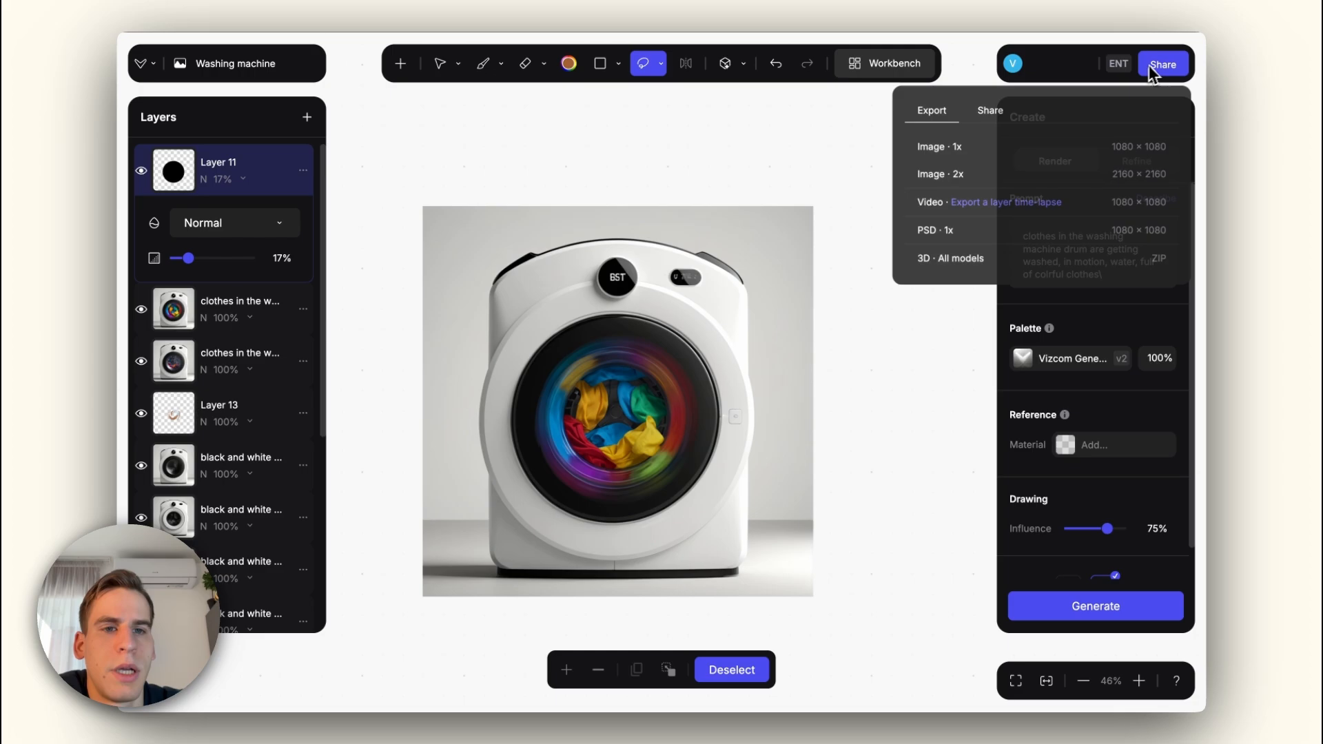
click(946, 150)
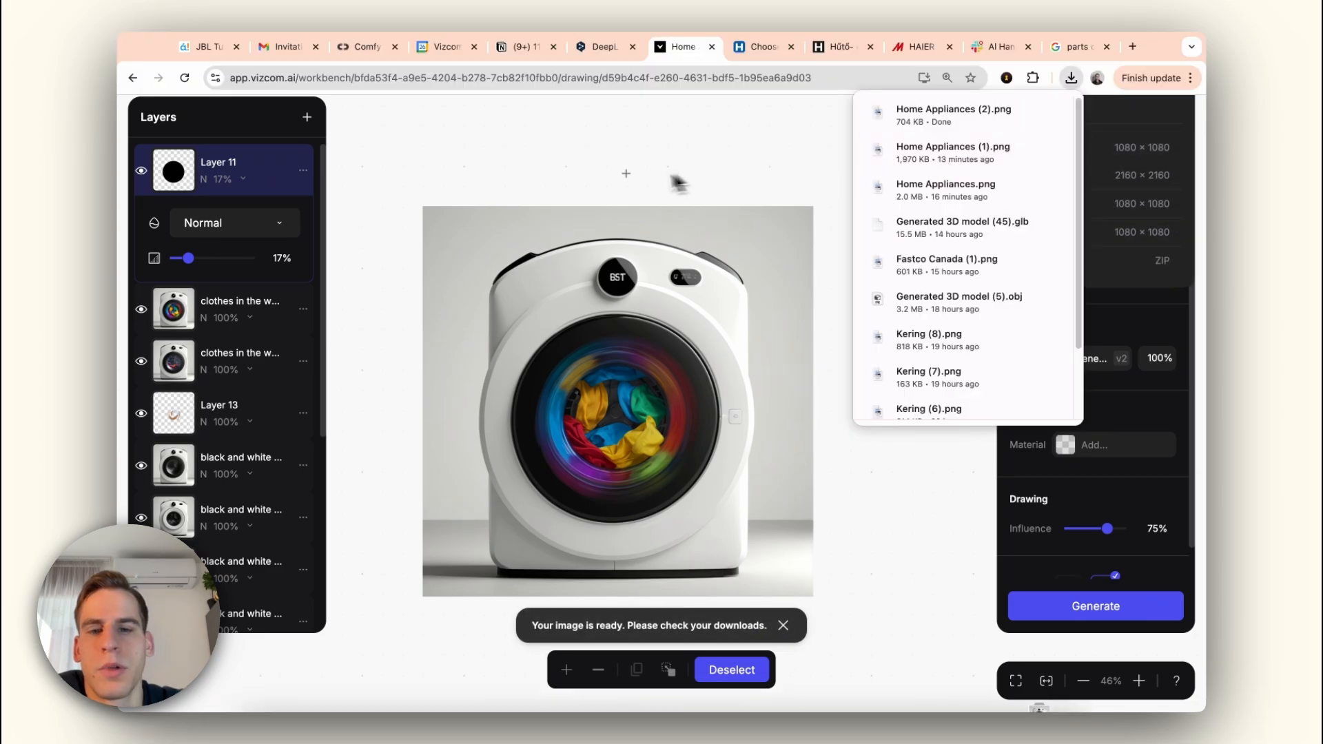
Step: Hide the black circle, both clothes renders and Layer 13, and start a detailed 3D generation of the empty-drum washing machine
click(140, 170)
click(142, 309)
click(141, 361)
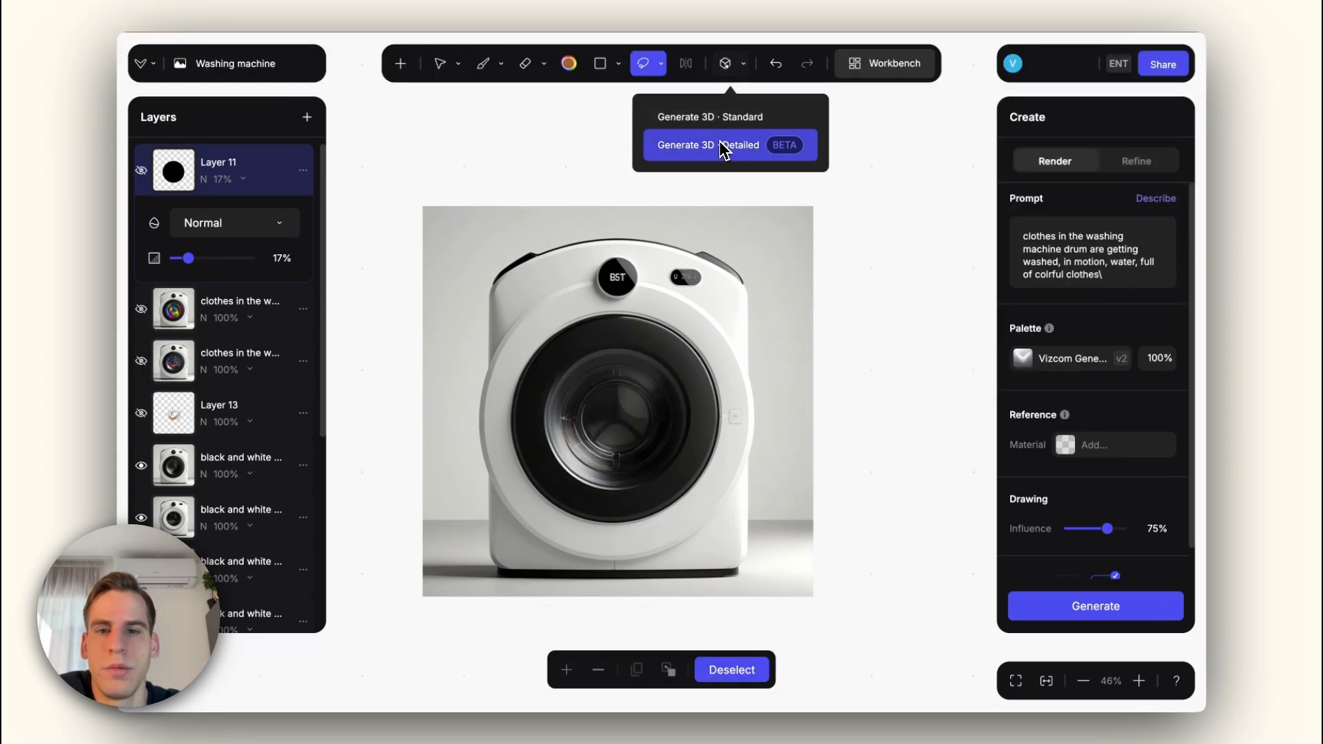
click(723, 147)
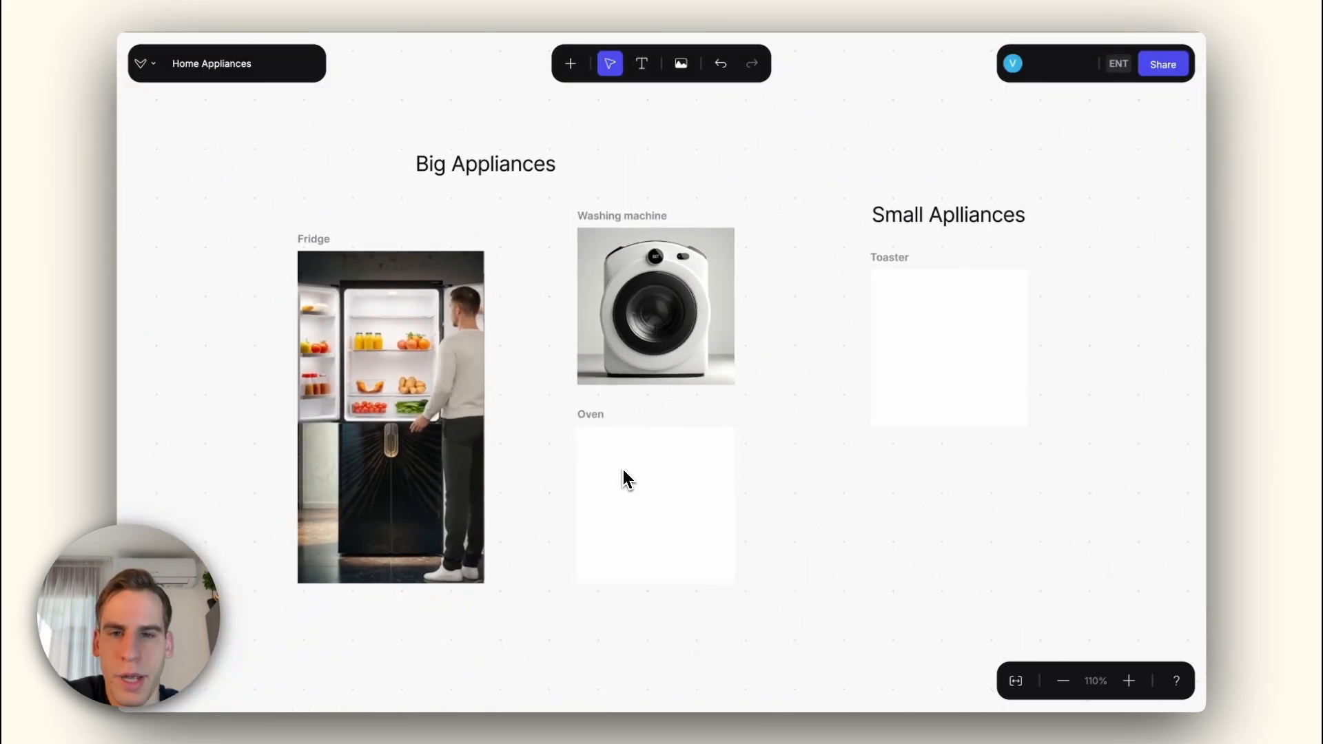
Step: Open the Oven drawing and sketch the oven's rectangular outline with mirror symmetry enabled
double_click(623, 469)
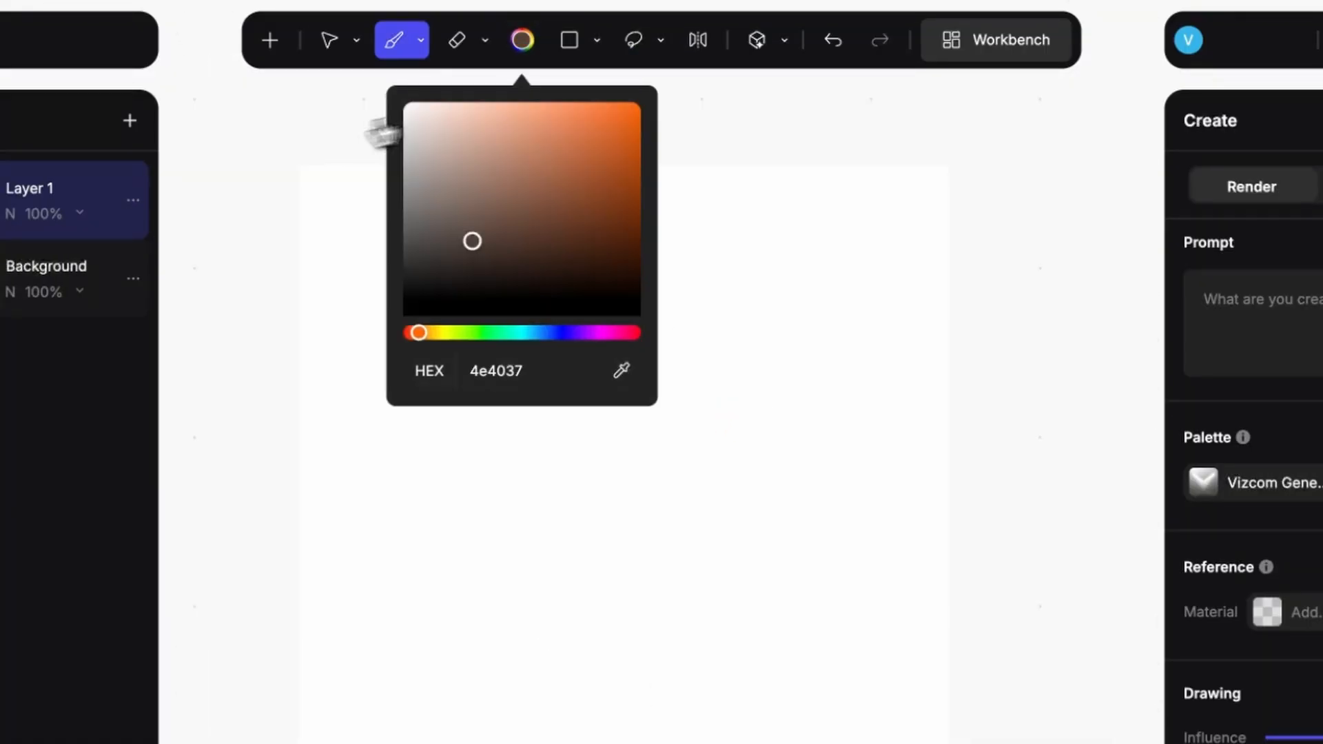
drag(472, 241, 406, 315)
click(698, 40)
drag(413, 360, 836, 360)
drag(836, 363, 837, 703)
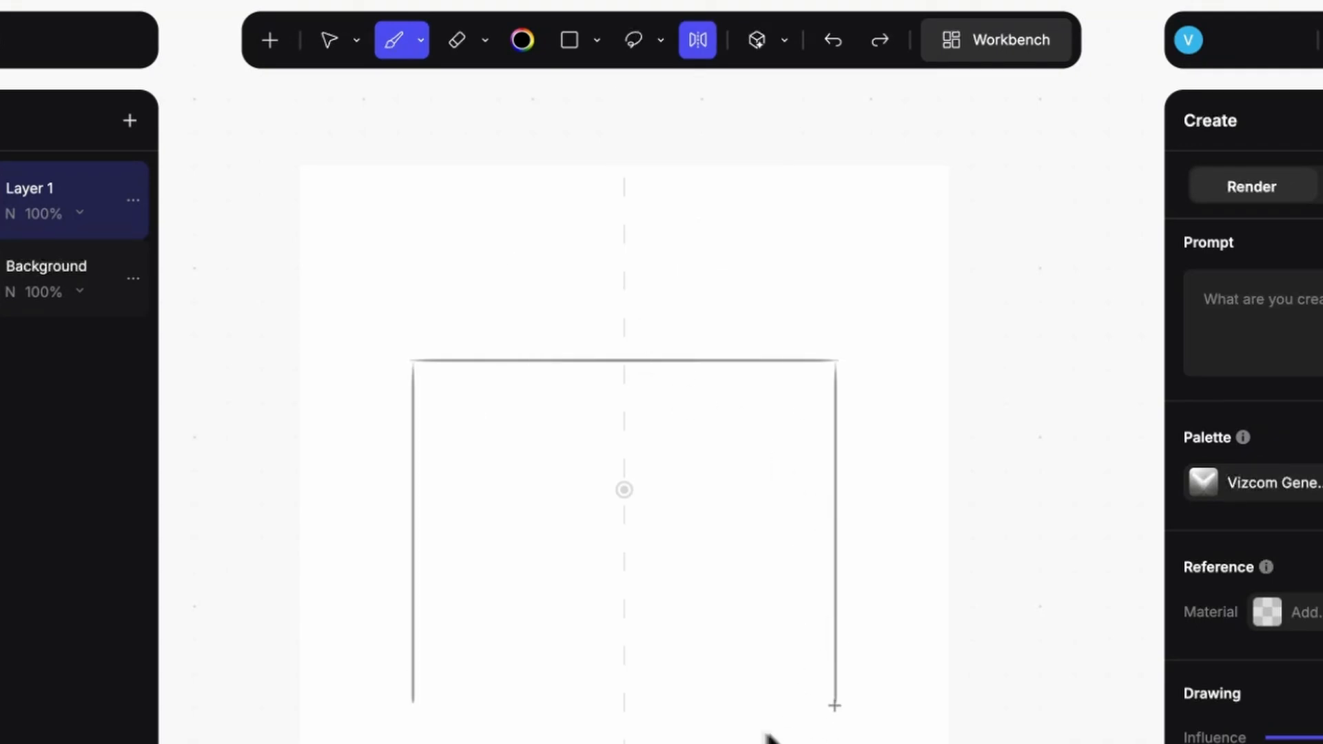
drag(415, 706, 836, 706)
Step: Sketch the control panel strip, a slim horizontal handle and the rectangular door window inside the oven outline
drag(416, 419, 835, 419)
mouse_move(498, 454)
mouse_down()
mouse_move(752, 454)
mouse_move(750, 475)
mouse_up()
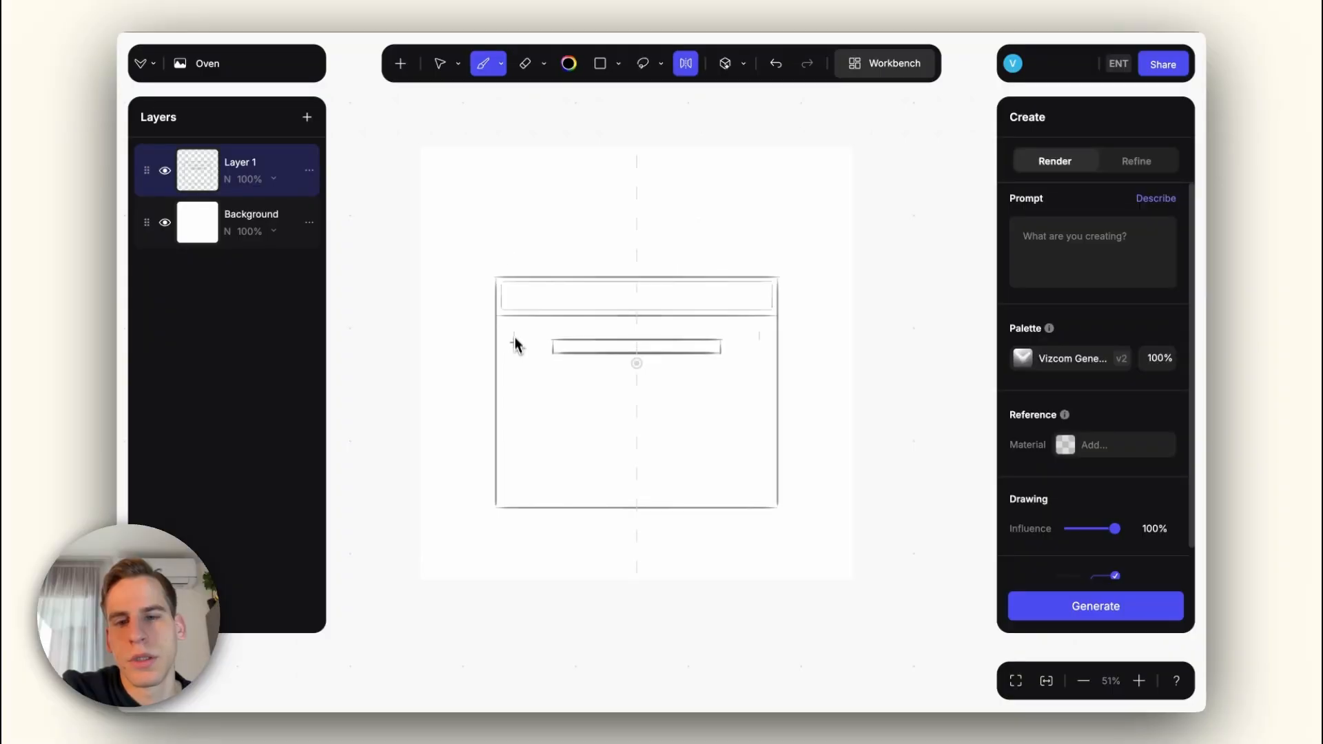
drag(537, 463, 674, 467)
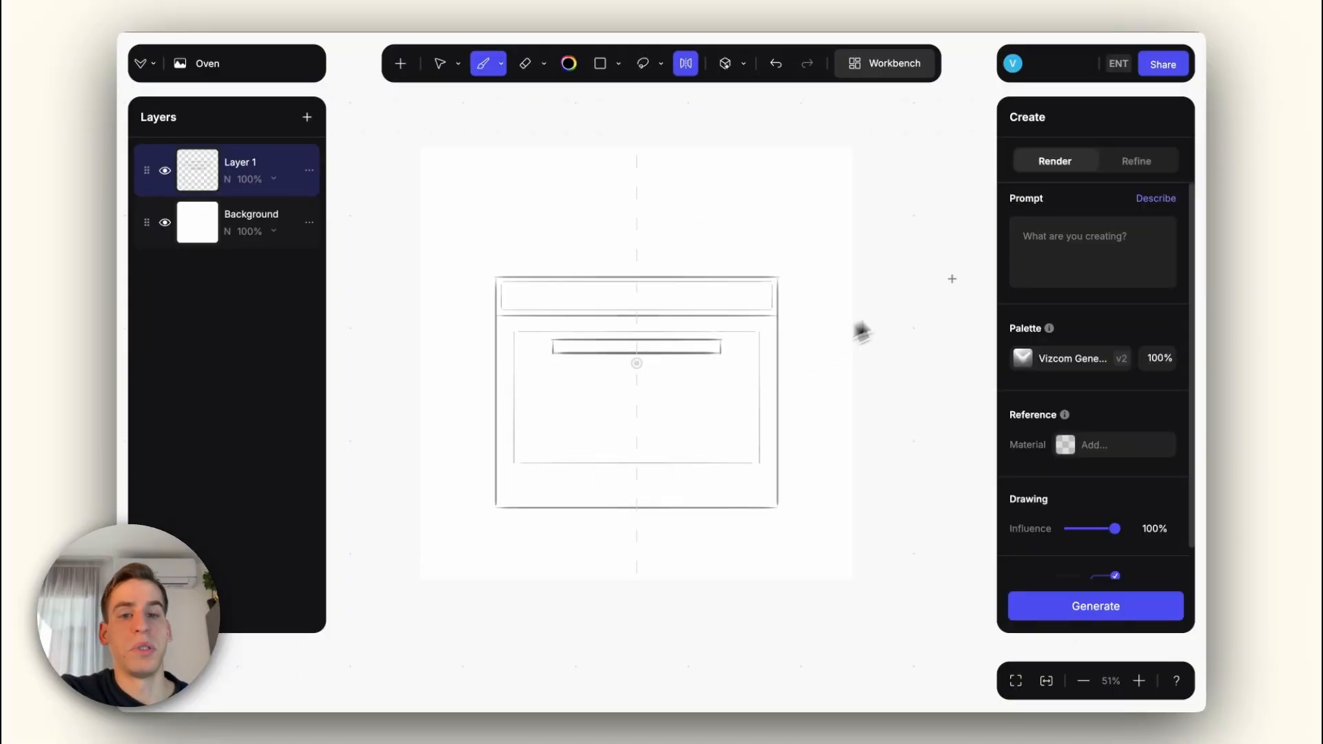
Step: Have the prompt described automatically from the oven sketch and set the drawing influence to 80%
click(1095, 247)
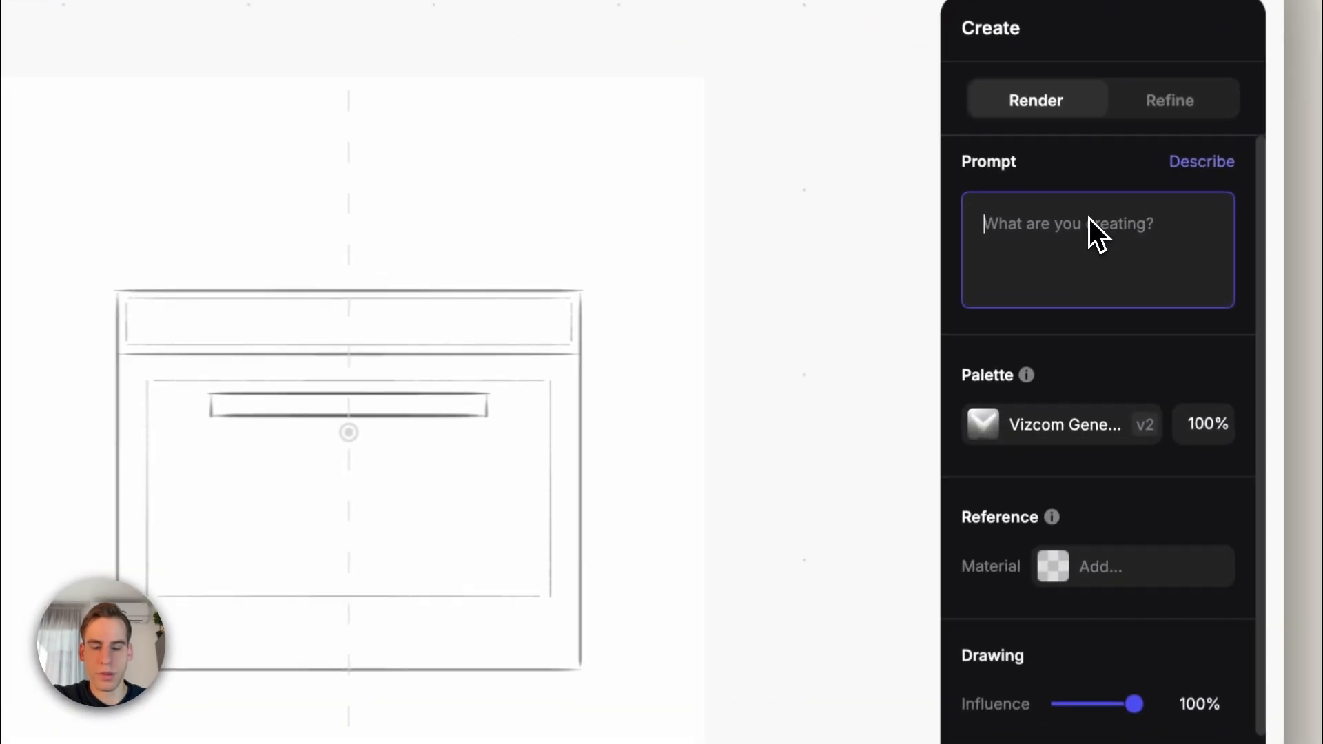
click(1155, 198)
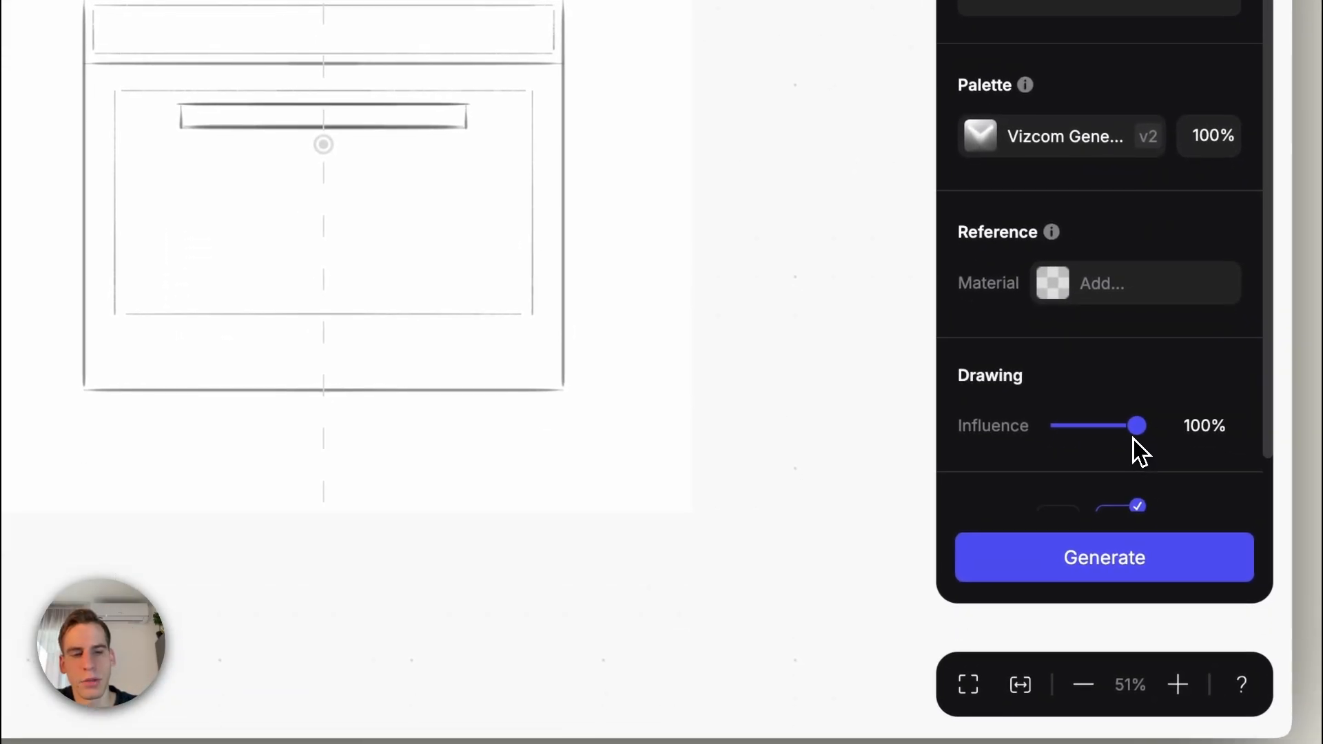
drag(1135, 440, 1127, 436)
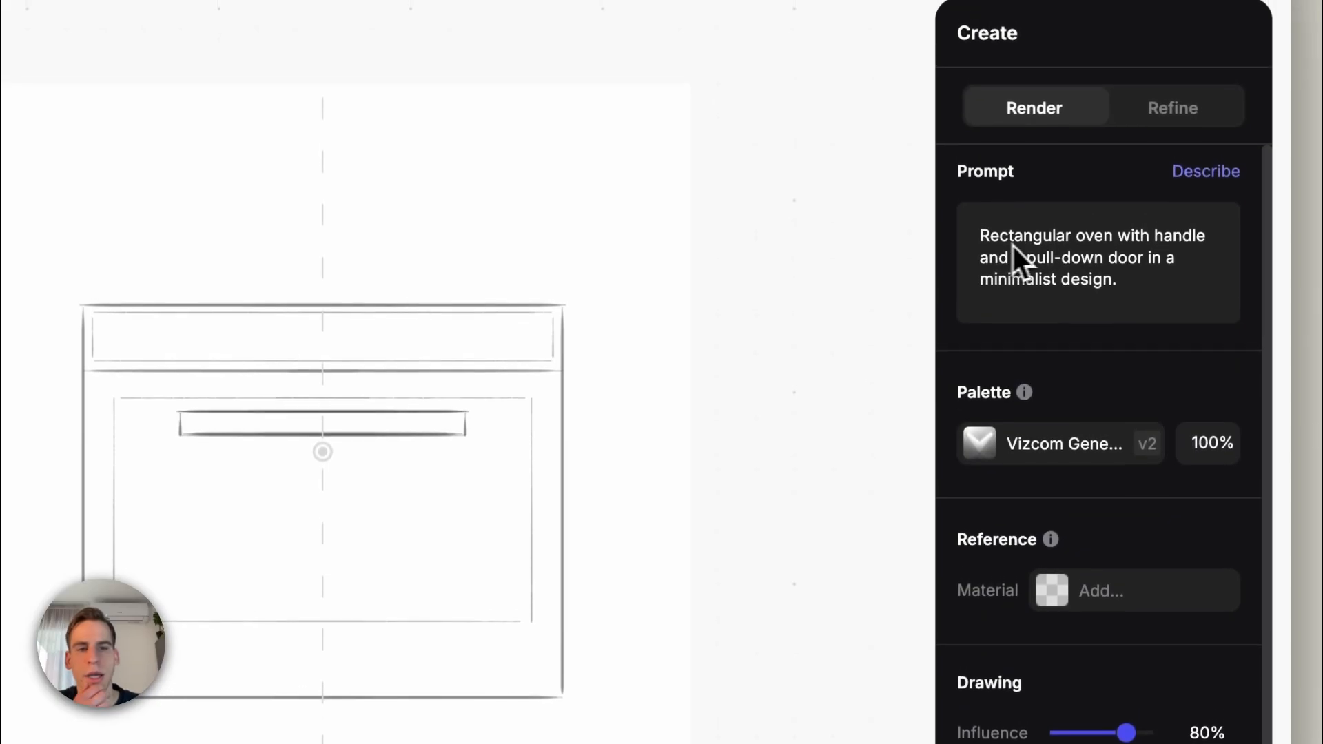
Step: Insert "modern, full glass" before "oven" in the prompt and render the sketch
click(1077, 240)
text(modern, mi)
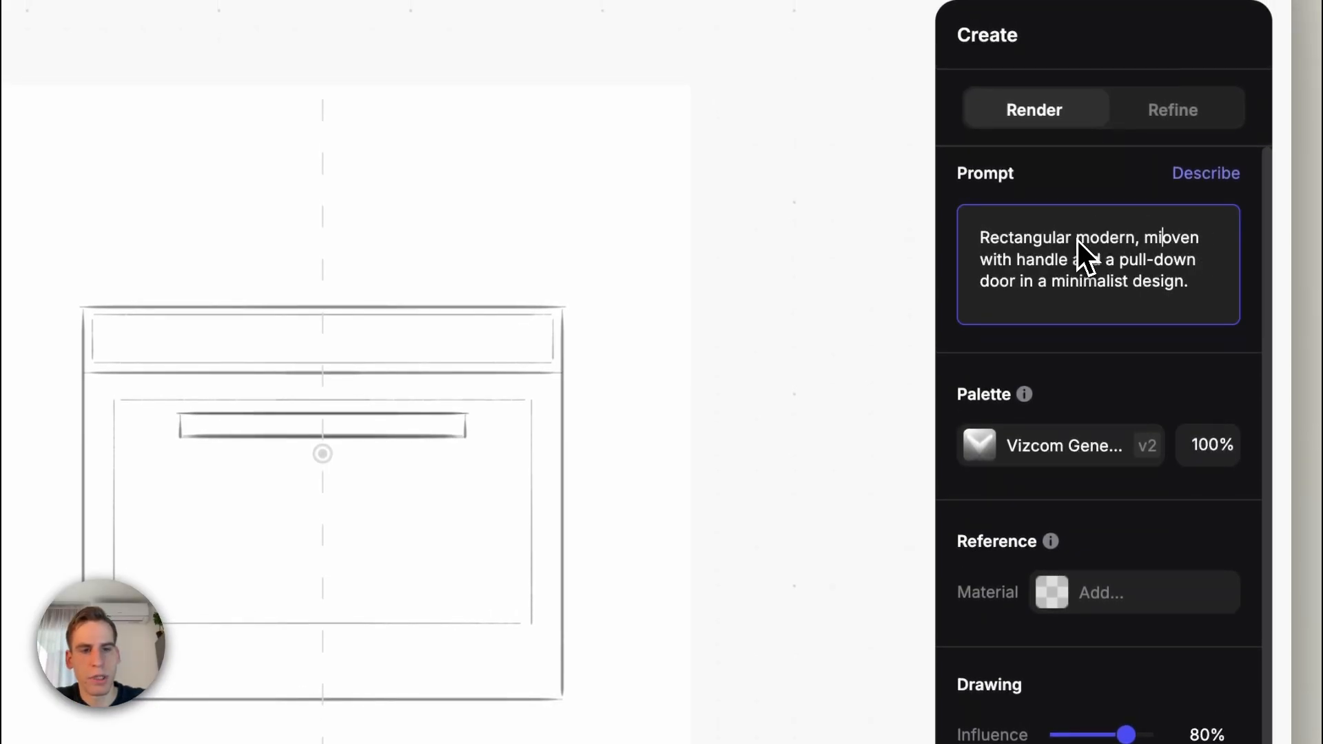
key(BackSpace)
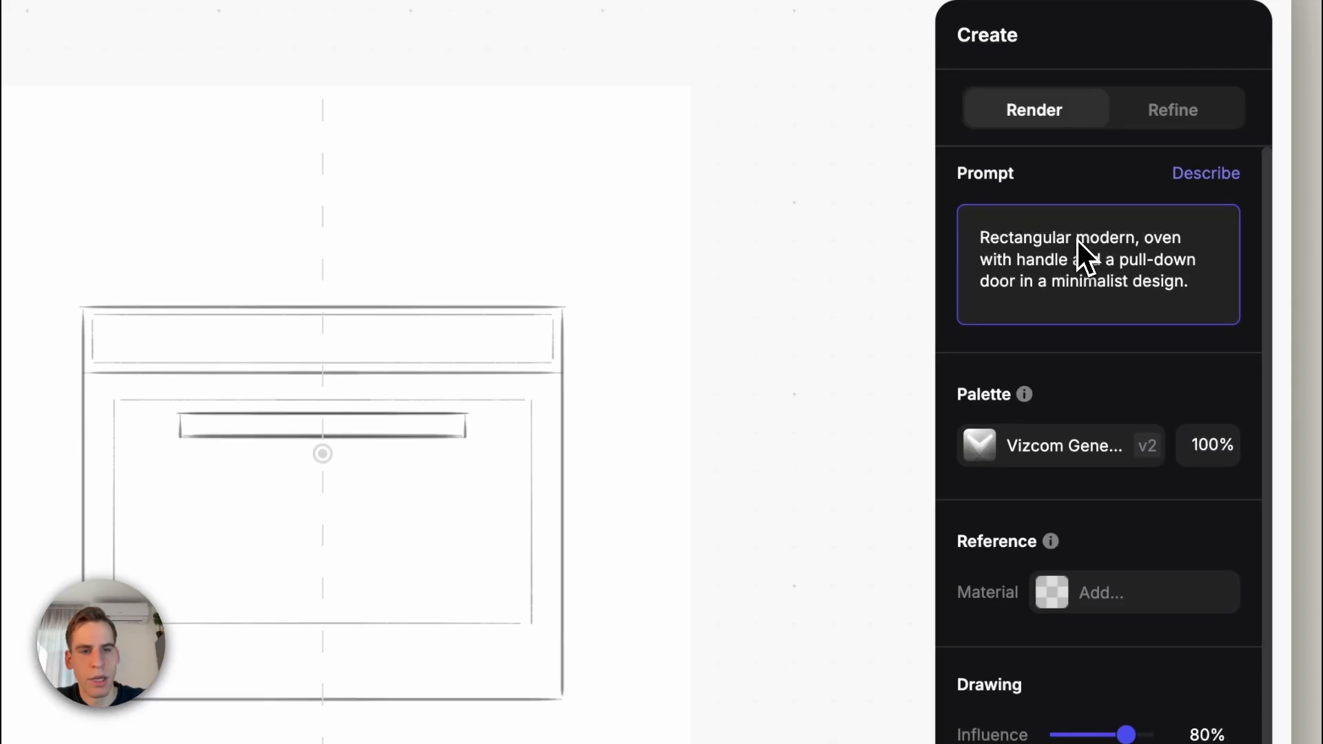
text(full glass)
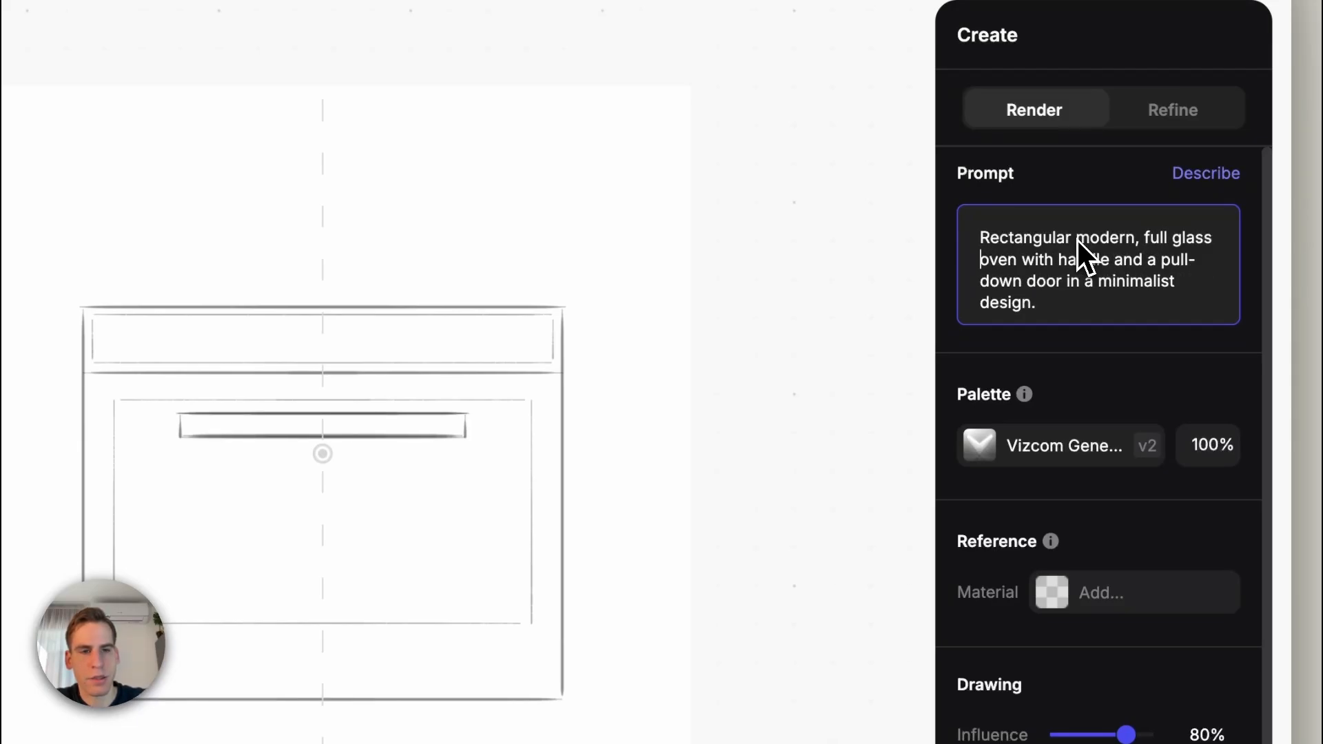
key(Return)
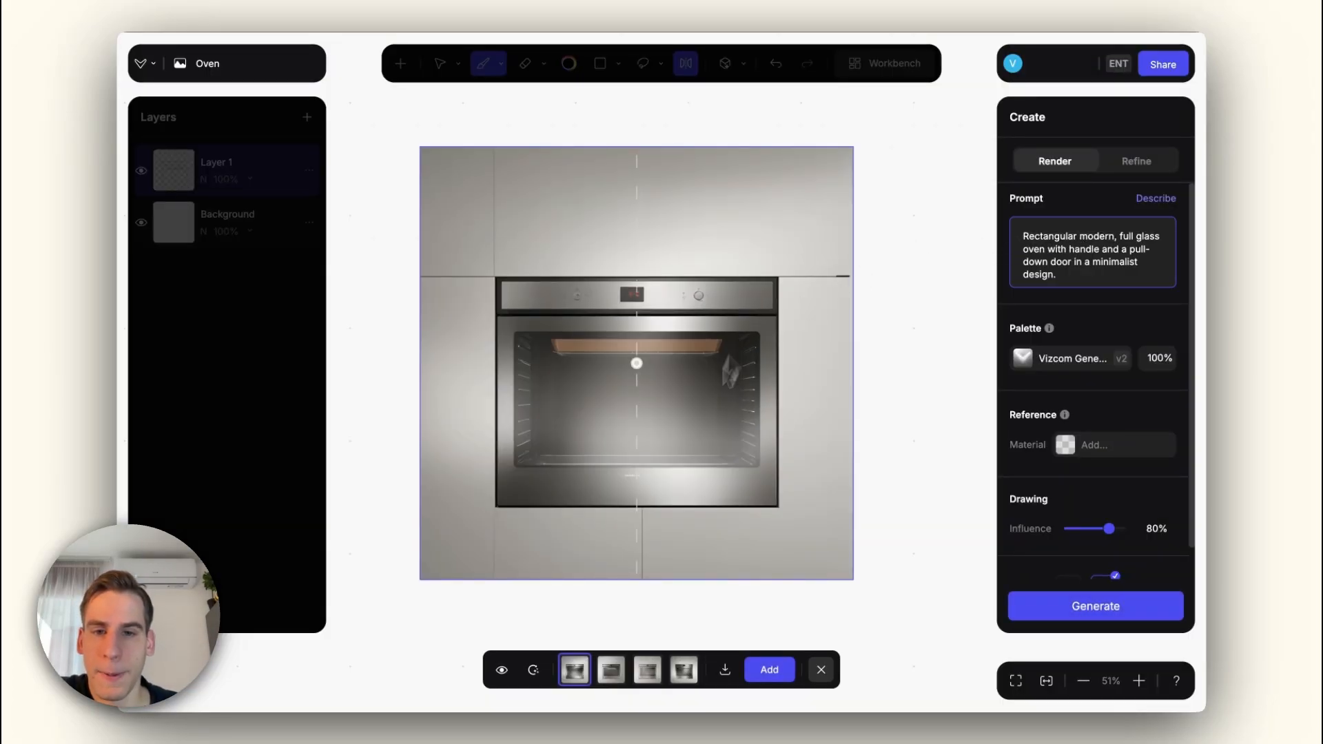
Step: Compare the four oven render variants and discard them
click(610, 670)
click(647, 670)
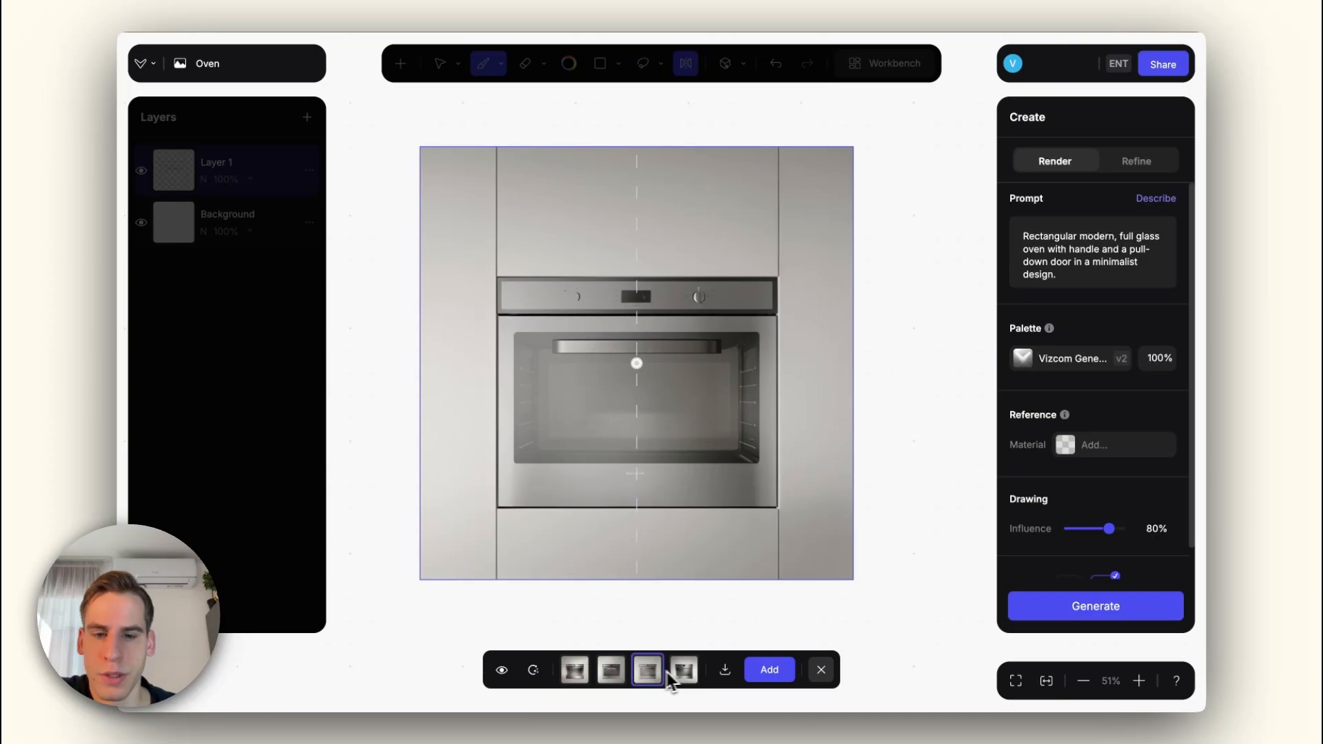
click(685, 672)
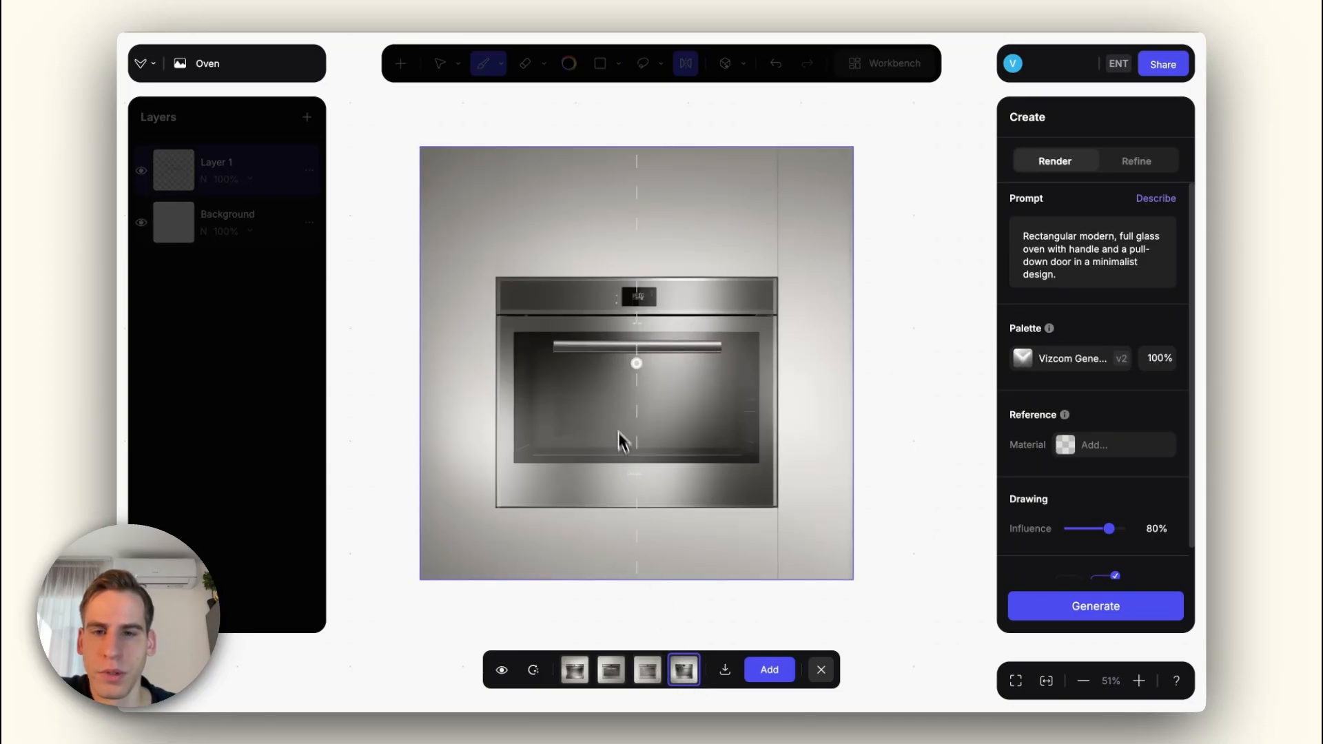
click(502, 670)
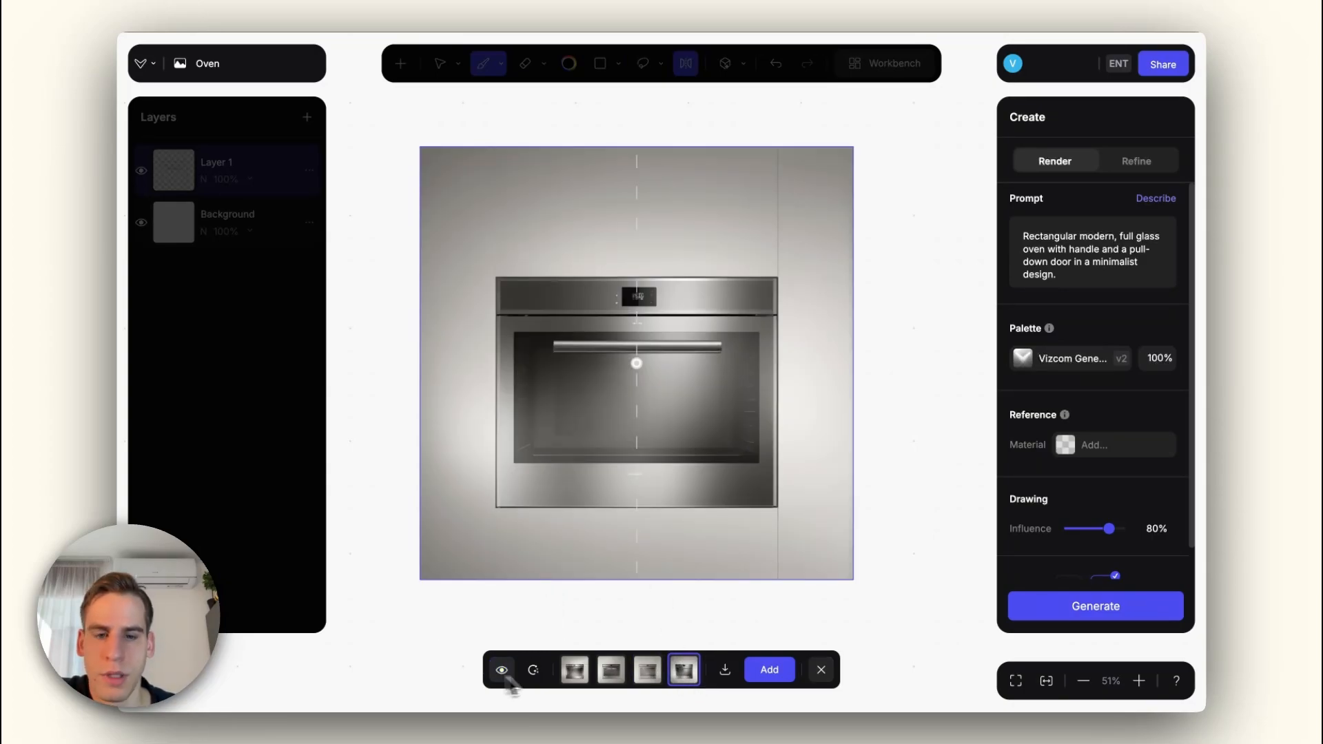
click(822, 670)
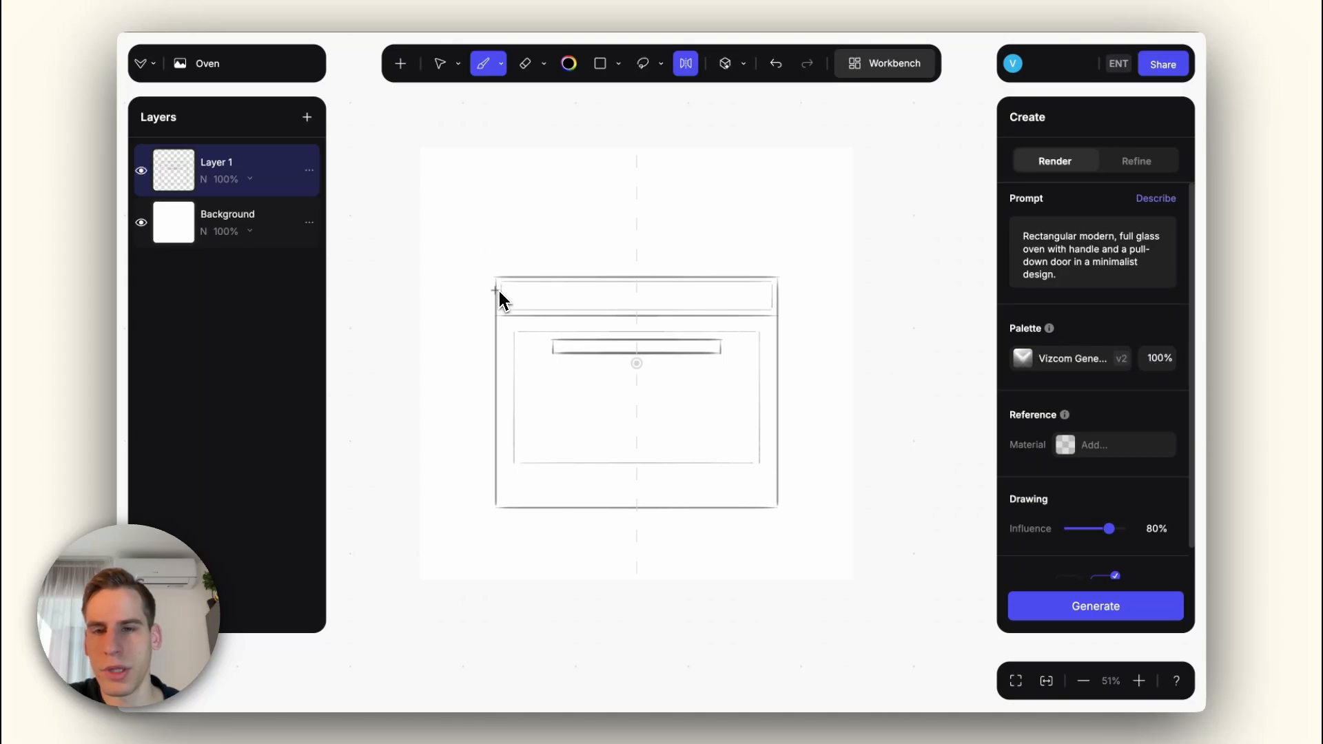
Step: Extend the oven's side, upper and lower edges to the canvas borders as mirrored kitchen cabinet seams
drag(500, 293, 497, 130)
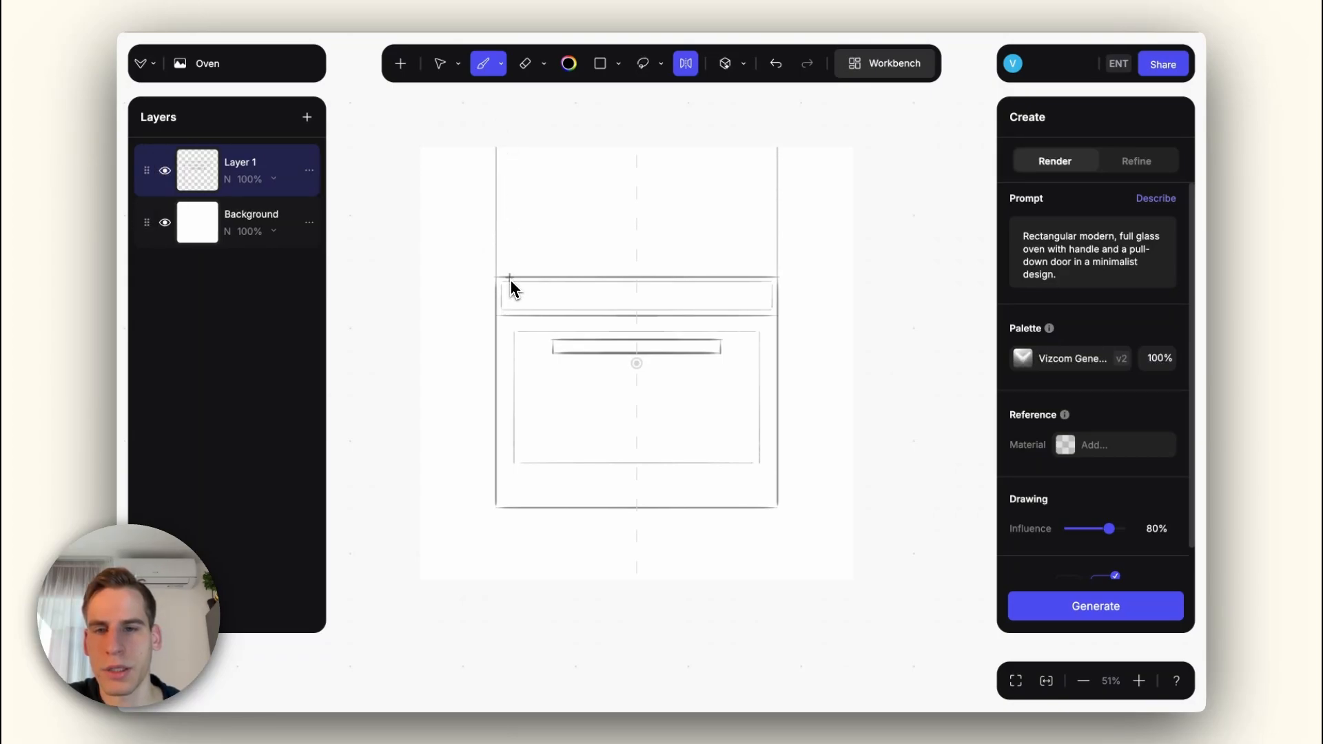
drag(510, 281, 396, 295)
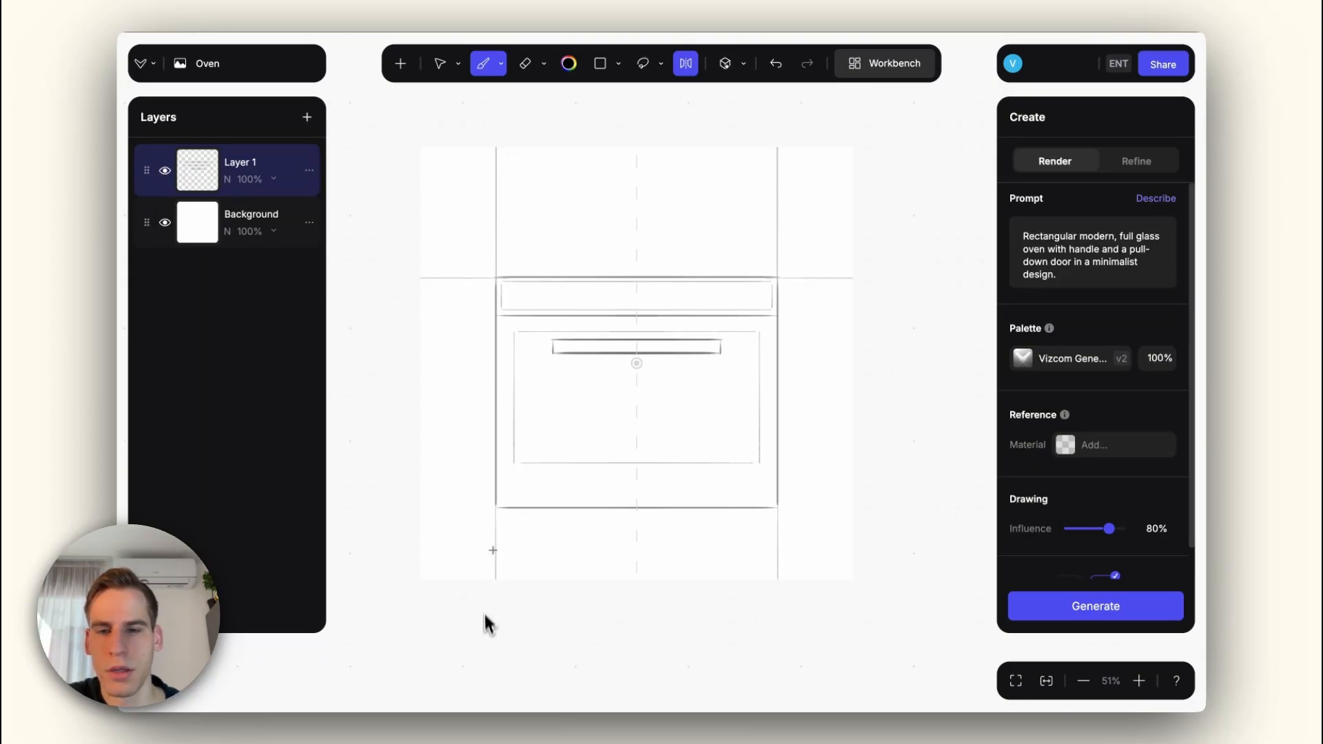
drag(506, 515, 401, 512)
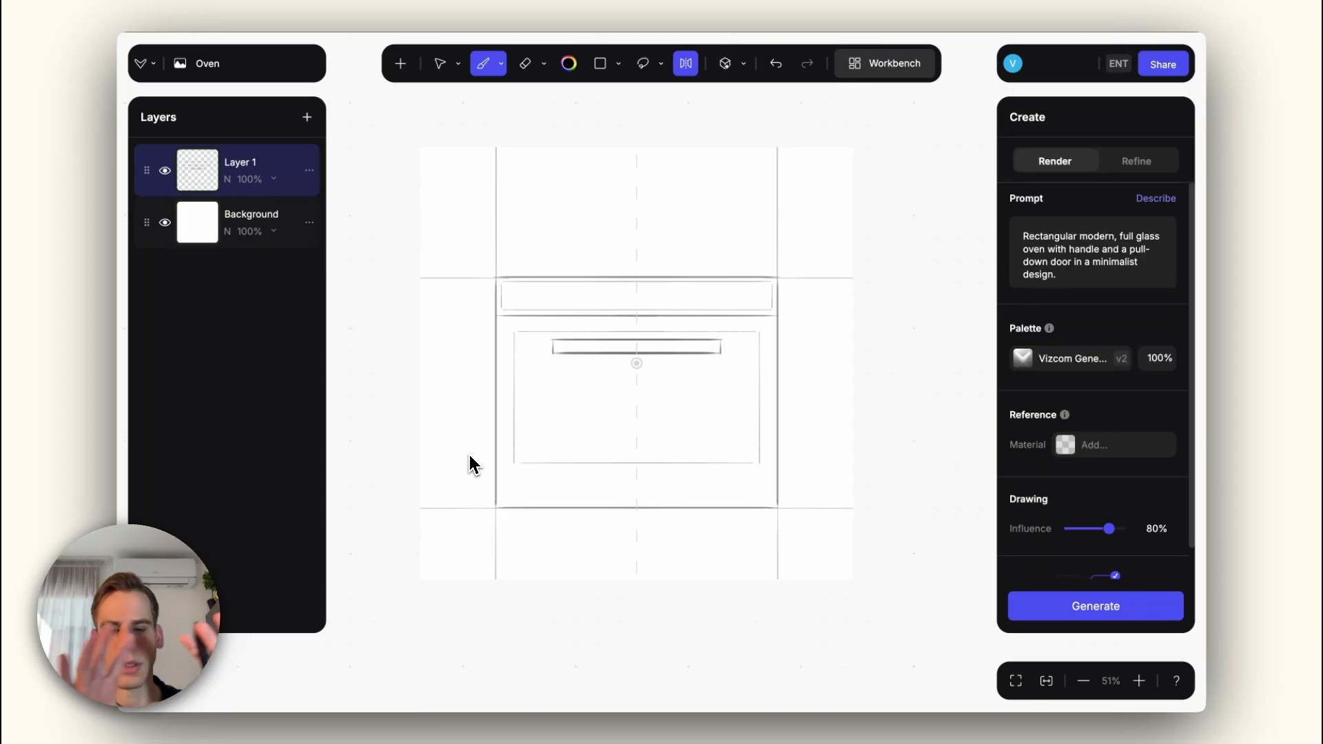
Step: Append "kitchen wall" to the prompt, render at 70% drawing influence, and add the fourth variant with the black control panel
click(1123, 282)
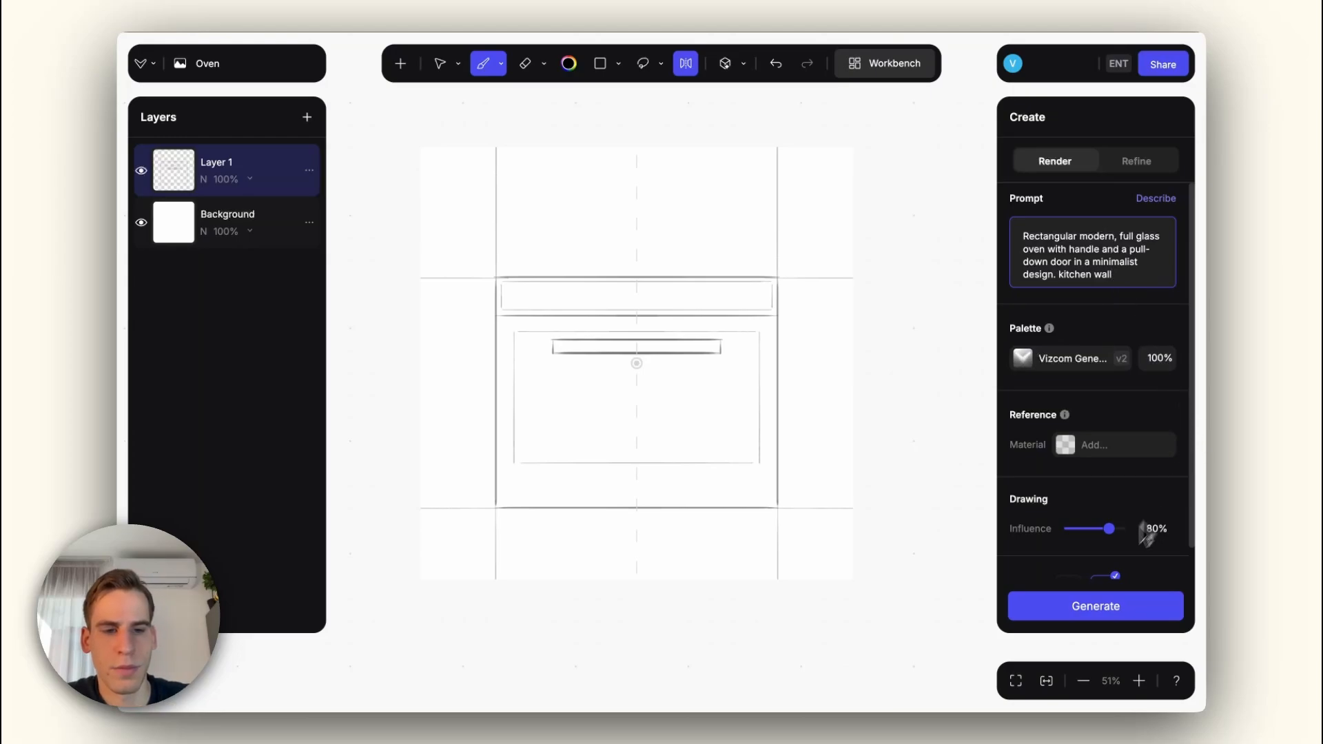
click(1105, 530)
click(1107, 595)
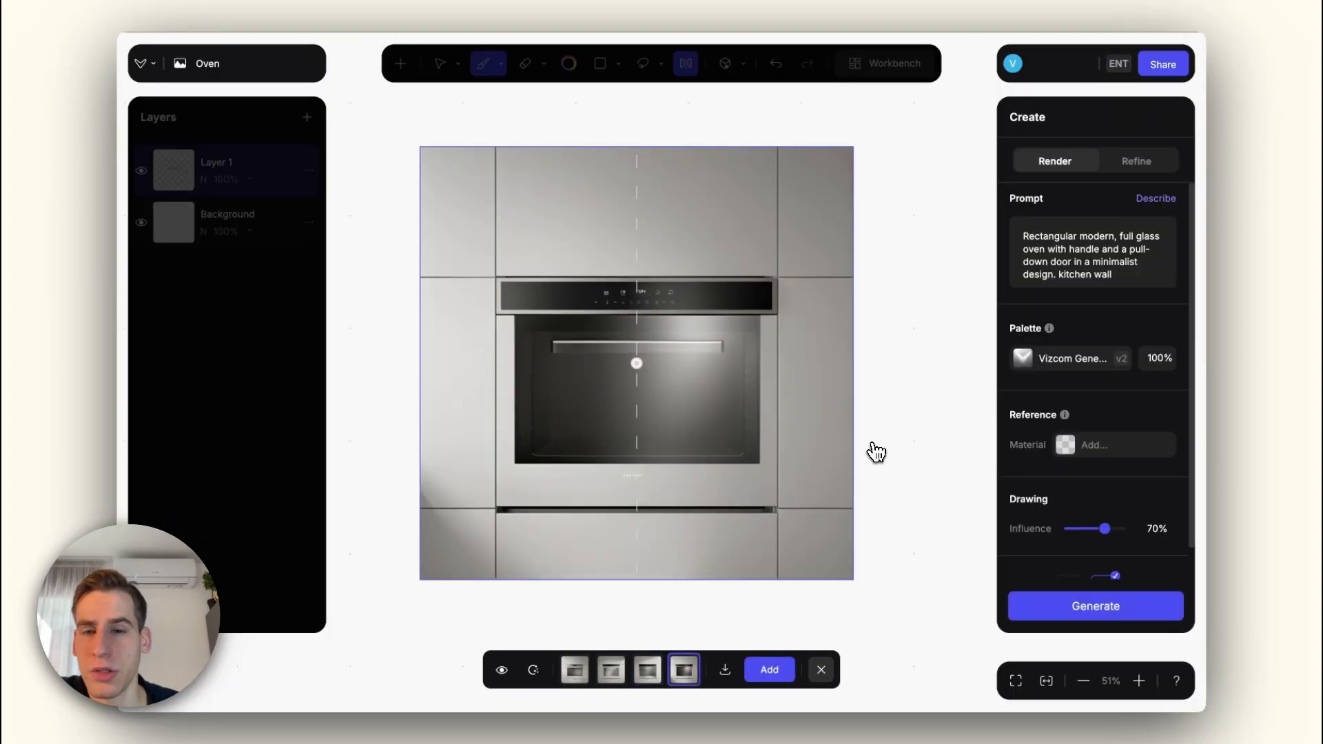
click(775, 670)
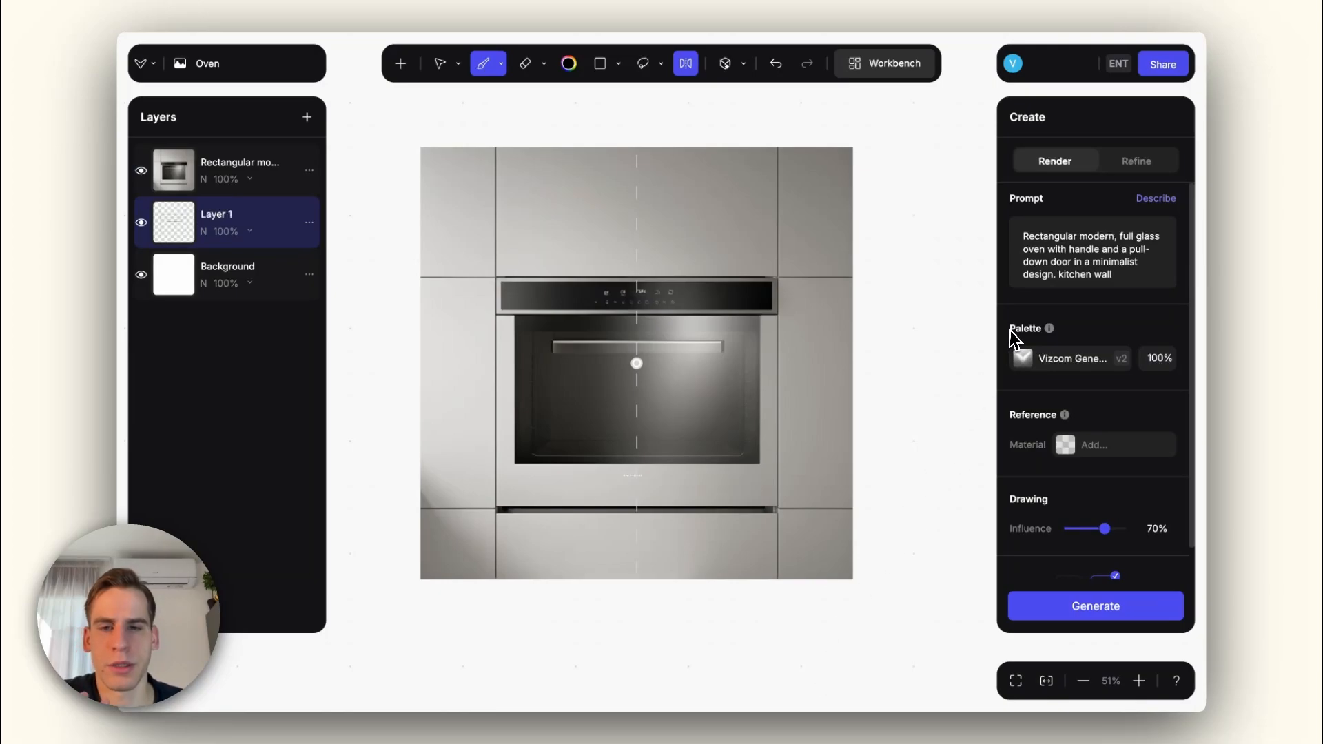
Step: Add "black" at the start of the prompt and render the oven again
click(1020, 237)
text(black)
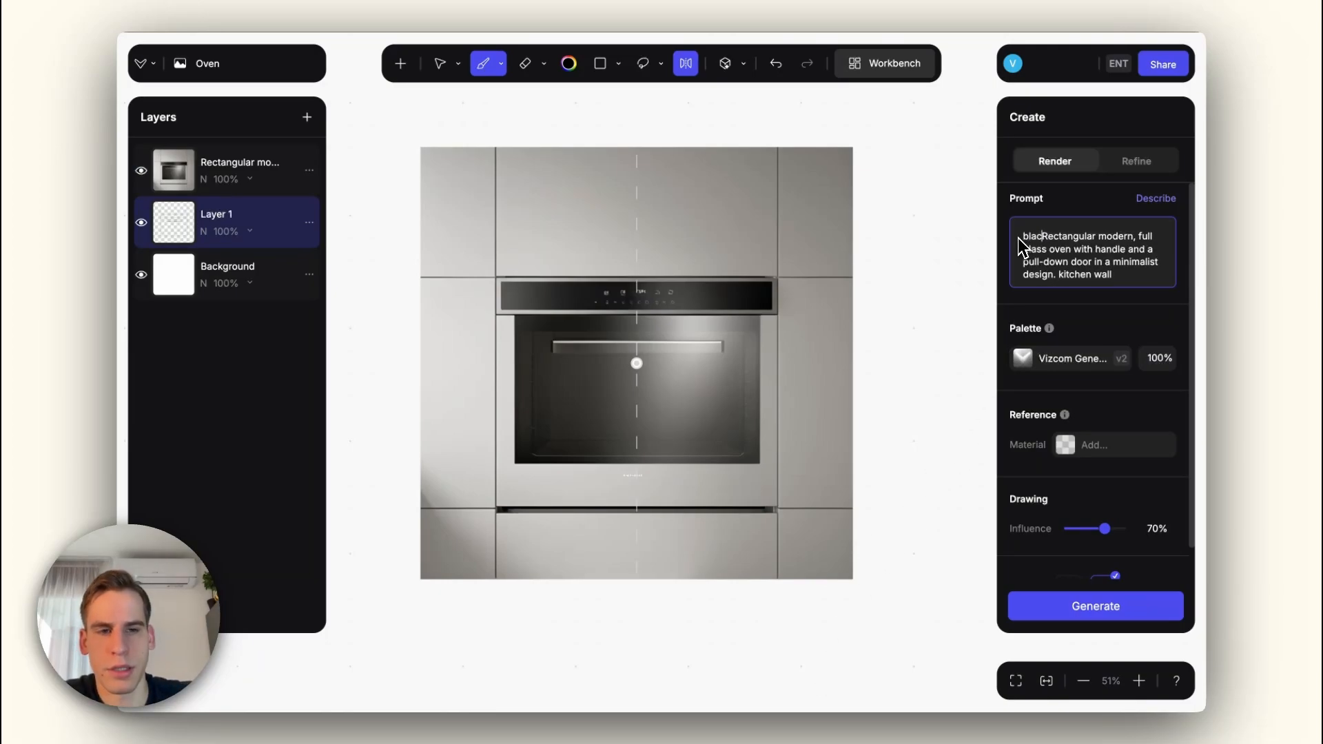
key(Return)
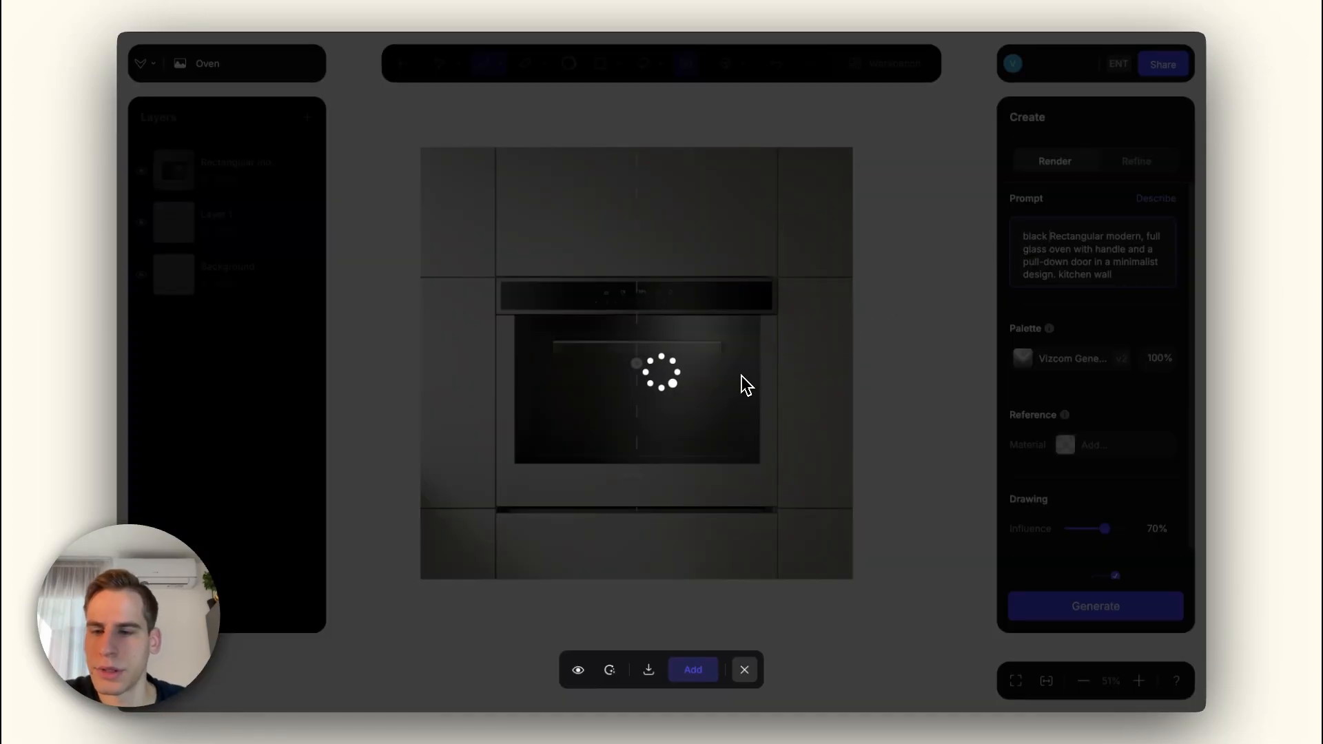
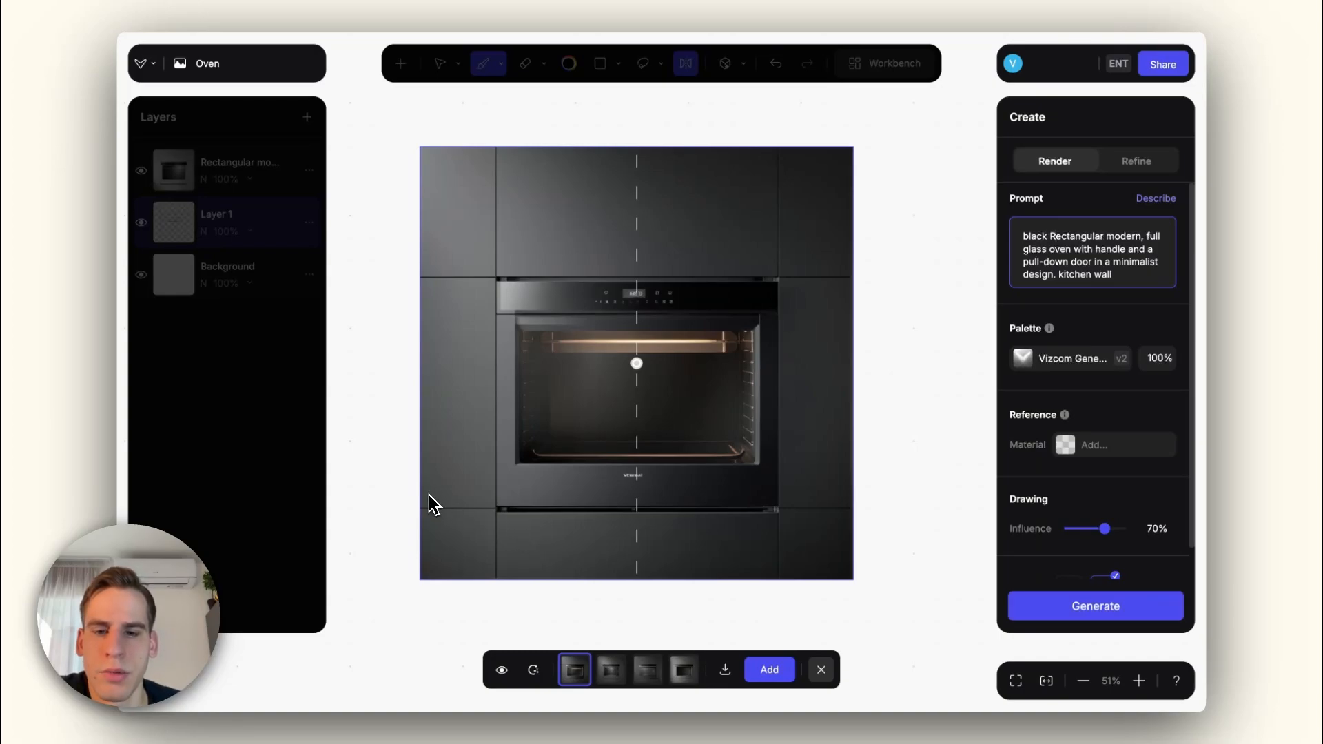
Step: Compare the four black oven variants, add the first one as a layer, and close the results
click(611, 680)
click(648, 677)
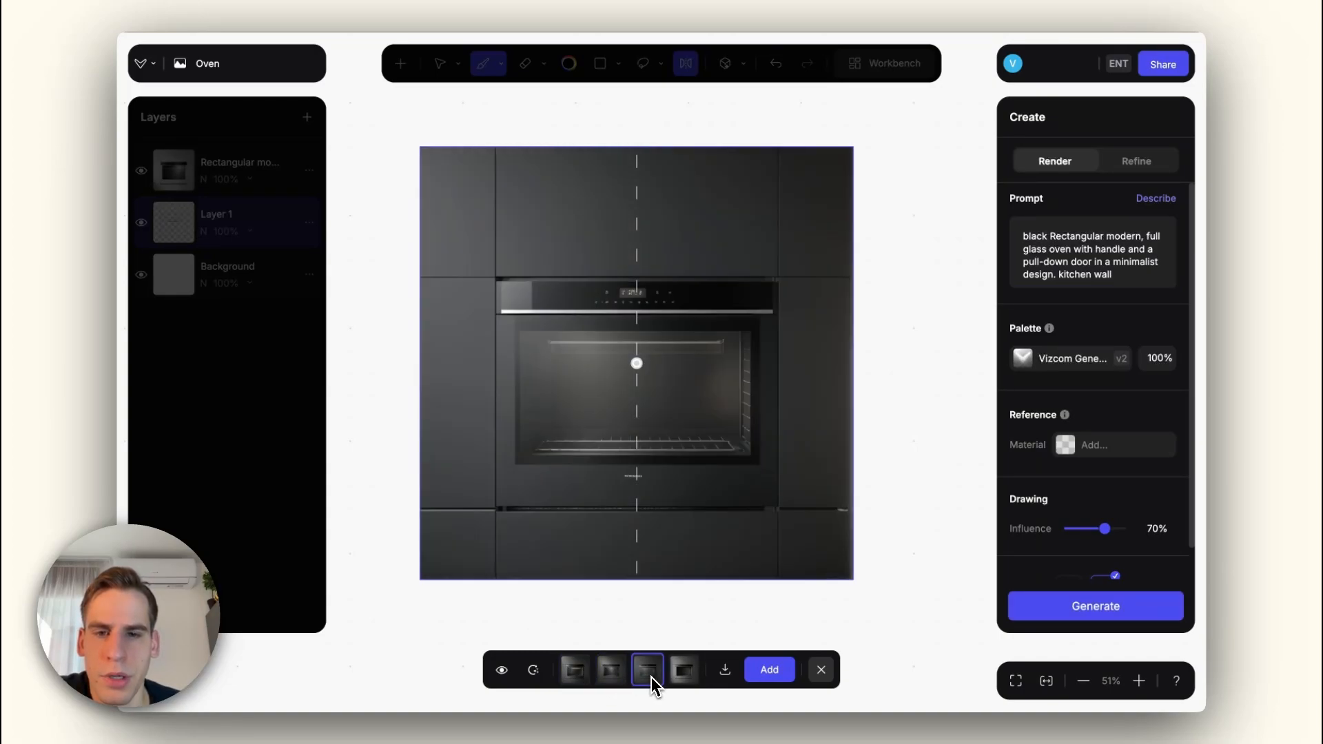
click(685, 676)
click(576, 674)
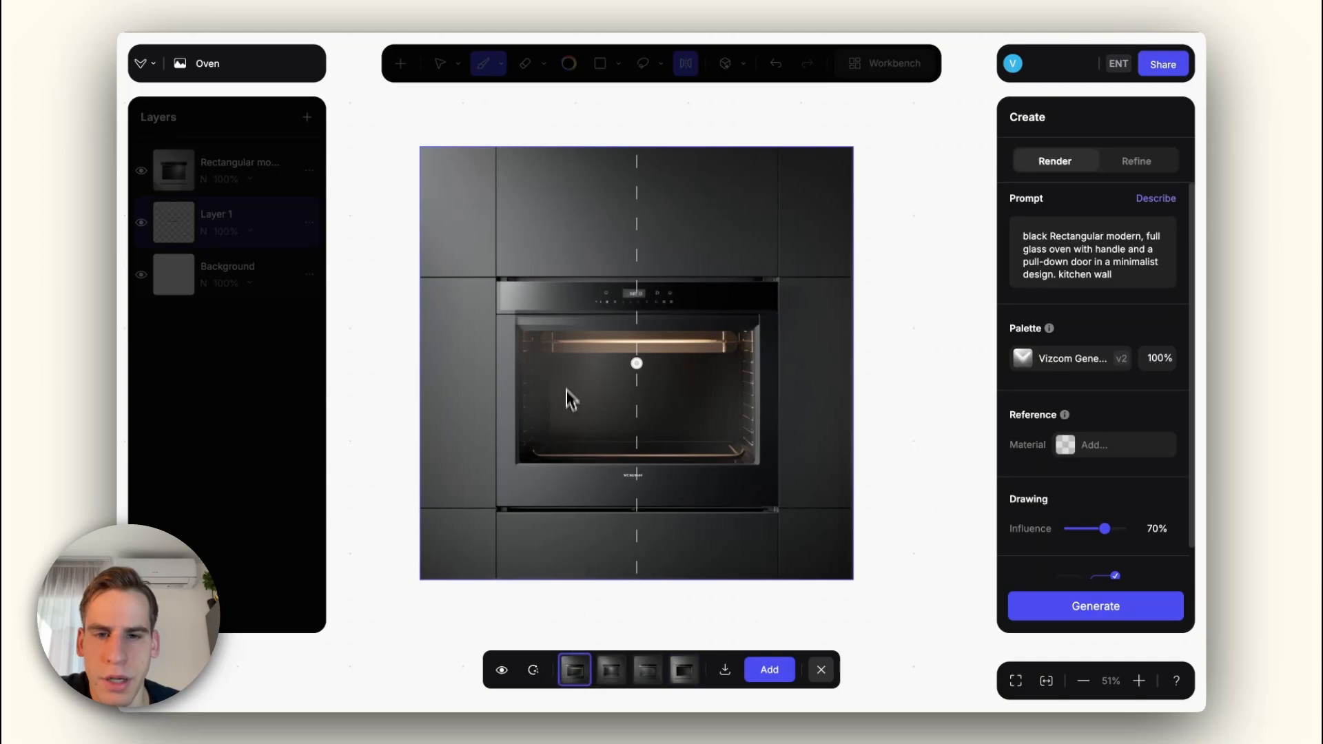
click(770, 670)
click(821, 670)
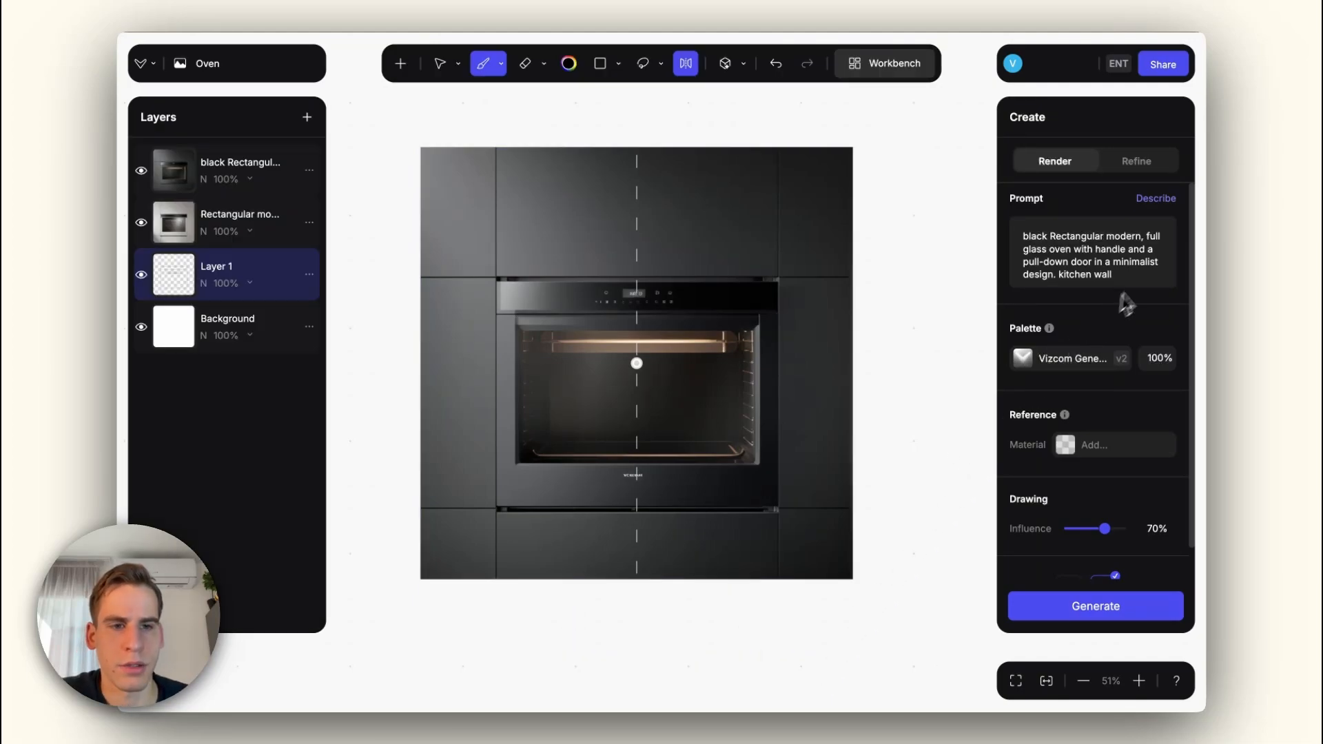
Step: Append ", copper detials" to the prompt and render the oven at 55% drawing influence
click(1142, 281)
text(, copper detials)
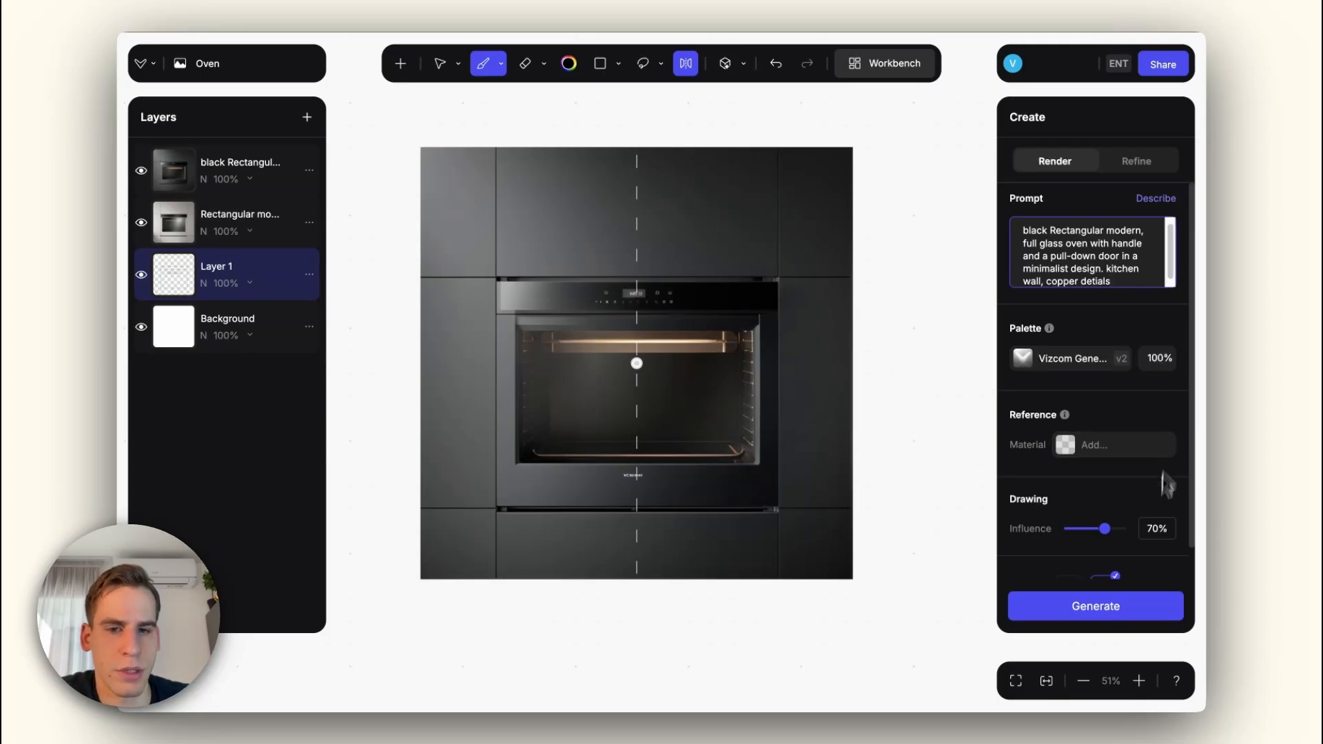
drag(1105, 533, 1098, 532)
click(1109, 594)
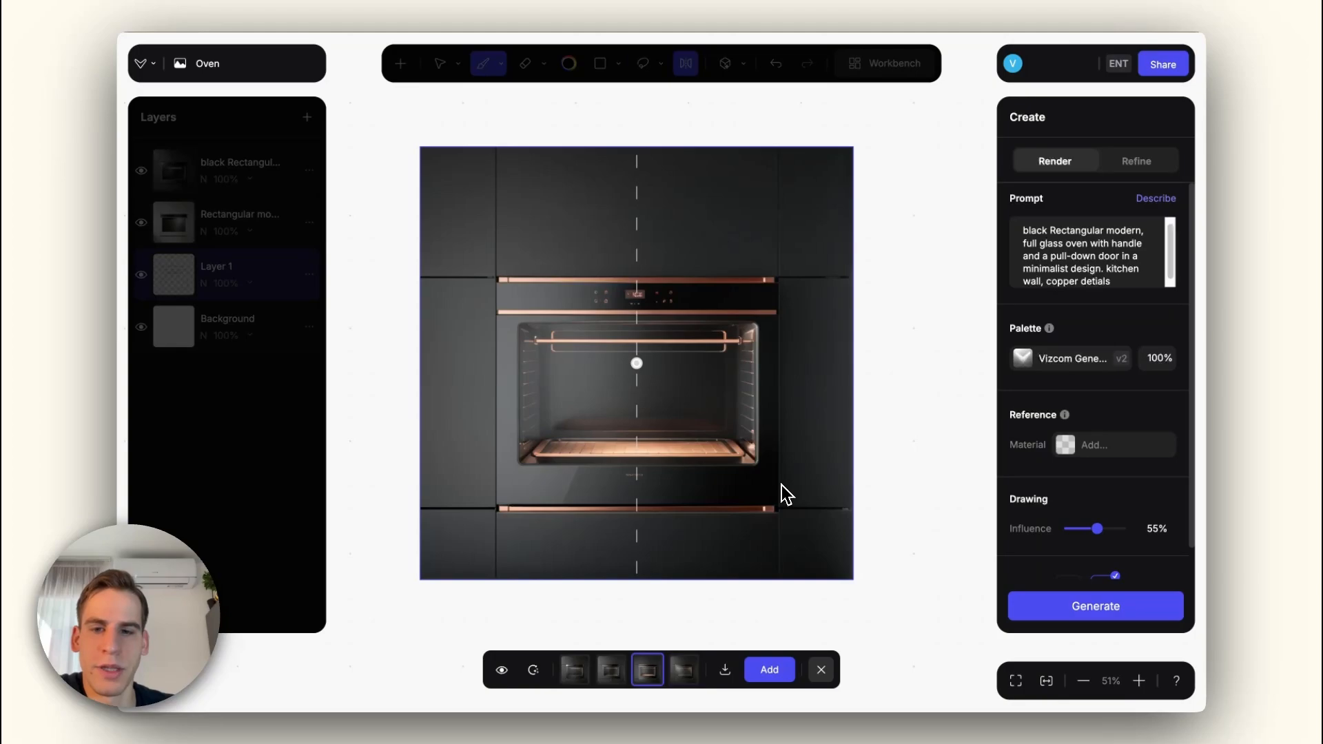
Step: Add the fourth copper-detailed variant and toggle its layer visibility to compare it with the previous black render
key(Right)
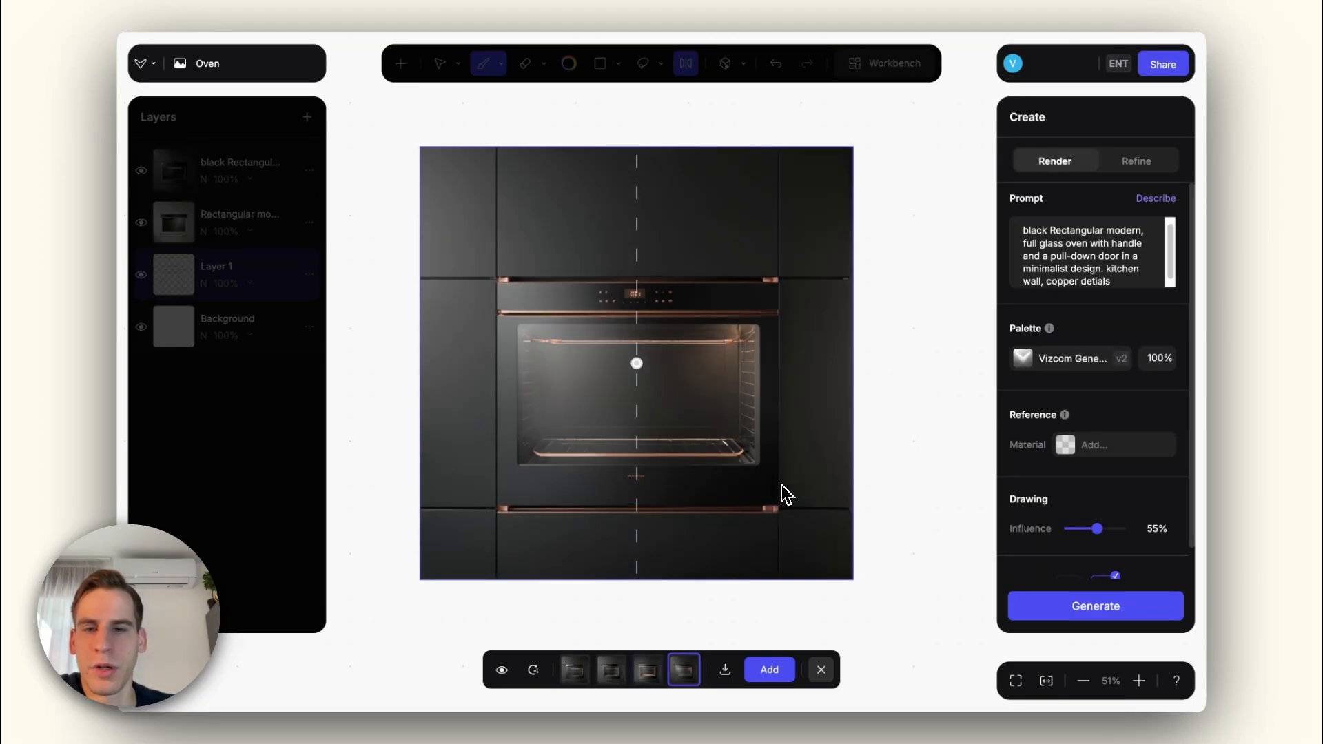
click(767, 670)
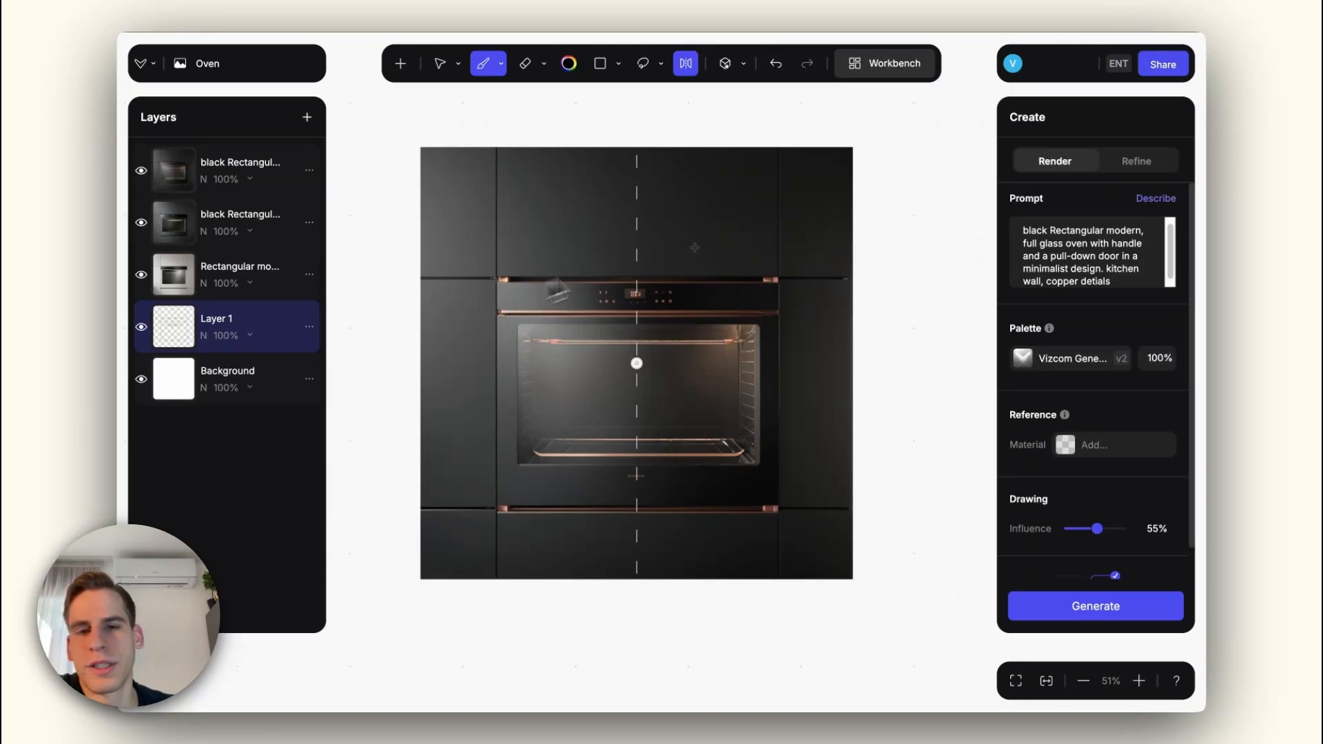
click(141, 173)
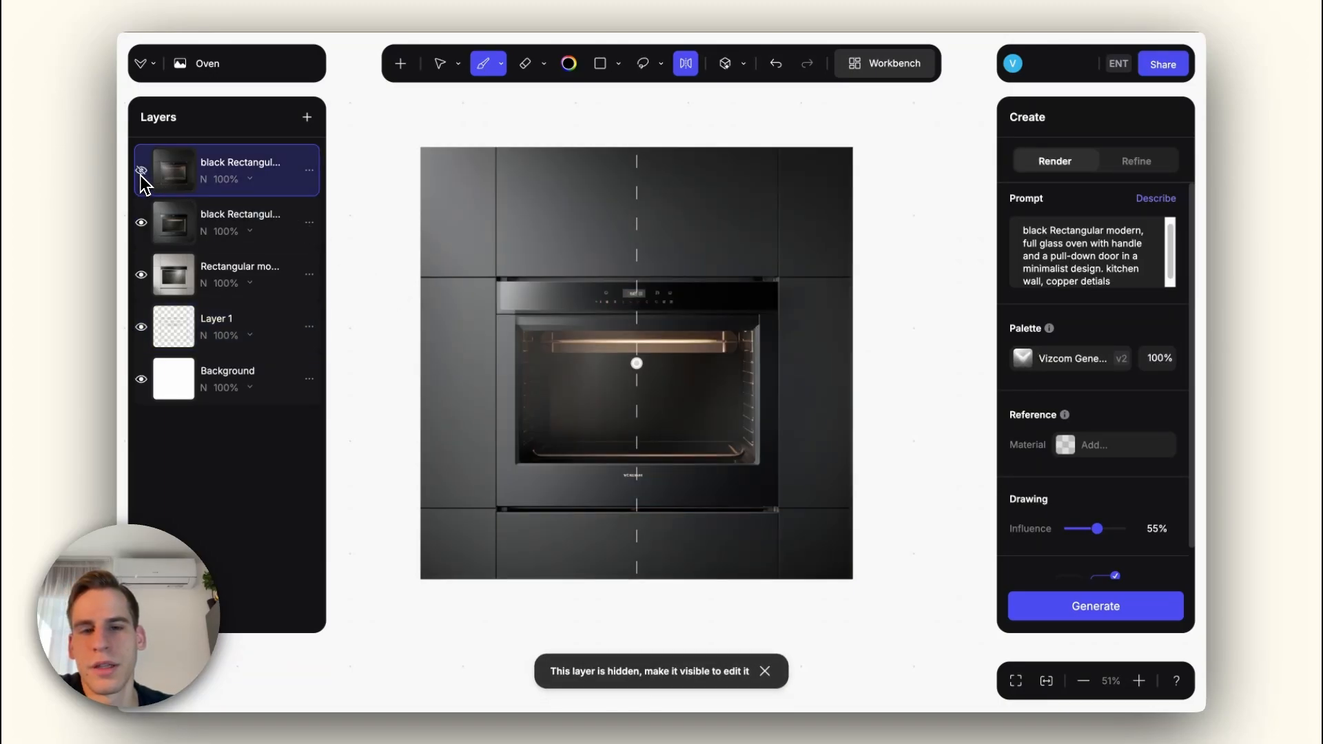
click(142, 175)
click(141, 175)
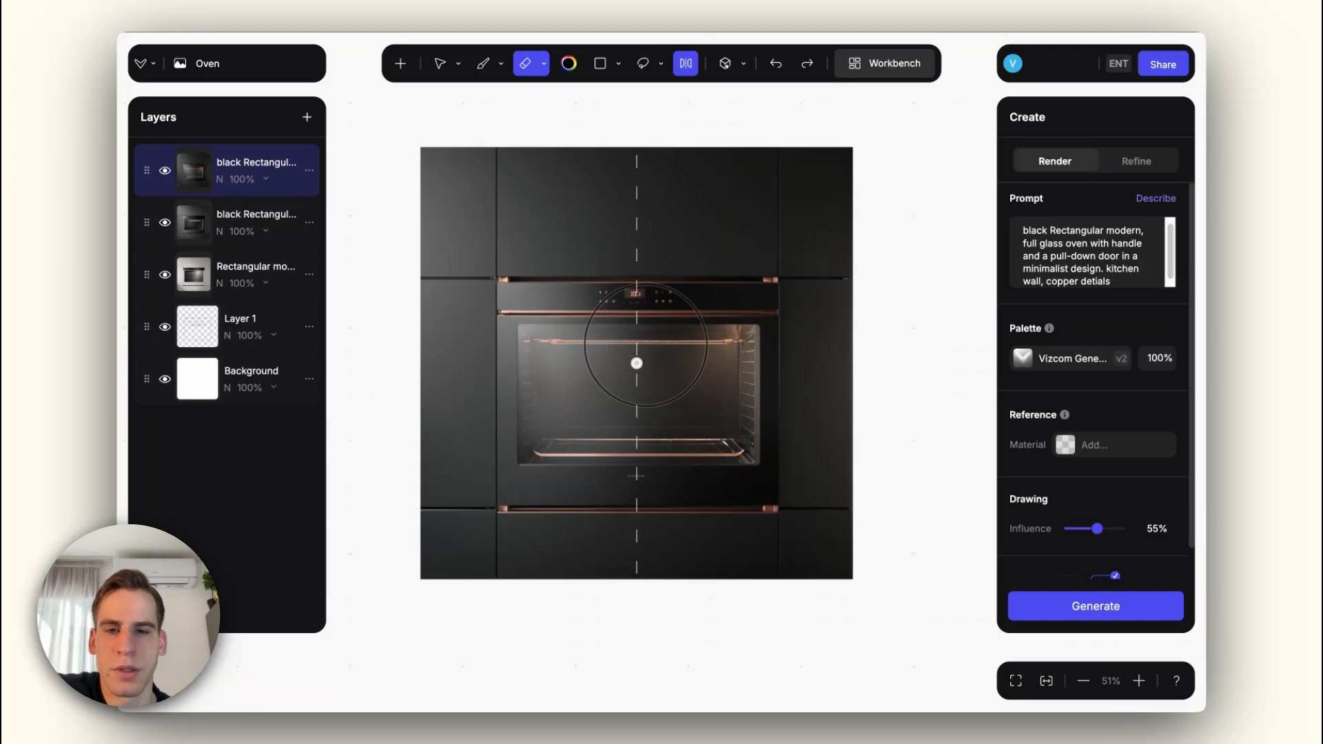
Step: On a new layer, brush a mirrored grey (757575) baking tray with orange food on the oven's lower rack
key(shift+n)
key(b)
click(569, 64)
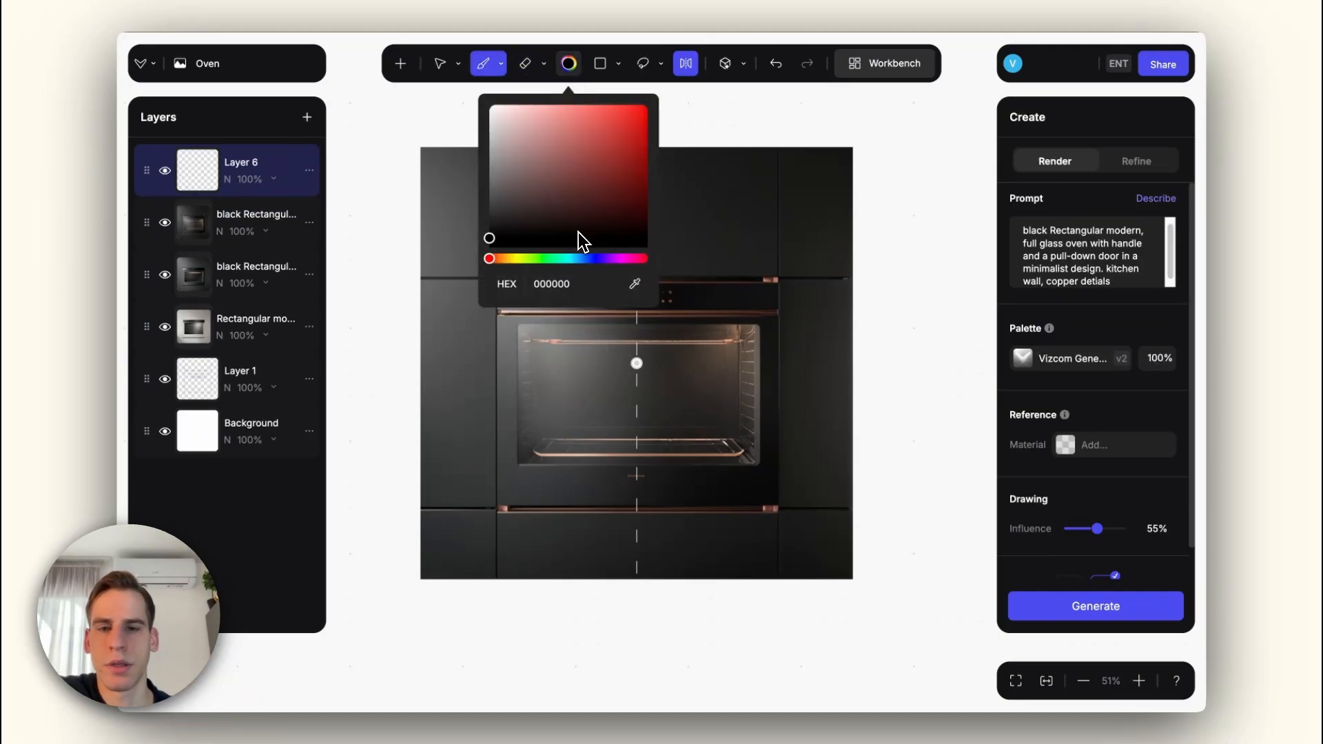
drag(491, 219, 490, 179)
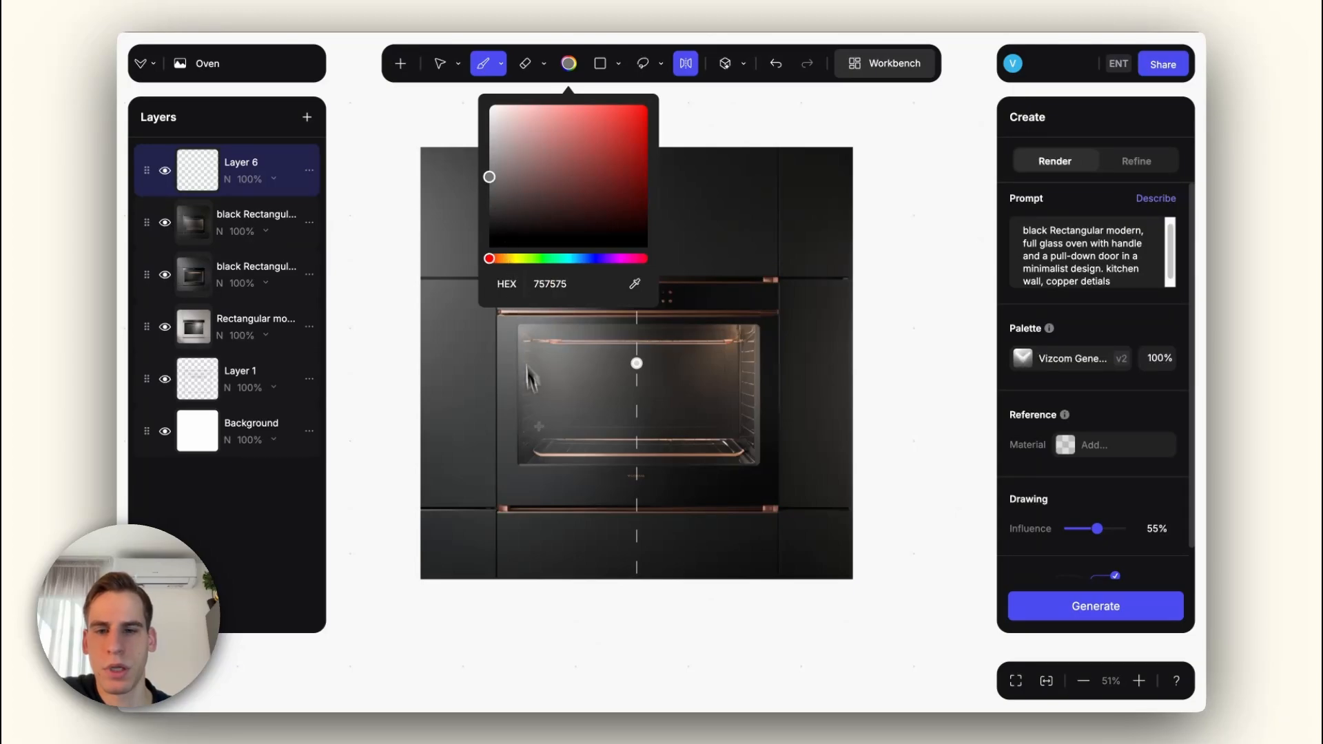
mouse_move(544, 420)
mouse_down()
mouse_move(567, 443)
mouse_move(632, 418)
mouse_move(625, 445)
mouse_move(637, 405)
mouse_up()
right_click(567, 432)
click(707, 558)
click(569, 63)
click(504, 257)
click(610, 132)
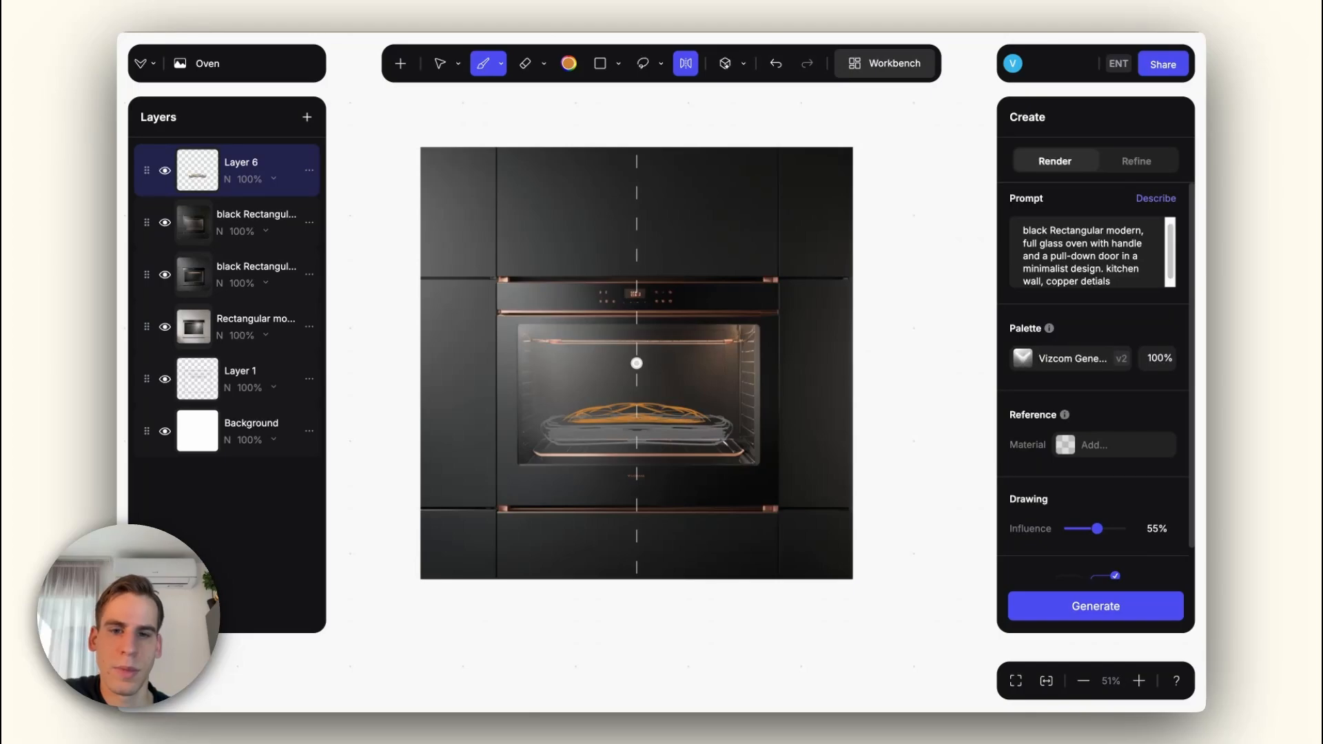
Step: Lasso-select a loose area around the sketched tray and food inside the oven window
click(660, 63)
click(624, 118)
drag(531, 416, 532, 433)
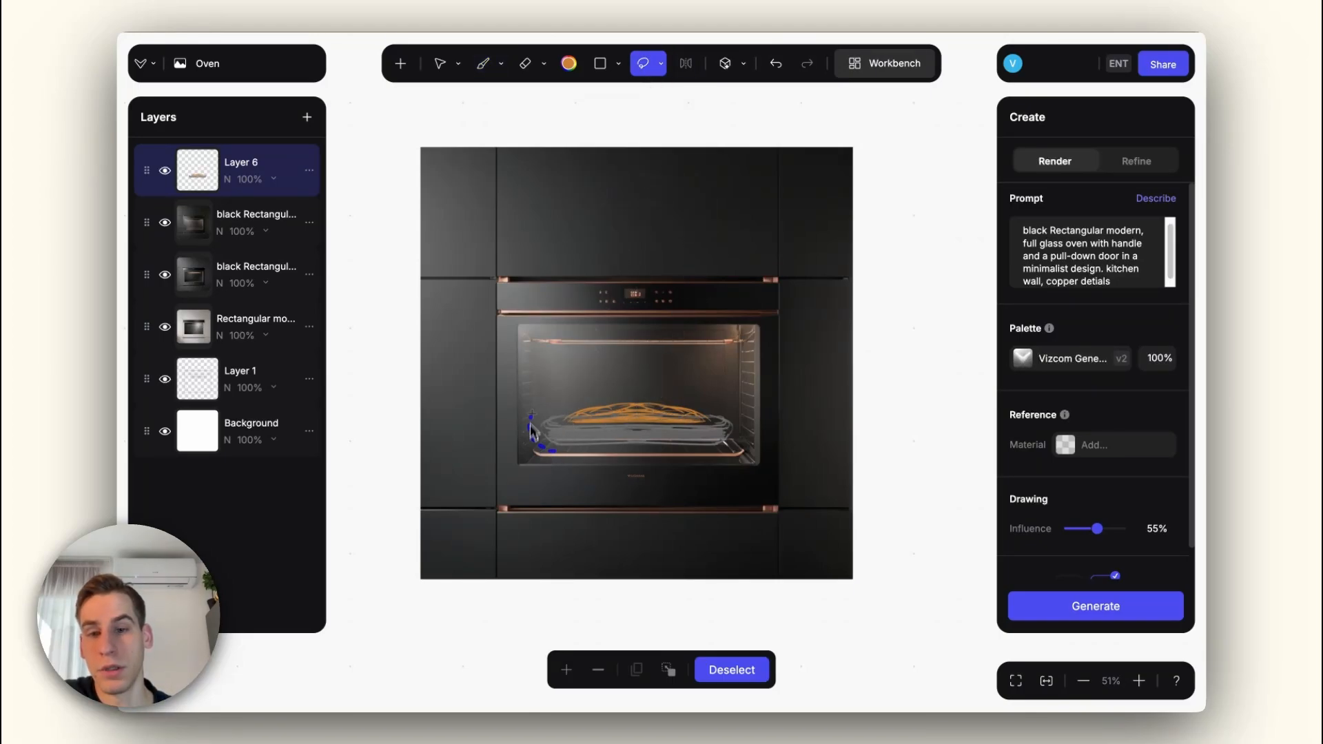
drag(662, 389, 637, 403)
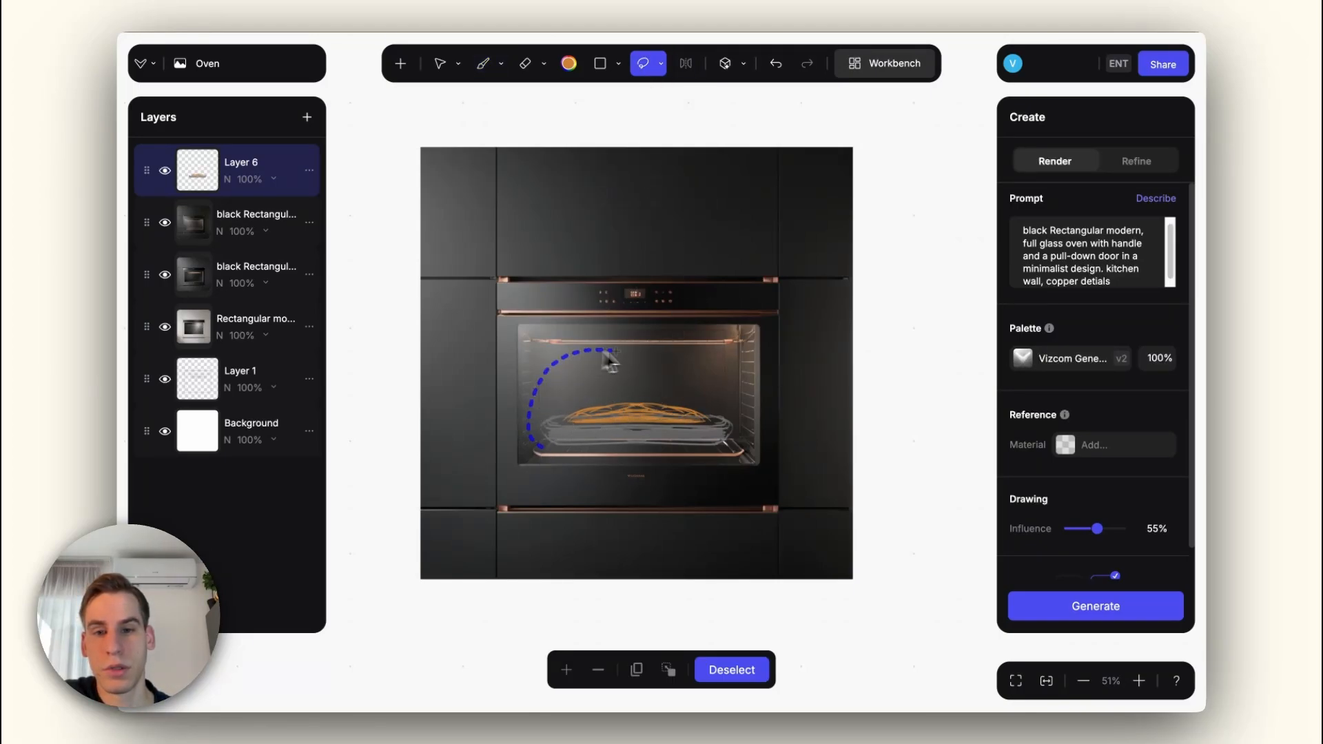
drag(744, 434, 743, 448)
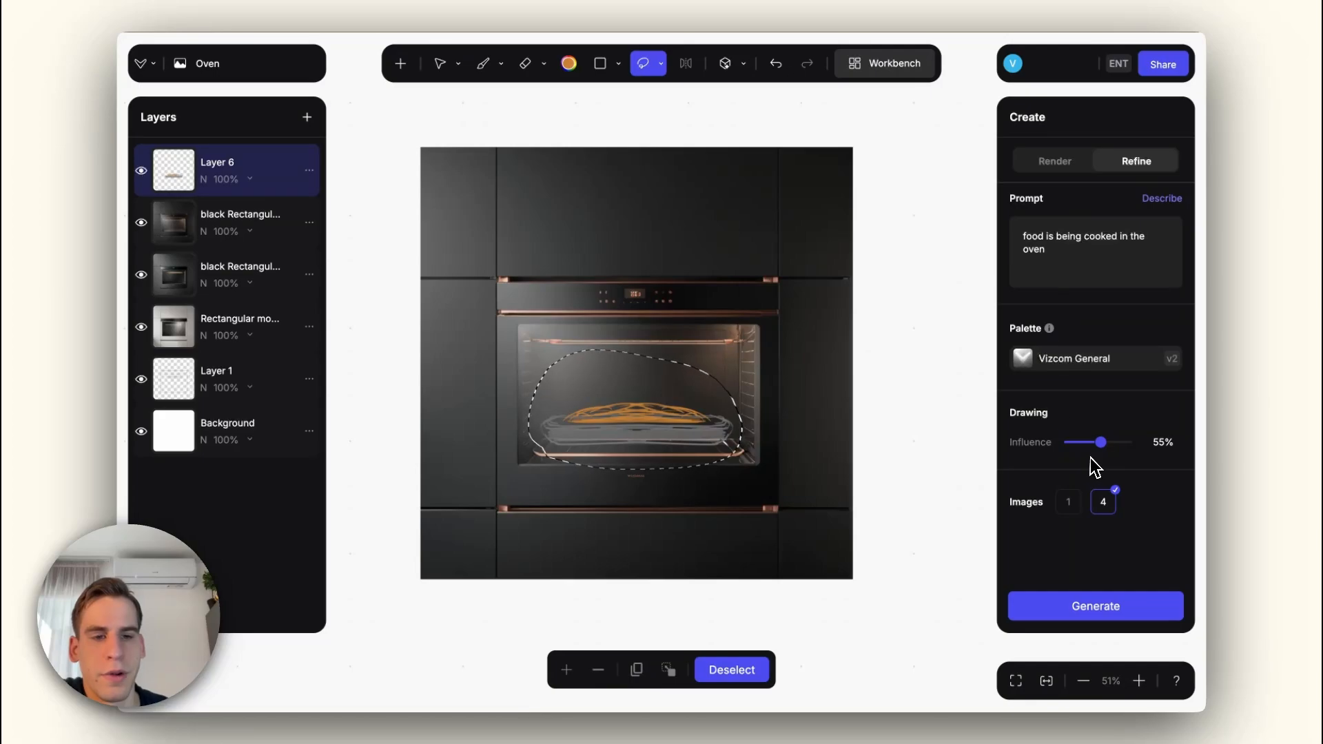
Step: Try rendering the selected area in Render mode with the prompt "food is being cooked in the oven" at 50% influence, and discard the results
drag(1092, 454, 1084, 449)
click(1061, 162)
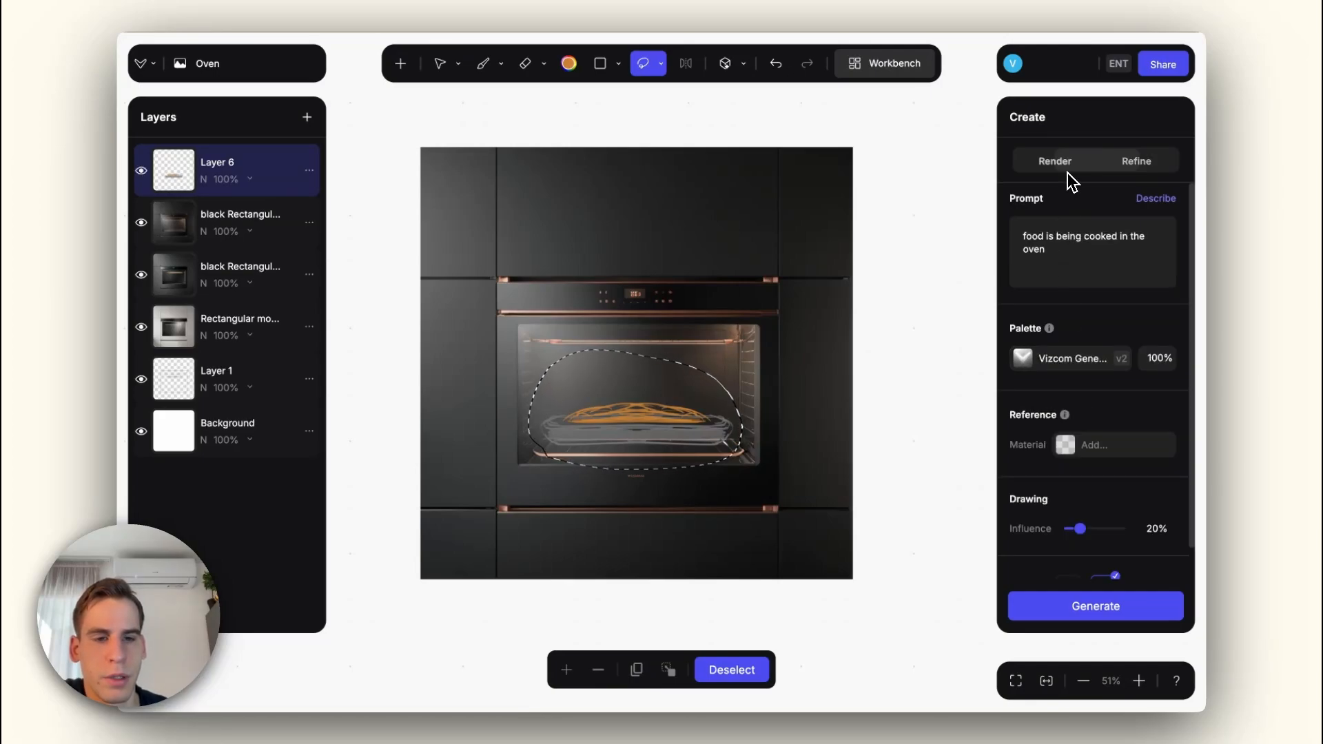
drag(1080, 528, 1098, 529)
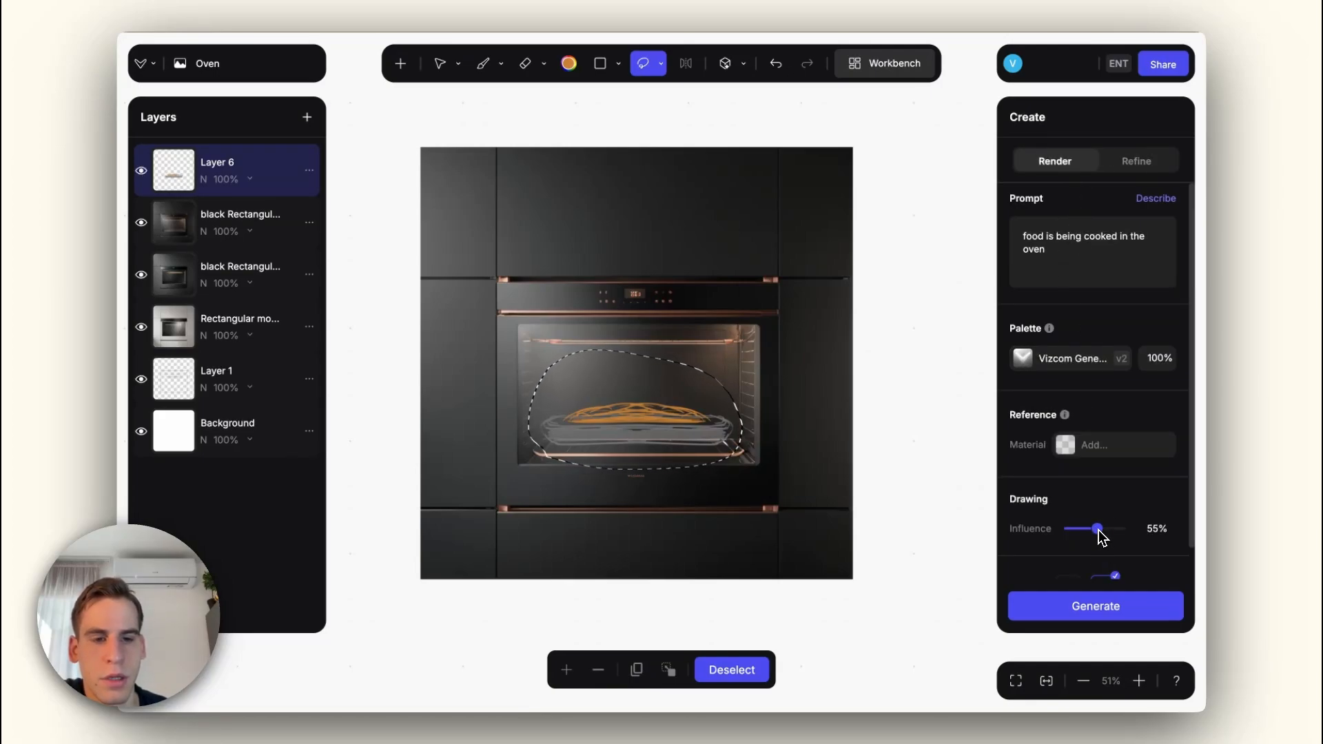
click(1096, 606)
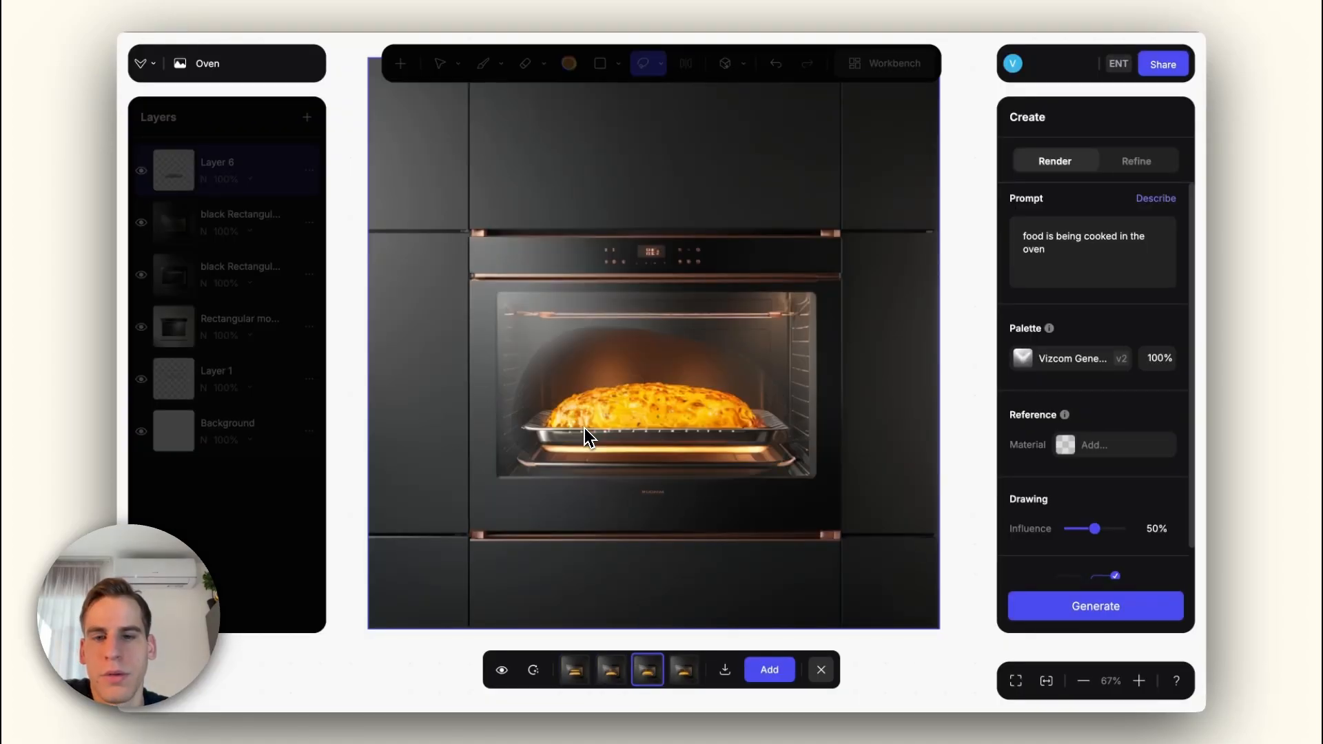
scroll(585, 429, down, 3)
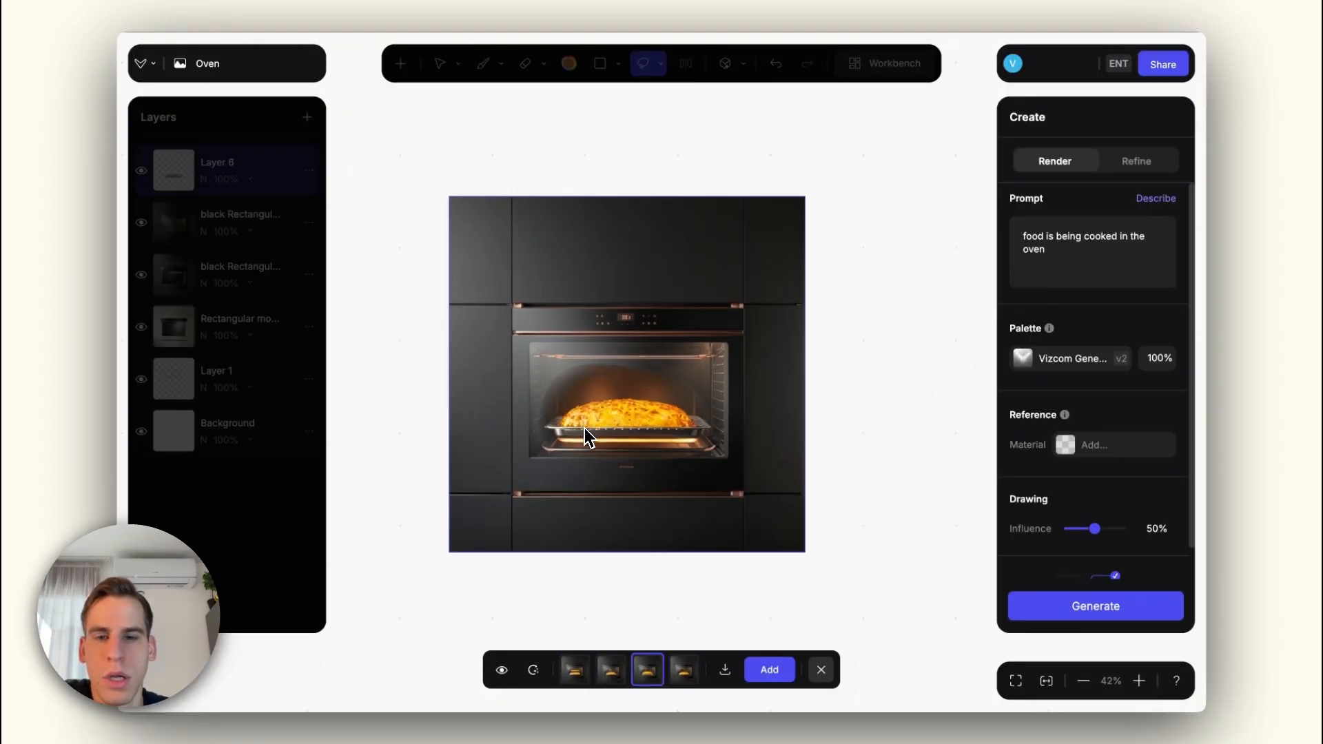
scroll(584, 429, up, 2)
click(820, 670)
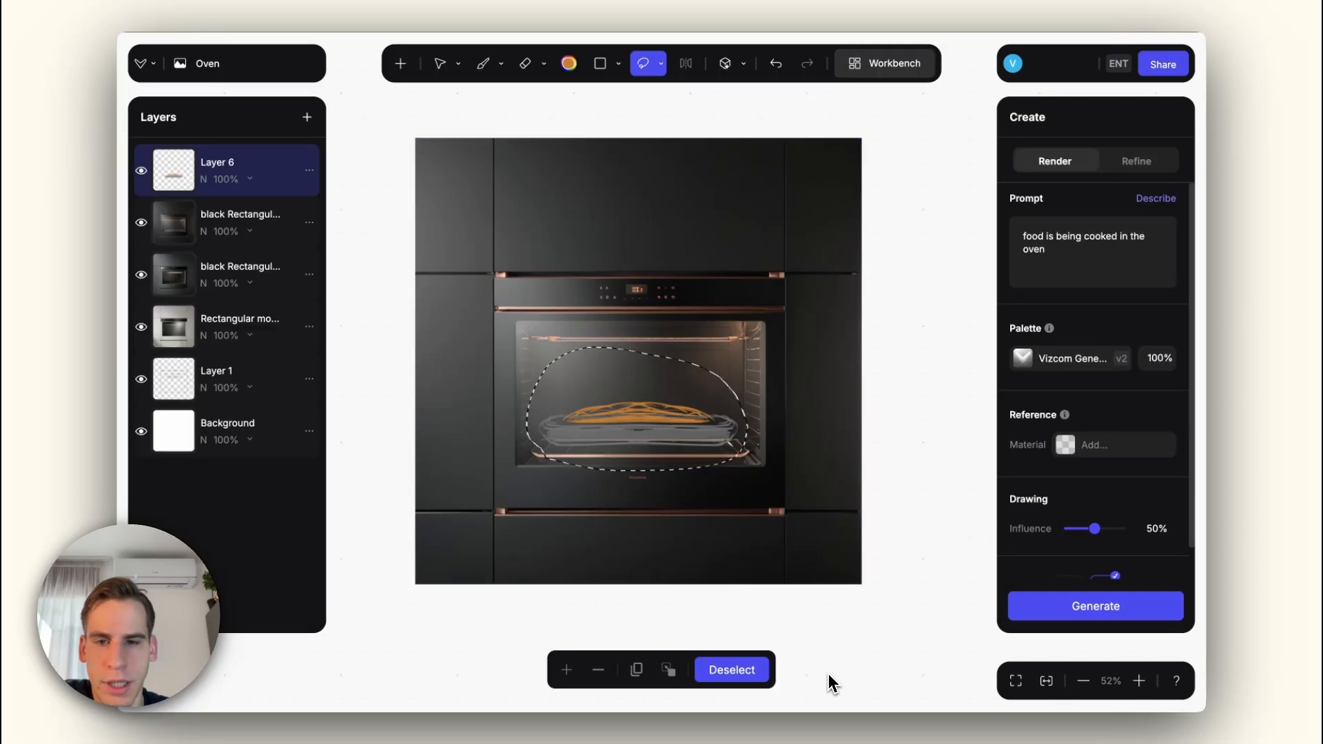
Step: Generate the selected food area in Refine mode at 30% drawing influence
click(1112, 162)
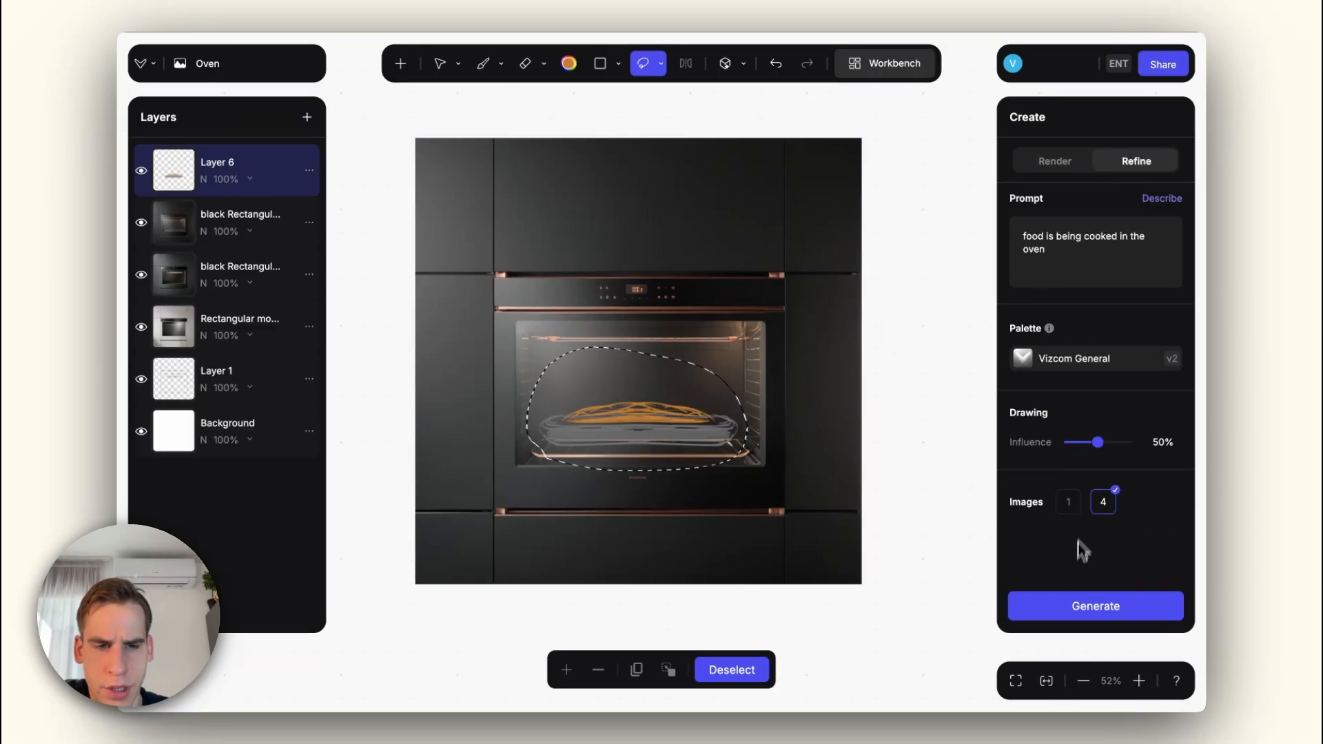
click(1087, 442)
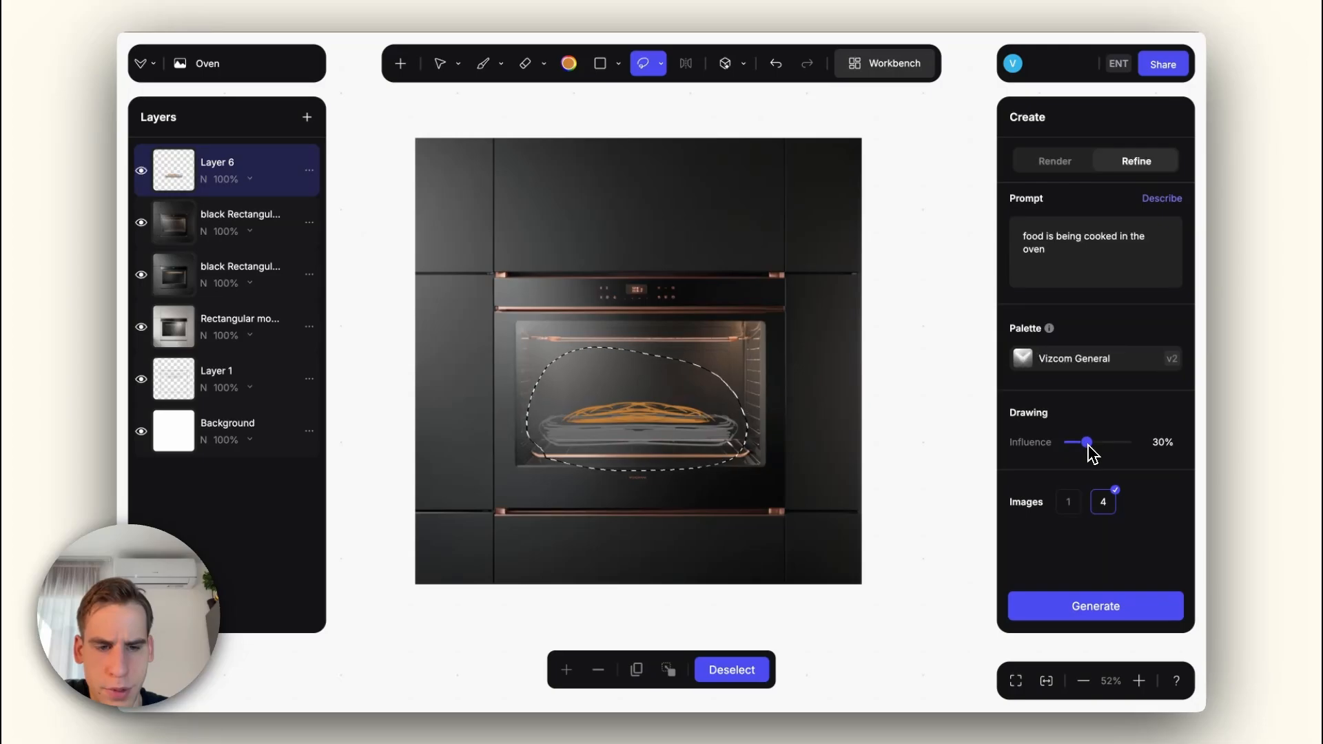
click(1085, 607)
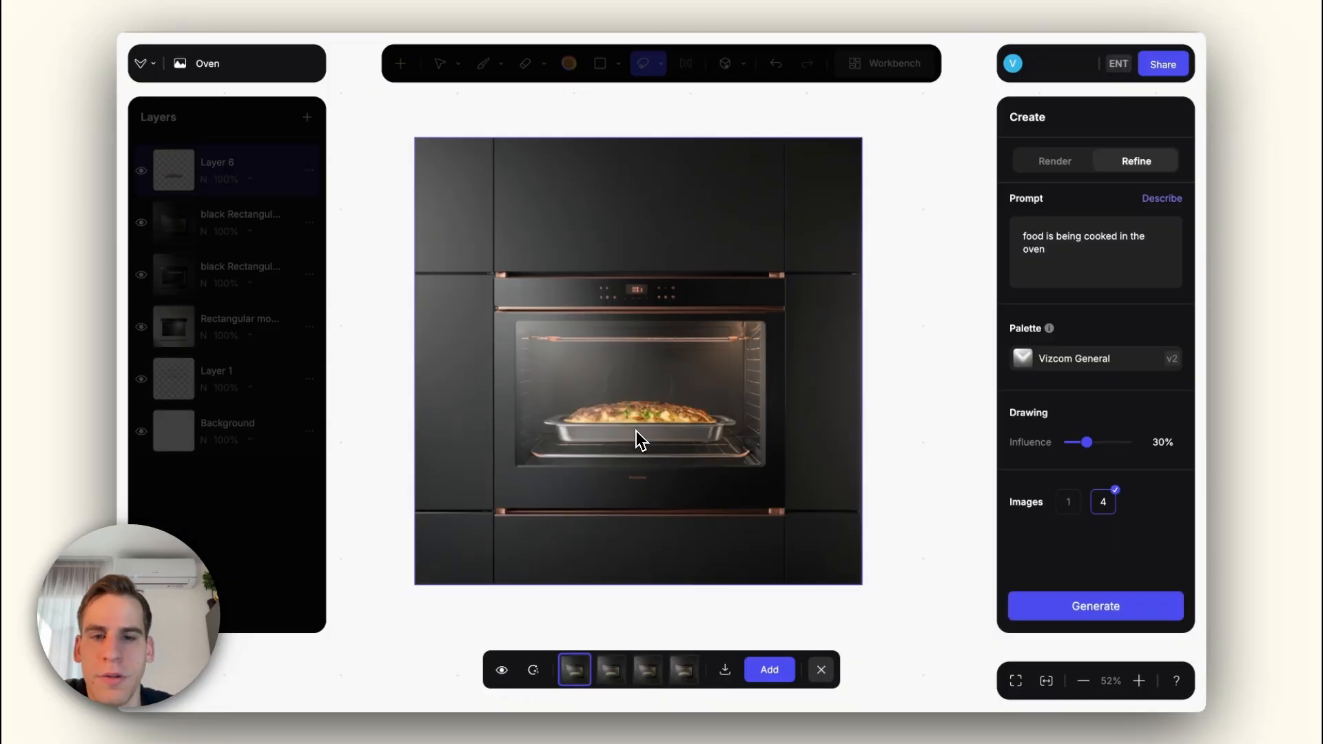
Step: Compare the four refined food variants and add the second one as a layer
scroll(635, 431, up, 3)
key(Right)
key(Right)
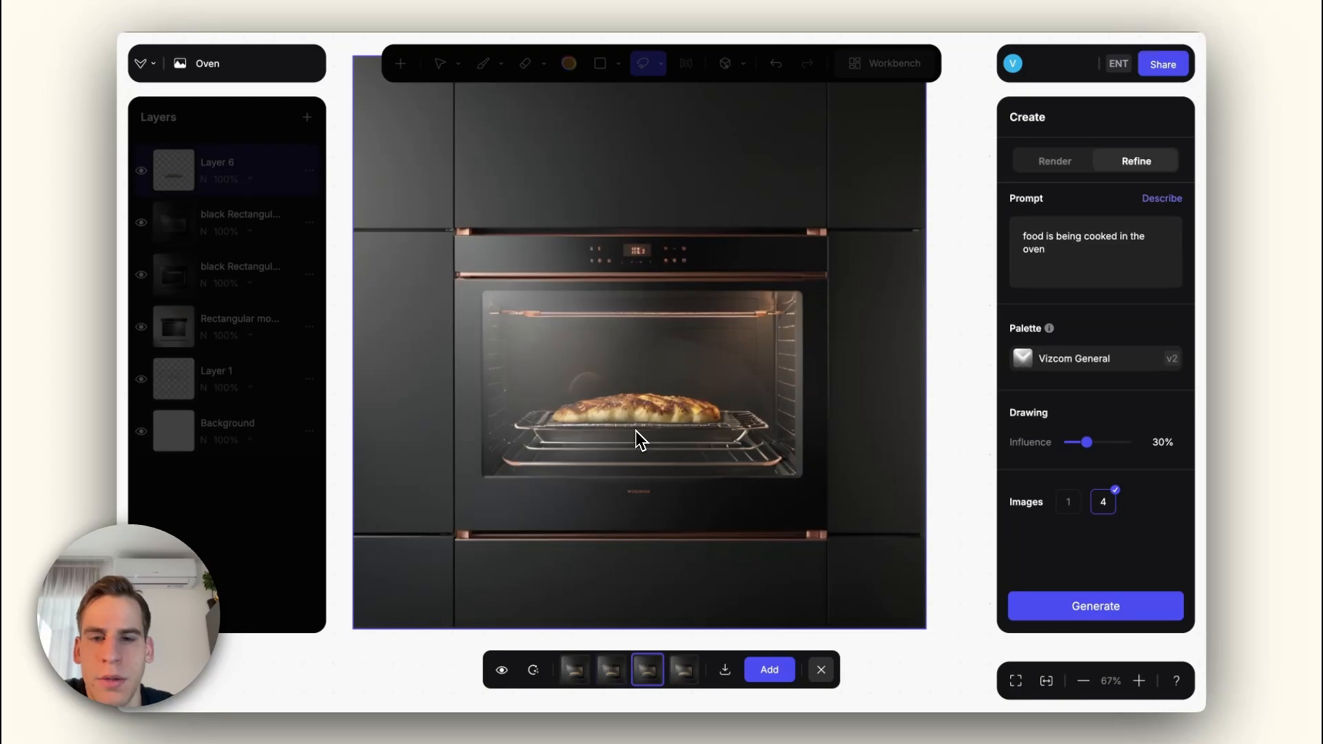
scroll(633, 435, down, 3)
key(Right)
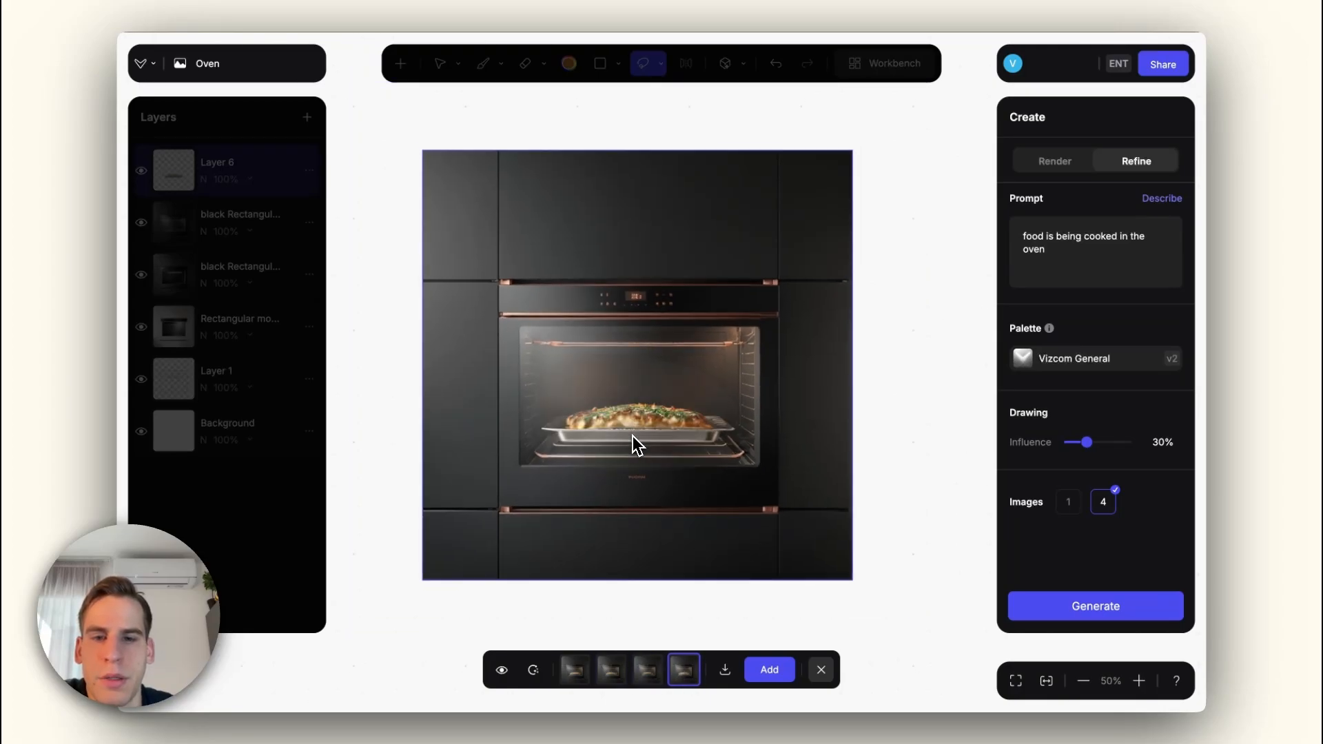
key(Left)
key(Left)
key(Left)
key(Right)
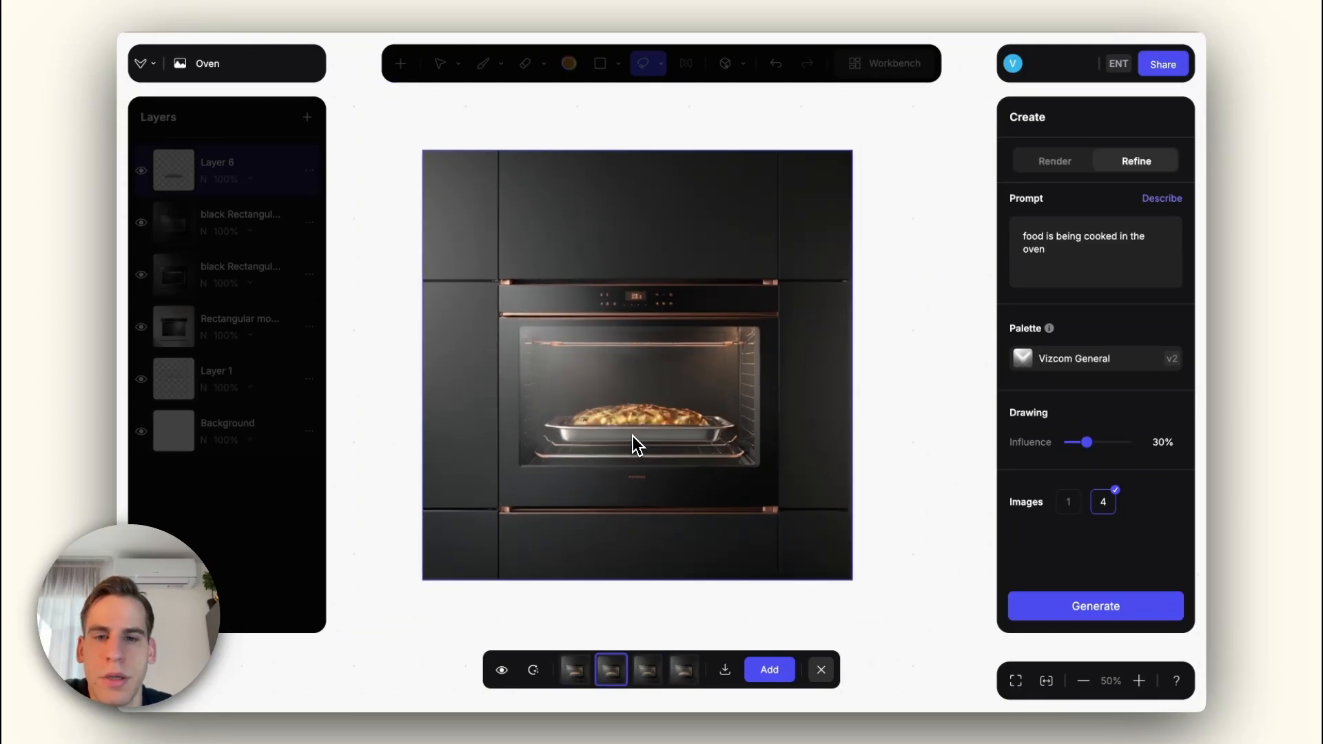
key(Return)
Step: Browse the 3D model library and place a hand model in front of the oven's lower right corner
click(410, 67)
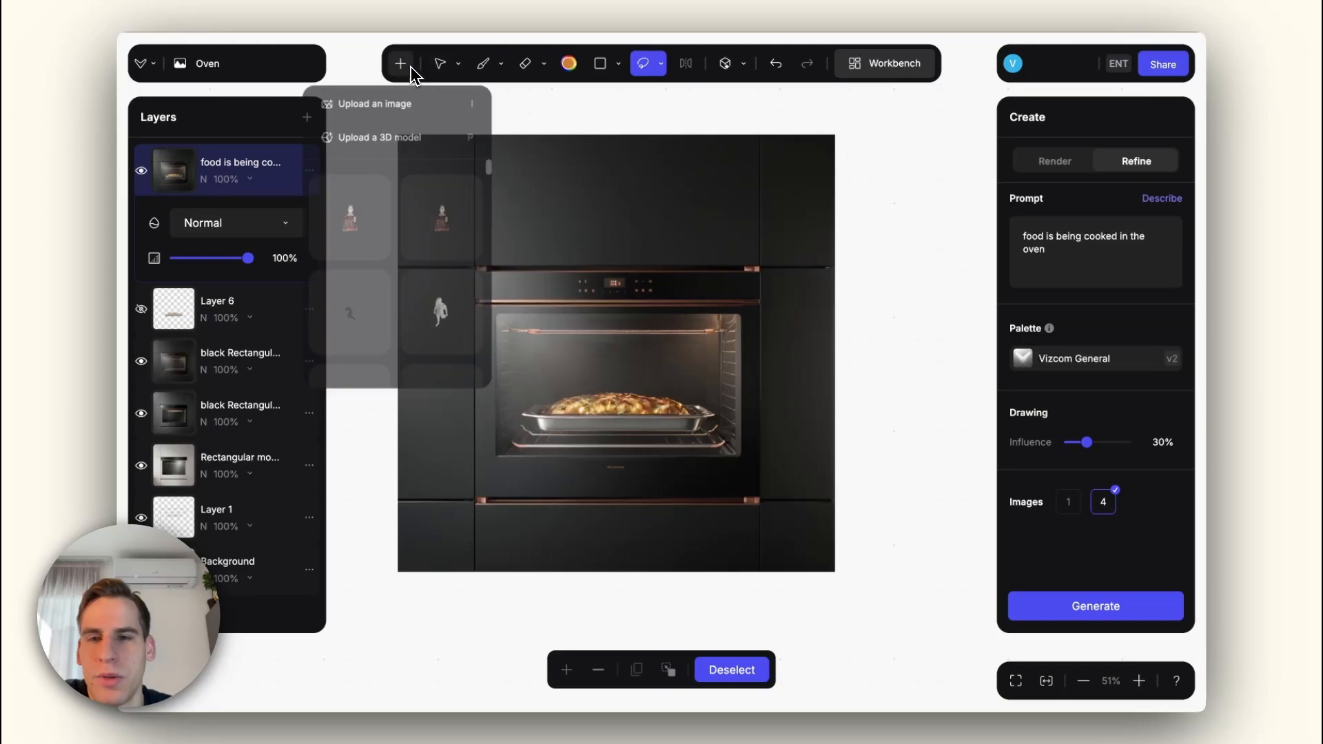
scroll(399, 249, down, 5)
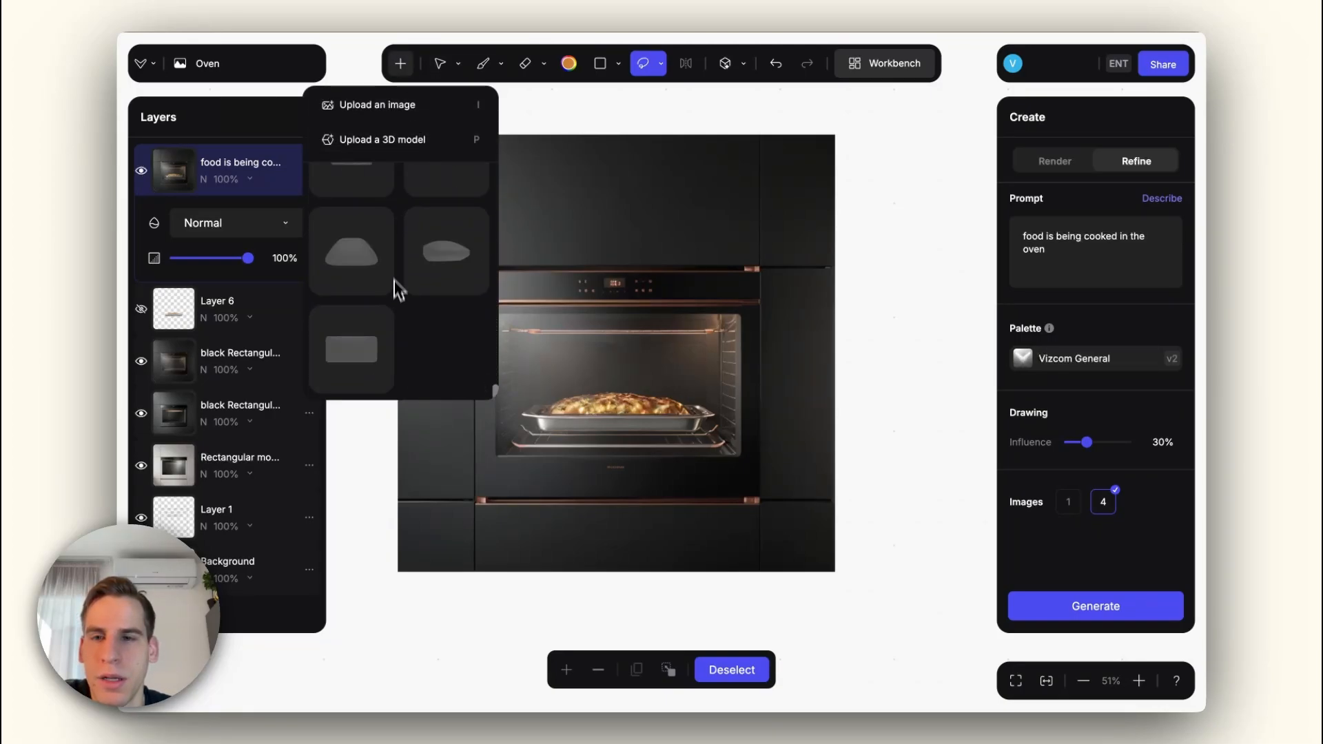
scroll(397, 303, up, 2)
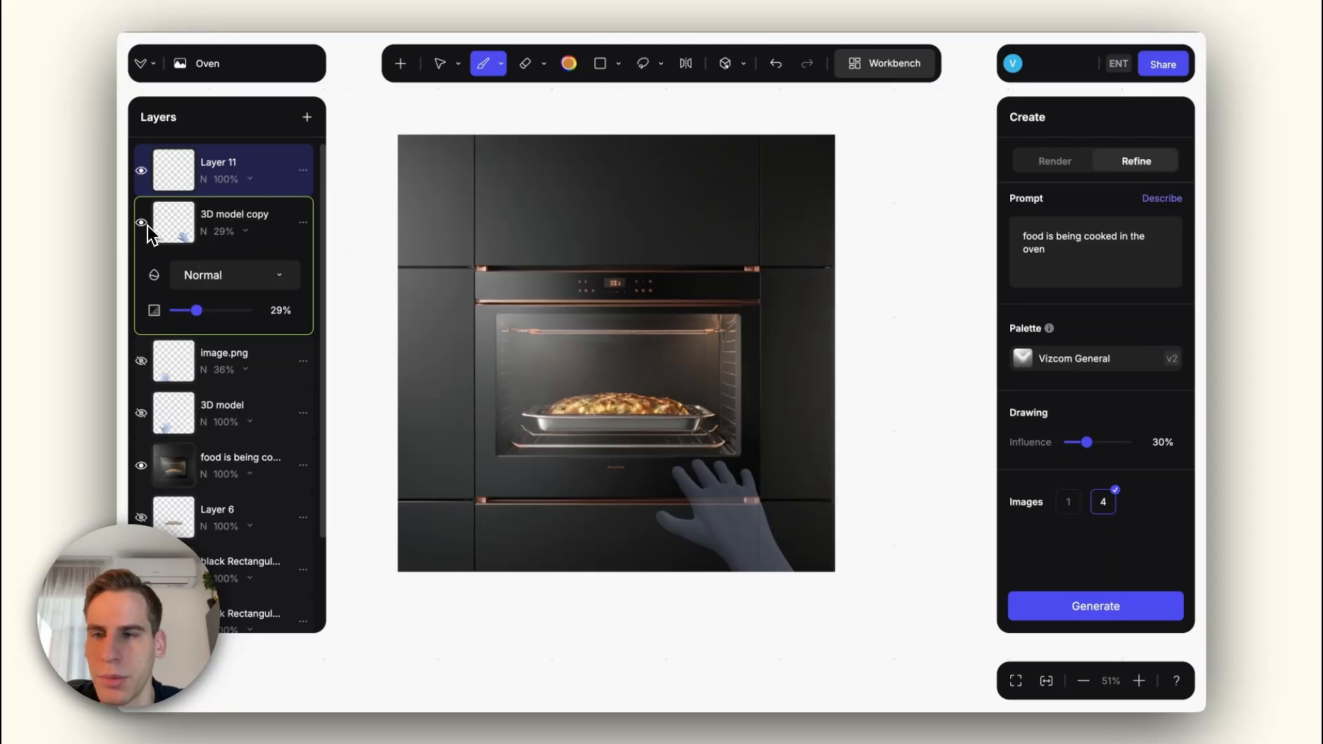
Step: Set the 3D hand copy layer's opacity to 100% and paste a copy of it as an image layer
drag(196, 310, 242, 311)
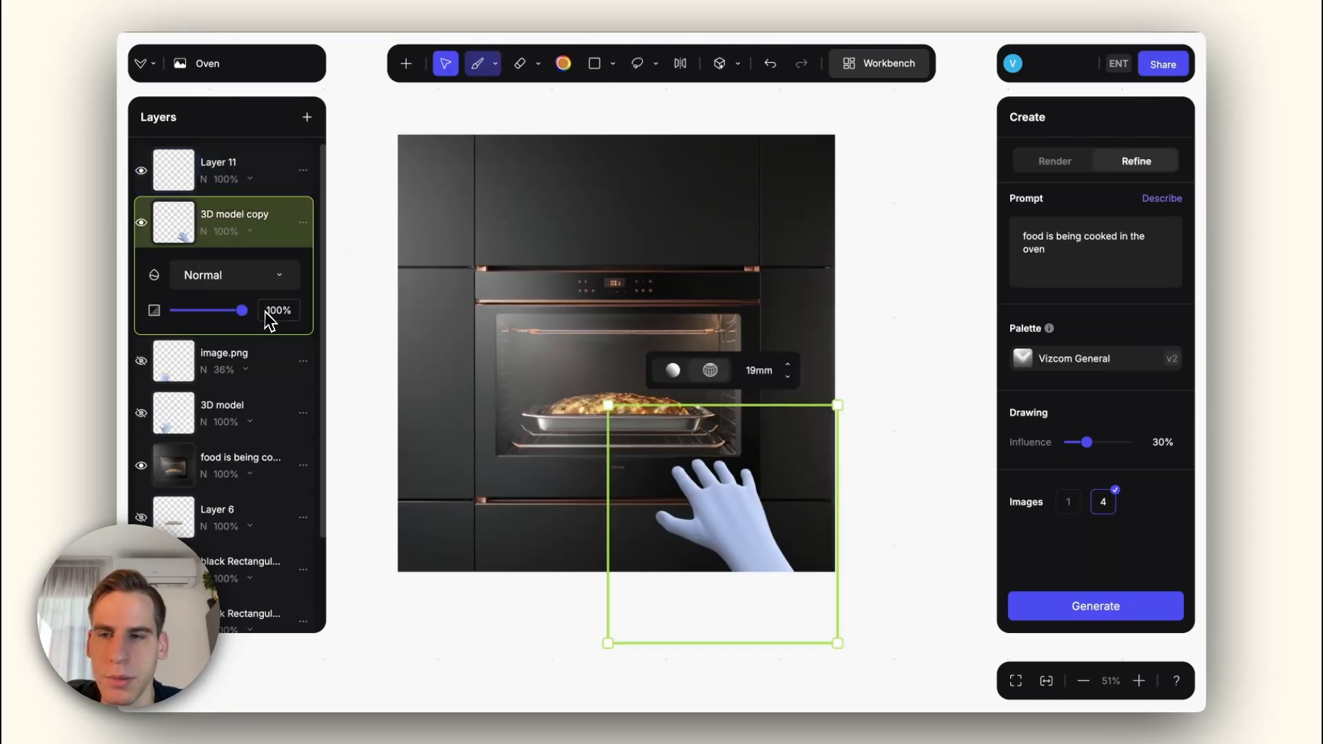
right_click(186, 241)
key(ctrl+c)
key(ctrl+v)
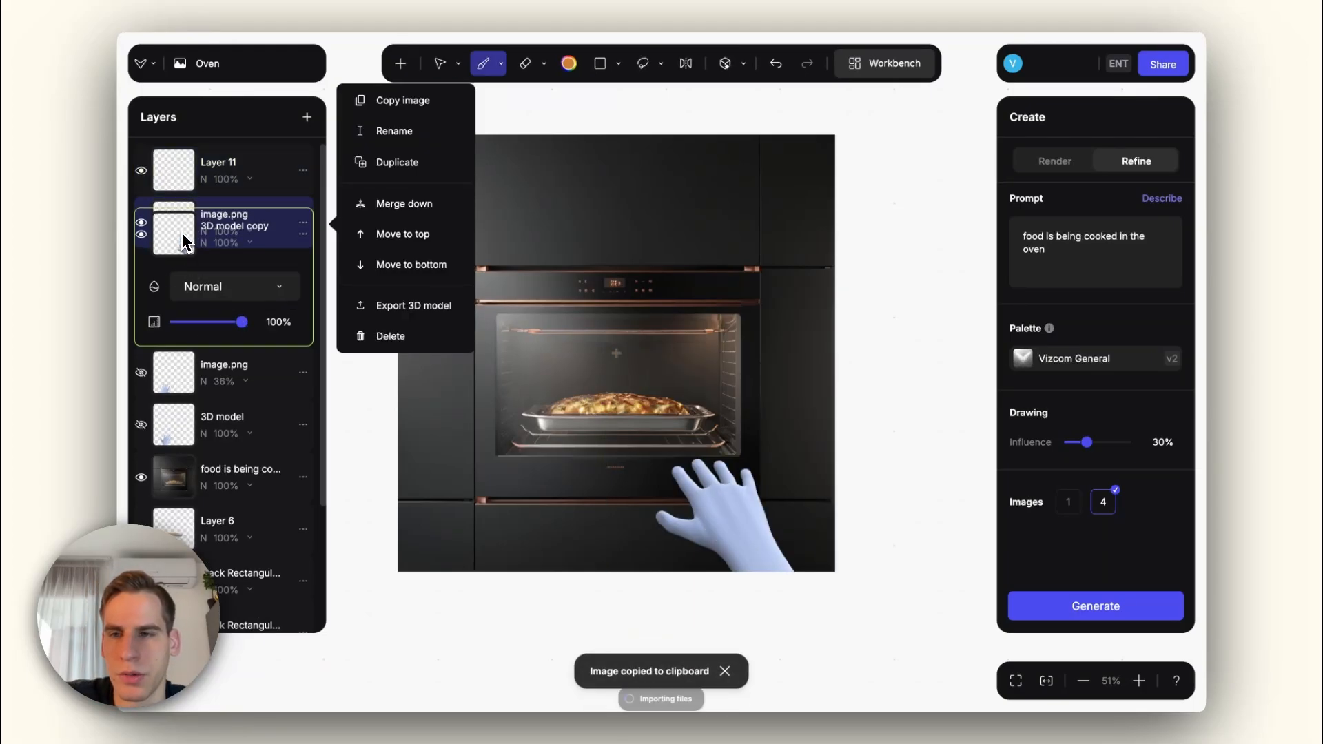
Step: Isolate the pasted hand image layer and set its blend mode to Multiply to get a black silhouette
alt+click(144, 226)
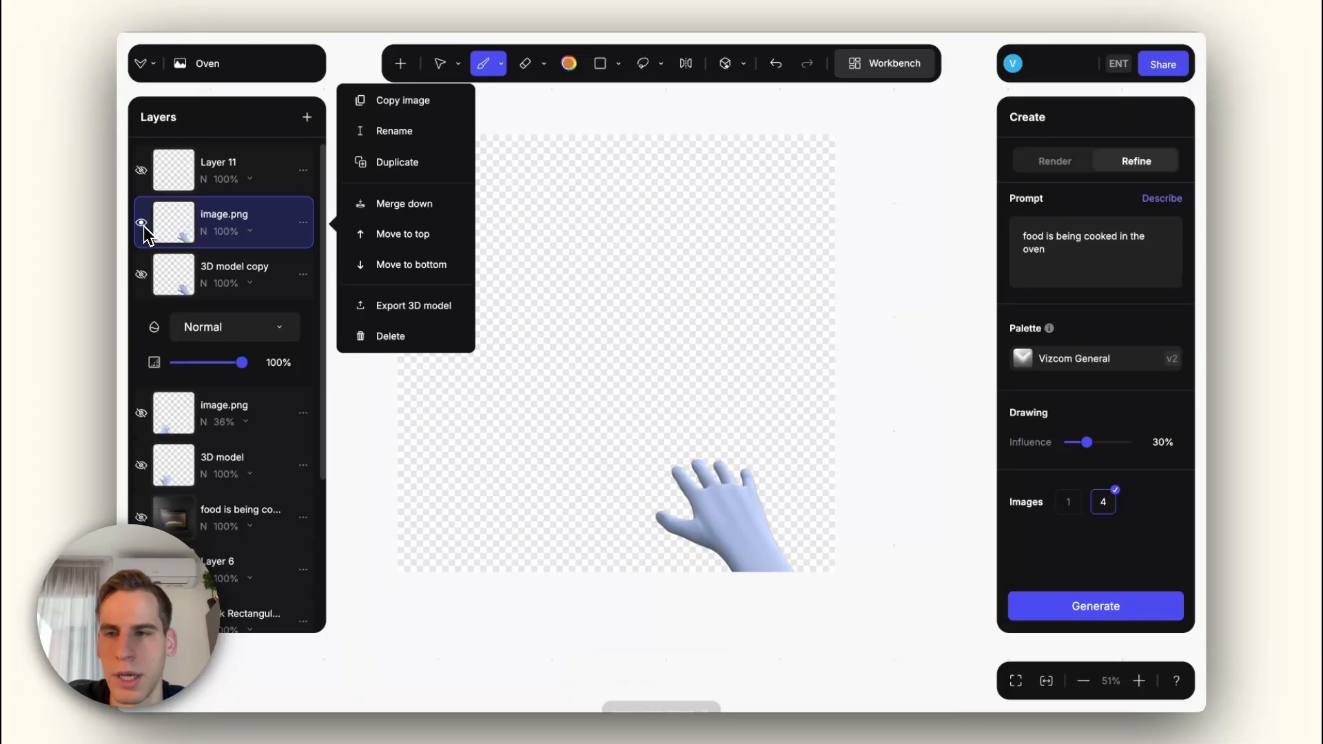
alt+click(144, 222)
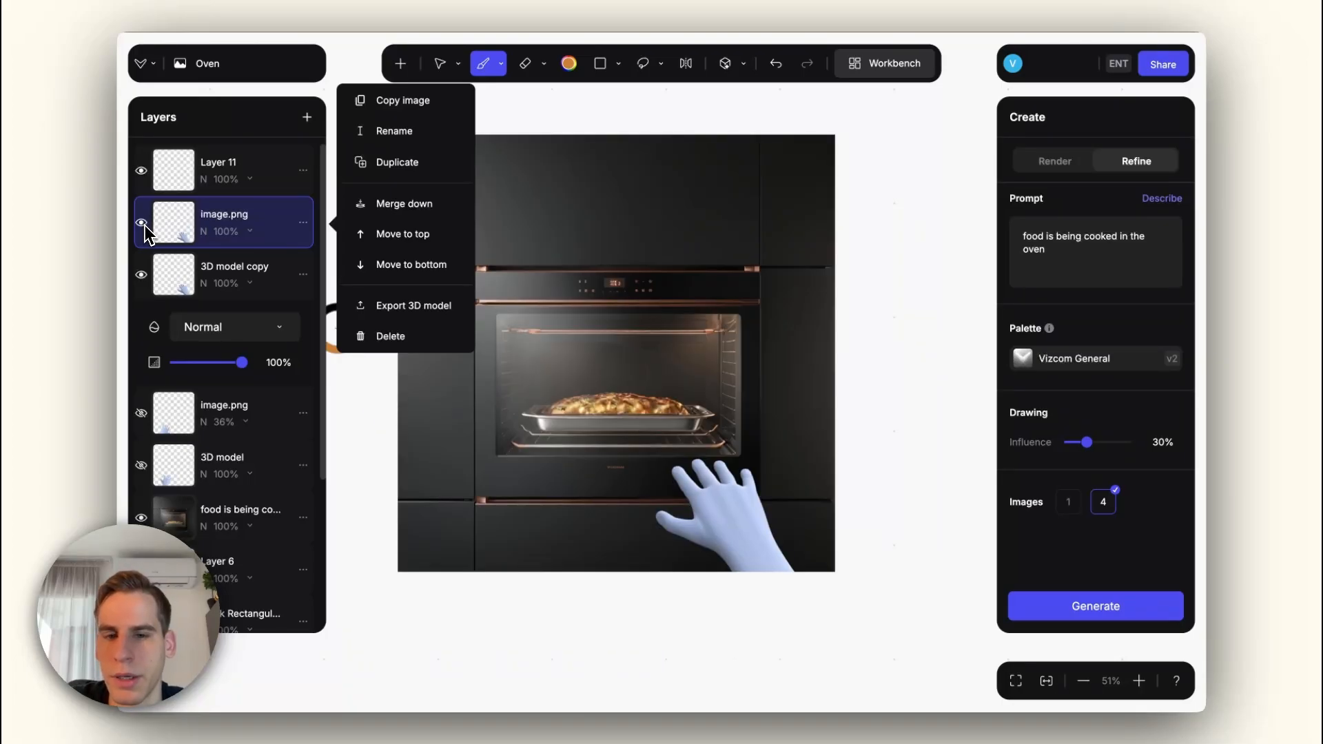
alt+click(144, 223)
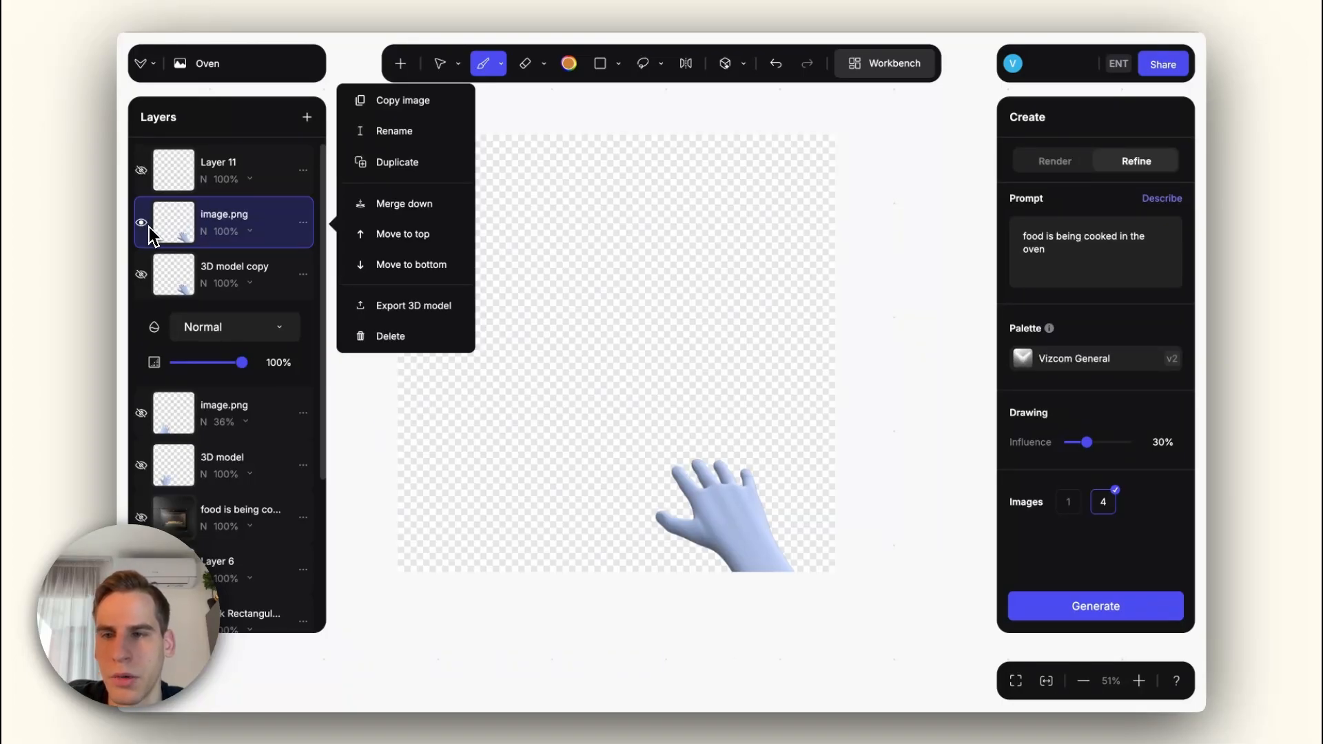
click(240, 238)
click(234, 274)
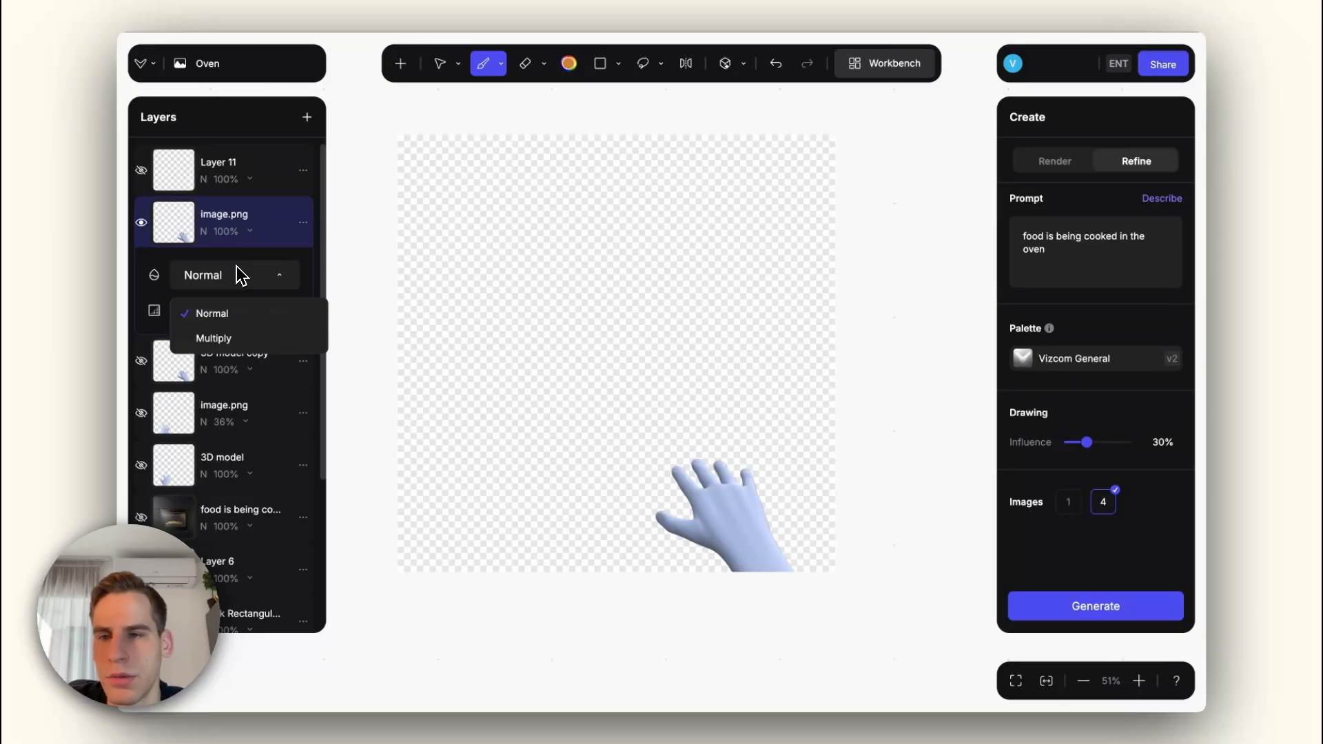
click(238, 345)
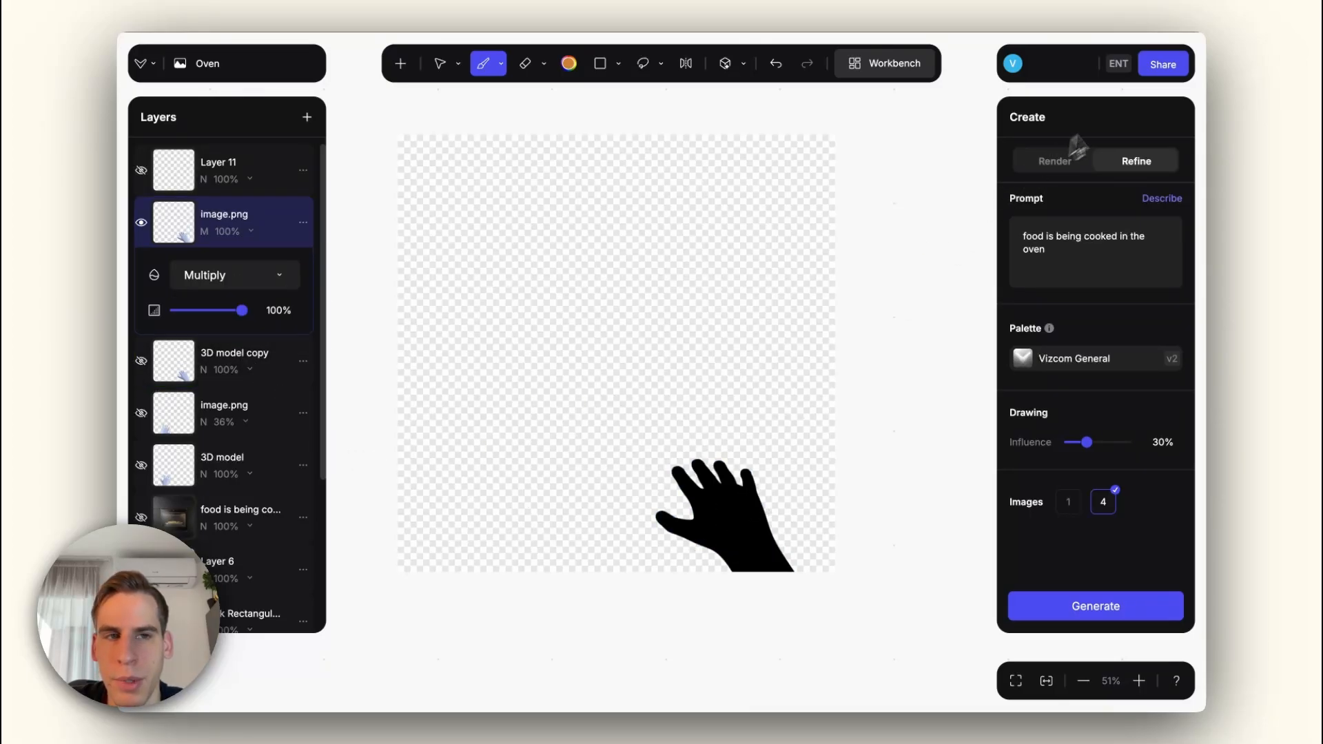
Step: Export the isolated hand silhouette as an image and bring it back in as the top layer
click(1161, 65)
click(1002, 151)
drag(925, 168, 202, 142)
alt+click(142, 174)
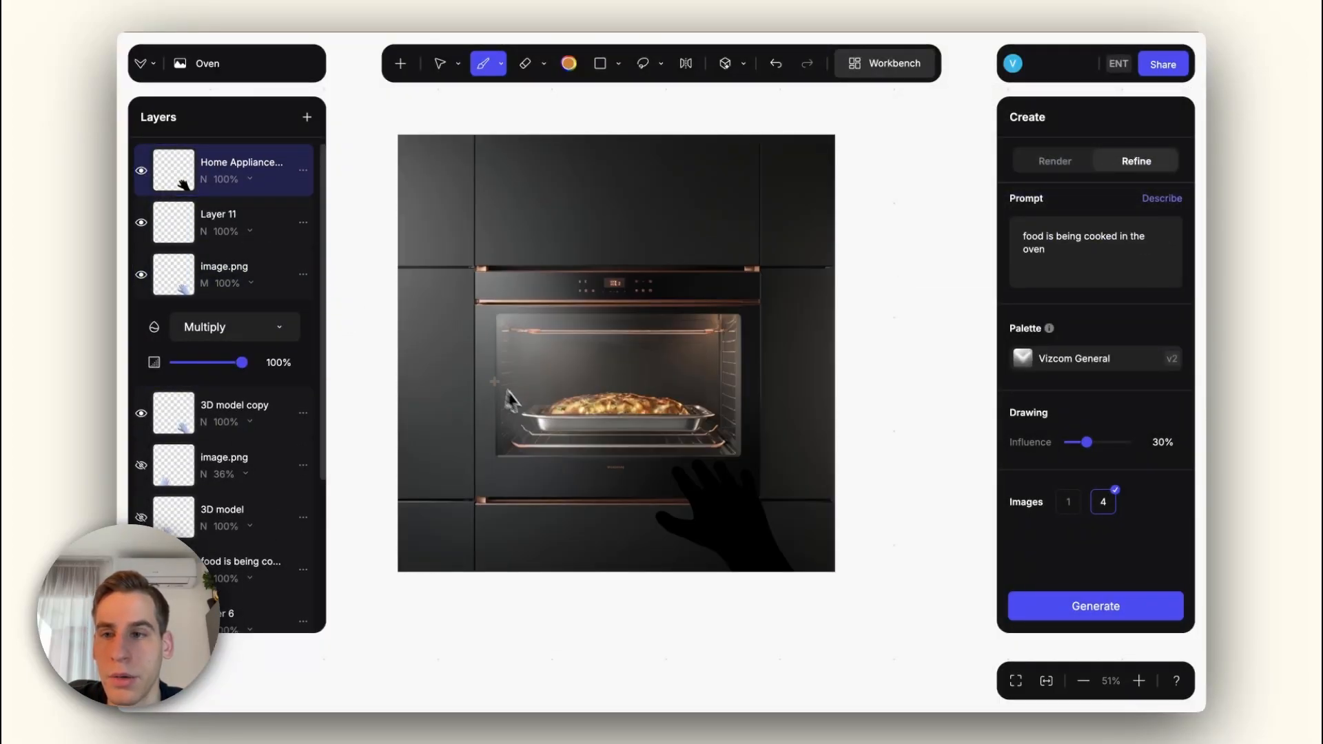
Step: Show only the light grey oven render with the imported hand silhouette and set the silhouette layer's opacity to 39%
scroll(183, 183, down, 4)
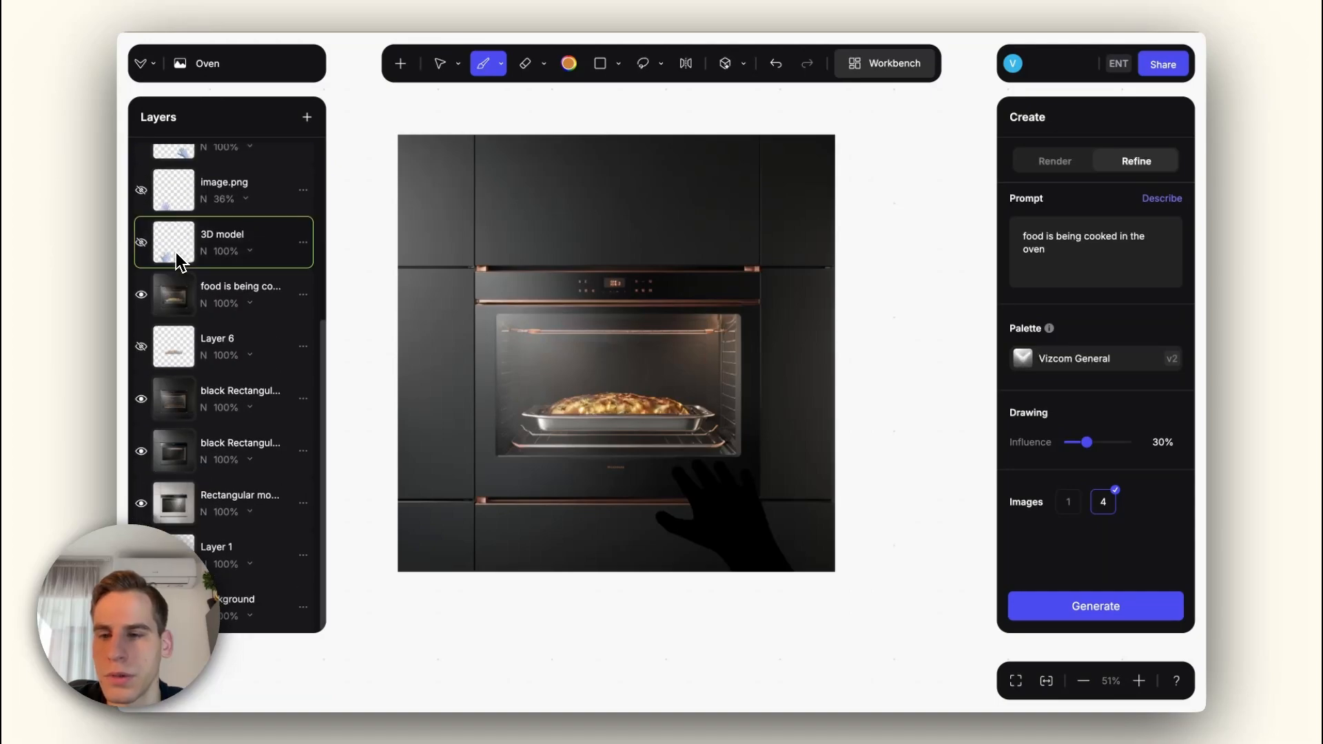
alt+click(142, 504)
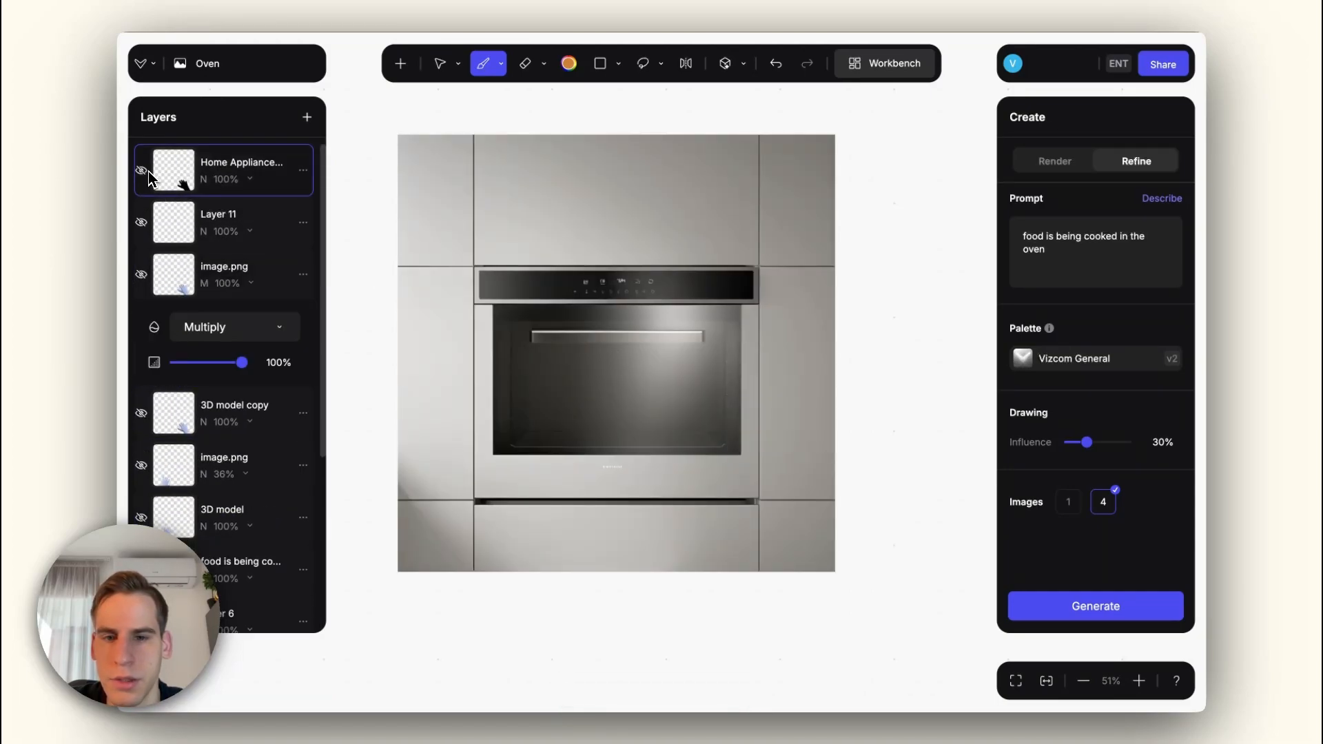
click(142, 171)
click(250, 179)
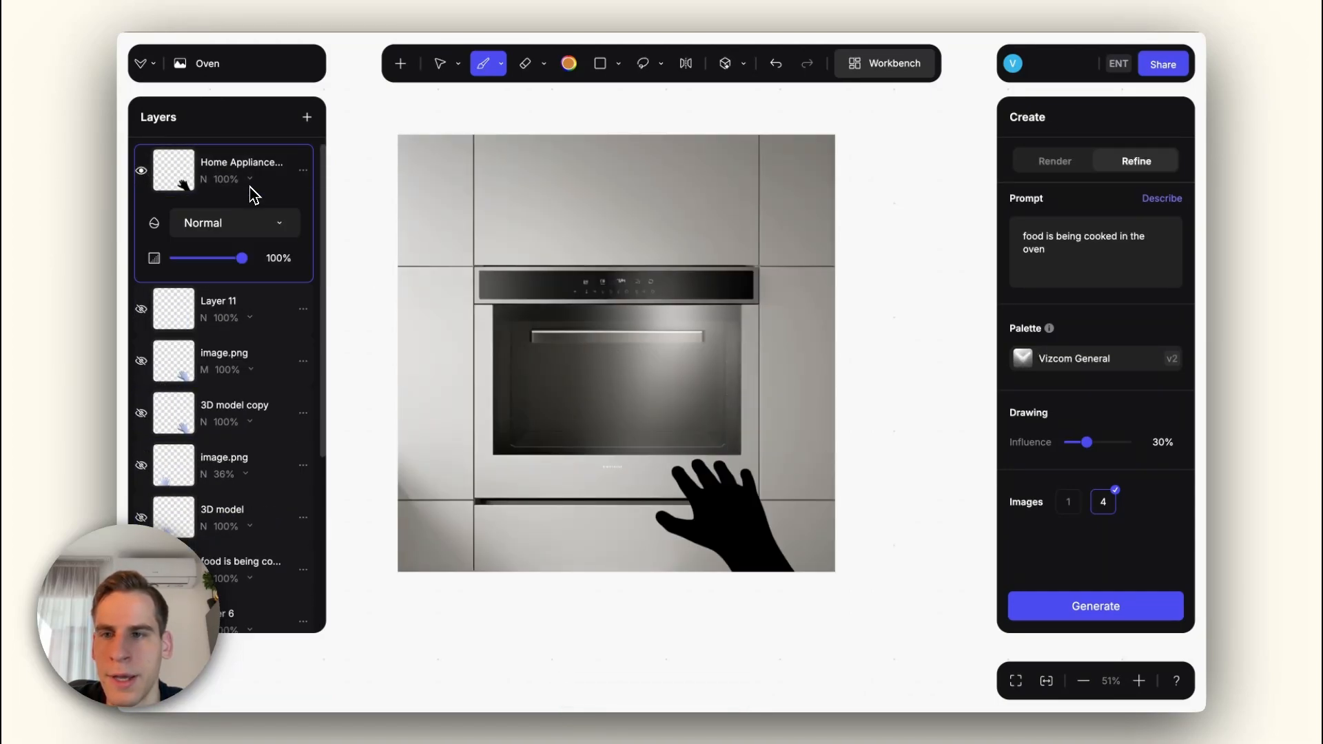
drag(242, 258, 196, 259)
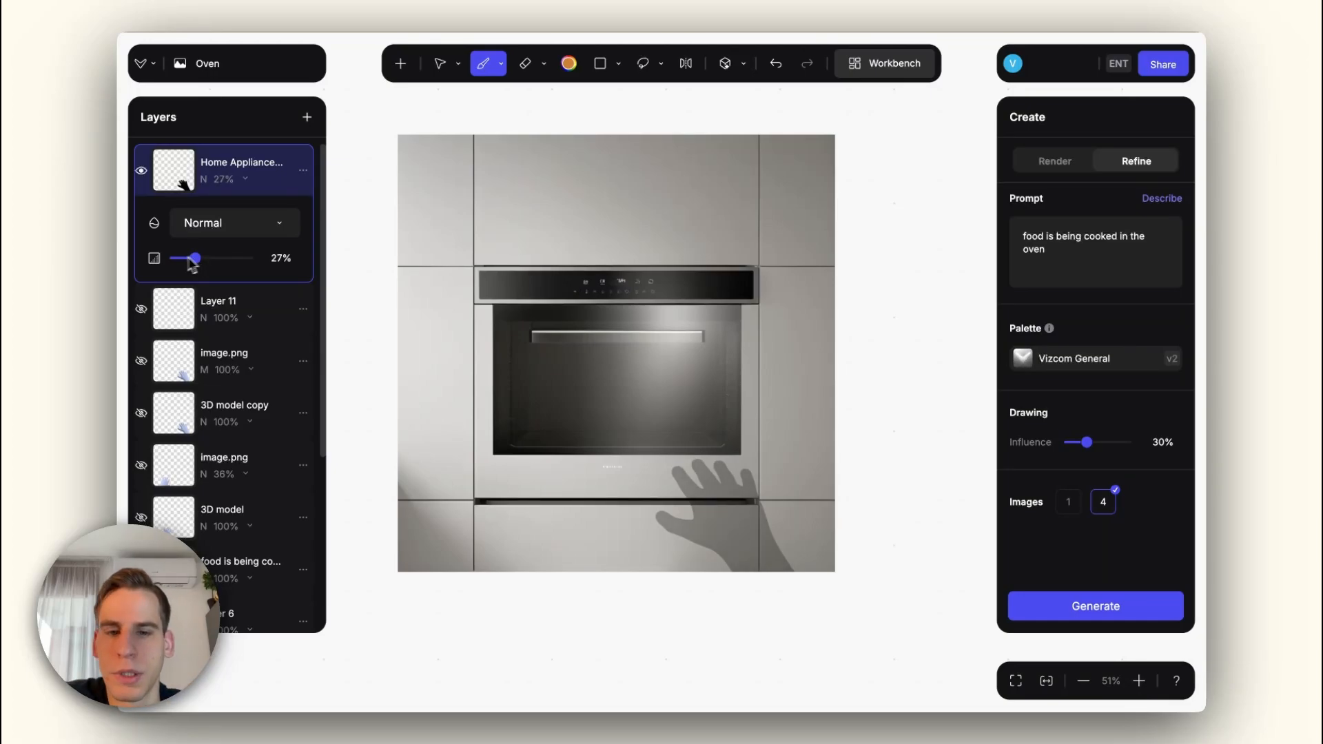
mouse_move(193, 263)
mouse_down()
mouse_move(222, 262)
mouse_move(206, 262)
mouse_up()
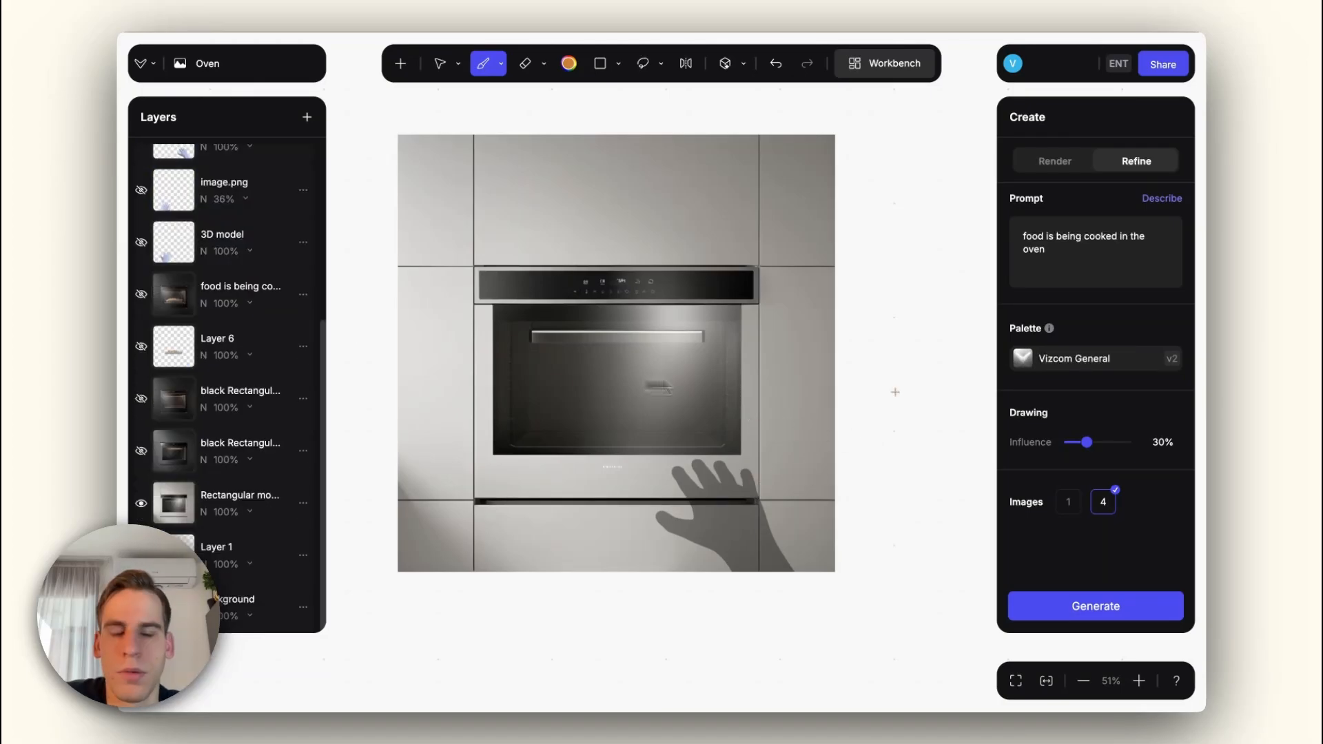
Step: Return to the Home Appliances workbench and open the blank Toaster drawing for editing
key(Escape)
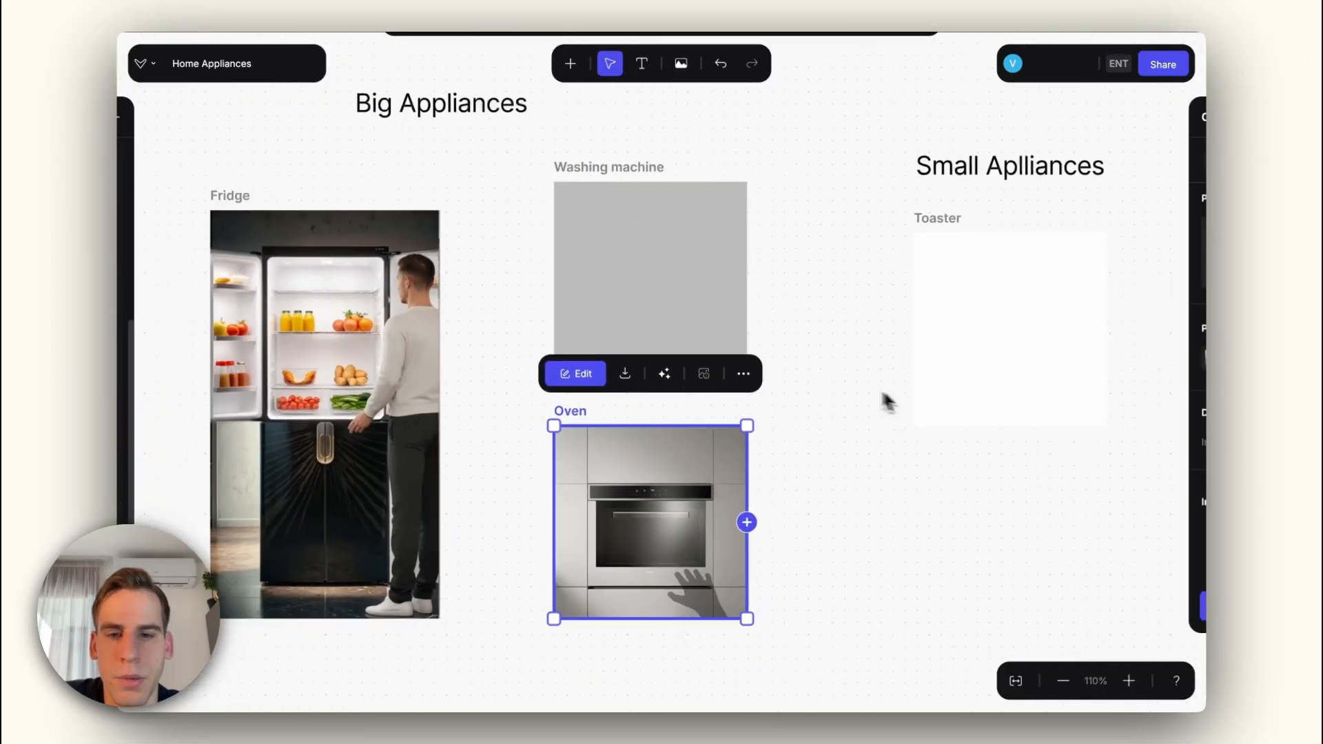
scroll(774, 363, down, 5)
click(821, 415)
scroll(880, 366, up, 3)
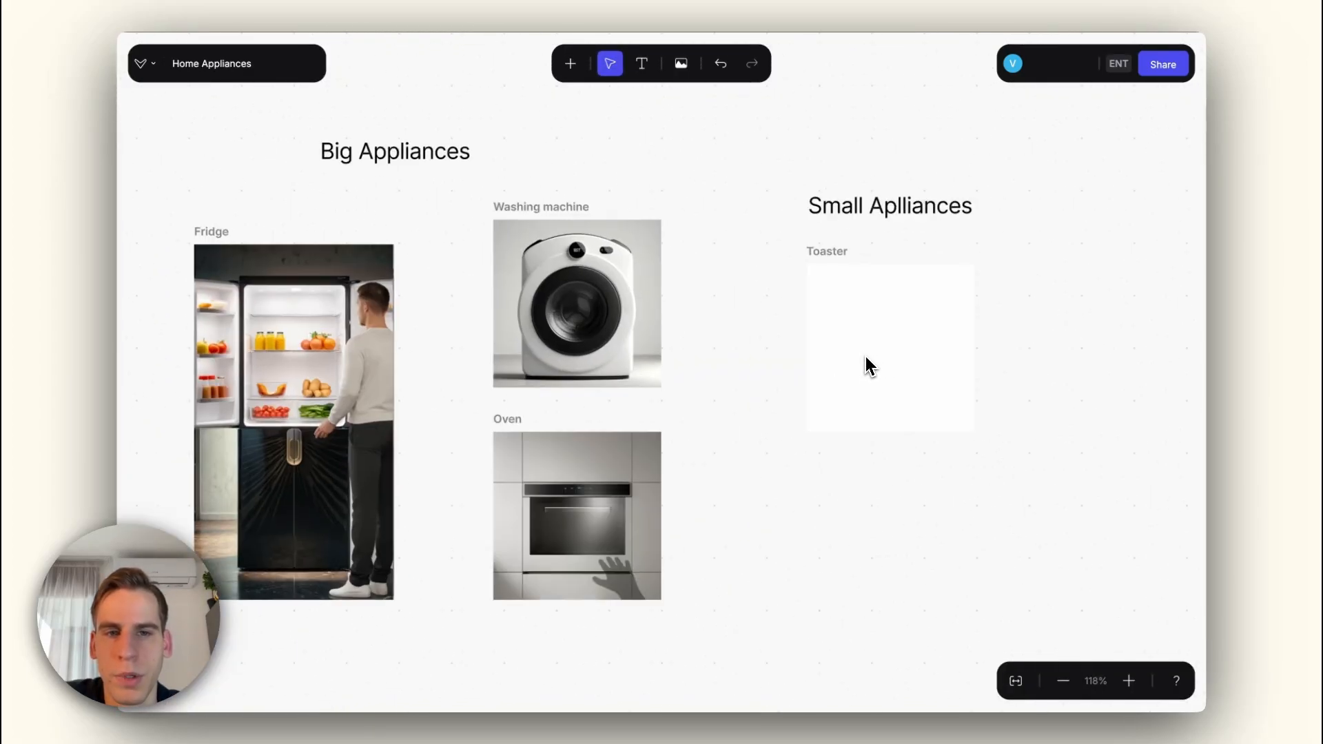
double_click(866, 357)
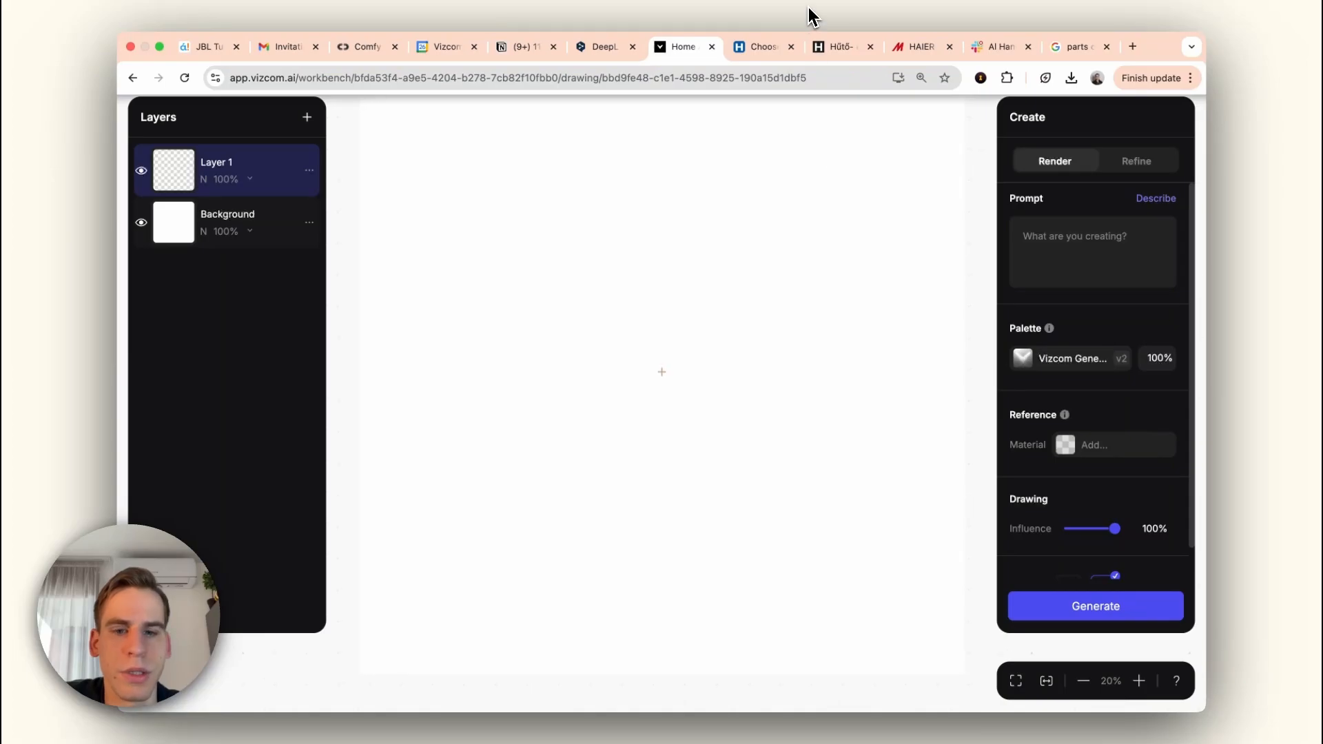
Step: Sketch a perspective construction box for the toaster on Layer 1 with the brush
drag(468, 330, 627, 357)
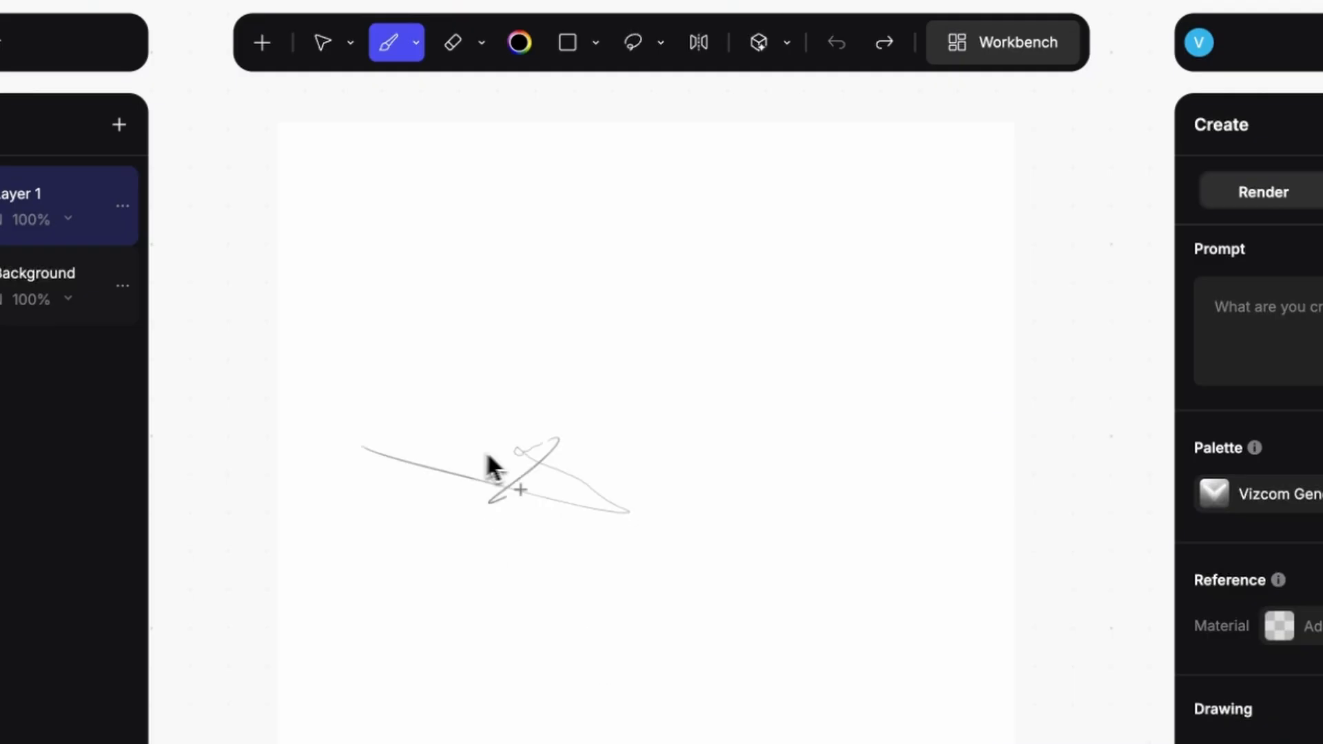
drag(480, 310, 682, 230)
drag(627, 357, 780, 280)
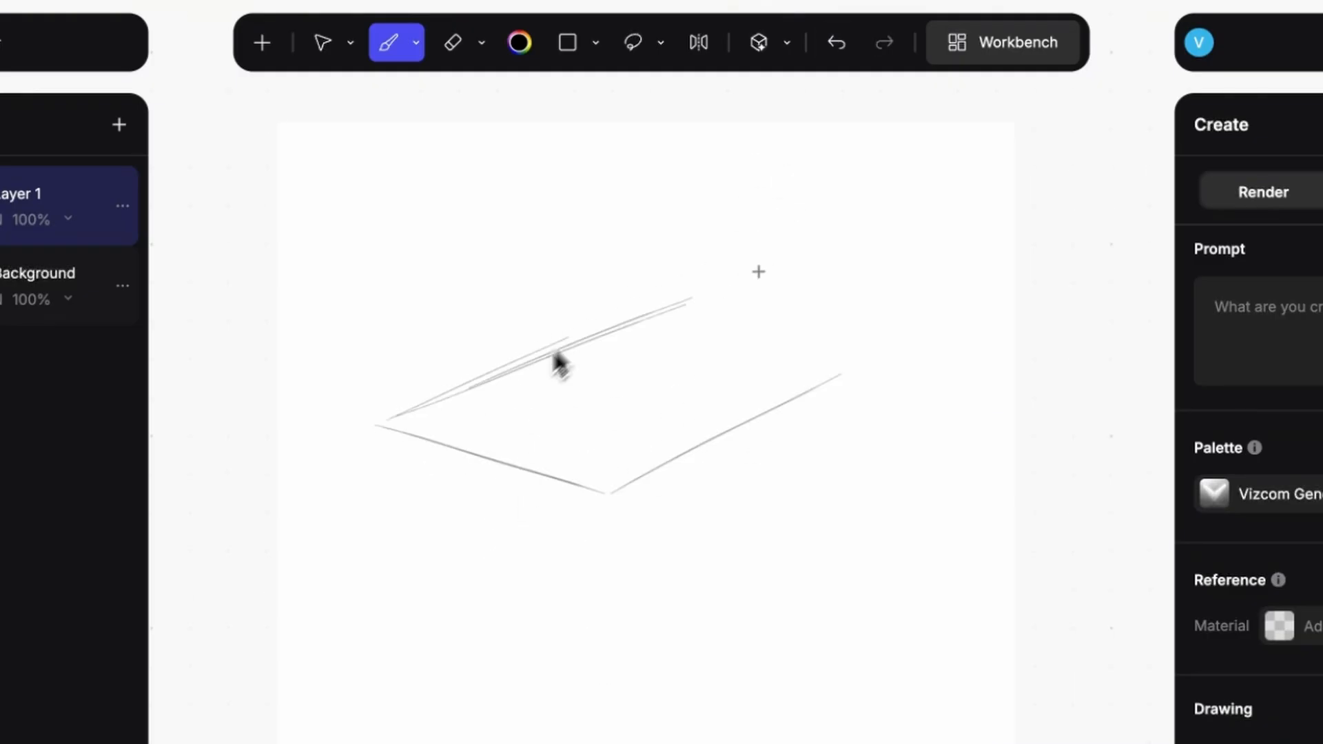
drag(480, 314, 480, 479)
drag(662, 227, 813, 259)
drag(404, 343, 794, 156)
drag(598, 393, 953, 194)
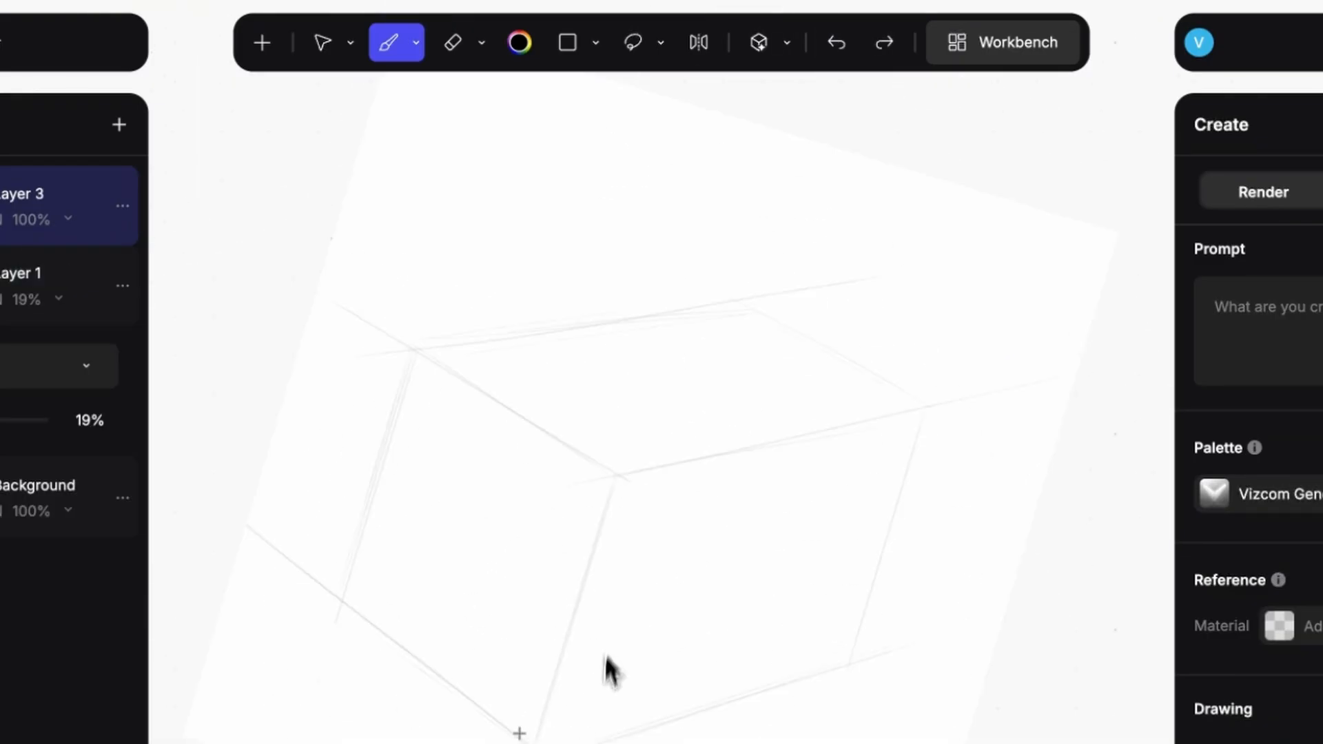
Step: Sketch the toaster's rounded top edges and U-shaped front recess on Layer 3, over the construction box faded to 19%
mouse_move(517, 734)
mouse_down()
mouse_move(619, 481)
mouse_move(910, 441)
mouse_up()
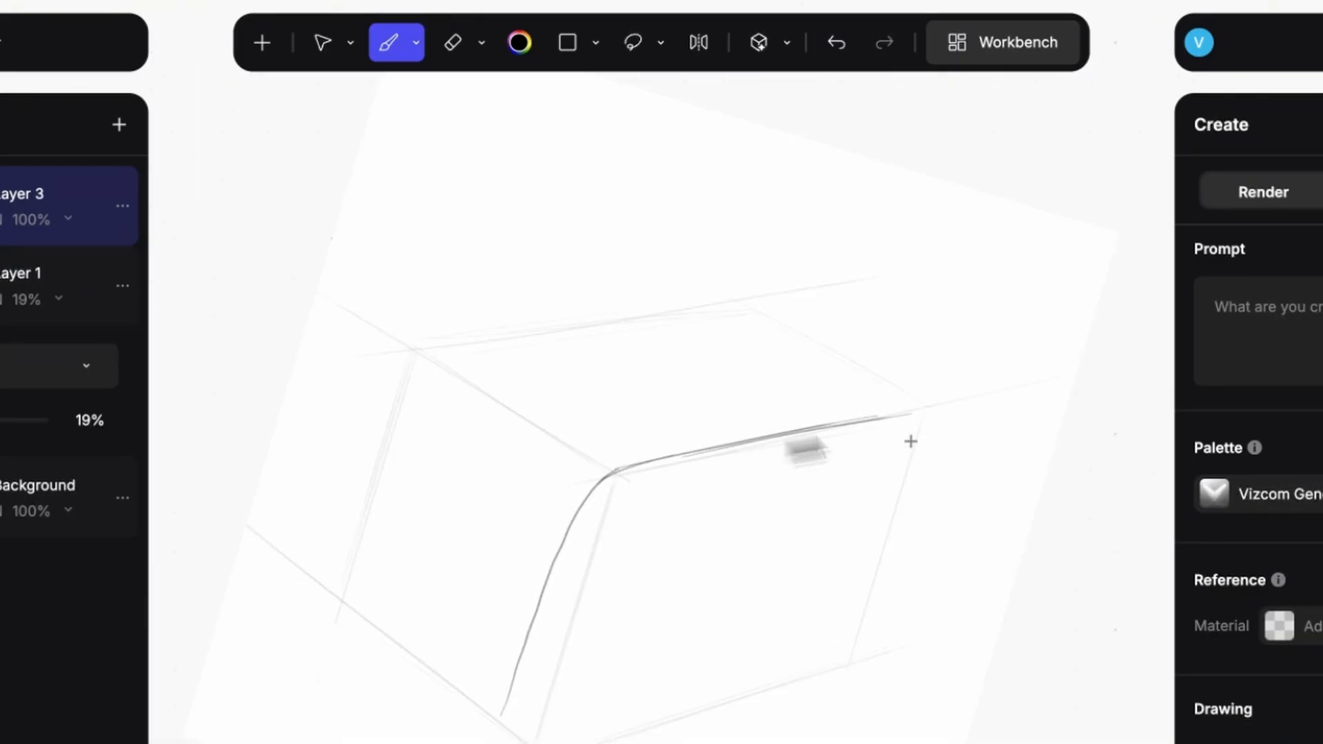
drag(399, 384, 757, 287)
drag(496, 407, 428, 399)
drag(428, 466, 590, 372)
mouse_move(393, 441)
mouse_down()
mouse_move(458, 372)
mouse_move(776, 331)
mouse_up()
drag(396, 565, 458, 561)
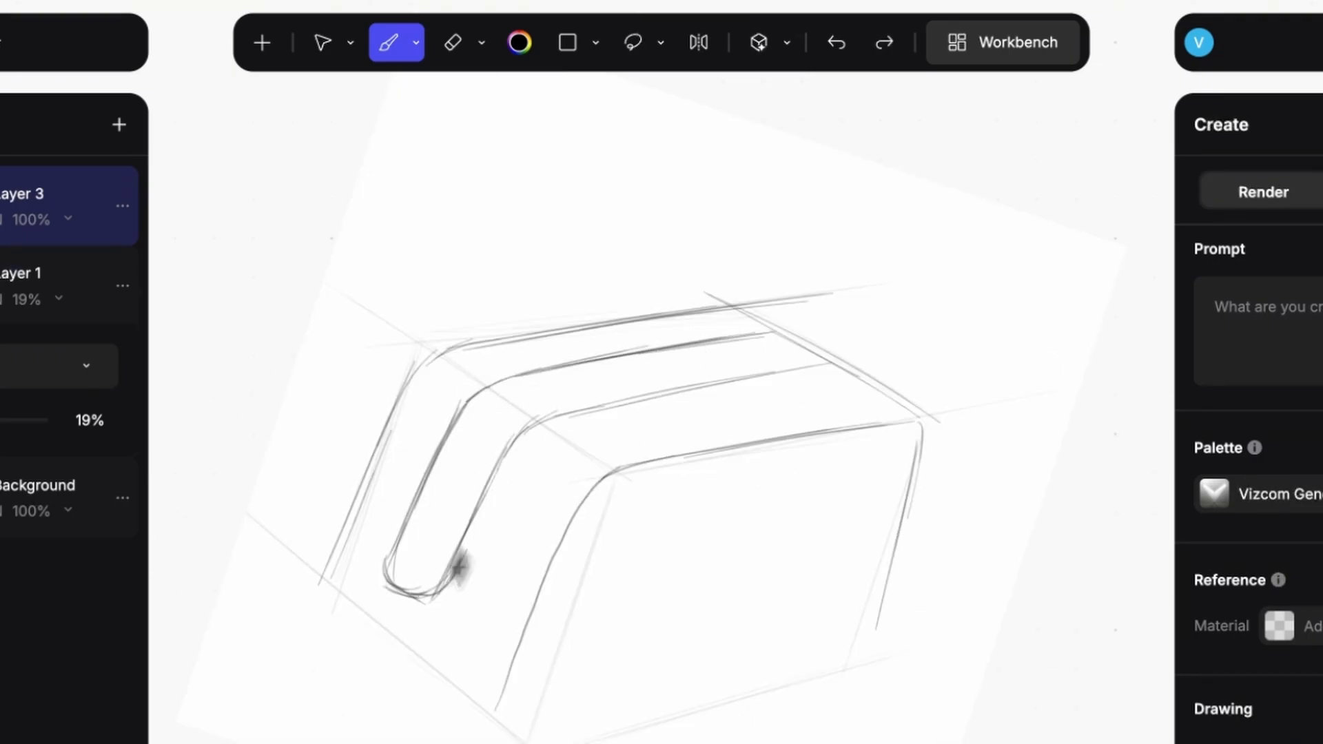
Step: Draw the toaster's lower edges and side contour, and close the rounded end of the recess
drag(772, 323, 820, 358)
drag(352, 633, 565, 743)
drag(885, 410, 606, 732)
drag(604, 732, 896, 586)
drag(800, 679, 858, 692)
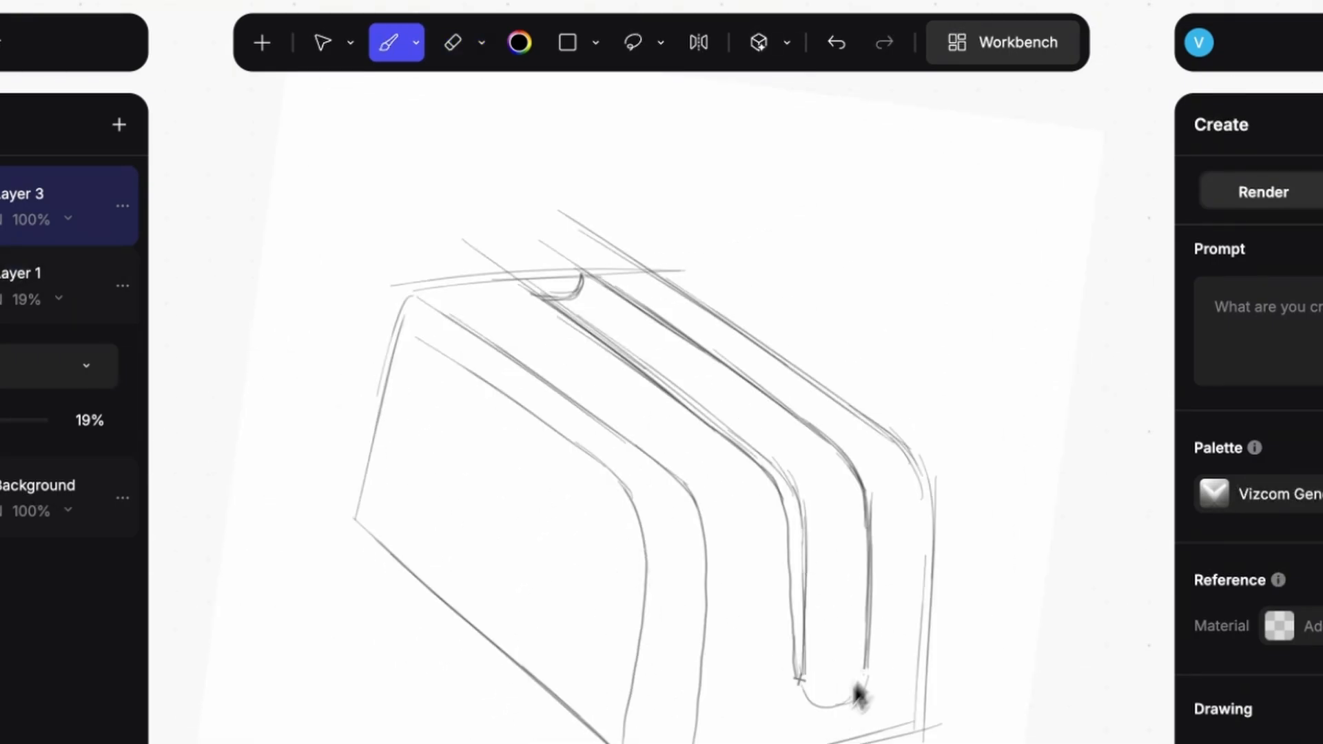
Step: Erase stray strokes from the toaster sketch and draw the raised divider between the bread slots inside the recess
key(e)
drag(594, 534, 579, 567)
drag(434, 680, 734, 338)
key(b)
drag(487, 409, 803, 311)
drag(516, 419, 814, 321)
drag(486, 415, 457, 460)
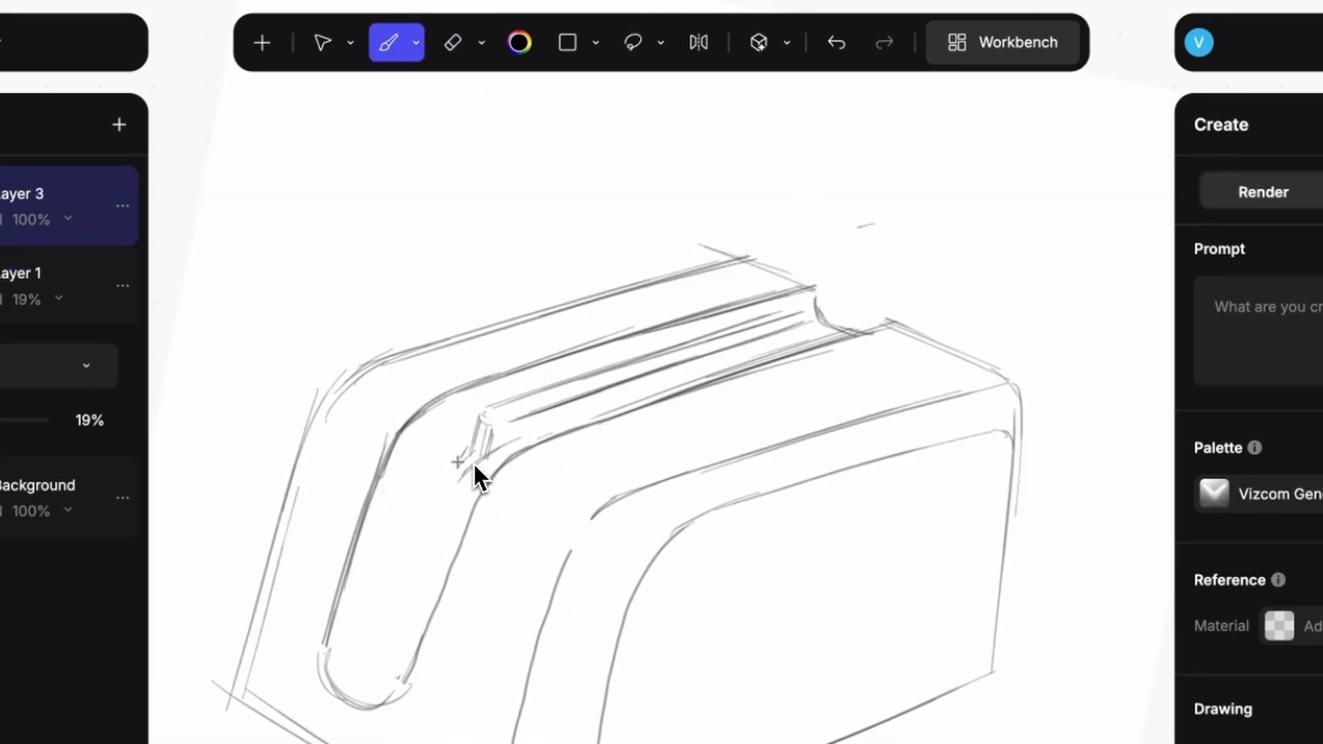
scroll(697, 499, down, 4)
scroll(697, 499, up, 2)
key(ctrl+z)
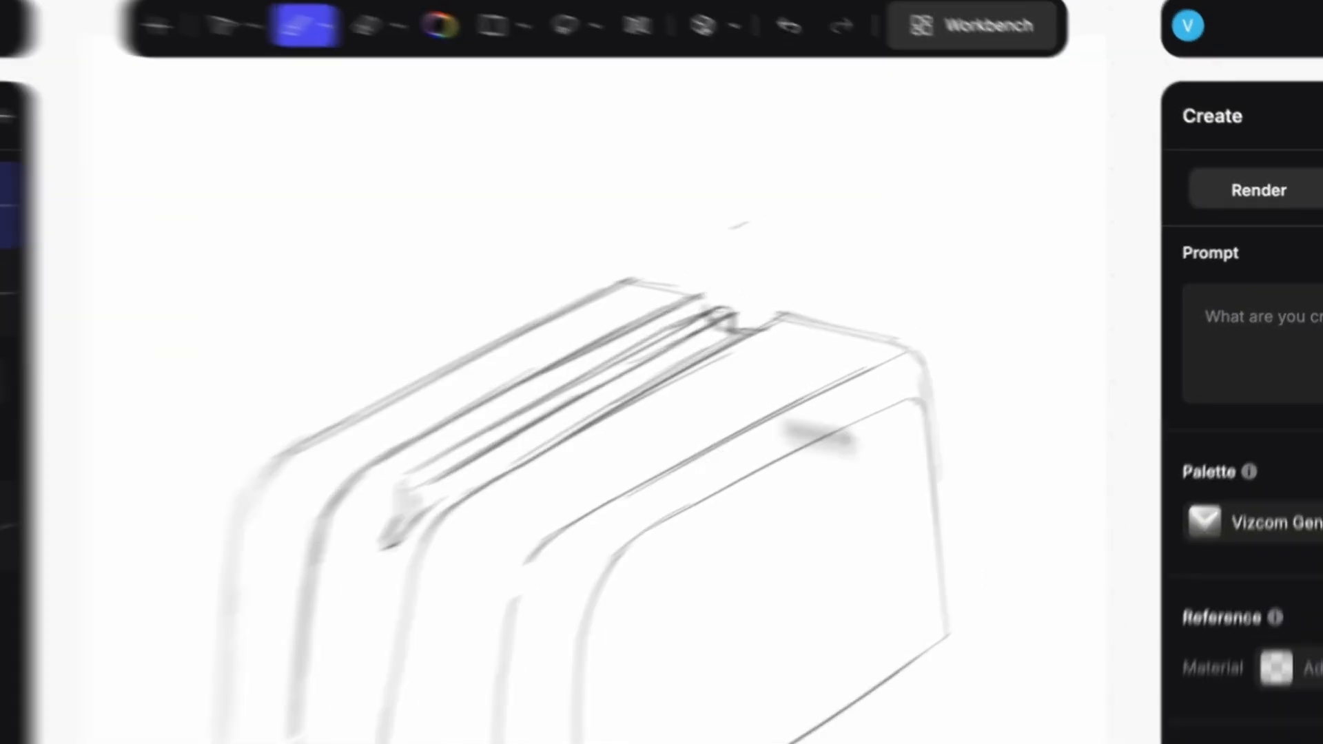
Step: Render the sketch from an automatically described prompt at 75% drawing influence, and add the fourth toaster variant as a layer
click(1208, 216)
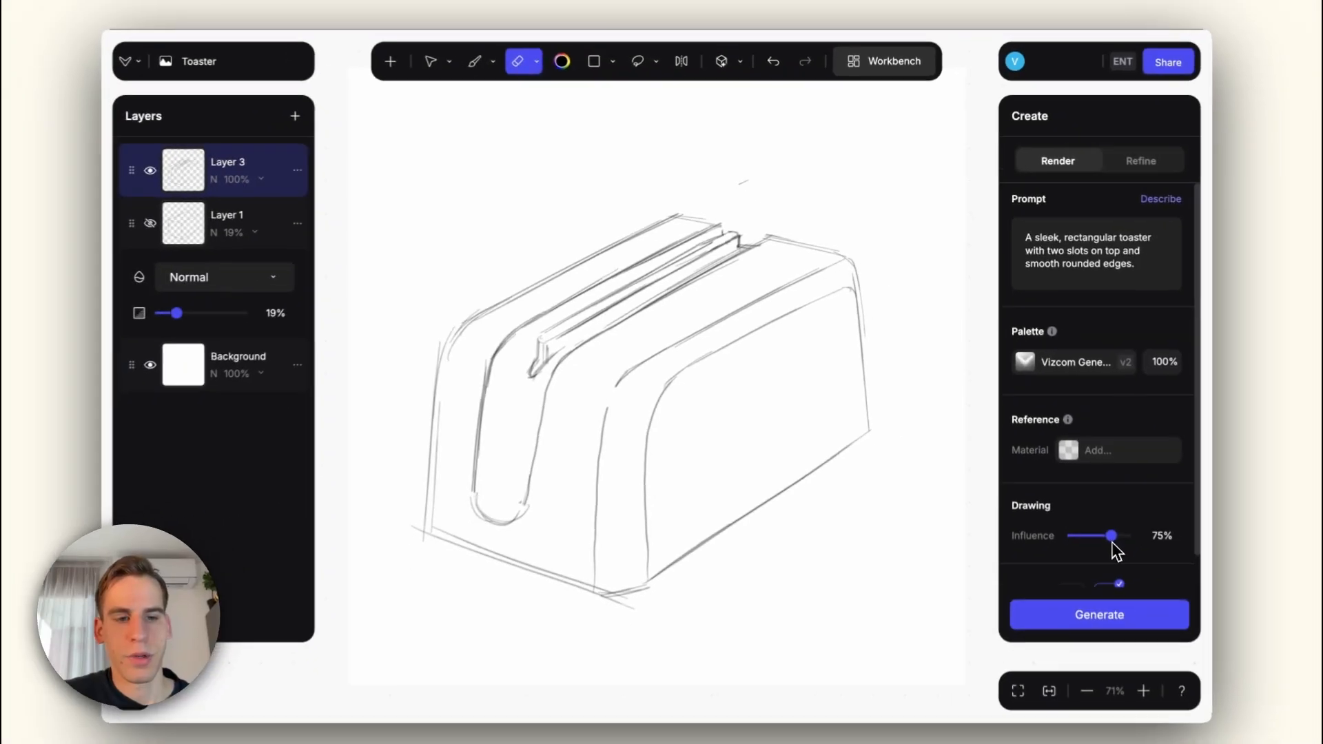
click(1115, 608)
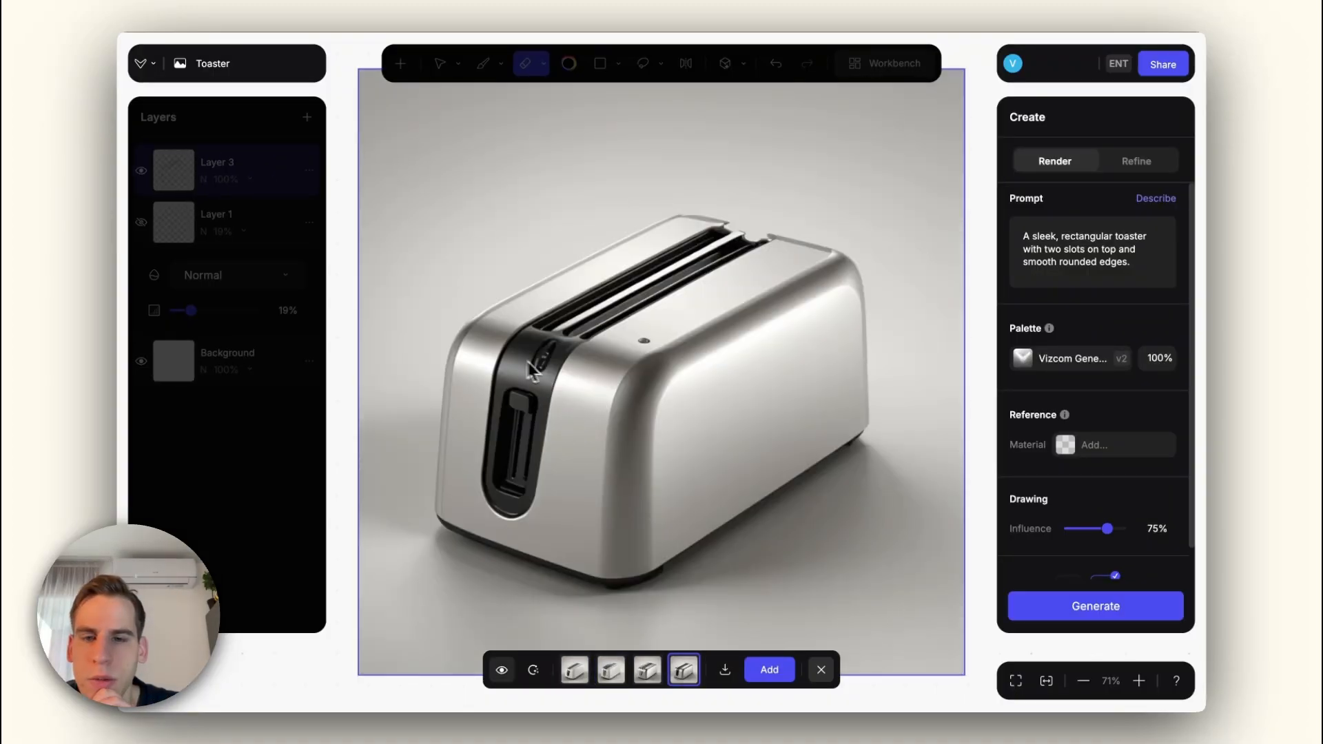
click(614, 669)
click(648, 670)
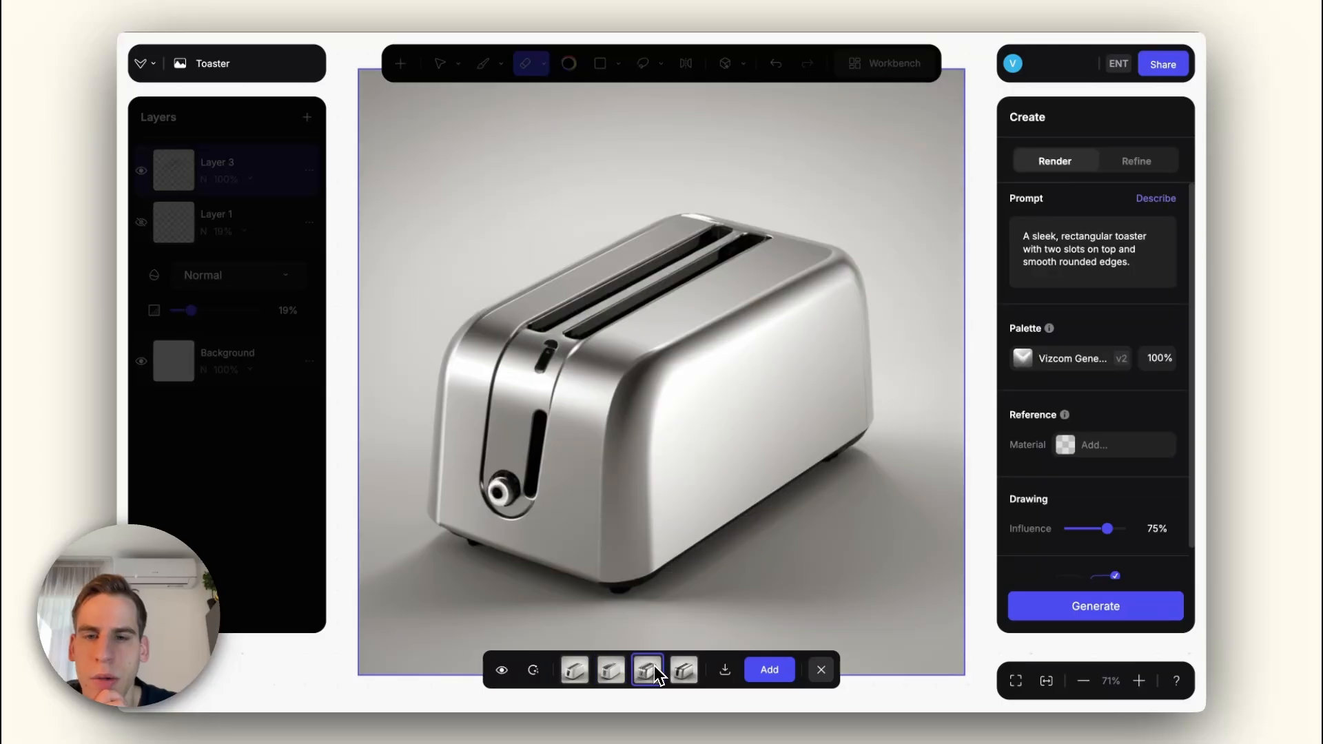
click(576, 672)
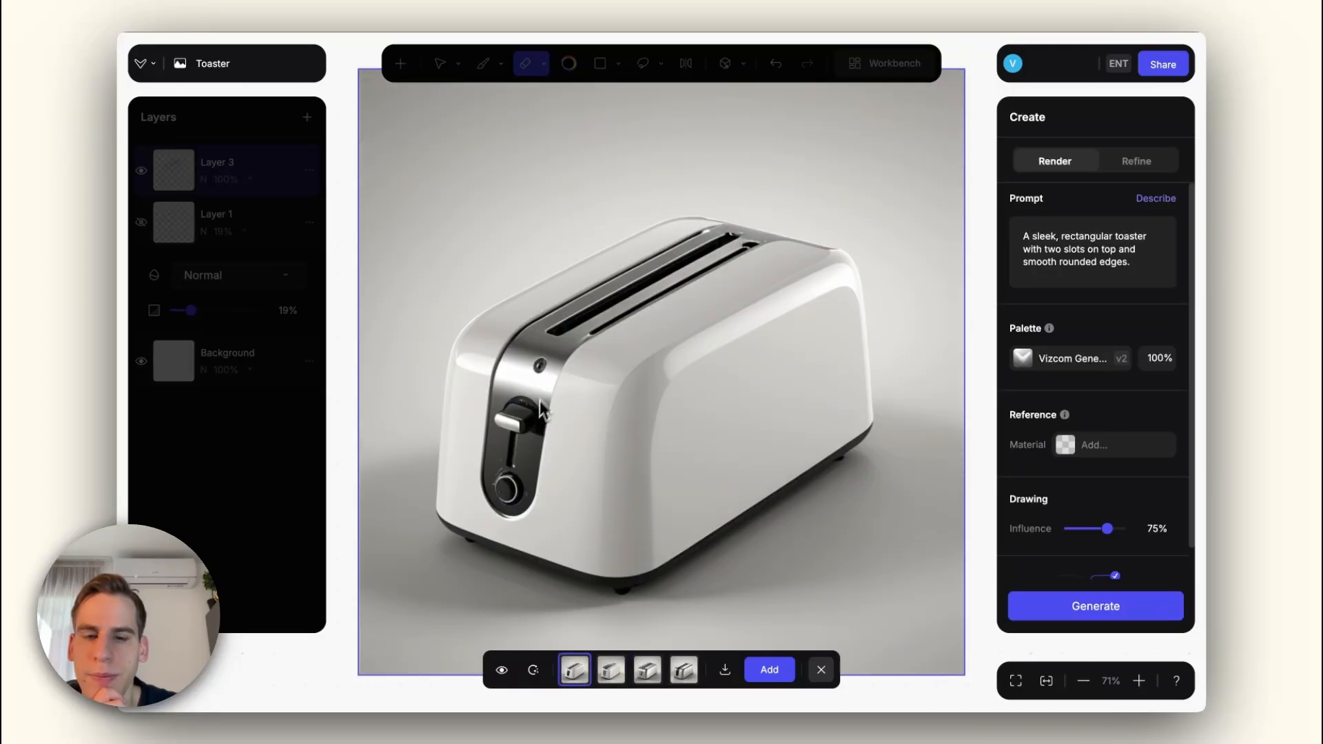
click(684, 669)
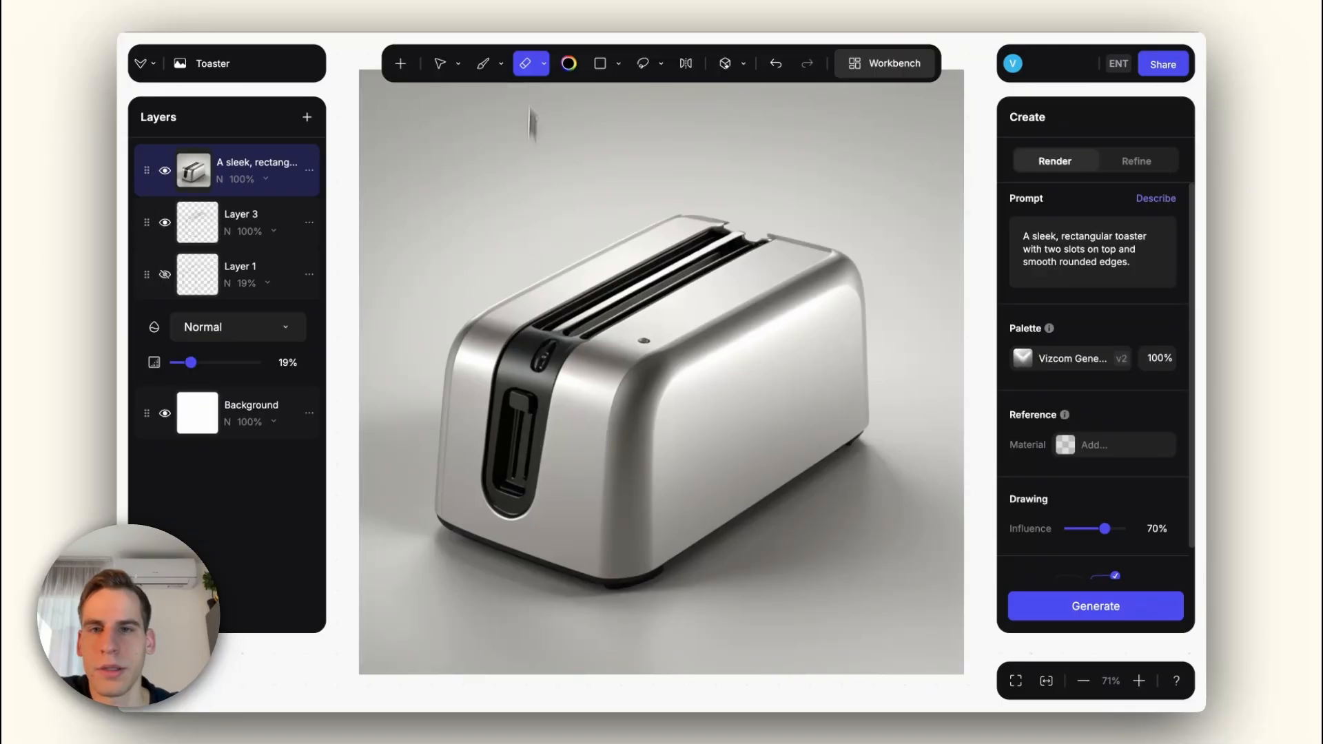
Step: Remove the small dot on the toaster's top and the emblem above the lever with the object-removing eraser
click(542, 64)
click(509, 155)
click(645, 342)
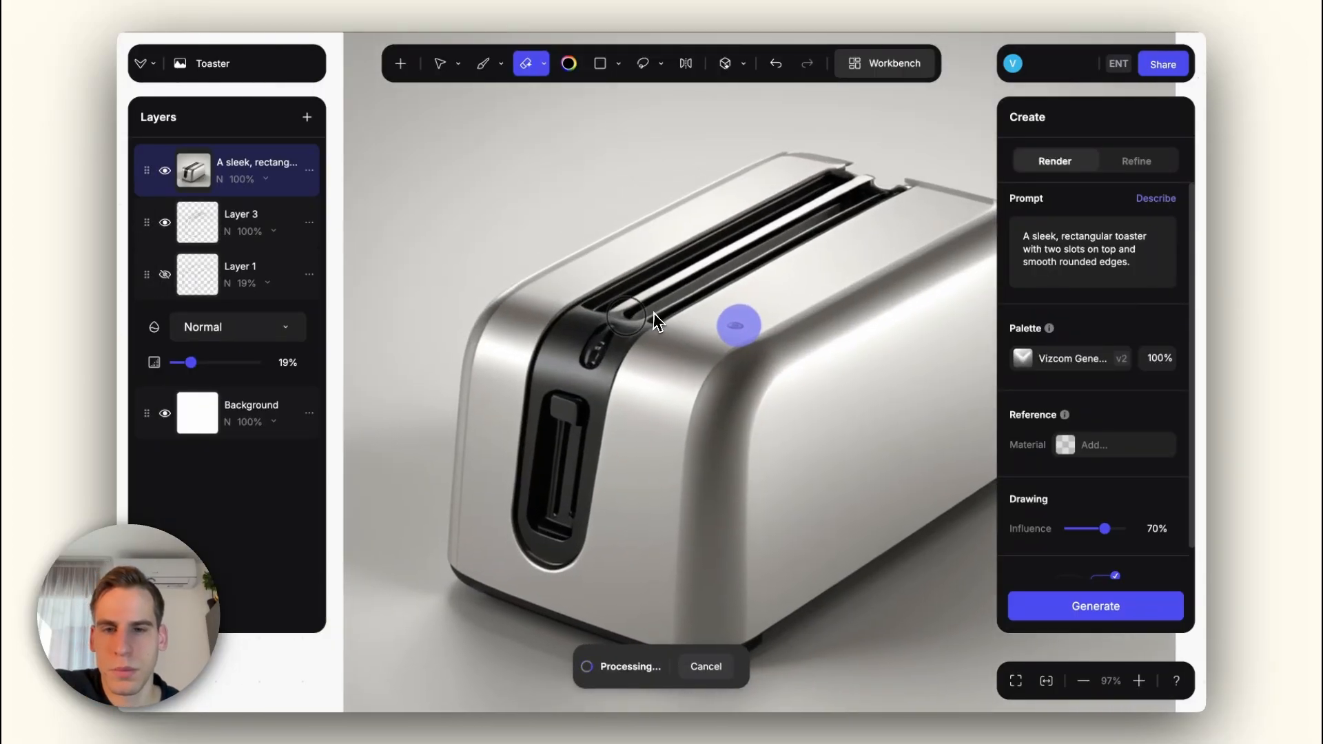
click(619, 357)
scroll(614, 355, up, 5)
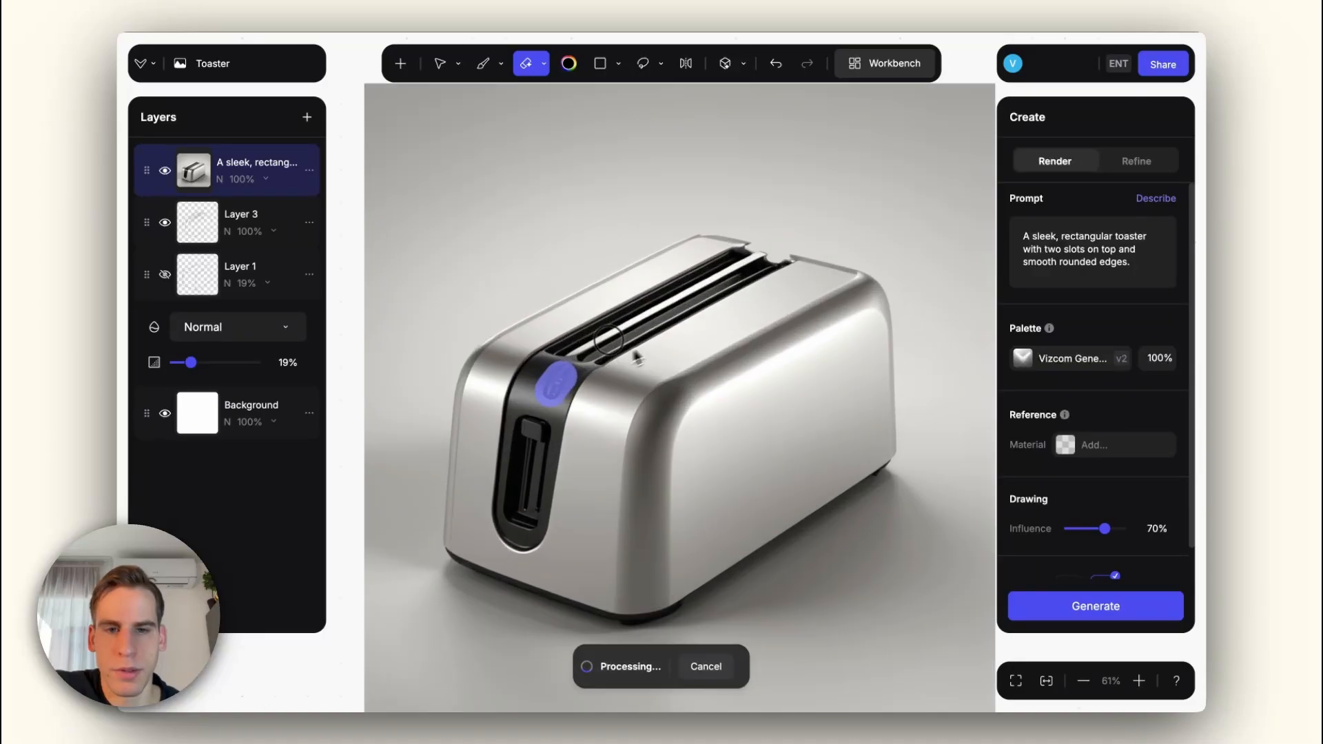
scroll(642, 361, down, 1)
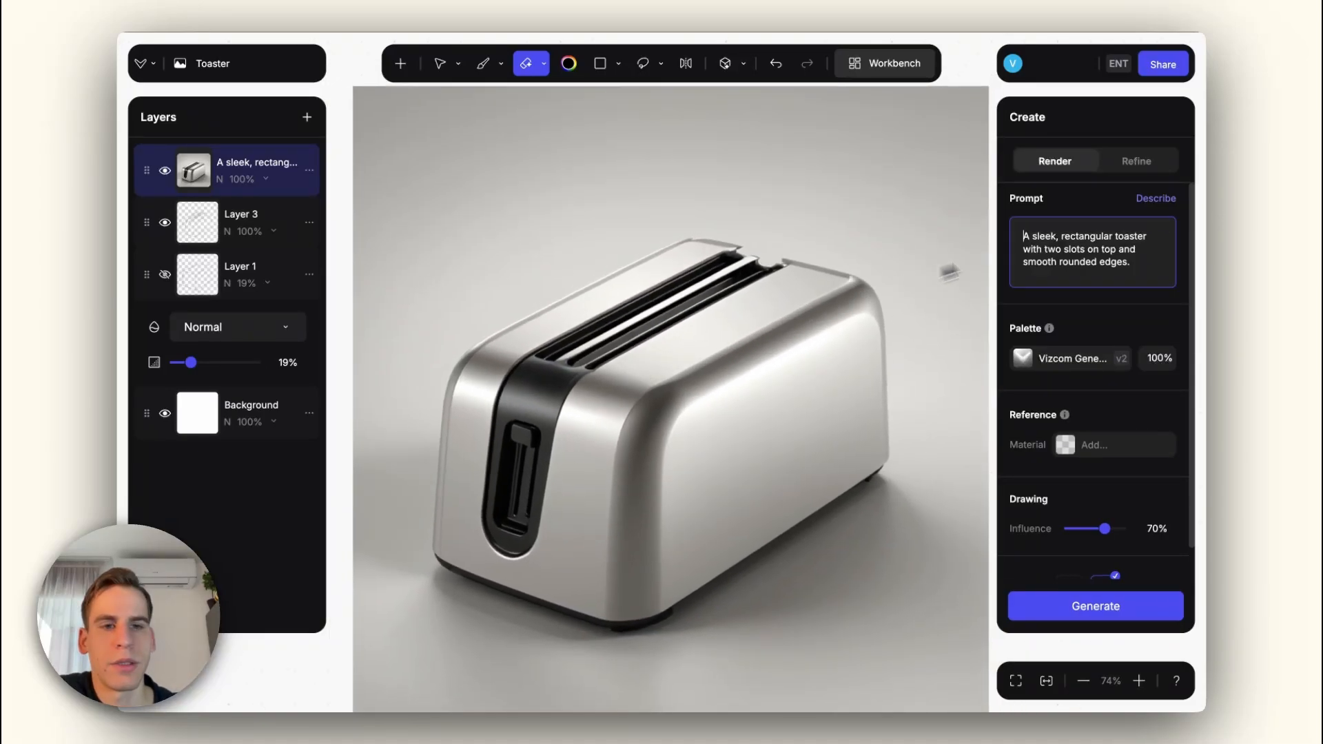
Step: Change the prompt to "black polished metal sleek, rectangular toaster with two slots on top and smooth rounded edges."
text(black m)
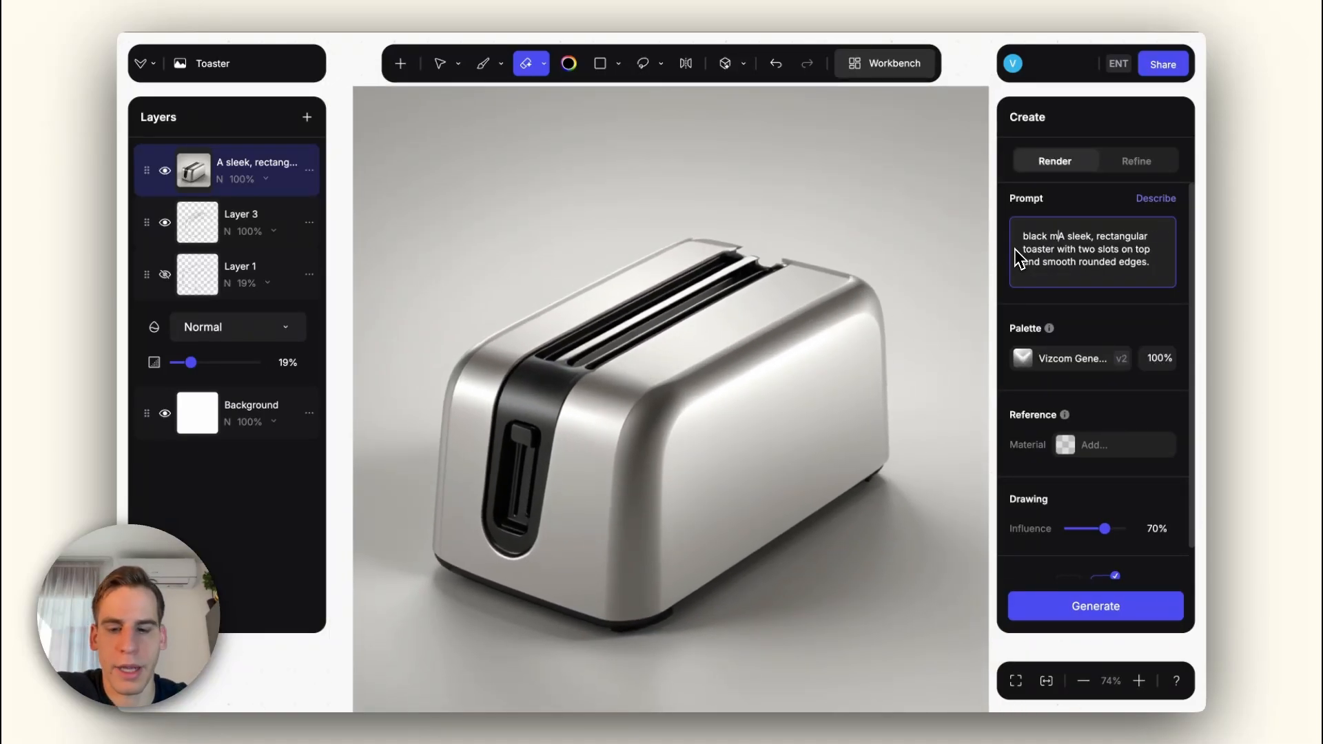
text(etal)
key(BackSpace)
key(BackSpace)
key(BackSpace)
key(BackSpace)
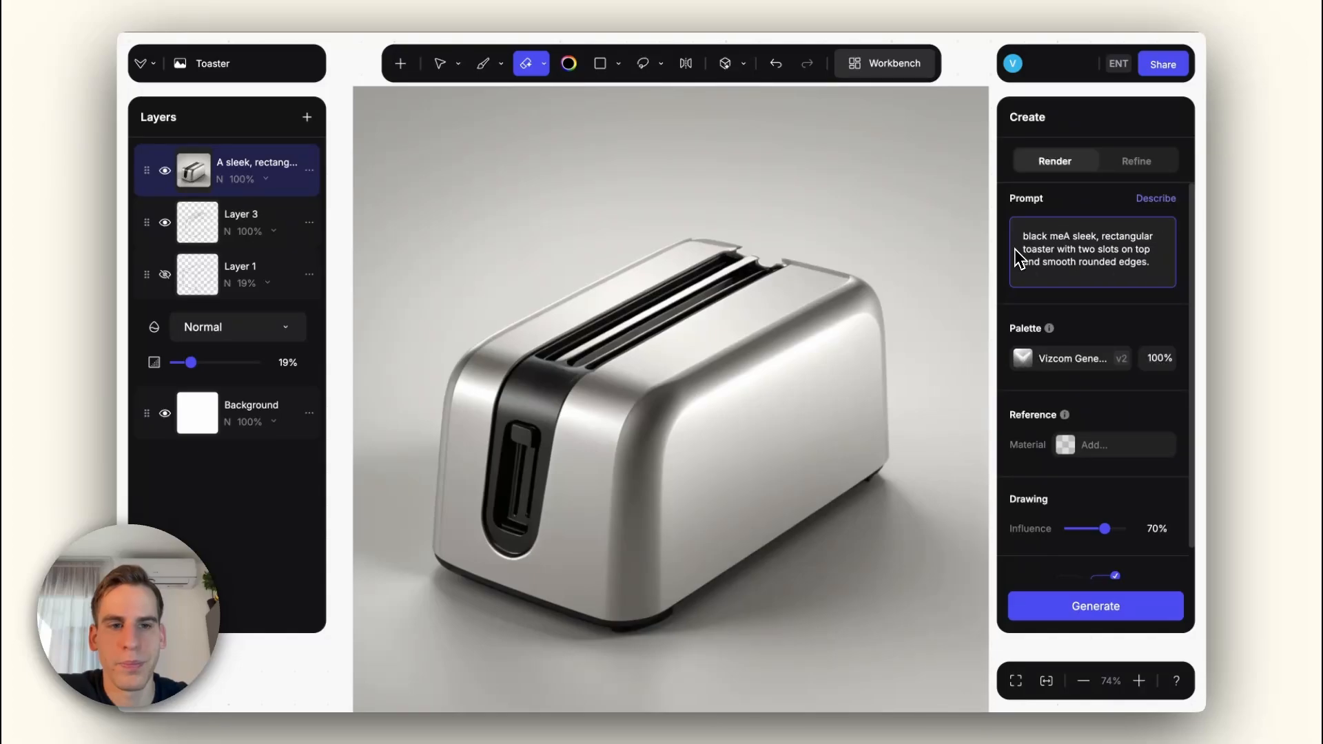
text(polished metal)
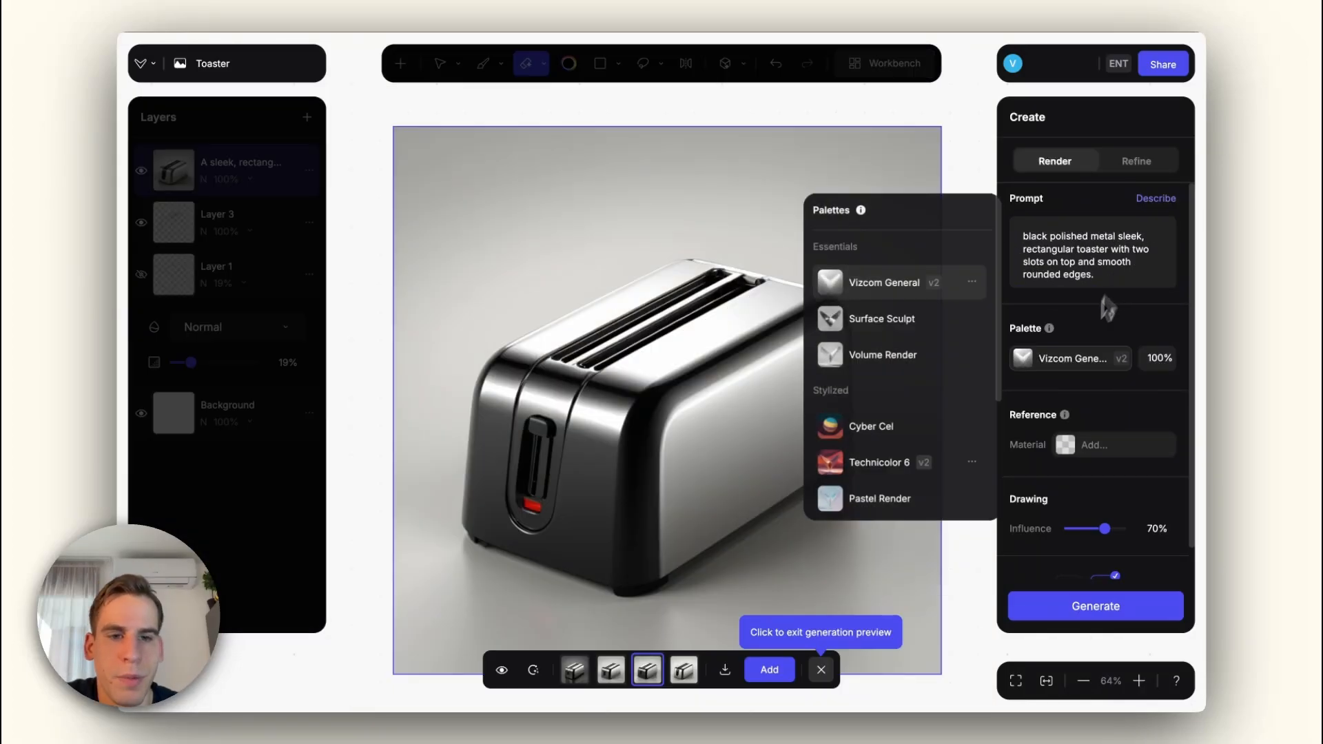
Step: Generate the black polished toaster with the Surface Sculpt palette at 70% drawing influence and inspect the first variant
click(893, 322)
click(1095, 608)
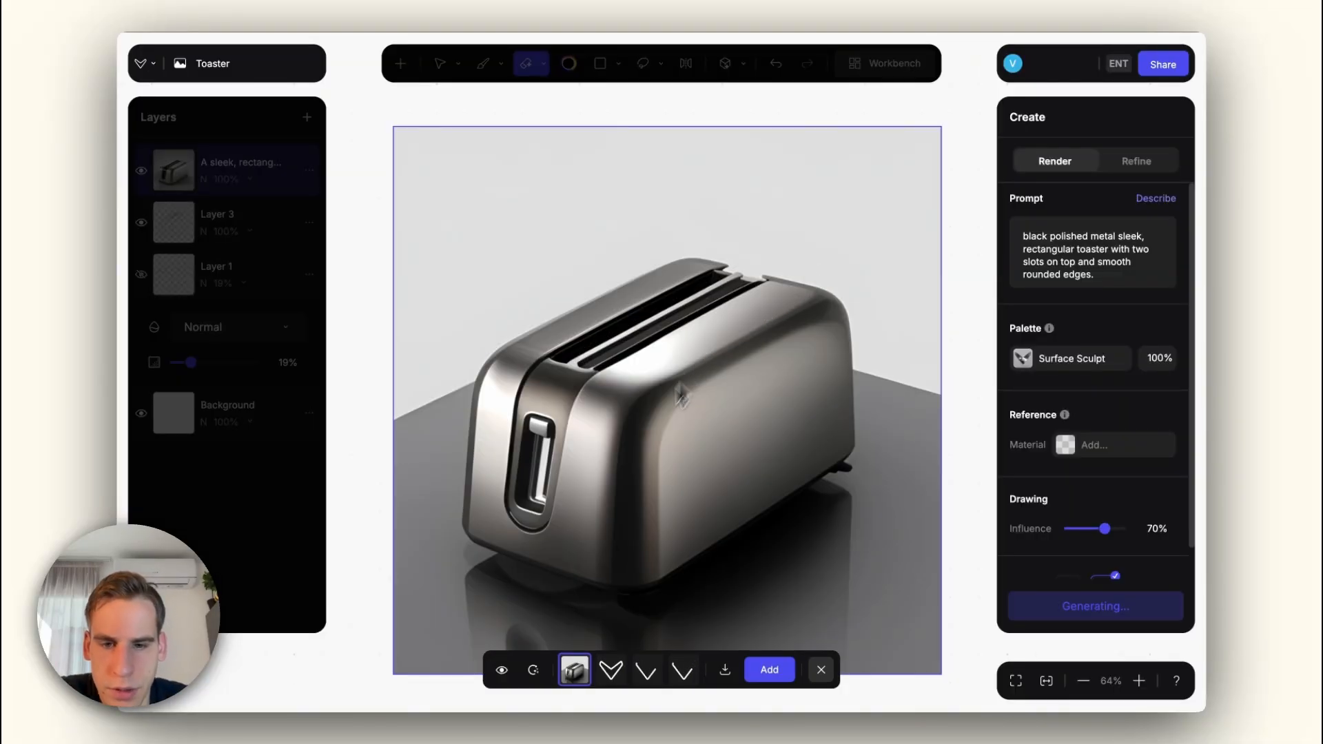
scroll(636, 447, down, 3)
scroll(635, 448, up, 1)
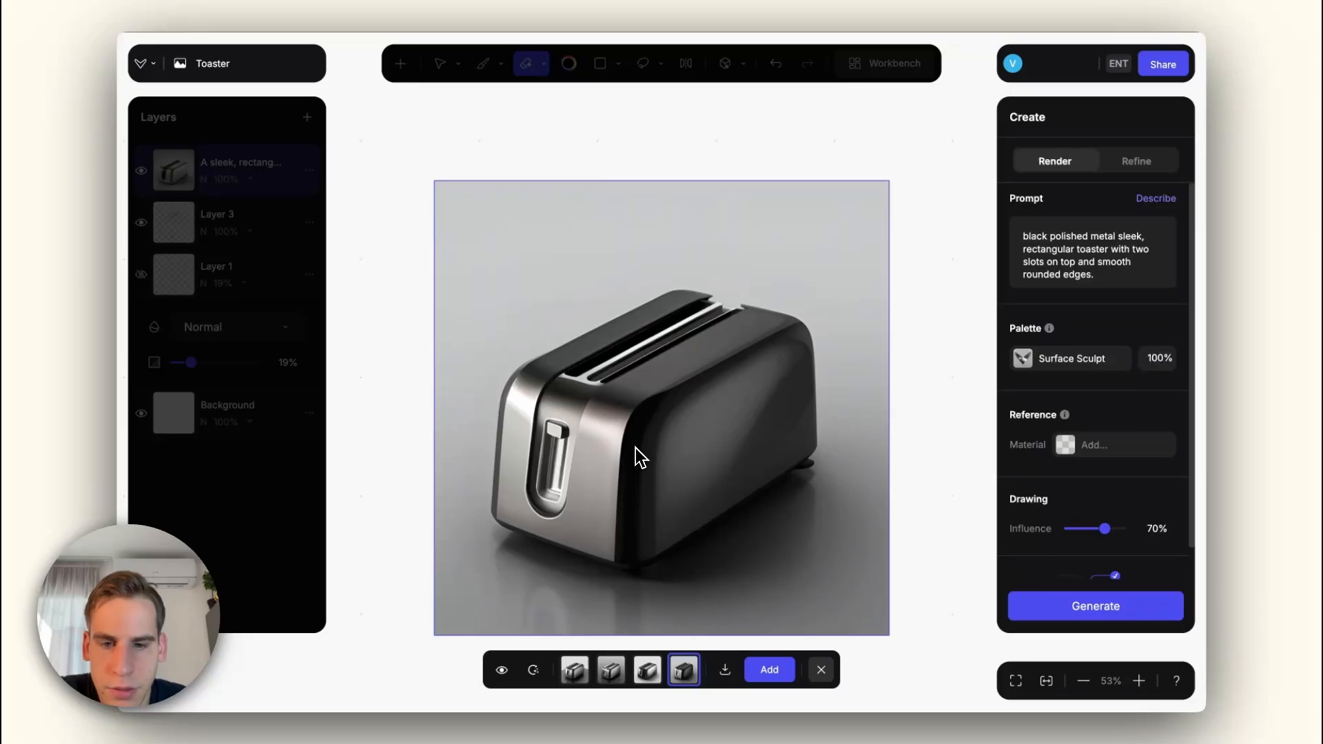
Step: Discard the generated variants, then set the mouse material reference's strength to 80% and the drawing influence to 60%
click(822, 672)
click(1064, 455)
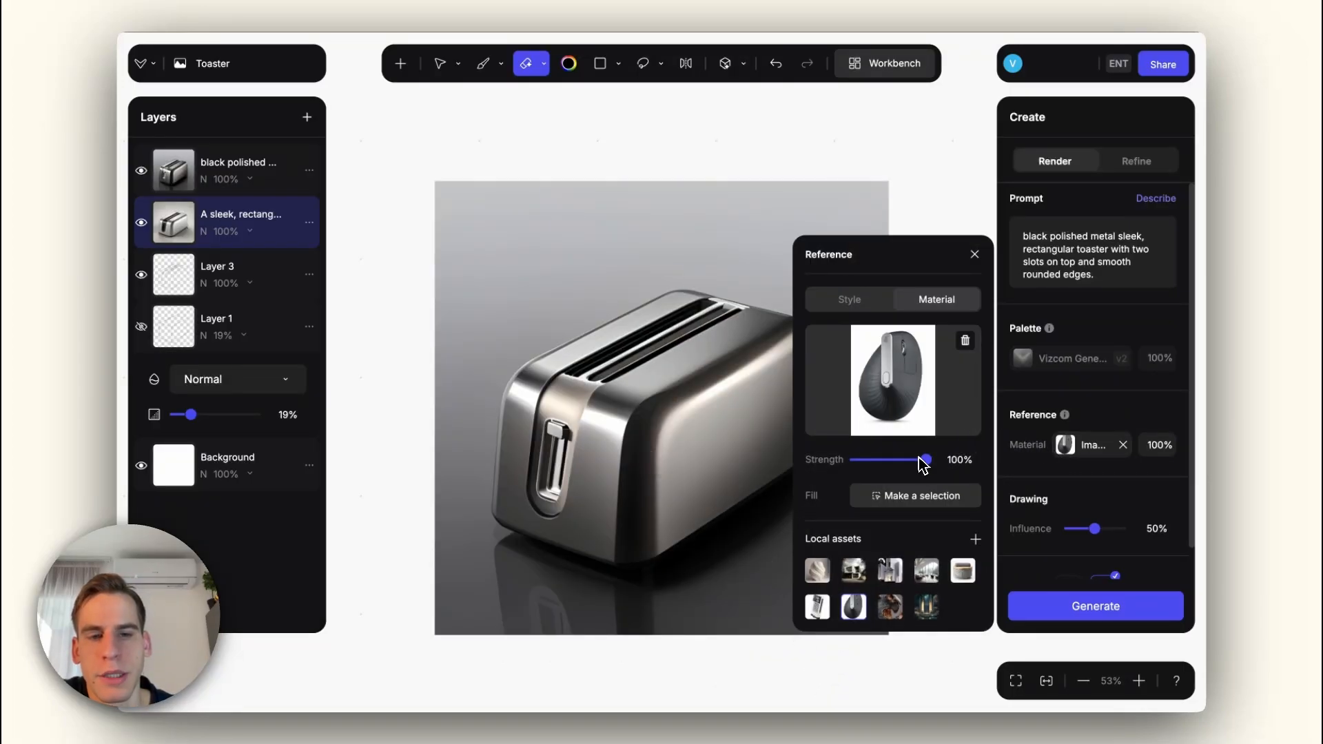
drag(1095, 528, 1103, 535)
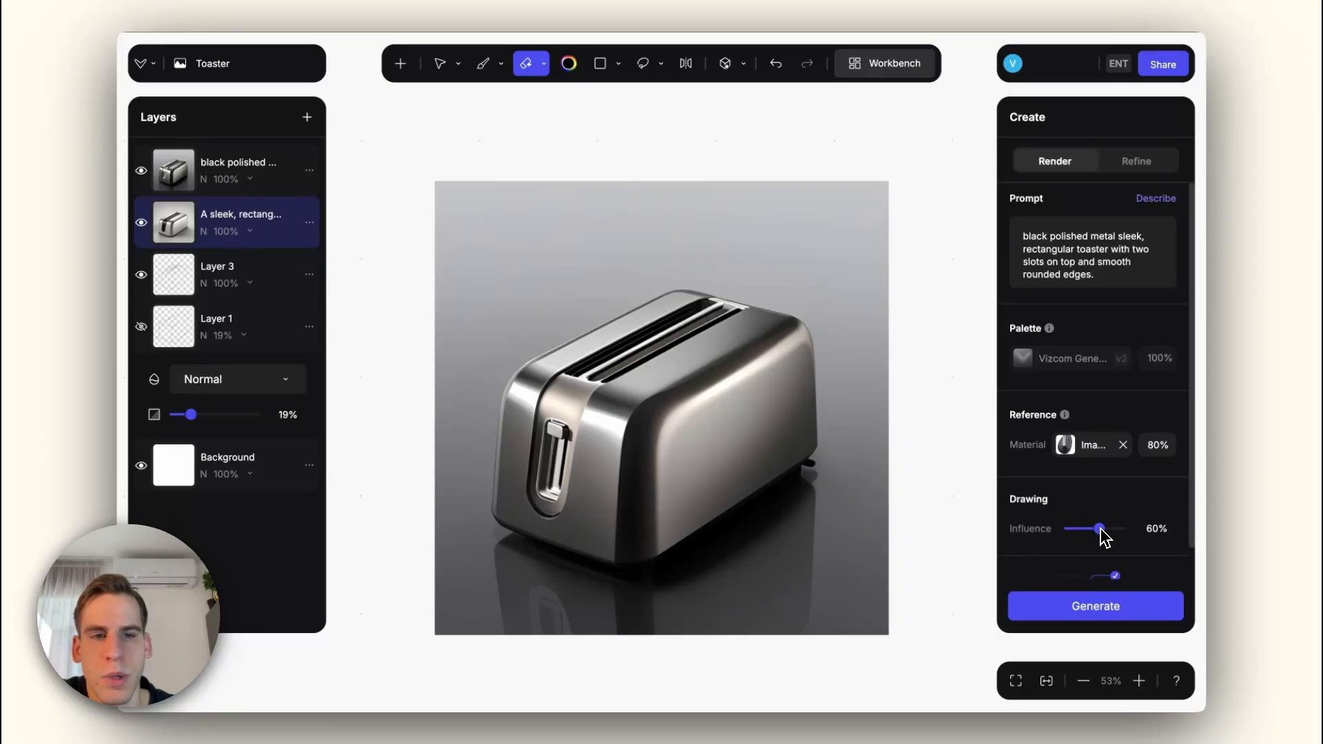
Step: Generate the black polished toaster with the 80% mouse material reference and 60% drawing influence, and add the first variant as a layer
click(1099, 606)
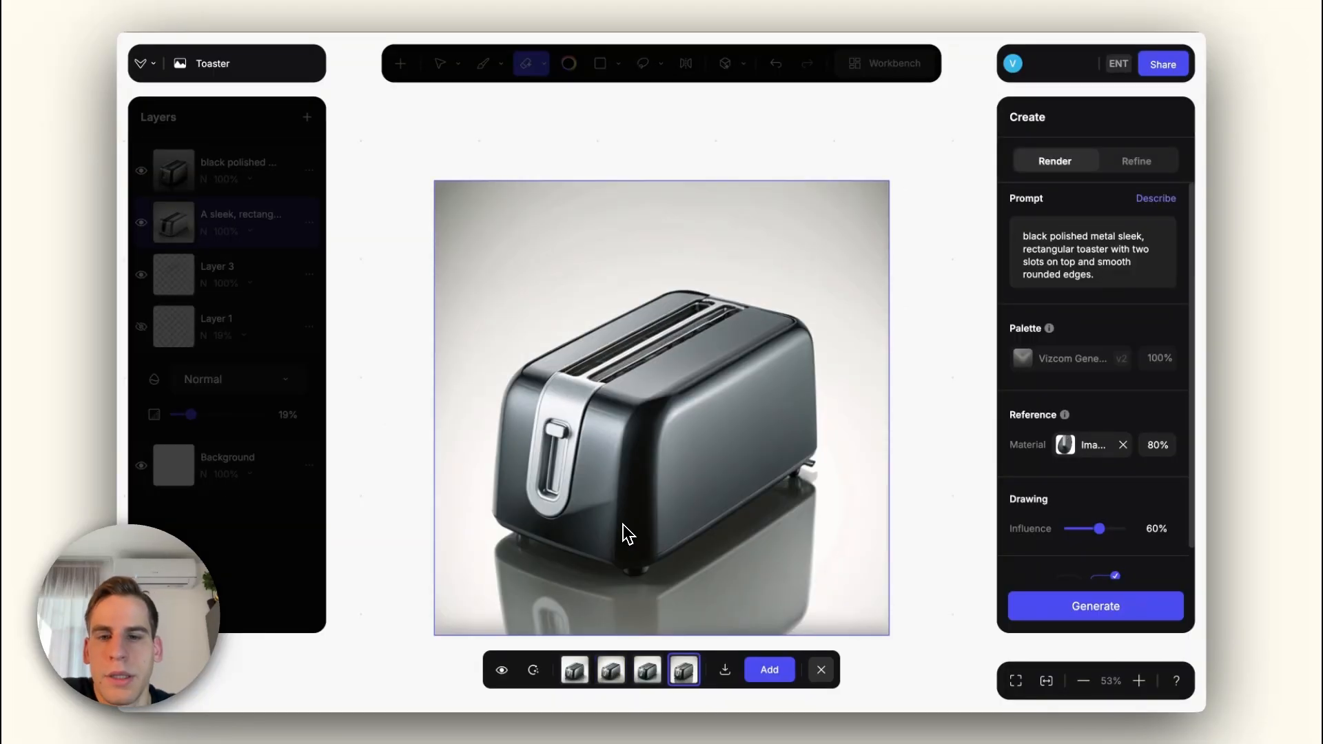
scroll(616, 531, up, 3)
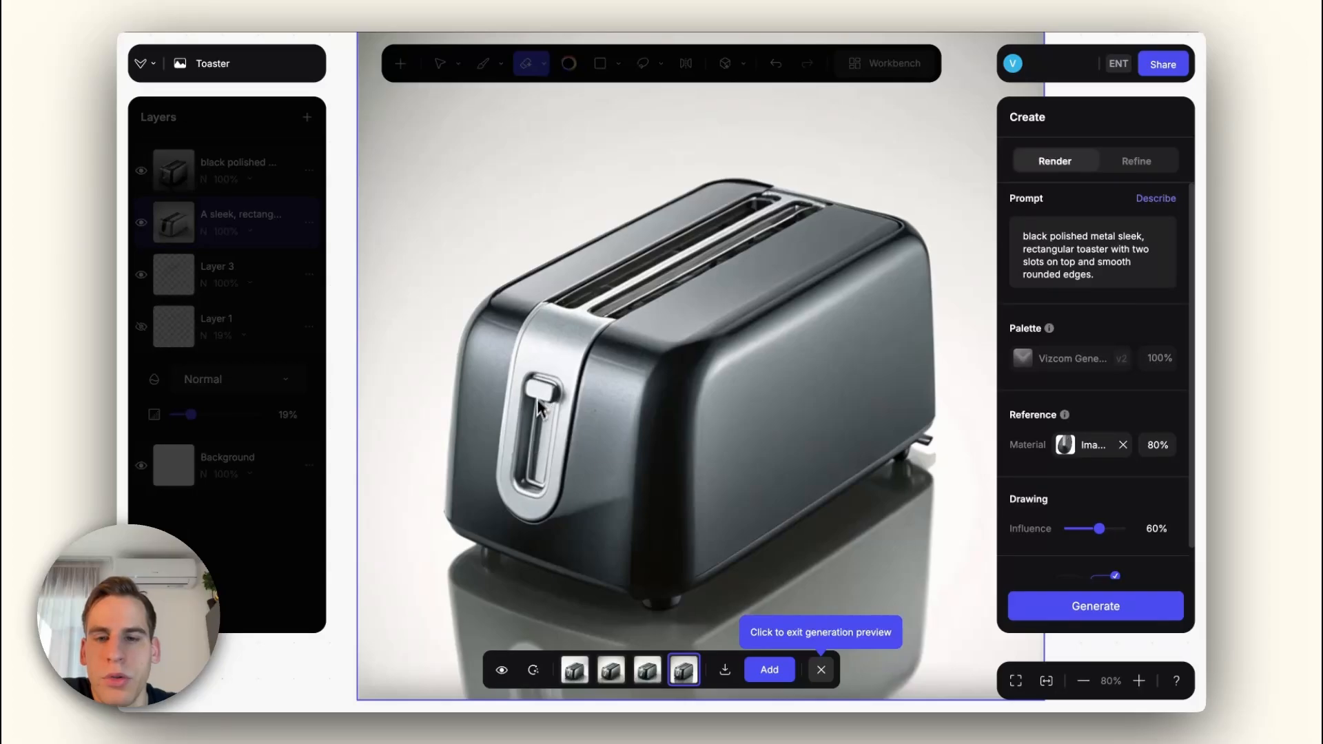
click(501, 670)
click(502, 670)
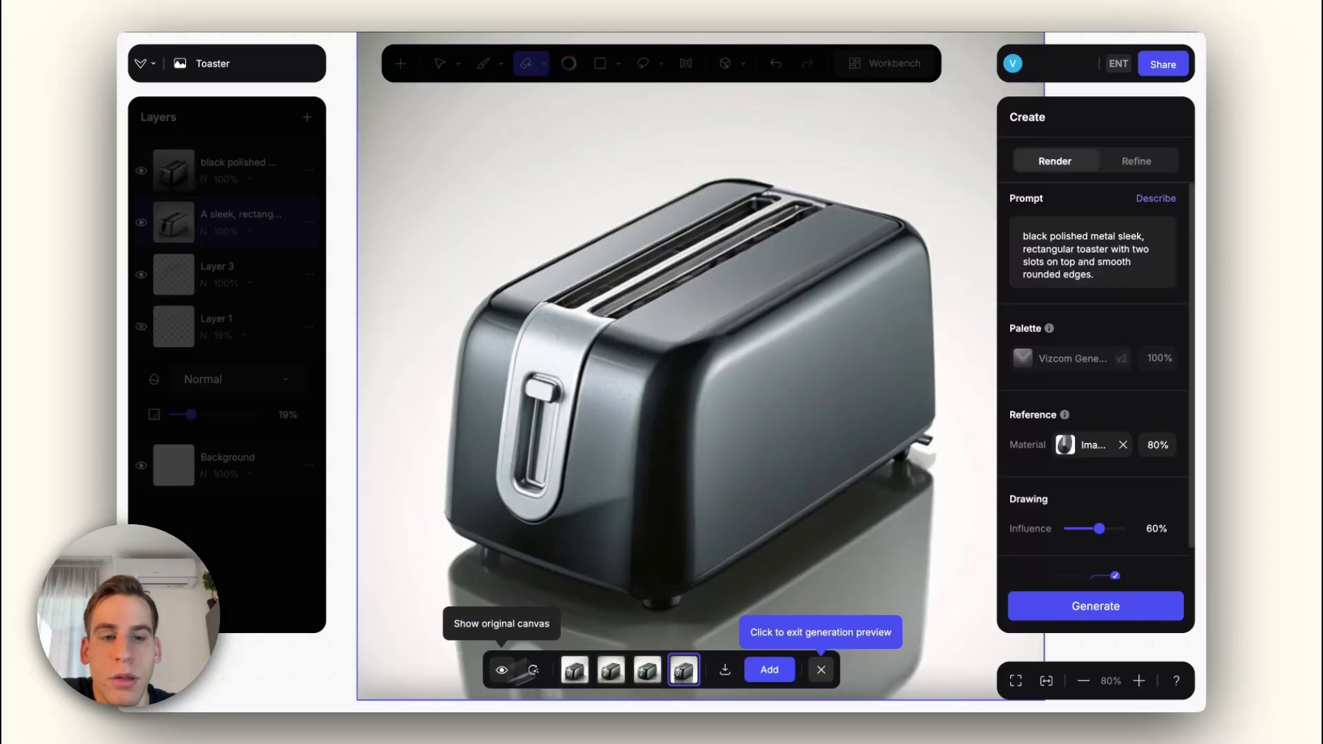
click(1065, 447)
click(1065, 447)
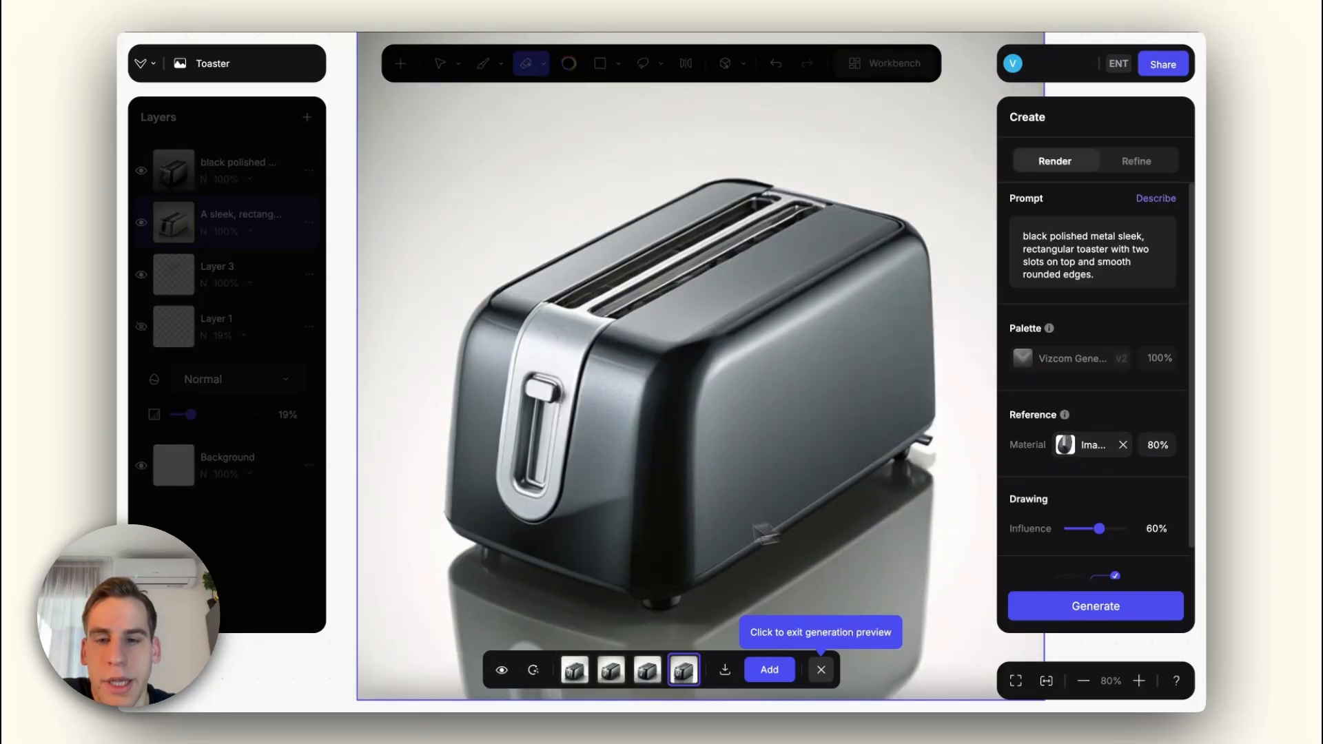
scroll(629, 497, down, 2)
click(770, 670)
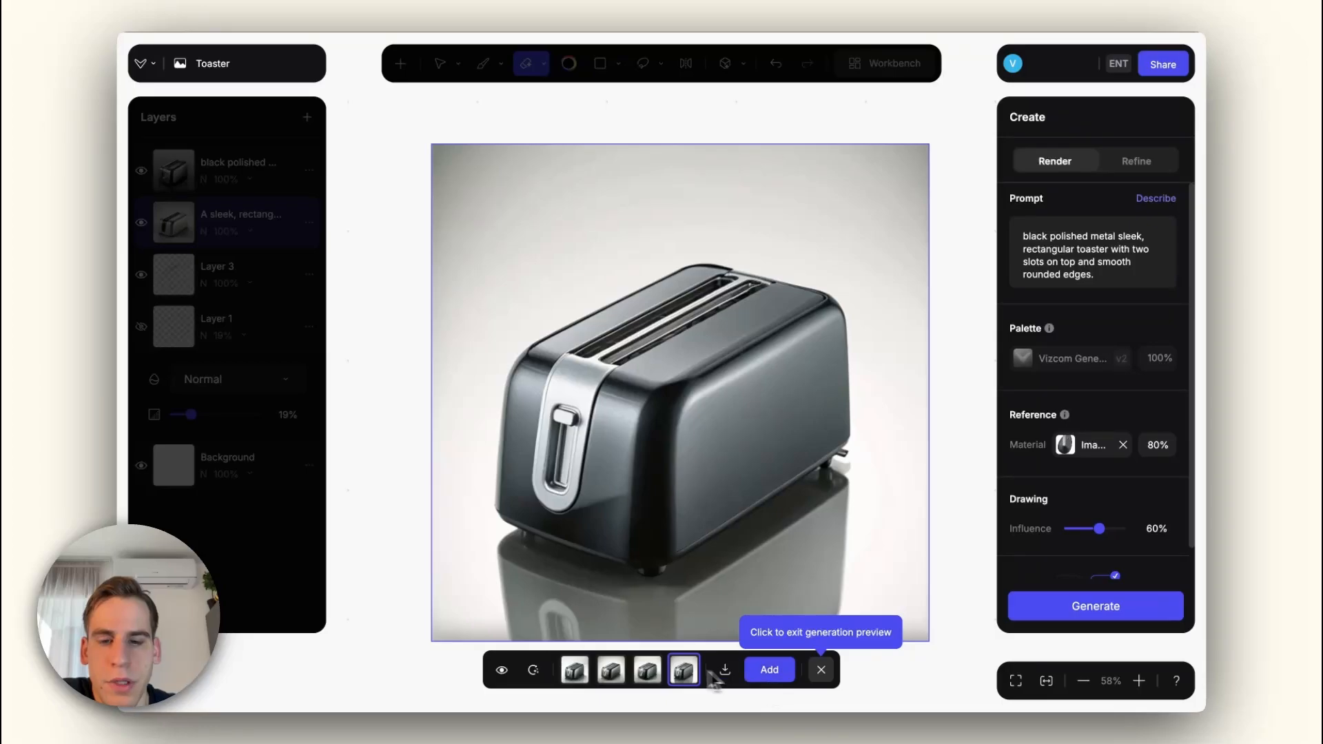
click(821, 671)
Step: Return to the workbench, open the fridge drawing and copy the image of its closed "Sleek black refrigerator" layer
key(Escape)
scroll(783, 500, down, 5)
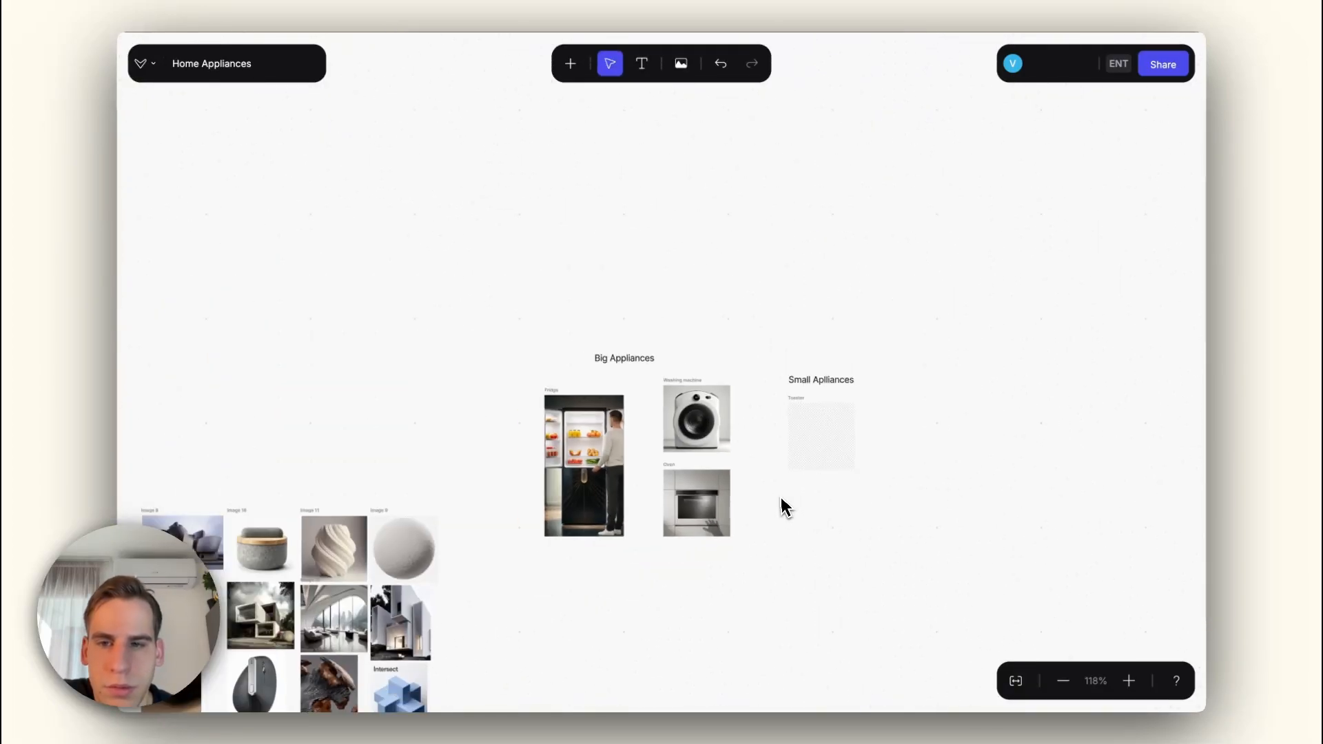
drag(517, 491, 589, 457)
double_click(643, 459)
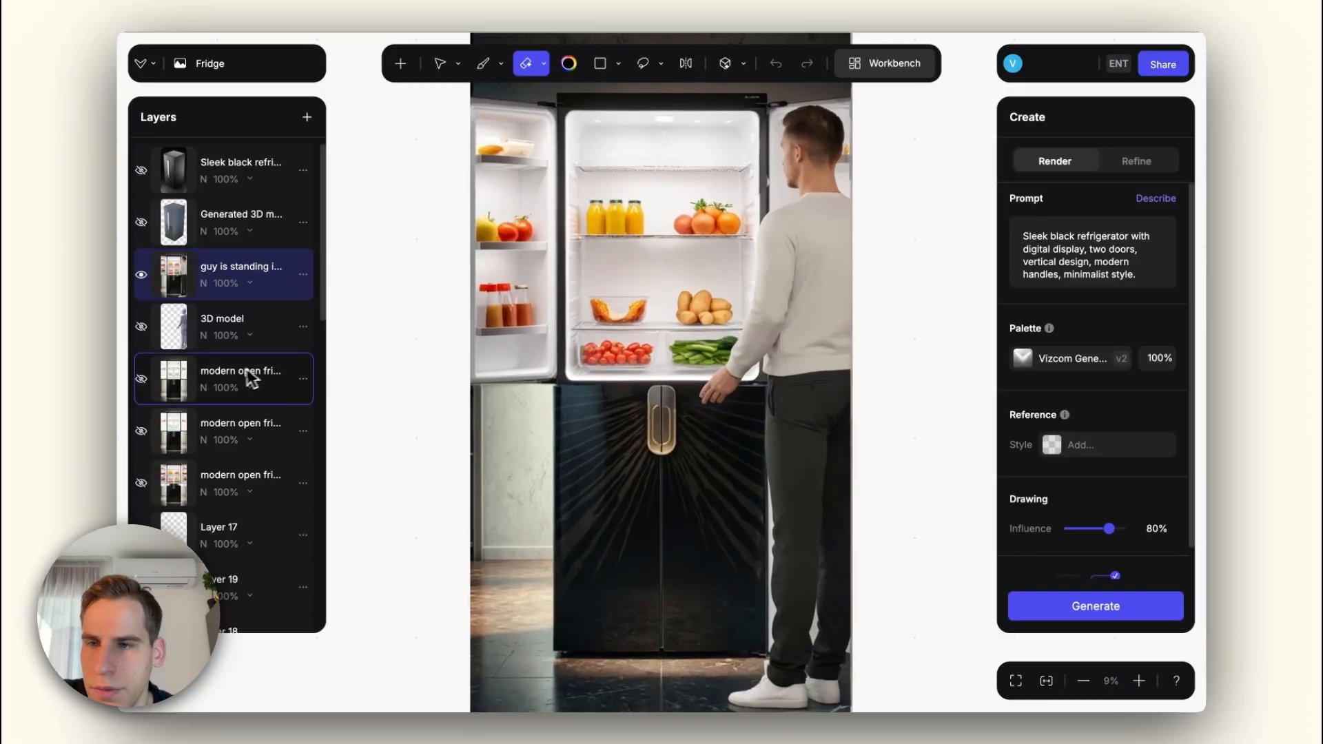
scroll(235, 375, down, 5)
scroll(233, 373, down, 2)
scroll(231, 369, up, 1)
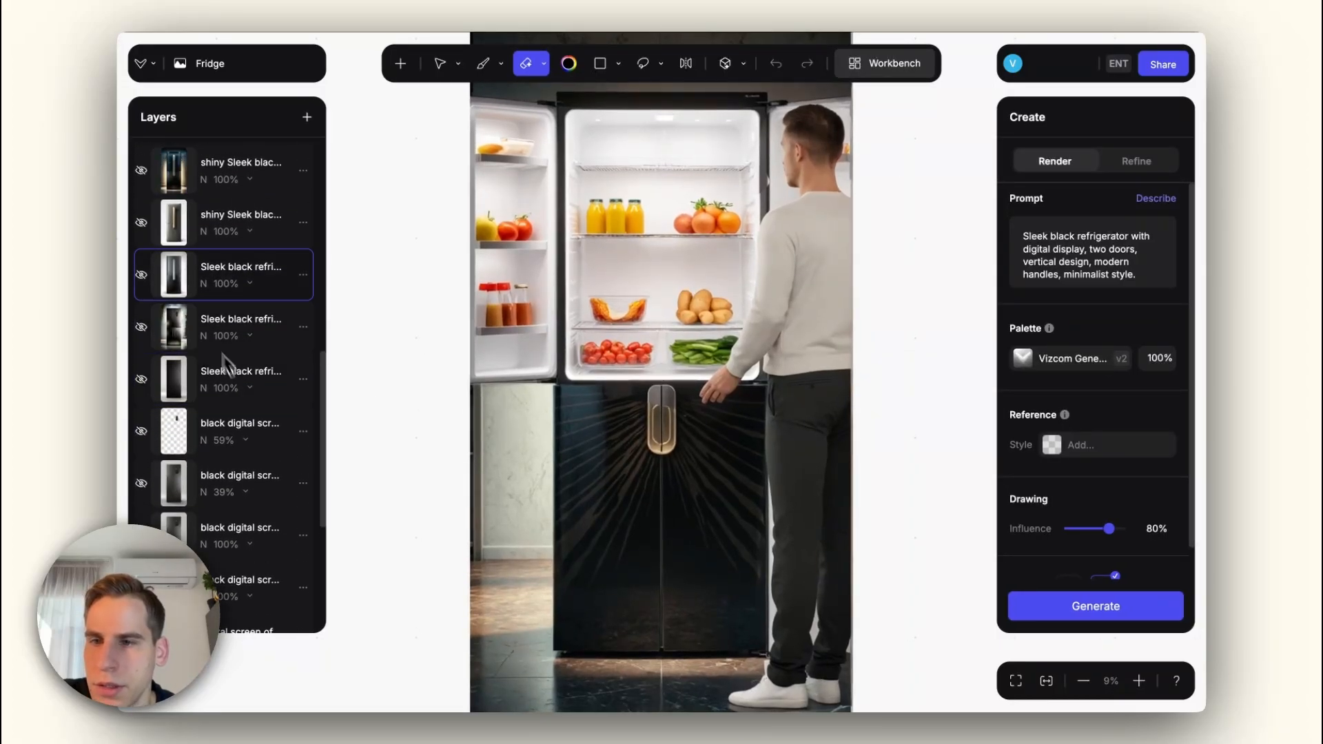
right_click(179, 275)
key(super+c)
key(Escape)
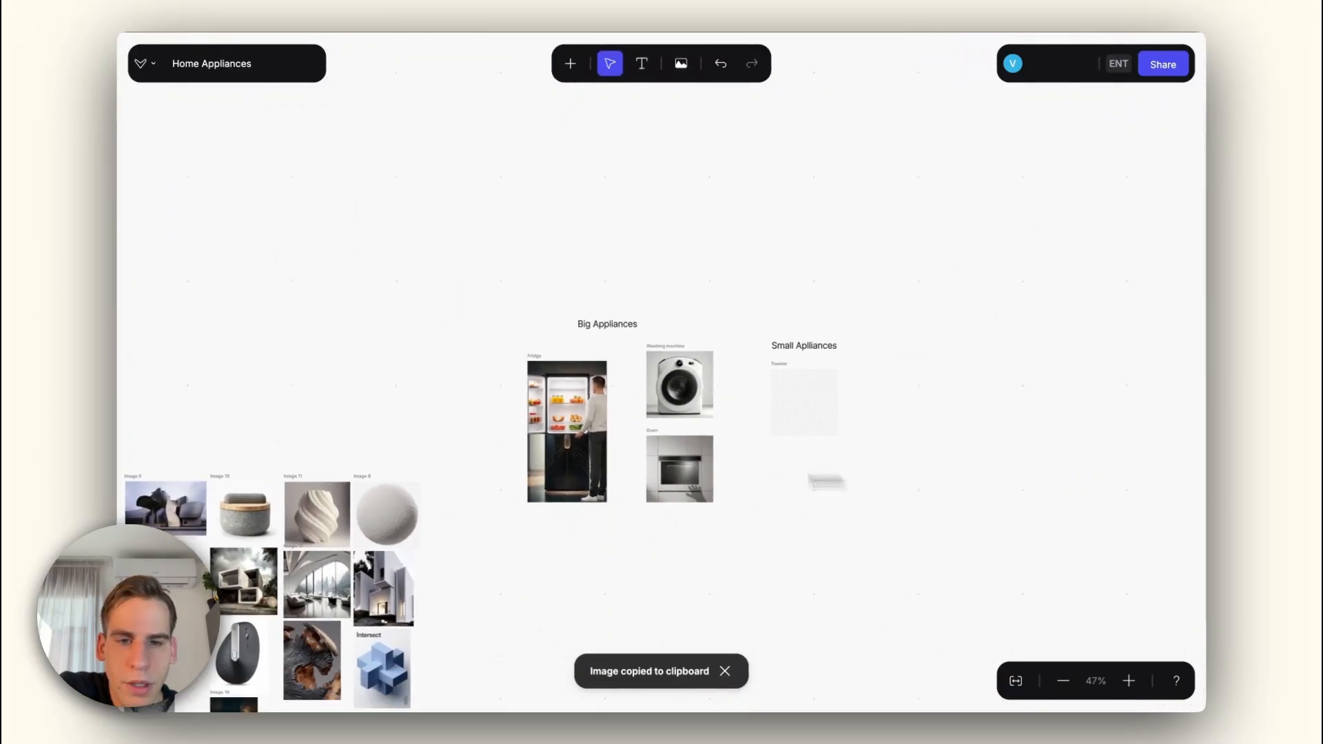
Step: Paste the copied refrigerator image onto the workbench and place it beside the toaster
drag(808, 481, 698, 471)
key(super+v)
scroll(732, 448, up, 3)
drag(614, 365, 802, 453)
Step: Enlarge the toaster image to about the pasted refrigerator's width and move it lower beneath the small appliances heading for comparison
scroll(800, 459, up, 6)
scroll(592, 340, down, 3)
click(591, 340)
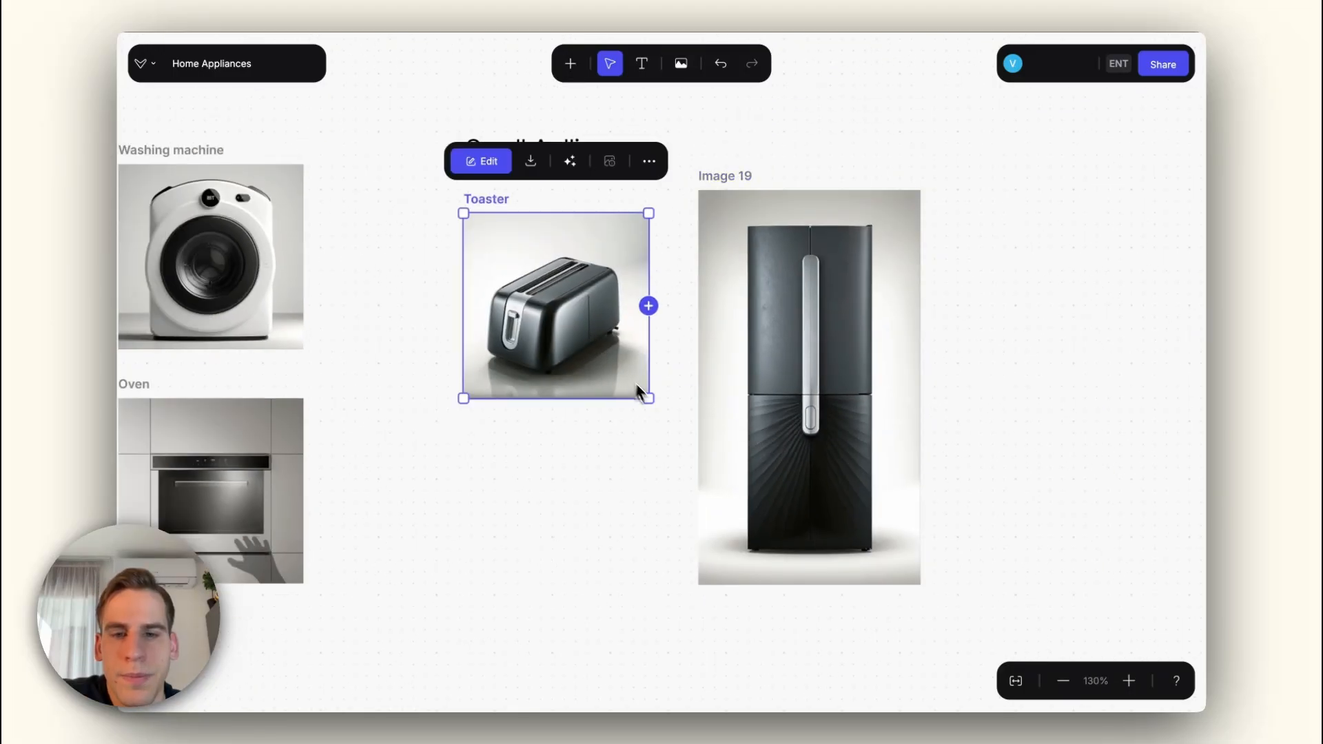
drag(644, 391, 671, 435)
drag(624, 371, 625, 436)
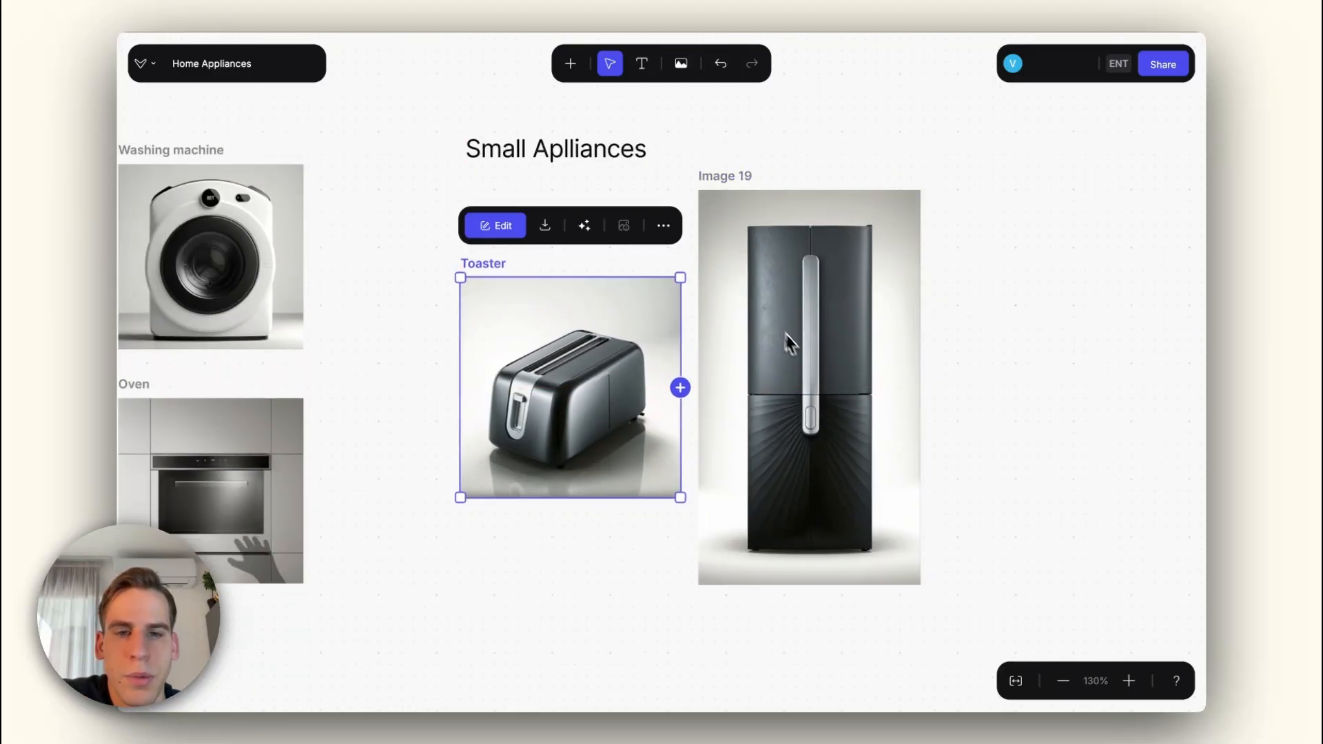
click(399, 484)
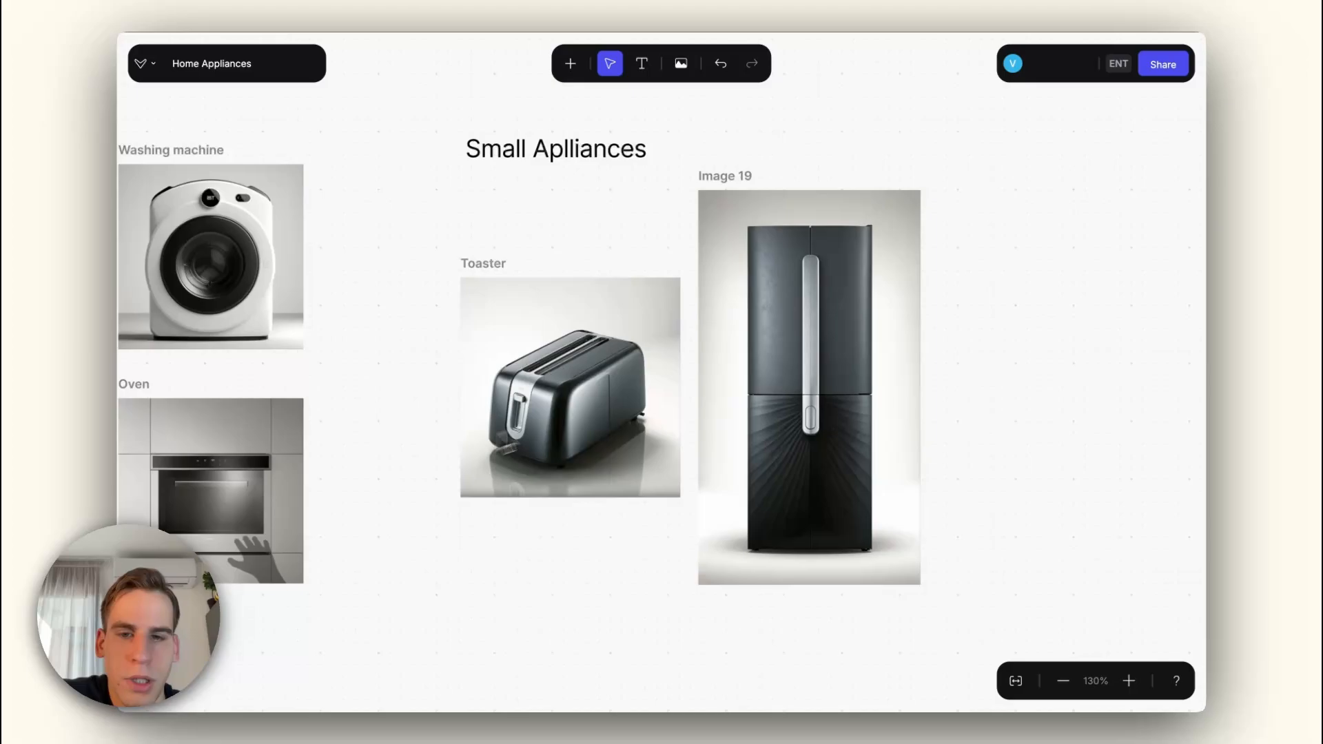
Step: Reopen the toaster, add a layer and darken its upper side edge with a 64 px brush at 47% opacity and 12% hardness
double_click(582, 408)
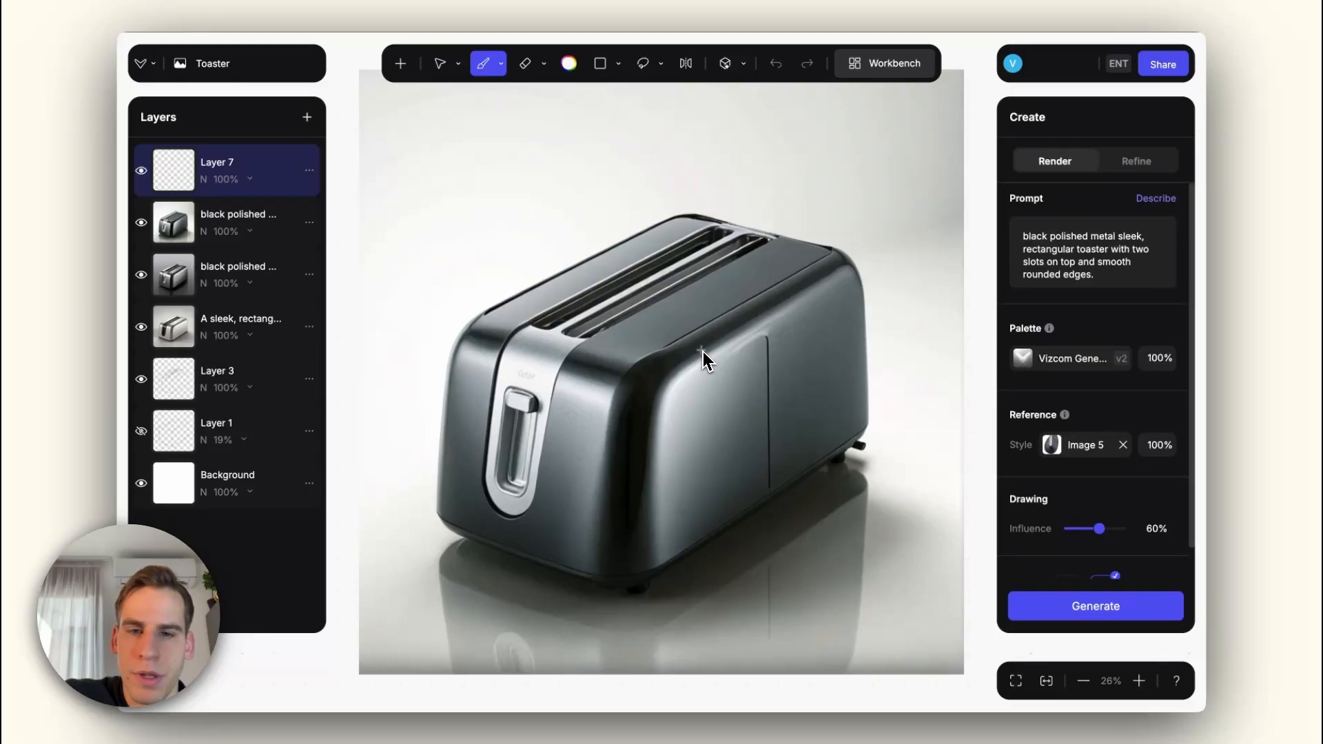
key(shift+n)
alt+click(642, 360)
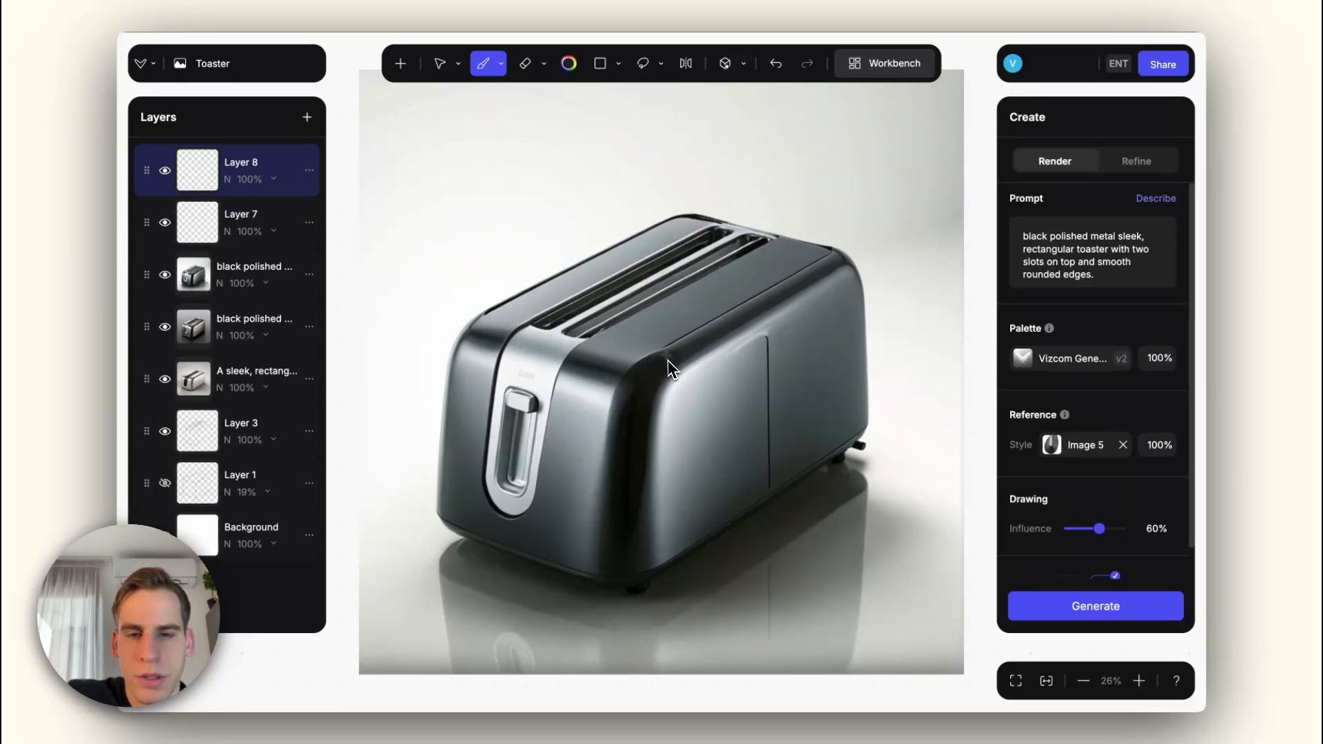
drag(630, 368, 769, 293)
right_click(717, 329)
click(760, 627)
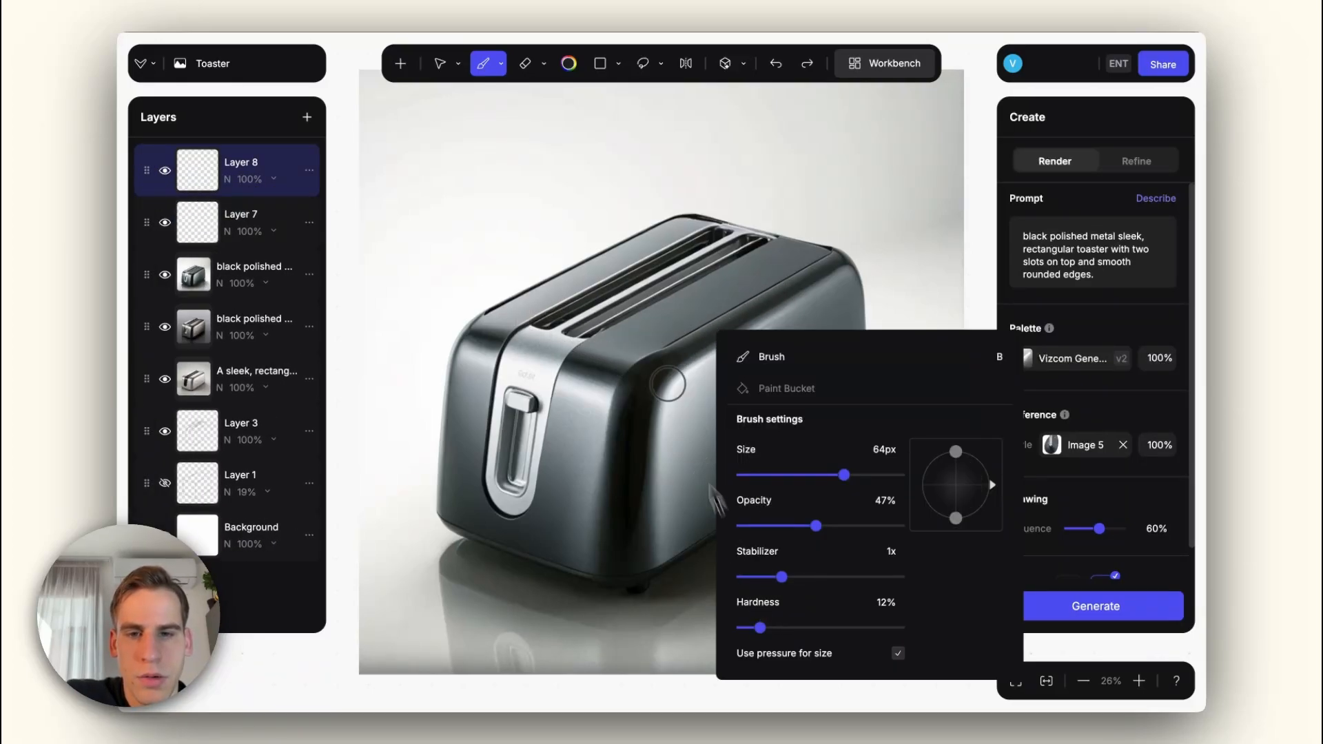
drag(643, 350, 736, 310)
key(ctrl+z)
mouse_move(654, 354)
mouse_down()
mouse_move(796, 294)
mouse_move(657, 358)
mouse_move(829, 261)
mouse_up()
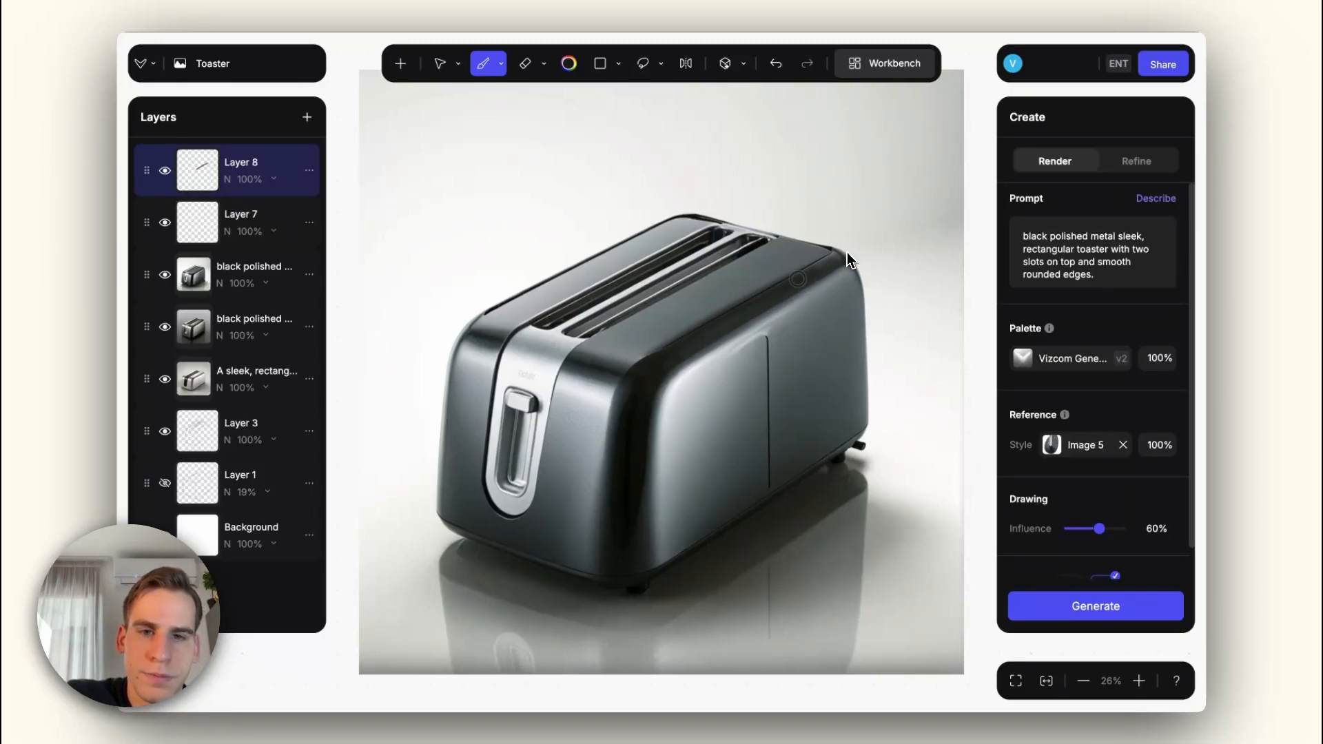
Step: Remove the side seam, the small stub behind the rear foot and the seam's reflection with the object-removing eraser
key(e)
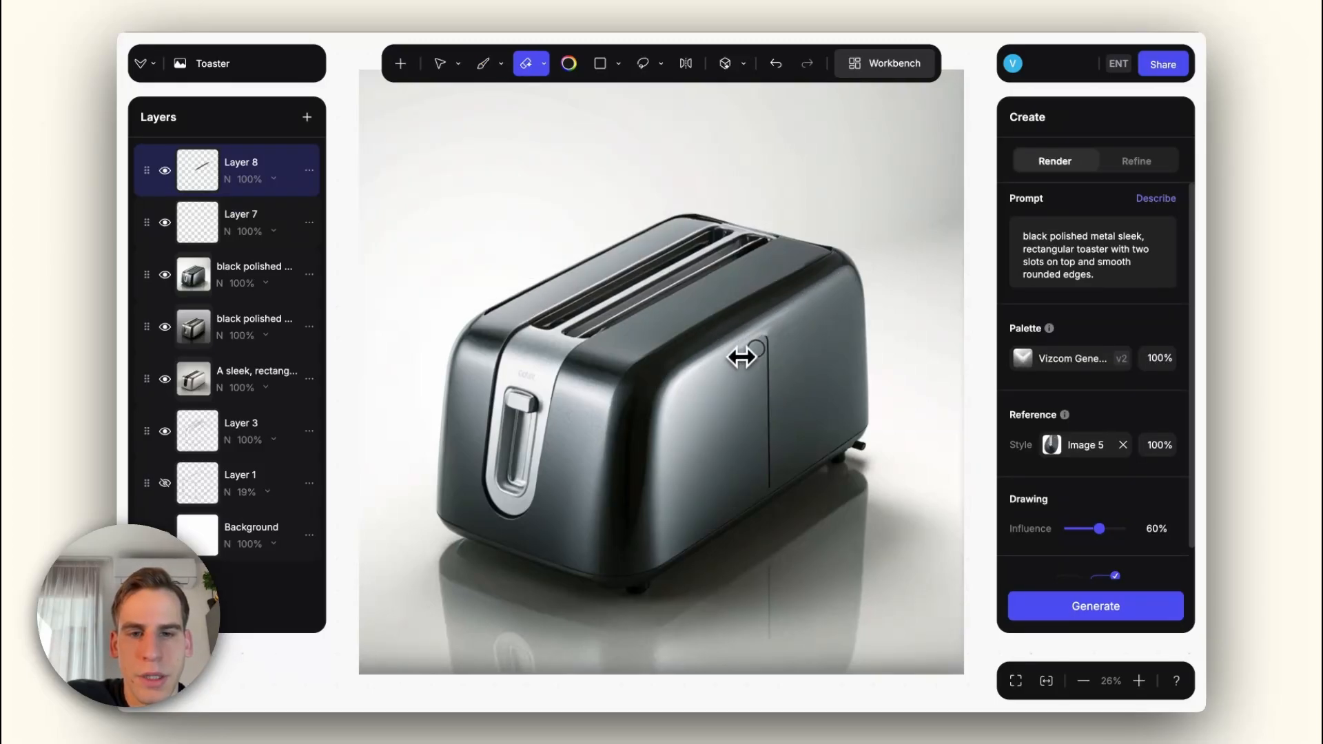
mouse_move(737, 355)
mouse_down()
mouse_move(765, 336)
mouse_move(767, 491)
mouse_up()
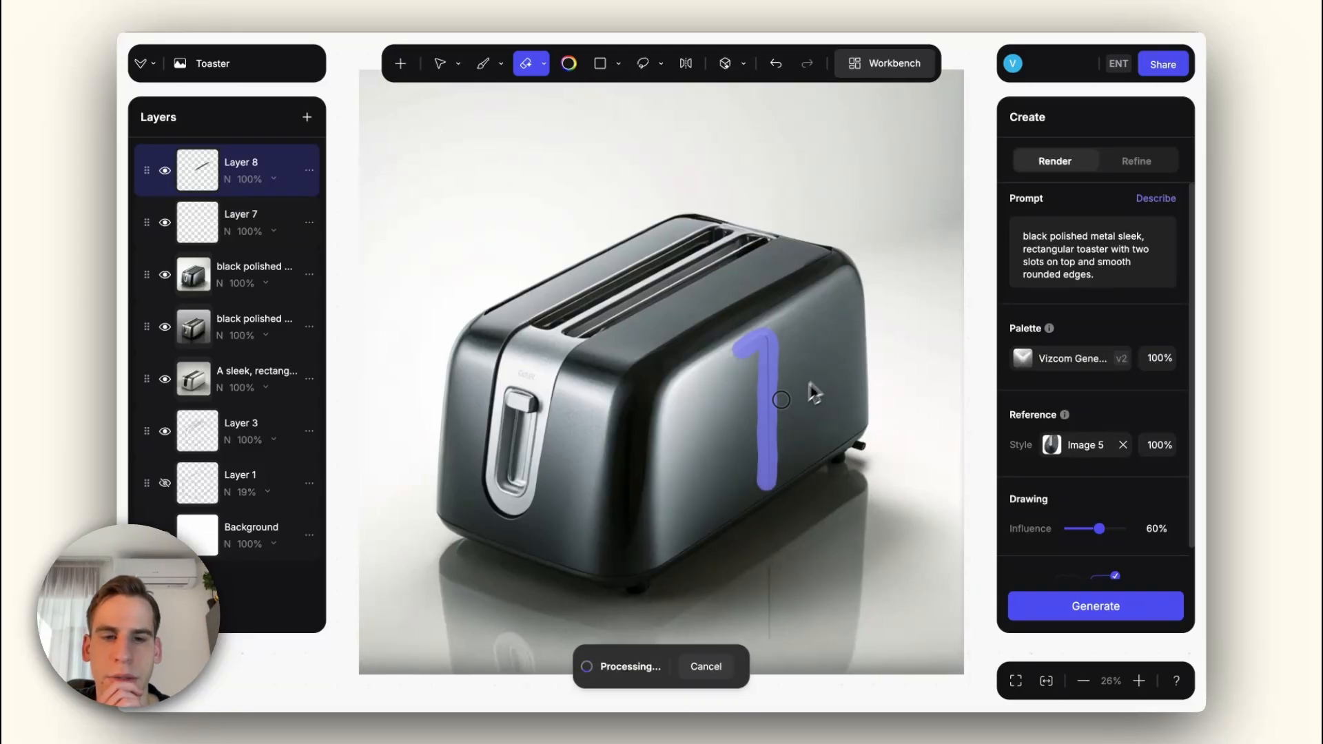
click(866, 449)
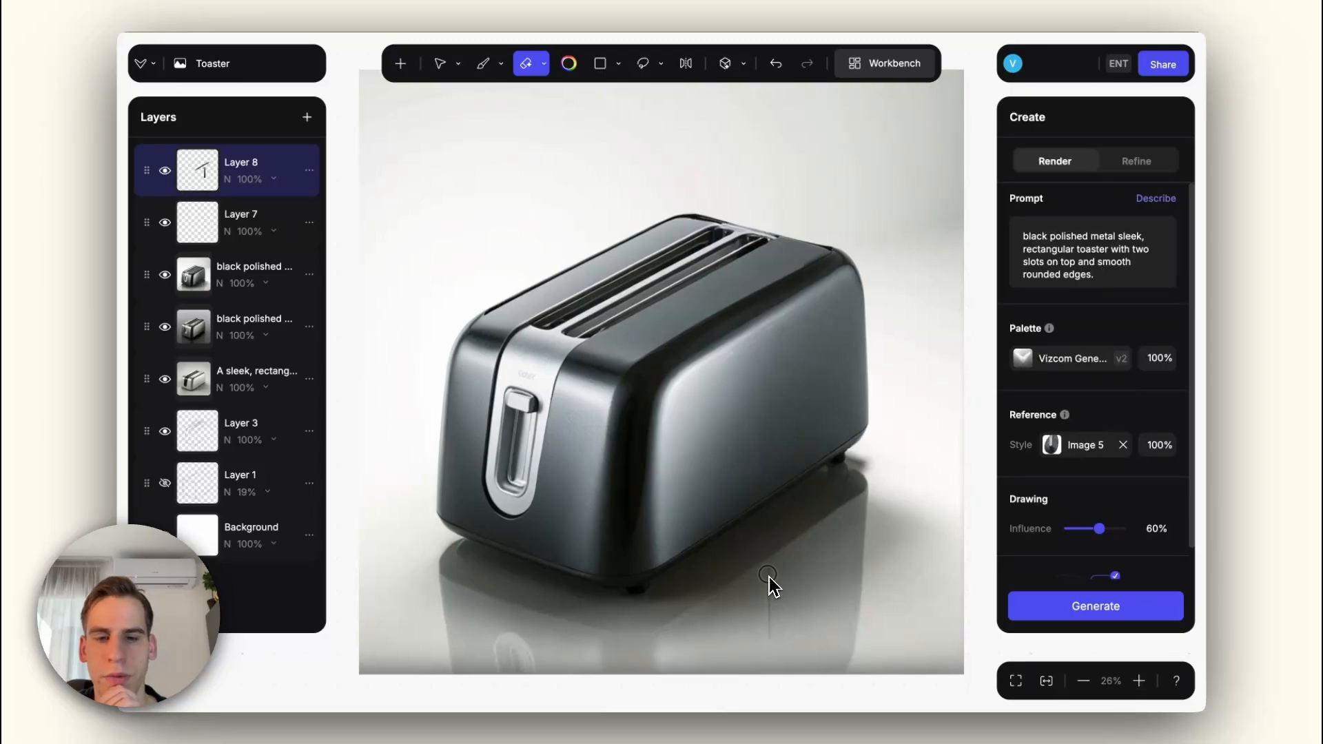
drag(774, 642, 772, 642)
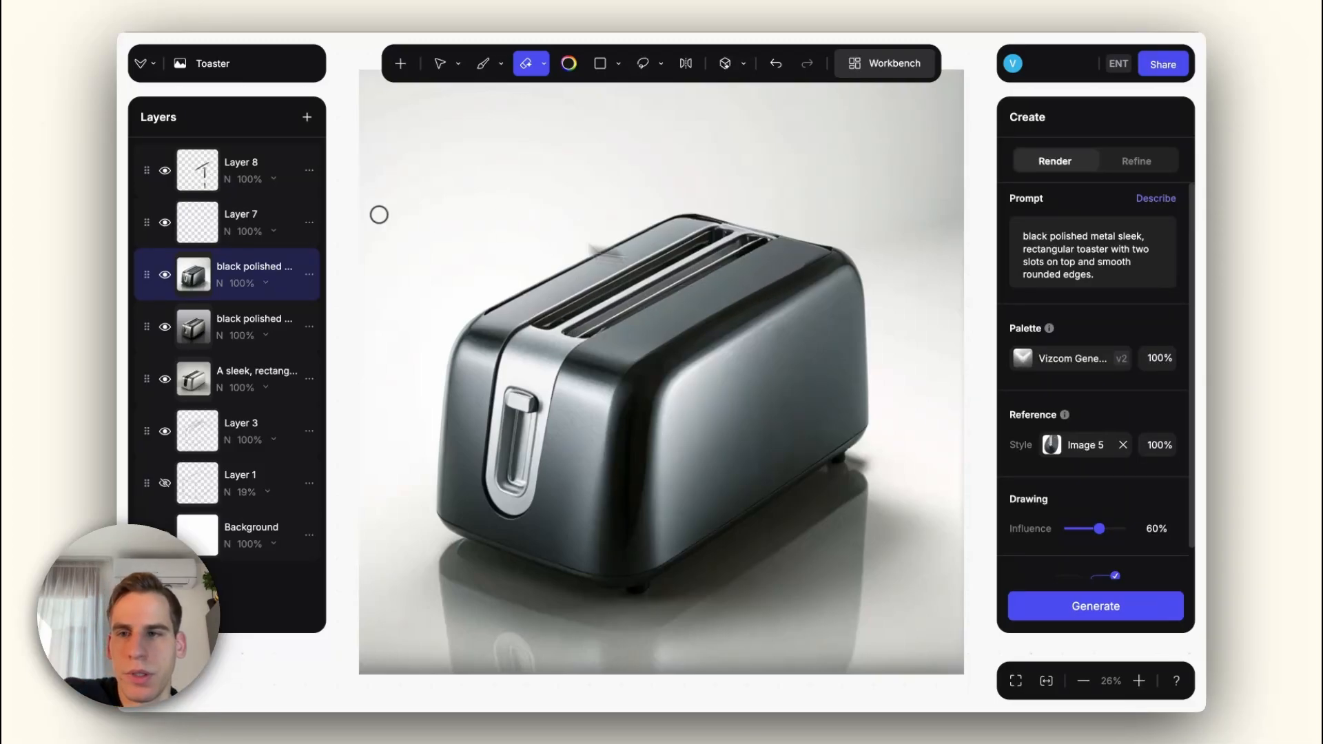
Step: Select the retouching layer and the regular eraser, and generate a detailed 3D model of the toaster
click(180, 181)
right_click(253, 183)
click(726, 194)
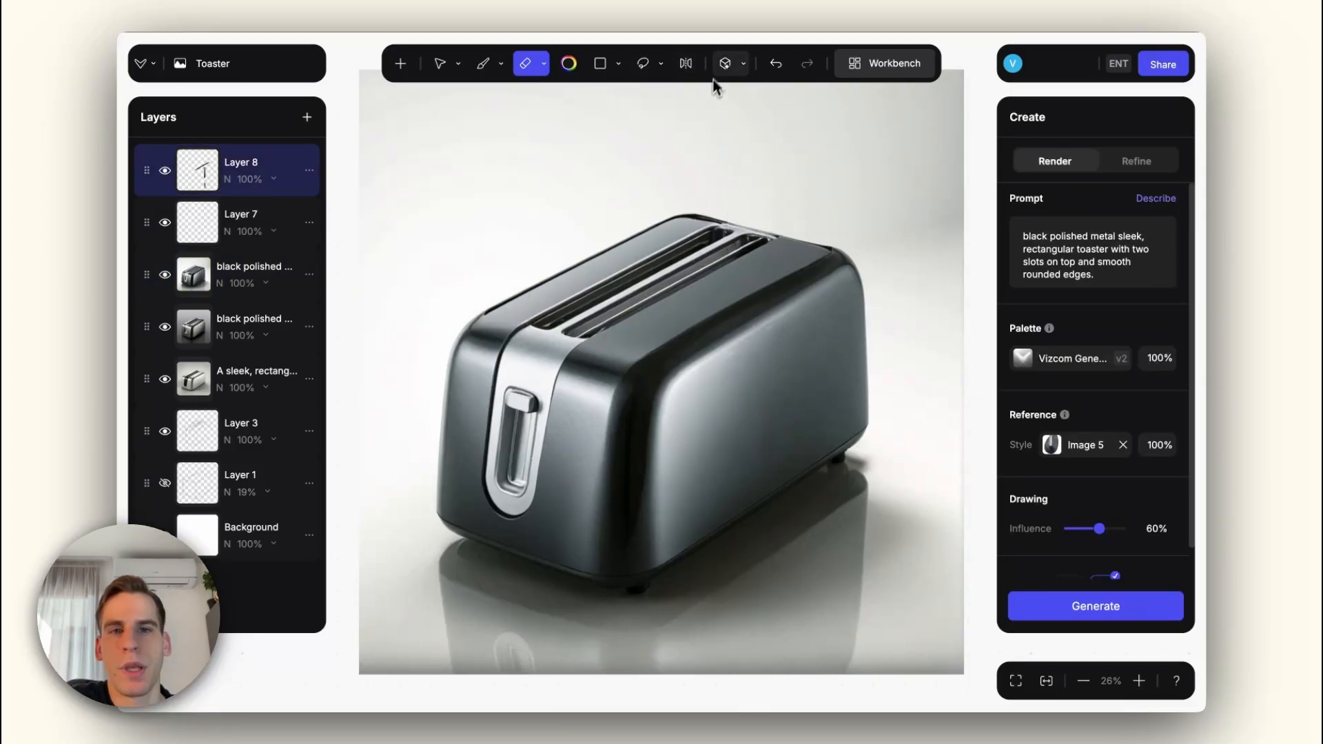
click(724, 68)
click(714, 145)
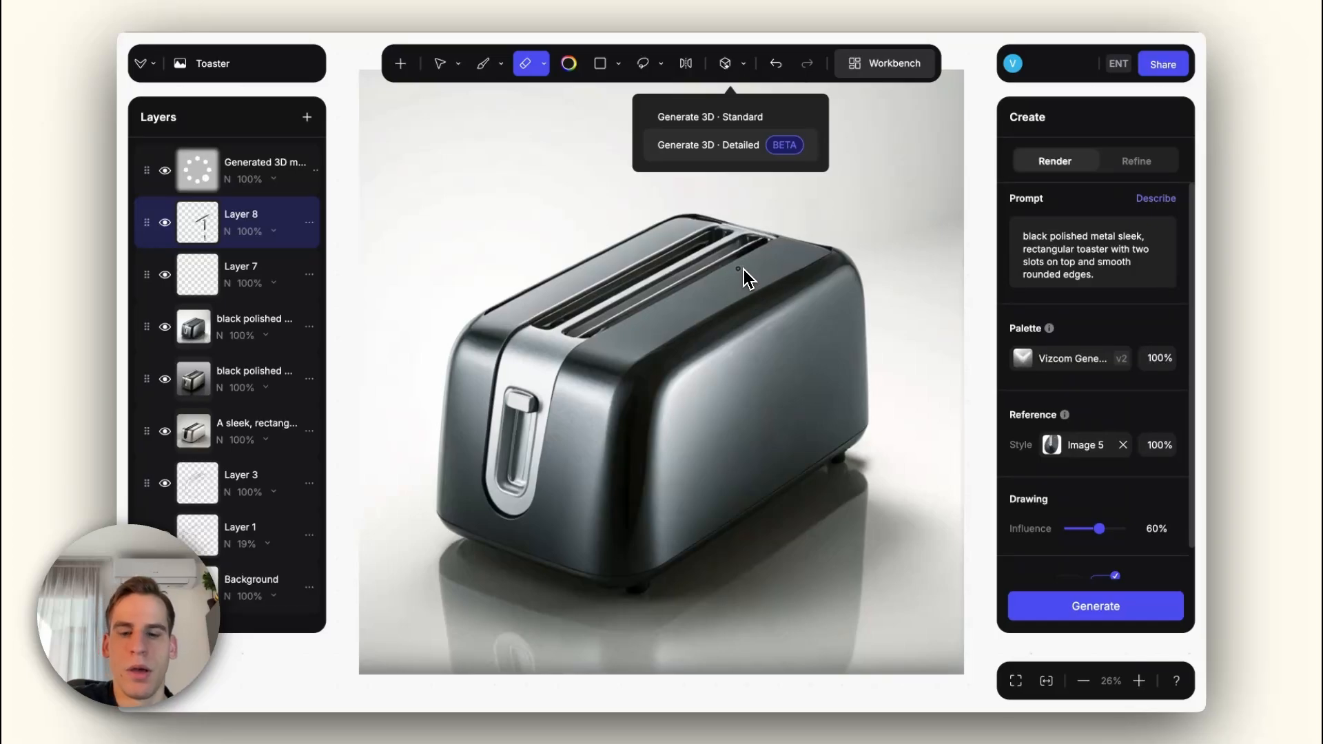
Step: Choose a bread-brown paint colour for the new empty layer and set the brush to 19 px at 100% opacity
click(567, 69)
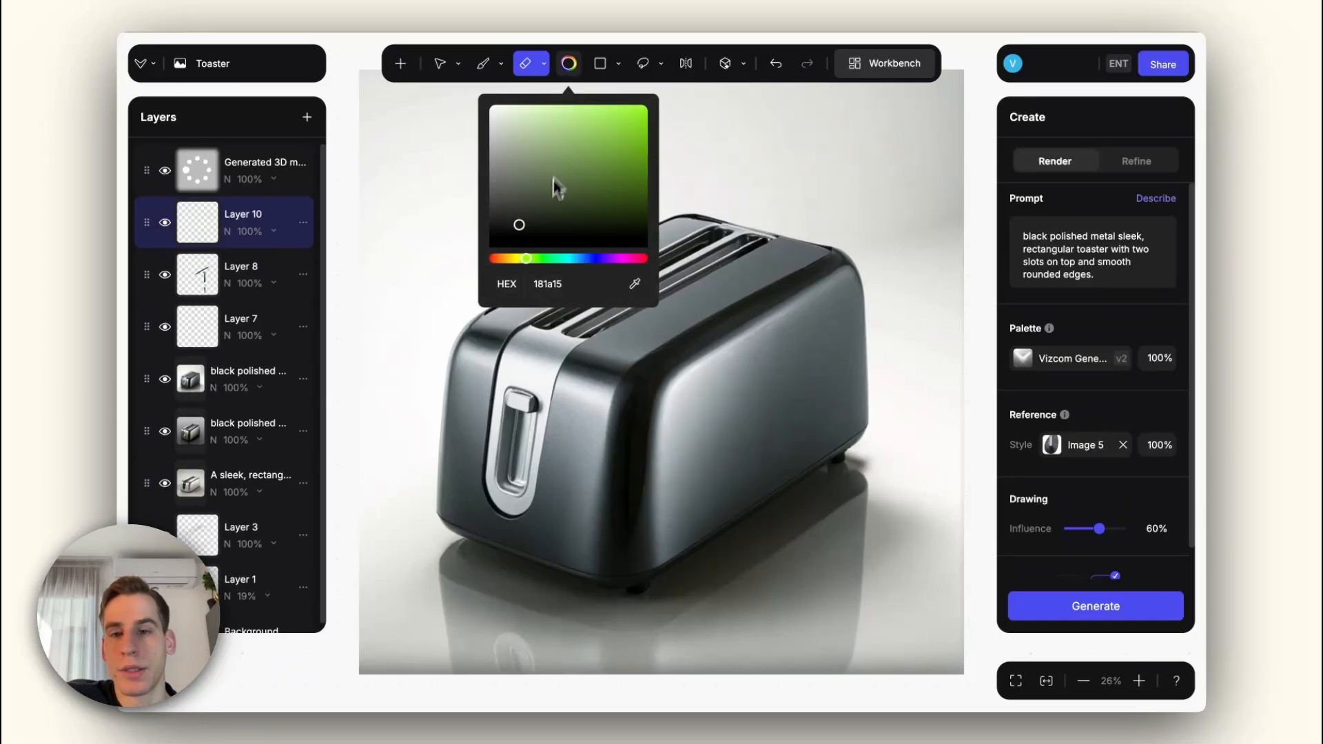
drag(513, 259, 508, 260)
click(643, 119)
click(710, 224)
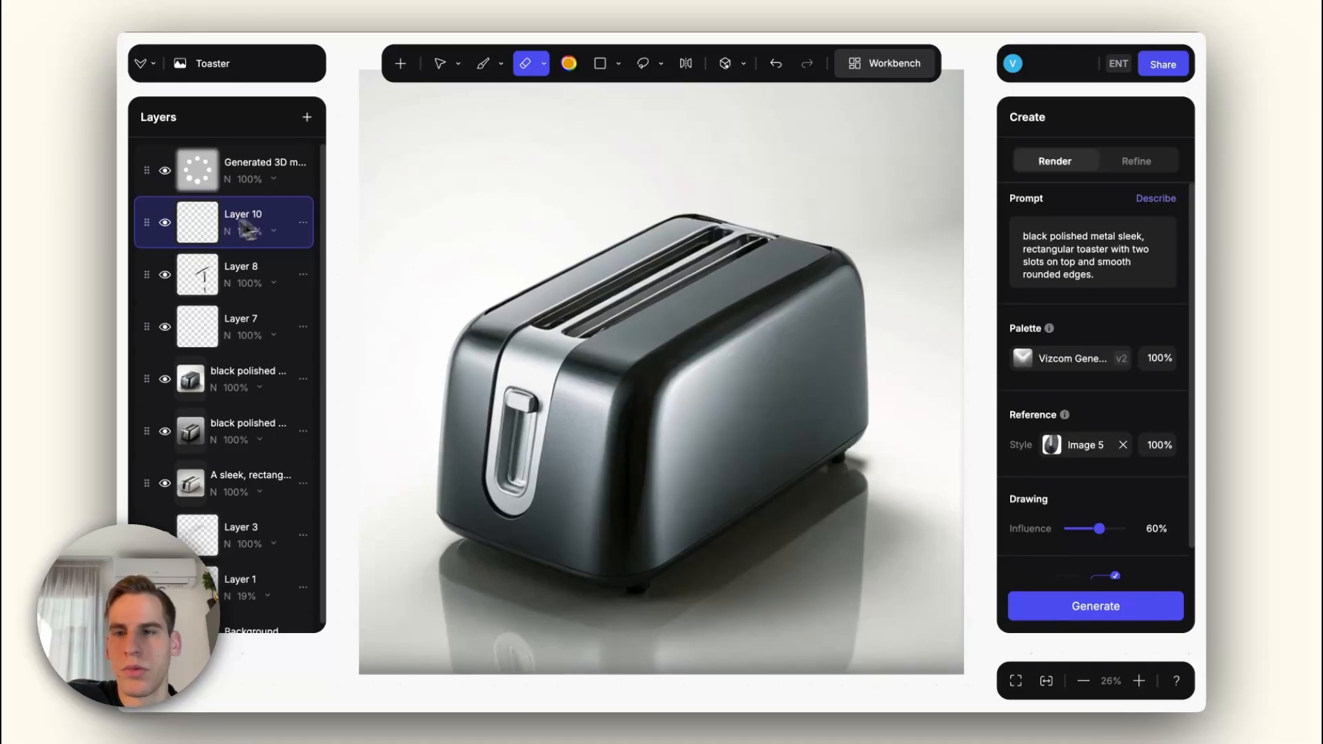
key(b)
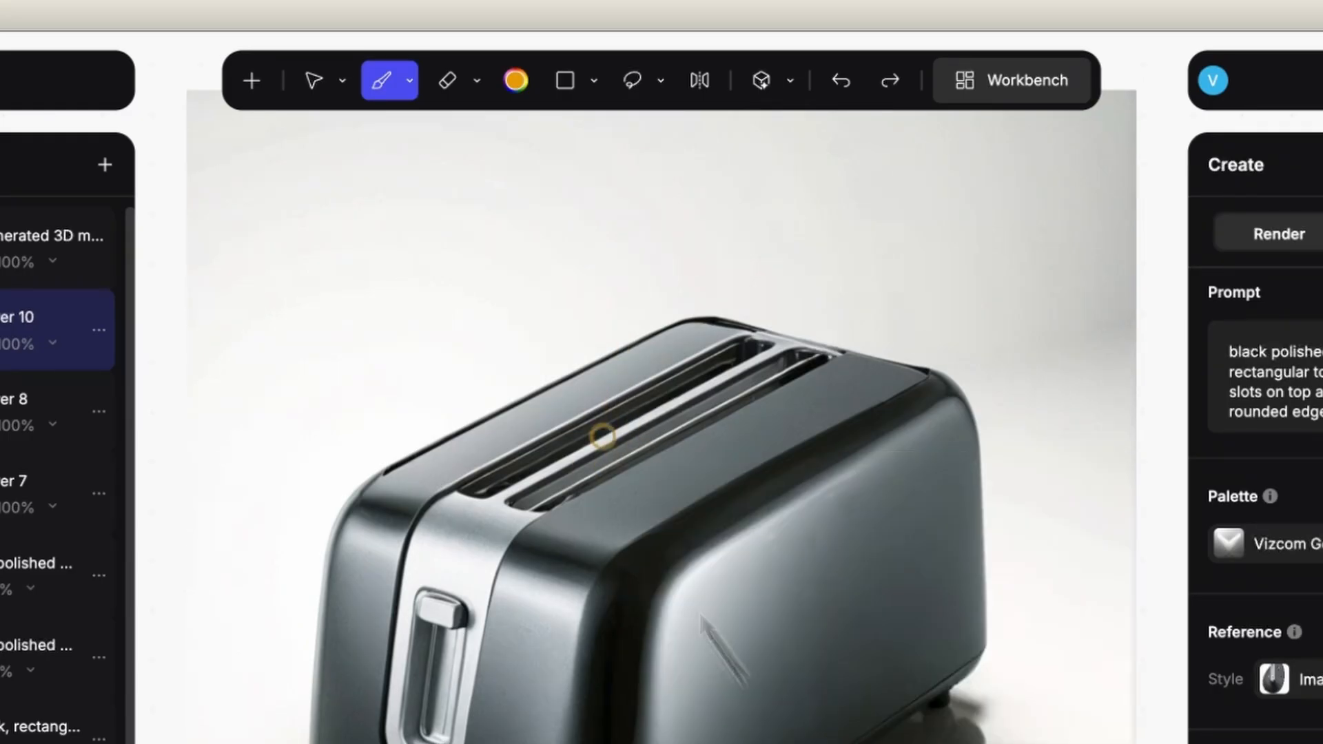
click(515, 80)
right_click(705, 376)
drag(857, 605, 842, 605)
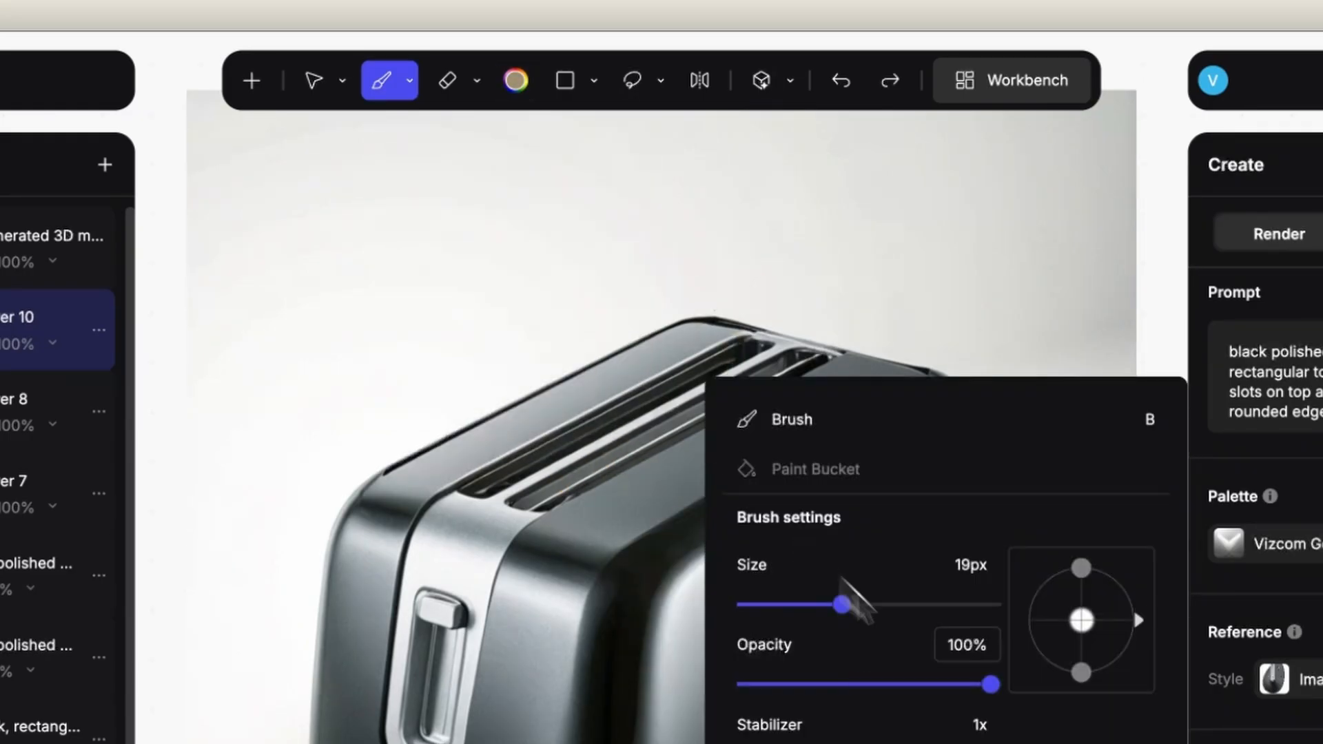
Step: Paint a slice of toast with a brown crust and a pale beige face in the toaster's front slot
click(516, 80)
mouse_move(544, 488)
mouse_down()
mouse_move(703, 312)
mouse_move(766, 391)
mouse_move(665, 337)
mouse_move(590, 476)
mouse_up()
click(516, 80)
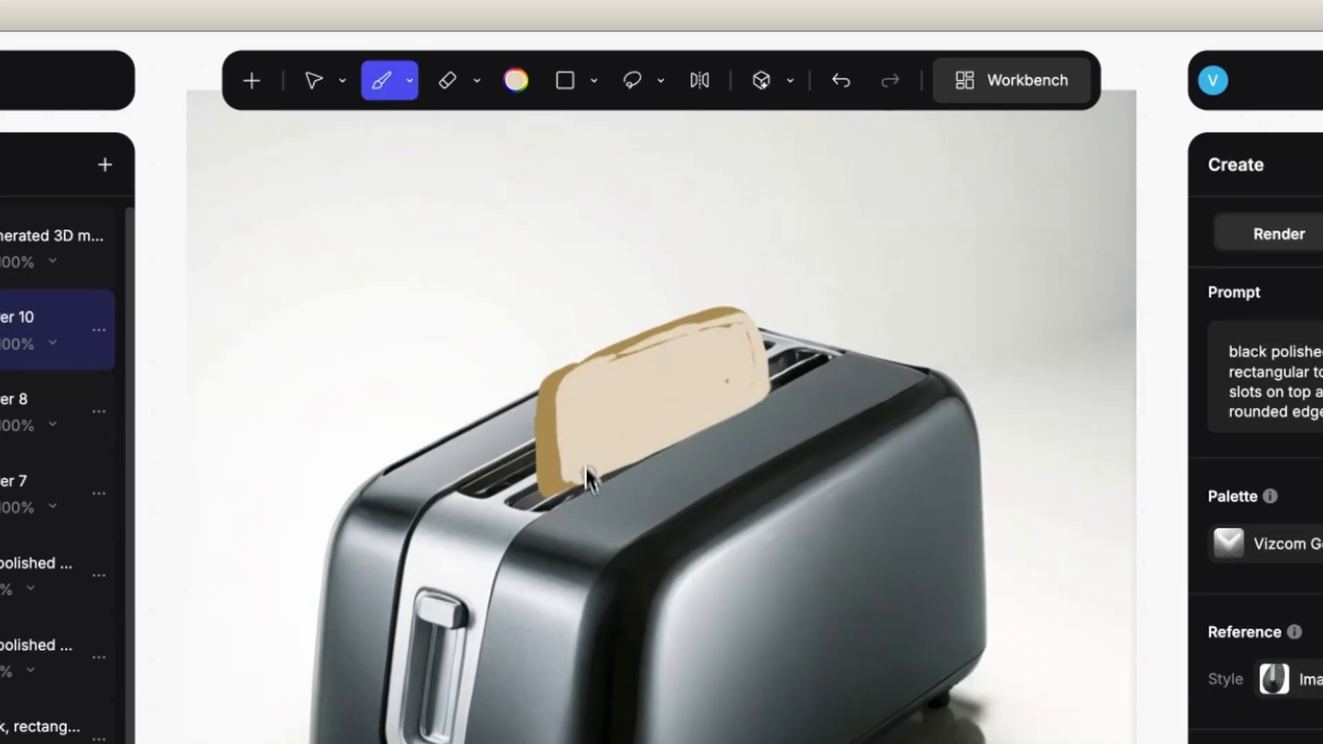
key(e)
key(b)
drag(621, 353, 763, 338)
Step: Duplicate the painted toast layer and place the slices so one stands in each toaster slot
click(100, 331)
click(228, 207)
drag(637, 419, 585, 408)
key(l)
click(142, 275)
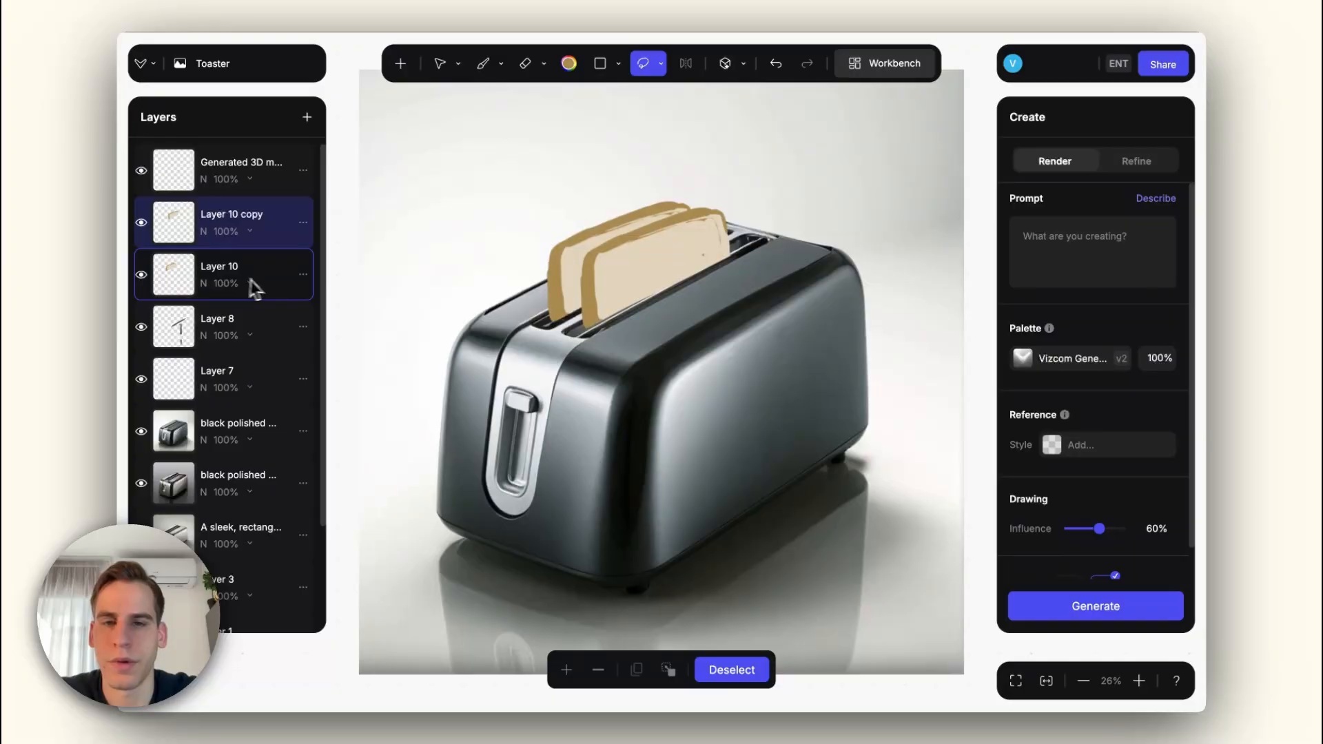
Step: Lasso both slices, render them with the prompt "toast in the toaster", add a variant as a layer and clear the selection
click(1088, 262)
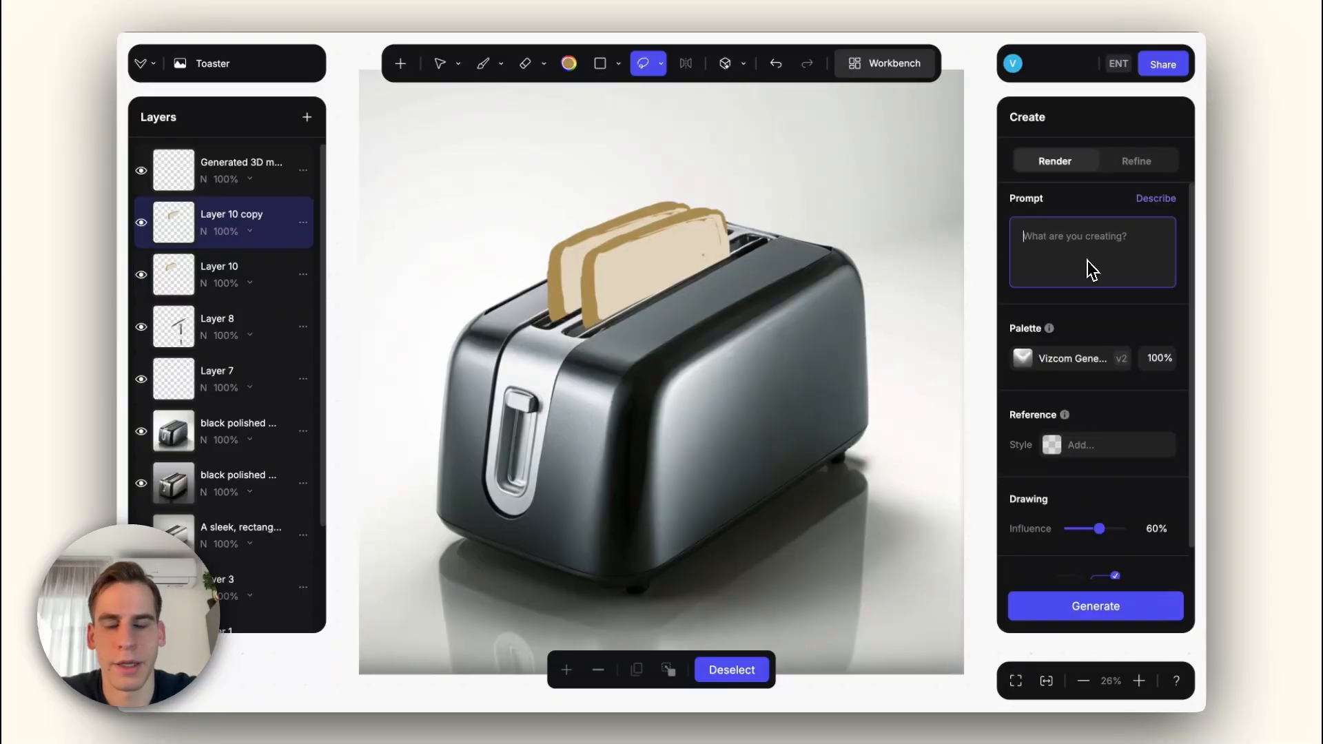
text(toast in the toaster)
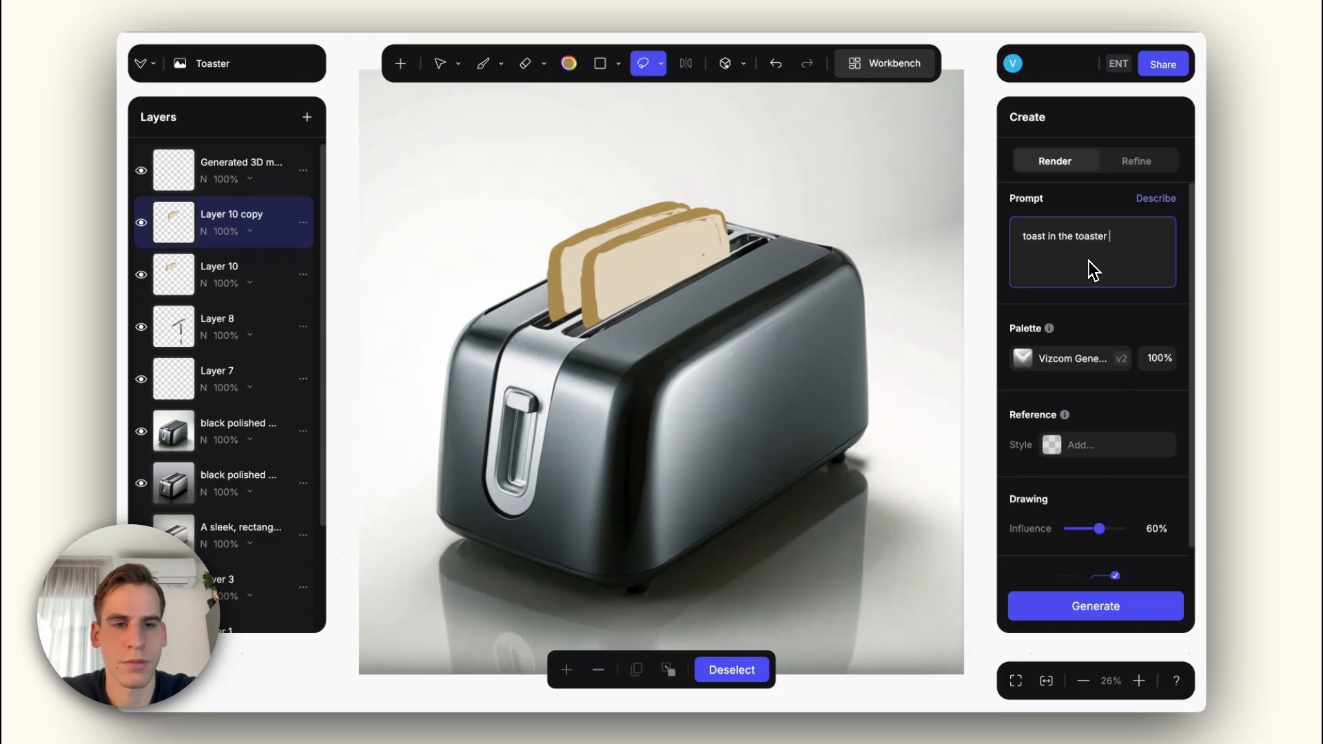
click(645, 68)
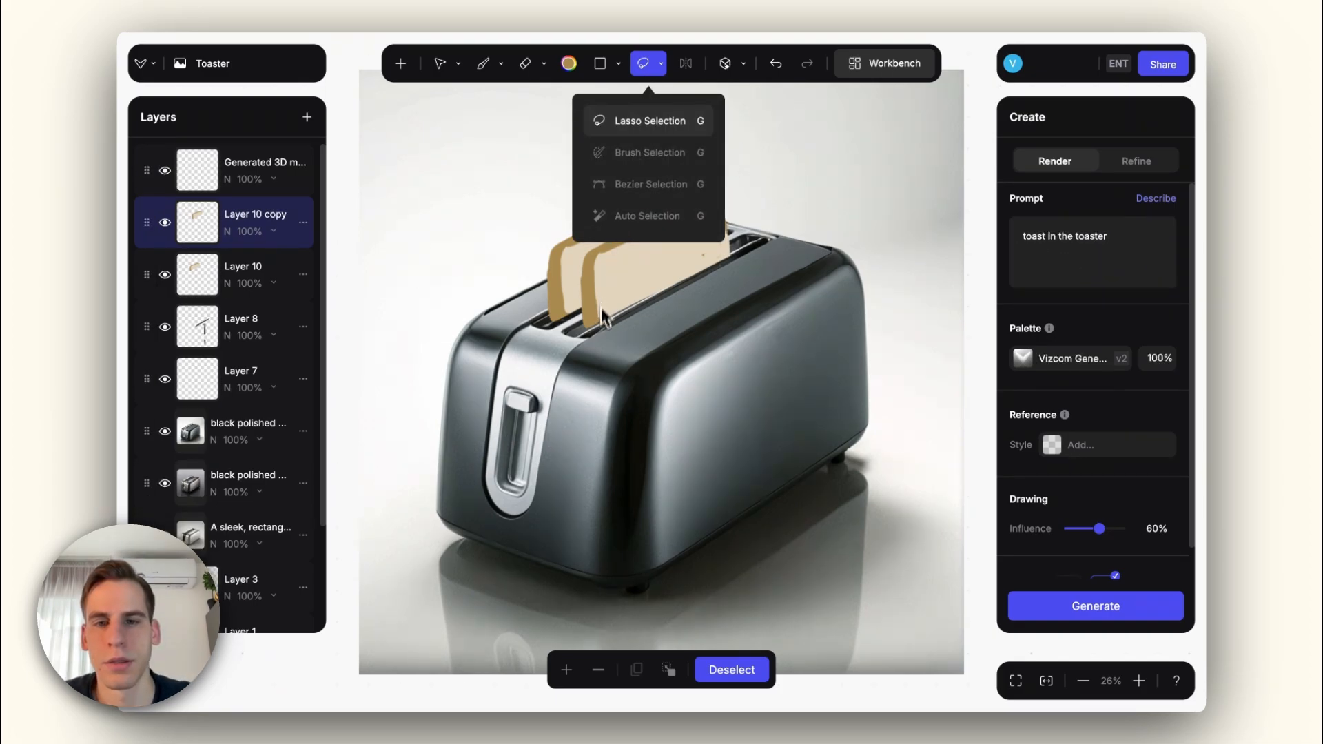
drag(610, 325, 590, 333)
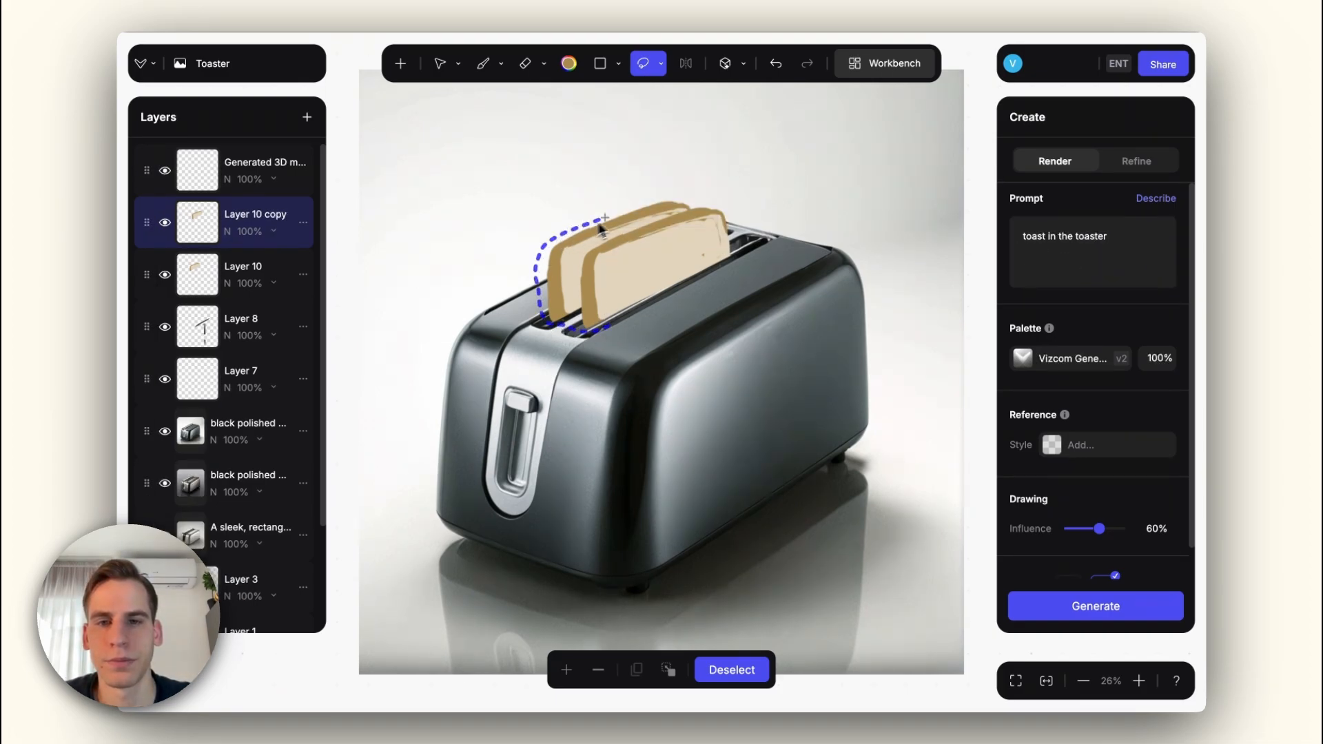
drag(602, 229, 739, 254)
click(1096, 606)
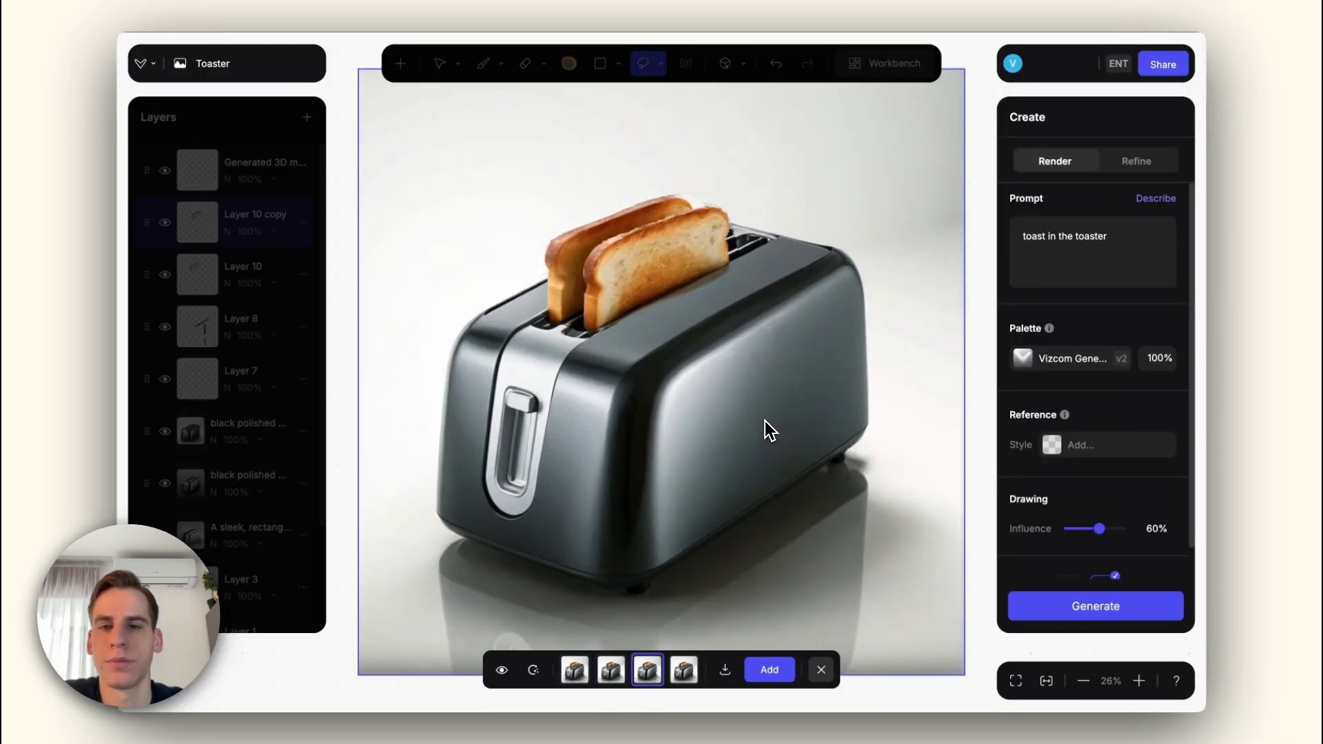
click(769, 669)
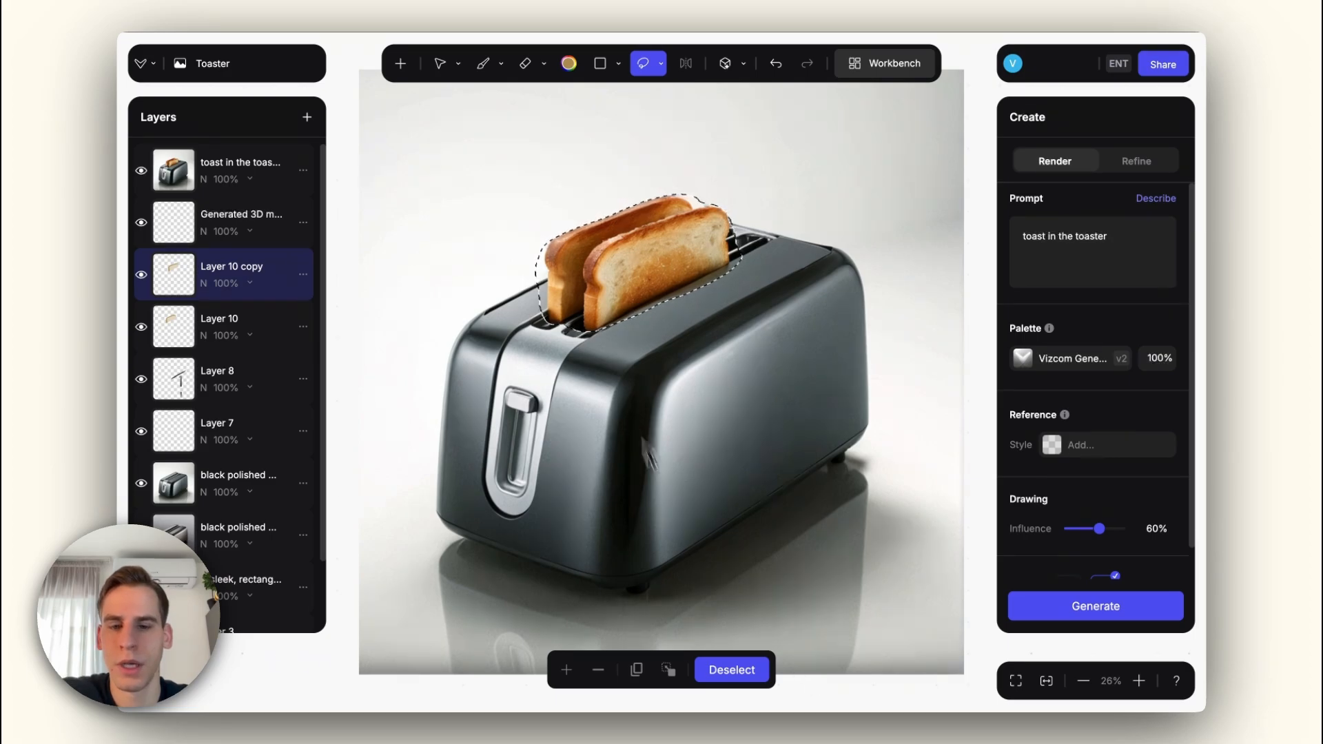
click(732, 669)
Step: Switch to the Eraser and hide both painted toast layers, Layer 10 and Layer 10 copy
key(e)
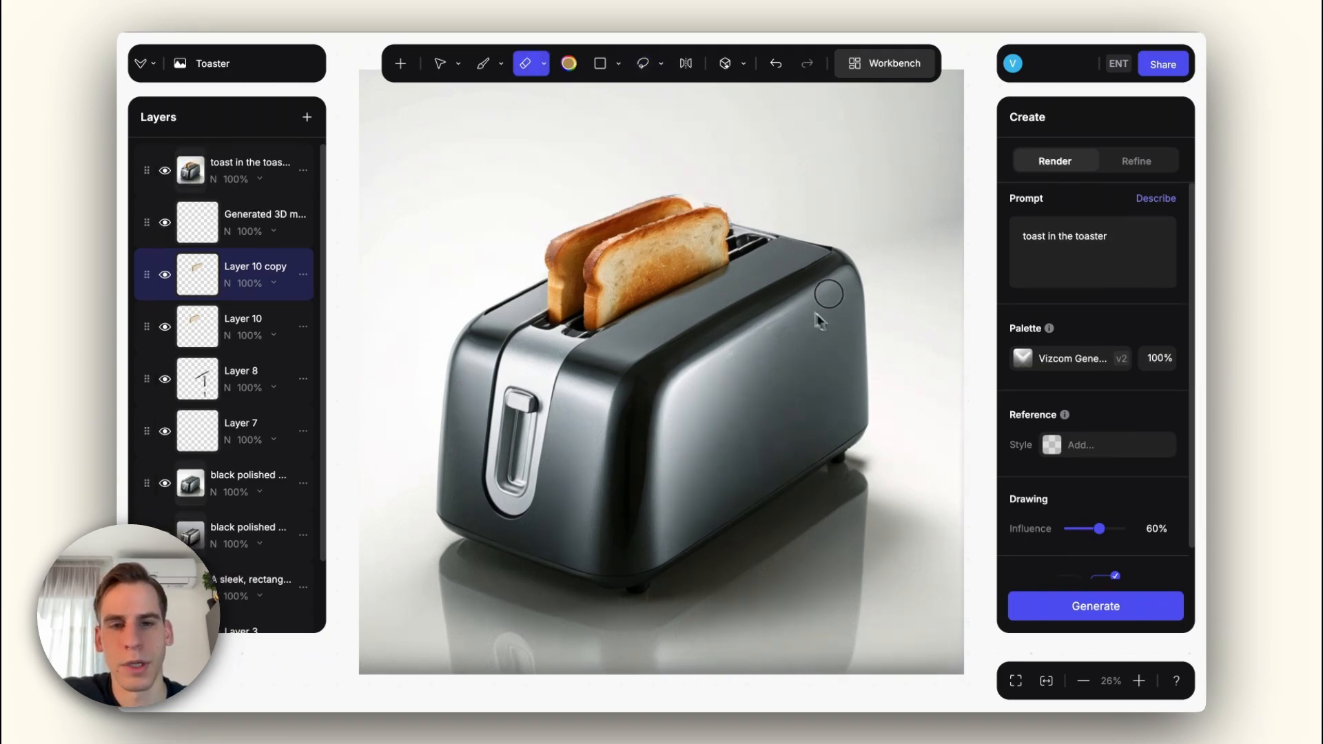
right_click(819, 320)
drag(1018, 606, 880, 606)
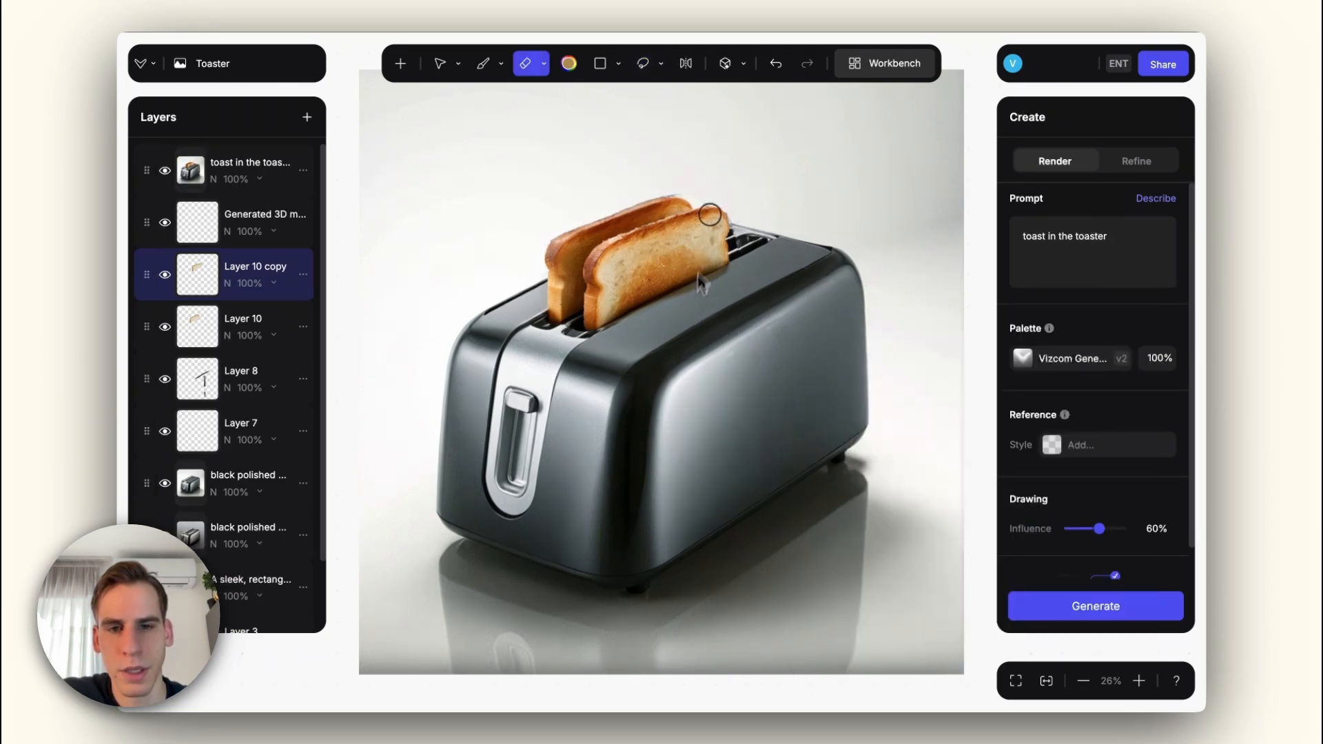
click(165, 326)
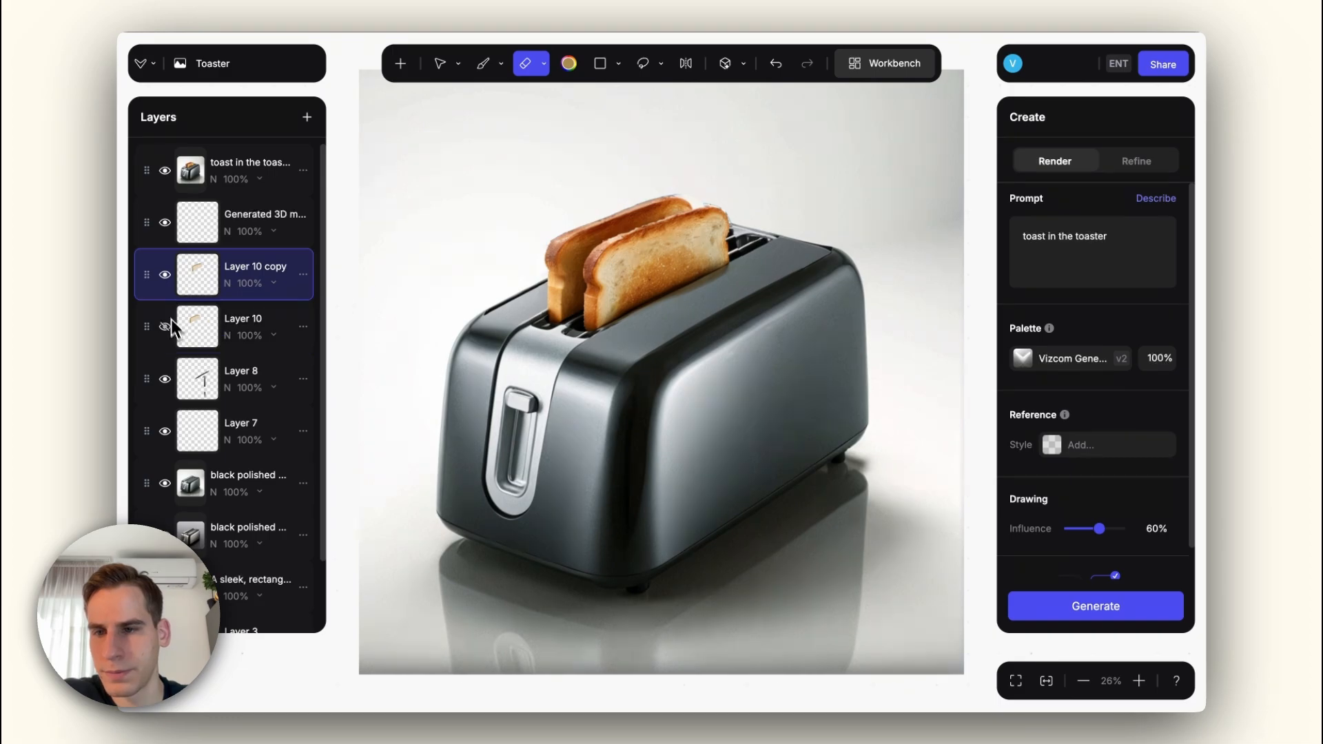
click(165, 274)
Step: Erase the stray edges around the bread slices on the rendered "toast in the toaster" layer
click(171, 181)
scroll(710, 180, up, 10)
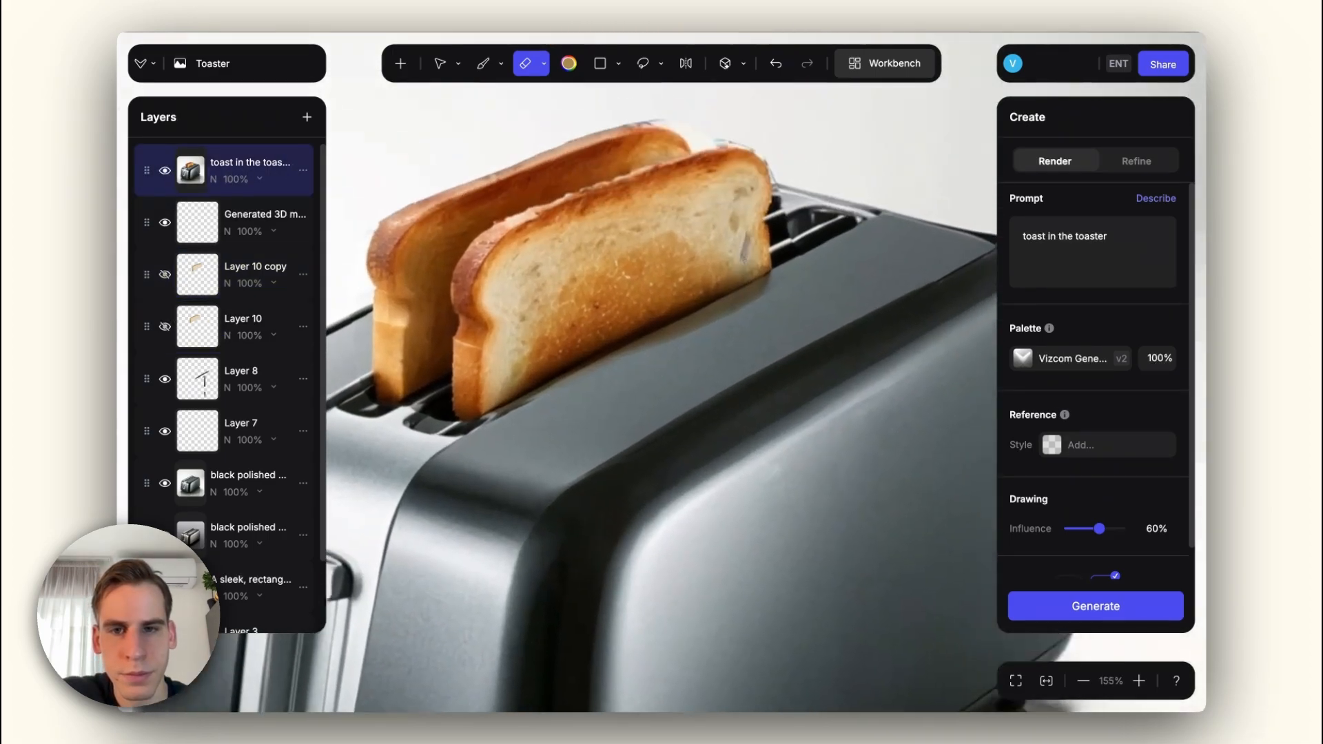
mouse_move(699, 258)
mouse_down()
mouse_move(748, 286)
mouse_move(759, 312)
mouse_move(739, 273)
mouse_move(593, 238)
mouse_move(645, 236)
mouse_up()
drag(527, 274, 452, 301)
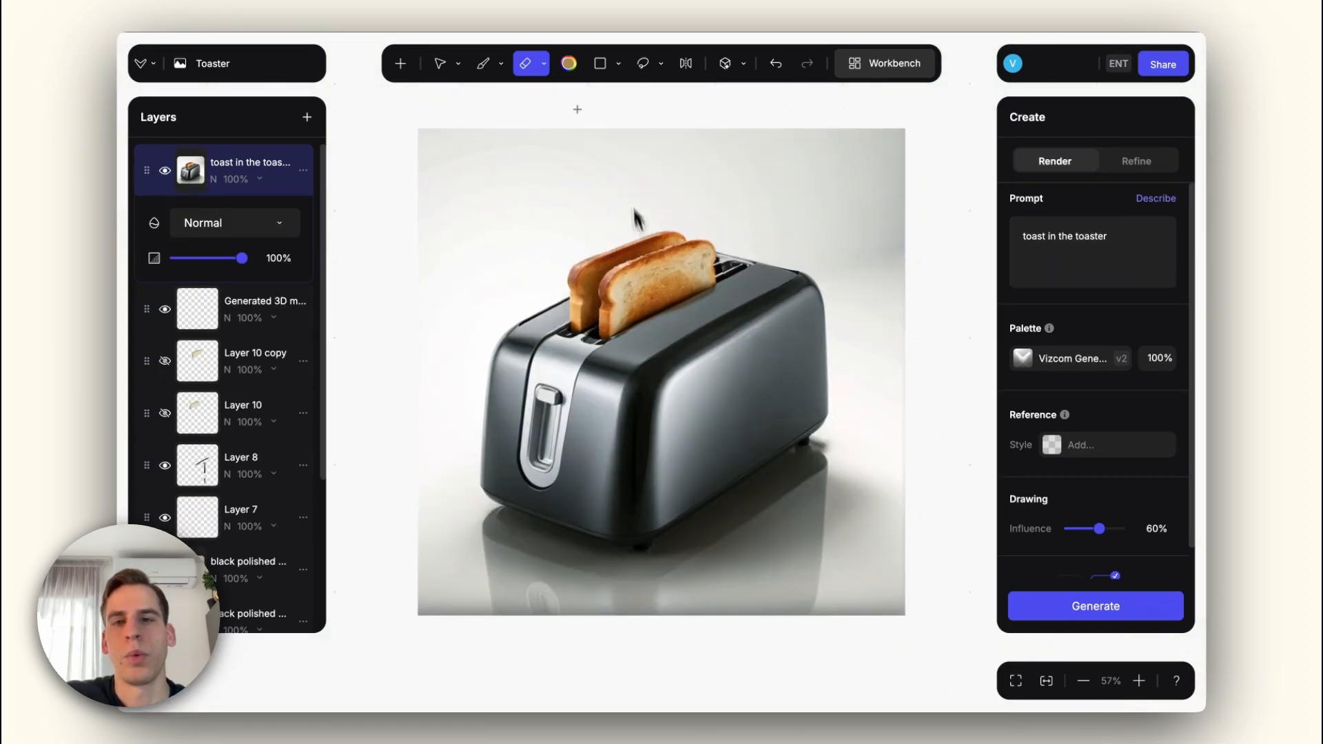
Step: Add the hand 3D model from the model library as a new layer over the toaster
click(401, 64)
scroll(491, 234, down, 2)
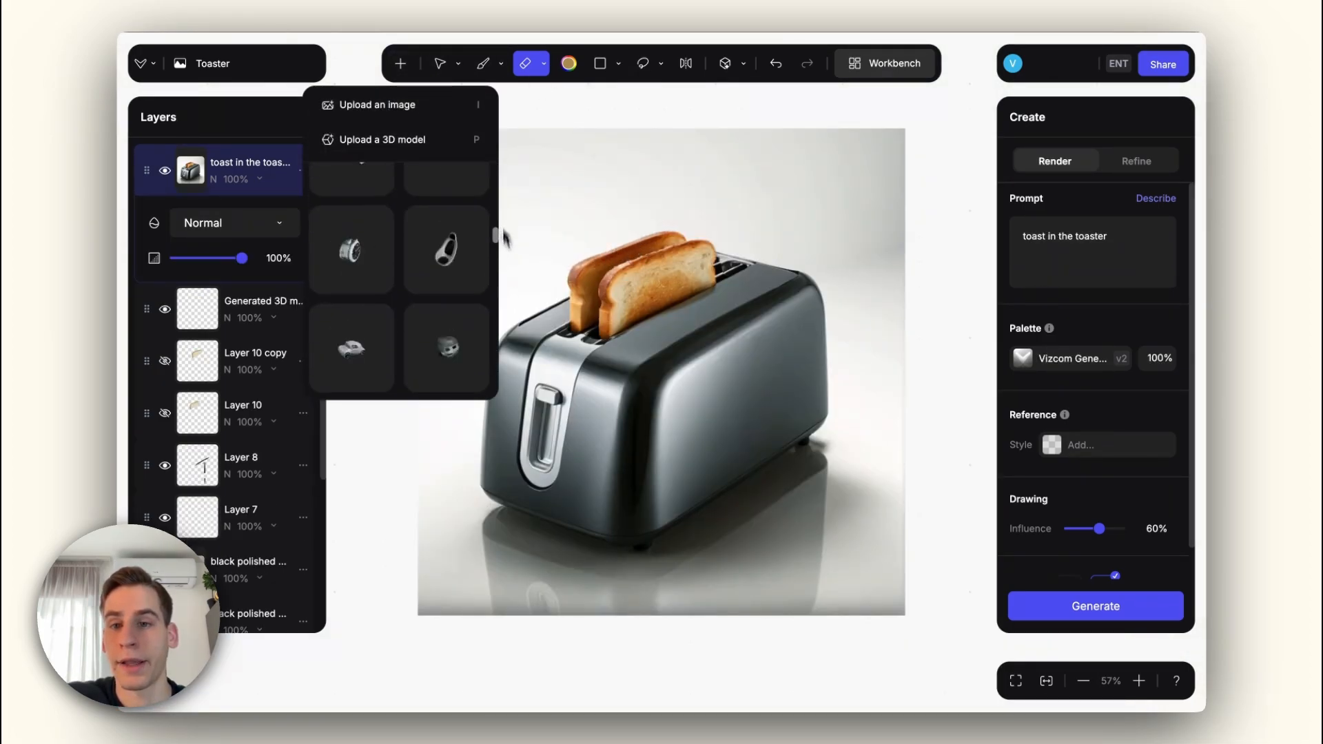
scroll(495, 345, up, 3)
scroll(499, 386, down, 2)
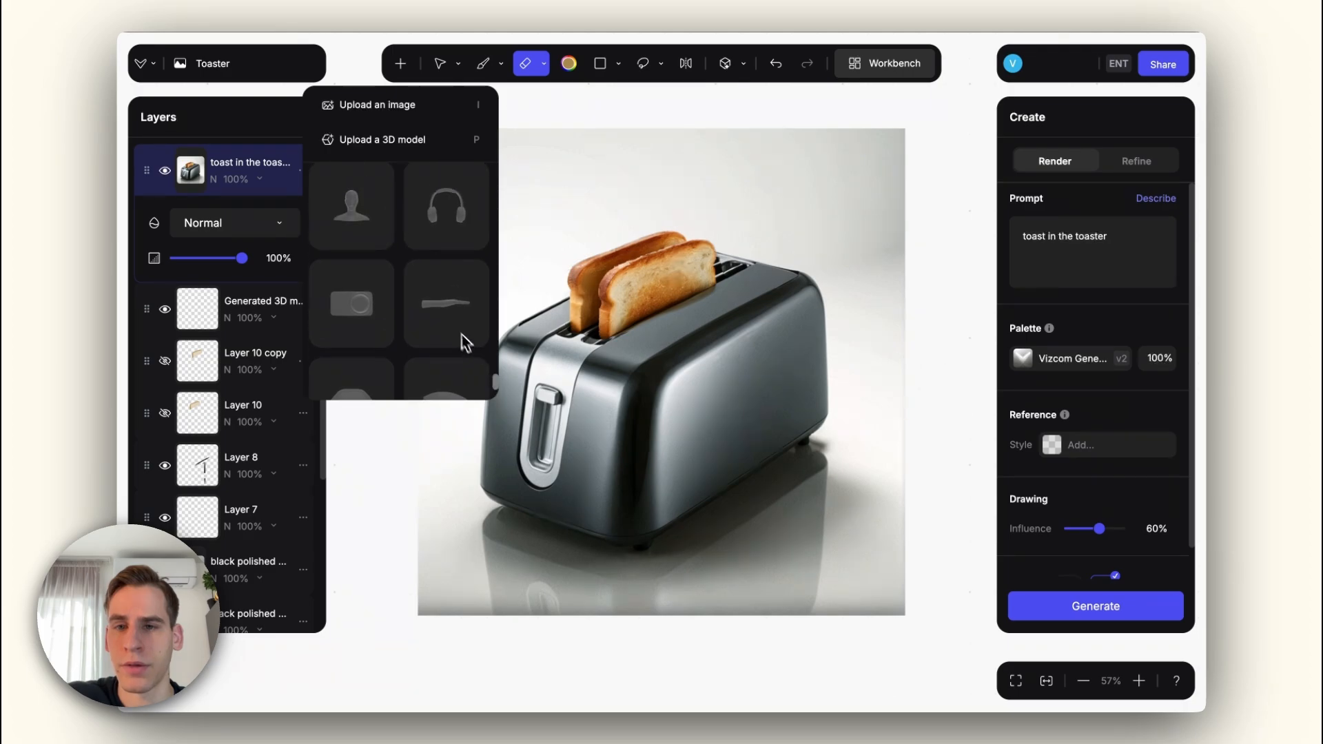
click(458, 334)
right_click(227, 173)
click(227, 173)
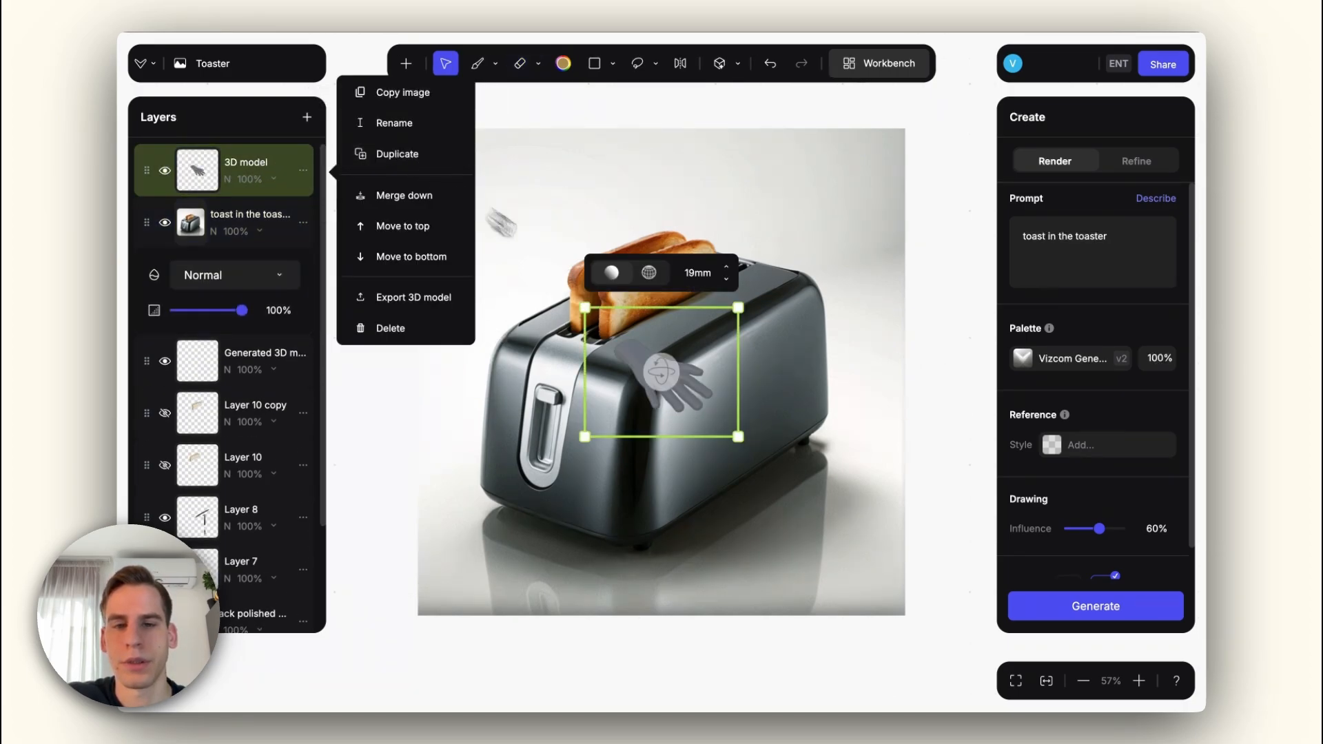
Step: Rotate, enlarge and move the hand so it reaches from the image's upper-left corner toward the toast, with a 49 mm lens
drag(658, 368, 777, 476)
click(649, 295)
drag(703, 347, 770, 328)
drag(611, 337, 790, 310)
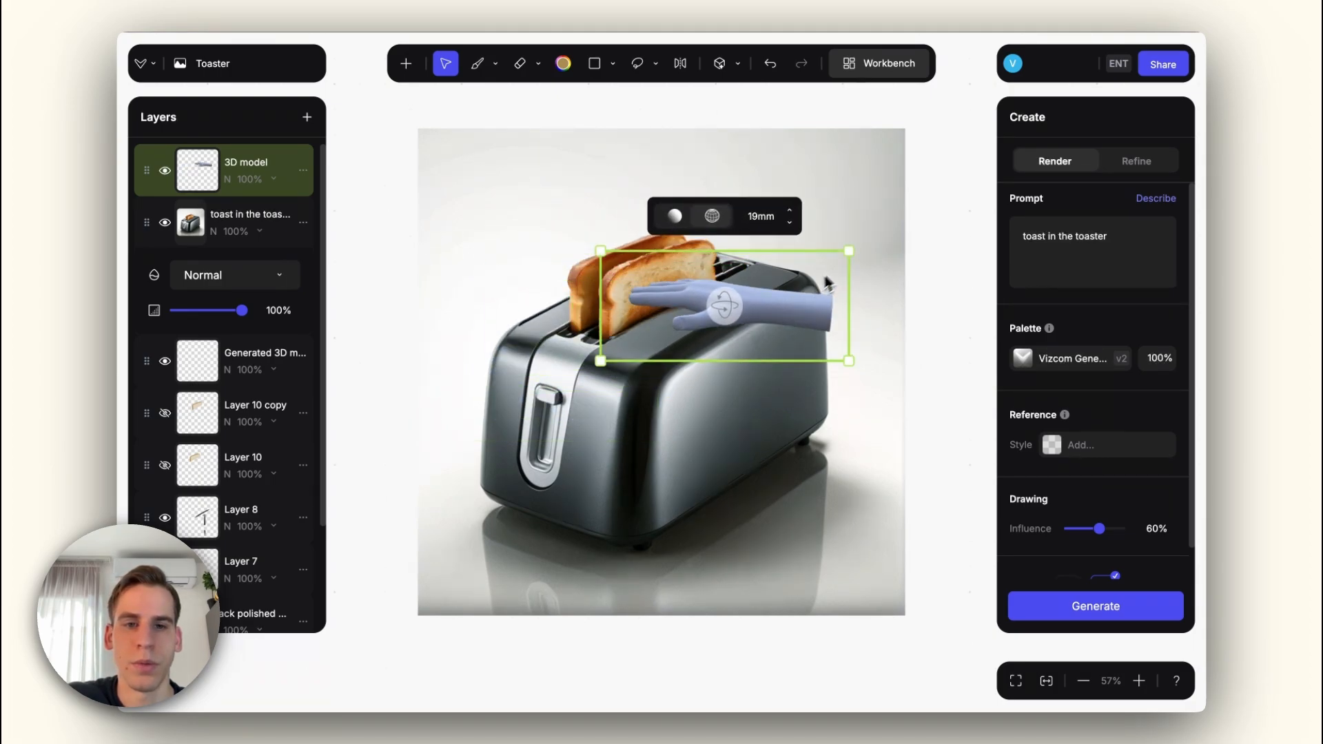
drag(847, 251, 842, 256)
drag(724, 306, 764, 305)
click(790, 216)
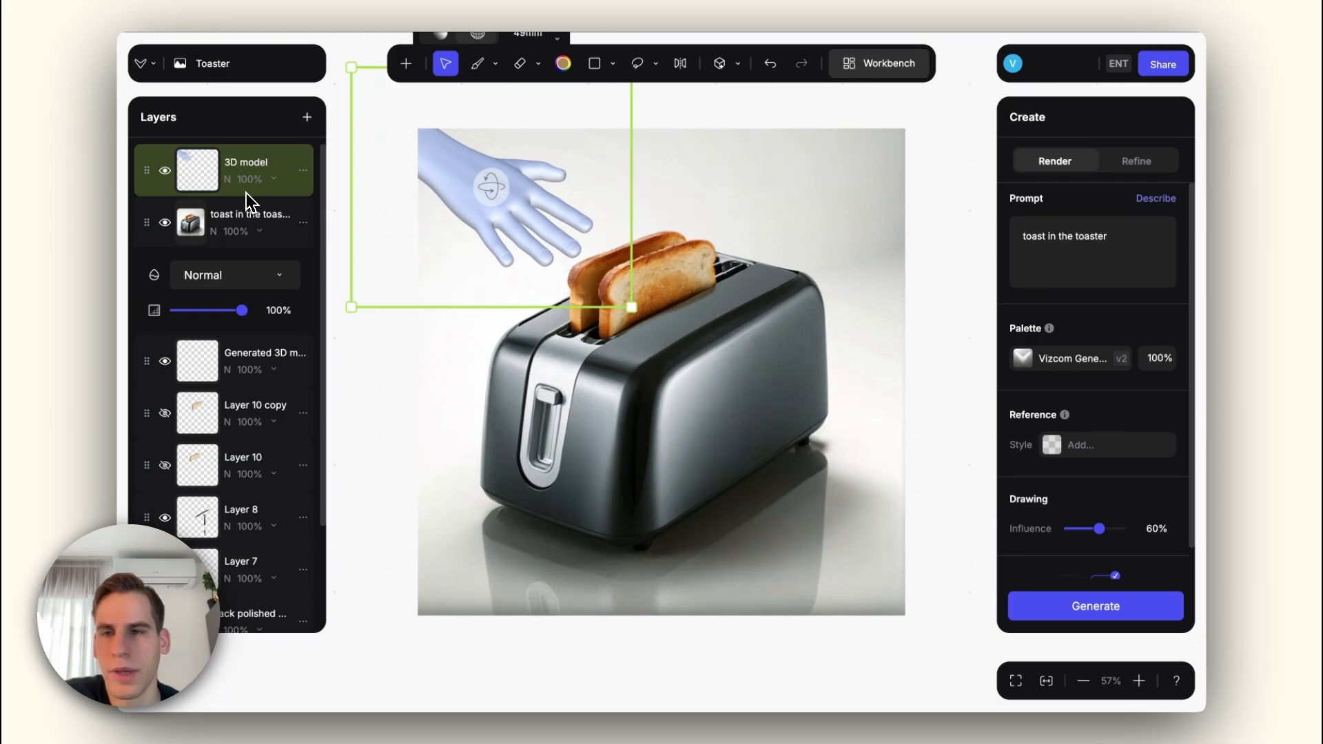
Step: Lasso the hand and render it with the prompt "hand" at 85% drawing influence
click(638, 63)
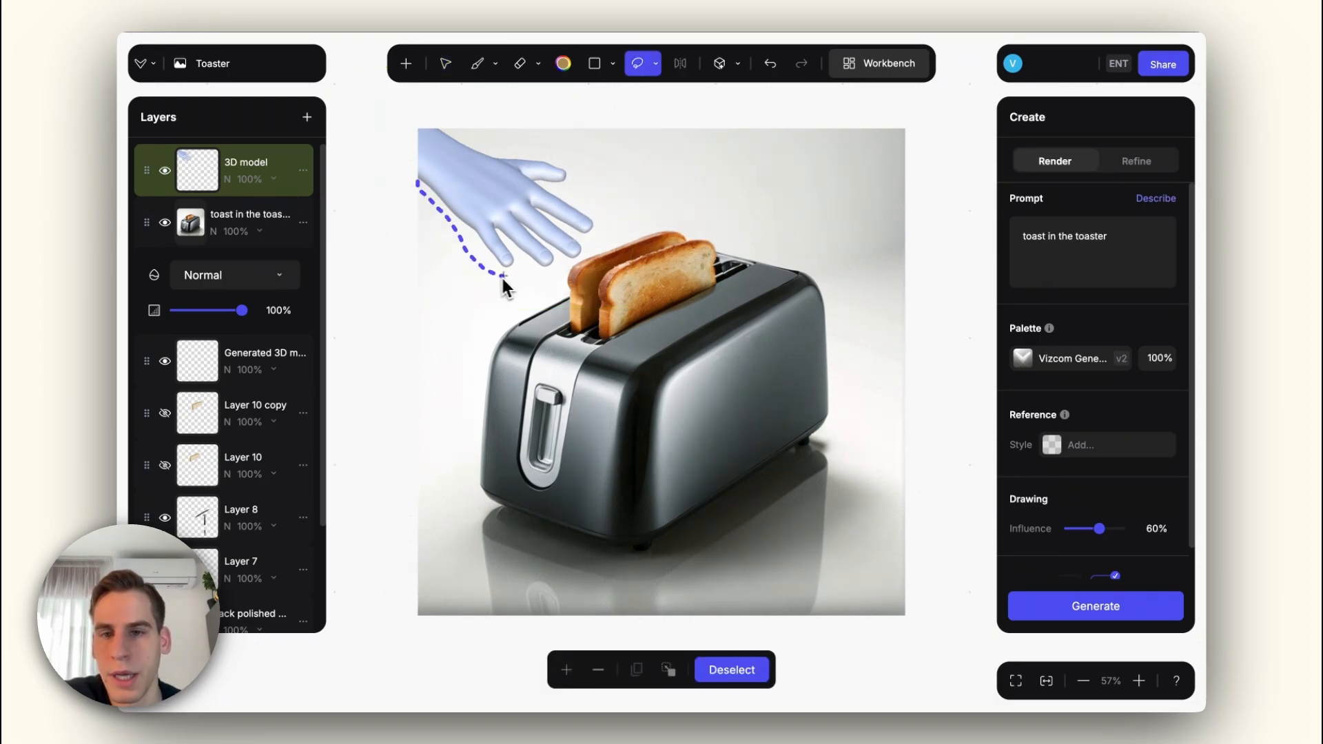
mouse_move(609, 230)
mouse_down()
mouse_move(583, 175)
mouse_move(429, 121)
mouse_move(401, 195)
mouse_up()
triple_click(1093, 257)
text(hand)
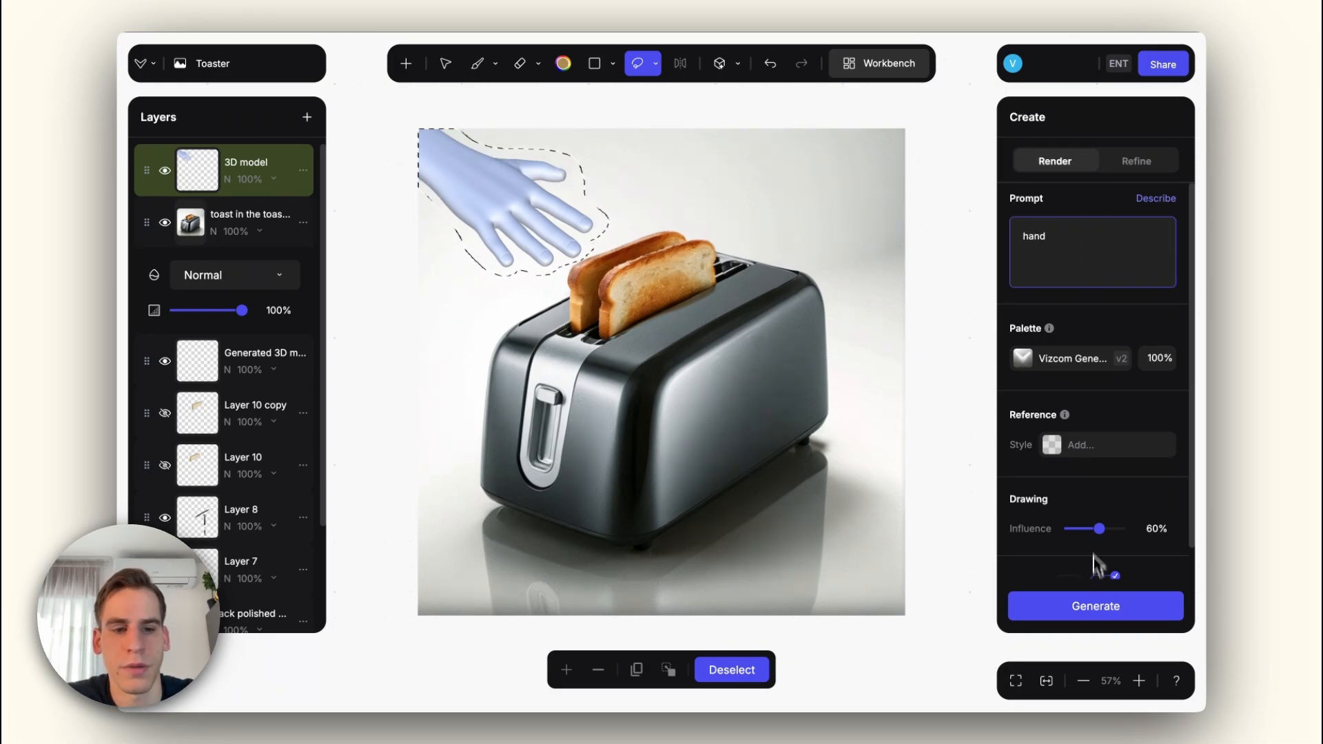
drag(1100, 529, 1112, 529)
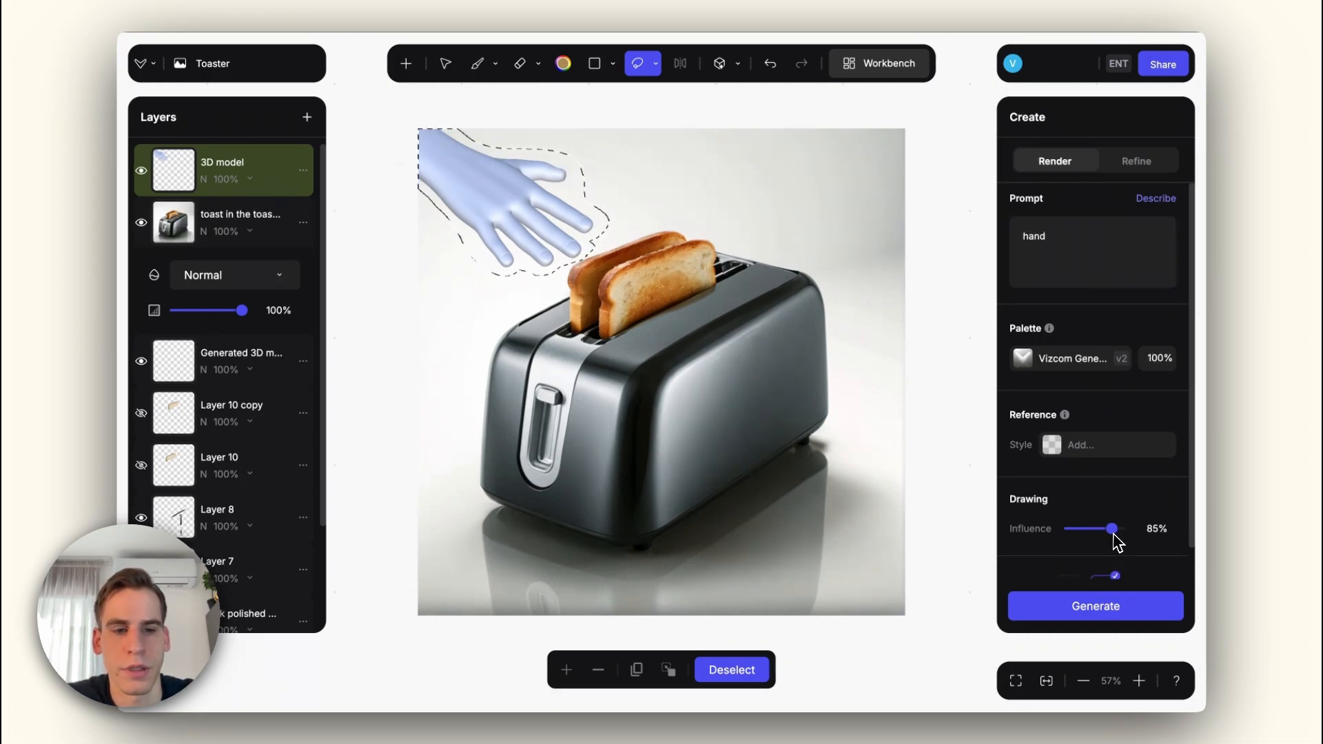
click(1089, 601)
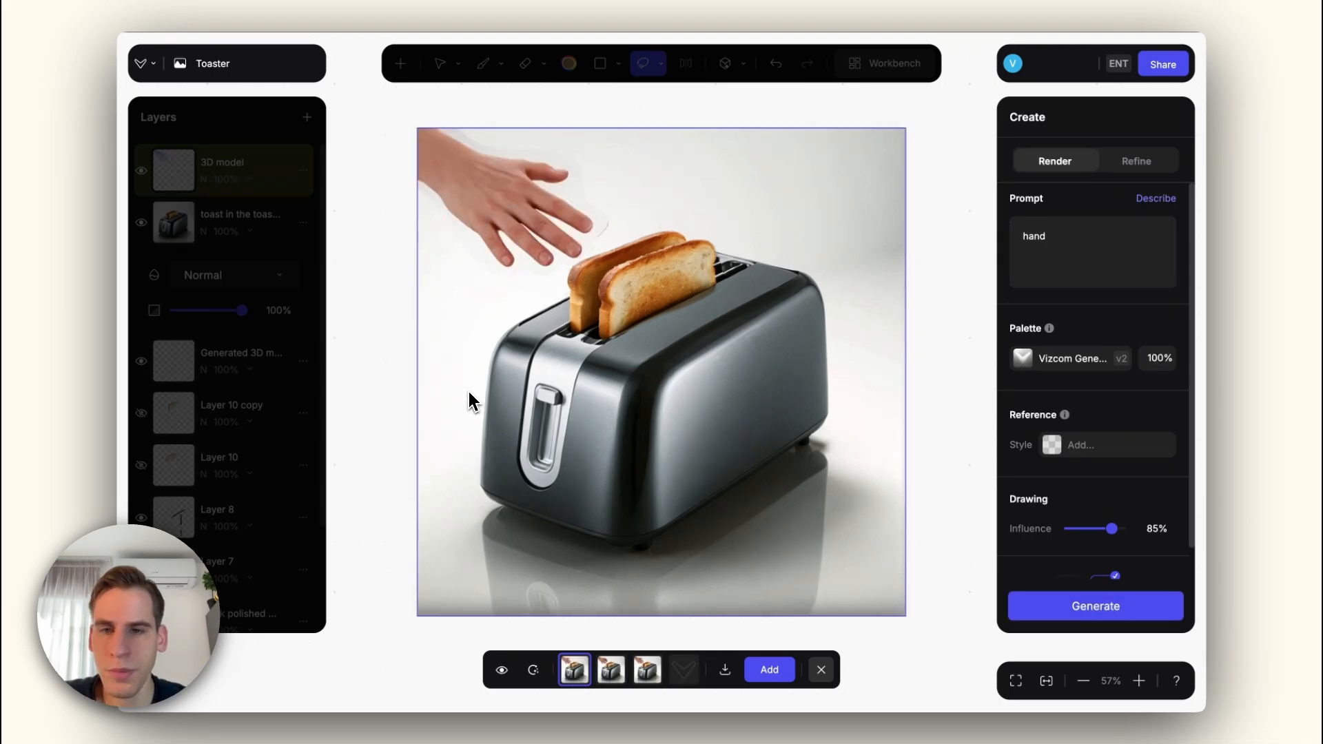
Step: Compare the rendered hand variants, discard them all and clear the lasso selection
click(611, 672)
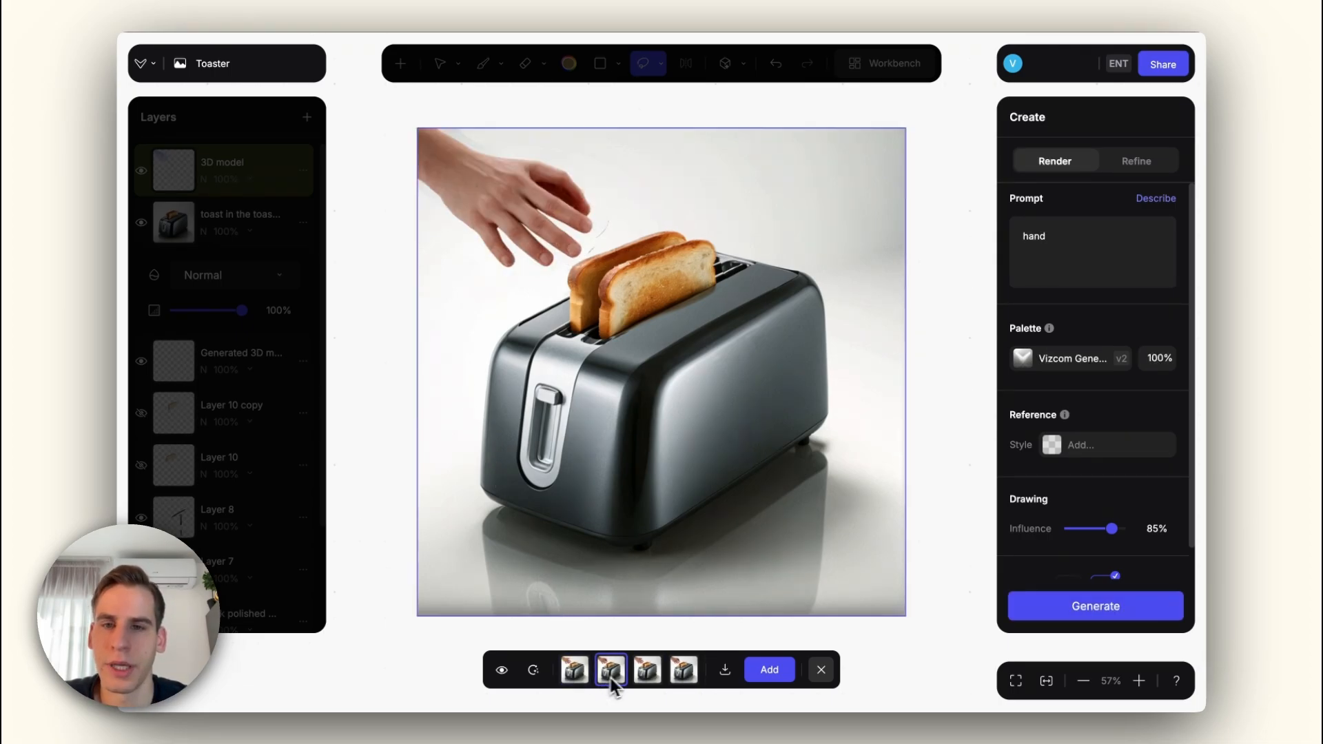
click(648, 676)
click(617, 675)
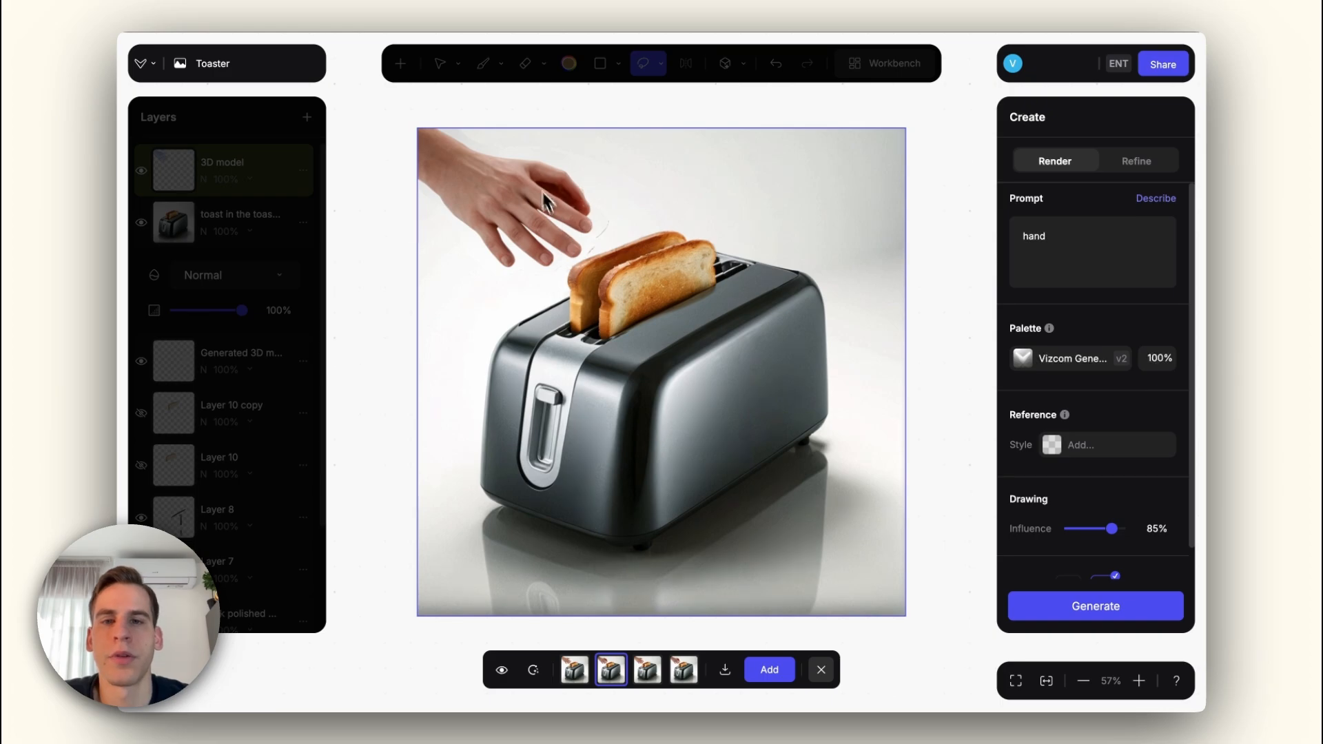
click(682, 675)
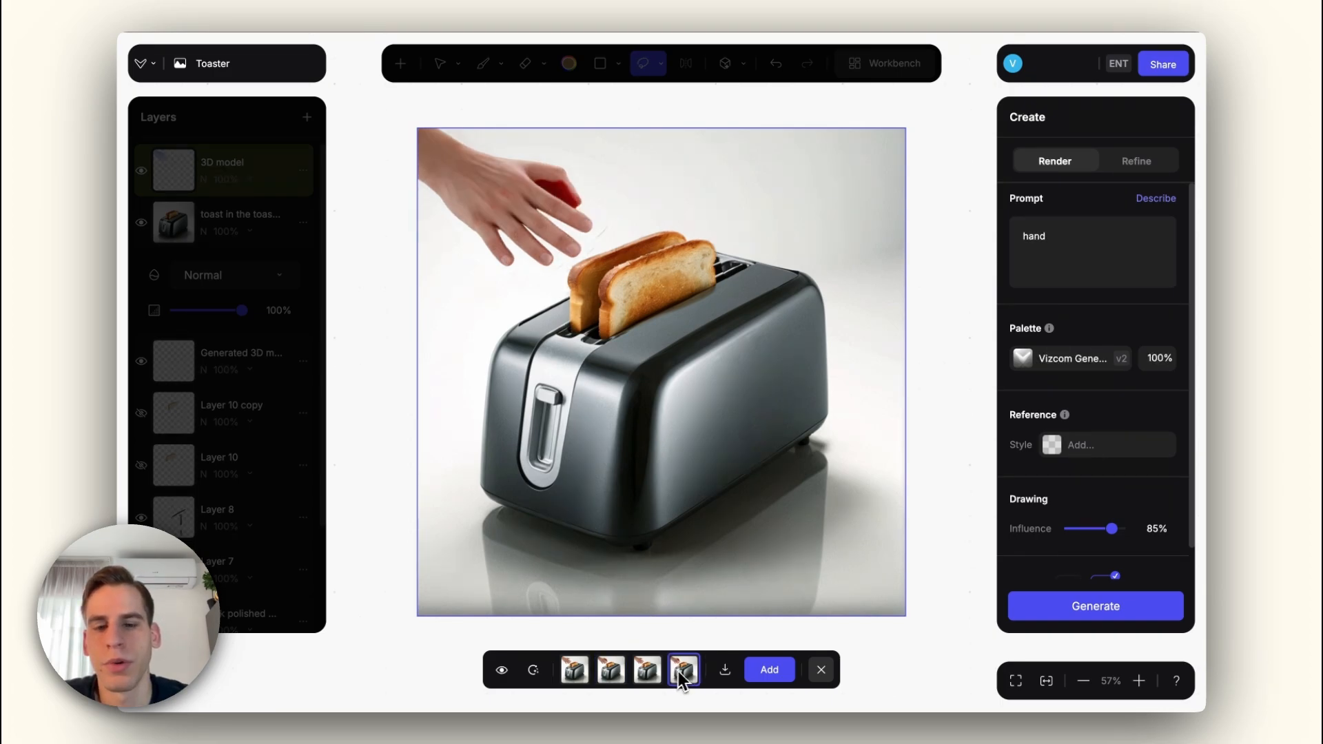
click(613, 674)
click(585, 674)
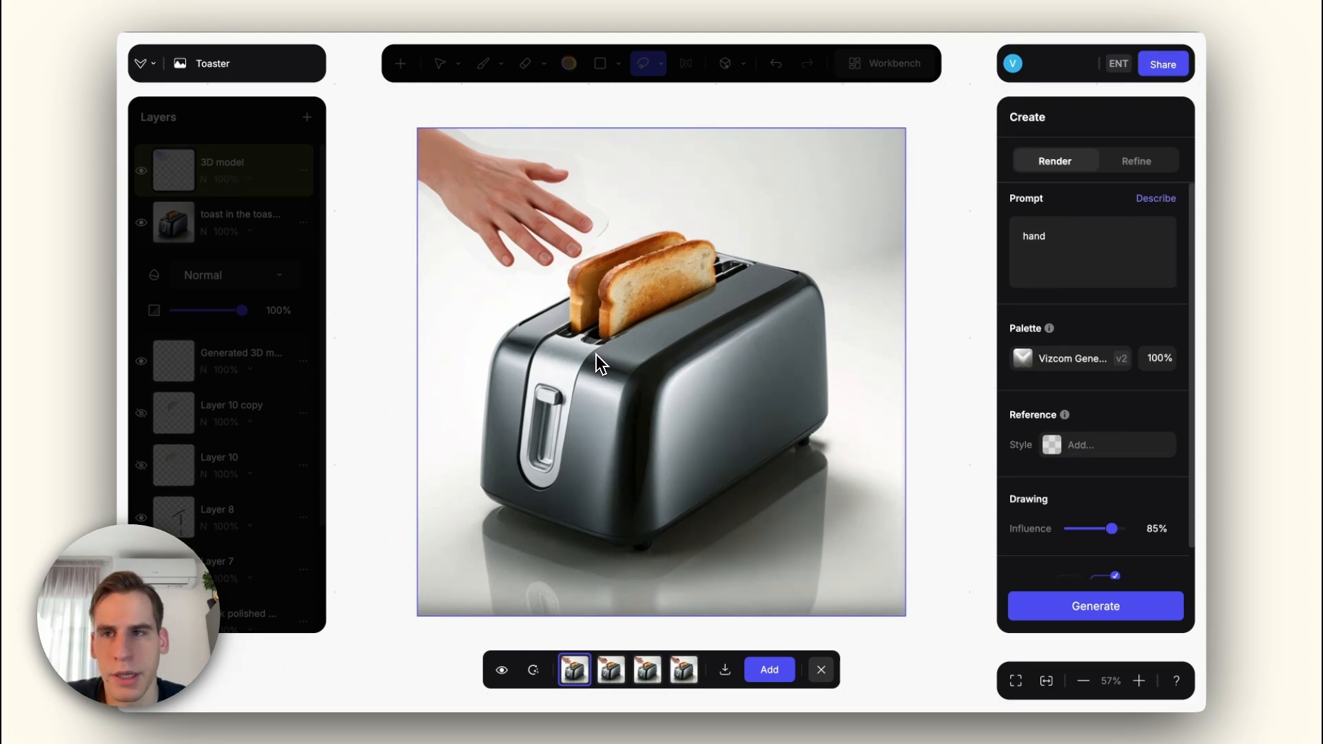
click(821, 671)
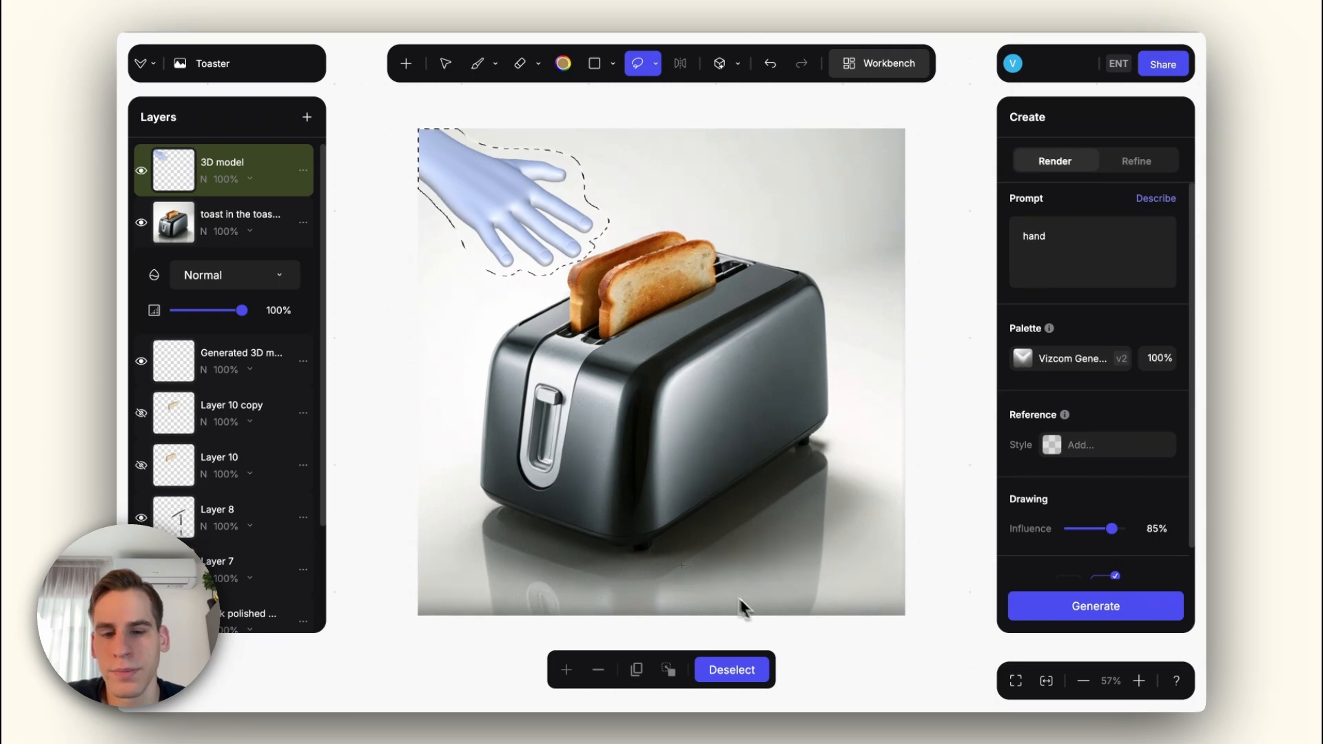
click(717, 678)
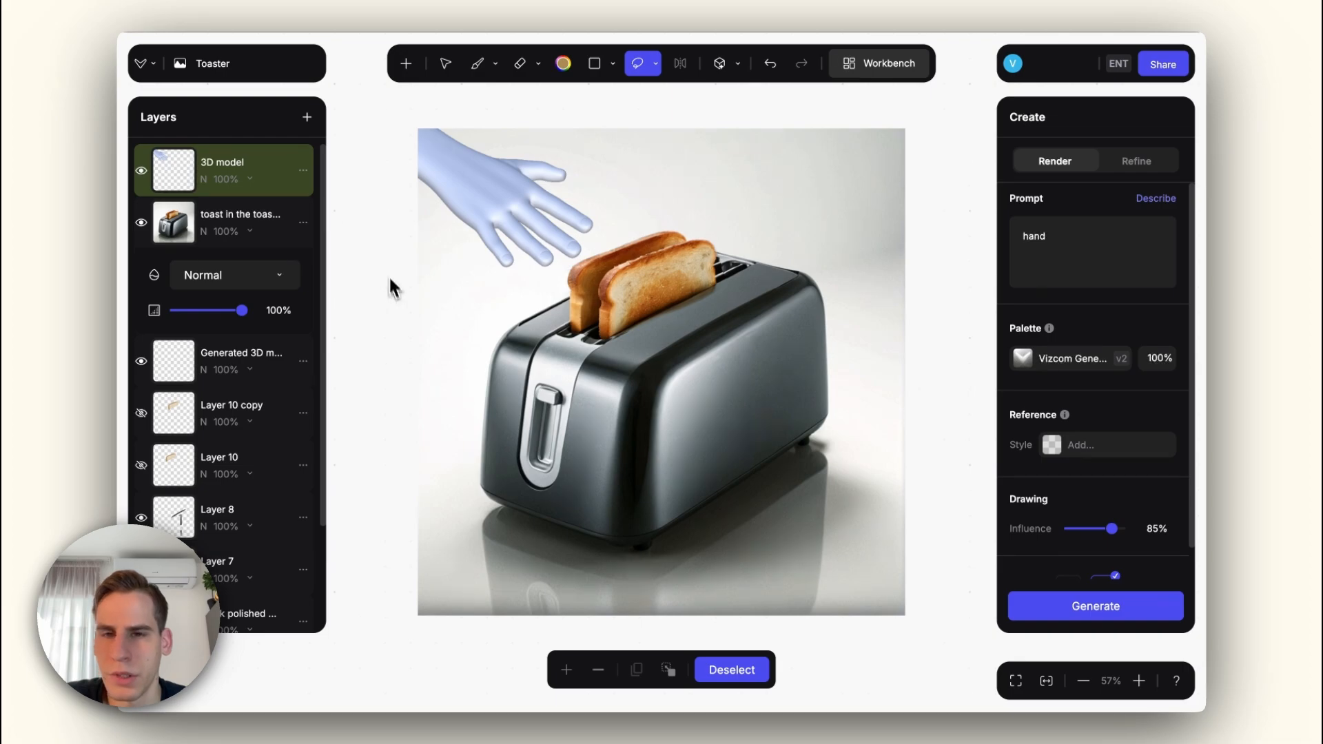
Step: Copy the hand's 3D model layer as an image, paste it as a new layer and show only that layer
right_click(178, 178)
click(386, 92)
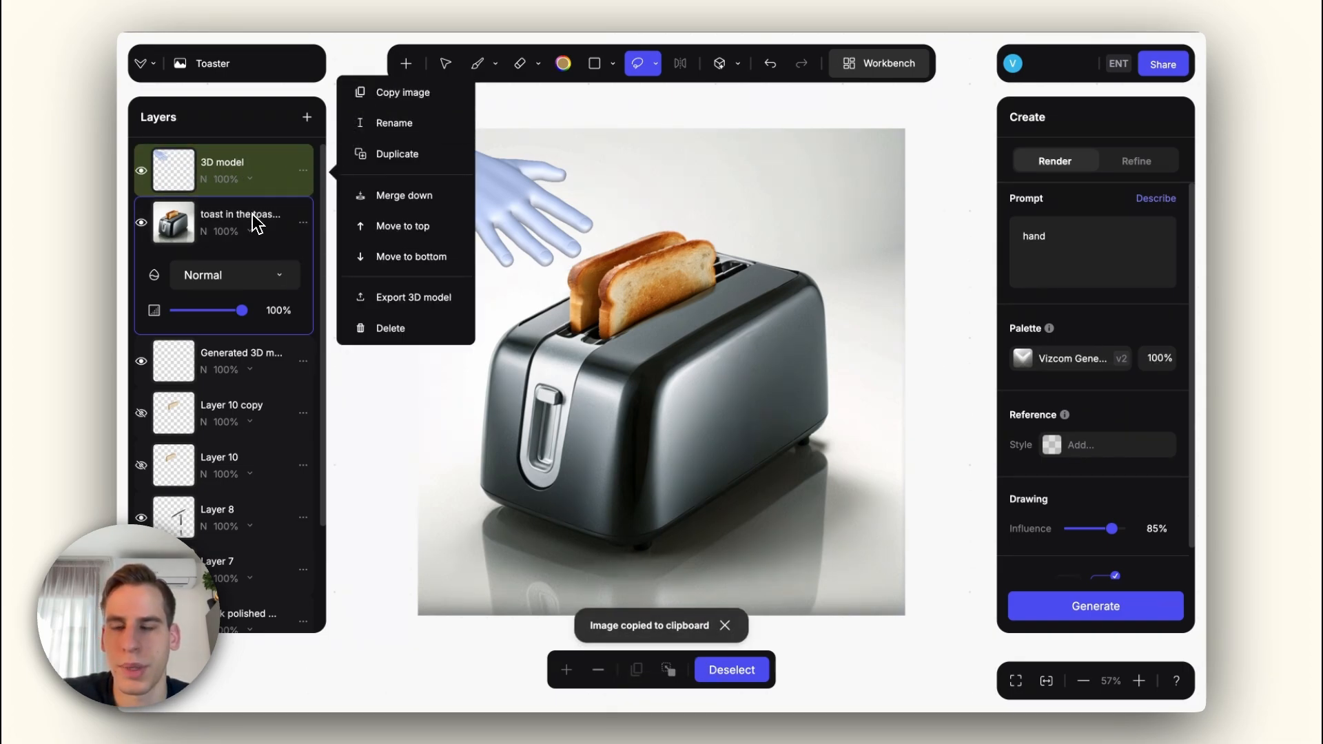
key(ctrl+v)
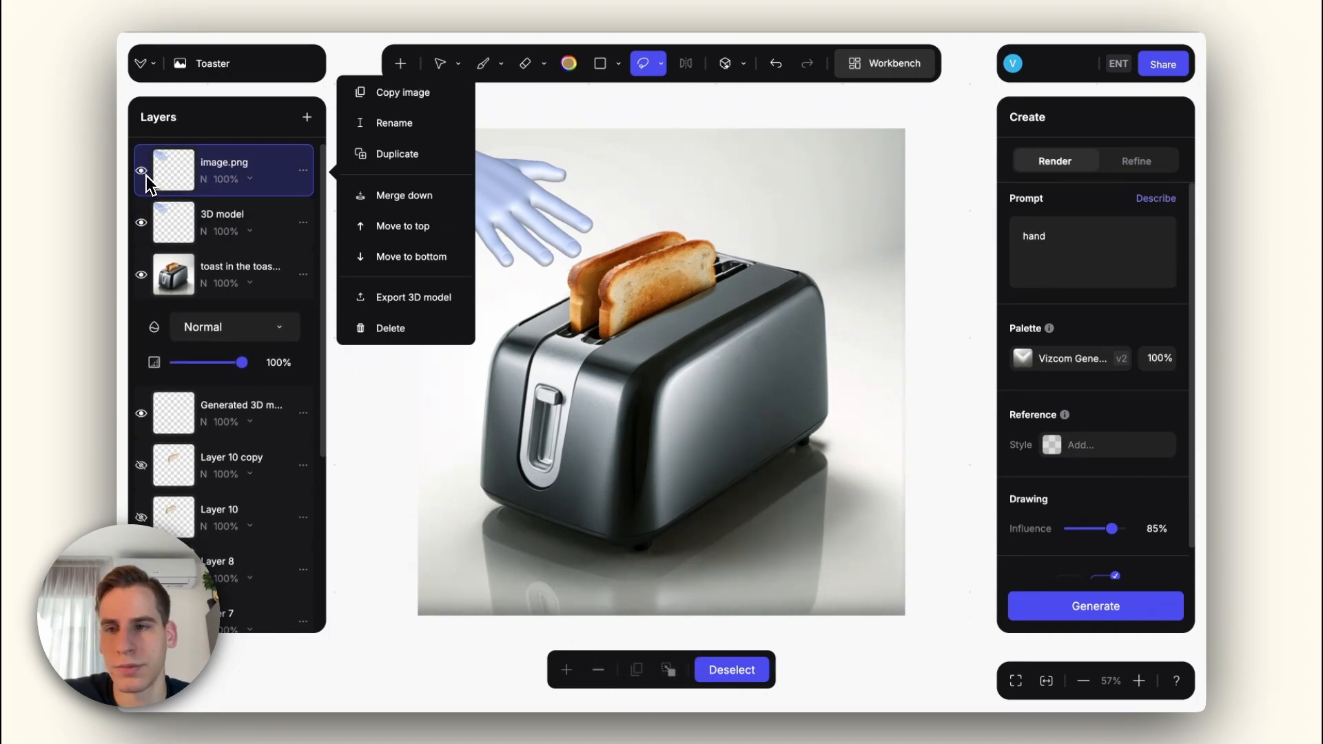
click(142, 224)
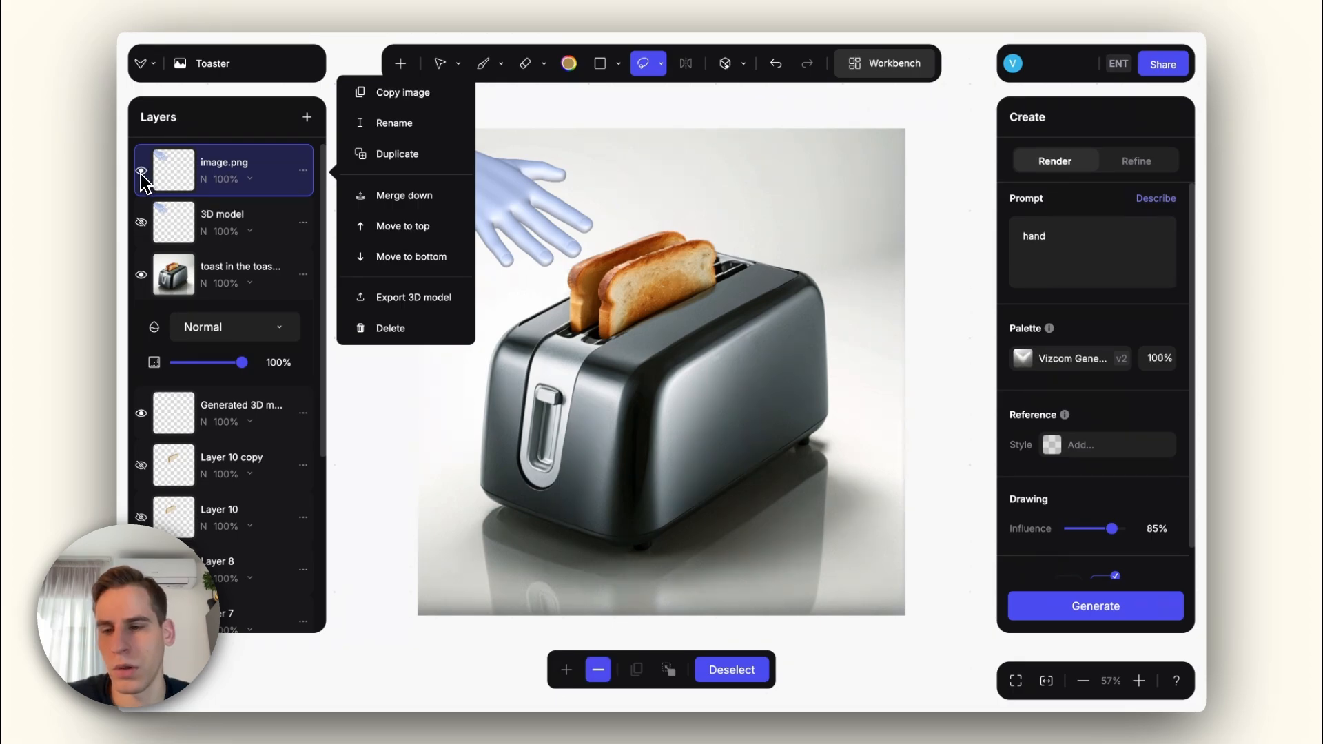
alt+click(141, 175)
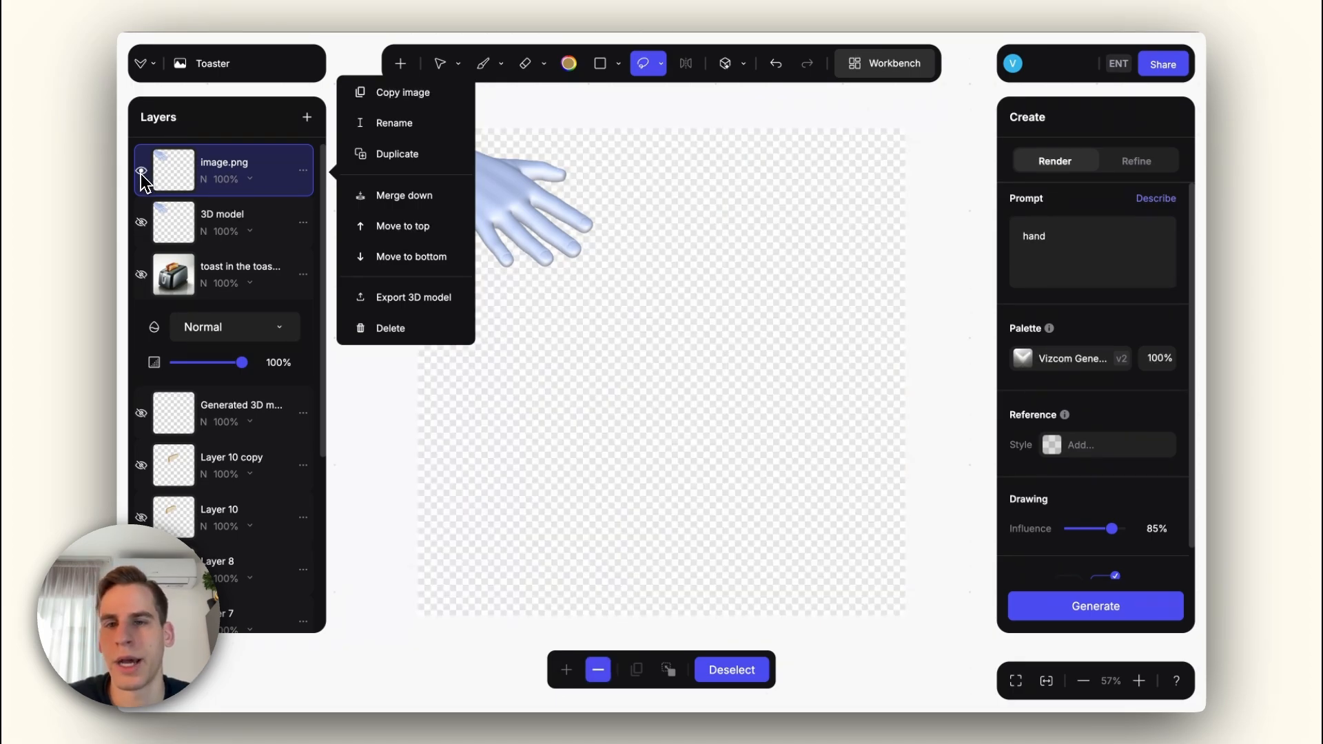
click(295, 93)
Step: Set the image.png layer's blend mode to Multiply and check the hand with and without the toaster render
click(251, 175)
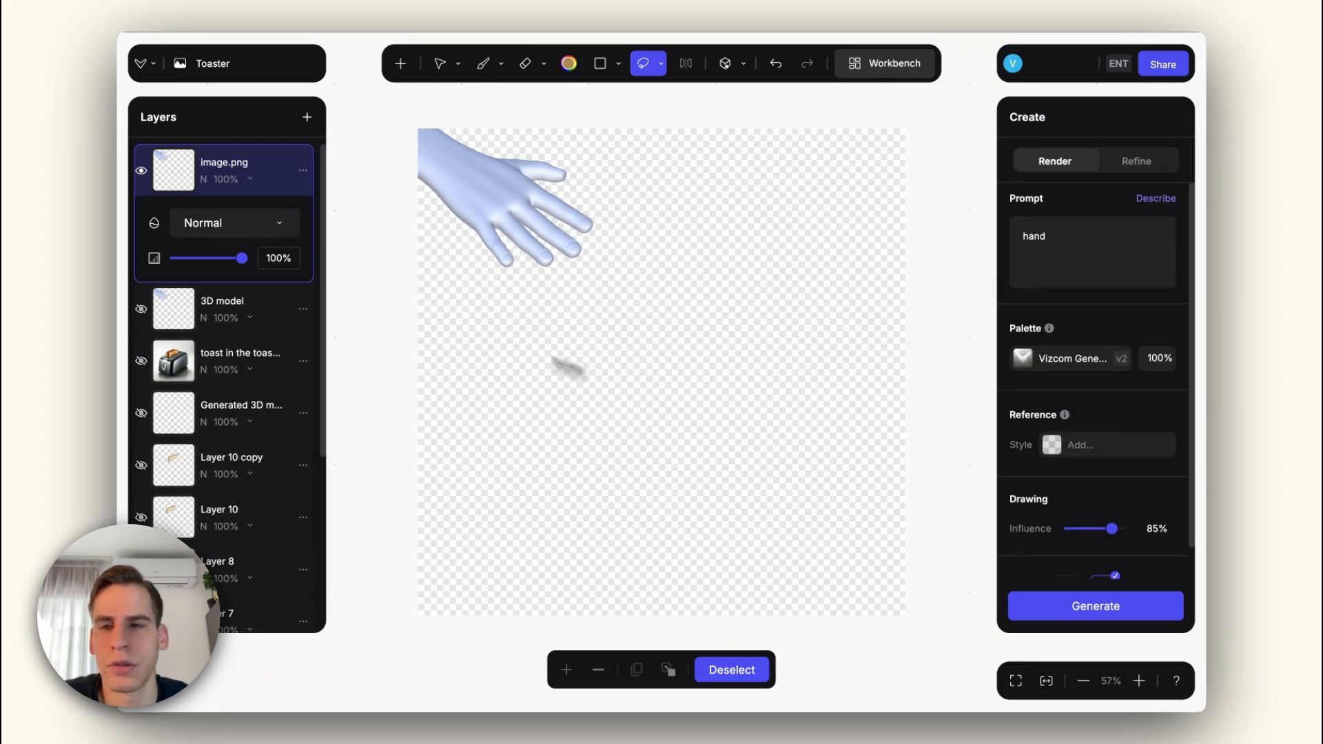
click(239, 225)
click(221, 280)
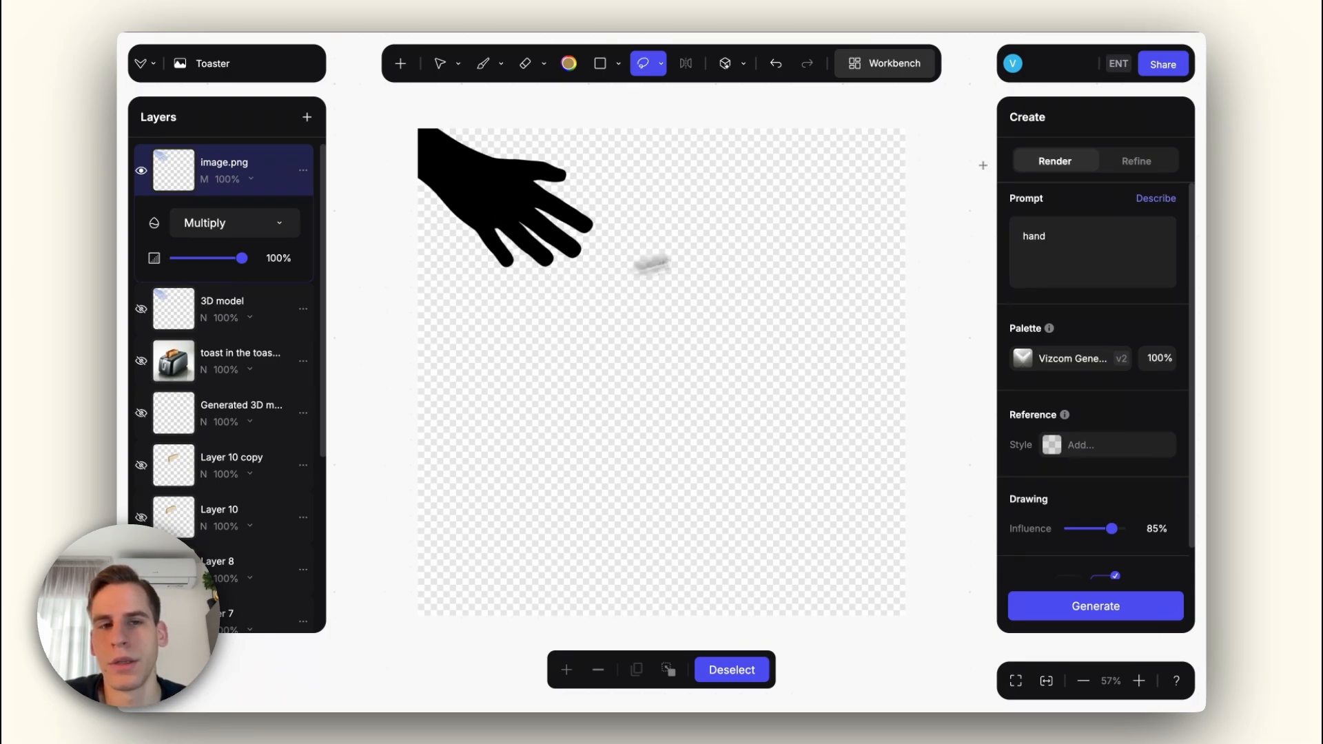
click(1159, 73)
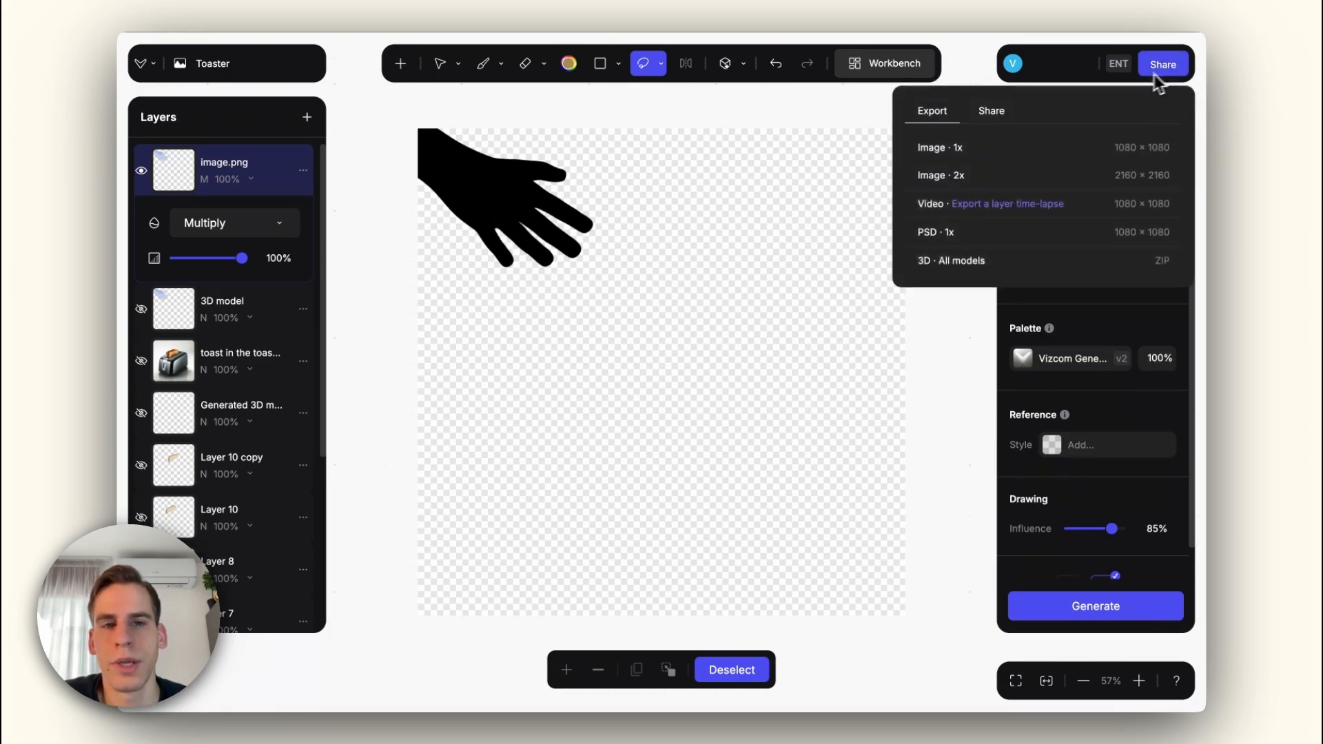
click(221, 233)
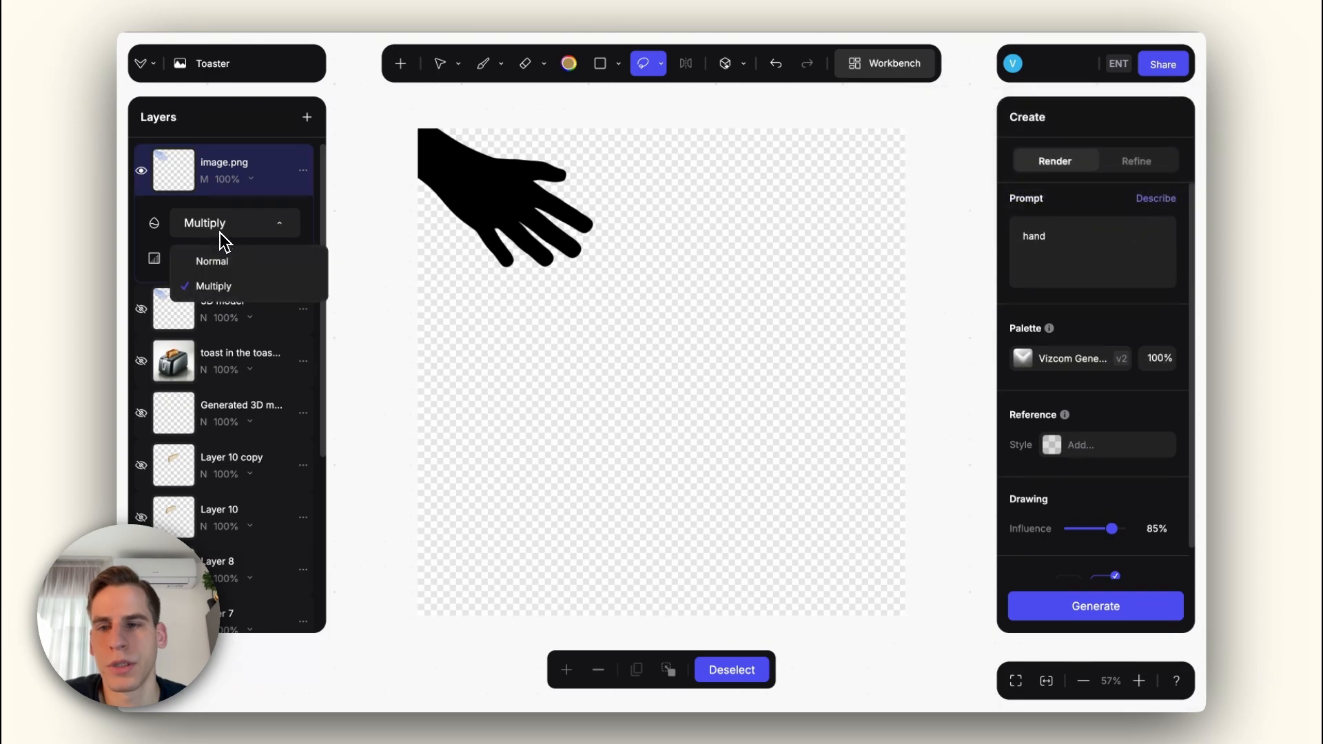
click(222, 235)
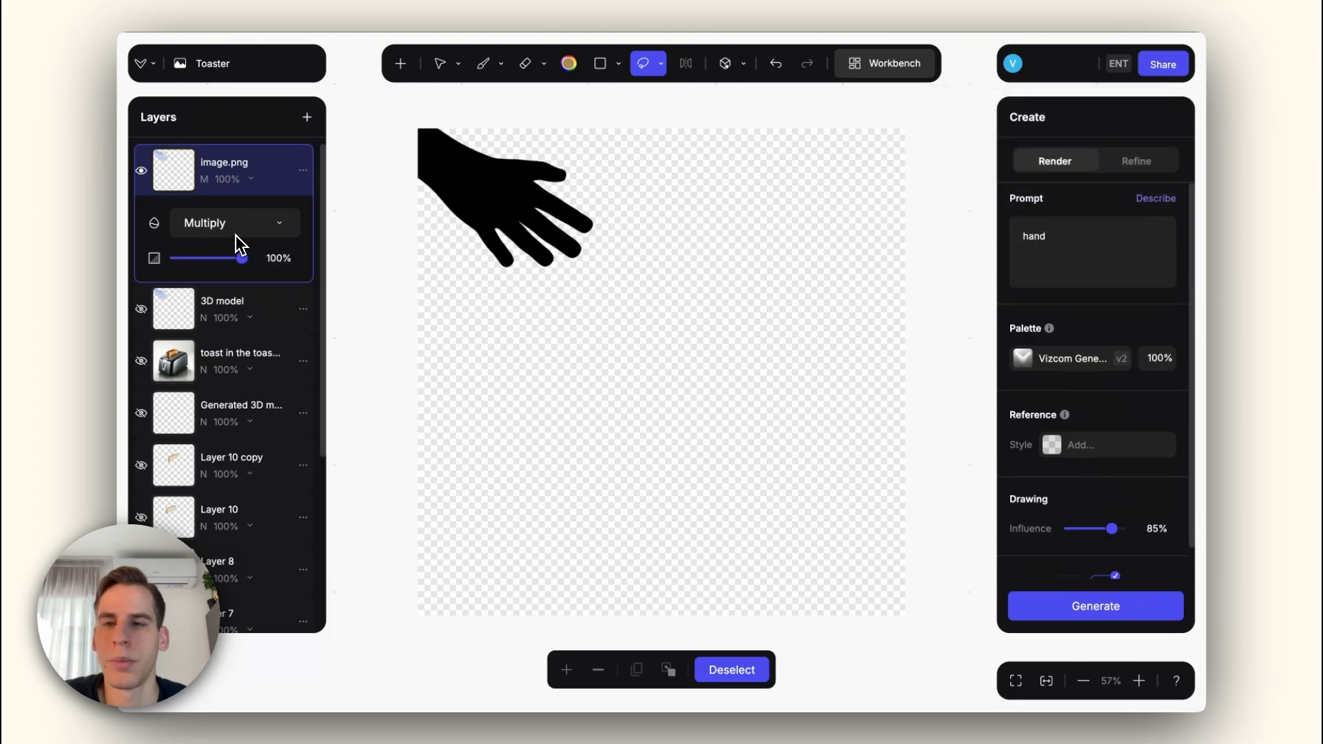
click(143, 361)
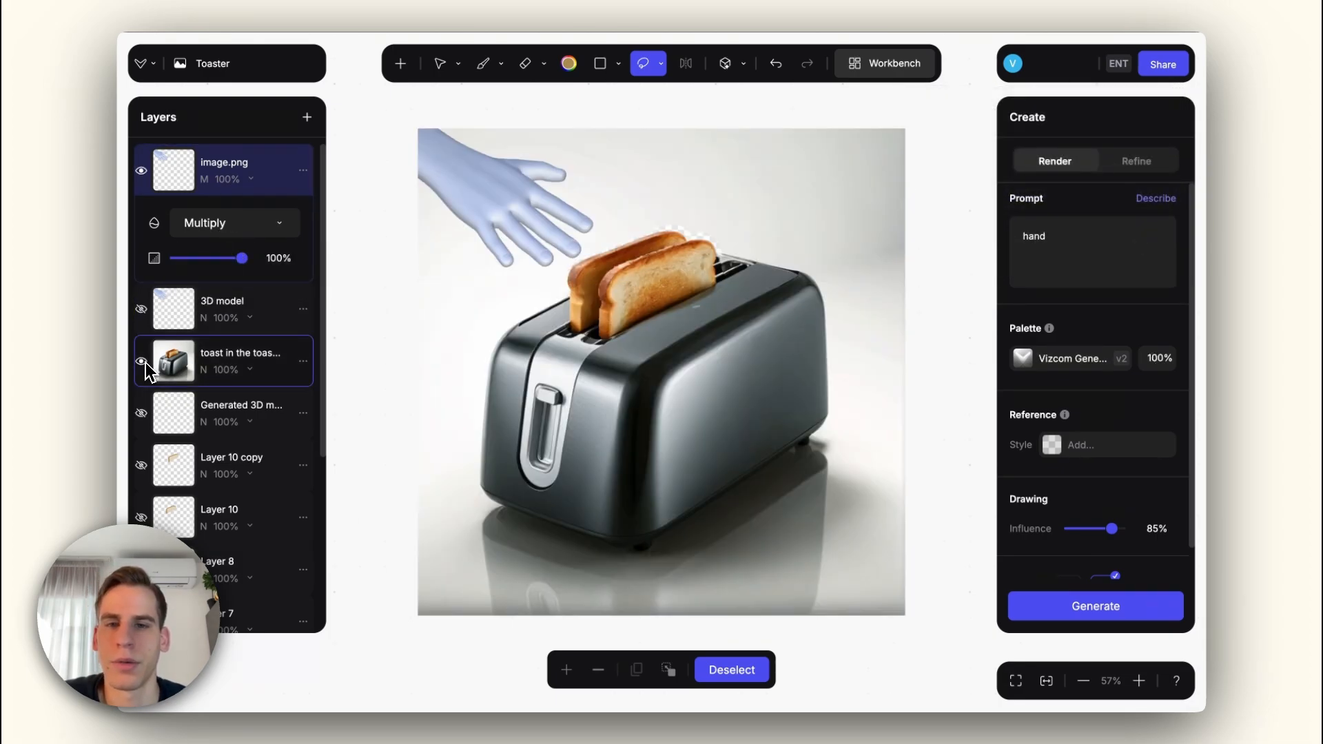
click(143, 361)
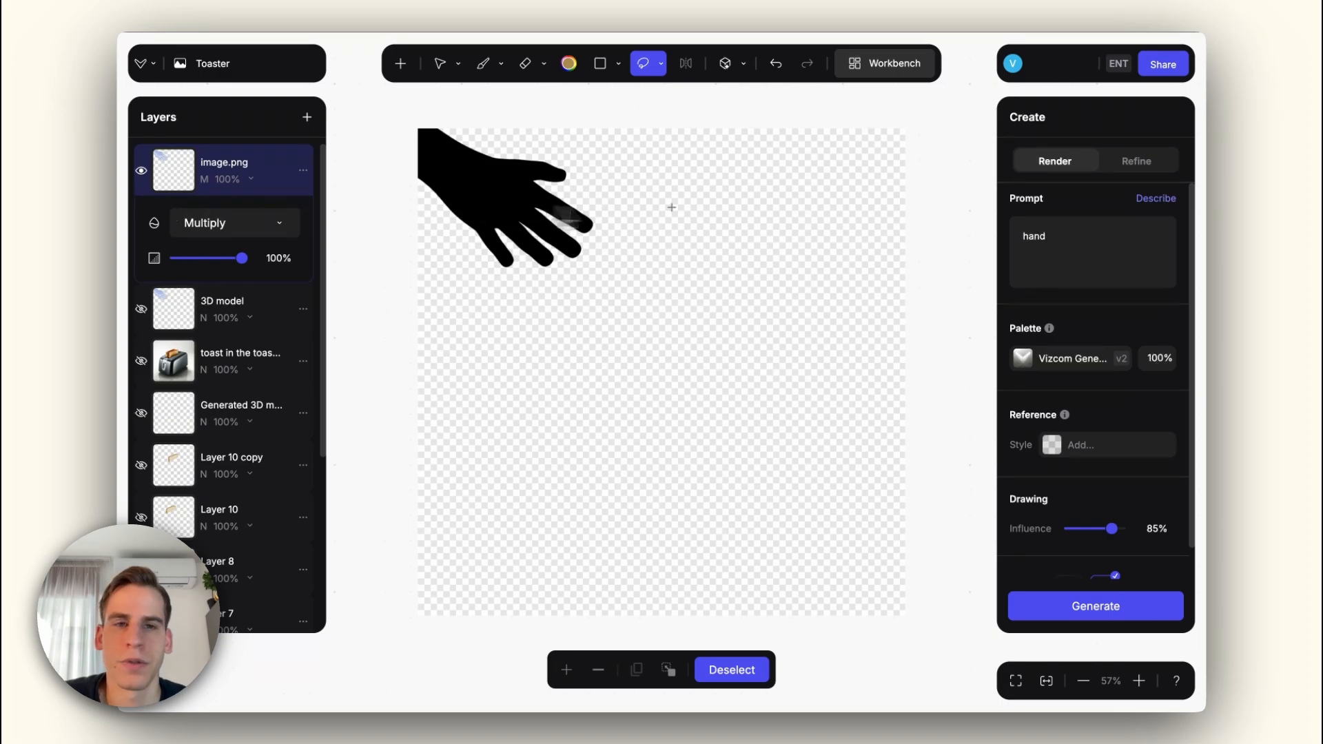
Step: Export the black hand silhouette as a 1x image, import the PNG as the top layer and show the toaster again
click(1158, 65)
click(951, 147)
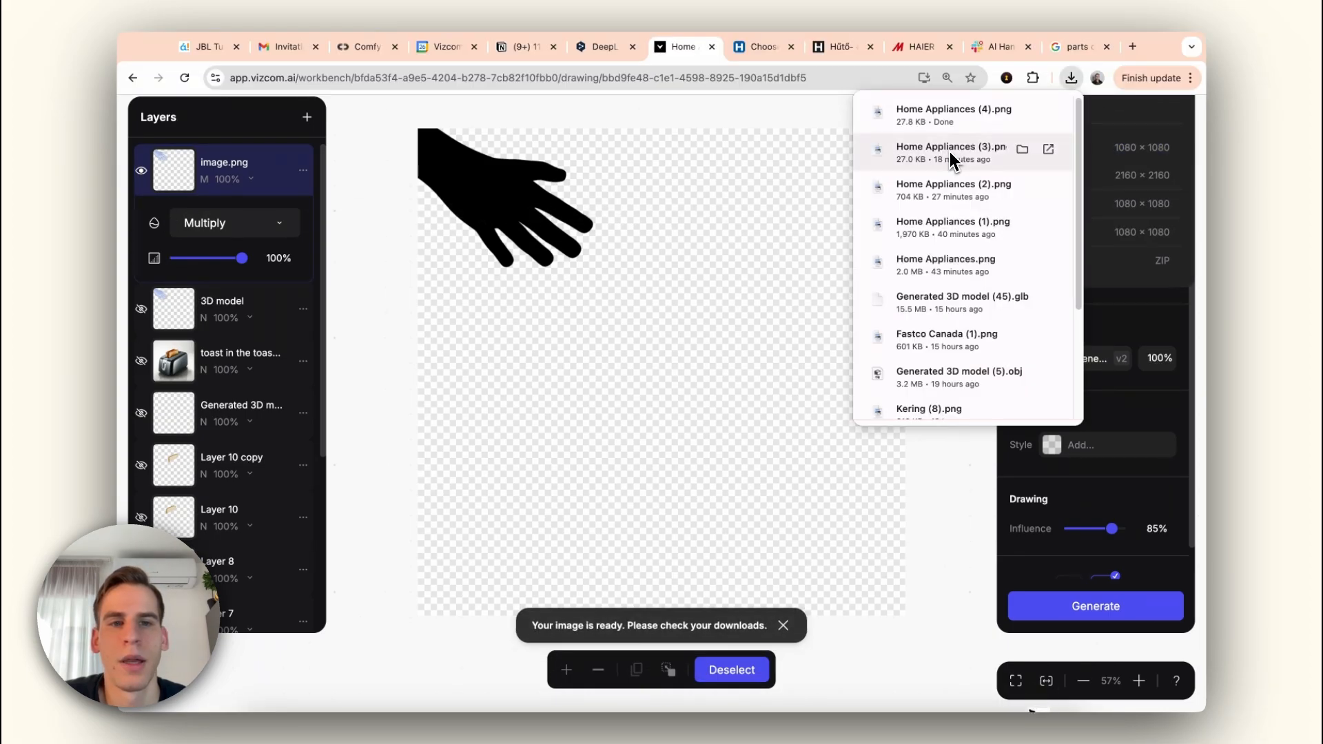
drag(1019, 108, 159, 200)
alt+click(143, 175)
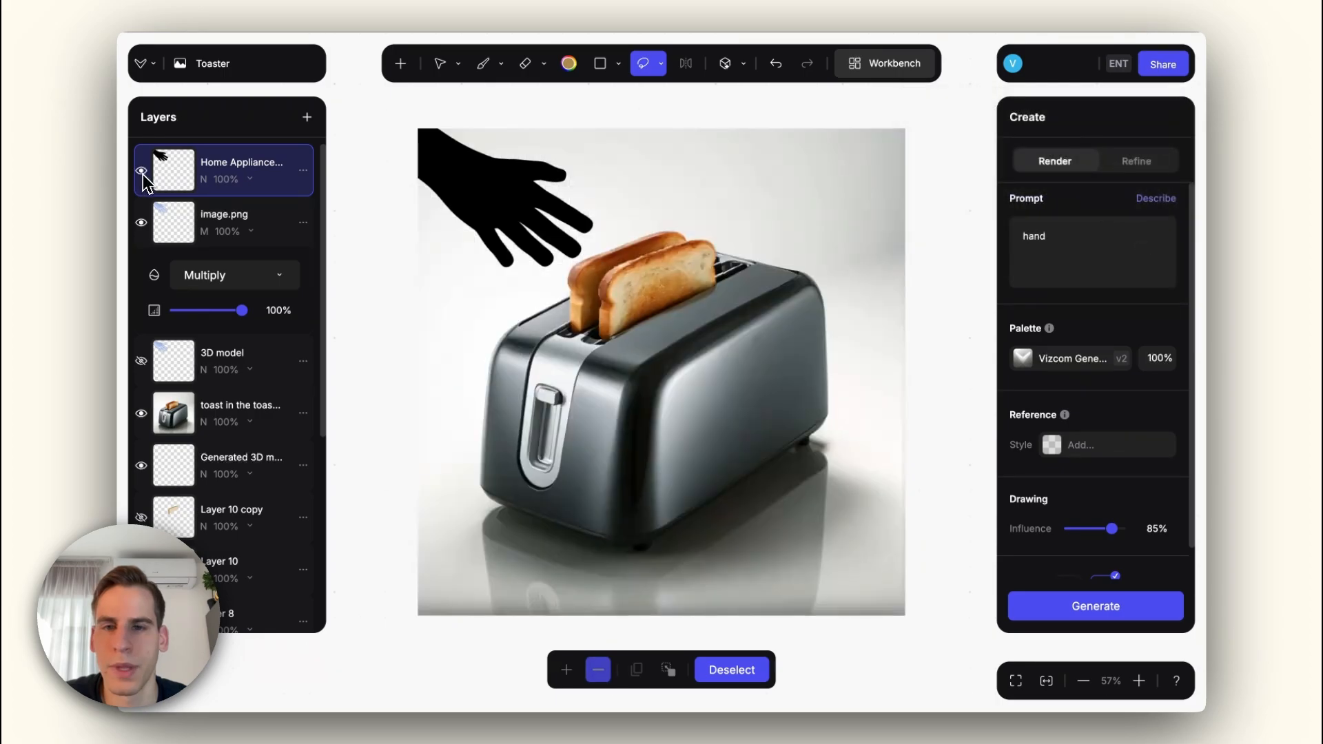
Step: Lower the imported hand silhouette layer's opacity to 38% and hide the image.png layer
click(241, 190)
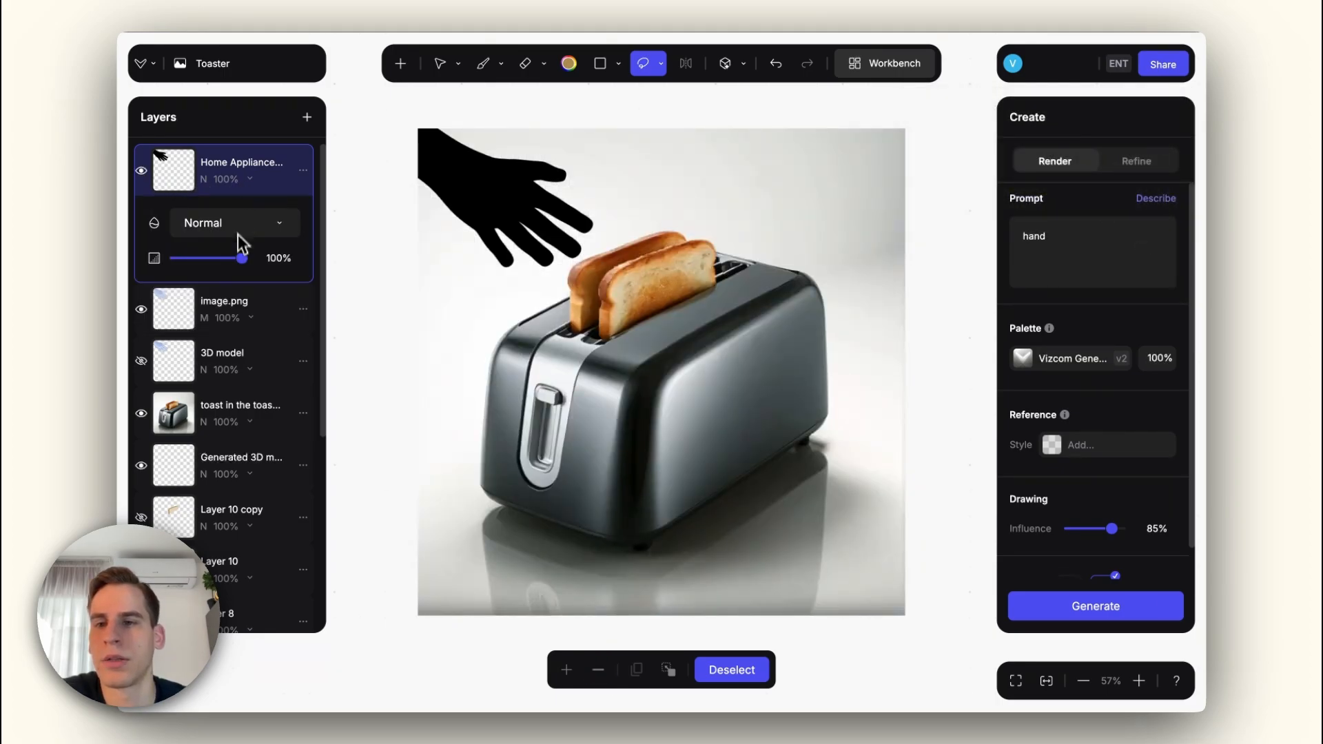
drag(242, 258, 207, 273)
click(141, 309)
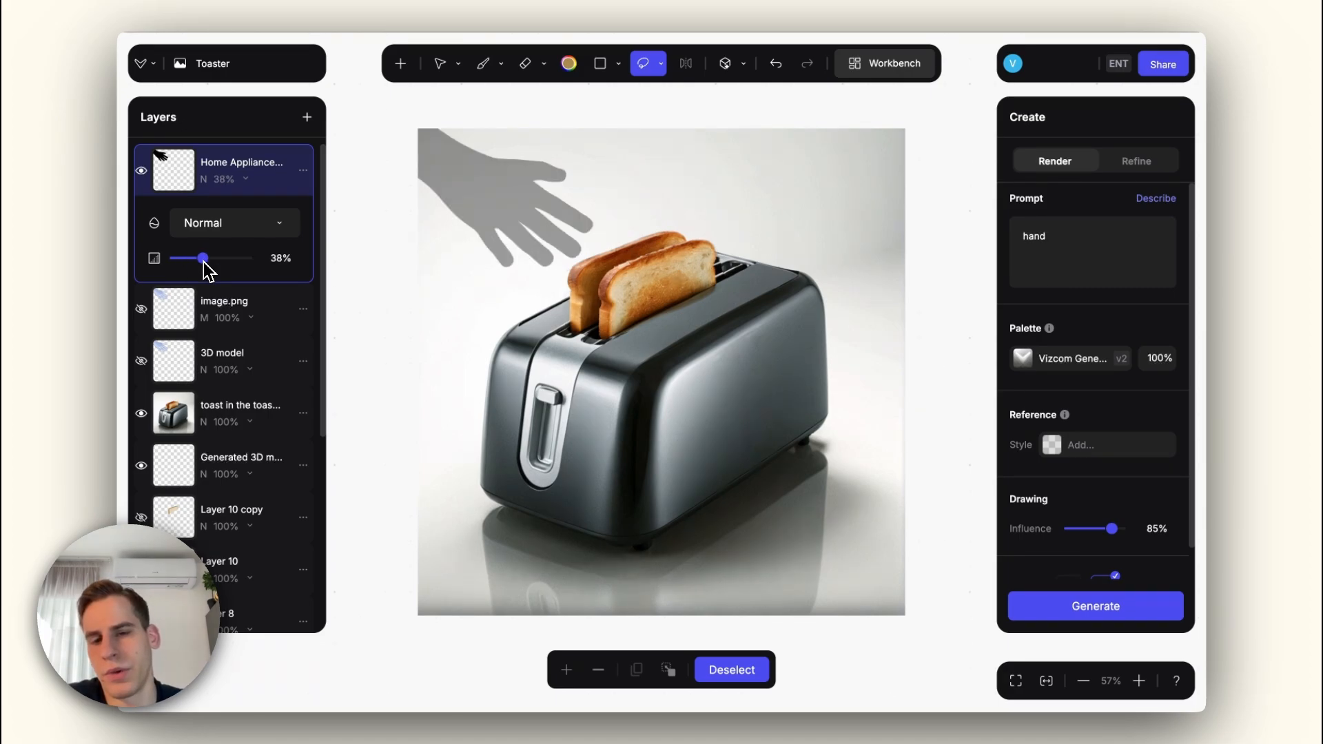
Step: With the hand silhouette layer hidden, auto-select the toaster and both toast slices and invert the selection to the background
click(141, 171)
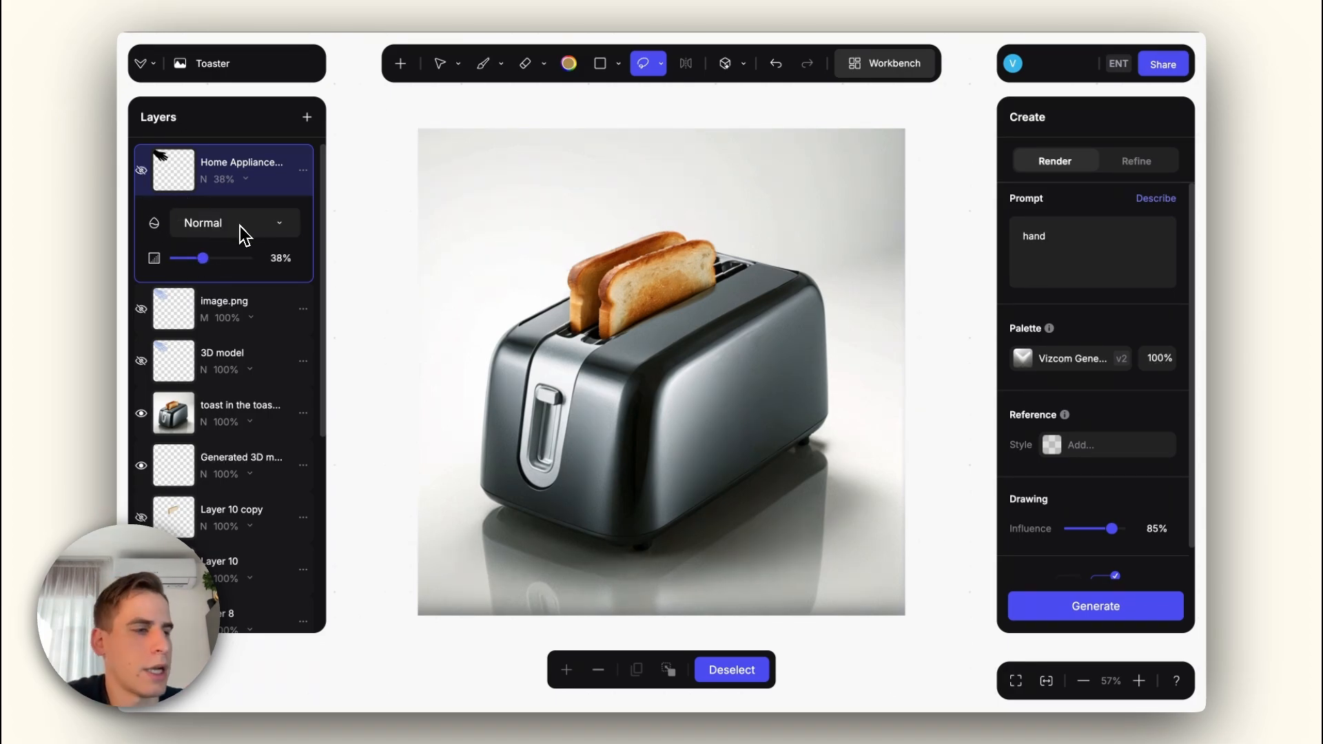
click(643, 64)
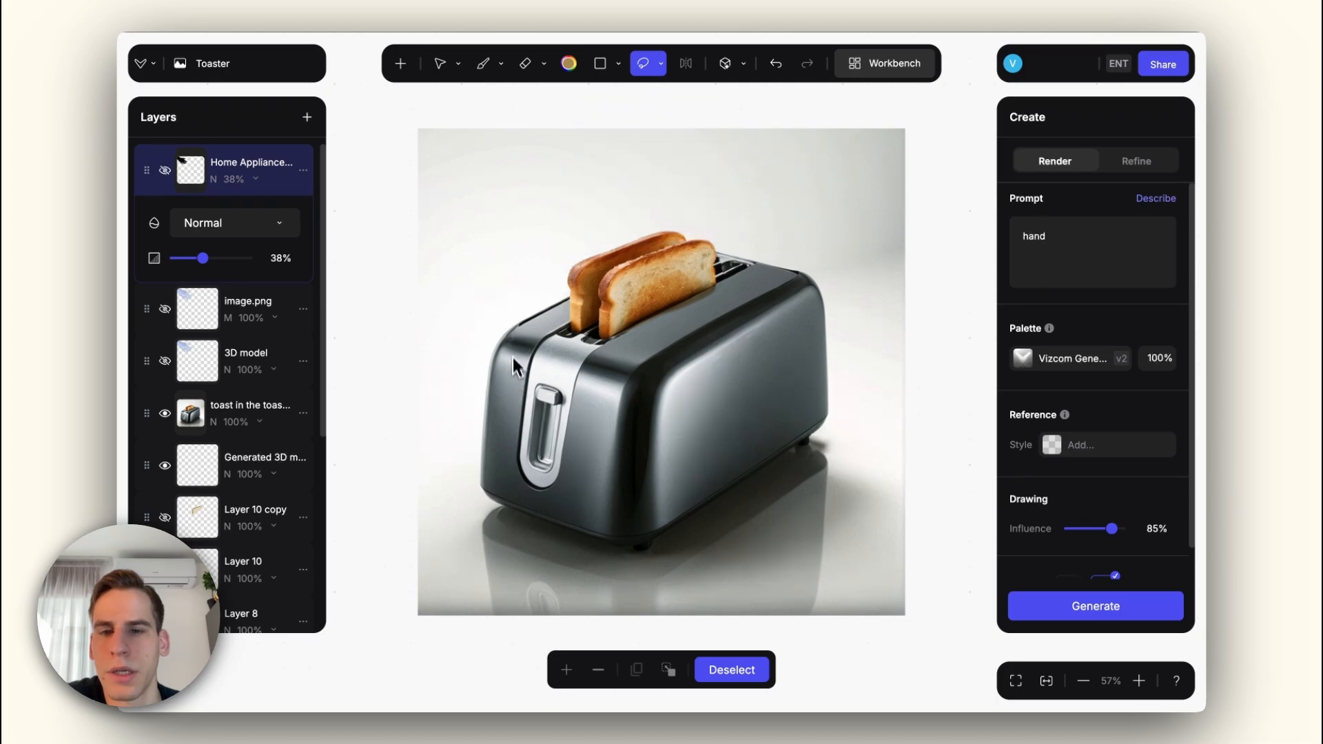
click(661, 63)
click(648, 215)
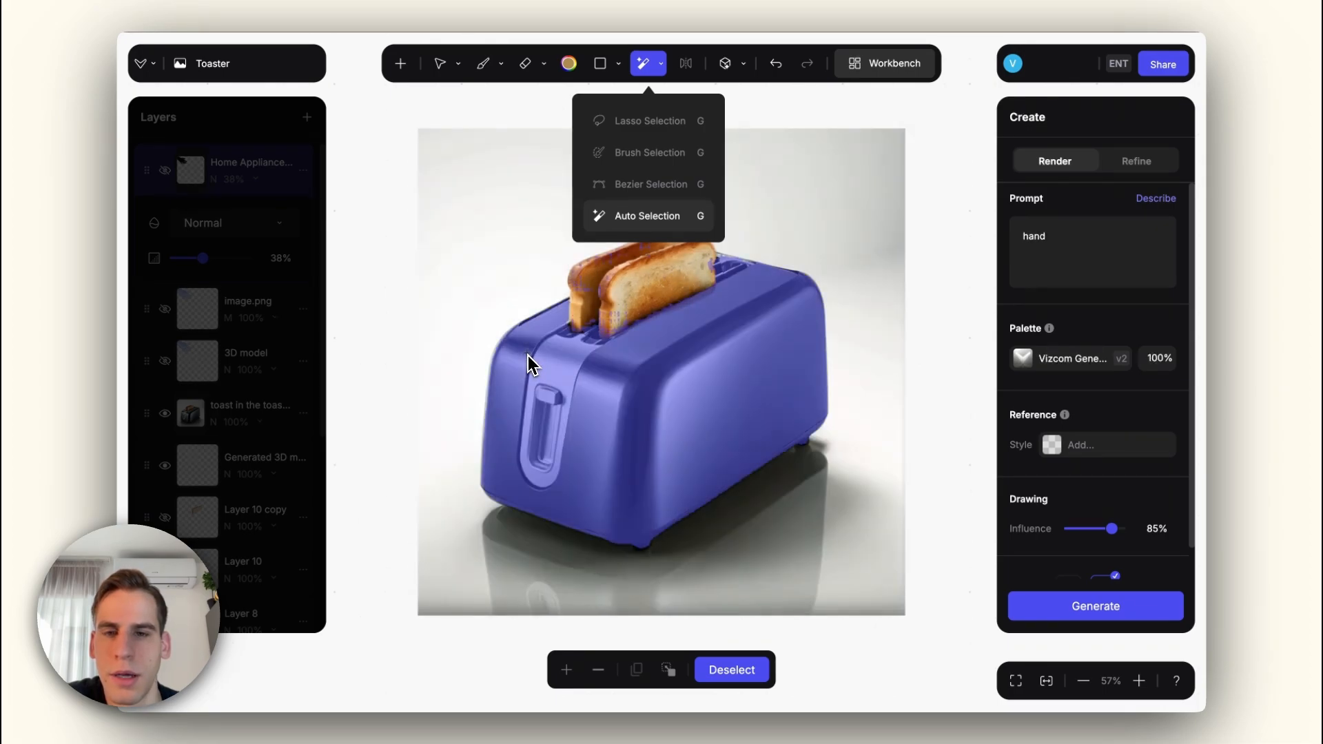
click(520, 358)
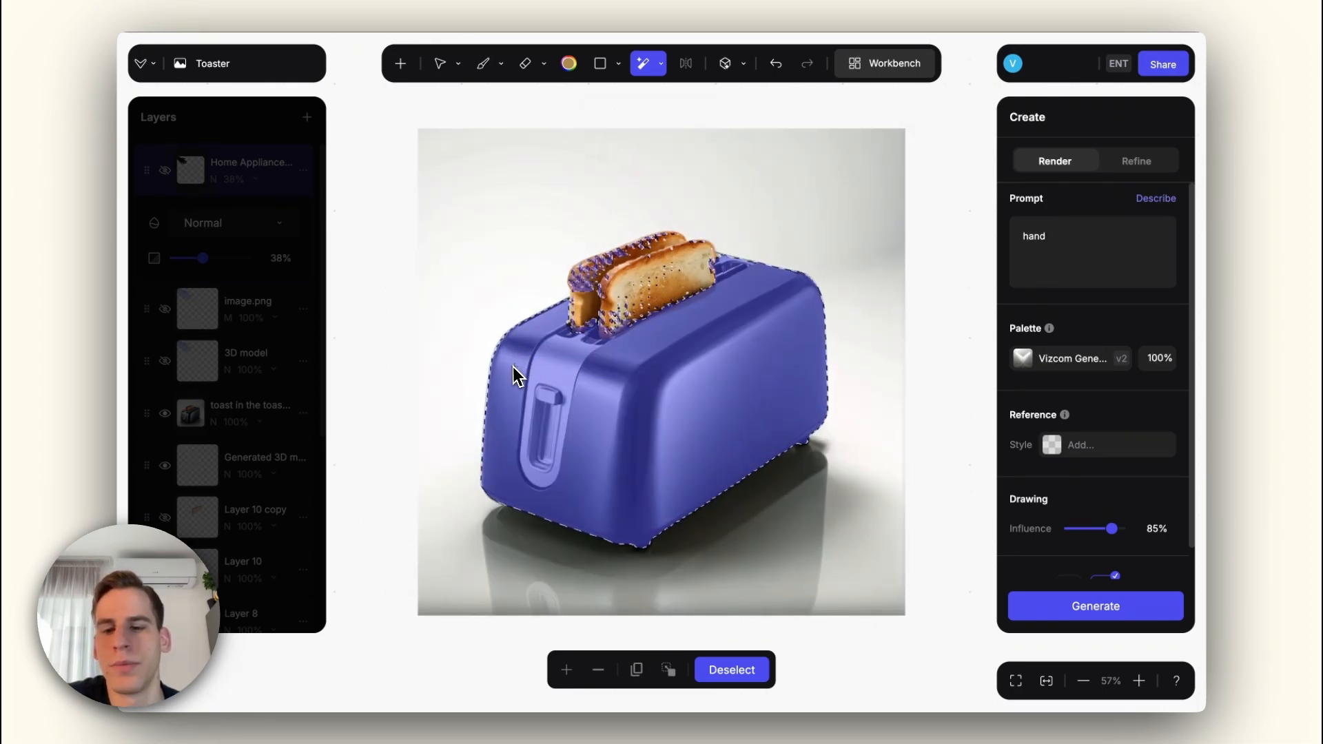
shift+click(617, 299)
shift+click(590, 293)
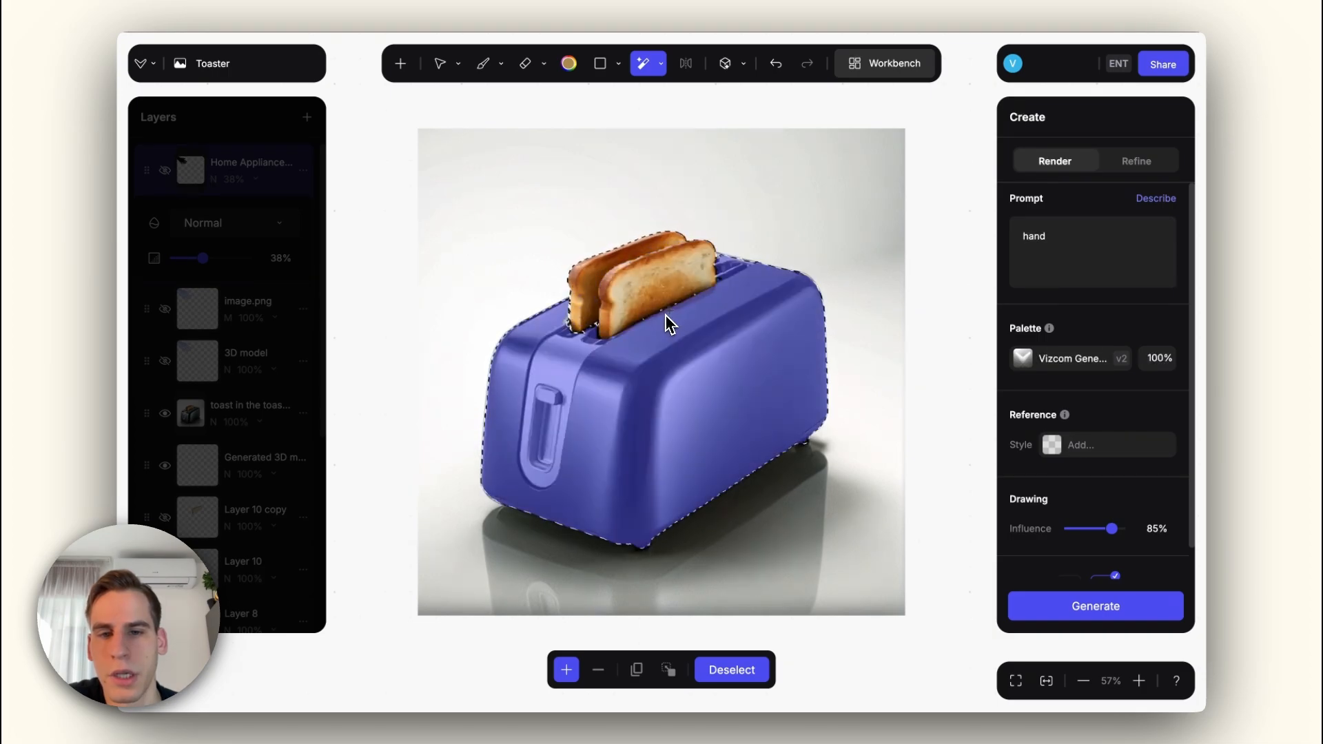
click(667, 670)
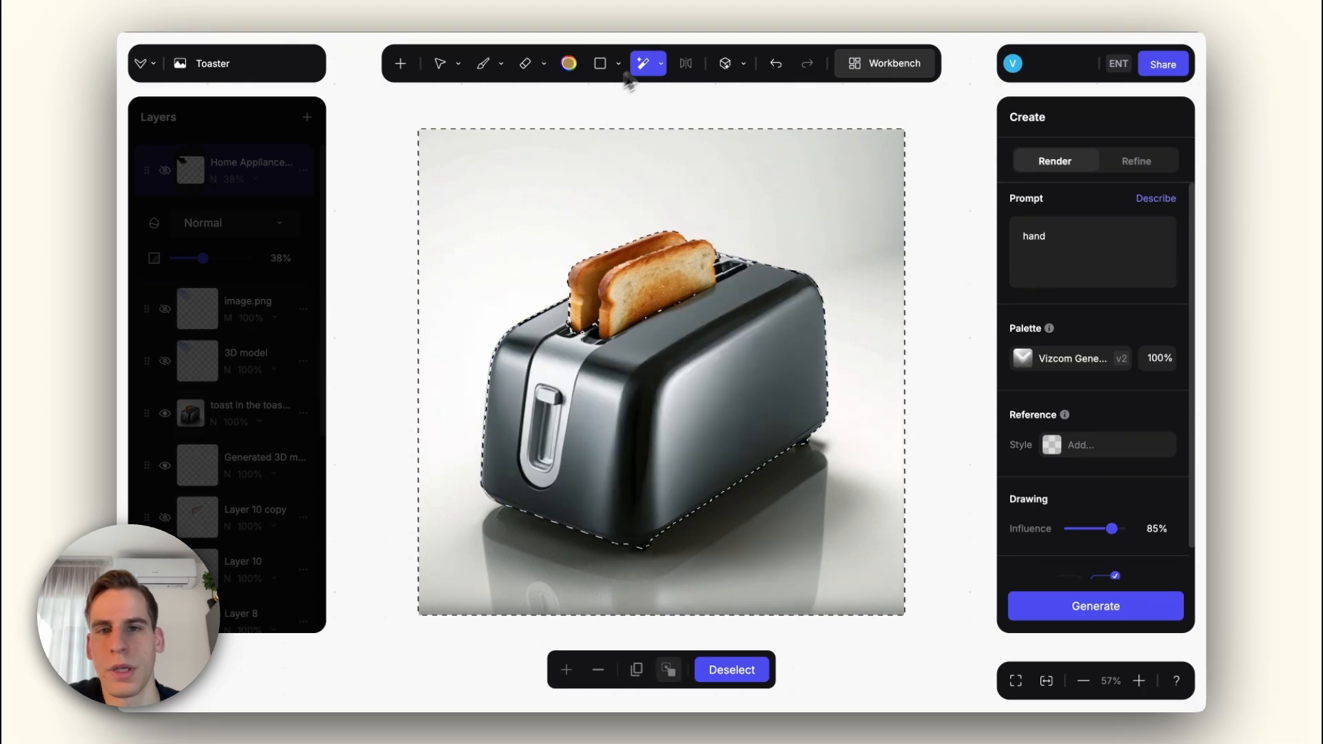
Step: Try adjusting the background selection with Lasso and Brush Selection strokes, and undo the brush stroke
click(660, 63)
click(628, 122)
mouse_move(677, 311)
mouse_down()
mouse_move(640, 307)
mouse_move(674, 305)
mouse_up()
mouse_move(622, 339)
mouse_down()
mouse_move(590, 335)
mouse_move(610, 330)
mouse_up()
mouse_move(551, 328)
mouse_down()
mouse_move(571, 330)
mouse_move(576, 304)
mouse_move(560, 312)
mouse_up()
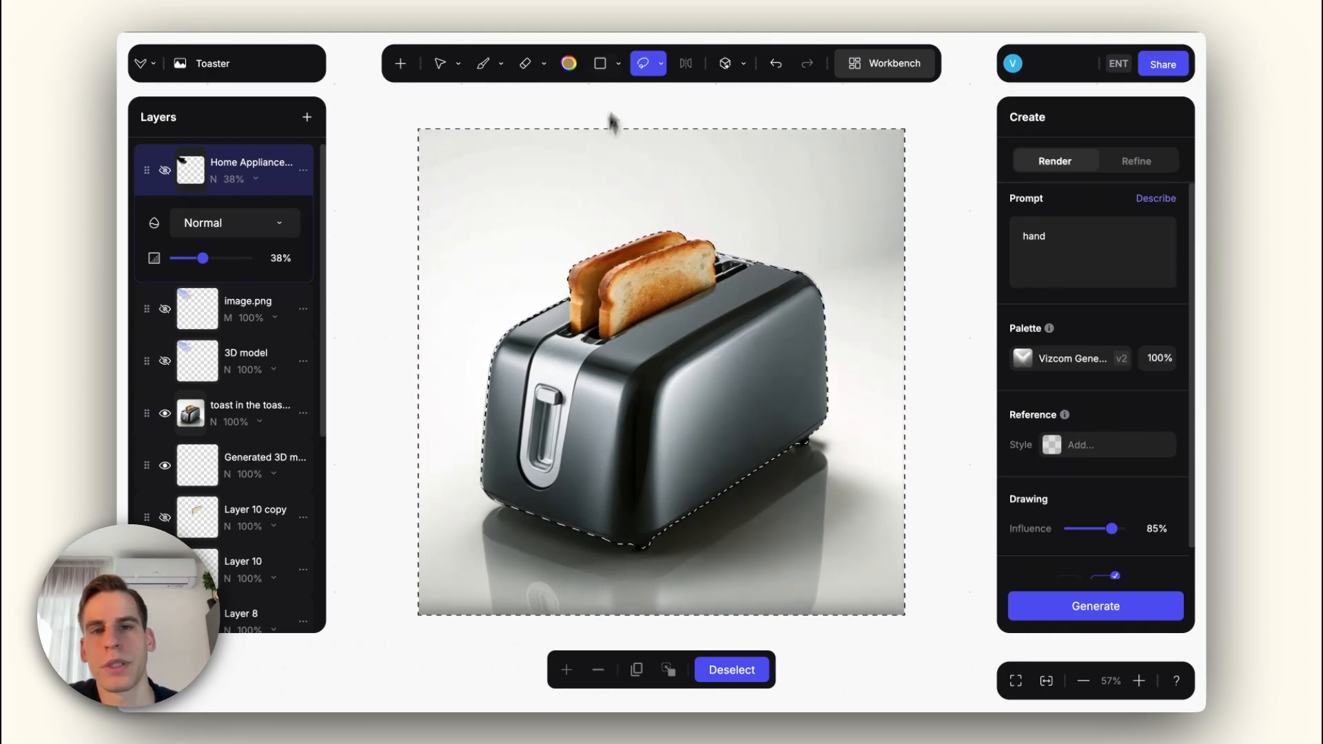
click(661, 63)
click(606, 151)
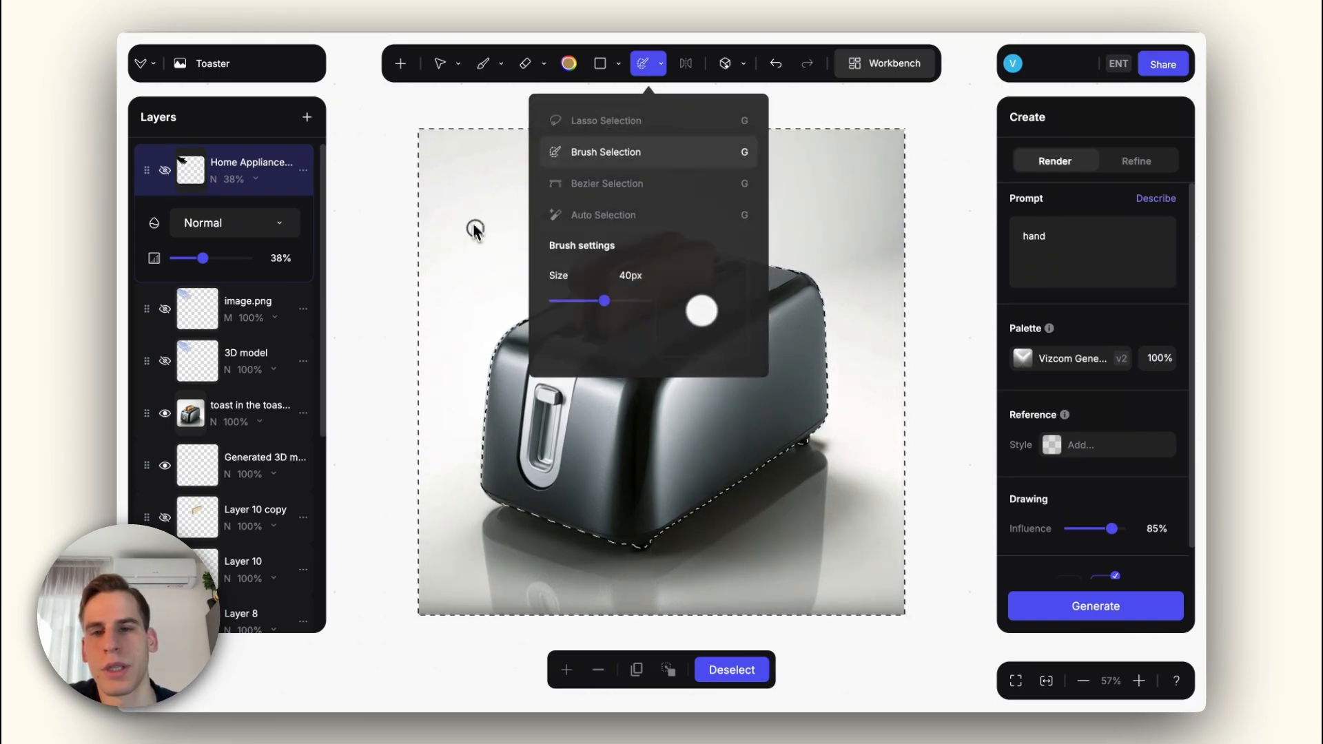
mouse_move(490, 205)
mouse_down()
mouse_move(489, 251)
mouse_move(477, 277)
mouse_up()
key(ctrl+z)
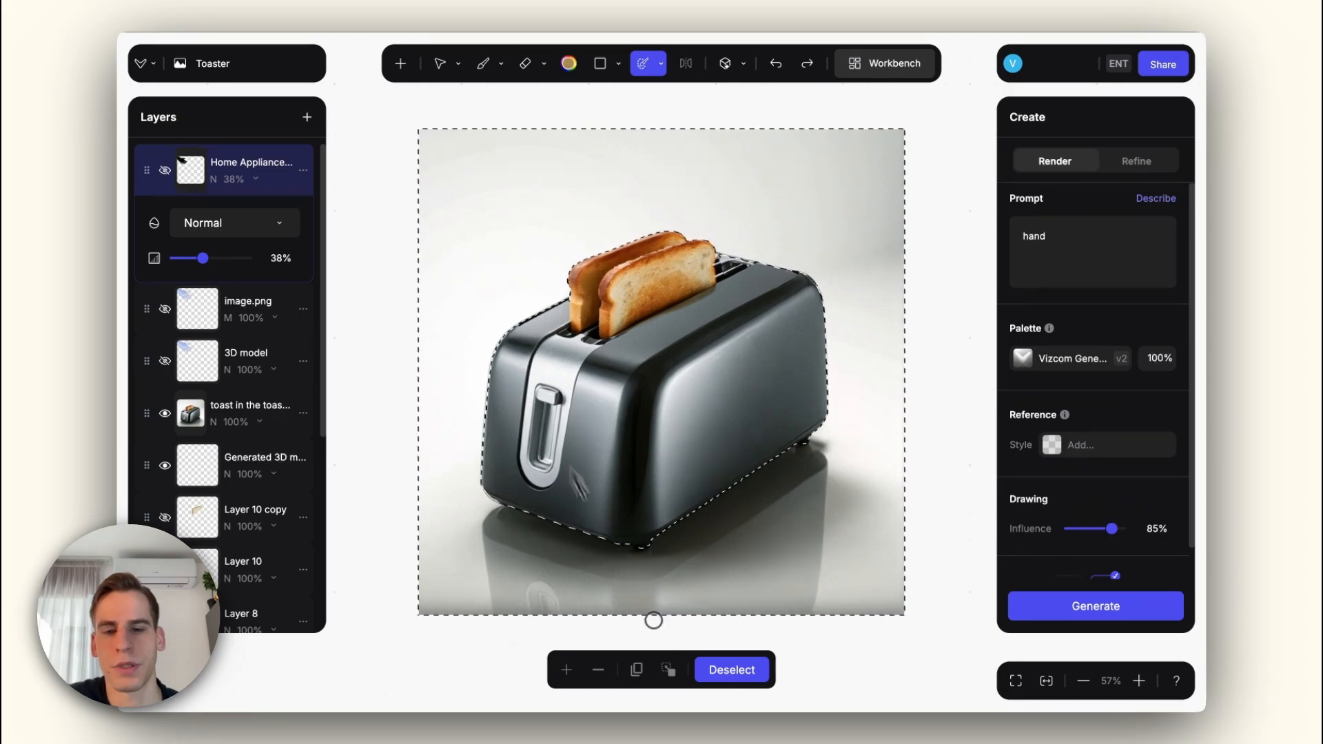
Step: Generate a new background with the prompt "toaster is on the kitchen countertop, marble" at 65% drawing influence
double_click(1066, 244)
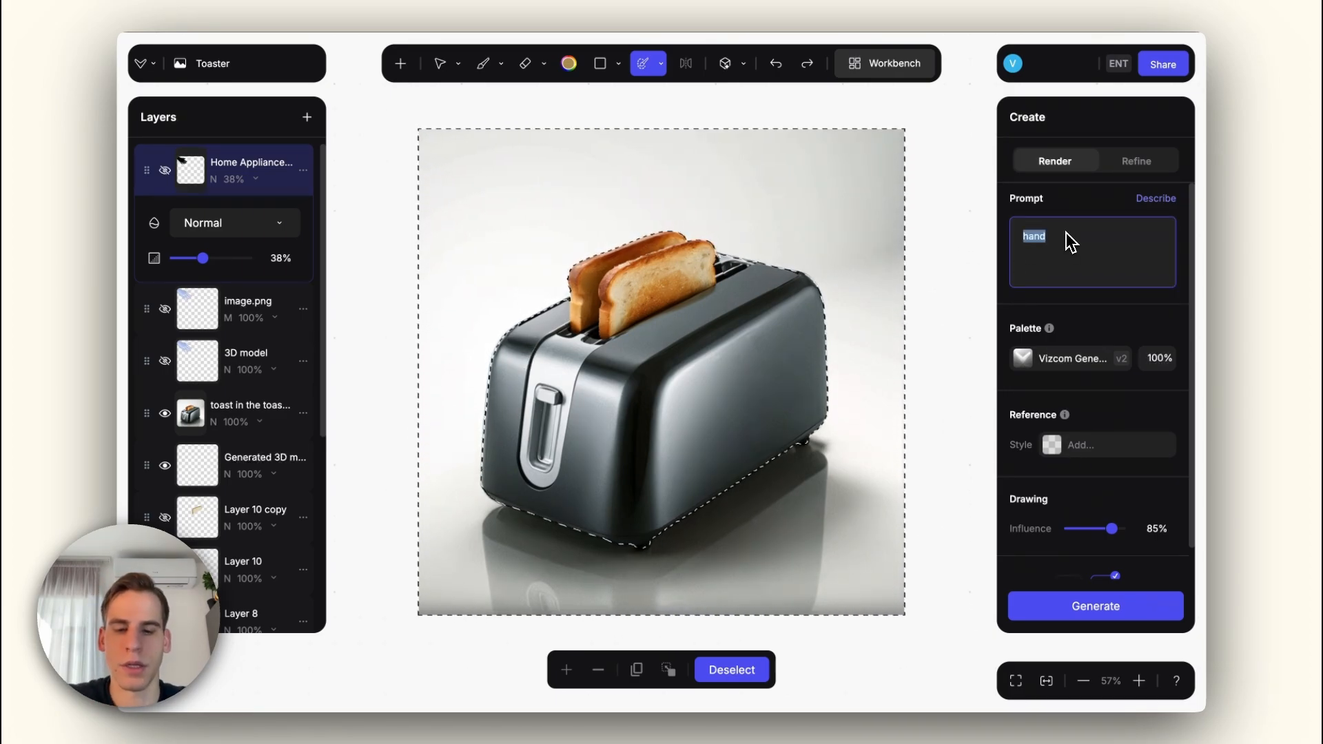
text(kitchen s)
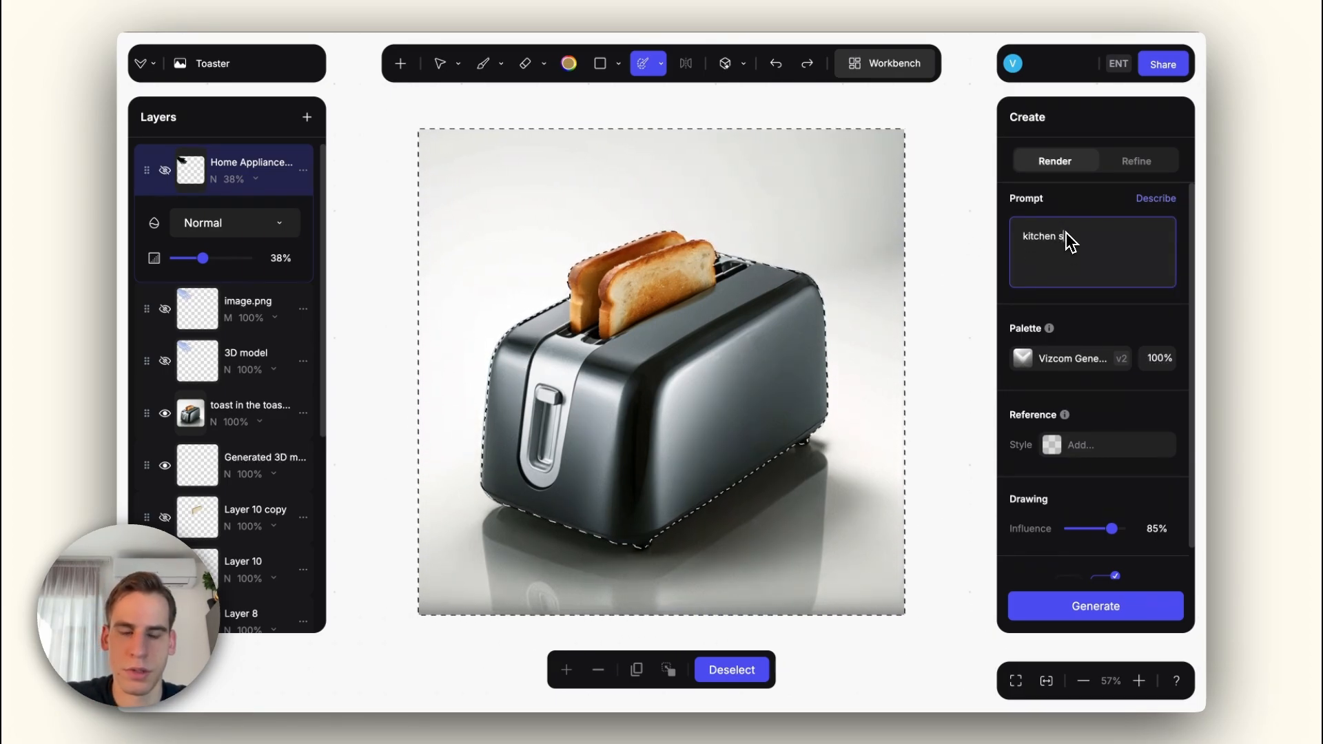
text(pace)
key(BackSpace)
key(BackSpace)
key(BackSpace)
key(BackSpace)
key(BackSpace)
text(c)
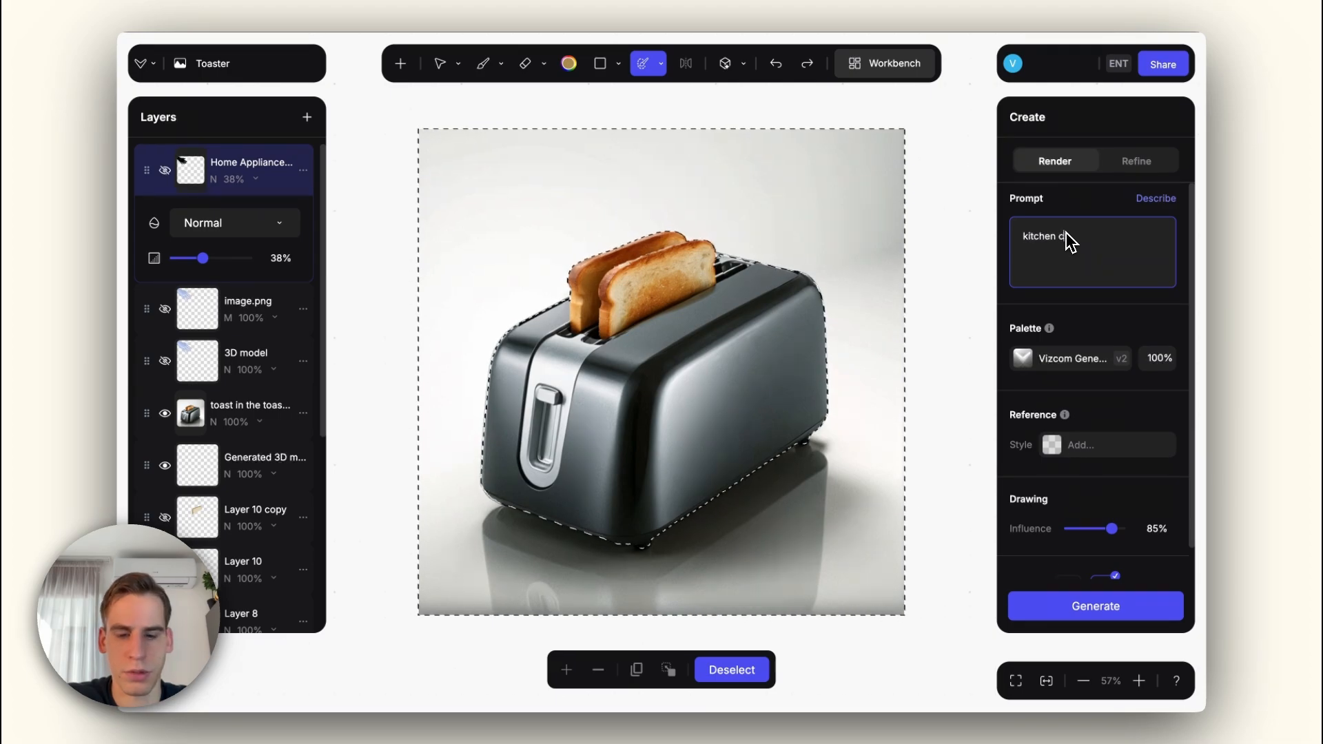
text(ountertop)
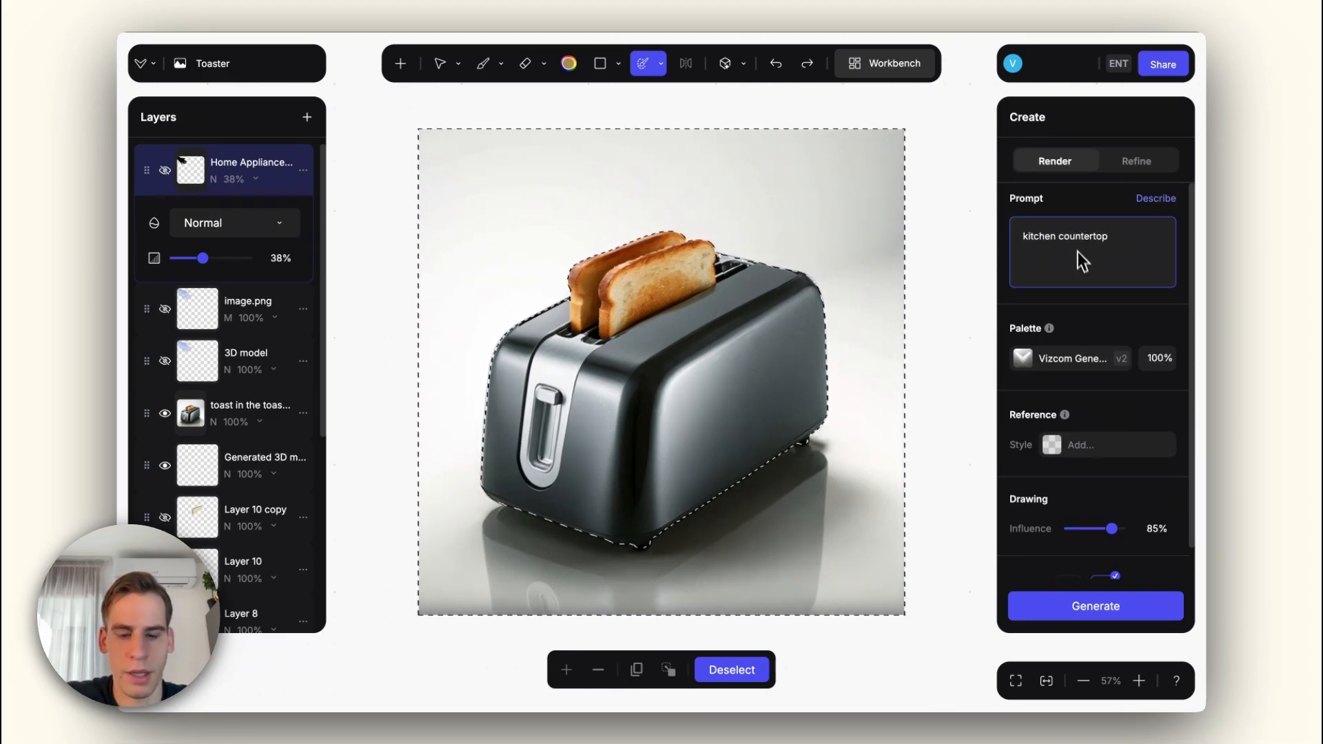
text(, marble)
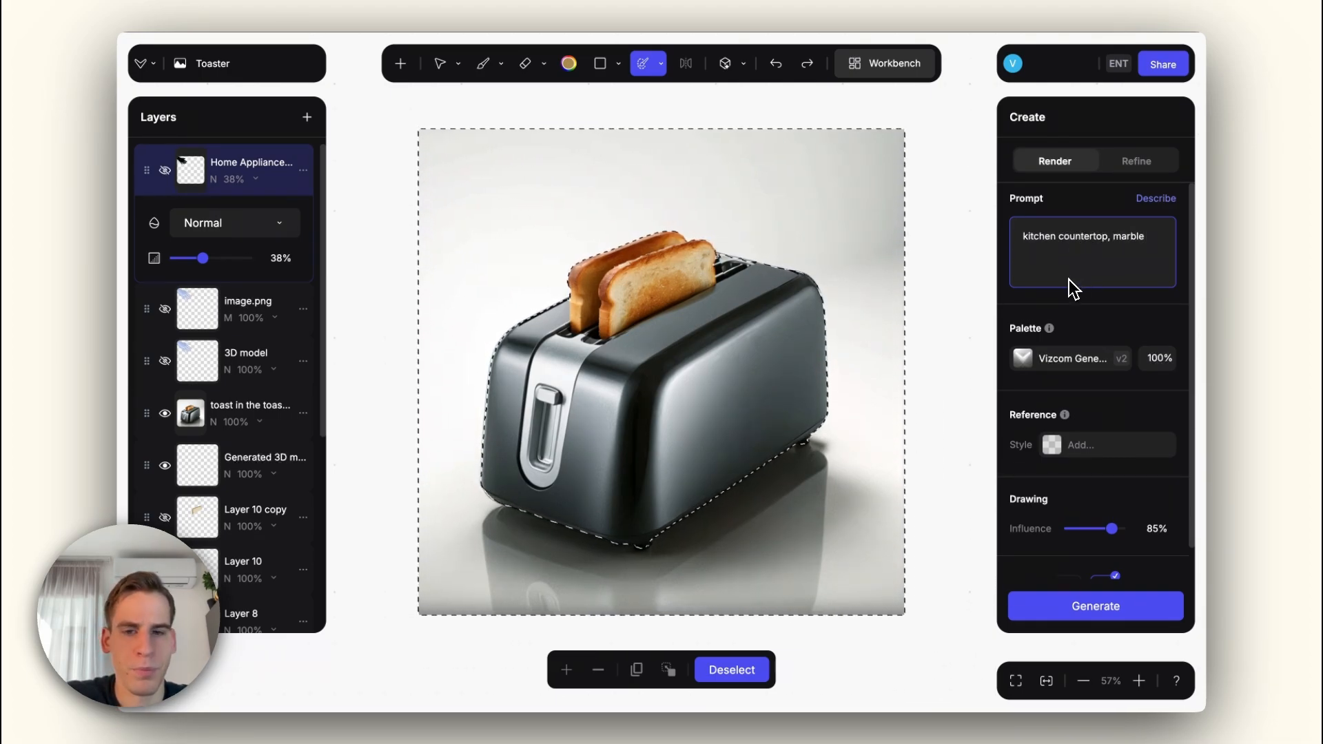
click(1019, 241)
text(toaster )
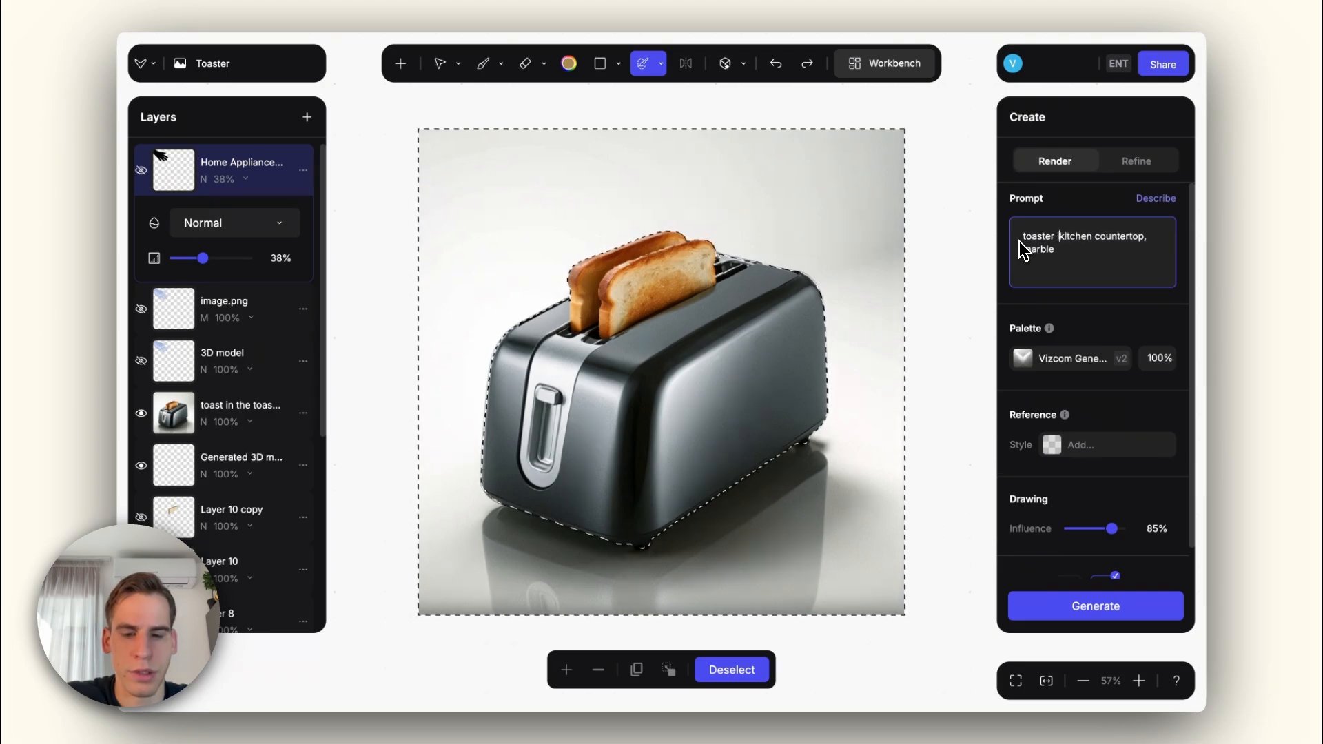
text(is on )
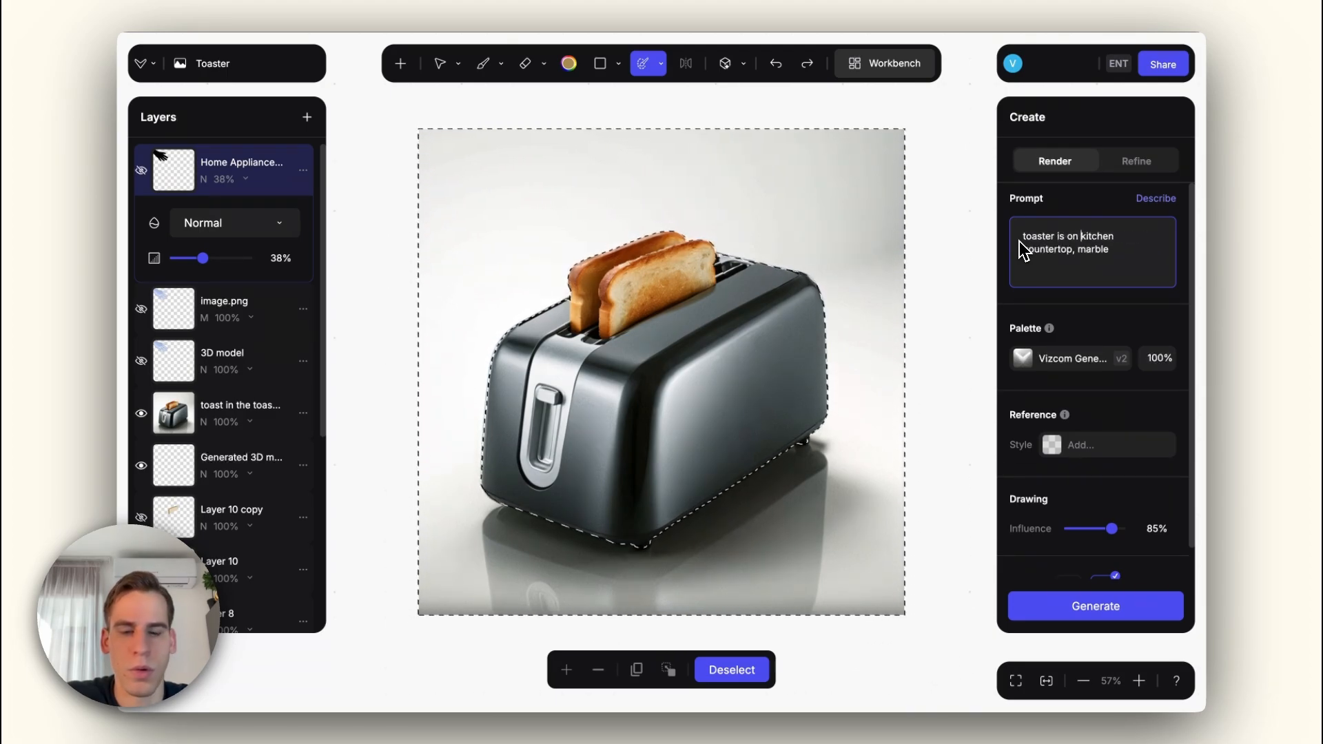
text(the)
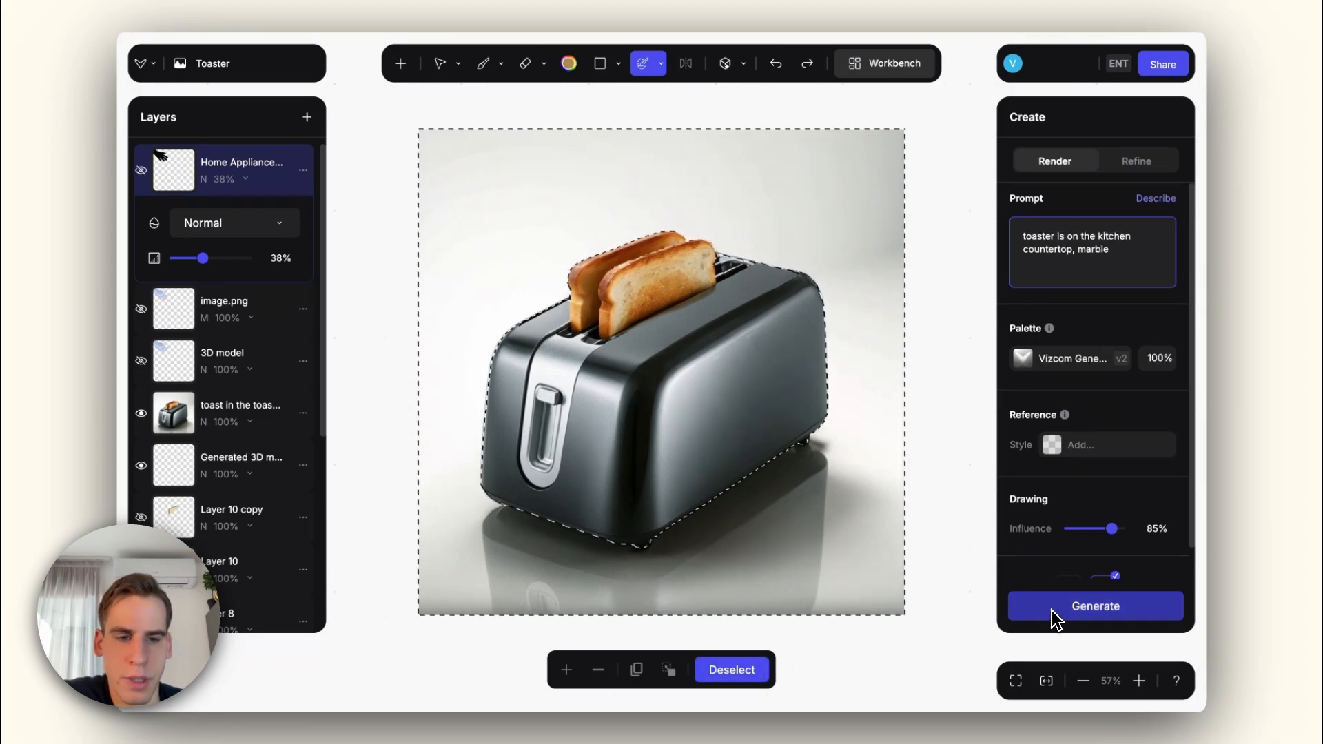
mouse_move(1112, 529)
mouse_down()
mouse_move(1093, 528)
mouse_move(1103, 537)
mouse_up()
click(1089, 608)
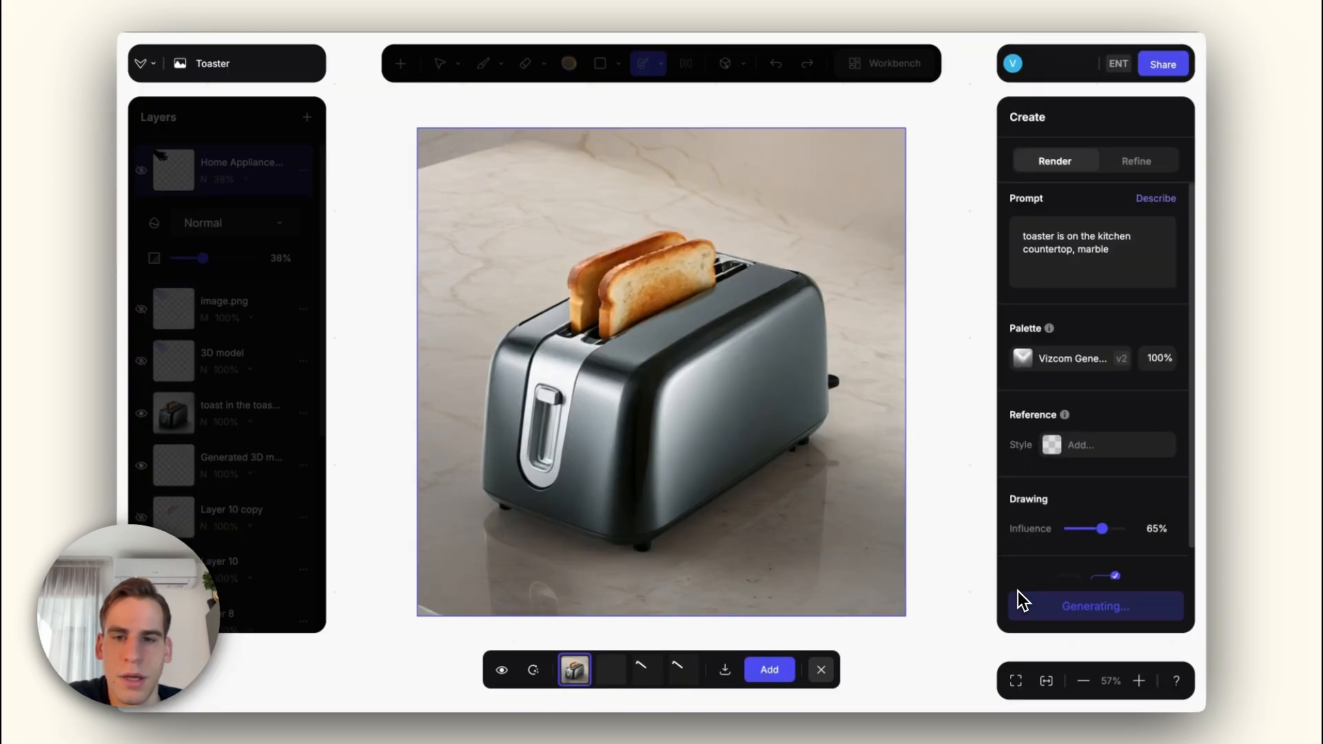
Step: Compare the marble countertop variations, add the fourth one as a new layer and close the results
key(Right)
key(Right)
key(Right)
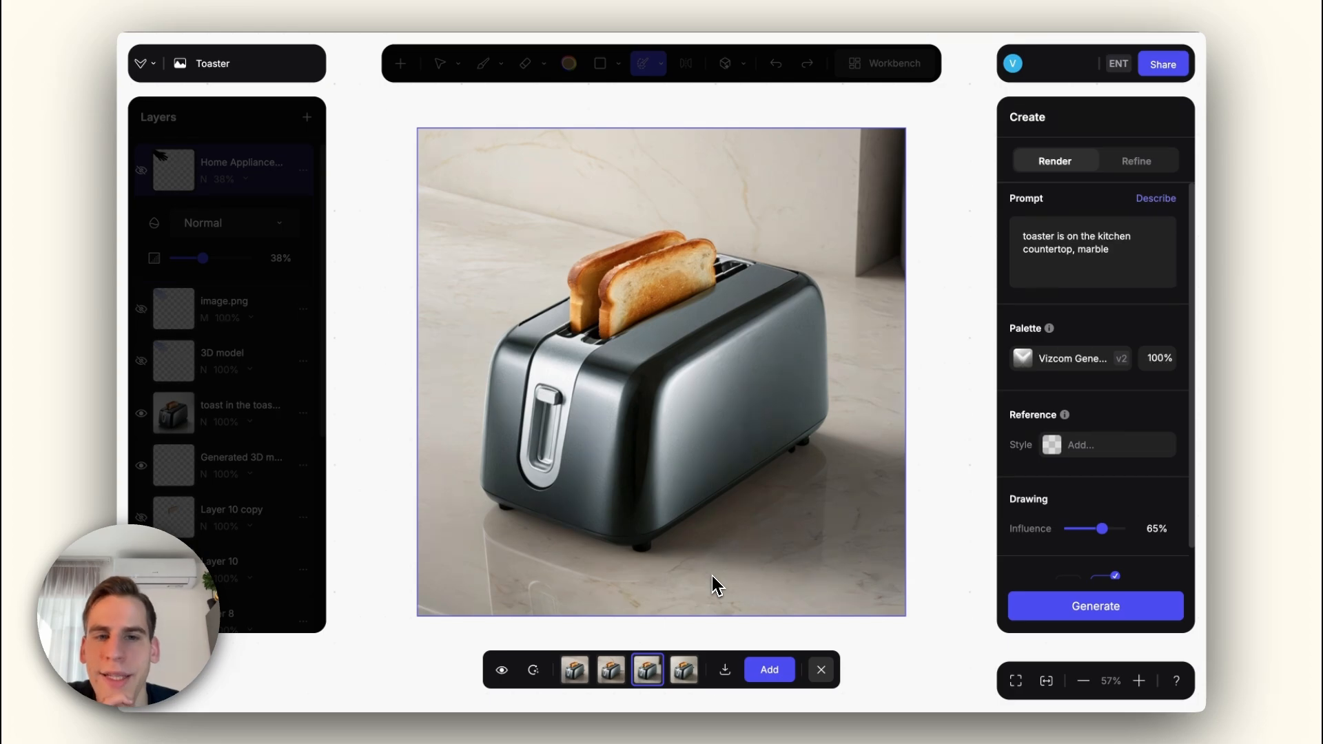
key(Left)
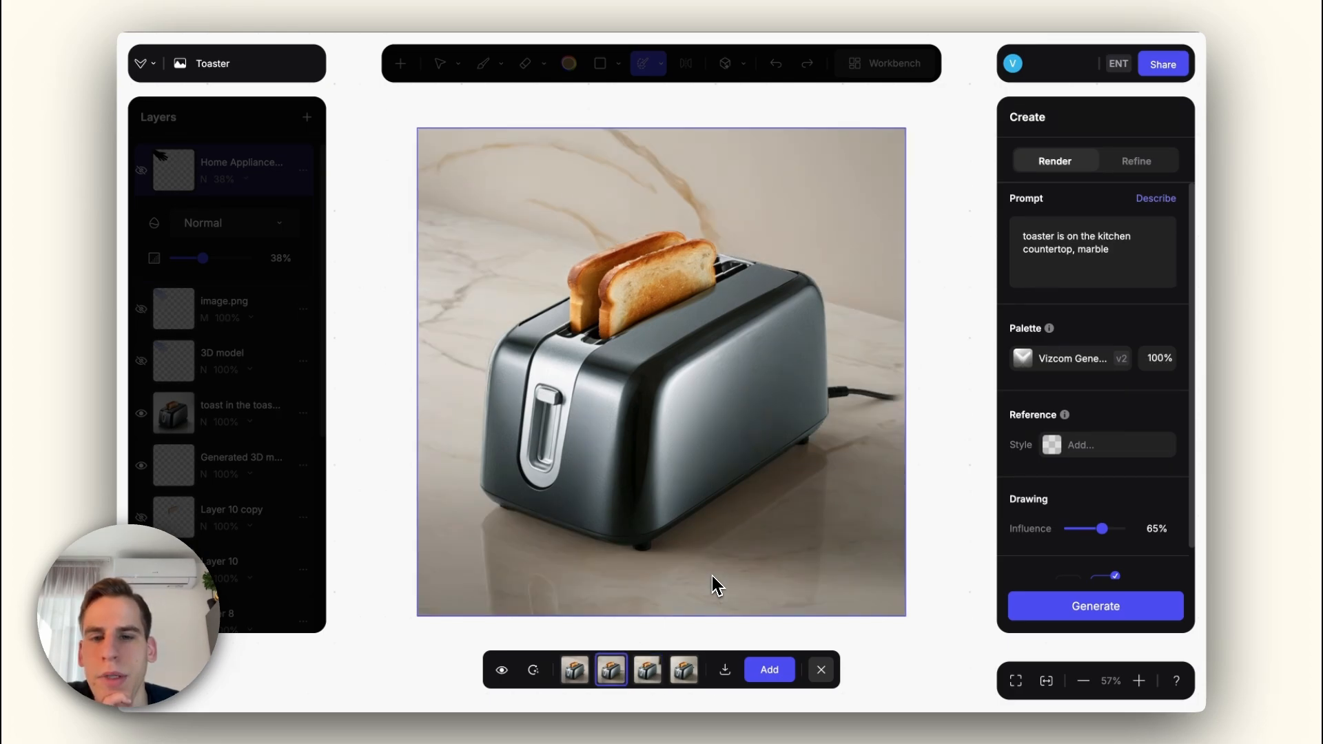
key(Right)
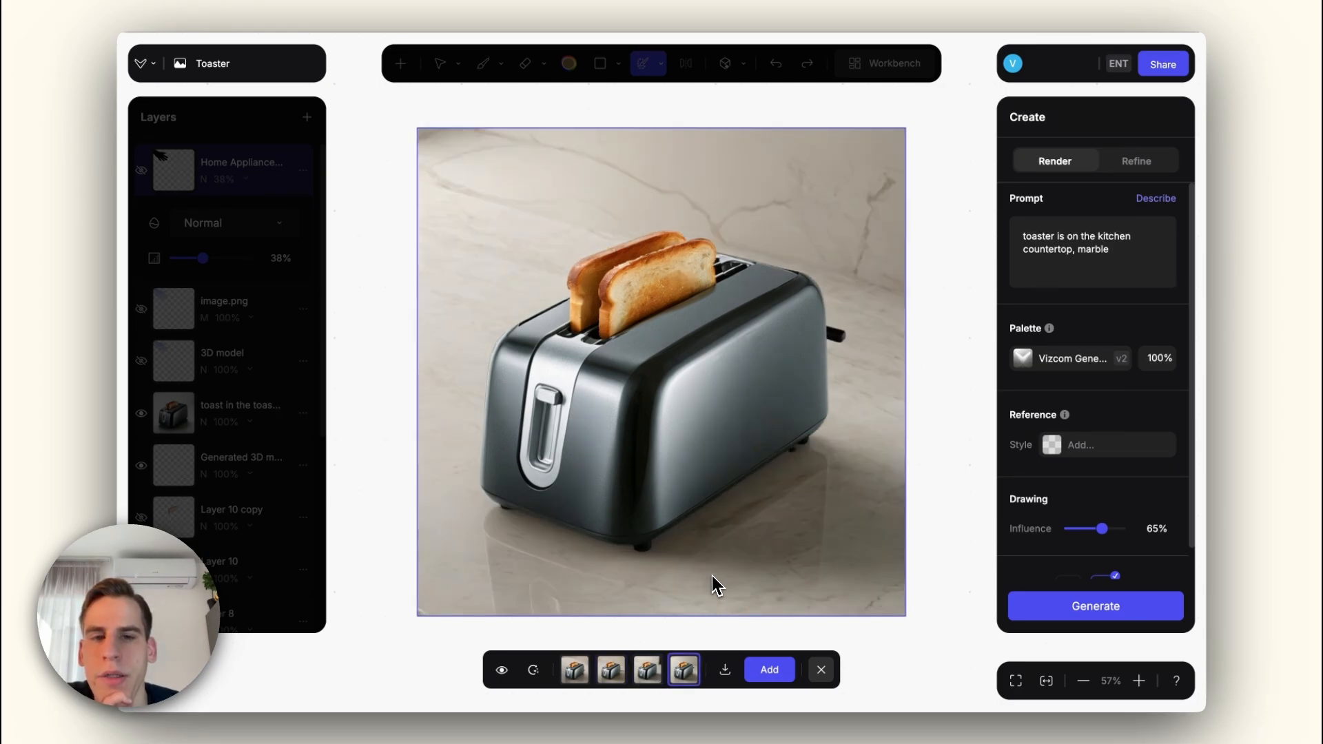
key(Left)
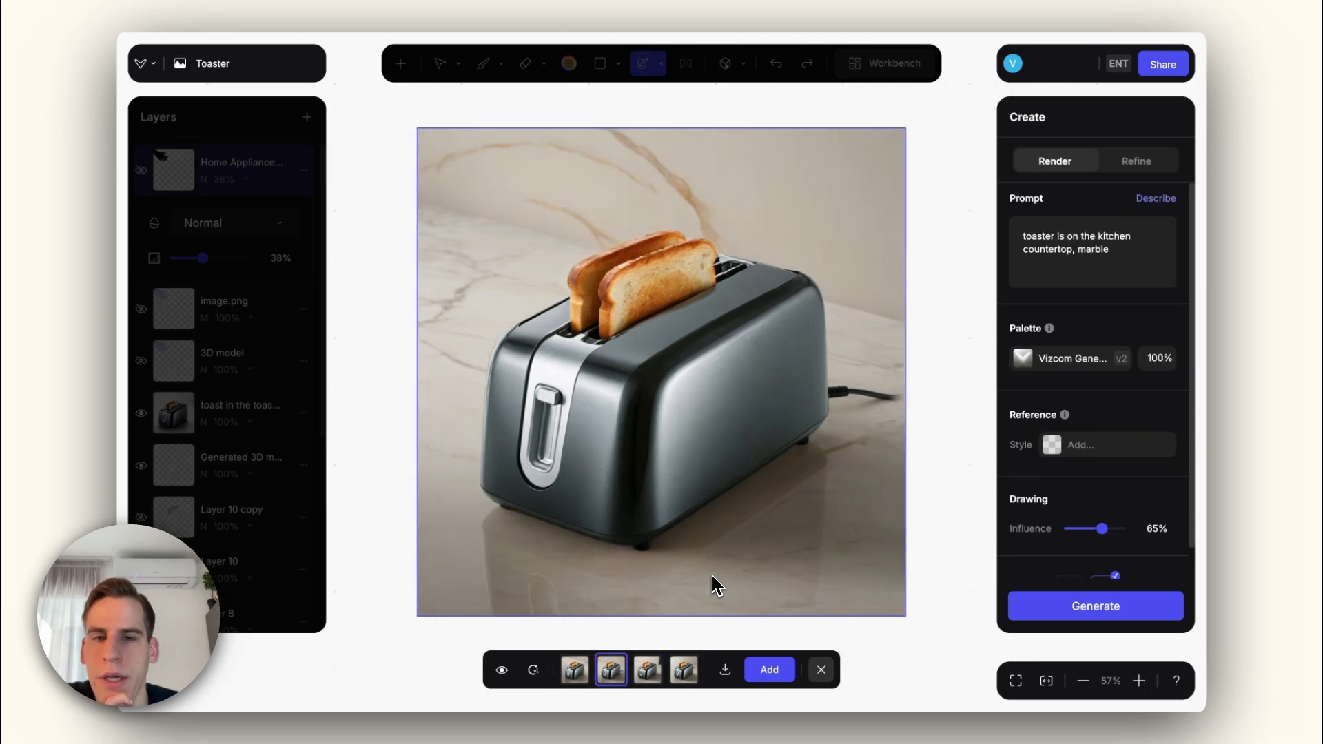
key(Left)
key(Right)
key(Right)
key(Right)
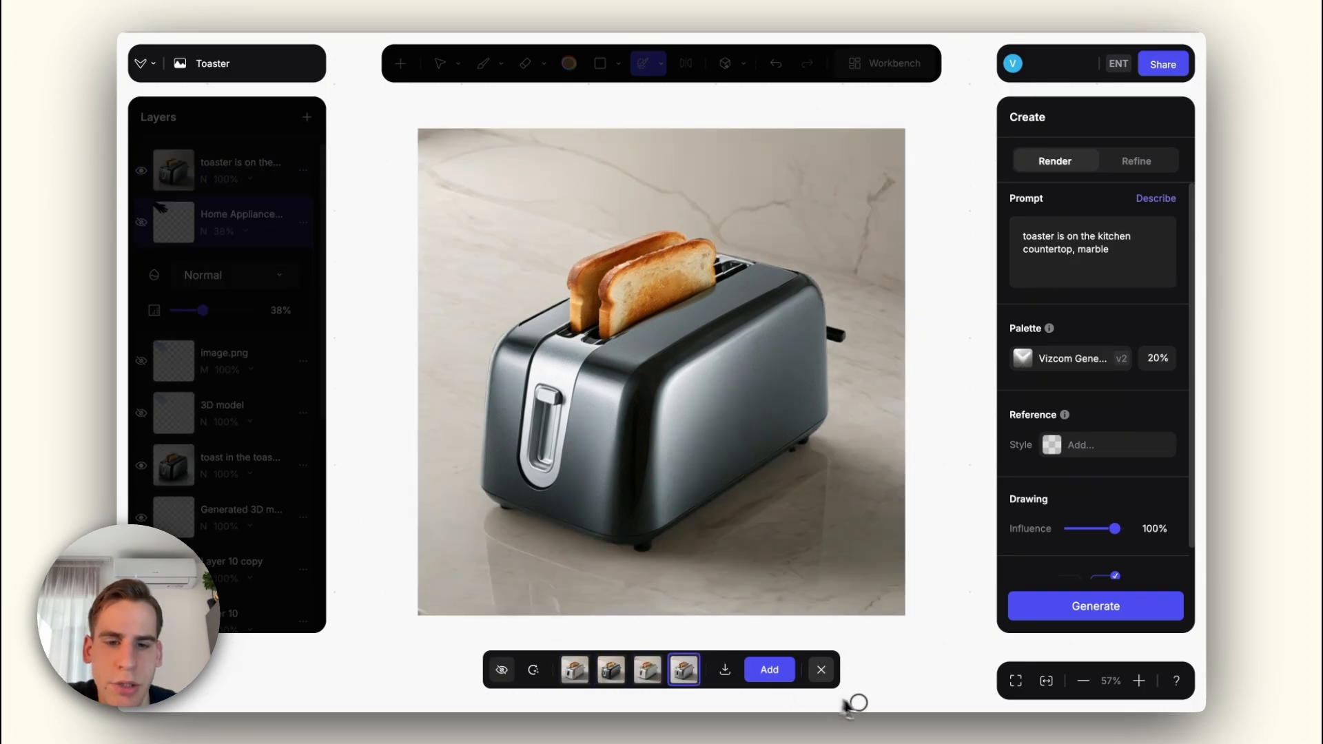
click(821, 670)
Step: Remove the black knob protruding from the toaster's rear end in the countertop layer with the Magic Eraser
right_click(215, 184)
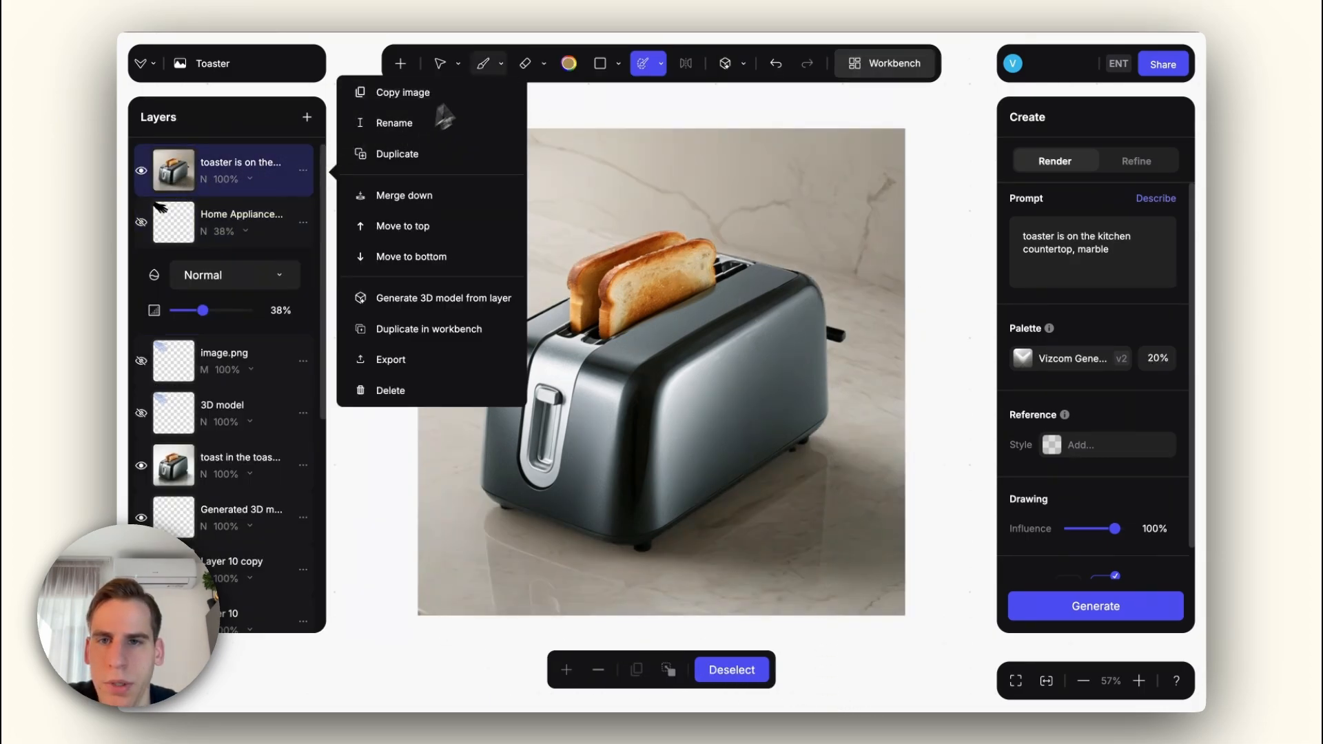
click(519, 68)
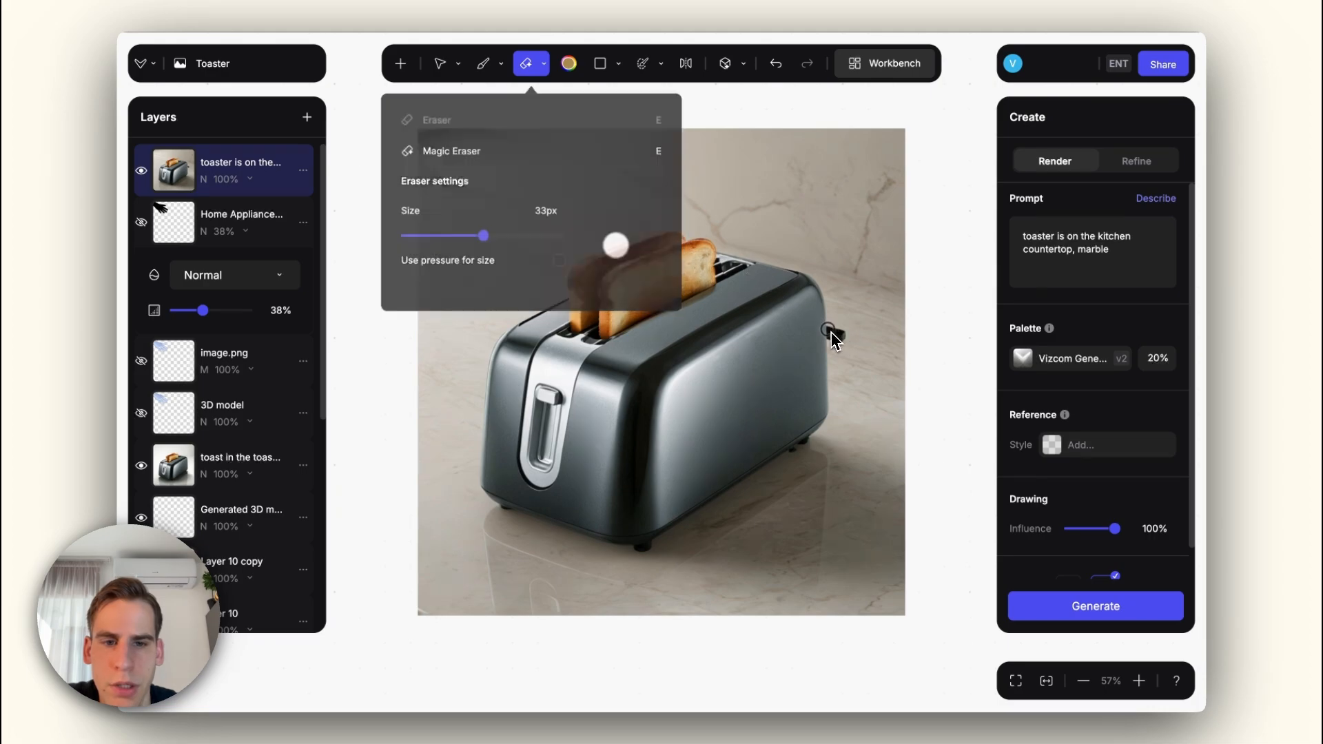
drag(832, 337, 836, 335)
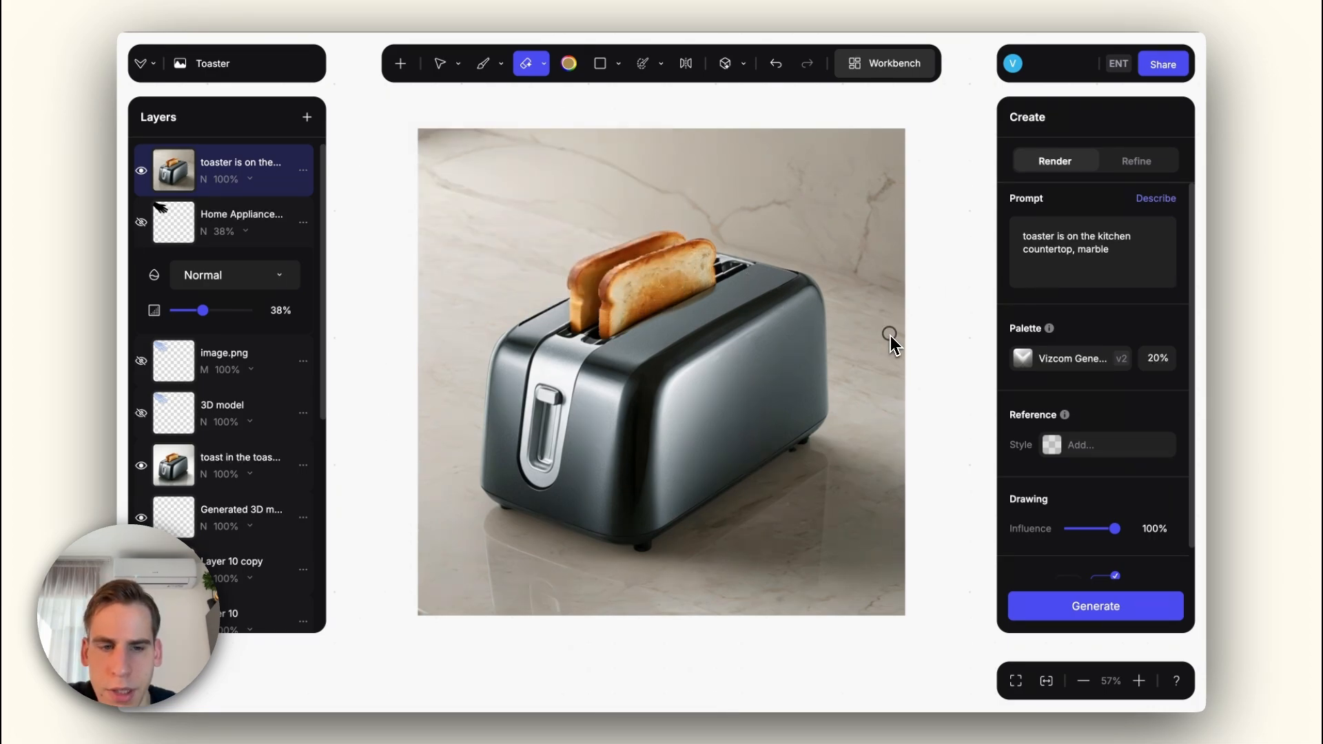
Step: Regenerate the render from the cleaned-up countertop layer and compare the first two variations with the original canvas
click(1086, 607)
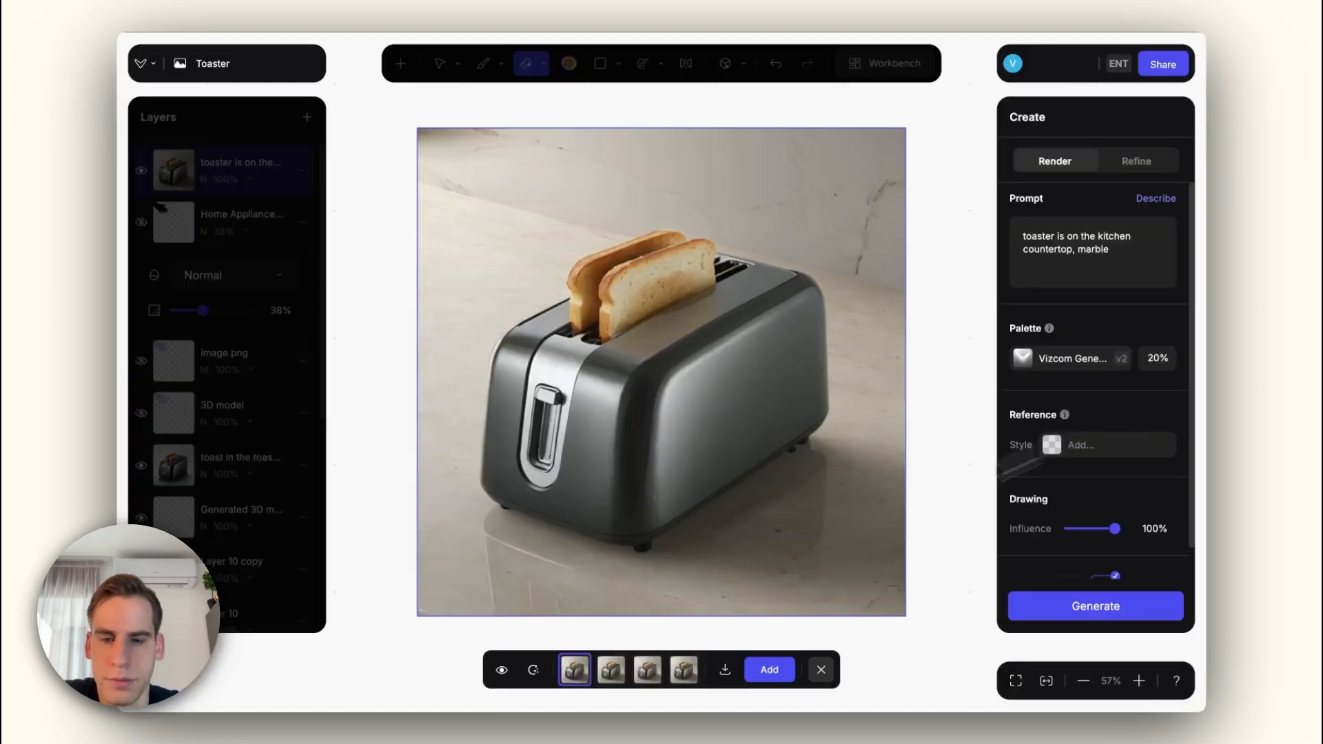
click(503, 670)
click(503, 670)
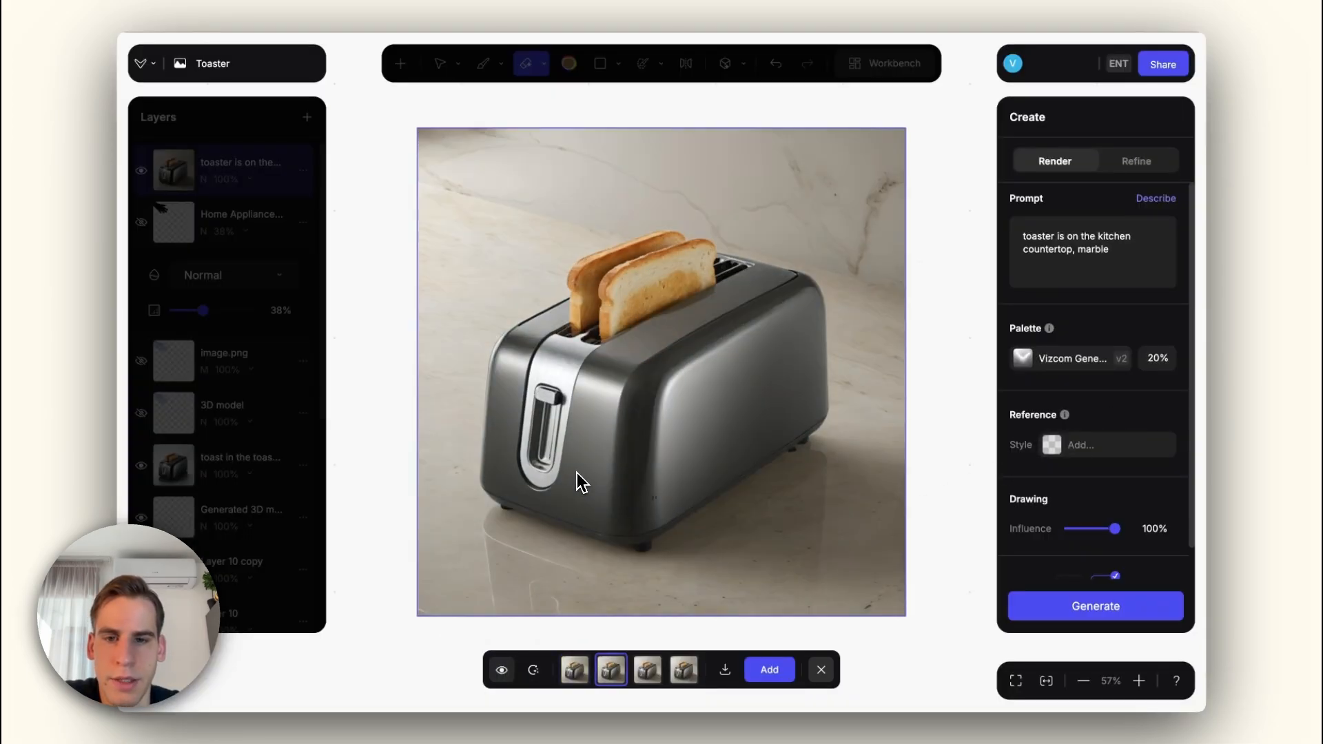
scroll(610, 424, up, 1)
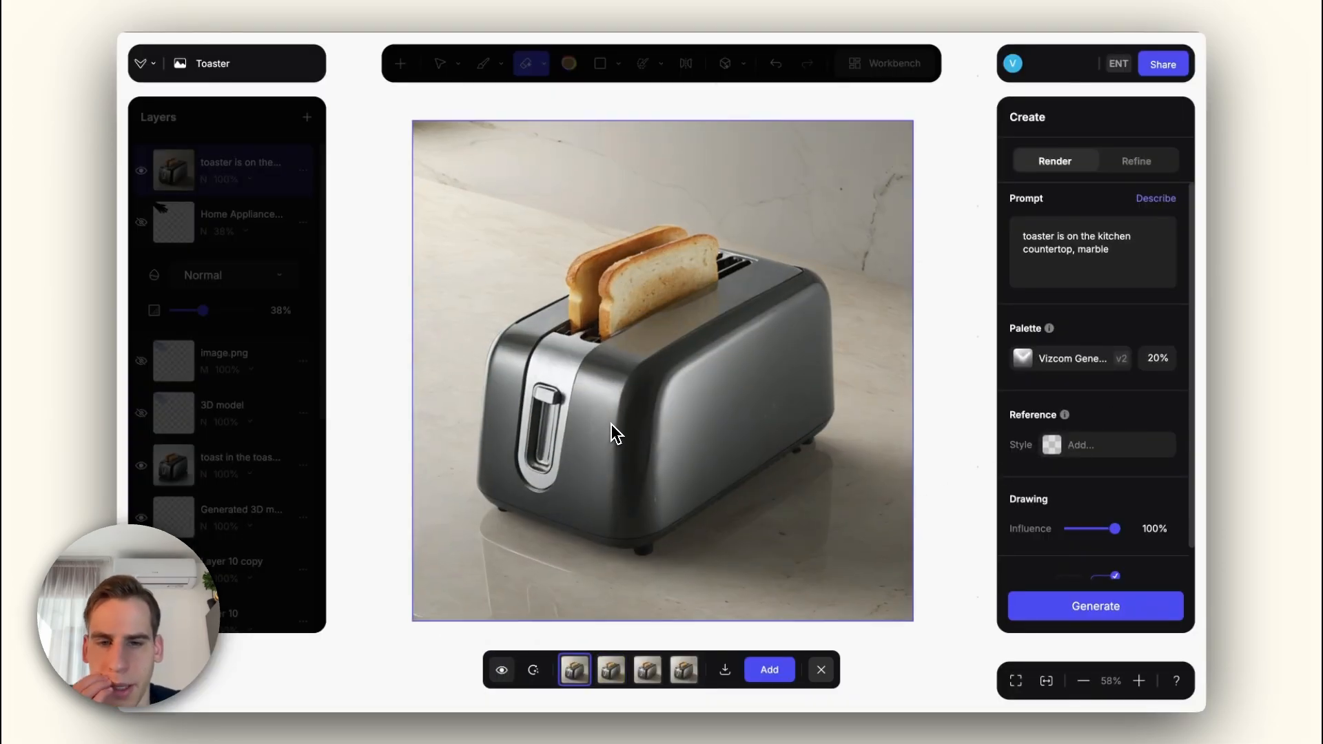
key(Right)
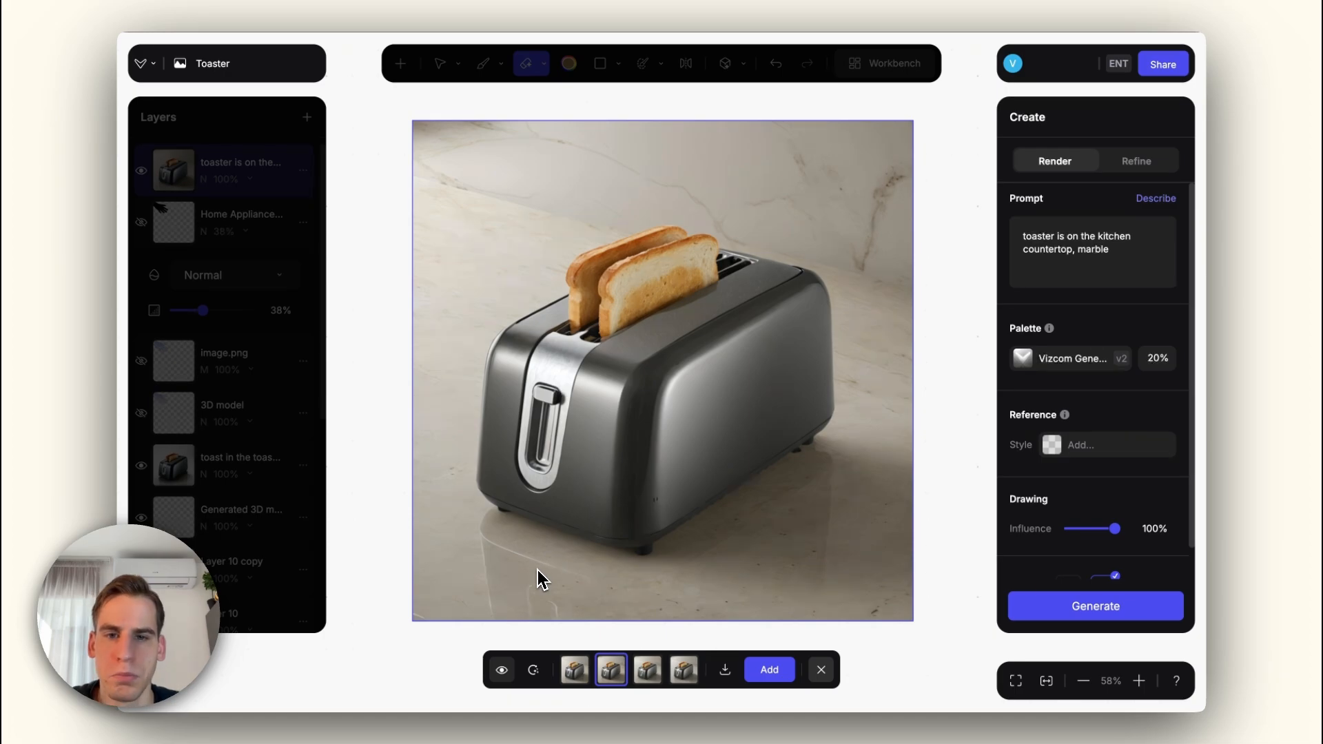
click(501, 670)
scroll(579, 438, up, 3)
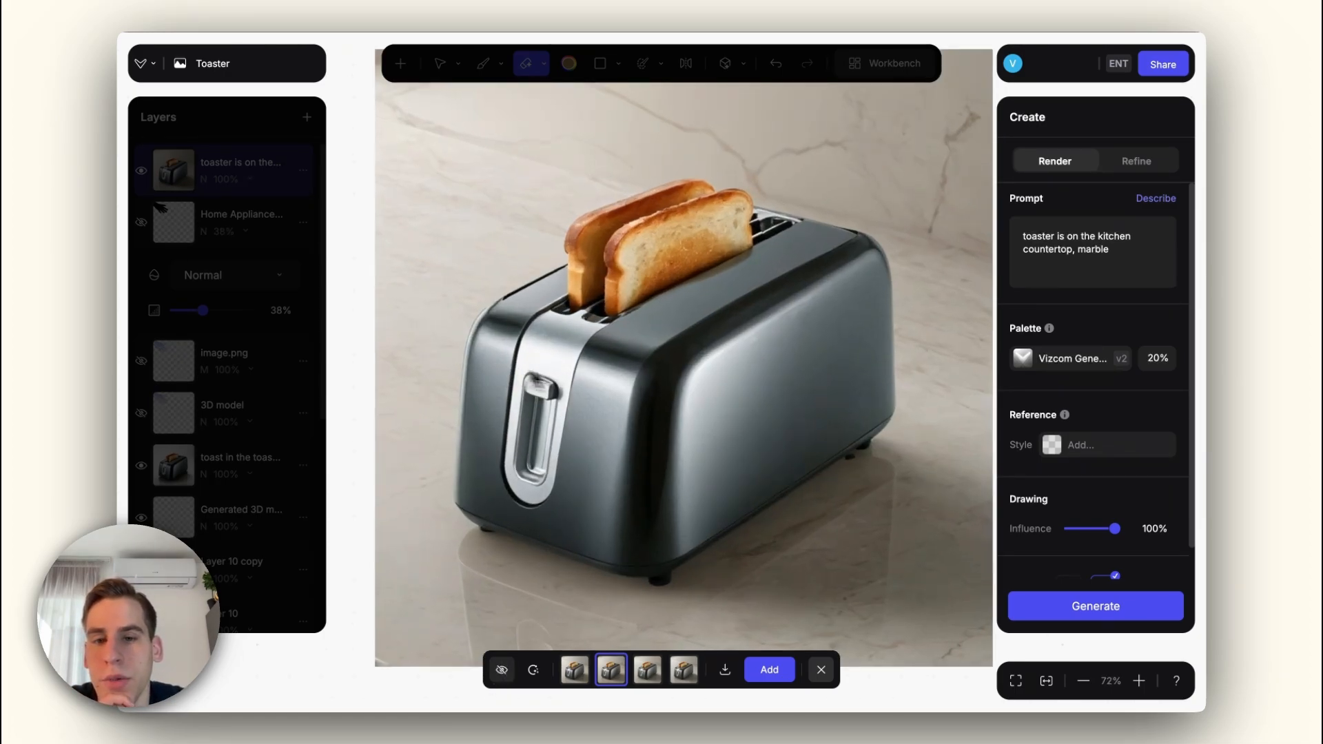
scroll(693, 396, down, 3)
click(503, 671)
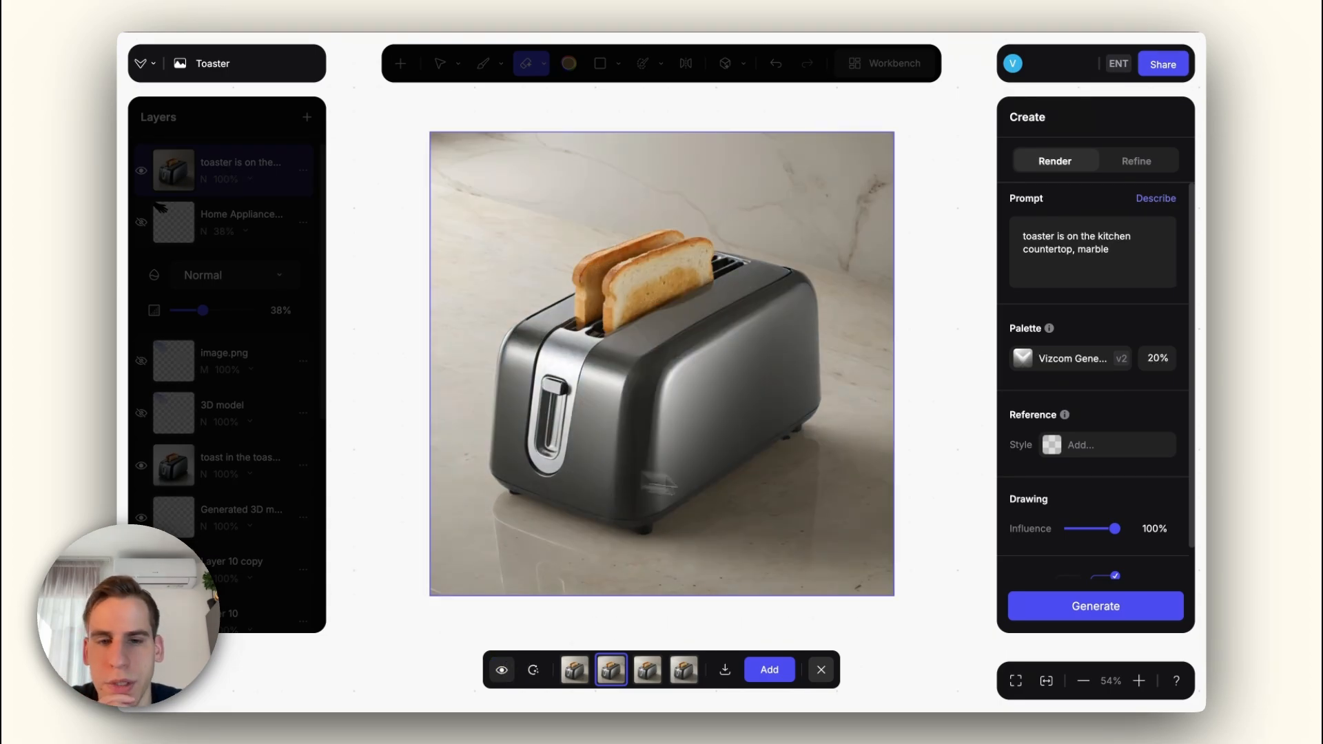
Step: Regenerate the countertop scene at 80% drawing influence and add the fourth variation as a new layer
click(1109, 529)
click(1096, 605)
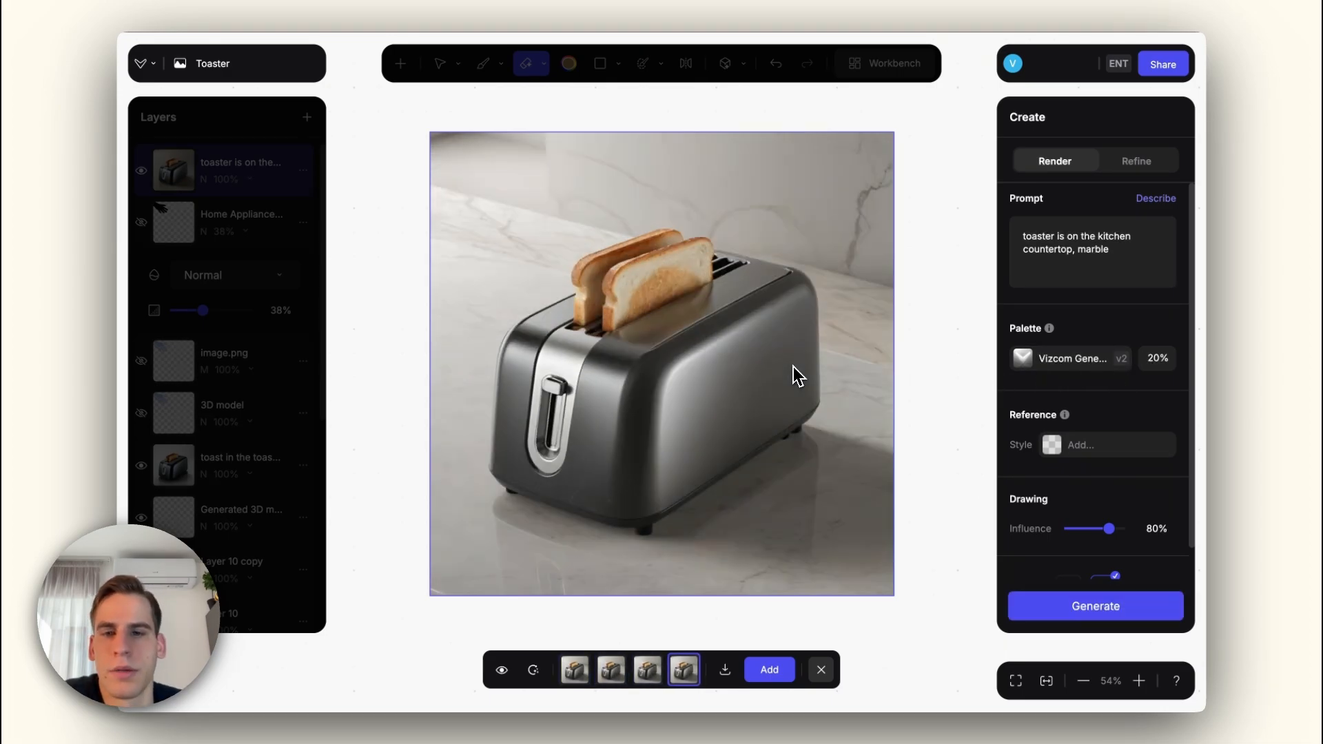
click(791, 675)
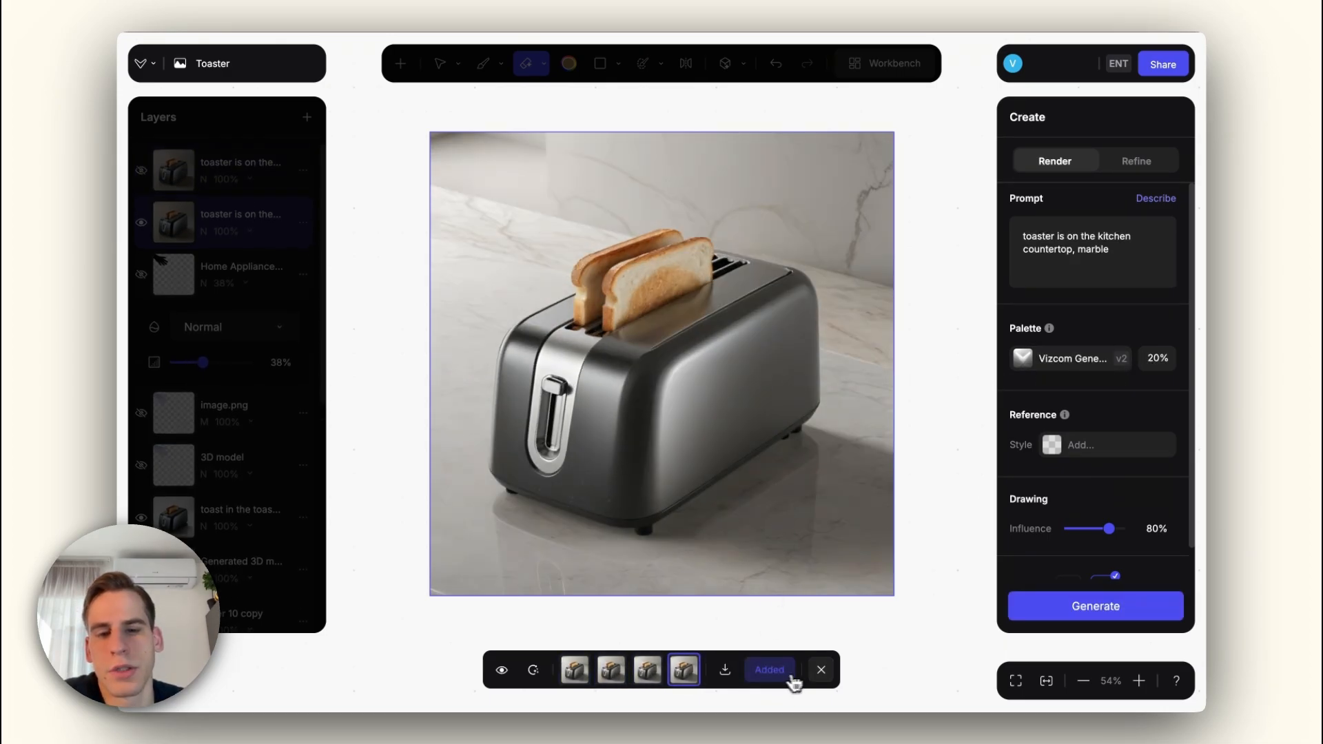
scroll(670, 357, down, 3)
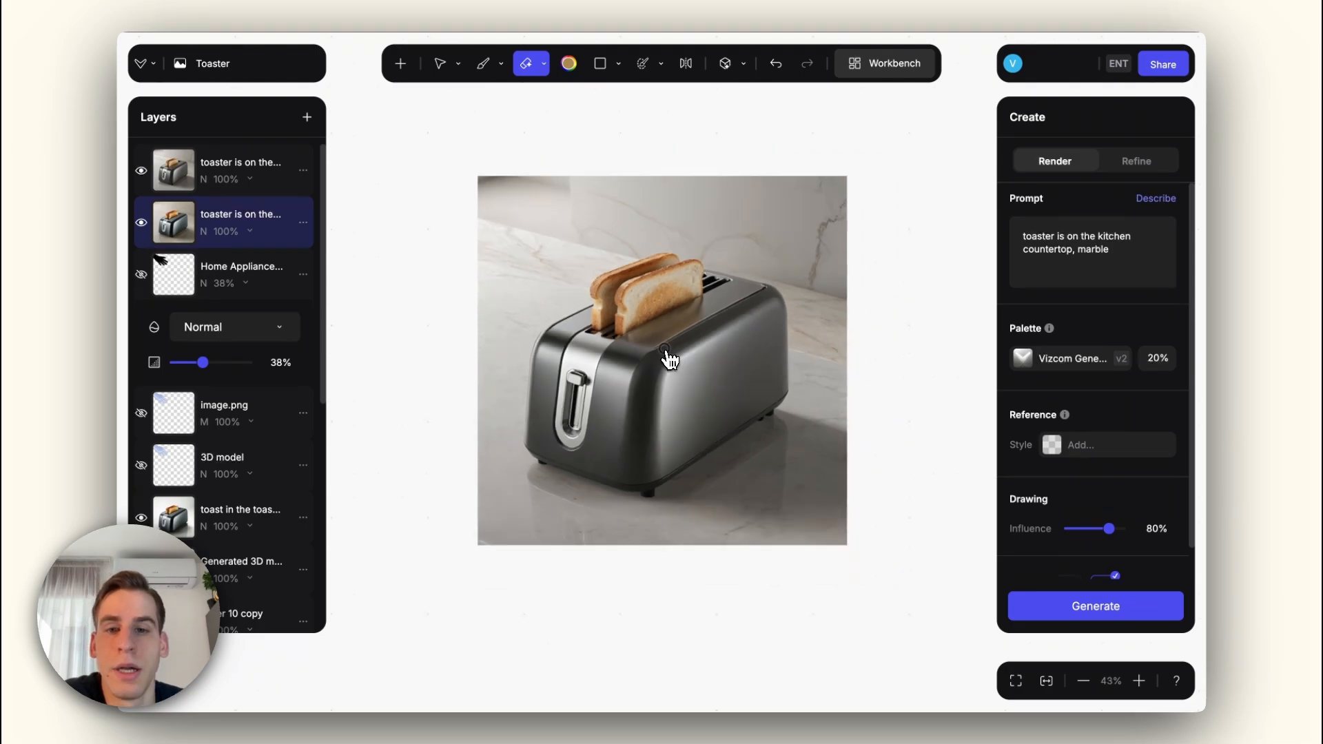
Step: Move the 38% opacity hand silhouette layer above both countertop render layers and make it visible
scroll(670, 357, up, 3)
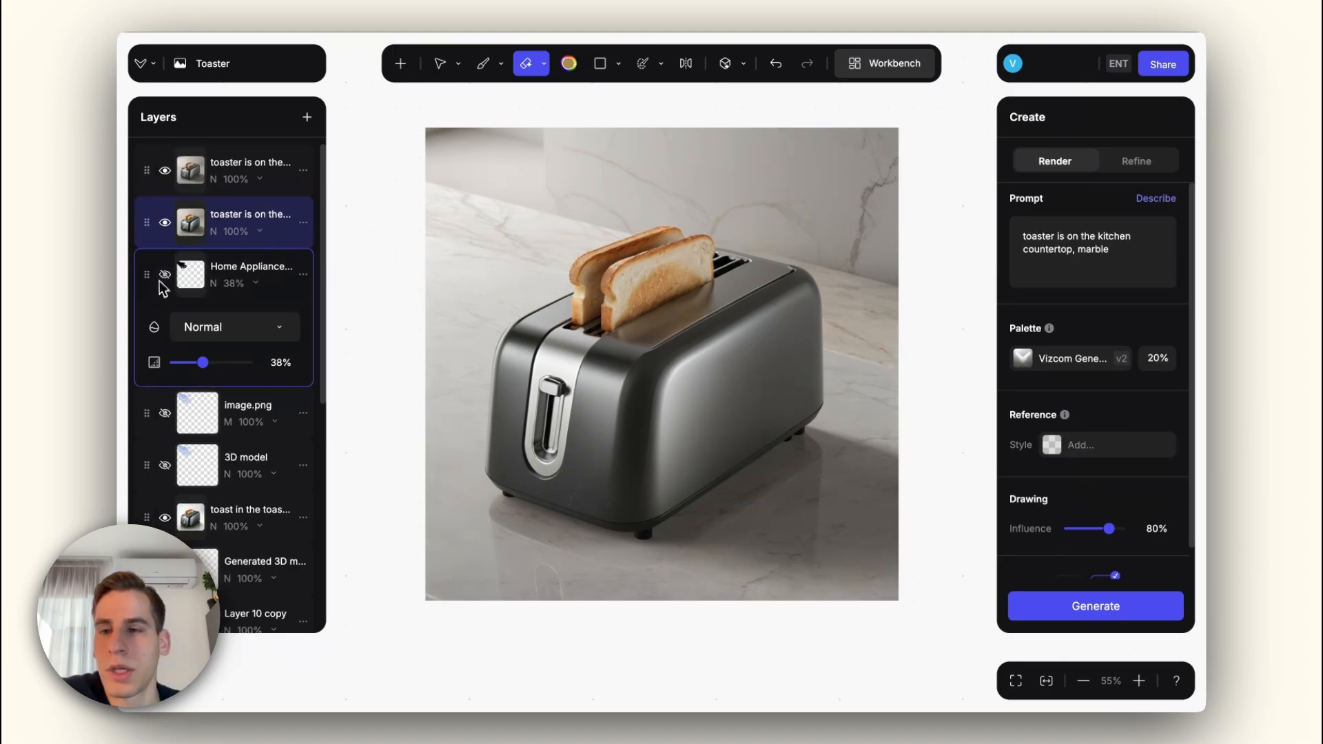
drag(150, 277, 148, 165)
click(164, 170)
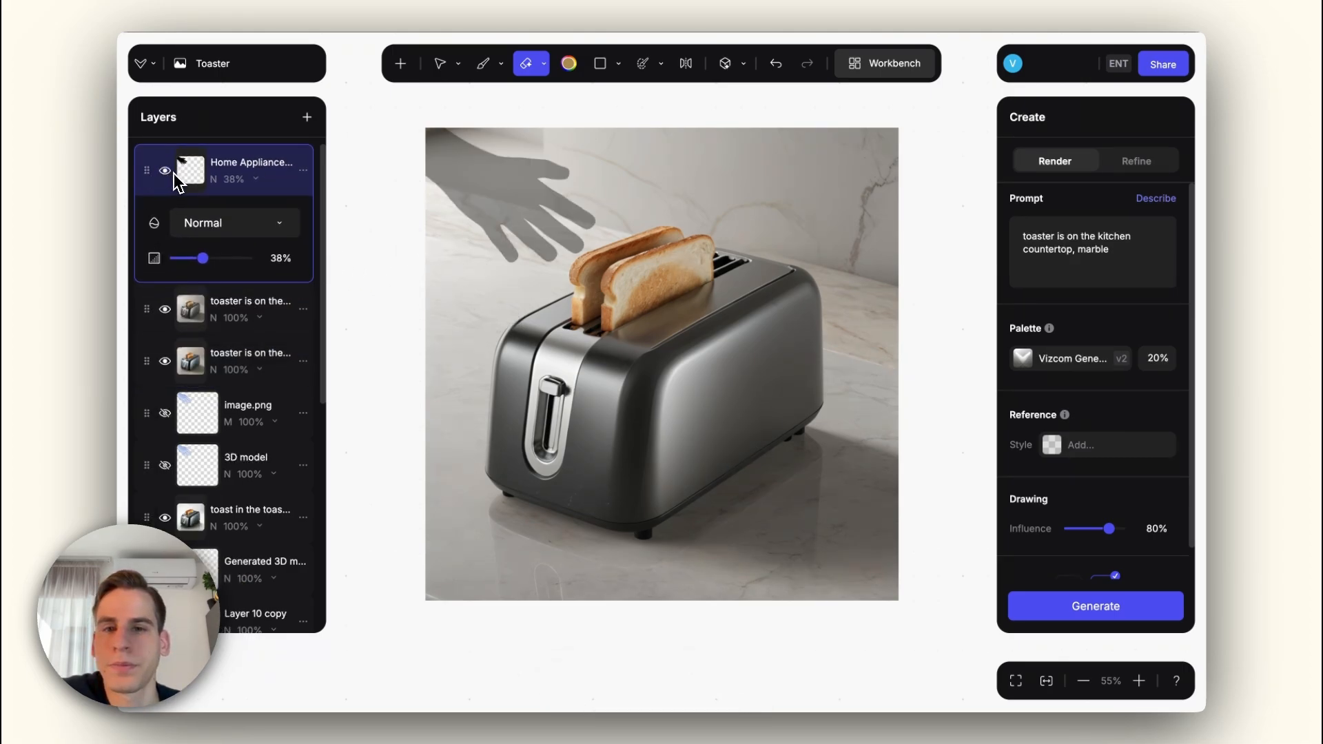
Step: Return to the Home Appliances workbench and look over the Big Appliances and Small Appliances groups
double_click(934, 298)
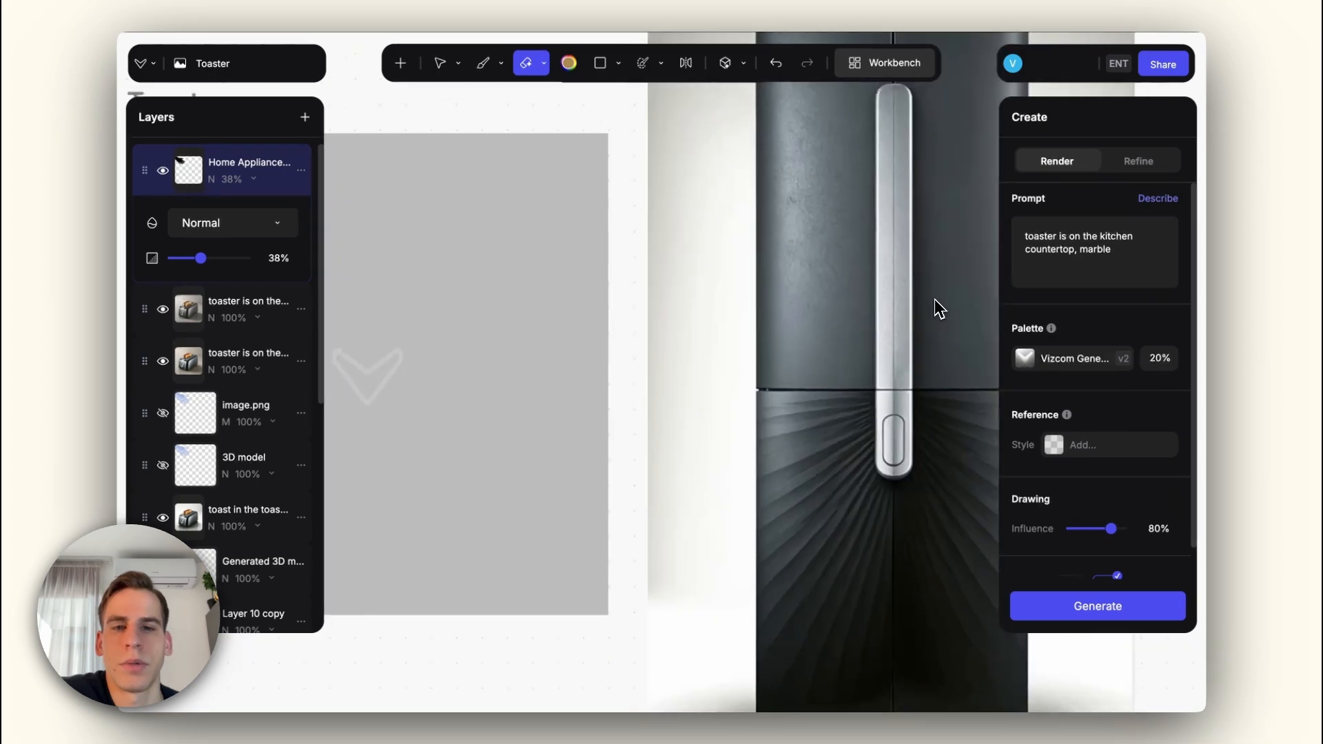
scroll(741, 352, down, 5)
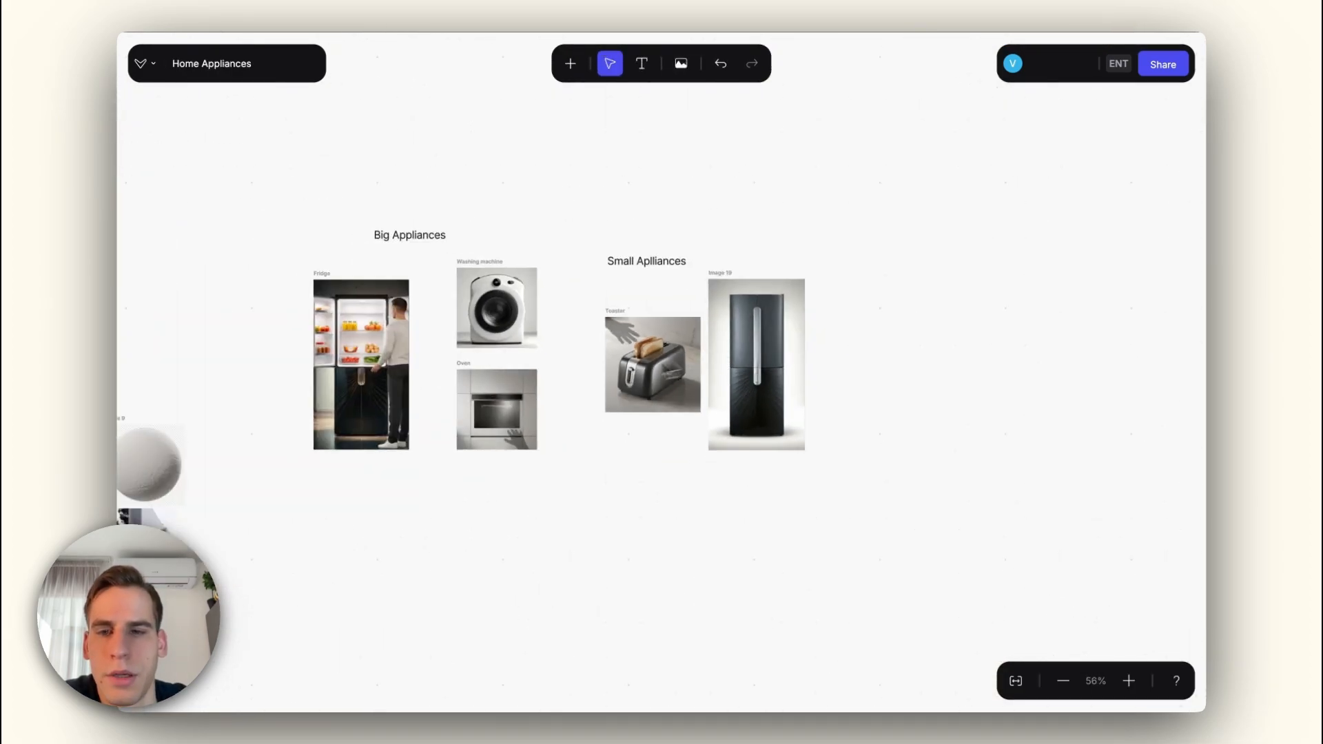
scroll(562, 351, up, 5)
scroll(562, 352, down, 3)
drag(563, 351, 515, 347)
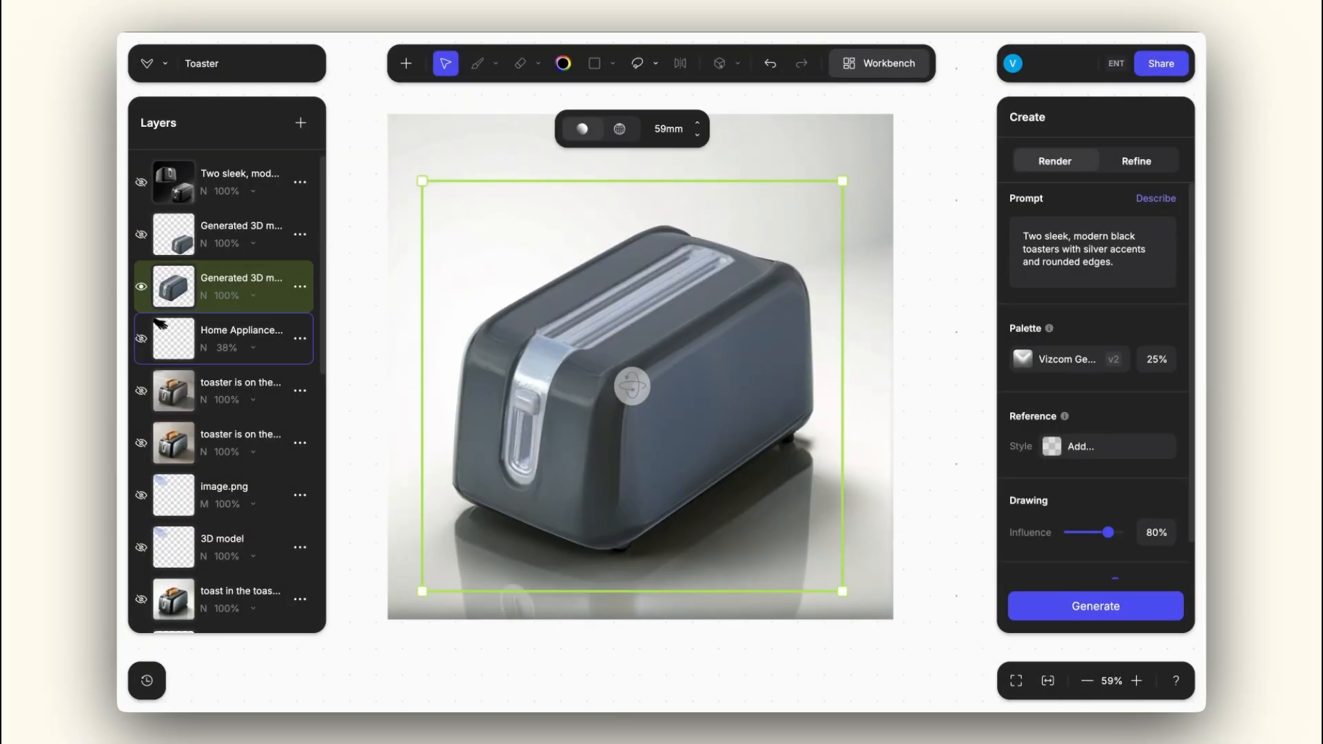
Step: Rotate the generated 3D toaster model to a lower viewing angle and show the render layer of two sleek black toasters
mouse_move(632, 386)
mouse_down()
mouse_move(559, 383)
mouse_move(555, 403)
mouse_move(616, 383)
mouse_up()
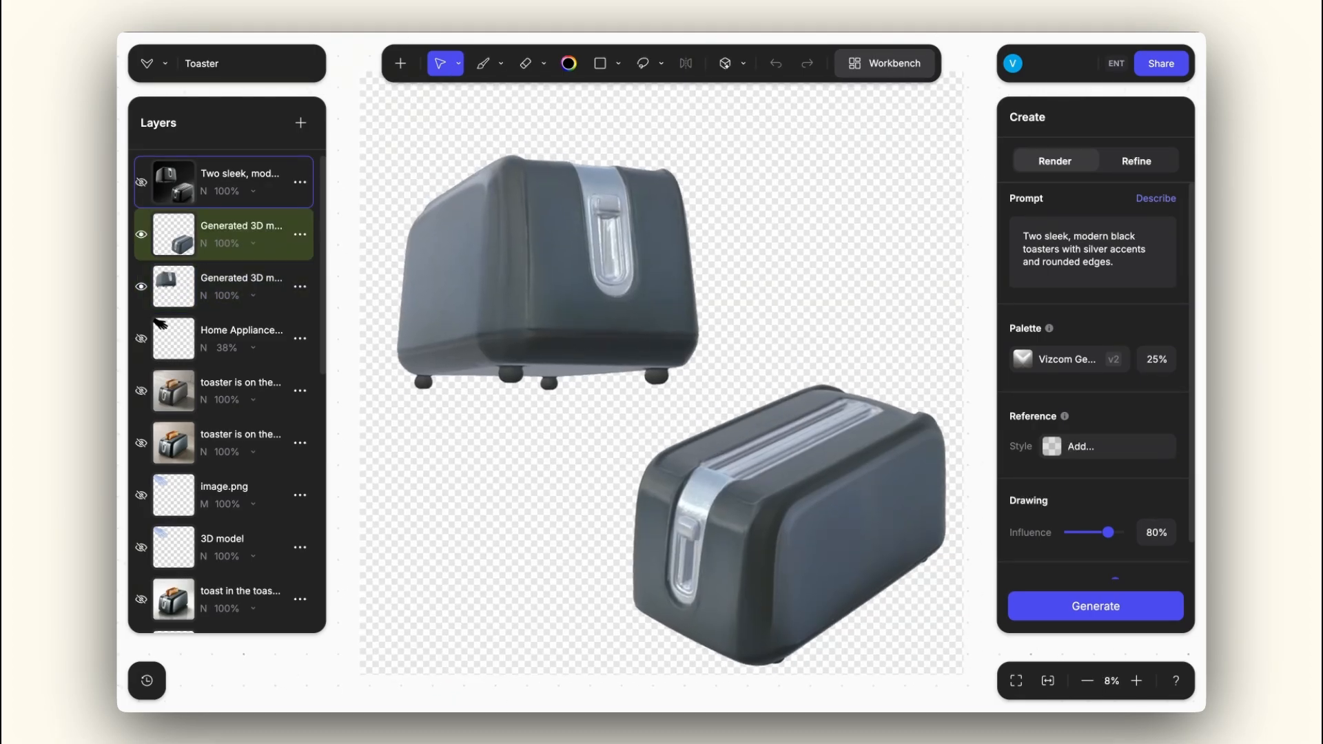
click(238, 182)
alt+click(142, 182)
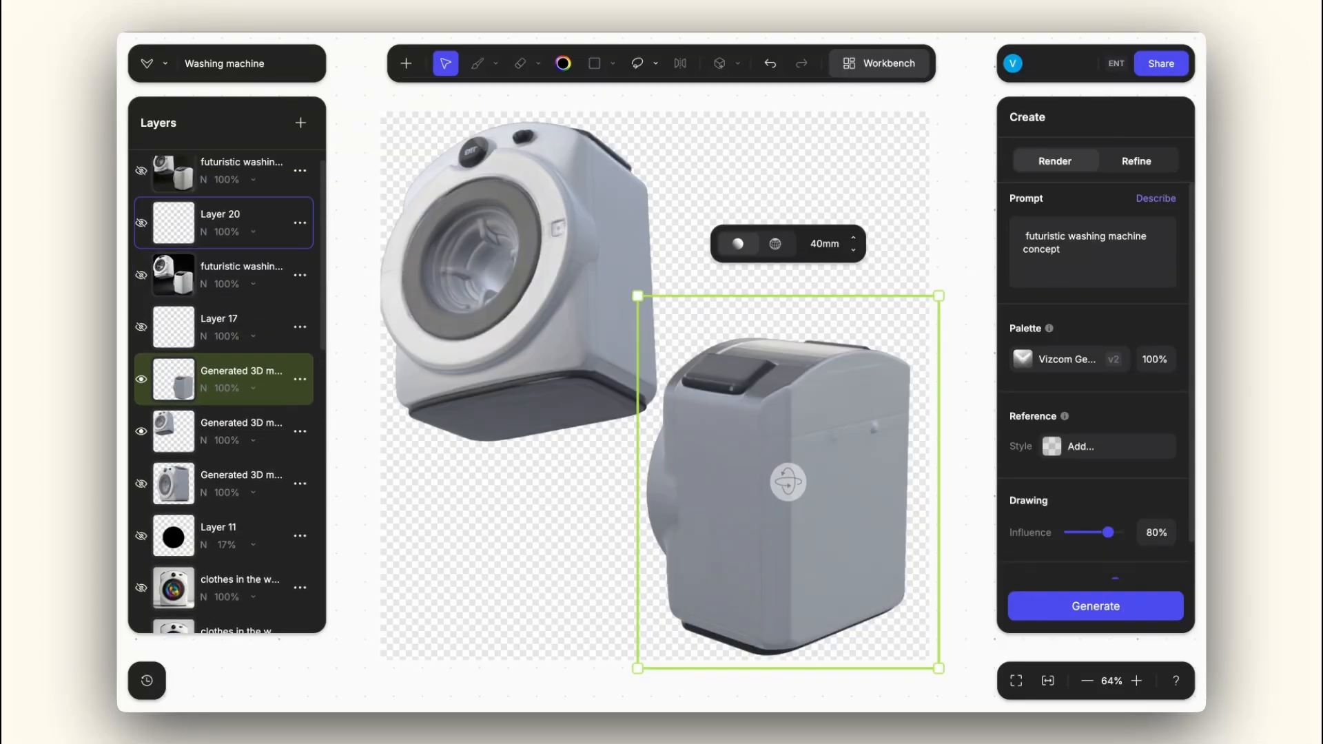
Step: In the Washing machine file, show the futuristic washing machine render between Layer 20 and Layer 17 over the two 3D model views
click(142, 275)
scroll(141, 275, up, 1)
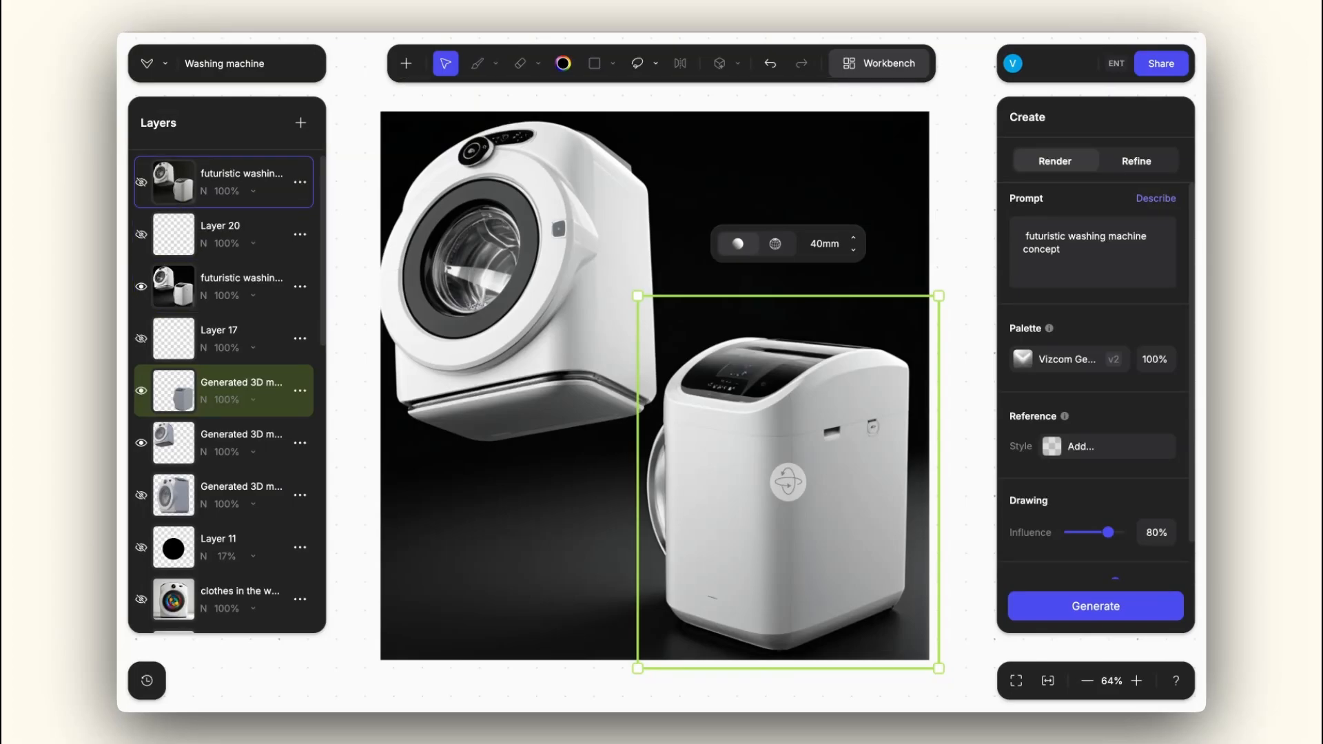